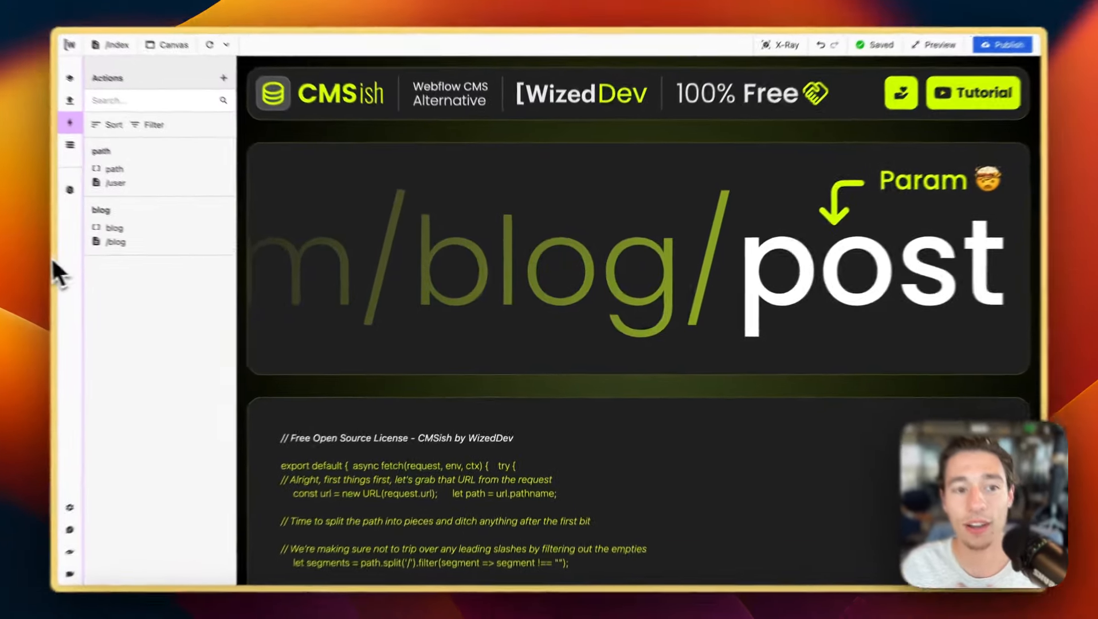
# - Switch to Xano to view the sitemap_db table and the endpoints of the dynamic_sitemap_xml API group
pyautogui.moveTo(130, 298)
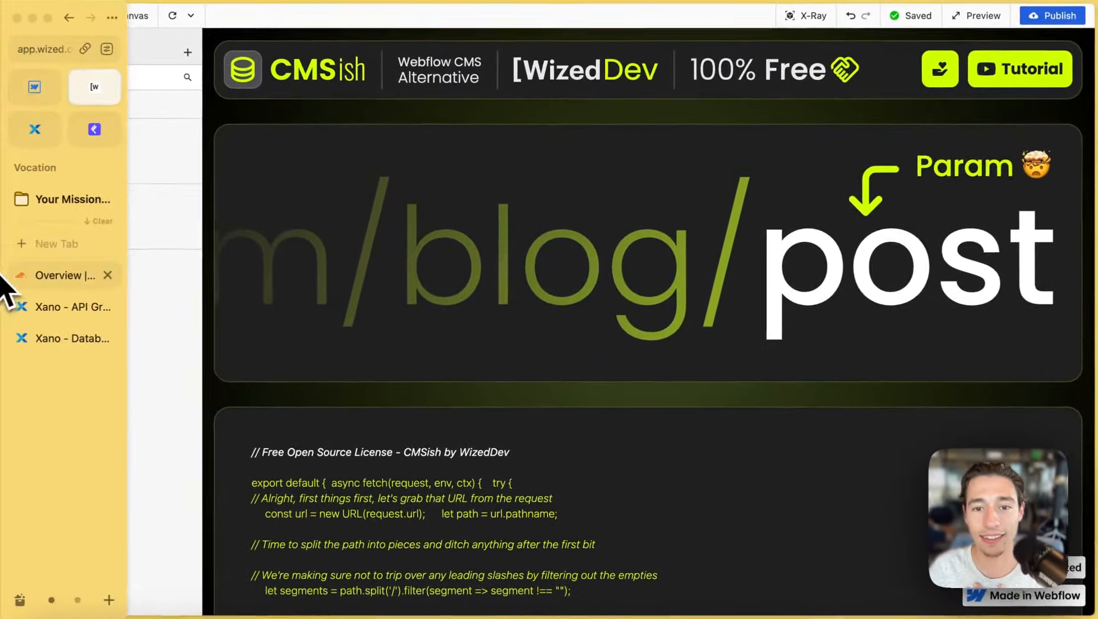
pyautogui.click(57, 338)
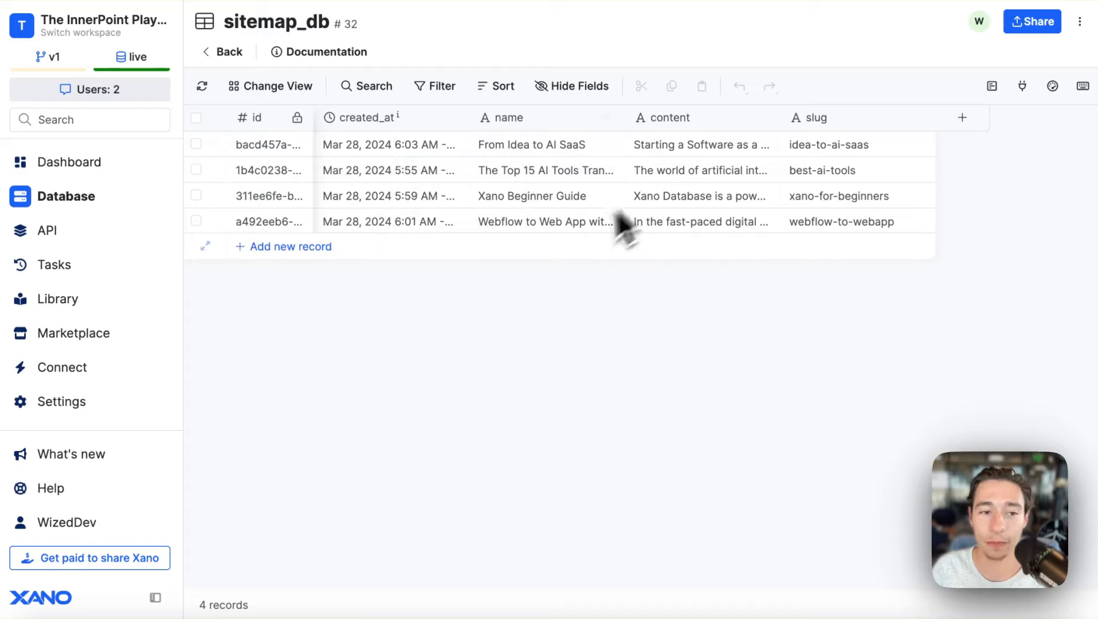
pyautogui.moveTo(20, 343)
pyautogui.click(51, 315)
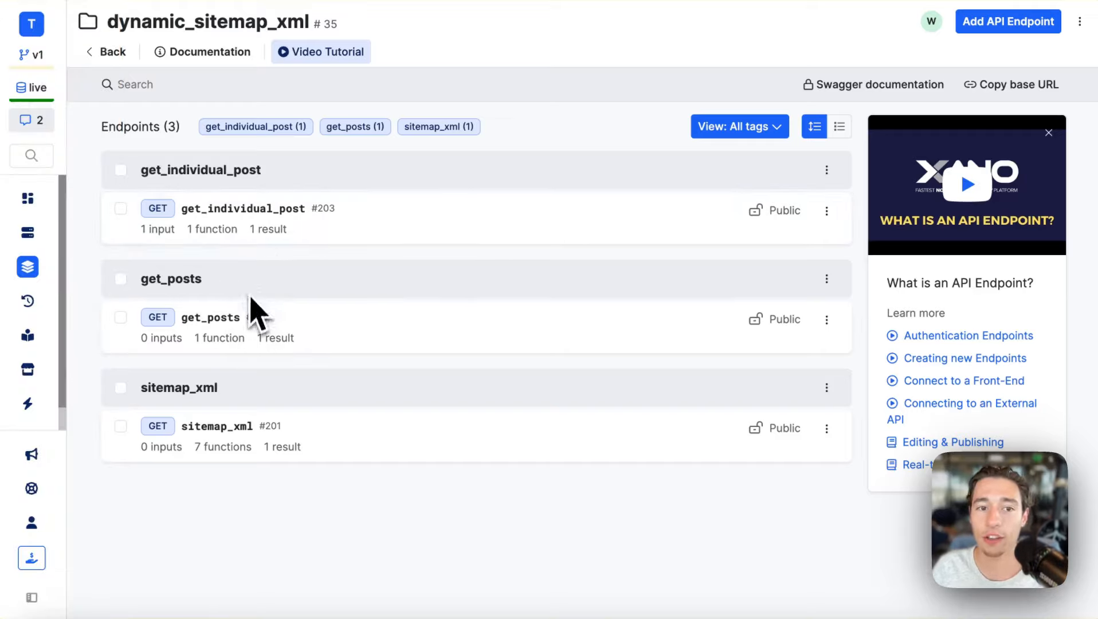
# - Open the get_individual_post endpoint and test-run it with an empty slug
pyautogui.click(246, 213)
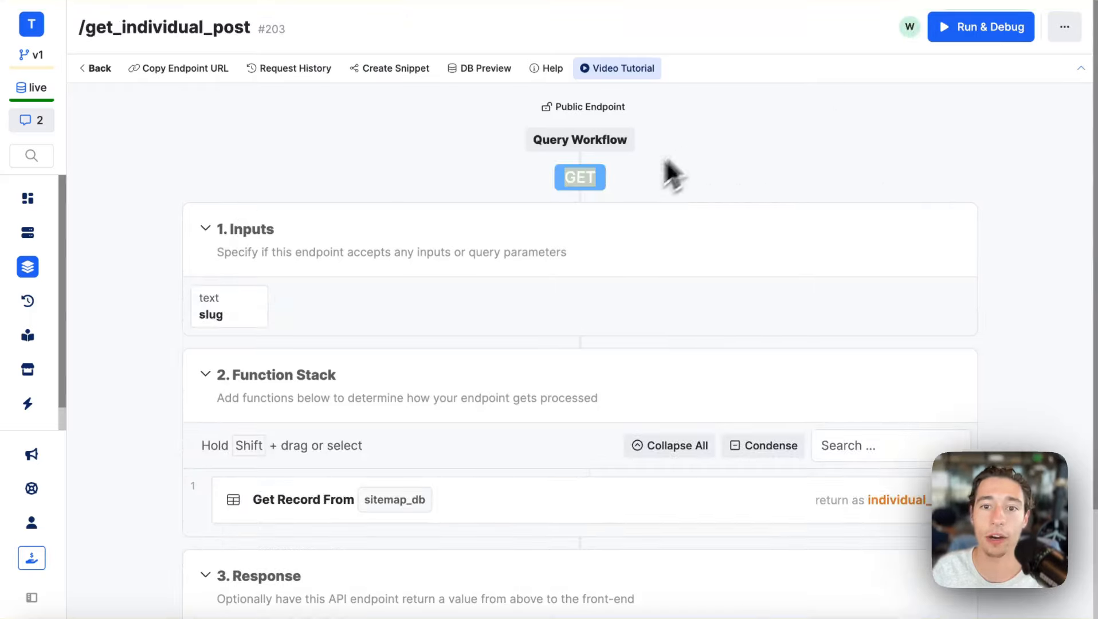
pyautogui.click(975, 29)
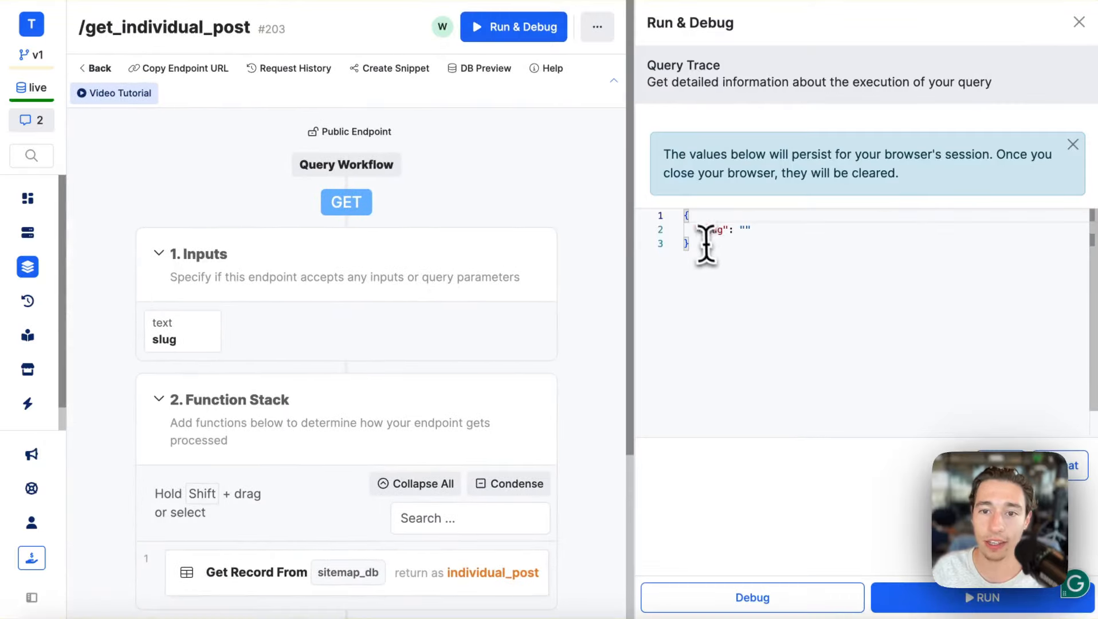
pyautogui.moveTo(694, 229); pyautogui.dragTo(750, 230)
pyautogui.click(910, 603)
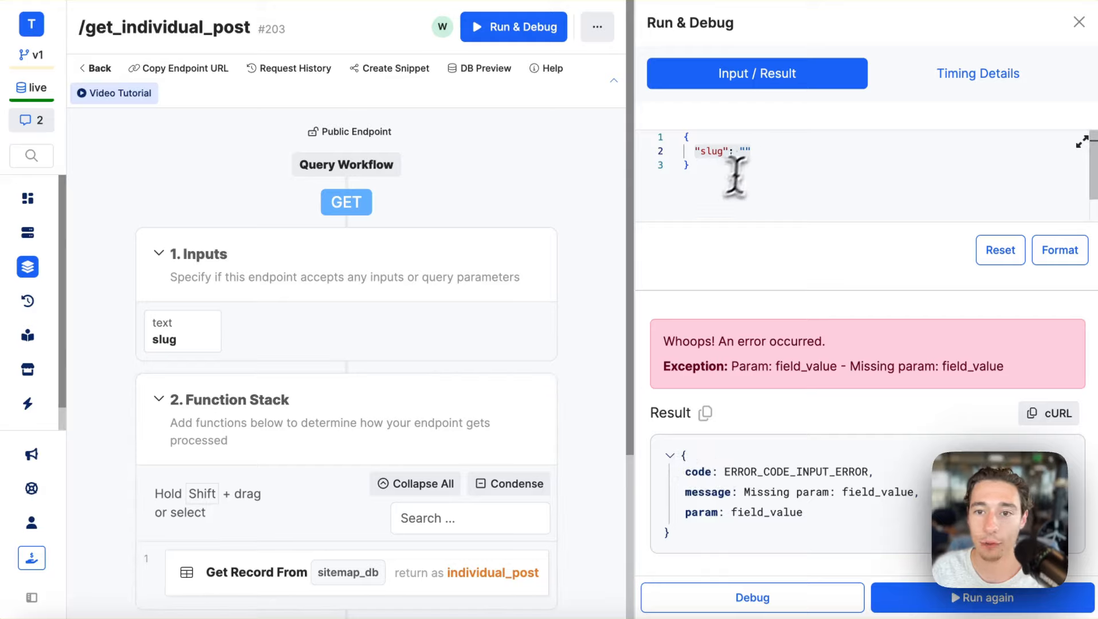
# - Copy the slug idea-to-ai-saas from the sitemap_db table, set it as the get_individual_post input, and run the endpoint again
pyautogui.click(747, 157)
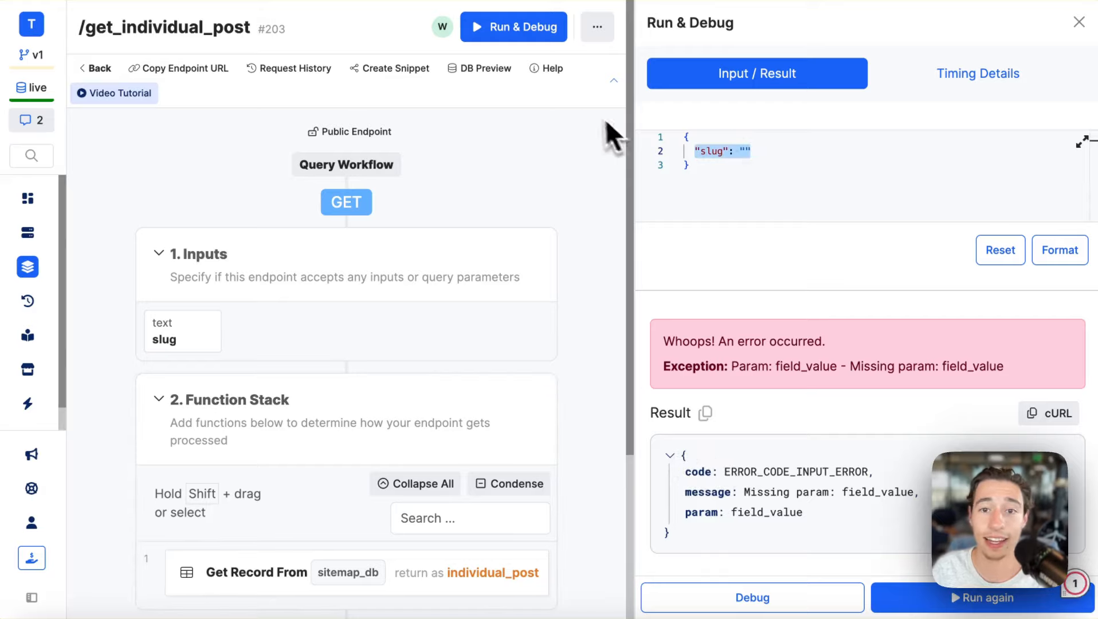
pyautogui.click(106, 342)
pyautogui.doubleClick(817, 146)
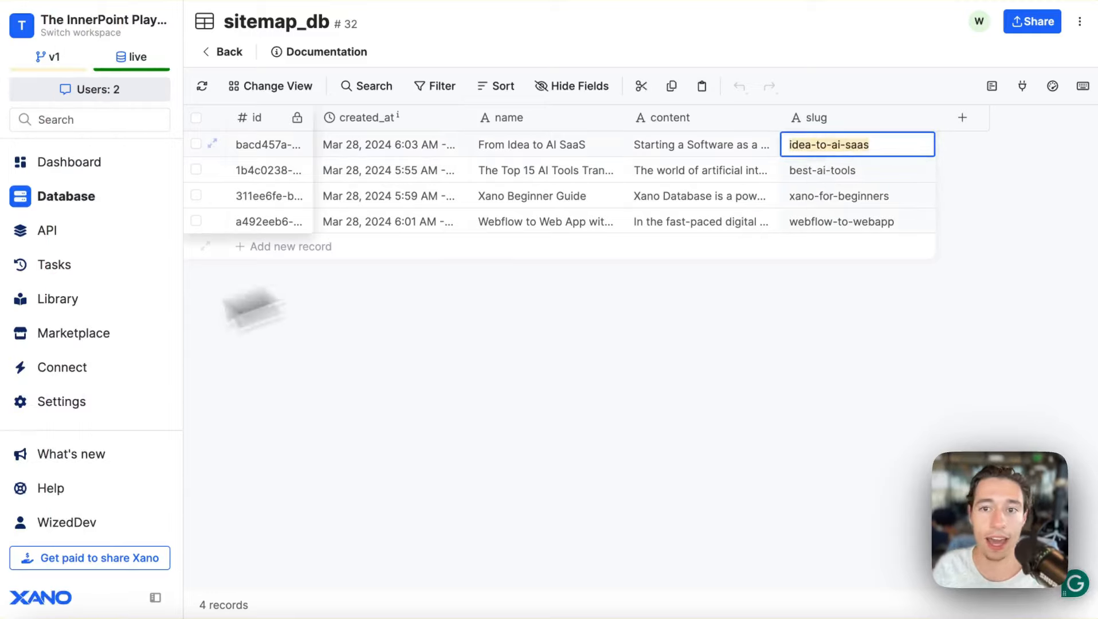
pyautogui.click(57, 304)
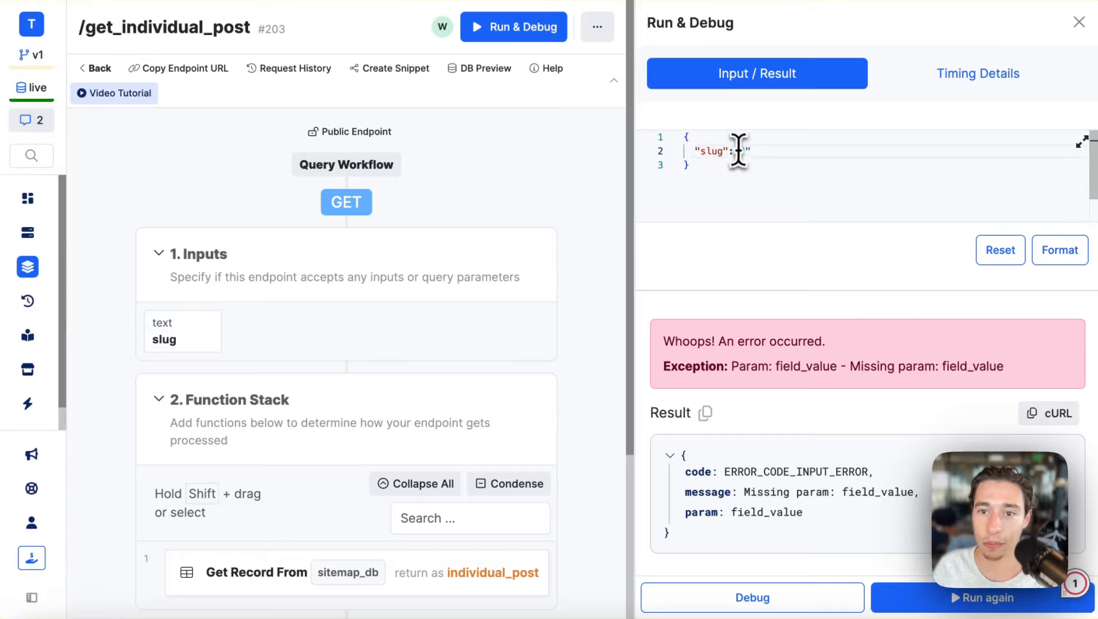
pyautogui.click(740, 152)
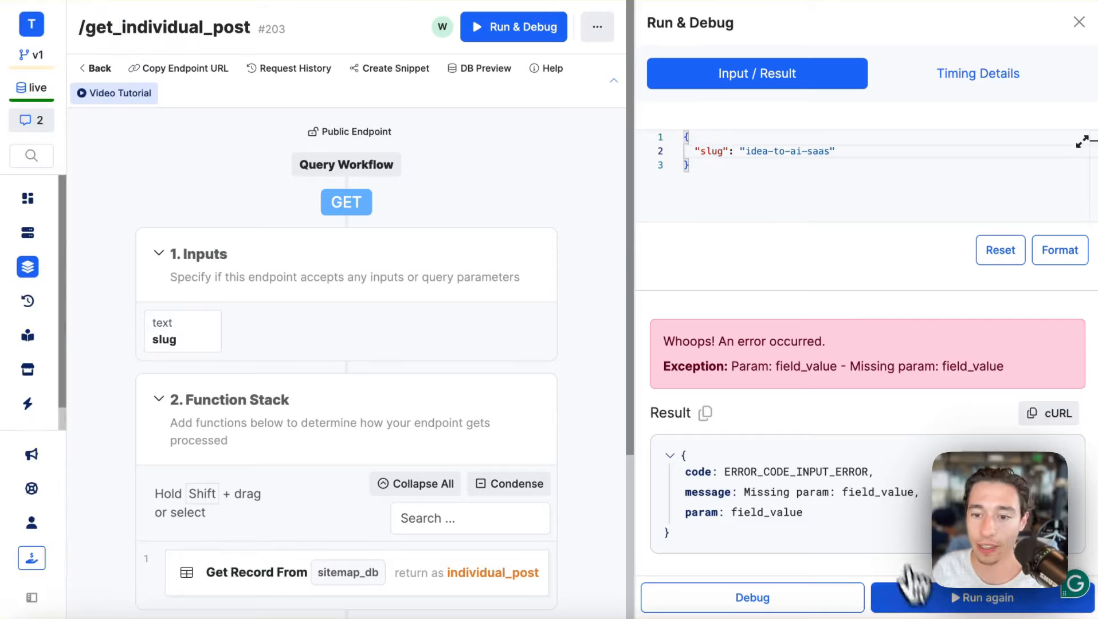
pyautogui.click(917, 598)
pyautogui.scroll(-5, 852, 551)
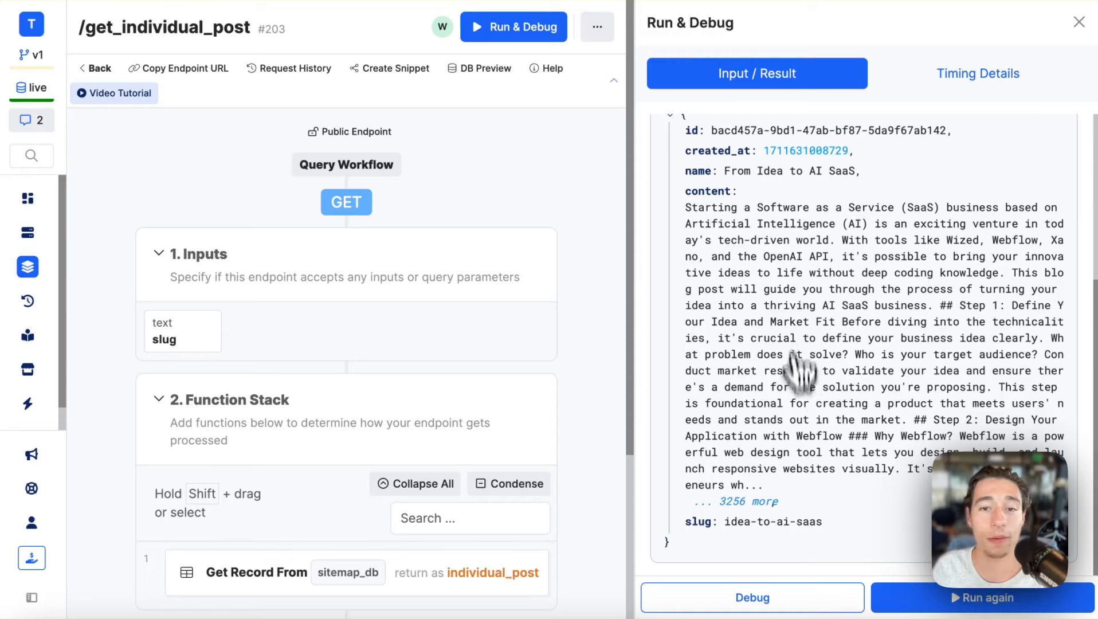
pyautogui.scroll(10, 813, 378)
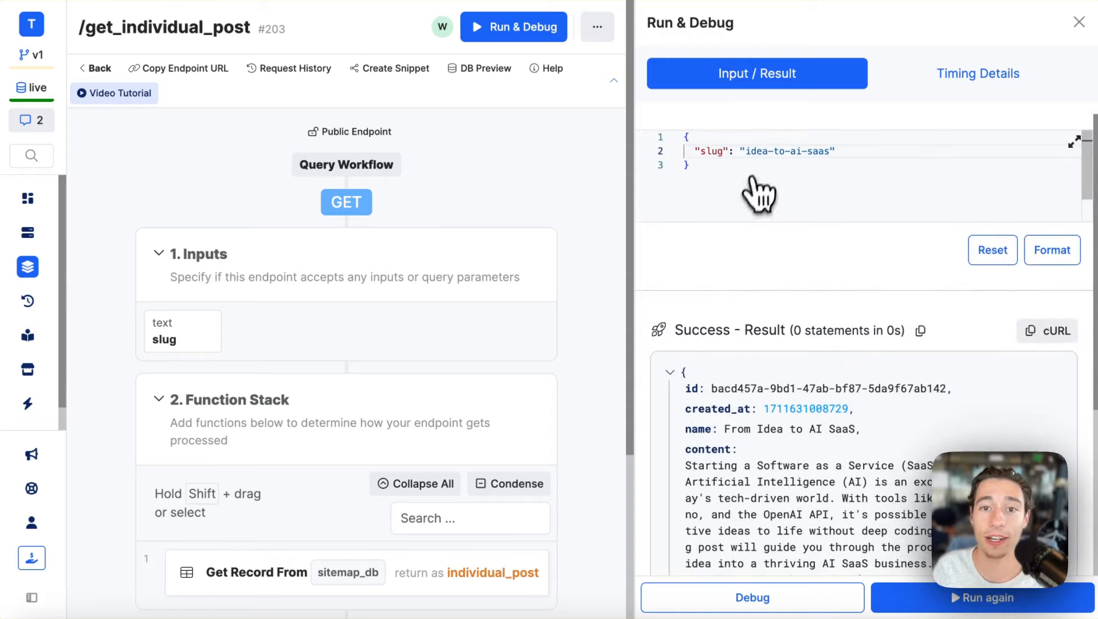
# - Run the get_posts endpoint of the dynamic_sitemap_xml group without inputs and review the returned posts
pyautogui.moveTo(73, 422)
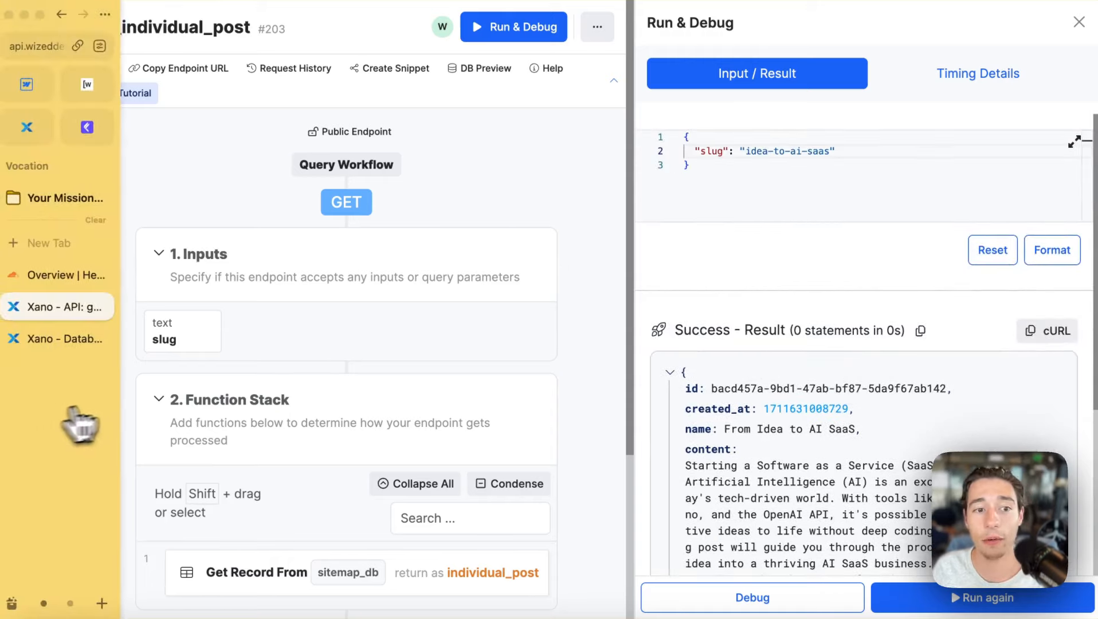
pyautogui.click(79, 344)
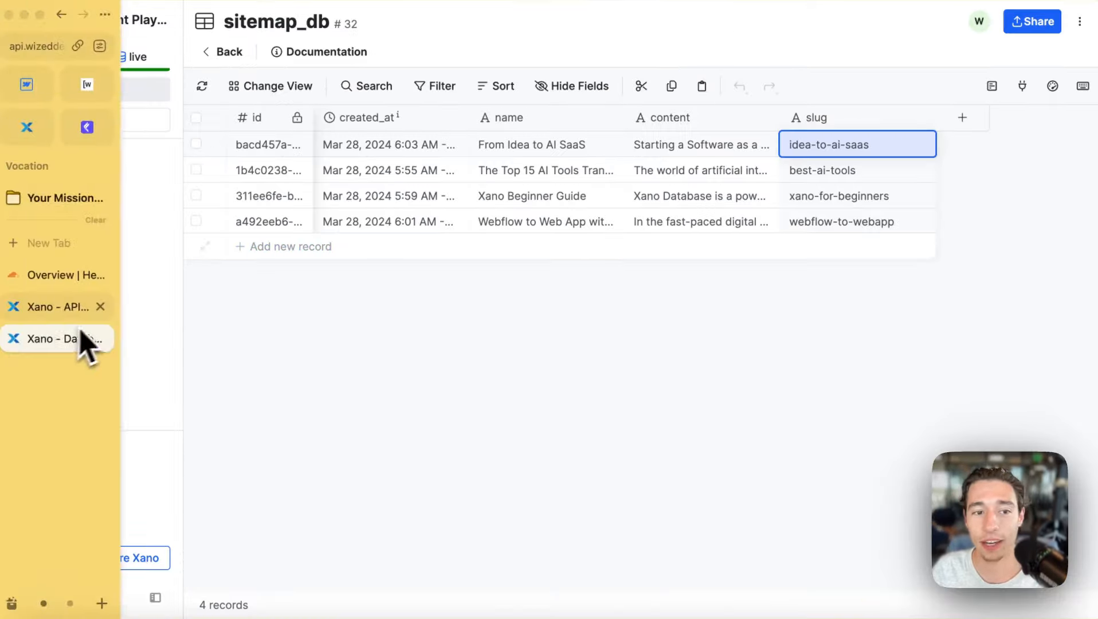
pyautogui.click(74, 306)
pyautogui.click(102, 70)
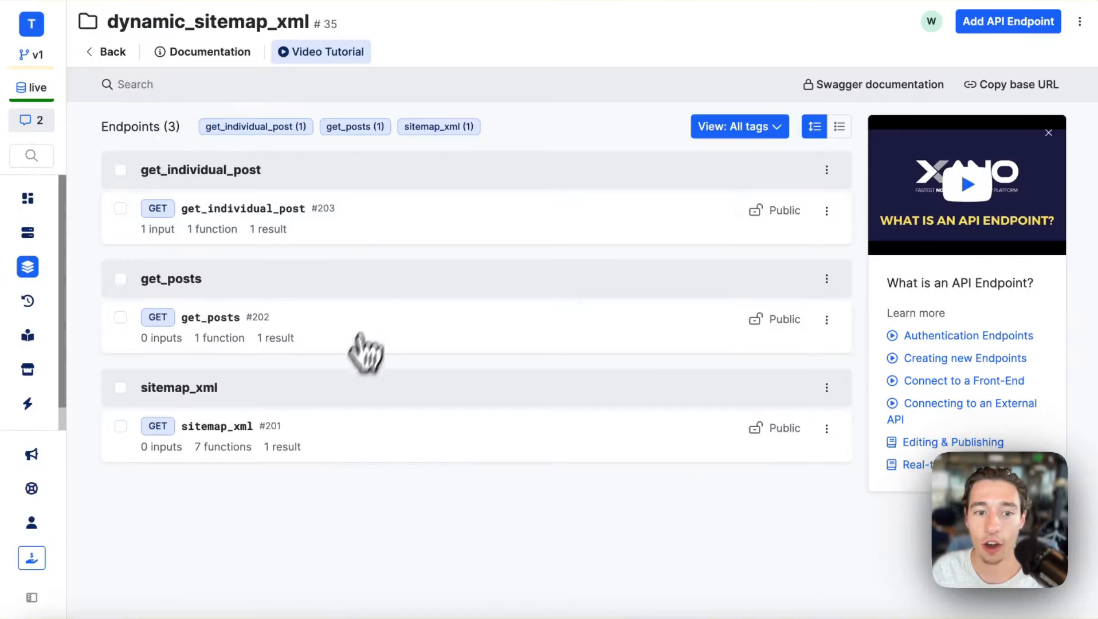
pyautogui.click(270, 341)
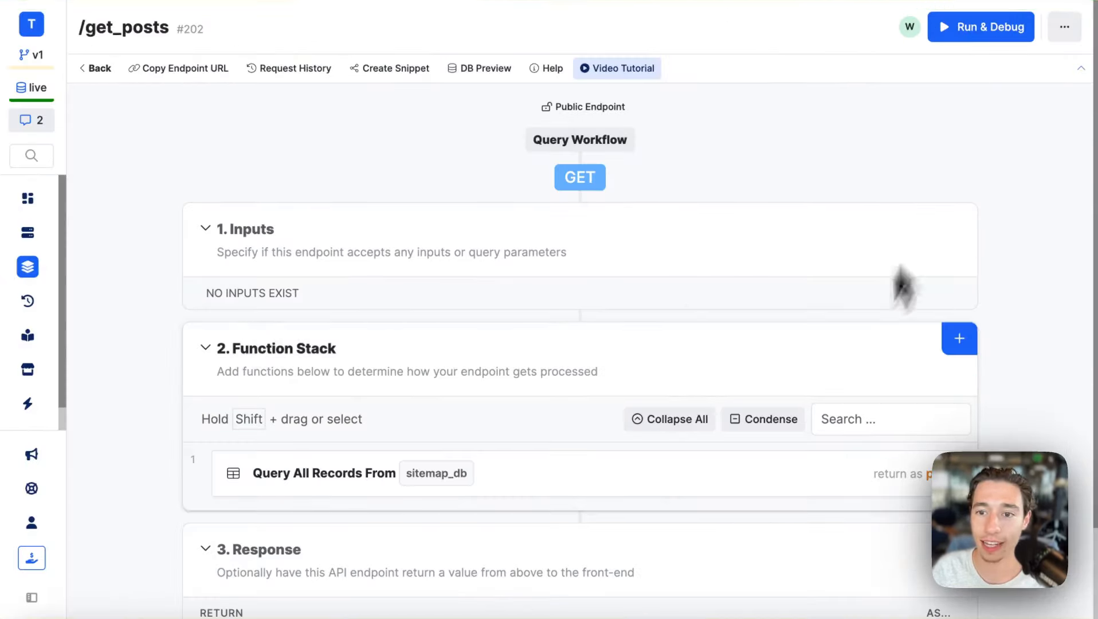
pyautogui.click(977, 27)
pyautogui.click(918, 599)
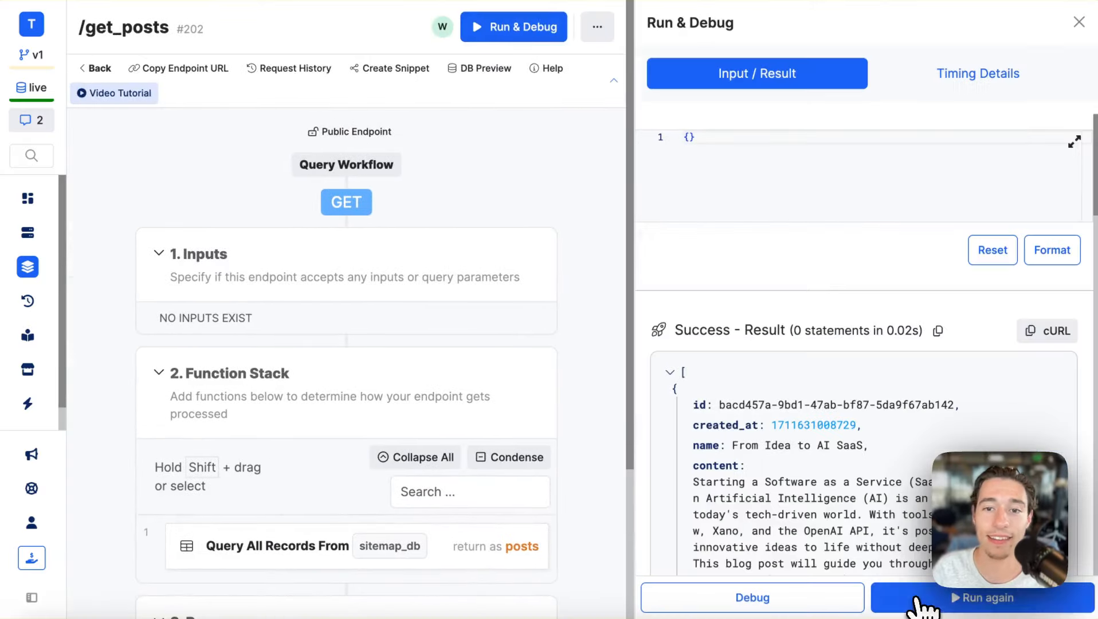
pyautogui.scroll(-5, 841, 493)
pyautogui.scroll(5, 842, 485)
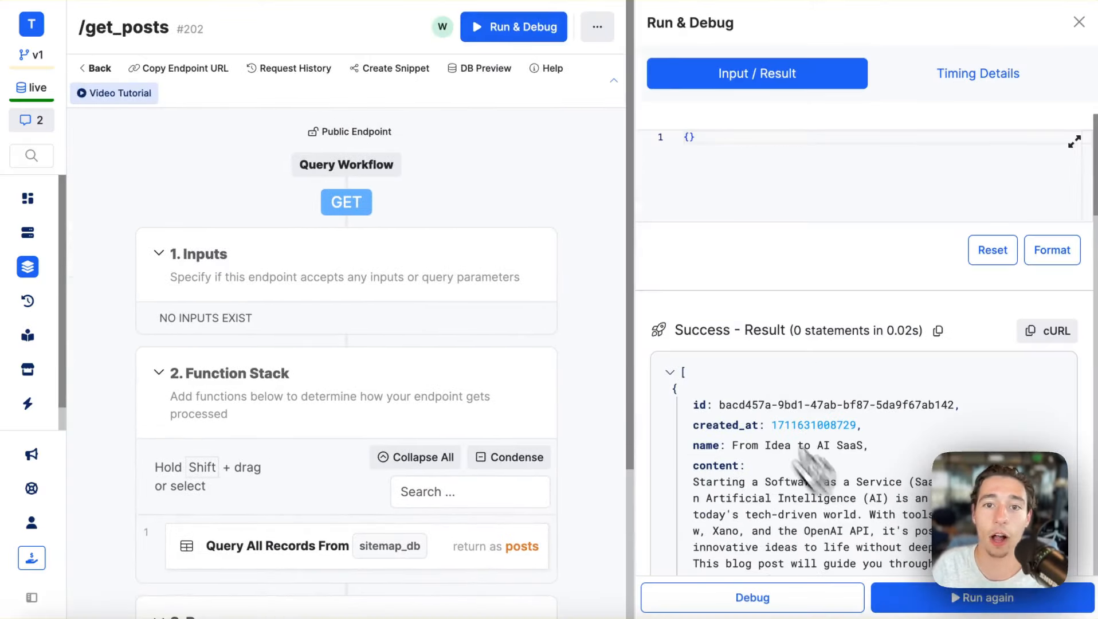
# - Run the sitemap_xml endpoint, examine the complete sitemap XML result, and return to the dynamic_sitemap_xml endpoint list
pyautogui.moveTo(81, 172)
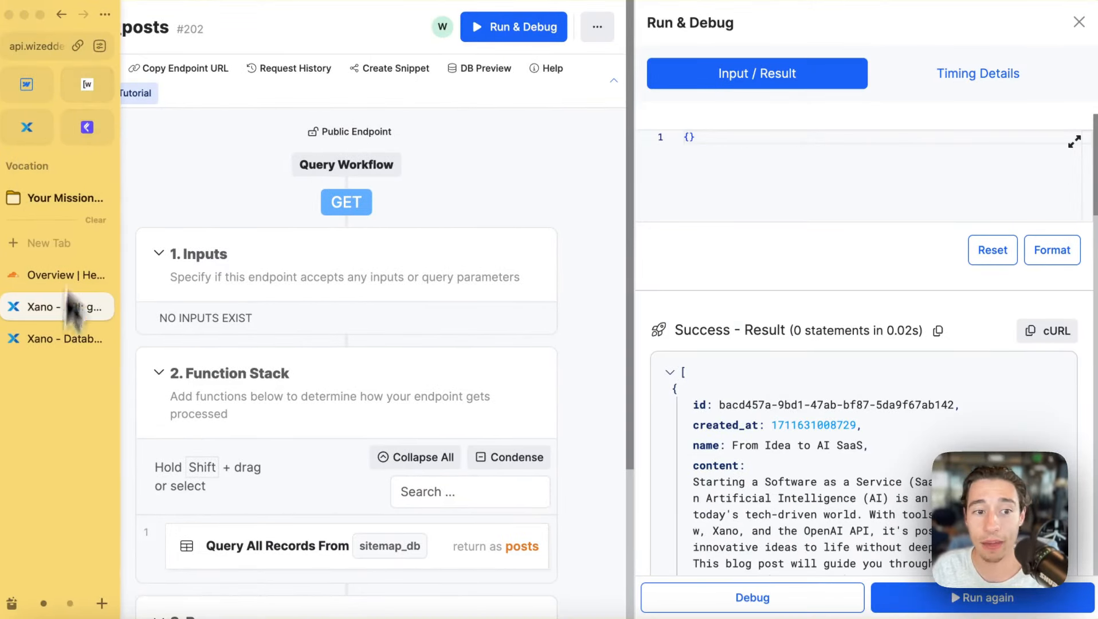
pyautogui.click(57, 339)
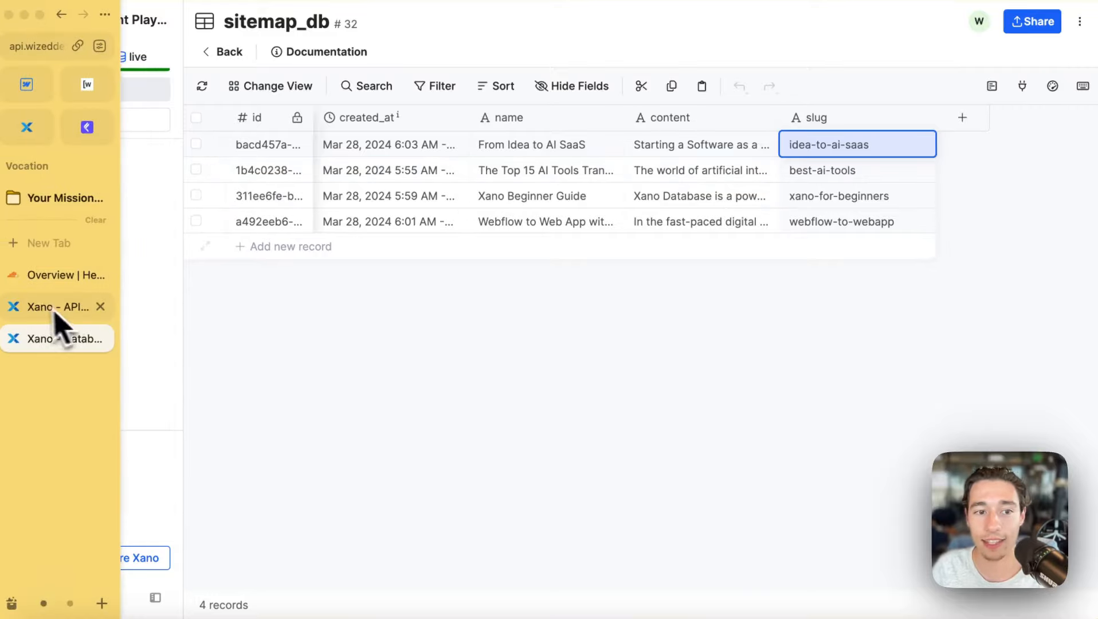
pyautogui.click(57, 308)
pyautogui.click(103, 72)
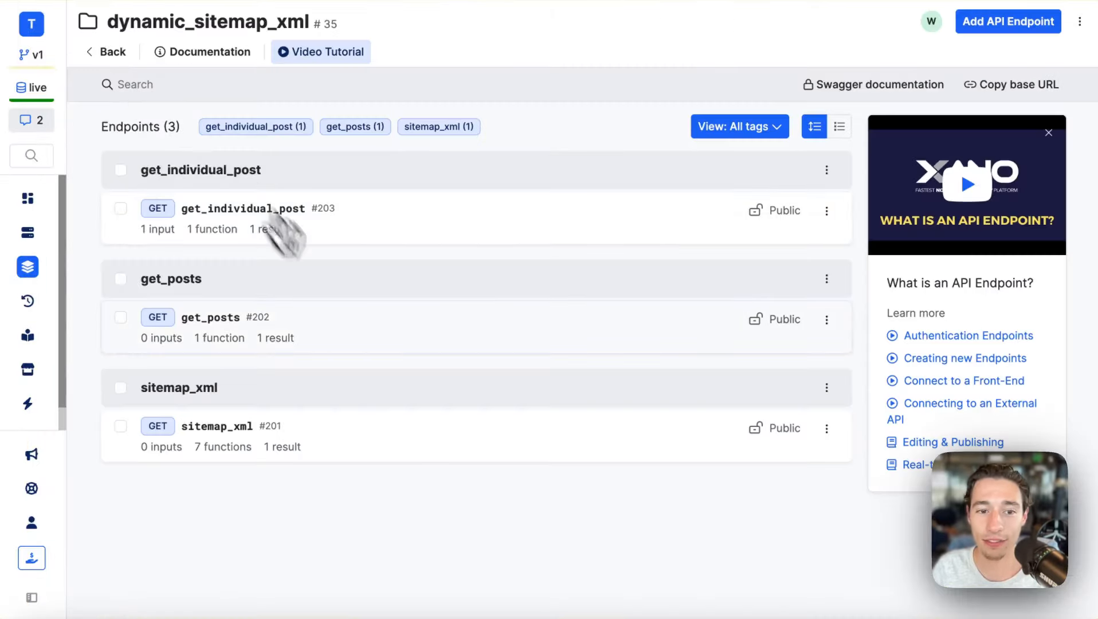
pyautogui.click(230, 436)
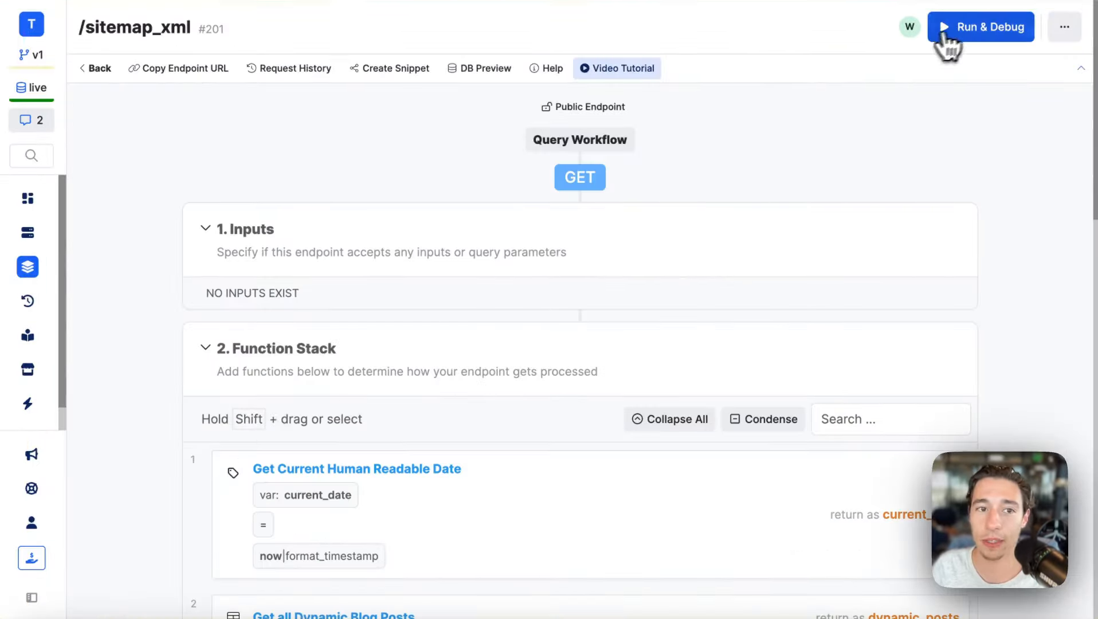
pyautogui.click(941, 35)
pyautogui.click(911, 601)
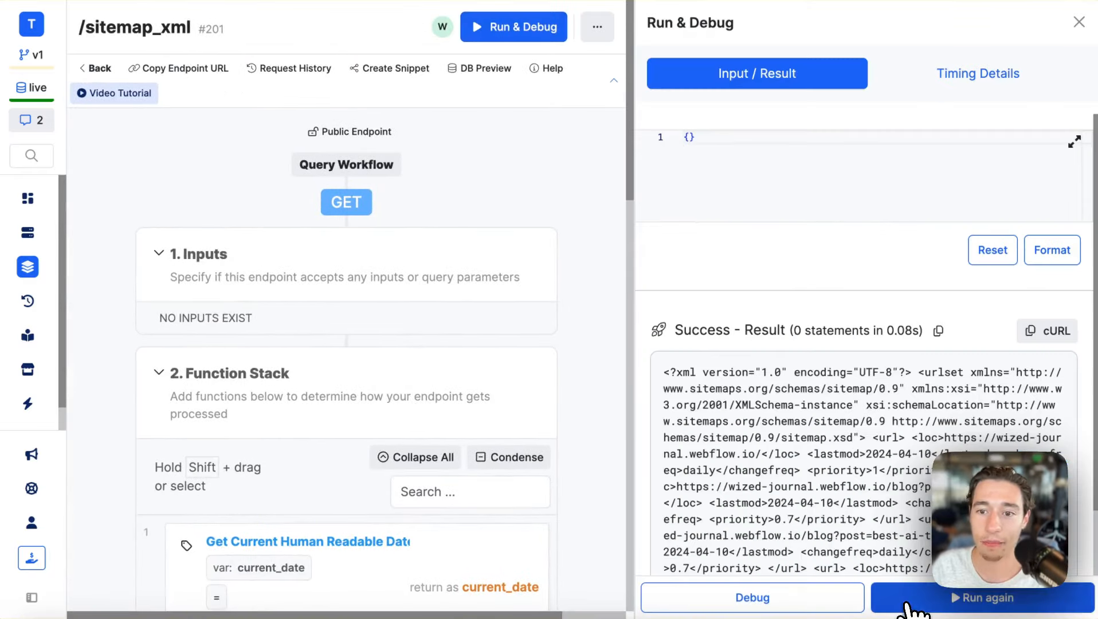
pyautogui.scroll(-2, 906, 436)
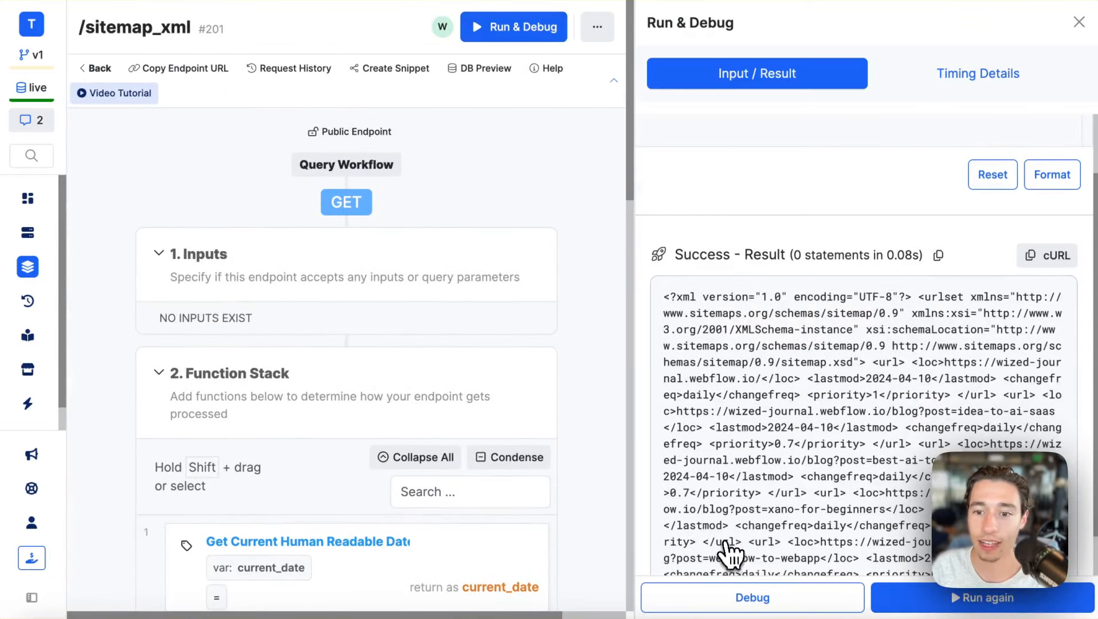
pyautogui.scroll(-1, 730, 553)
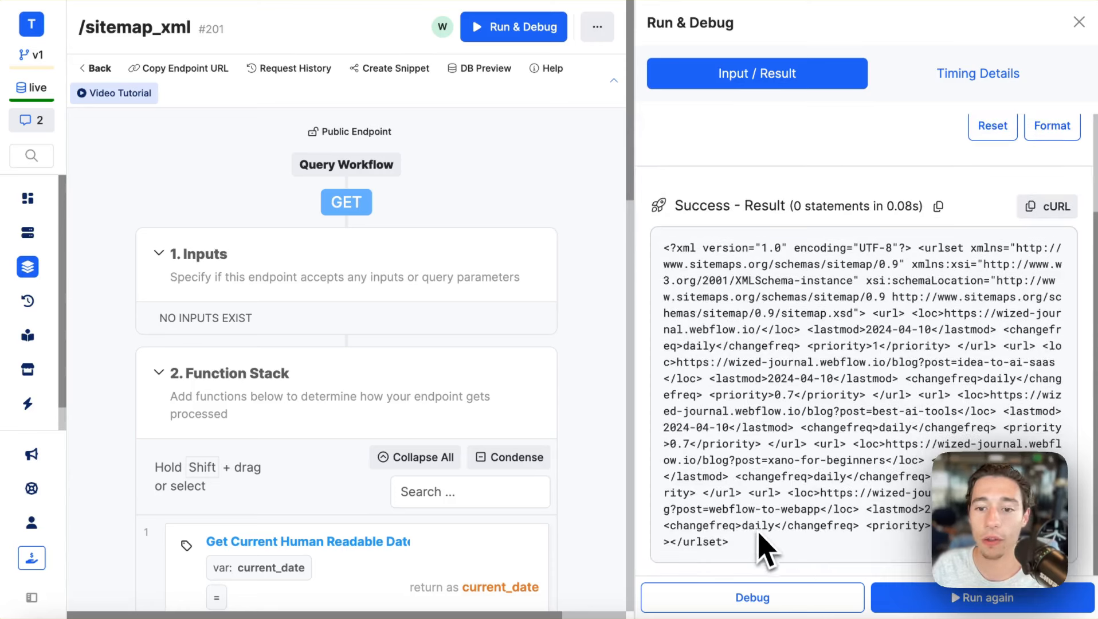
pyautogui.hotkey('ctrl', 'a')
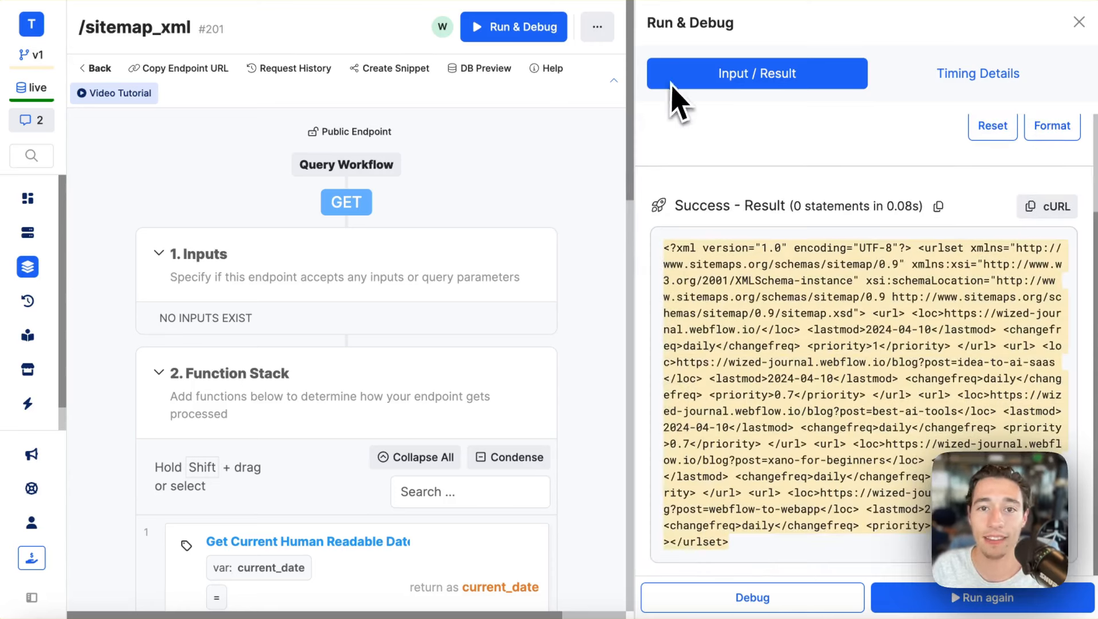
pyautogui.click(98, 69)
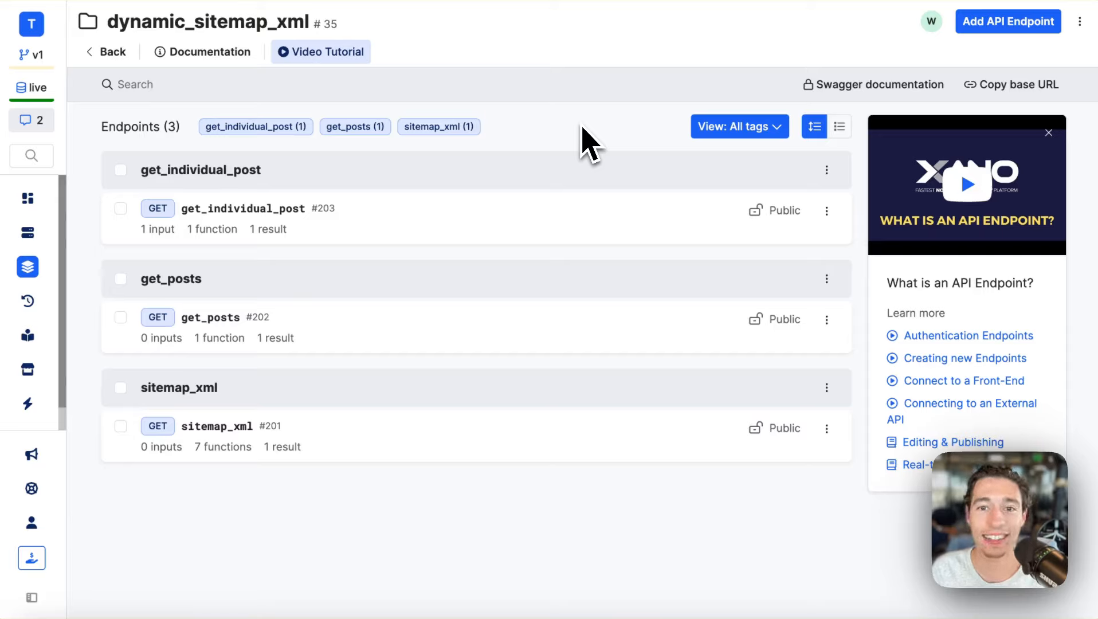
# - Switch to the Webflow Designer and view the Home page and the post page
pyautogui.moveTo(13, 490)
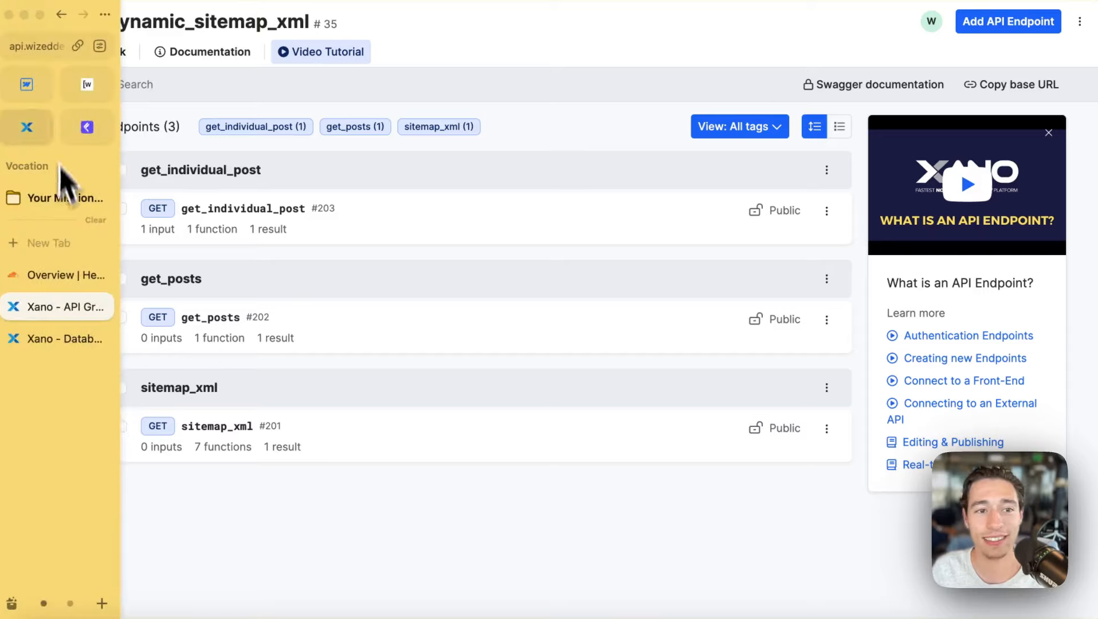
pyautogui.click(26, 87)
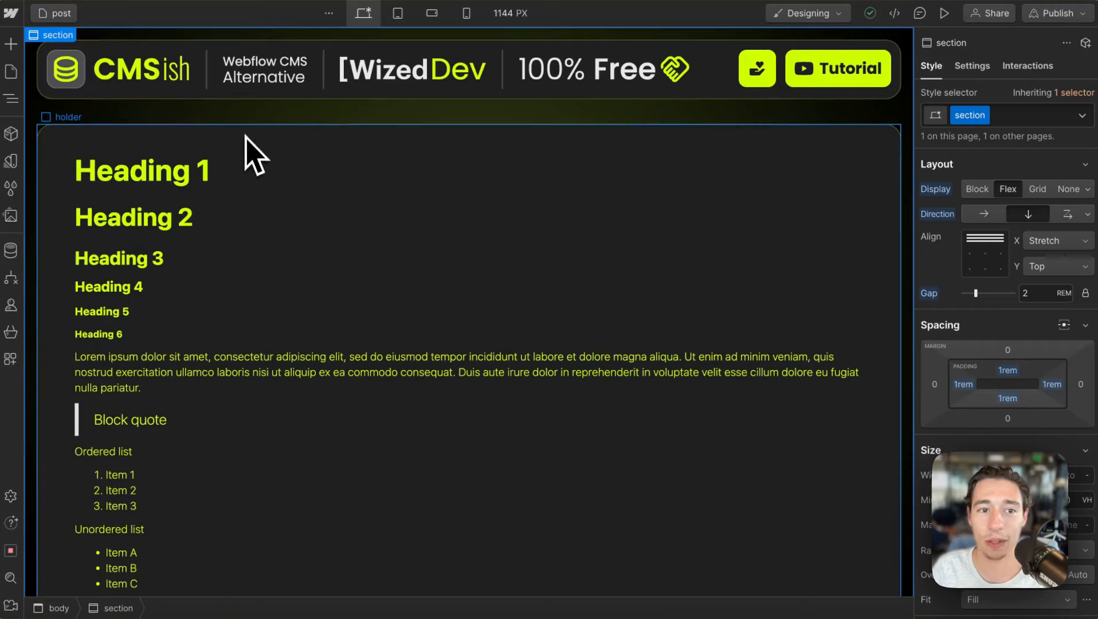
pyautogui.click(247, 135)
pyautogui.click(61, 16)
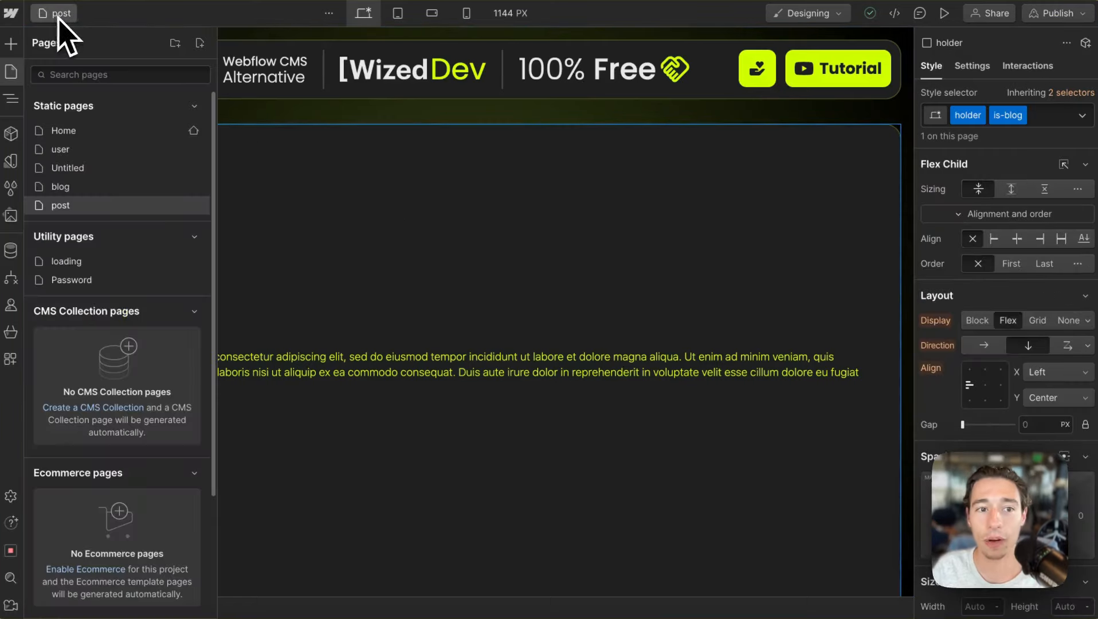
pyautogui.click(96, 128)
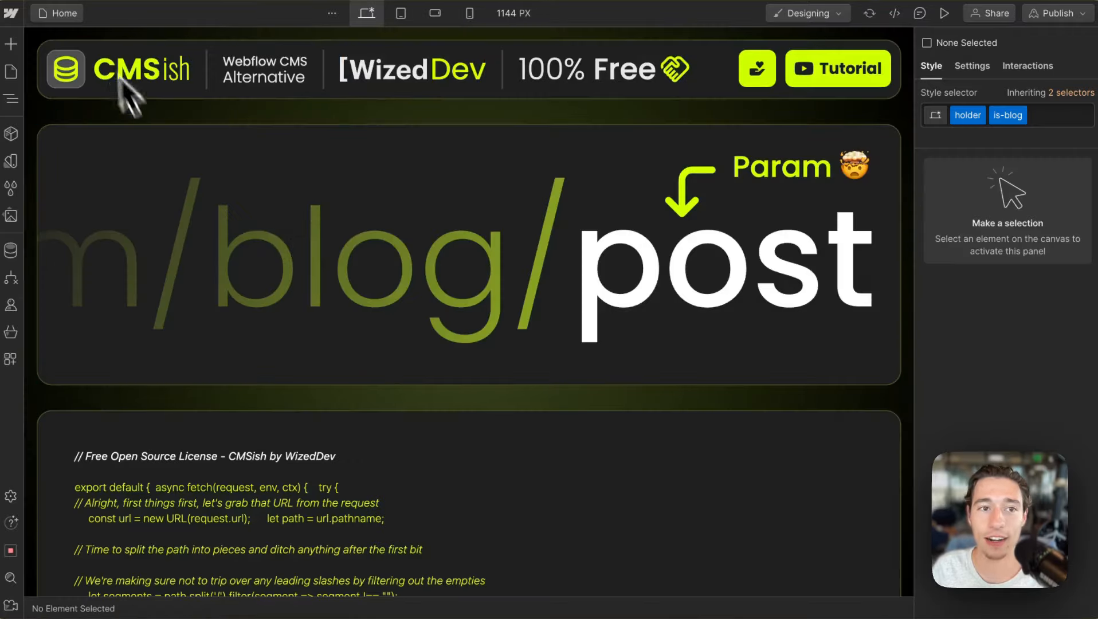
pyautogui.click(57, 16)
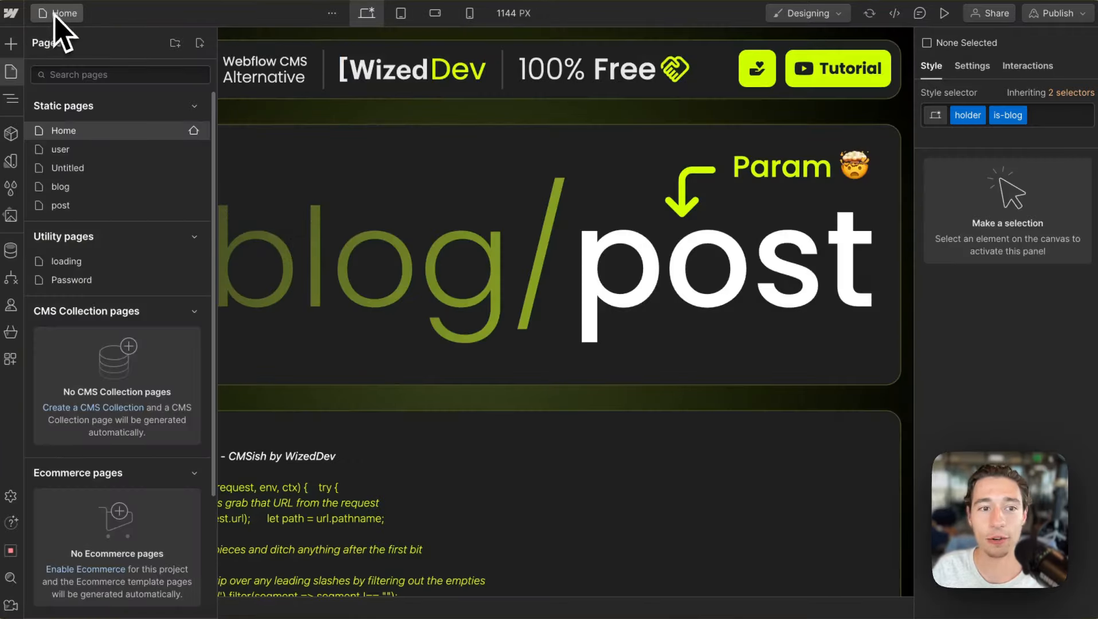
pyautogui.click(67, 207)
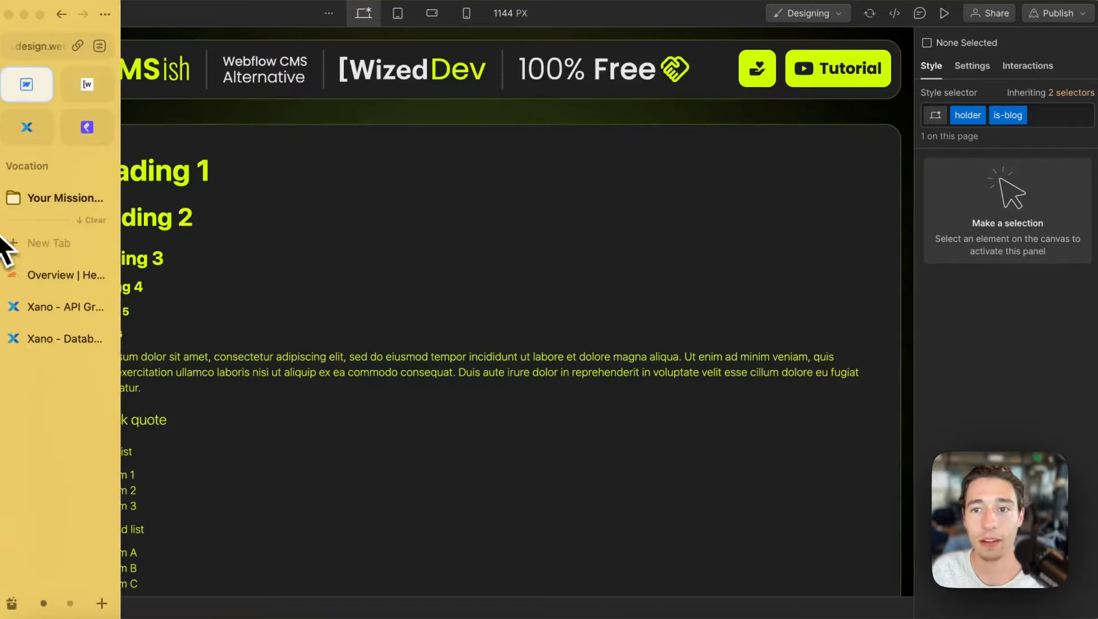
# - Switch to the Cloudflare dashboard's Workers & Pages overview
pyautogui.click(1077, 7)
pyautogui.click(946, 275)
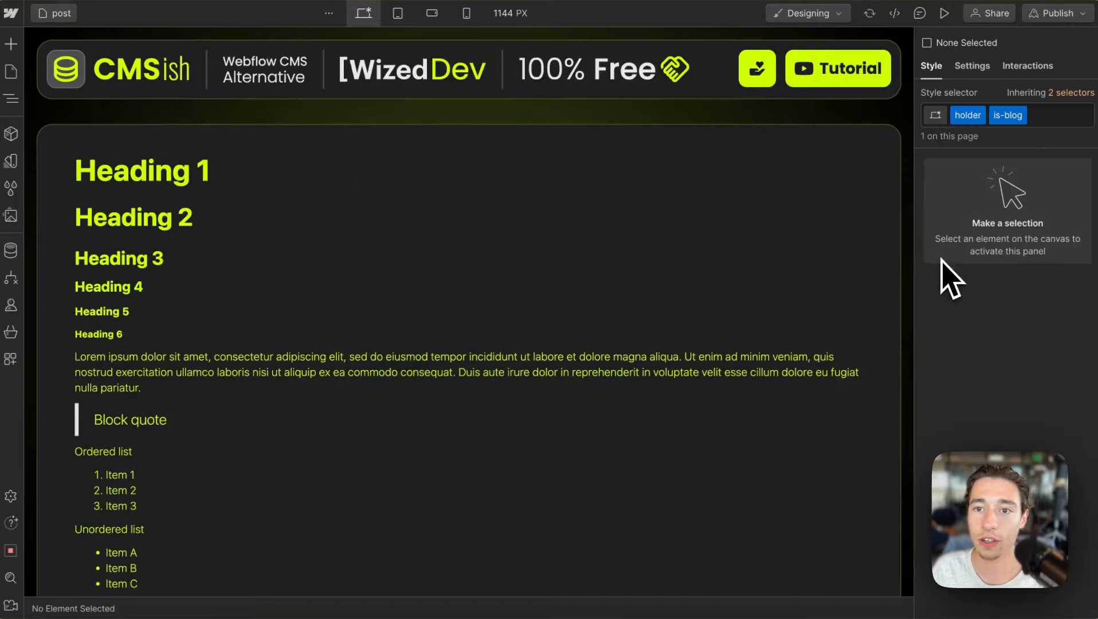
pyautogui.click(16, 275)
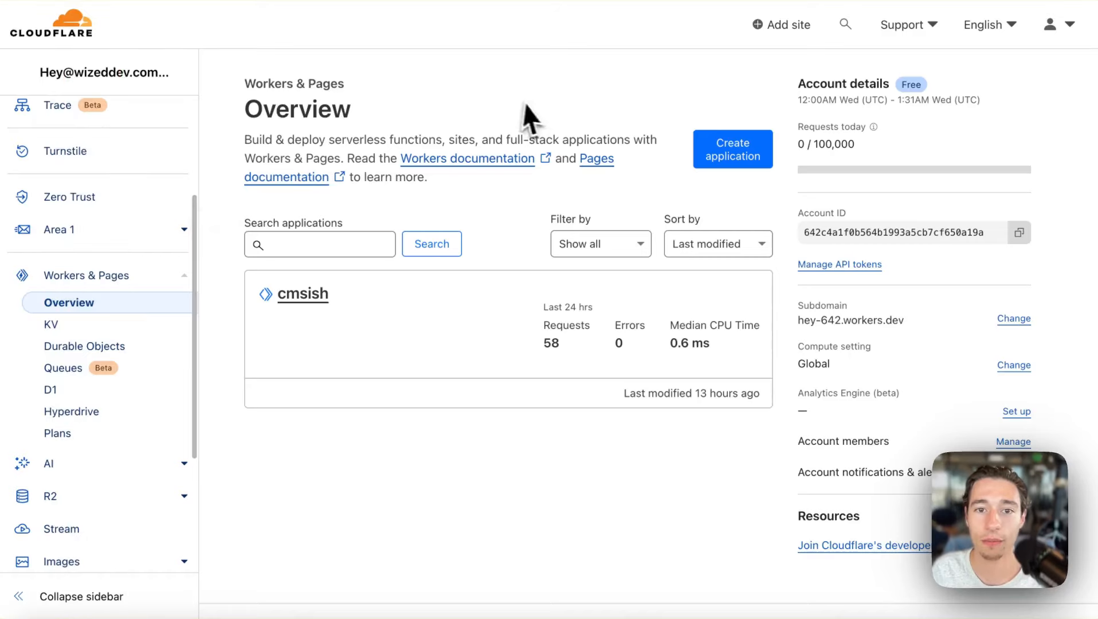
# - Open the cmsish worker, look through its metrics, and open its code editor
pyautogui.click(304, 298)
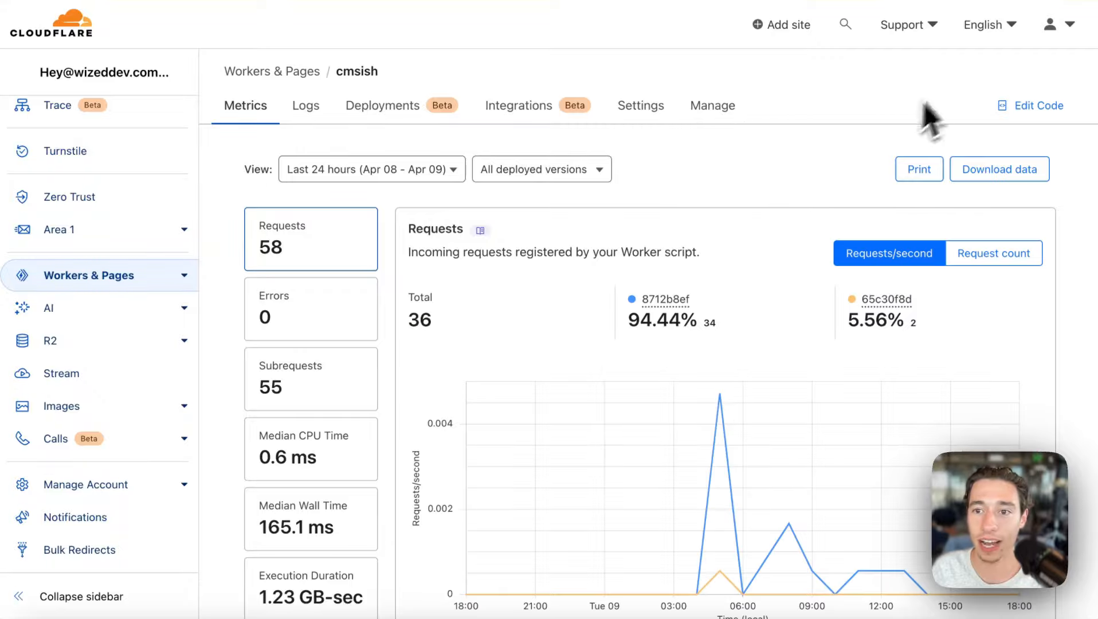
pyautogui.scroll(-7, 522, 201)
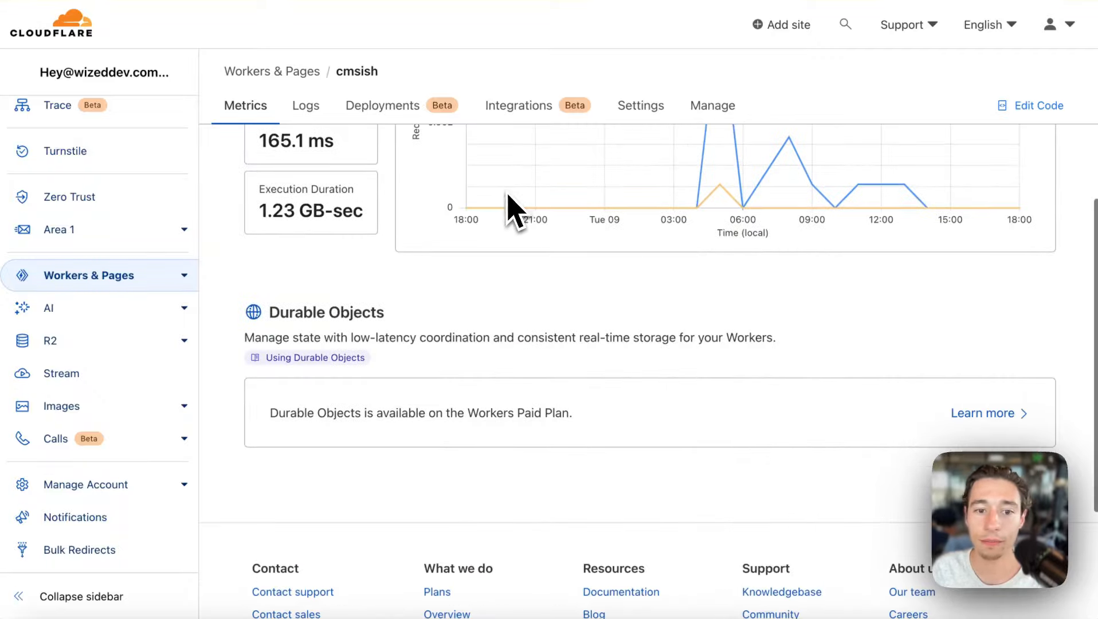
pyautogui.scroll(7, 453, 306)
pyautogui.click(1038, 105)
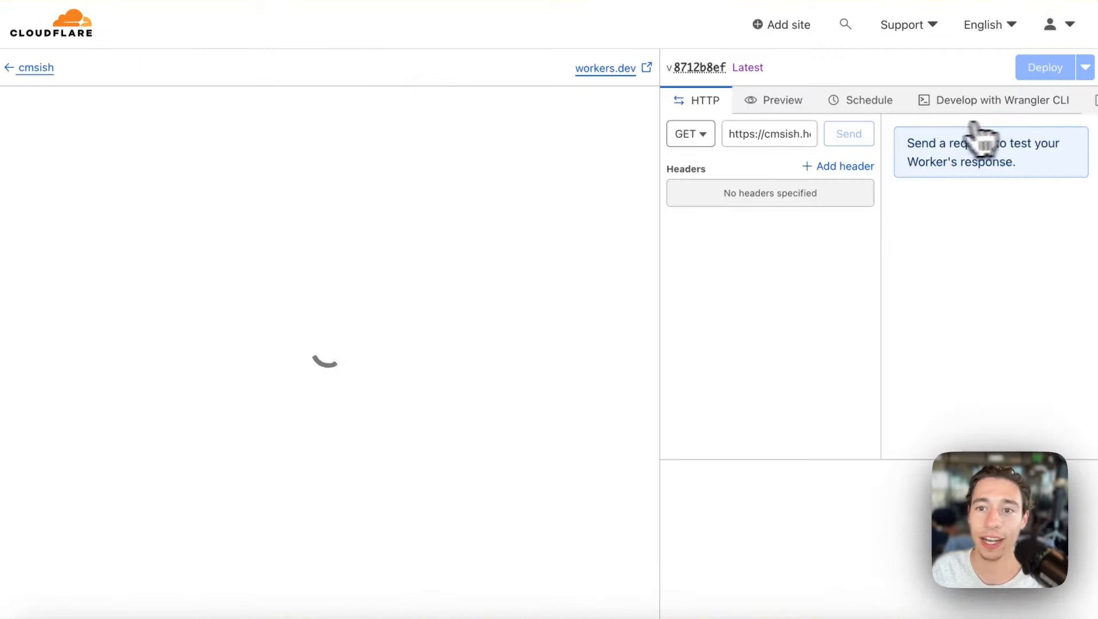
# - Open the worker's live workers.dev site, close the Cloudflare dashboard page, and load the site's /post page
pyautogui.click(646, 67)
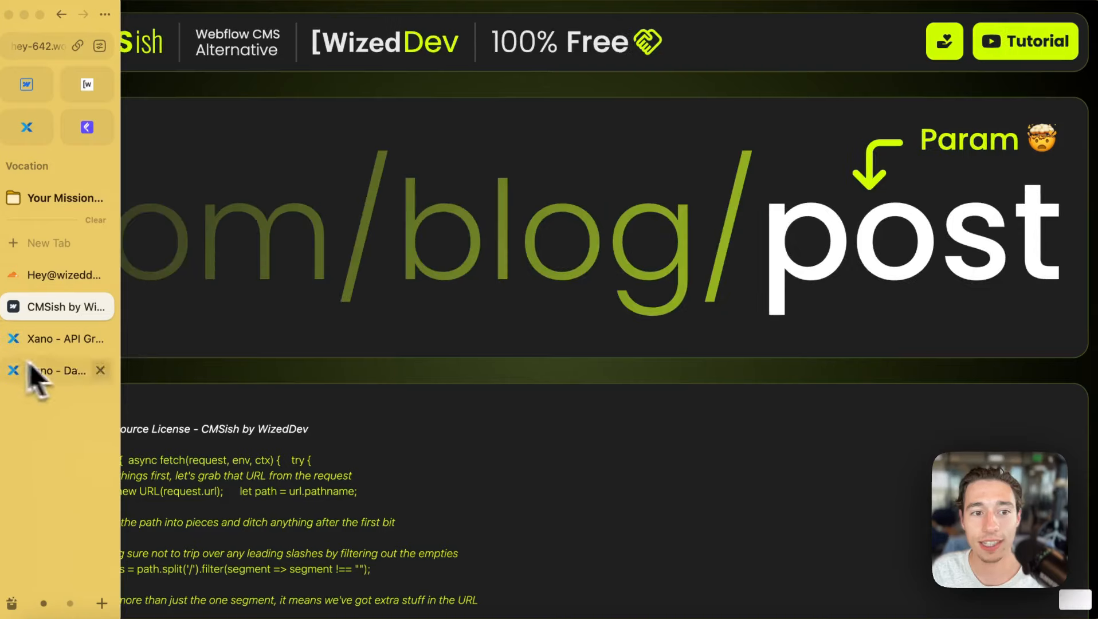
pyautogui.click(100, 274)
pyautogui.click(47, 45)
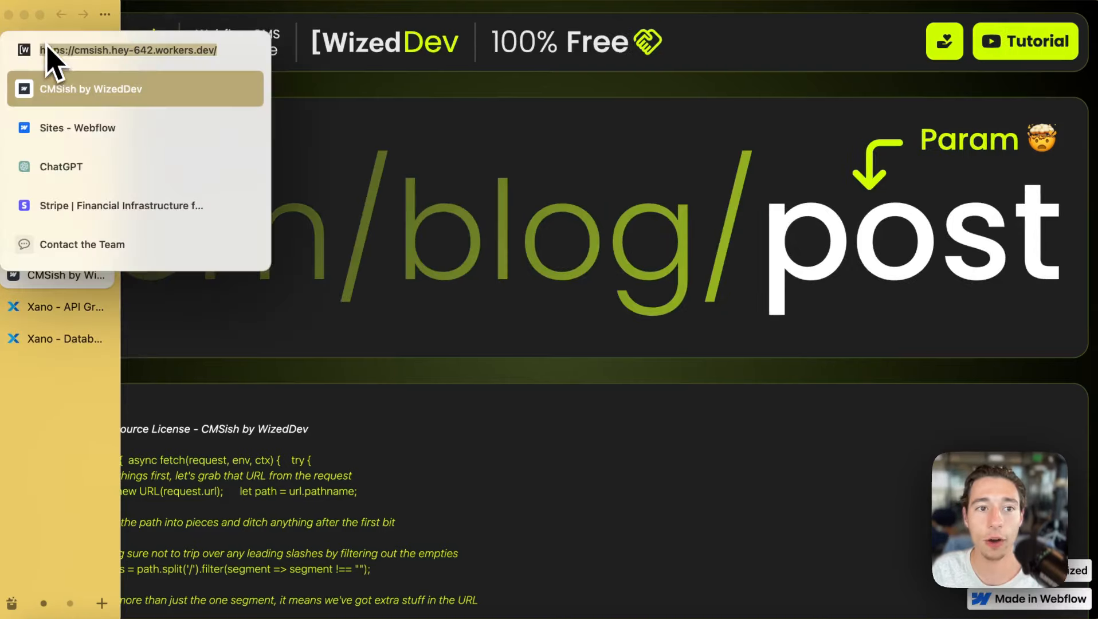
pyautogui.click(227, 57)
pyautogui.write('post')
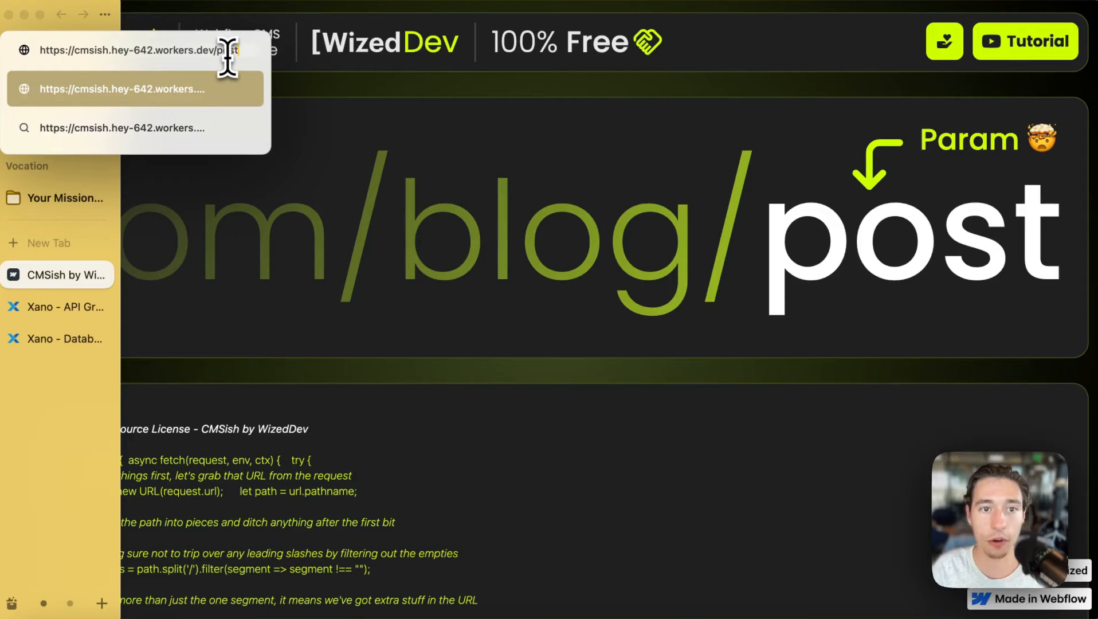
pyautogui.press('Return')
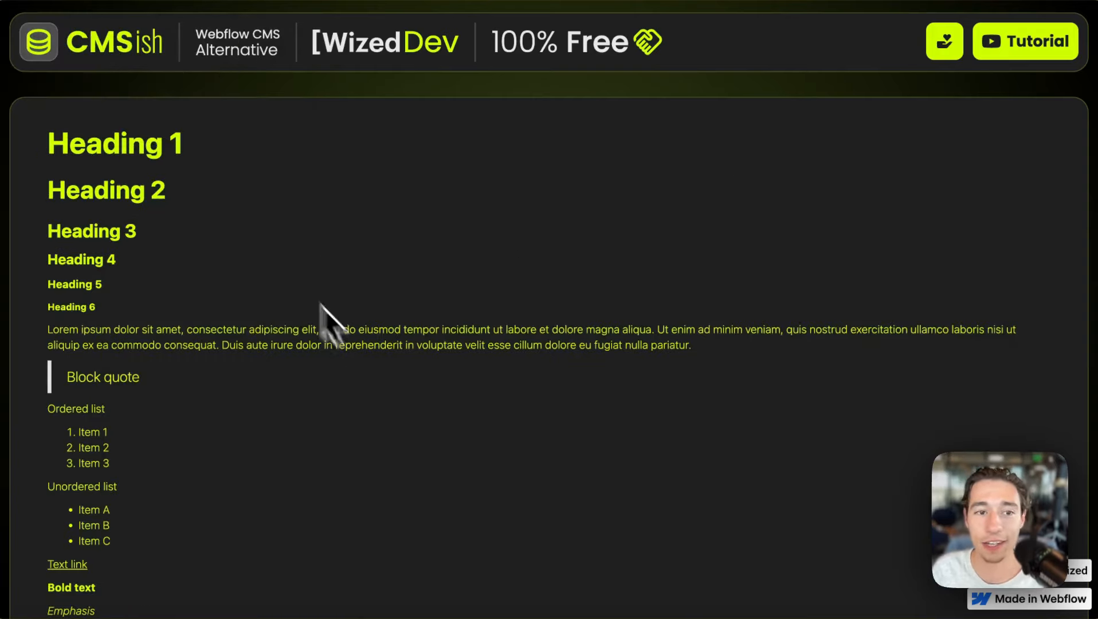
pyautogui.moveTo(102, 329); pyautogui.dragTo(521, 329)
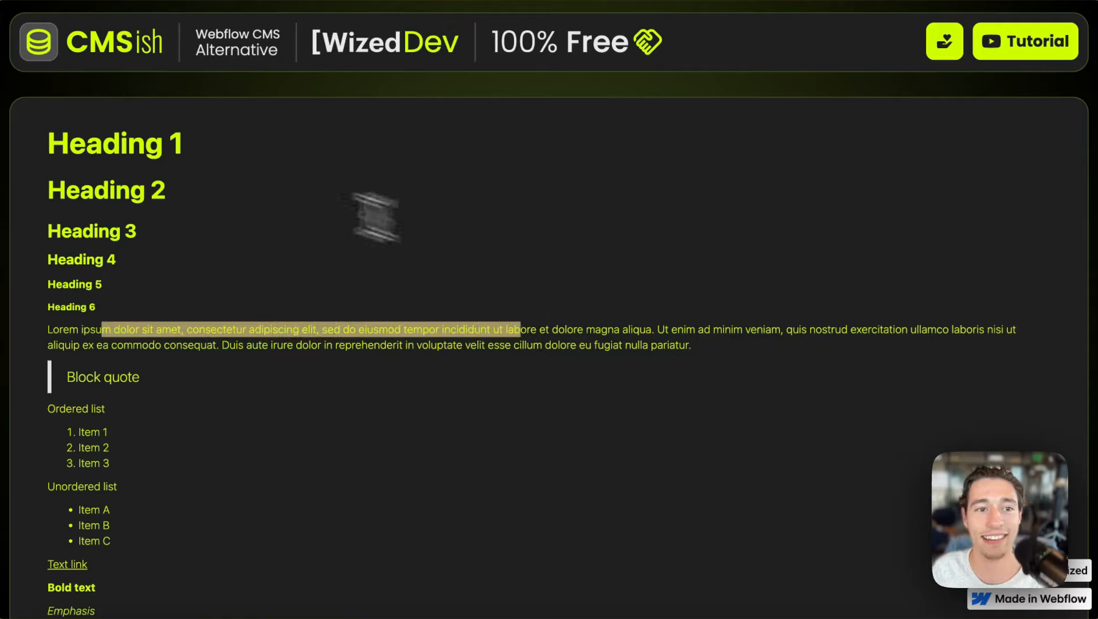
# - Append /1234567 to the live post page's address and load it
pyautogui.moveTo(80, 80)
pyautogui.click(58, 48)
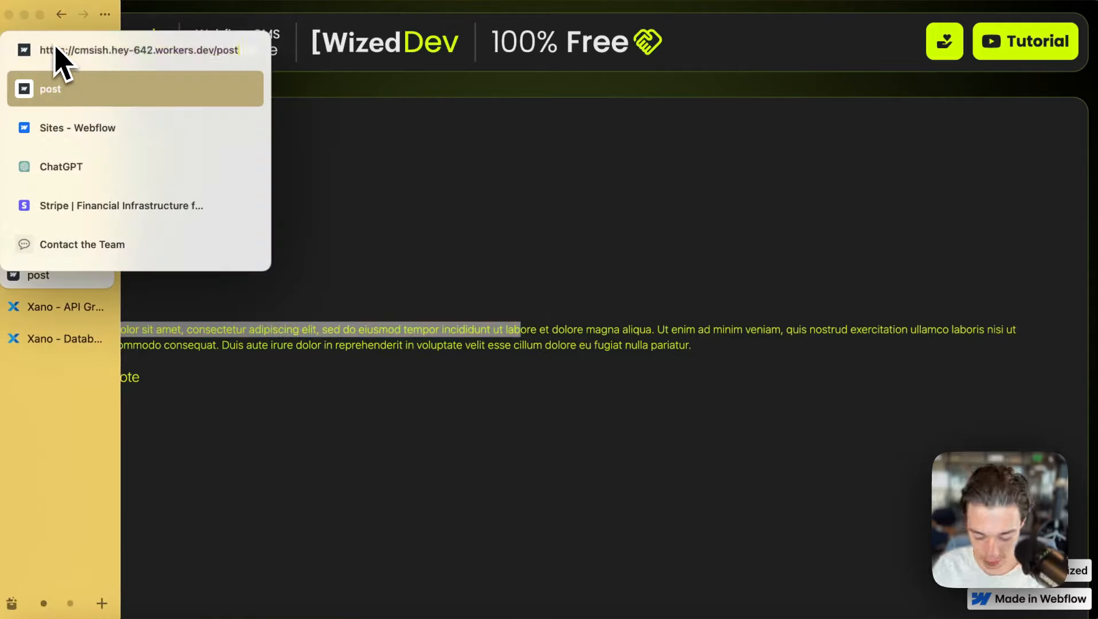
pyautogui.write('/1234567')
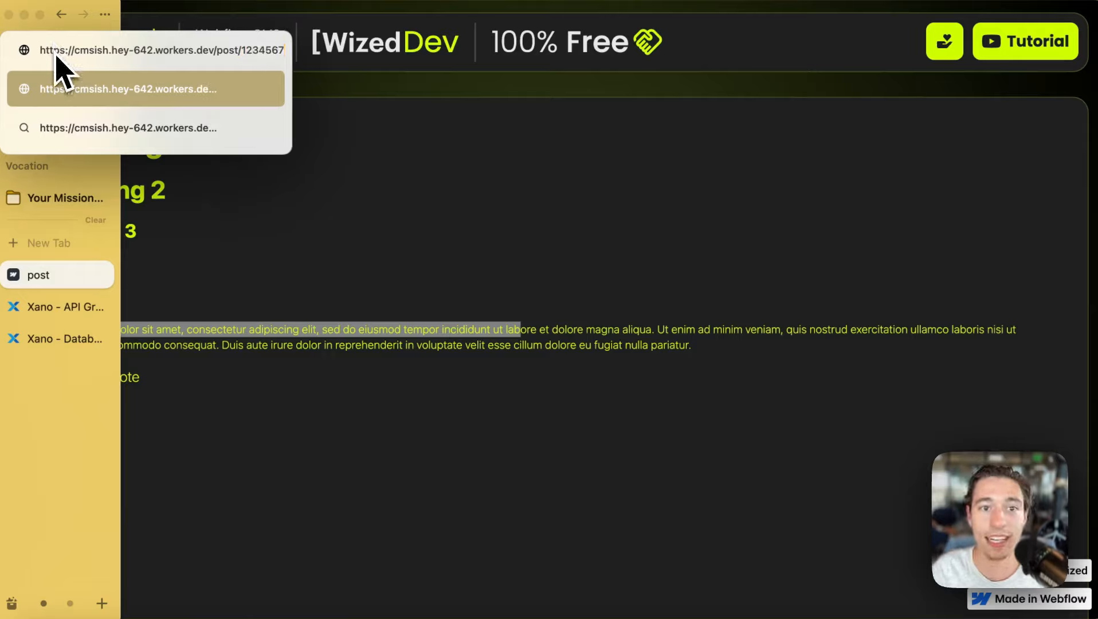
pyautogui.moveTo(240, 50); pyautogui.dragTo(285, 49)
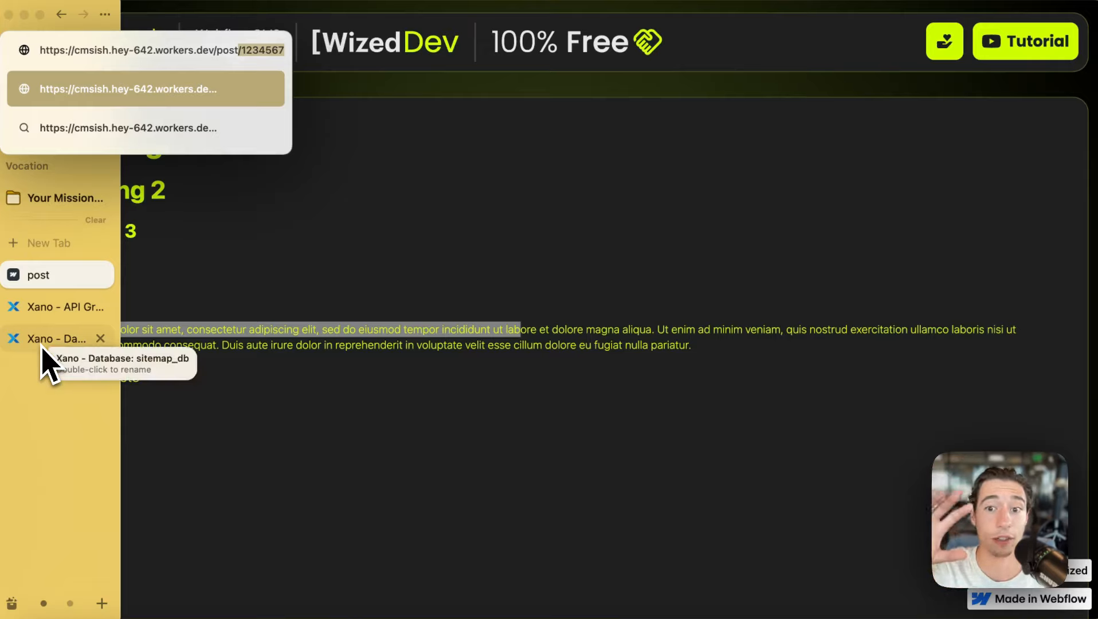
pyautogui.press('Escape')
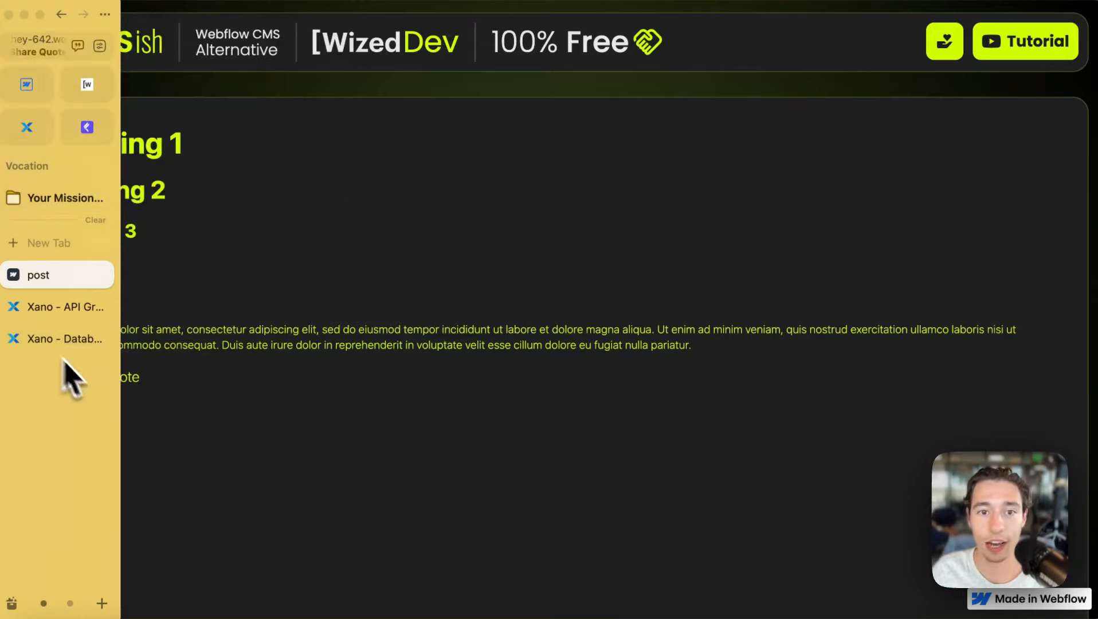
# - Highlight the /1234567 parameter in the loaded post page's address, then leave the address unchanged
pyautogui.moveTo(24, 152)
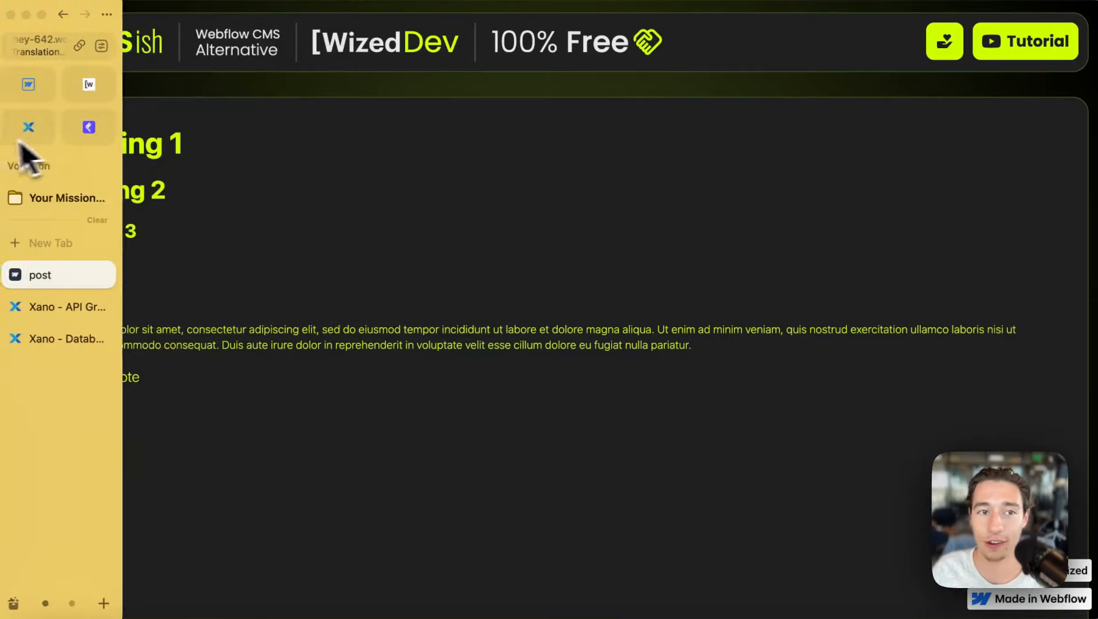
pyautogui.click(37, 36)
pyautogui.click(266, 52)
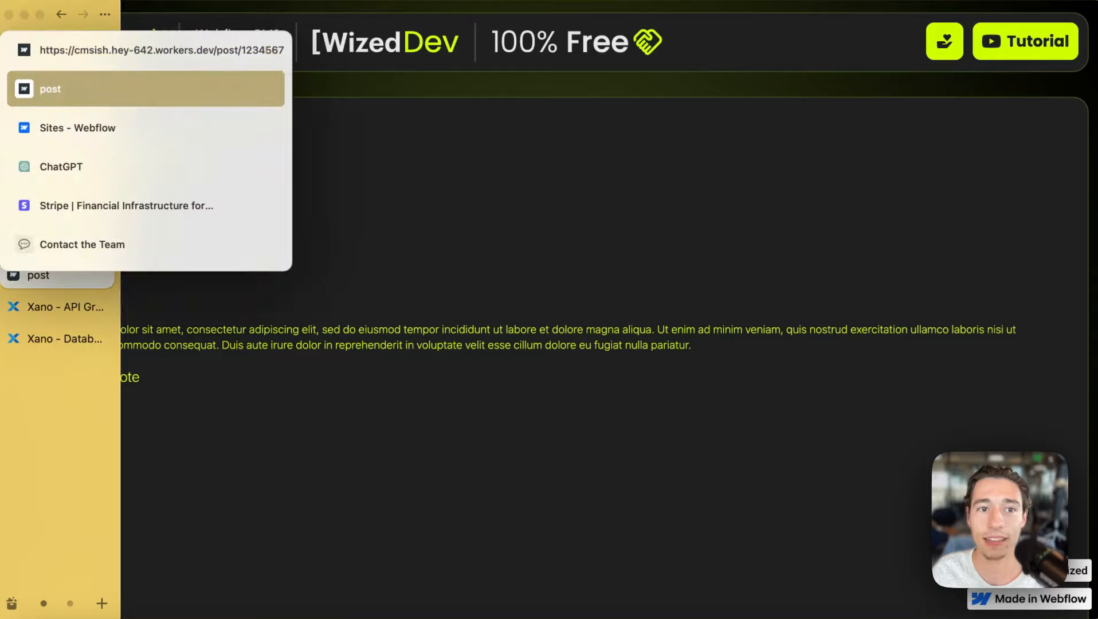
pyautogui.moveTo(241, 50); pyautogui.dragTo(314, 62)
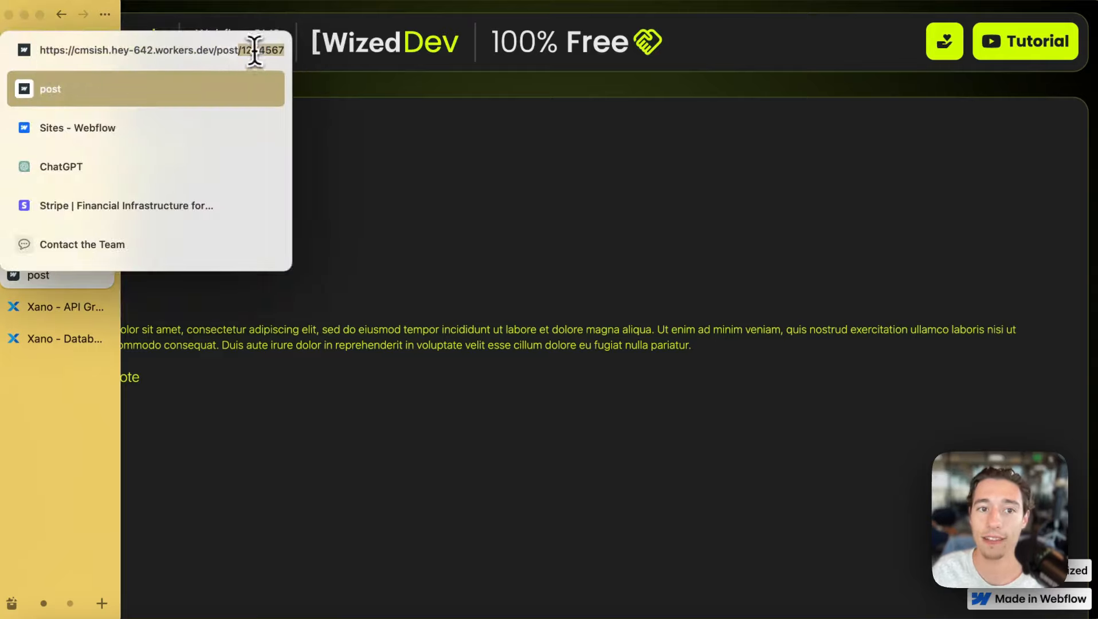
pyautogui.moveTo(239, 50); pyautogui.dragTo(336, 54)
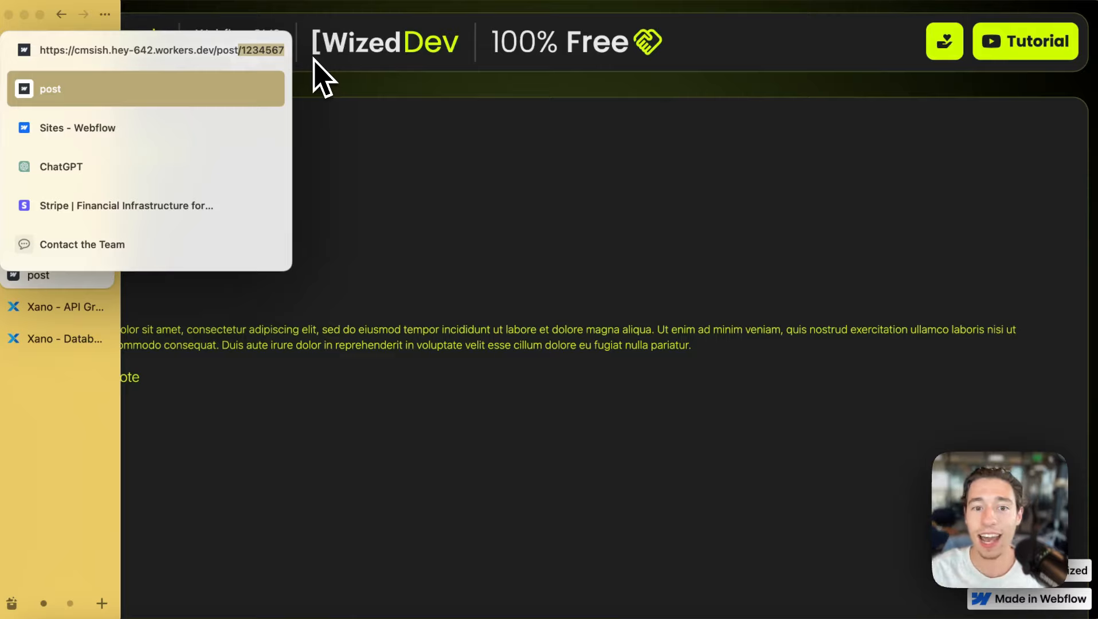
pyautogui.press('Escape')
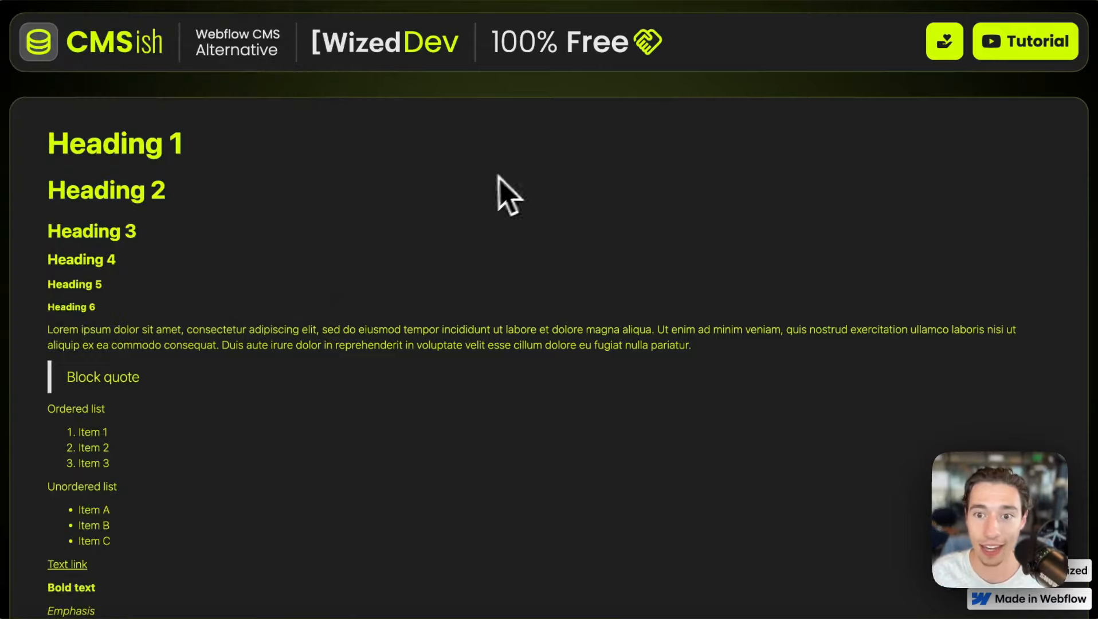
# - Switch to the Webflow Designer and select the rich-text block on the post page
pyautogui.moveTo(86, 167)
pyautogui.click(86, 89)
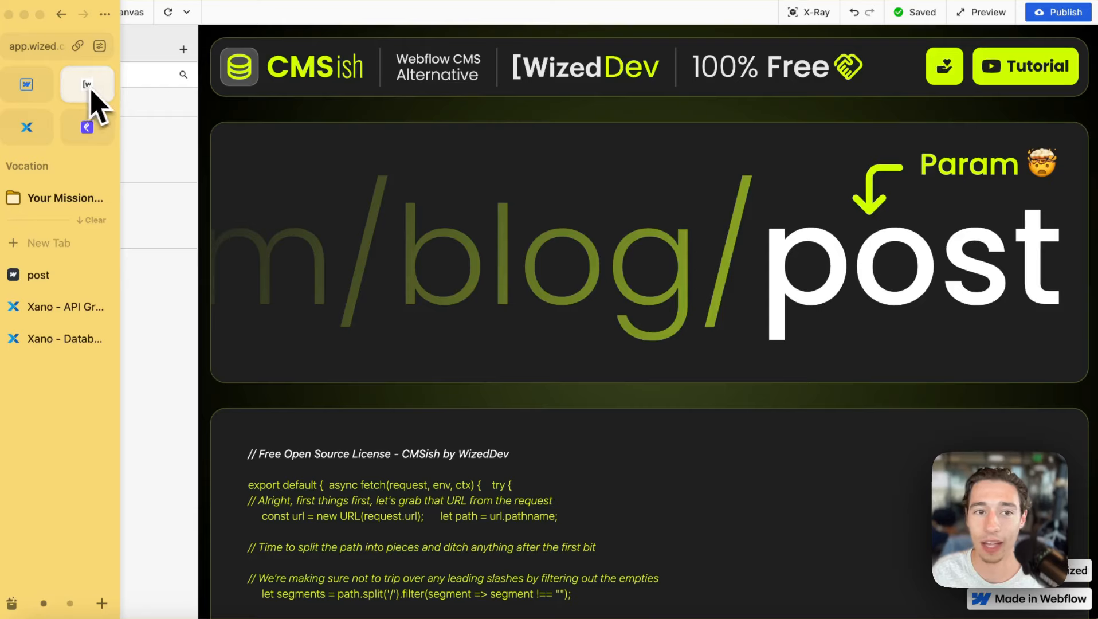
pyautogui.click(22, 90)
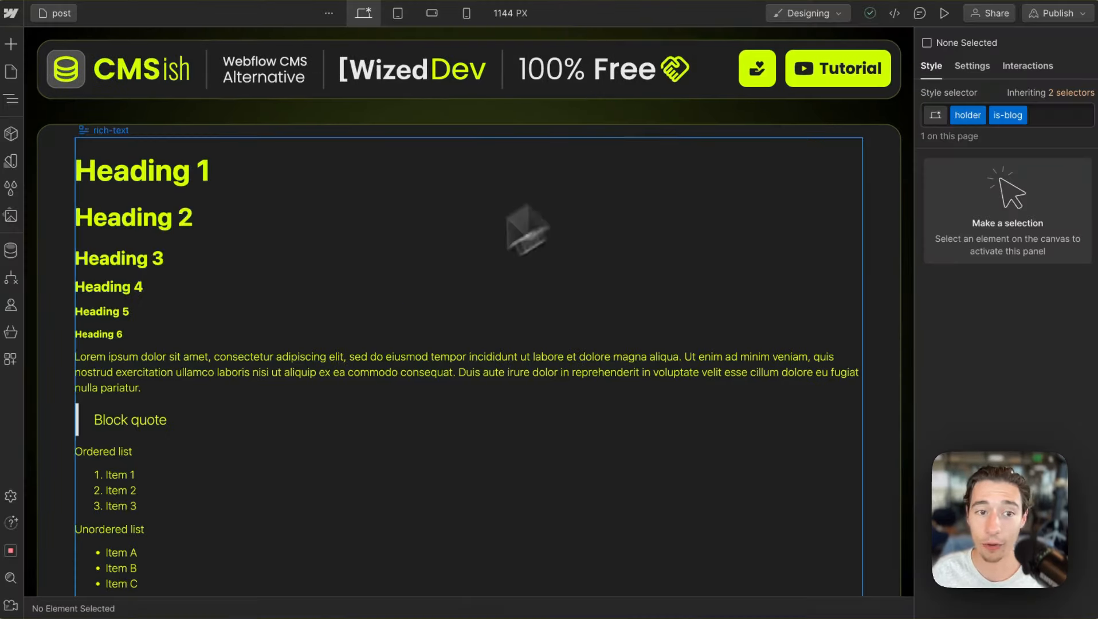
pyautogui.click(223, 145)
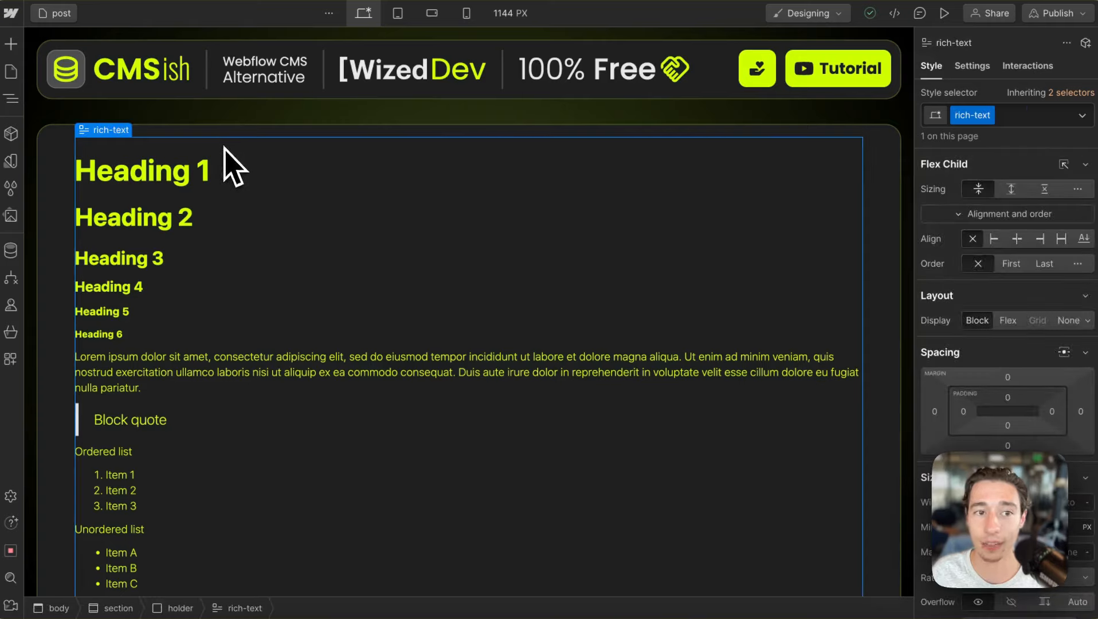
# - Try the existing is-hidden combo class on the rich-text block, look through its styles, and remove the class again
pyautogui.click(1015, 117)
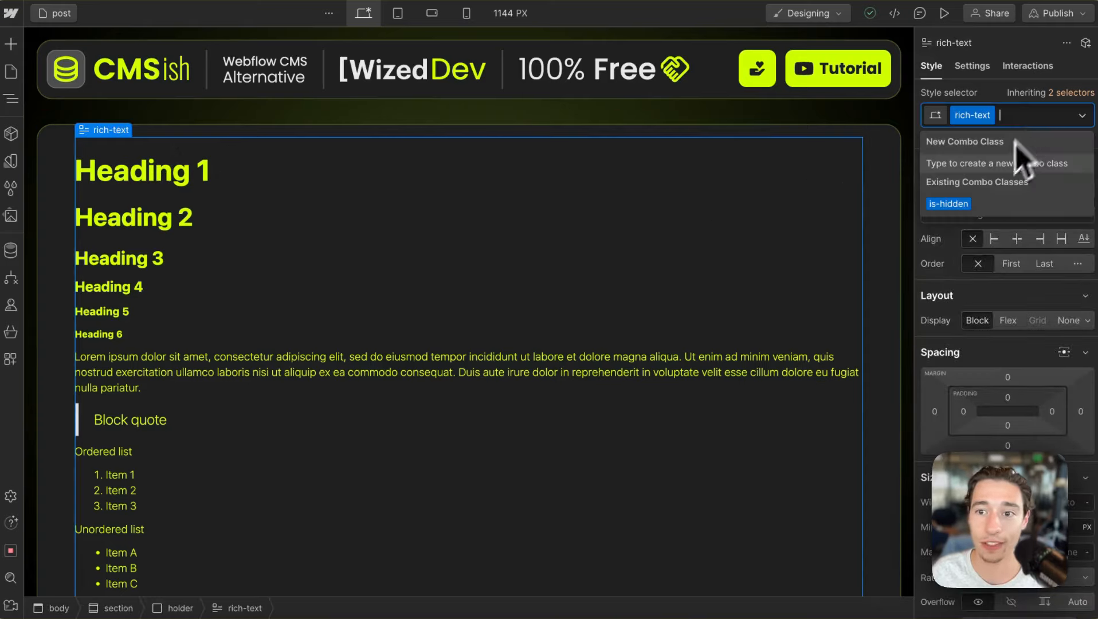
pyautogui.click(953, 208)
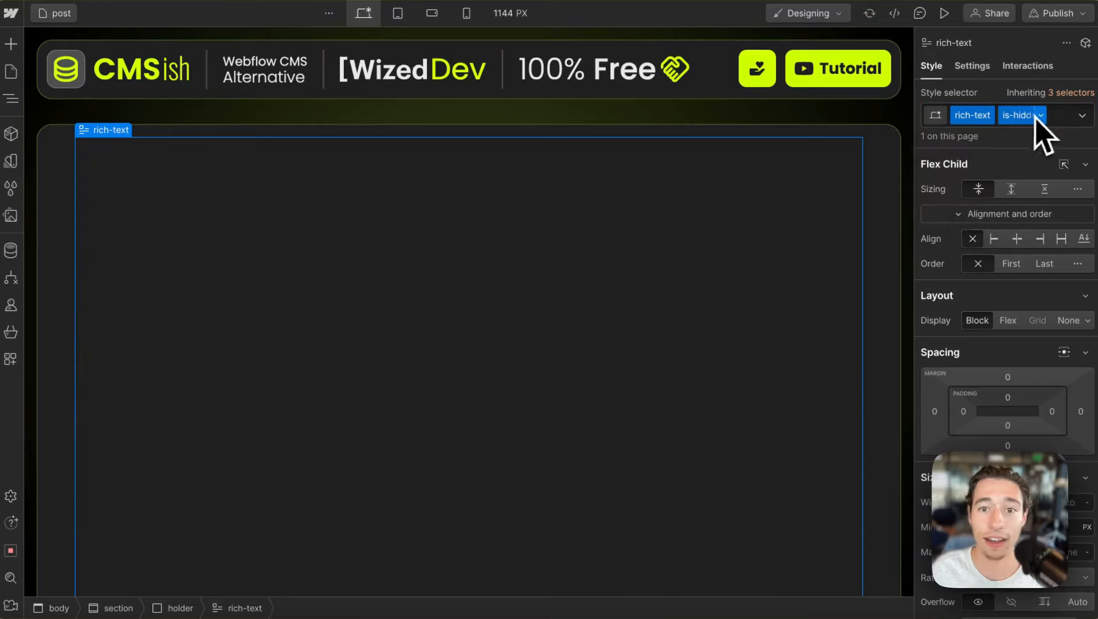
pyautogui.scroll(-10, 1015, 265)
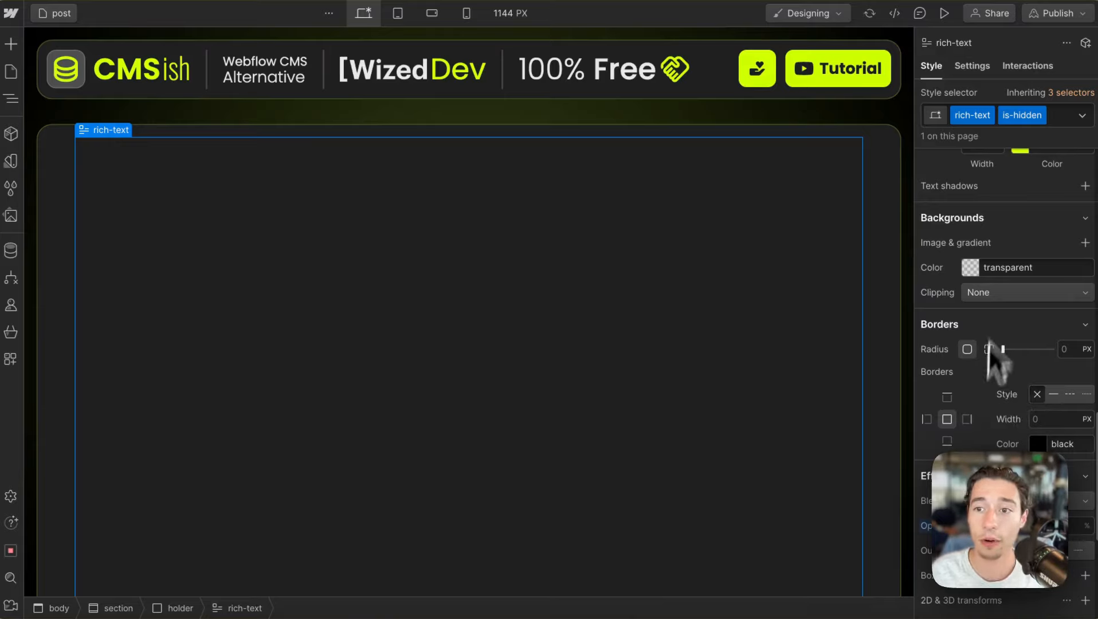
pyautogui.click(1058, 122)
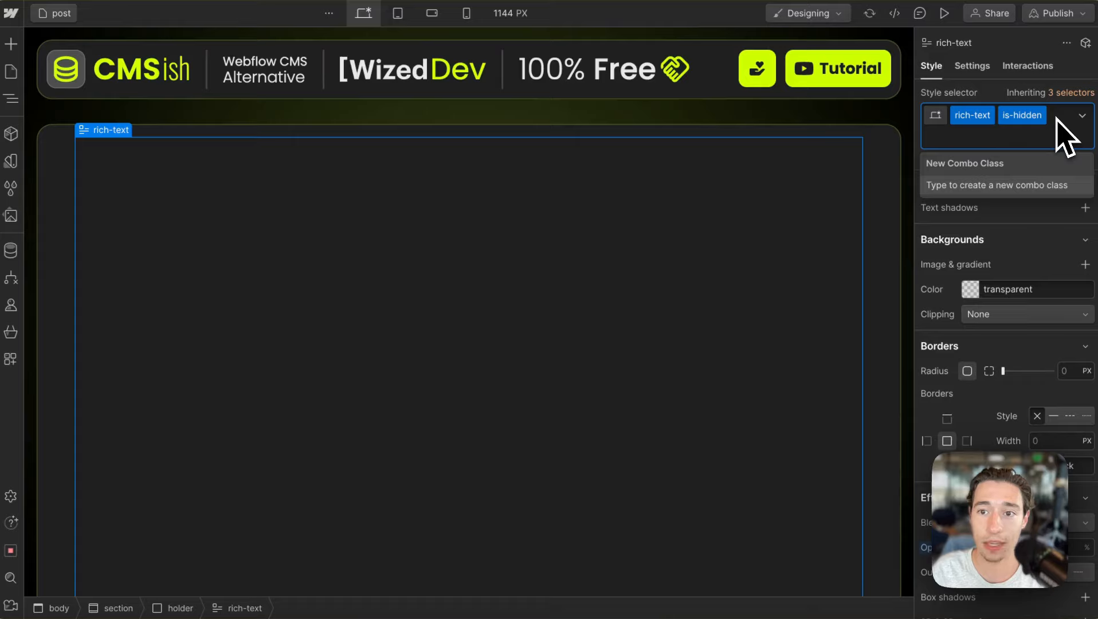
pyautogui.press('BackSpace')
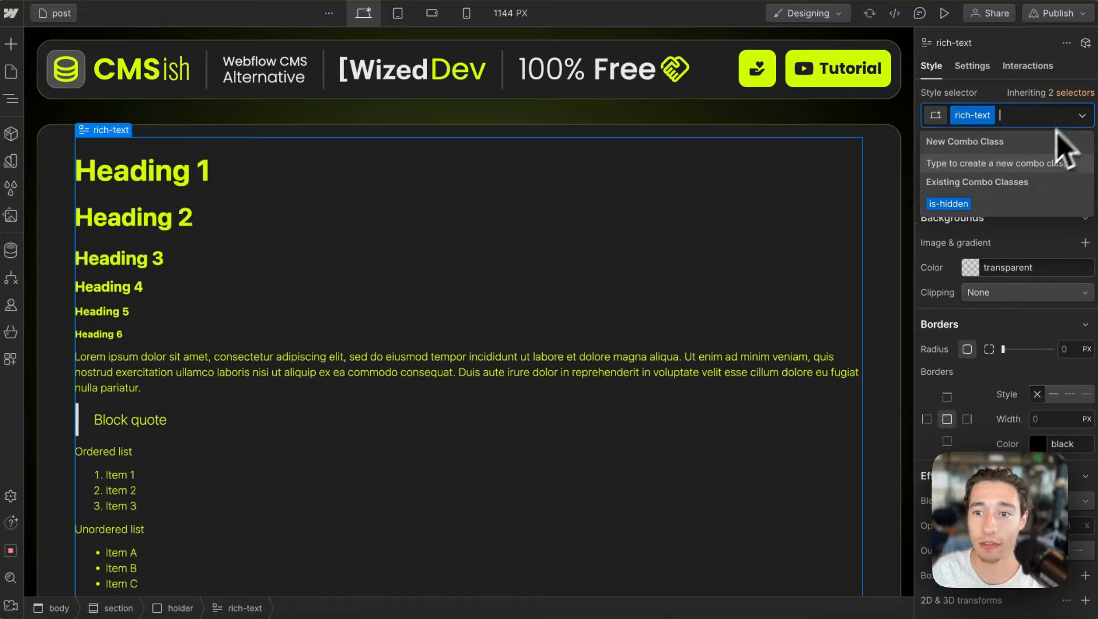
pyautogui.click(959, 208)
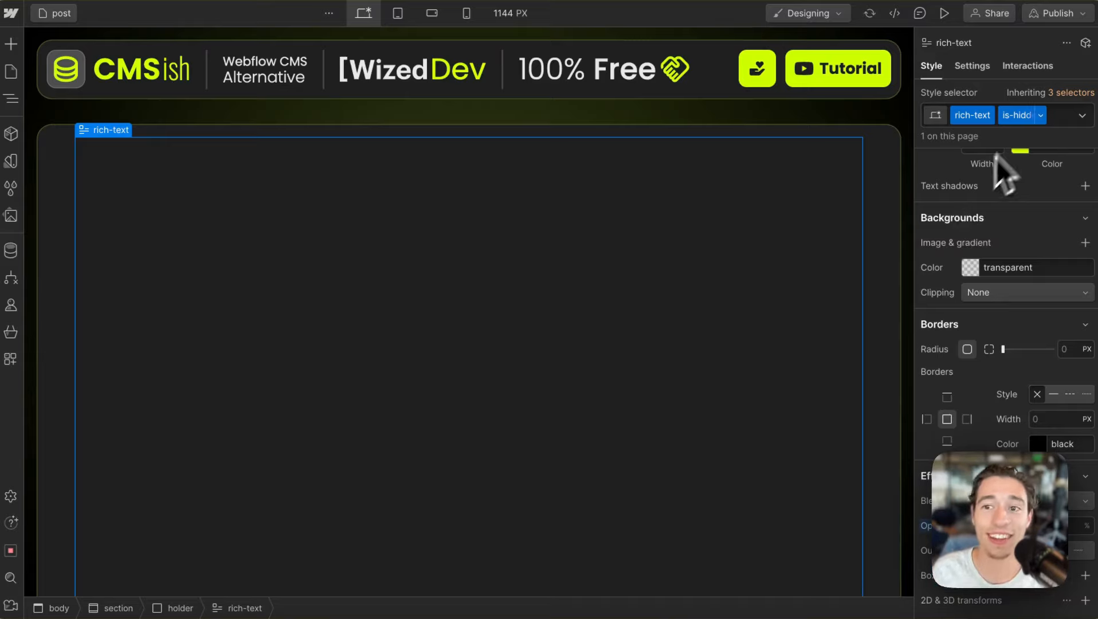
pyautogui.click(1054, 117)
pyautogui.press('BackSpace')
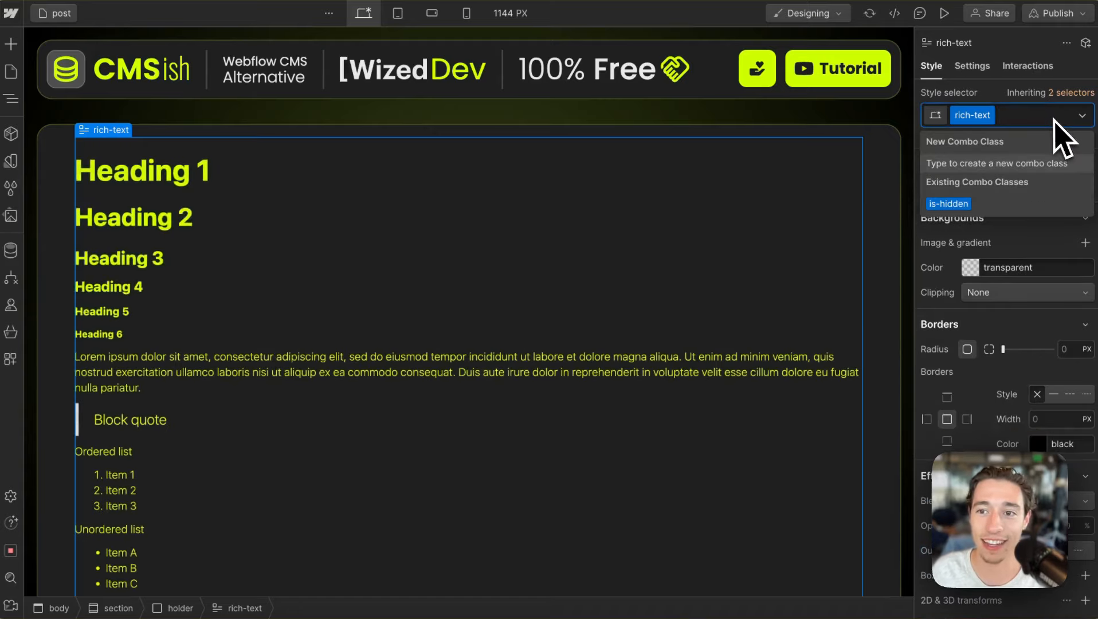
# - Examine the name and value of the rich-text block's wized custom attribute in its element settings
pyautogui.click(978, 80)
pyautogui.click(974, 68)
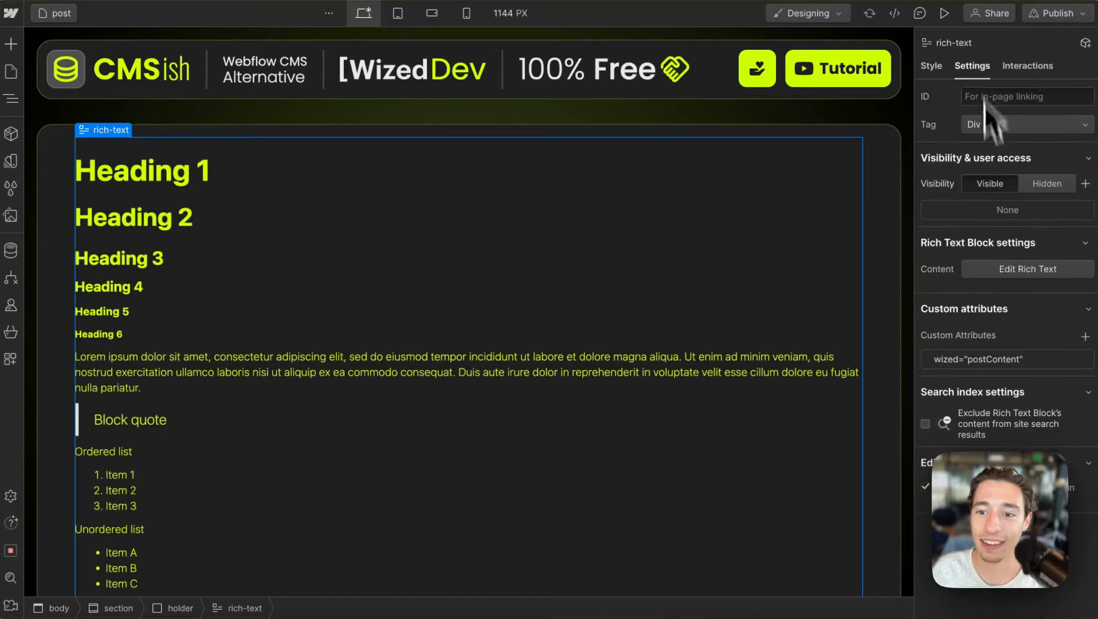
pyautogui.click(948, 367)
pyautogui.doubleClick(990, 389)
pyautogui.doubleClick(1039, 419)
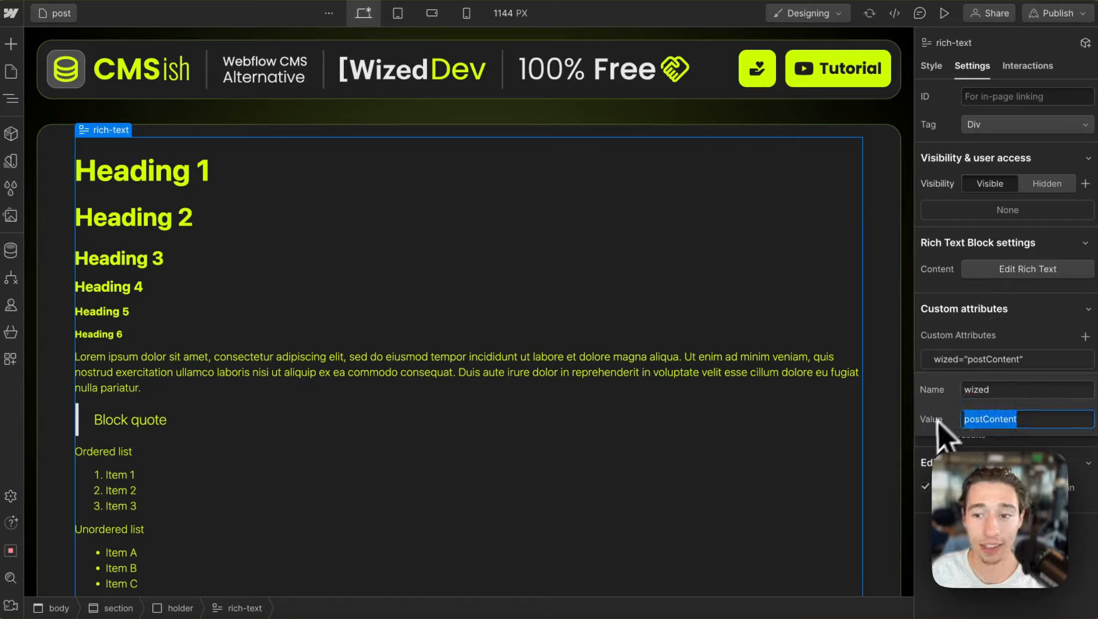
pyautogui.click(1019, 335)
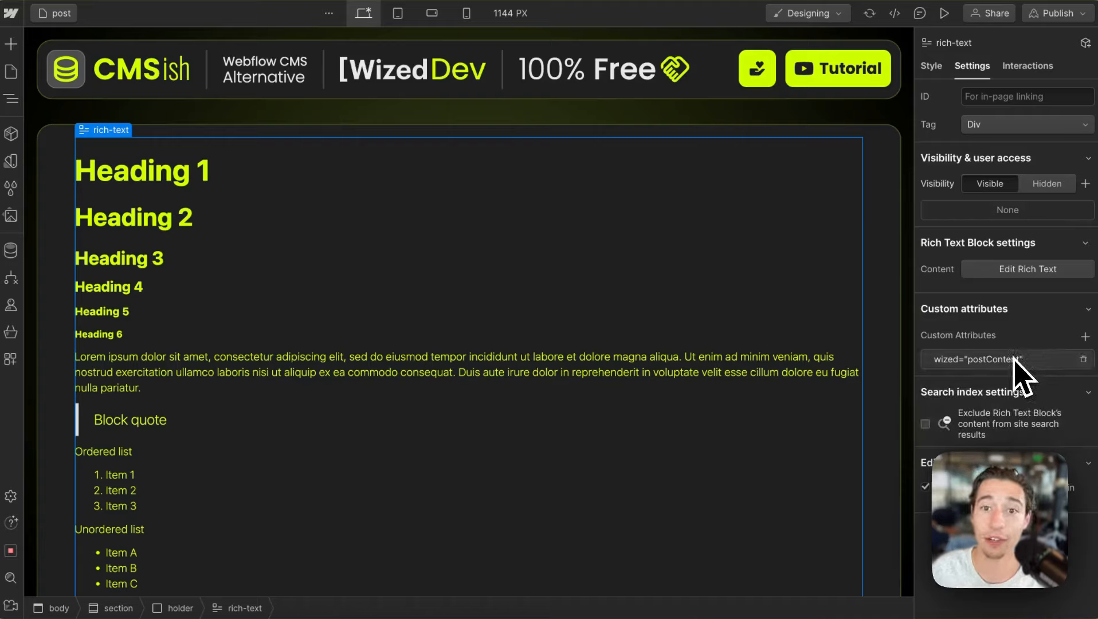
pyautogui.click(1014, 359)
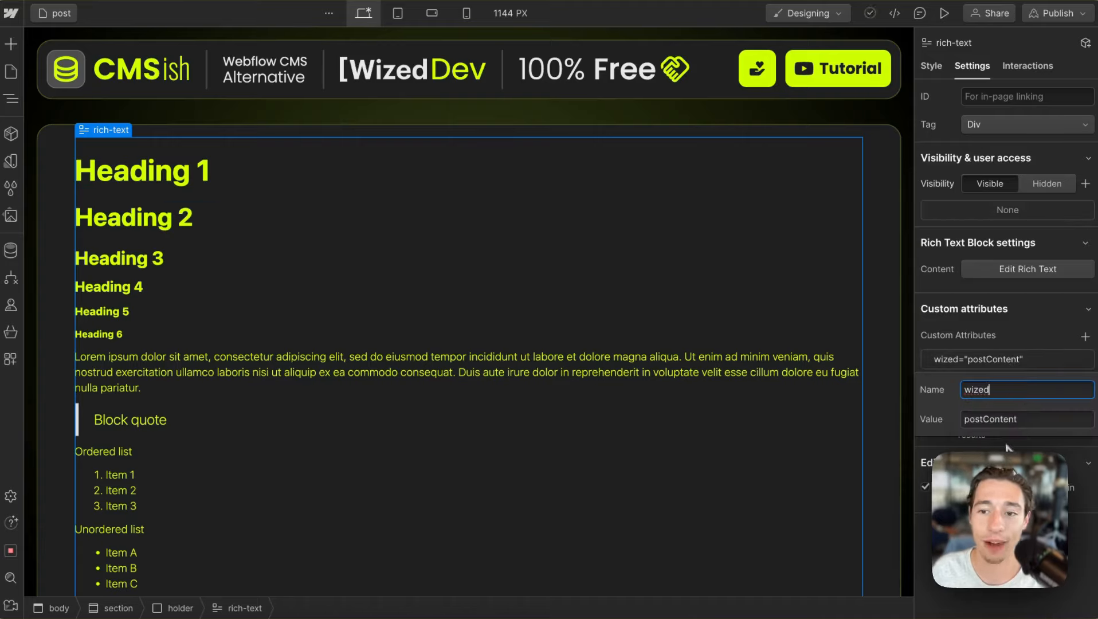
pyautogui.moveTo(1032, 426); pyautogui.dragTo(910, 427)
pyautogui.click(1027, 340)
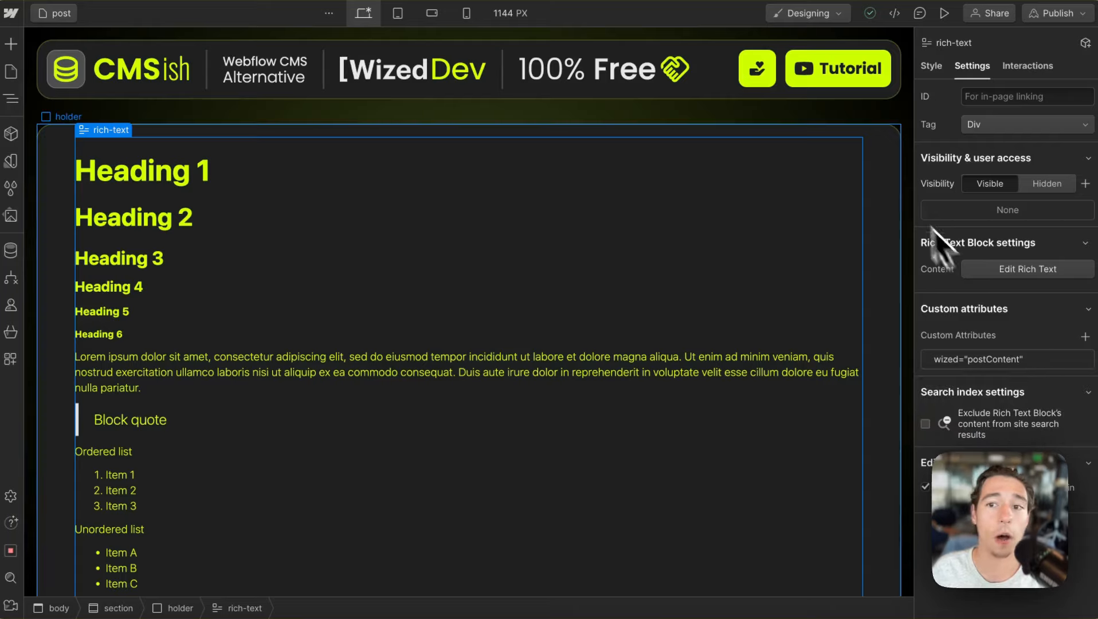
# - Select the holder div around the rich text and examine the styles of its is-blog combo class
pyautogui.click(897, 191)
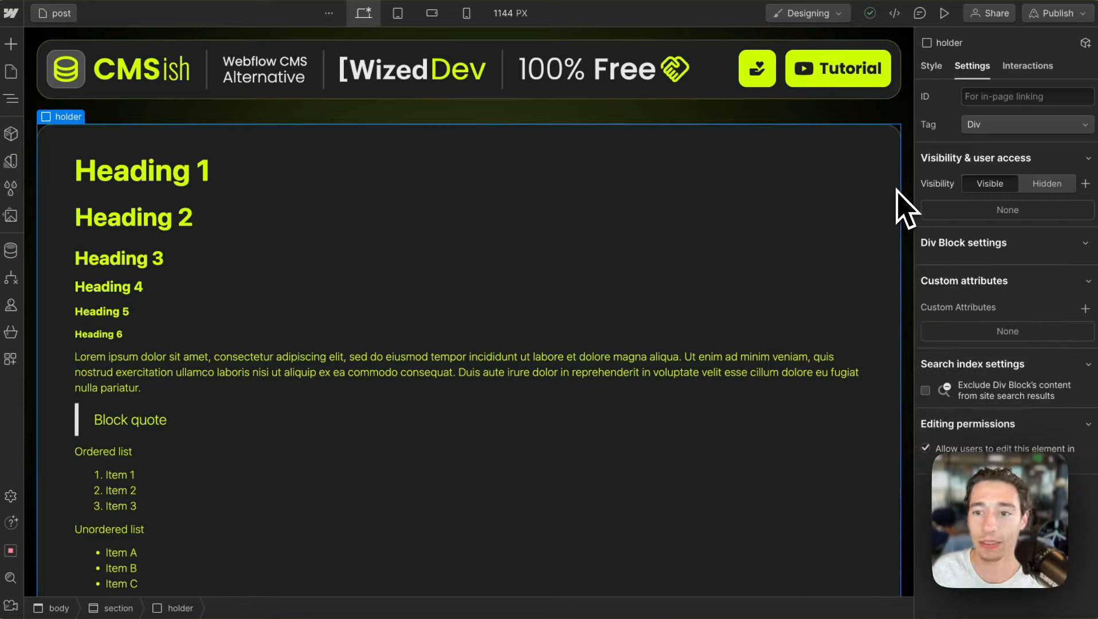
pyautogui.click(942, 71)
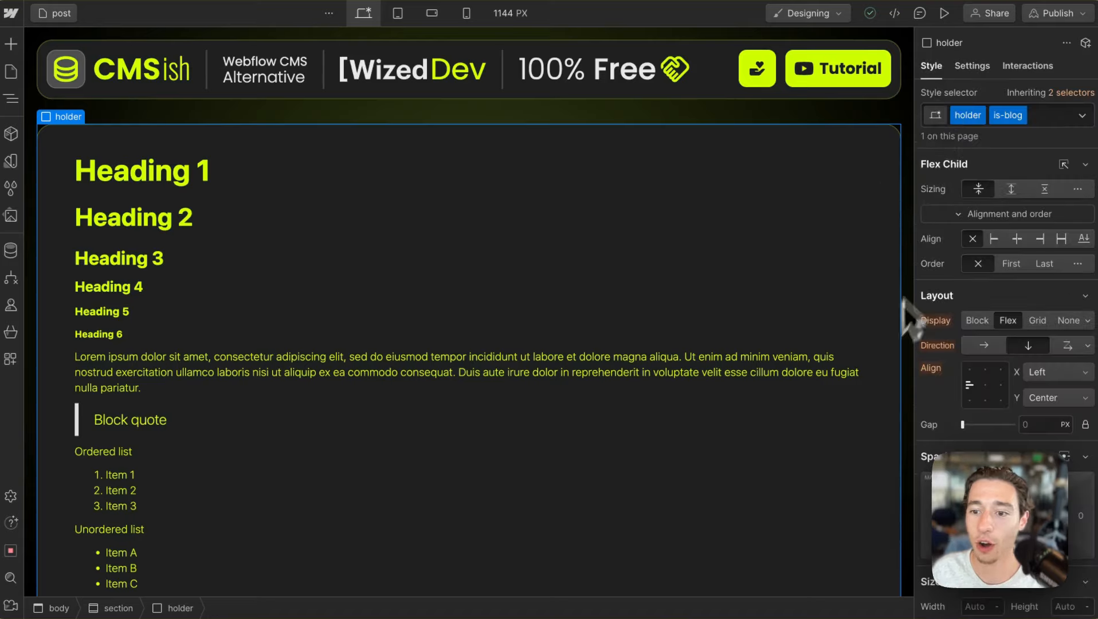
pyautogui.scroll(-10, 1003, 315)
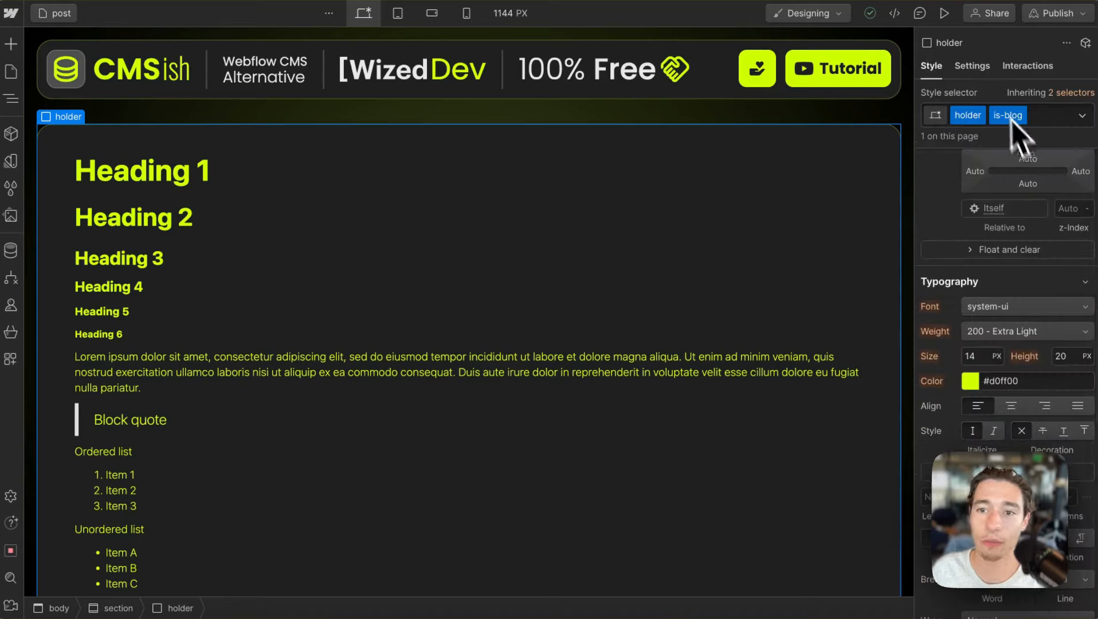
# - Select the section around the holder, publish the site to the staging domain, and open the list of pages
pyautogui.scroll(5, 1036, 289)
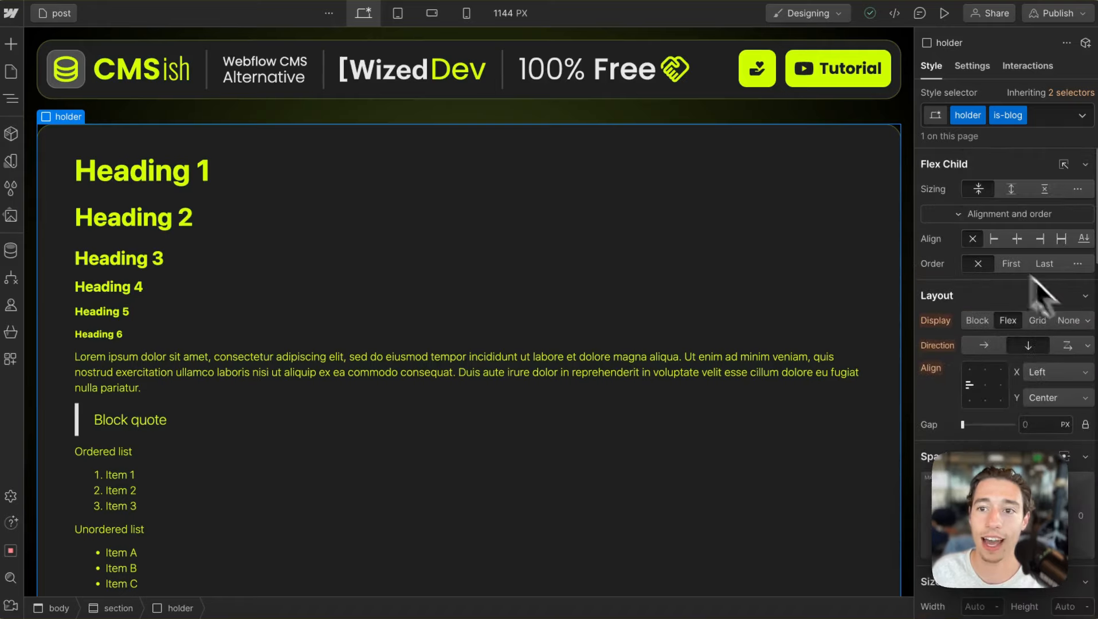
pyautogui.click(877, 112)
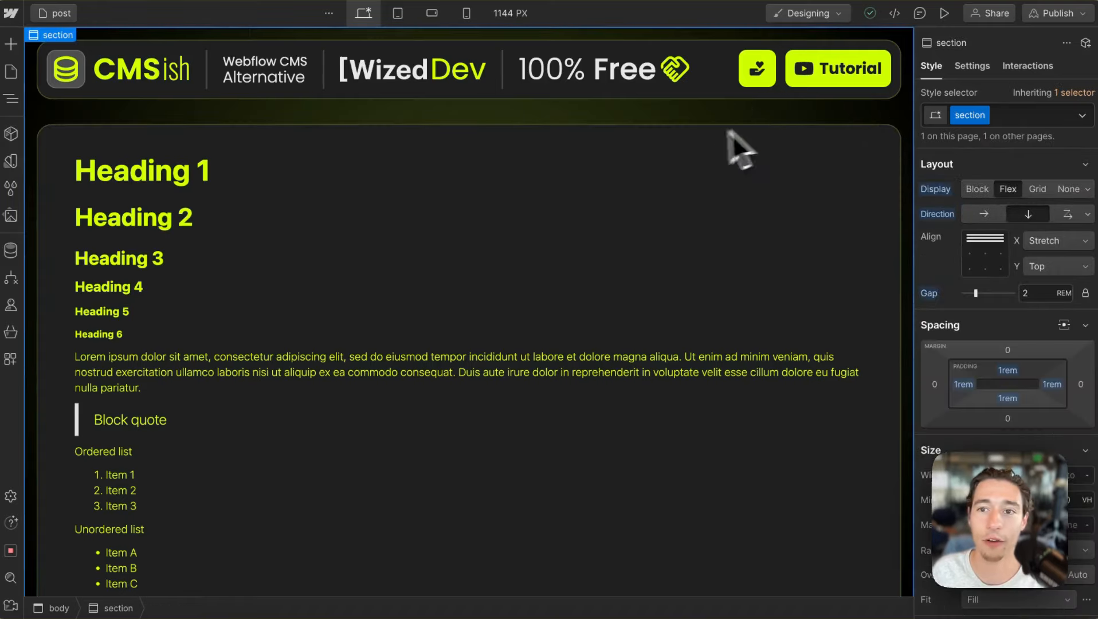
pyautogui.click(1056, 13)
pyautogui.click(1020, 262)
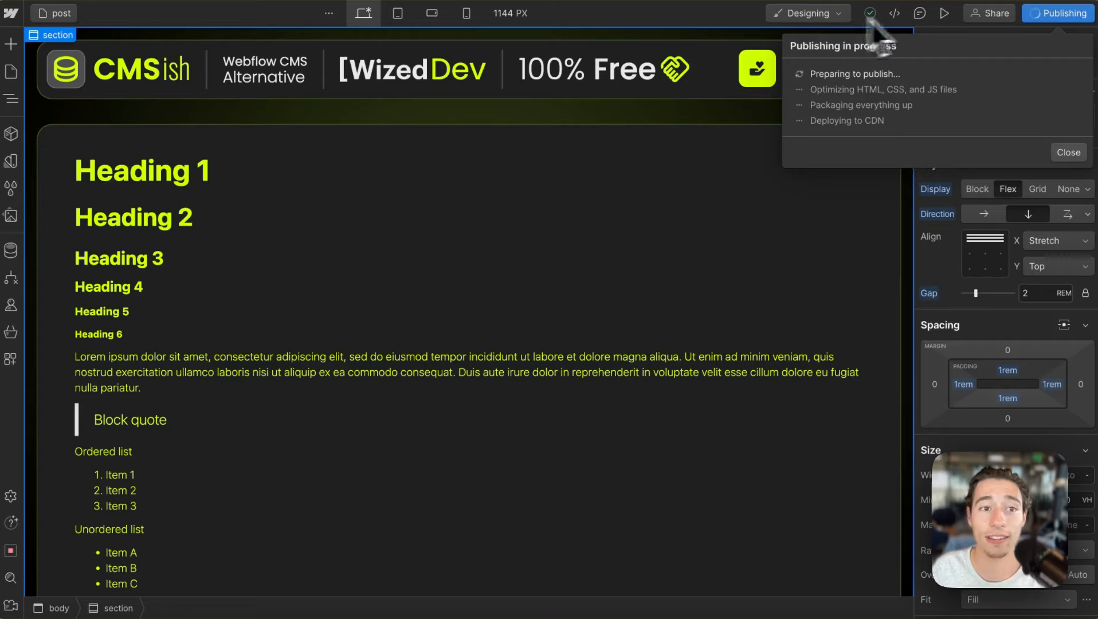
pyautogui.click(52, 15)
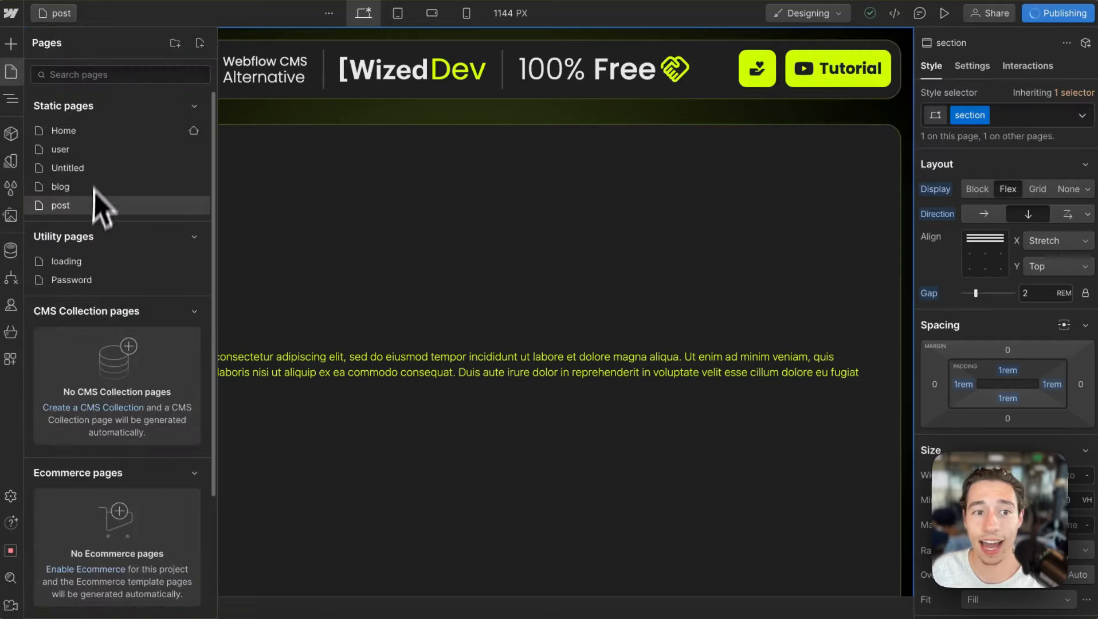
# - Switch to the live post page and examine the /post path and the 1234567 parameter in its URL
pyautogui.moveTo(1, 321)
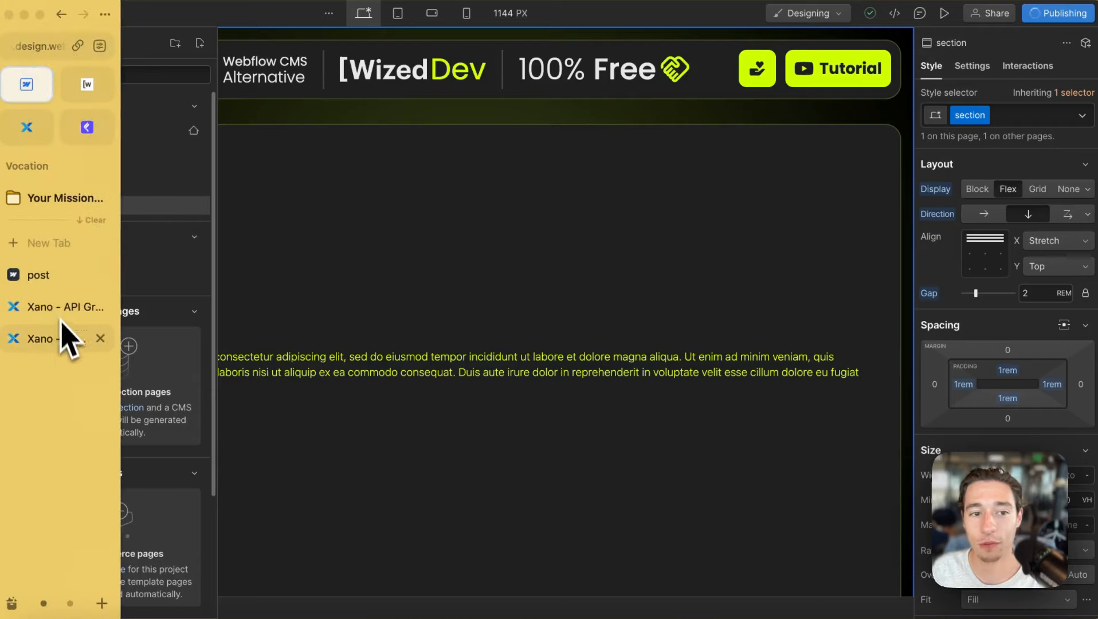
pyautogui.click(49, 281)
pyautogui.click(53, 49)
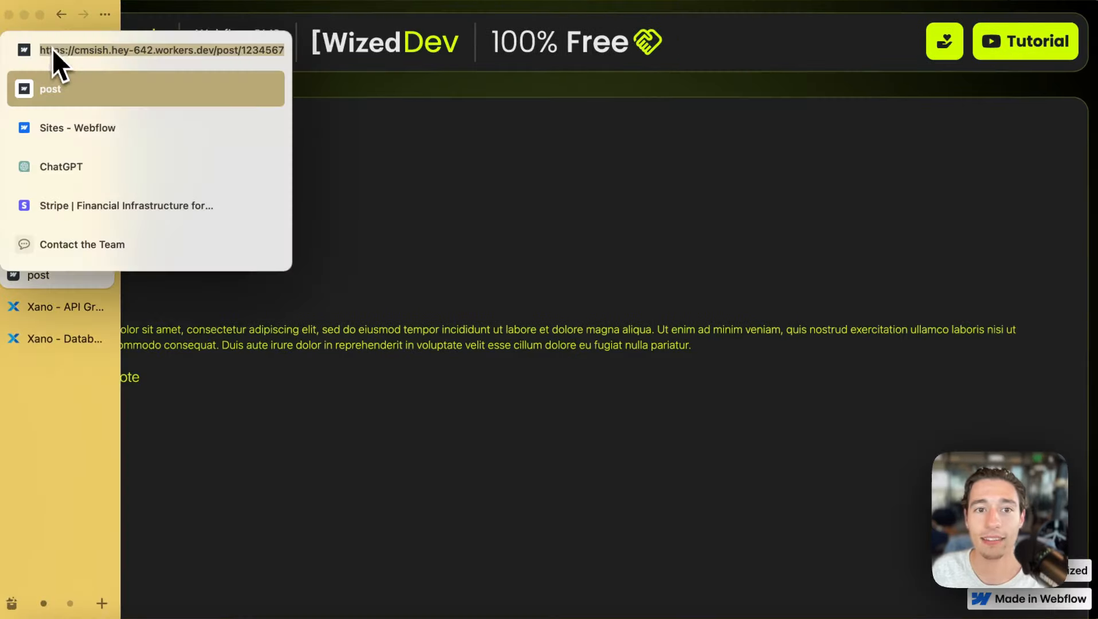
pyautogui.click(247, 50)
pyautogui.moveTo(240, 50); pyautogui.dragTo(306, 51)
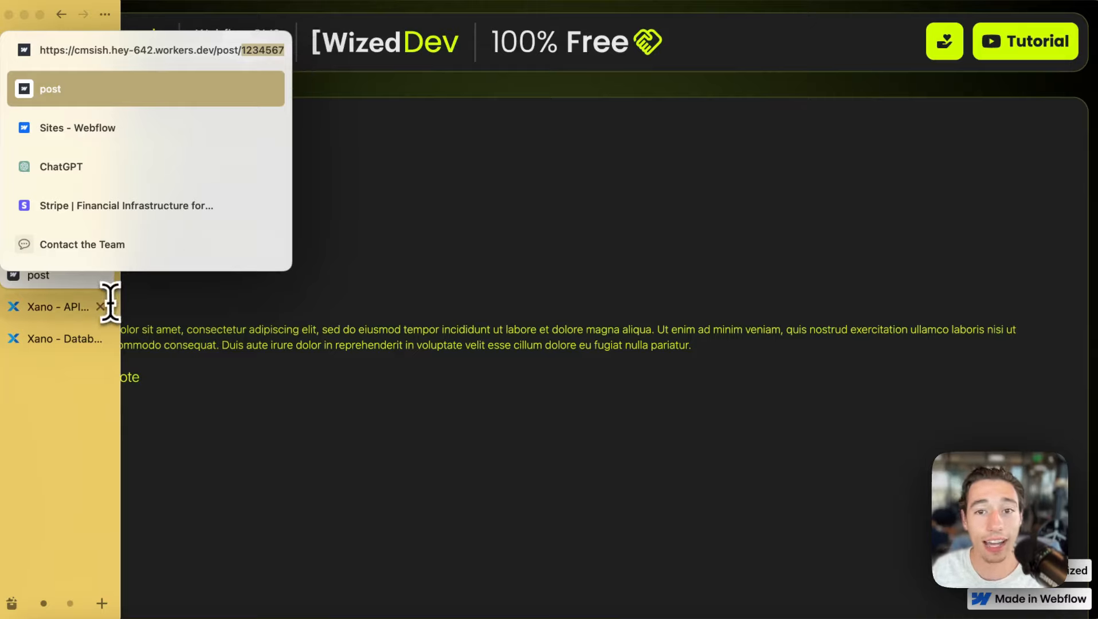
pyautogui.click(44, 484)
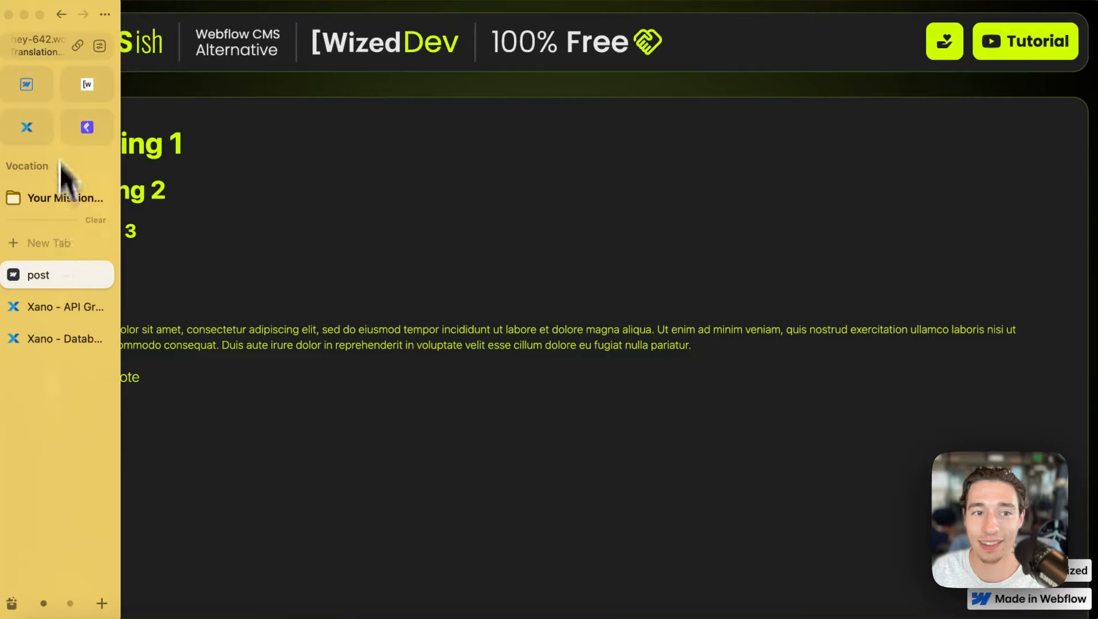
pyautogui.click(53, 52)
pyautogui.moveTo(211, 48); pyautogui.dragTo(288, 50)
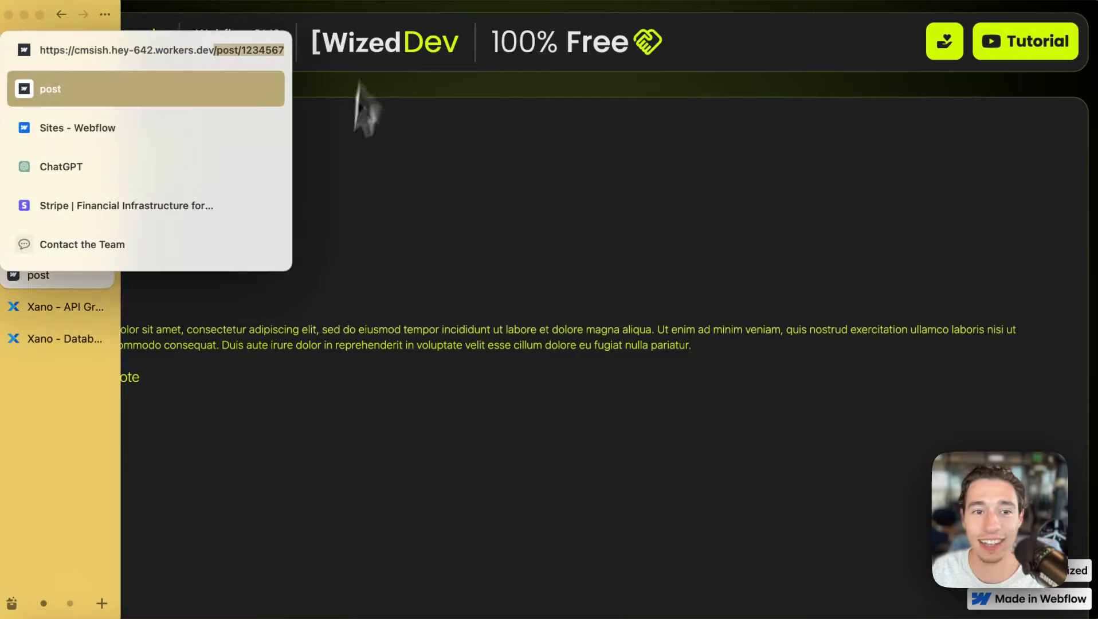
pyautogui.click(364, 104)
pyautogui.moveTo(1, 319)
pyautogui.click(47, 307)
pyautogui.click(50, 285)
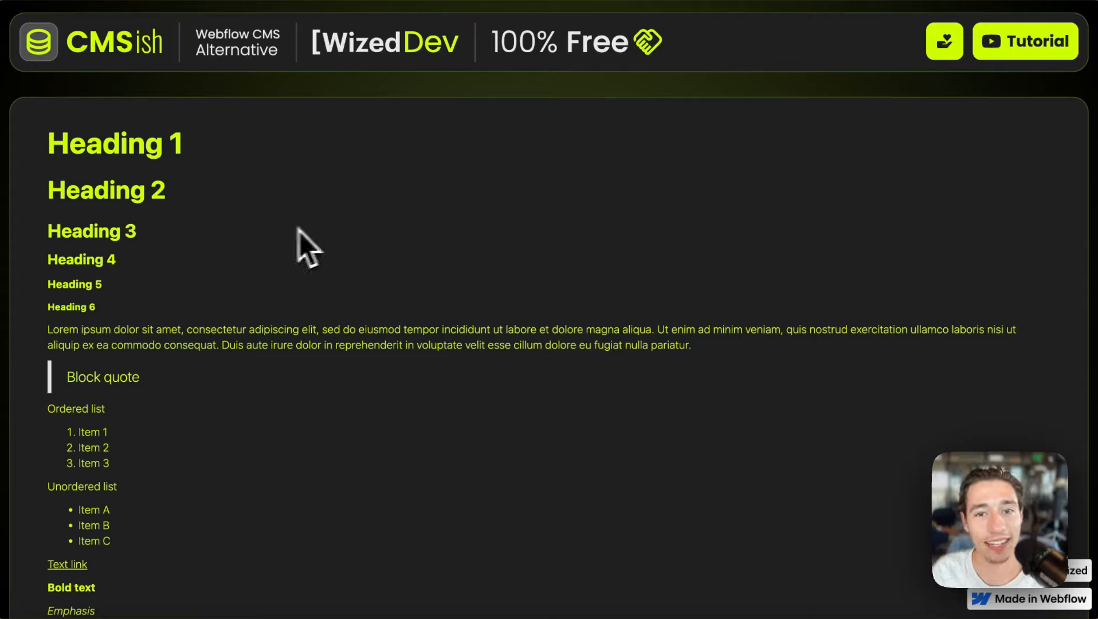
# - Return to the Webflow Designer and add the existing is-hidden combo class to the rich-text block
pyautogui.click(103, 95)
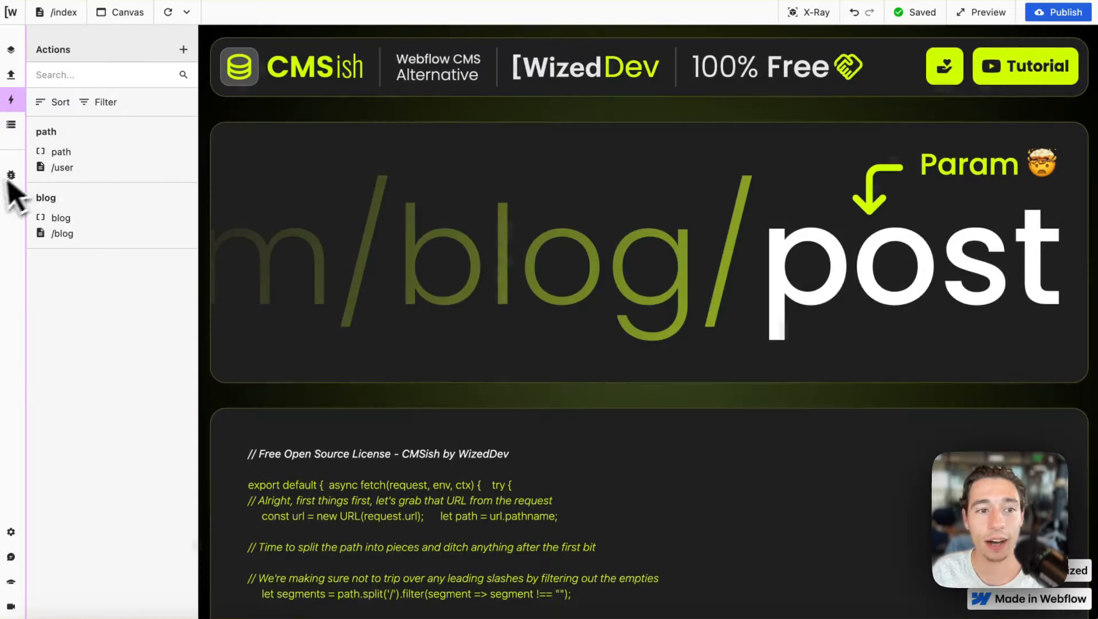
pyautogui.click(31, 85)
pyautogui.click(498, 373)
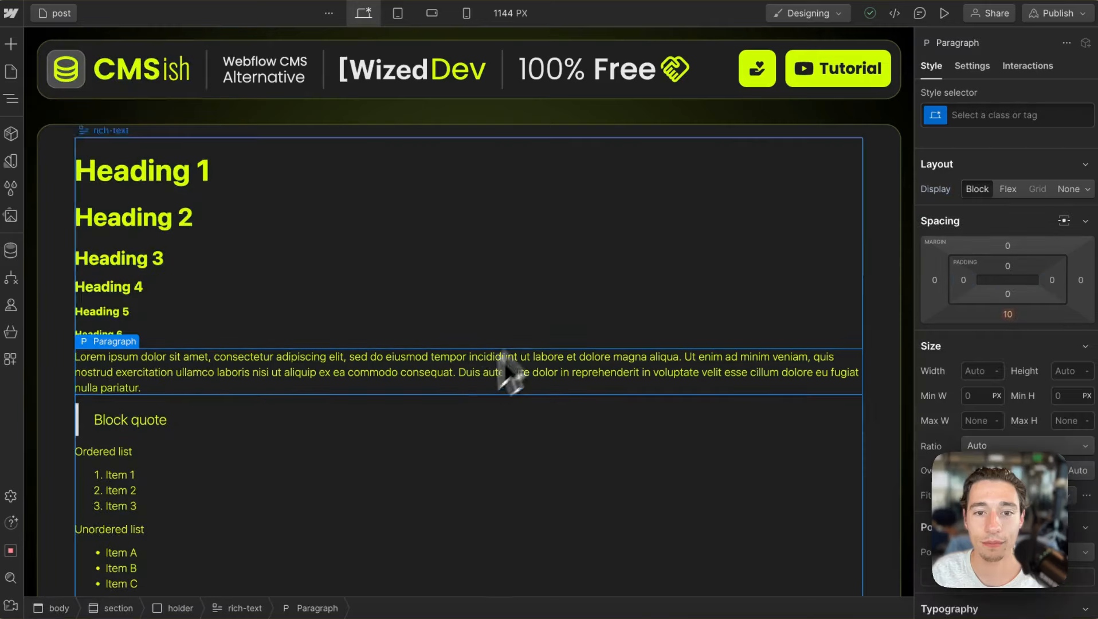
pyautogui.click(635, 172)
pyautogui.click(625, 166)
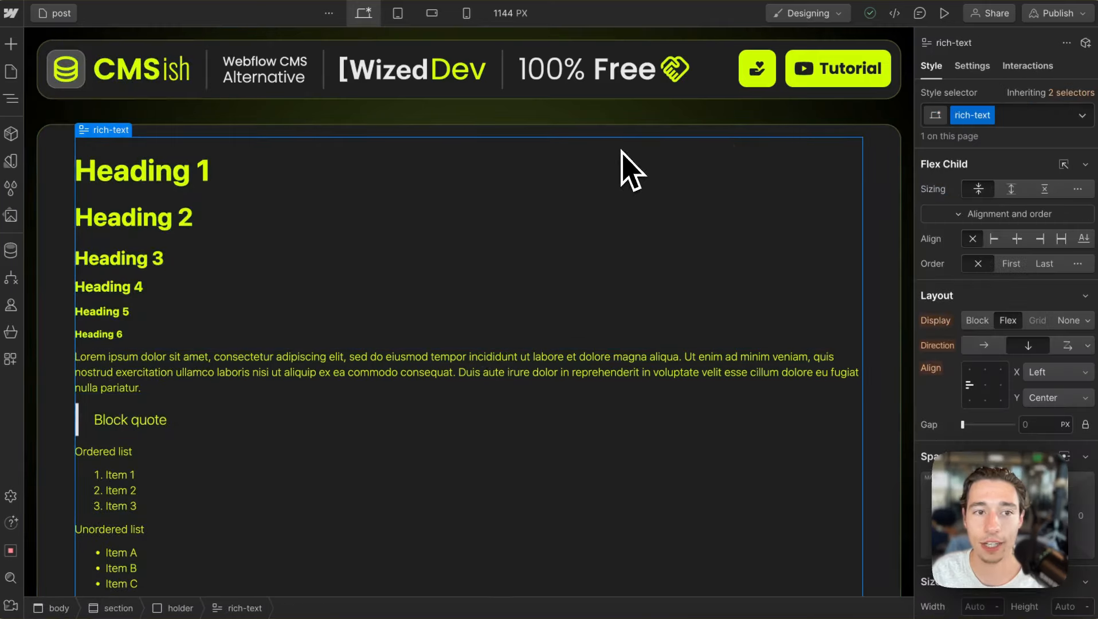
pyautogui.click(1007, 117)
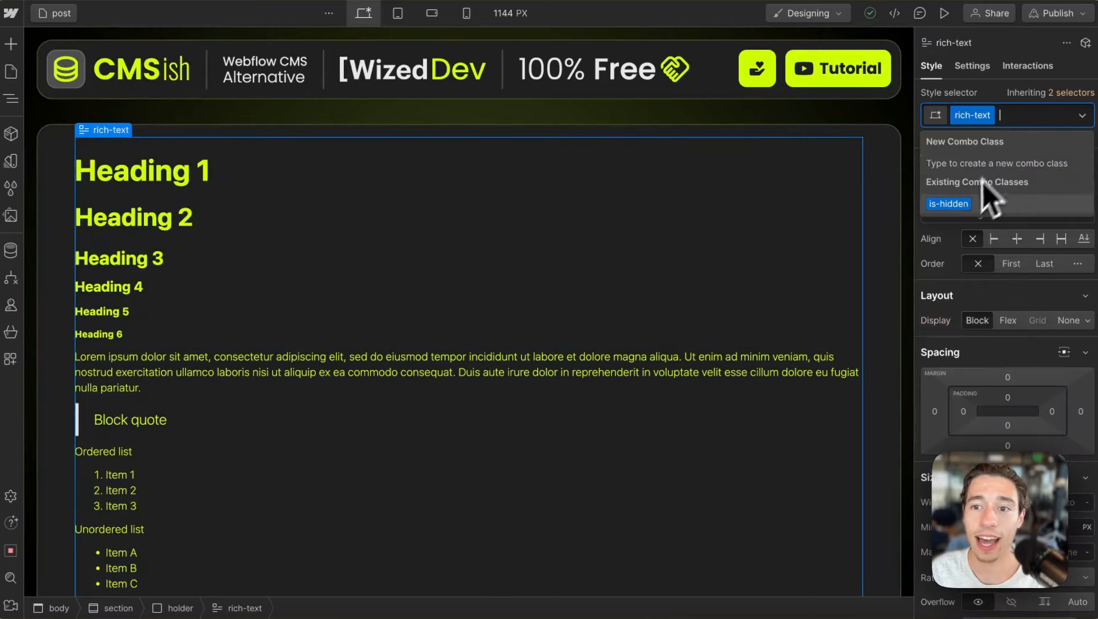
pyautogui.click(958, 207)
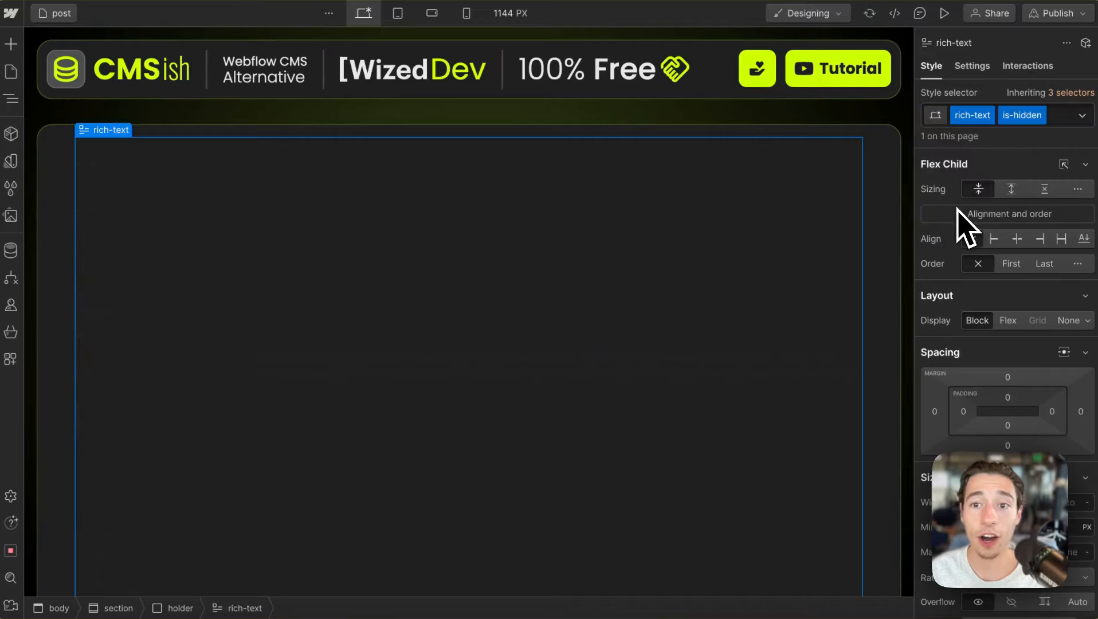
# - Publish the post page's hidden rich-text change to the cmsish.webflow.io staging domain
pyautogui.click(1077, 14)
pyautogui.click(972, 261)
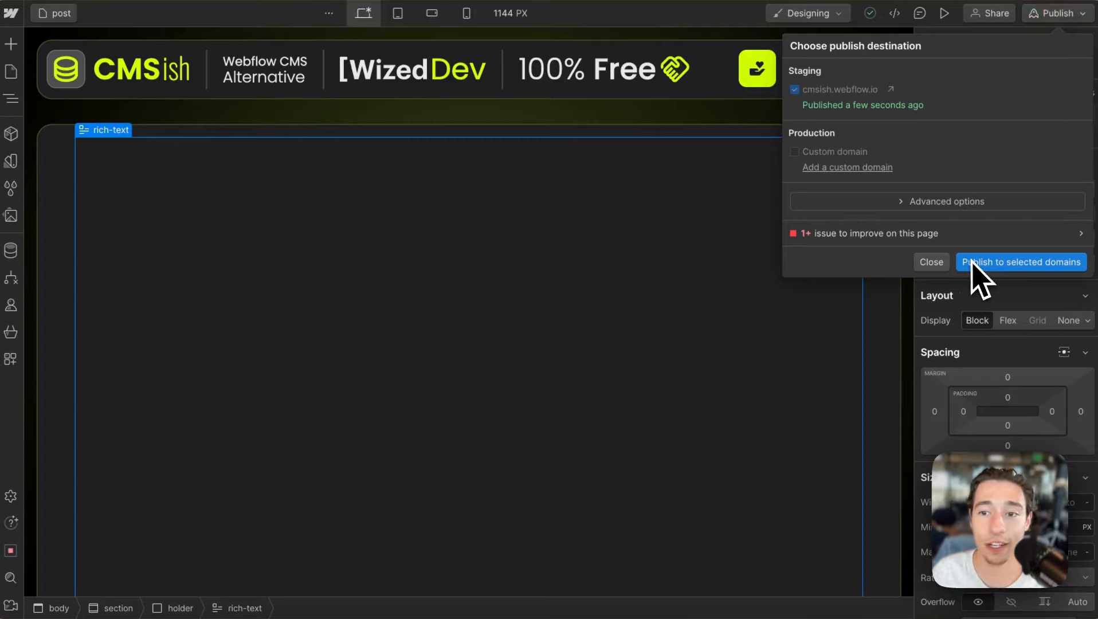
pyautogui.click(942, 265)
pyautogui.click(1056, 15)
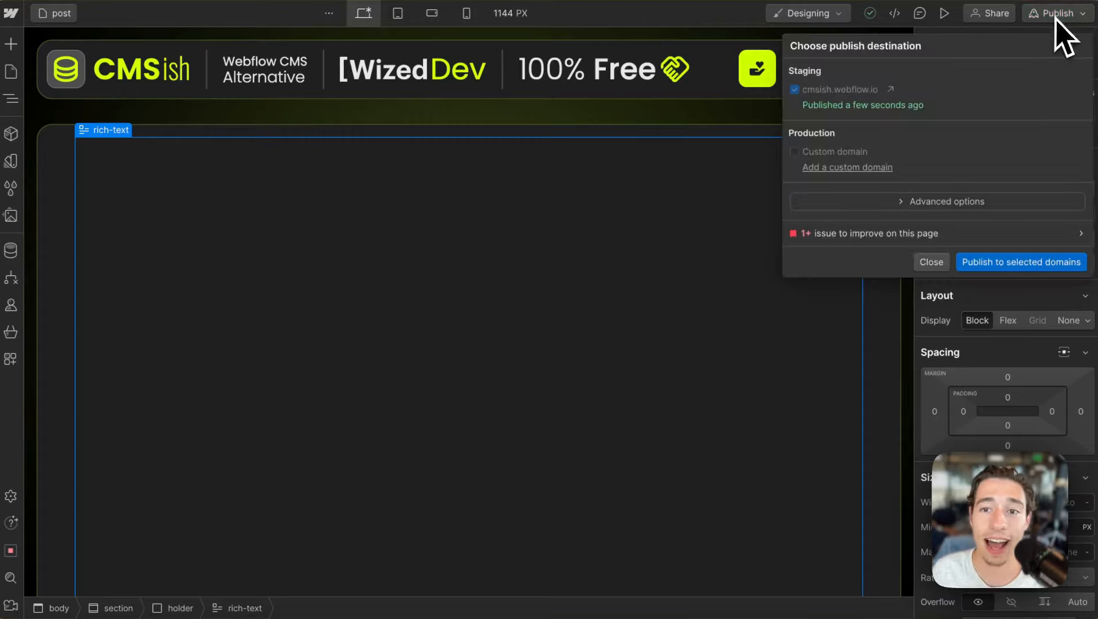
pyautogui.click(1023, 262)
# - Switch to Wized, open the /post page, and check its tagged elements with X-Ray
pyautogui.moveTo(4, 196)
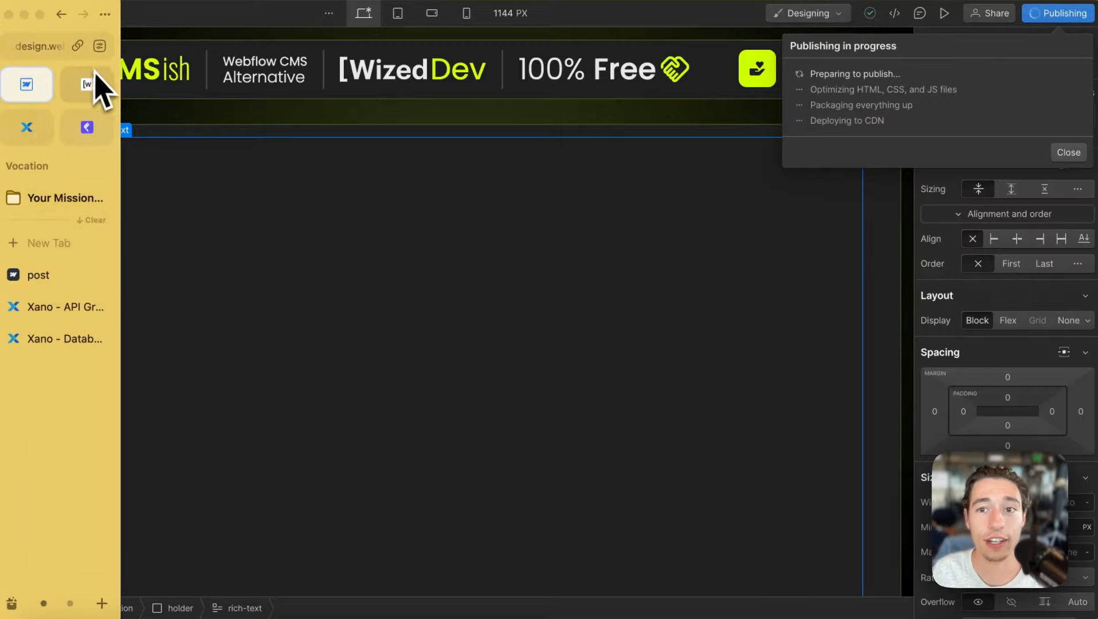
pyautogui.click(88, 86)
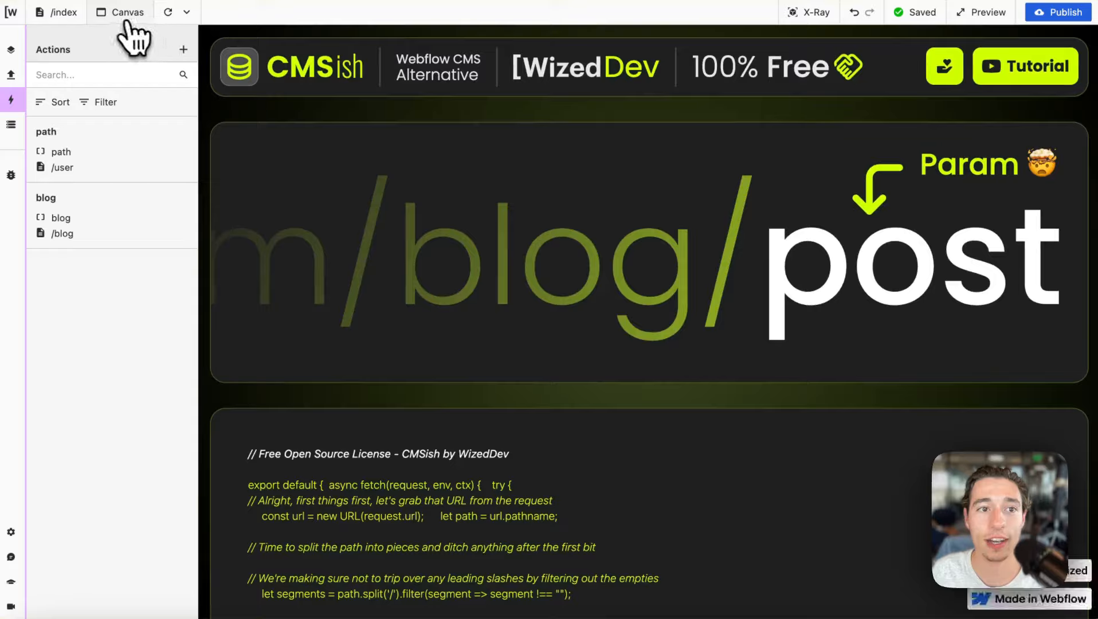
pyautogui.click(59, 13)
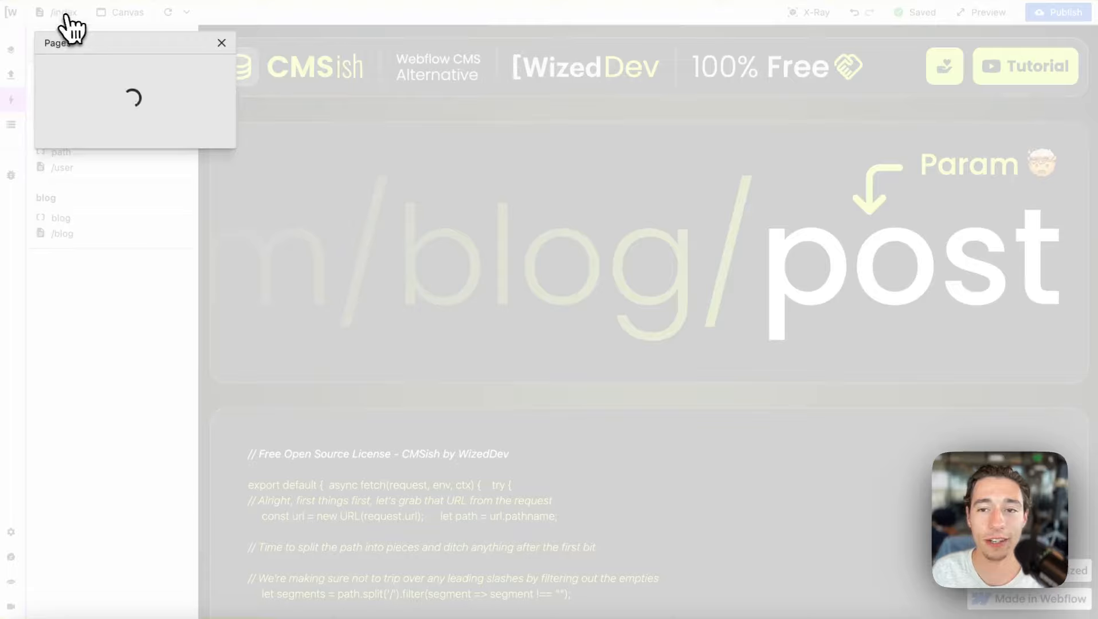
pyautogui.click(80, 178)
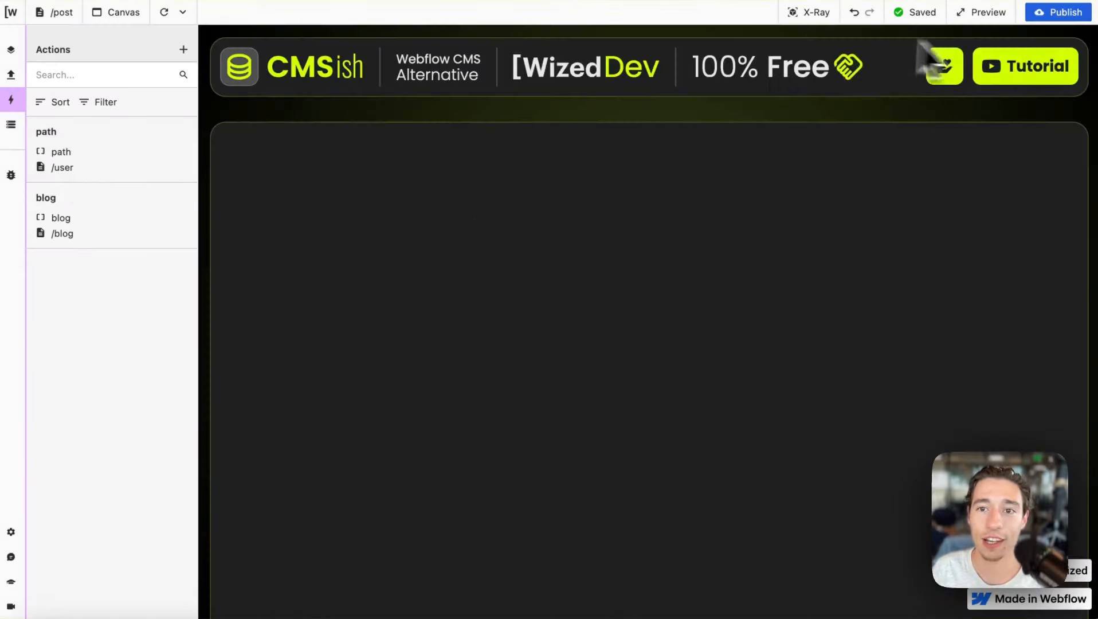
pyautogui.click(808, 12)
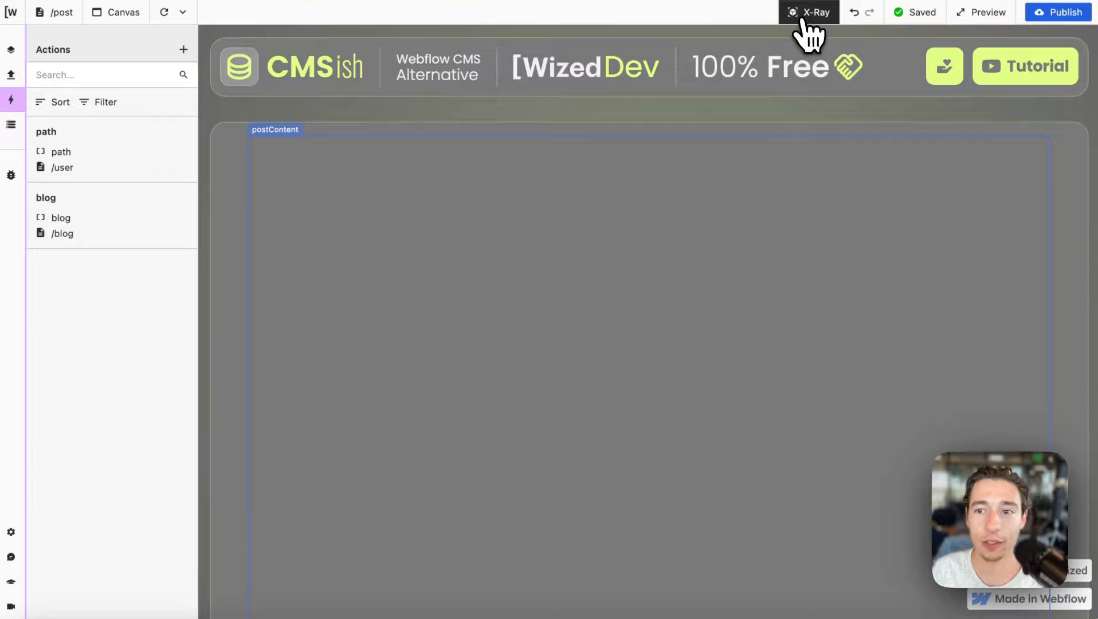
pyautogui.click(808, 13)
# - Add a new REST app named "Xano (Blog)" to the Wized project
pyautogui.click(11, 49)
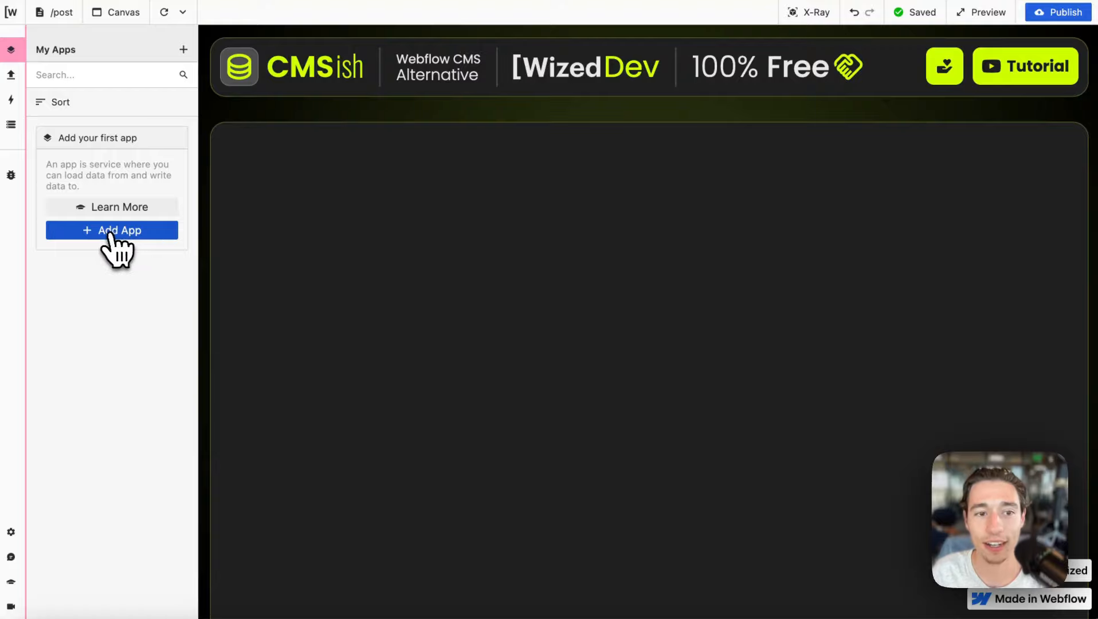
pyautogui.click(128, 235)
pyautogui.click(237, 101)
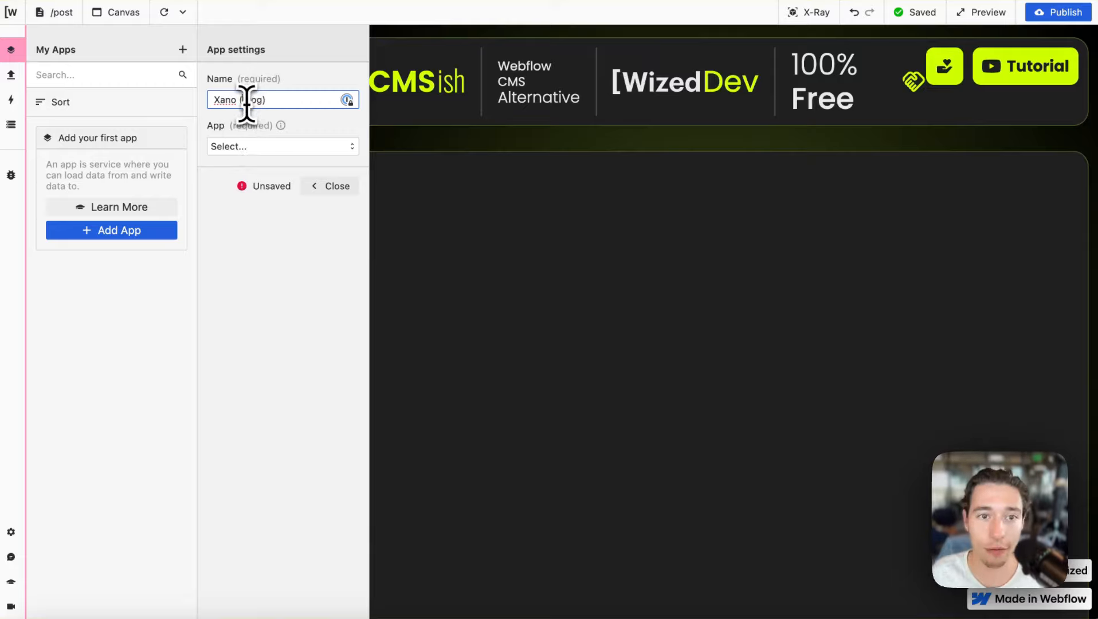
pyautogui.click(302, 86)
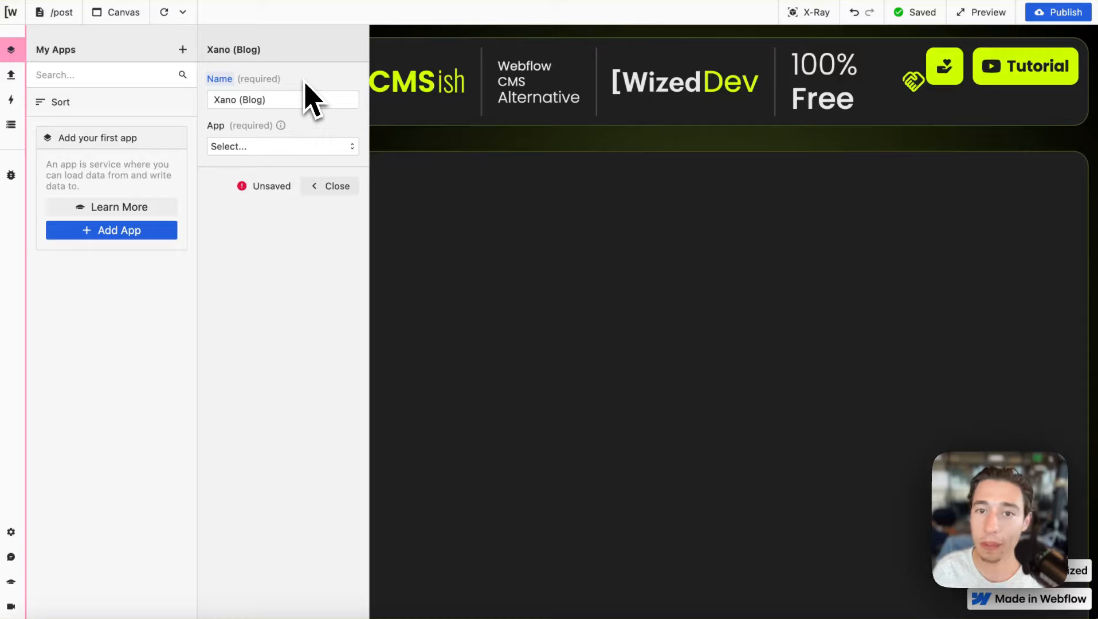
pyautogui.click(294, 147)
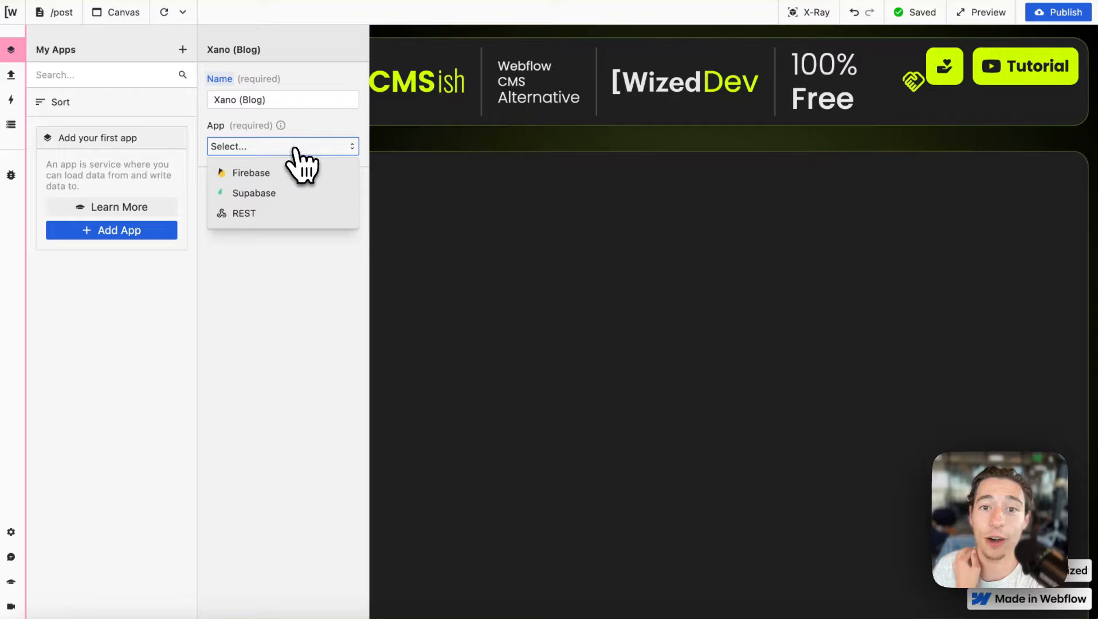
pyautogui.click(274, 211)
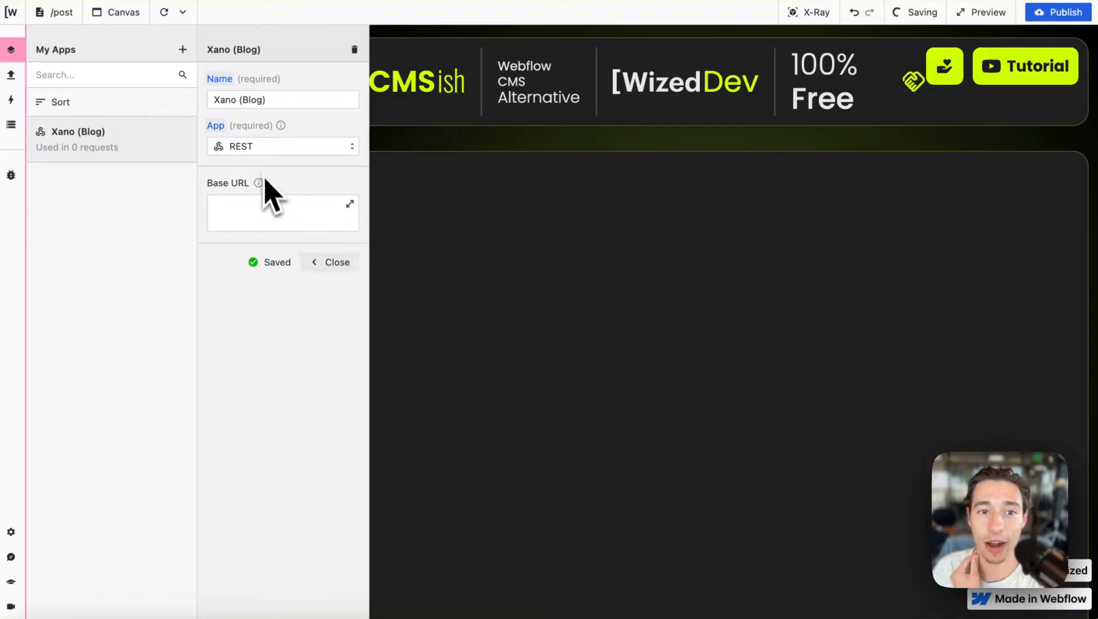
# - Make the app's base URL function return, as a quoted string, the base URL copied from Xano's dynamic_sitemap_xml API group
pyautogui.click(250, 211)
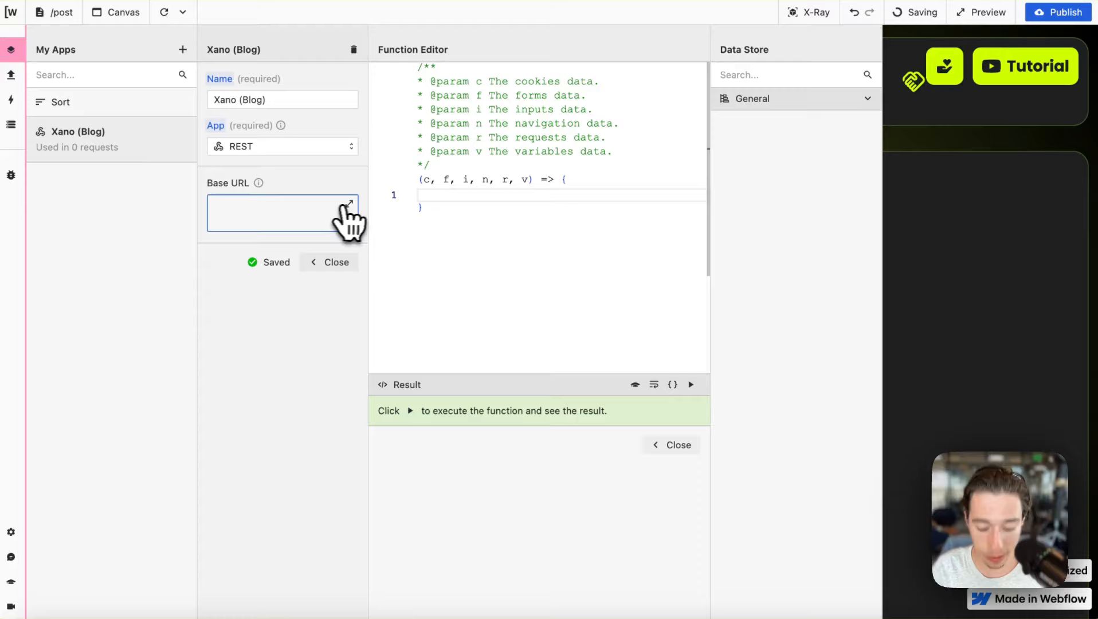
pyautogui.write('retur')
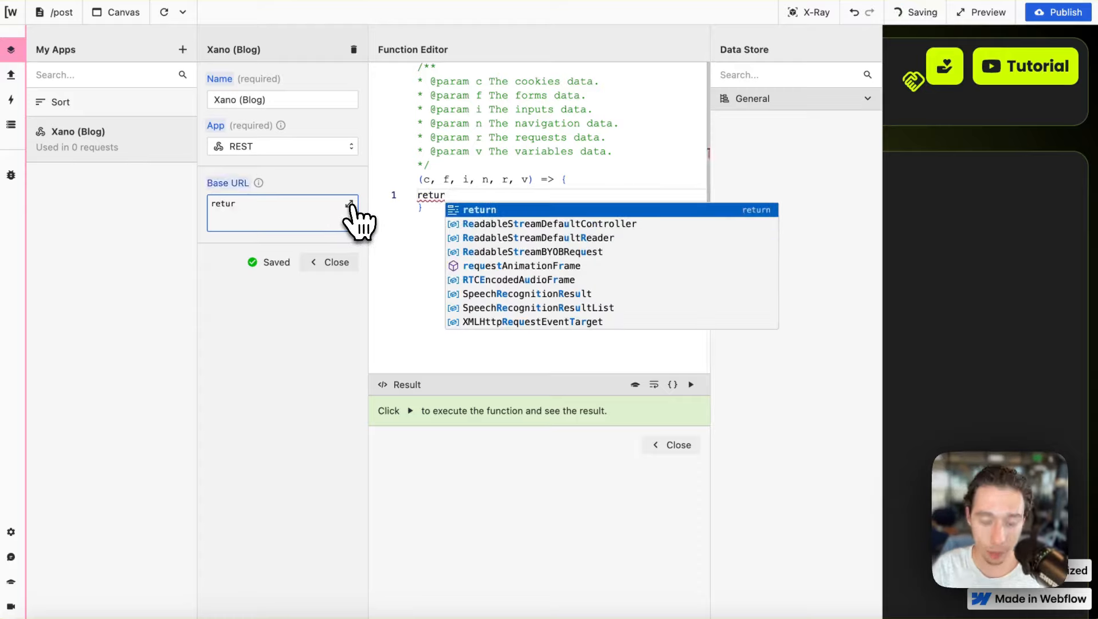
pyautogui.write('n "')
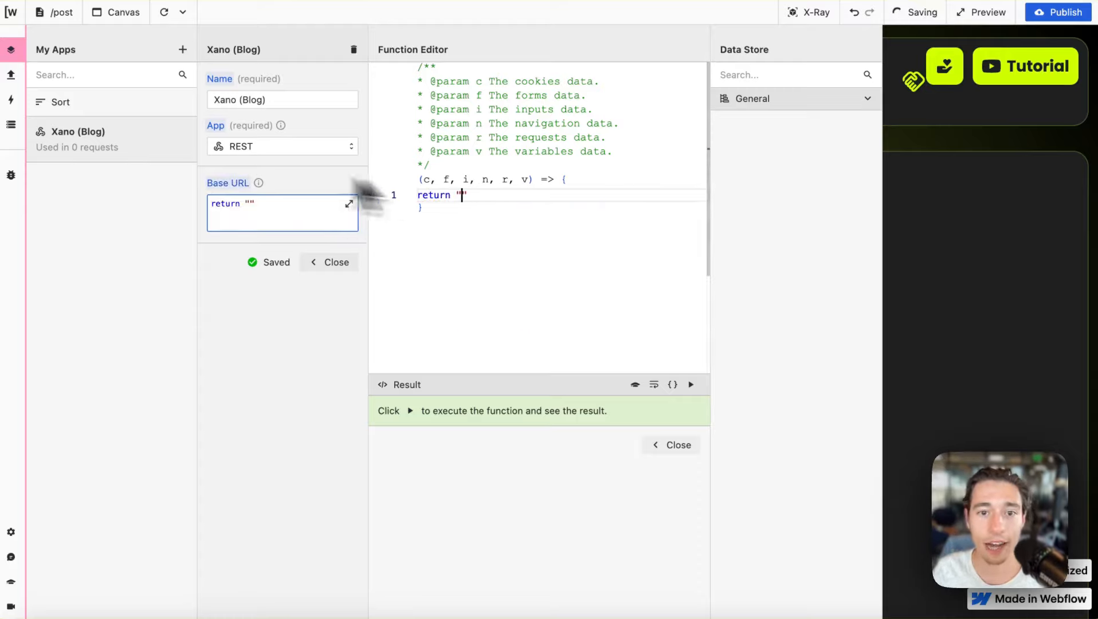
pyautogui.moveTo(41, 260)
pyautogui.click(62, 305)
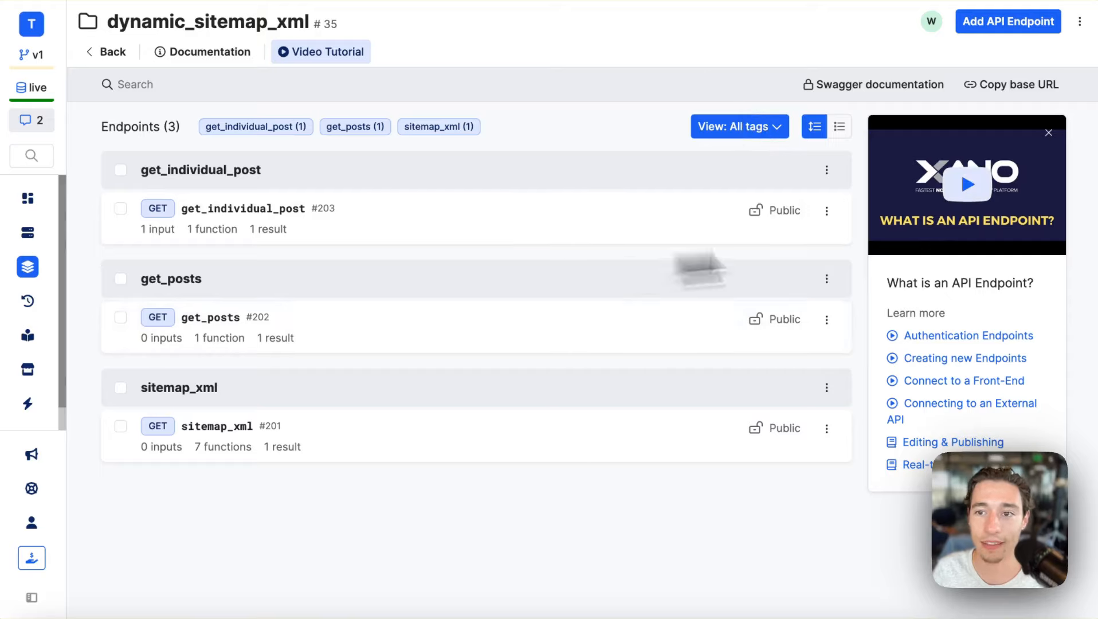
pyautogui.click(1018, 85)
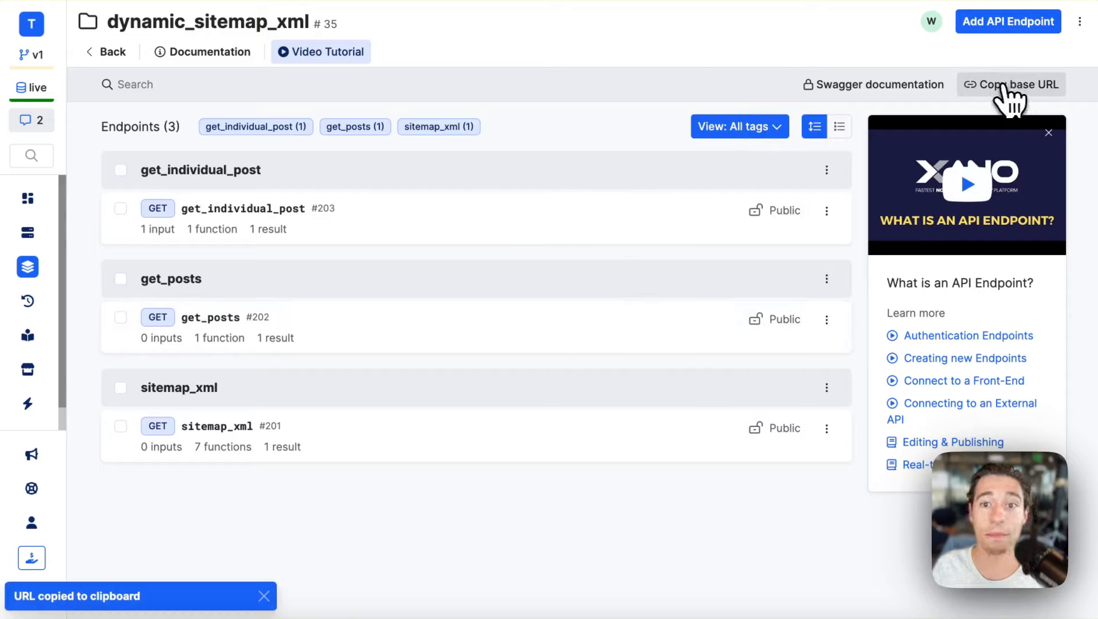
pyautogui.moveTo(12, 158)
pyautogui.click(86, 85)
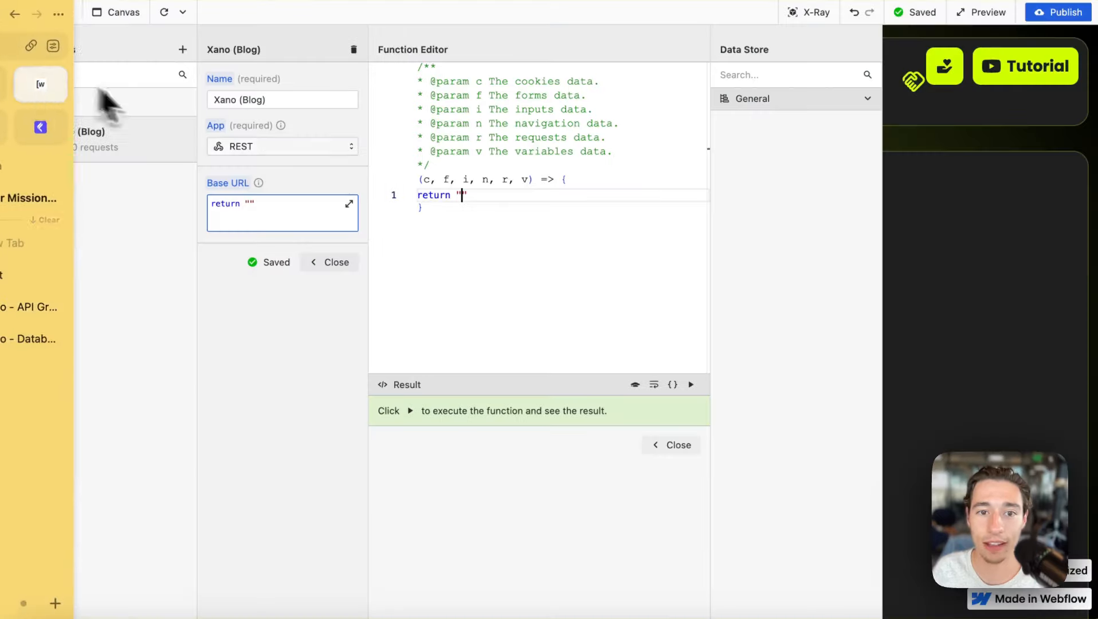
pyautogui.press('super+v')
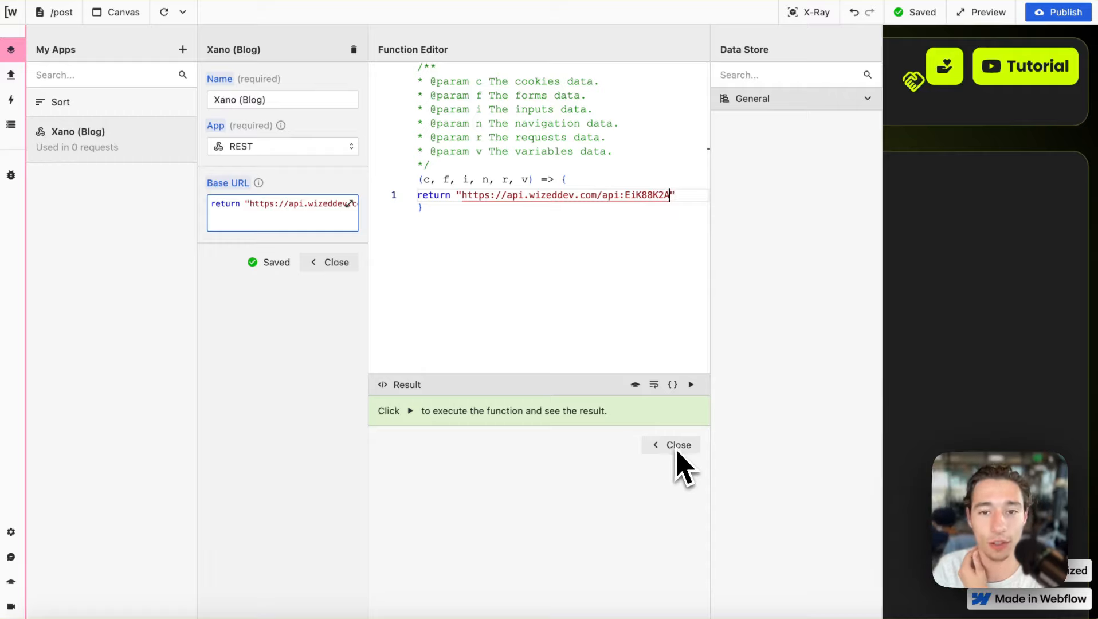
pyautogui.click(659, 447)
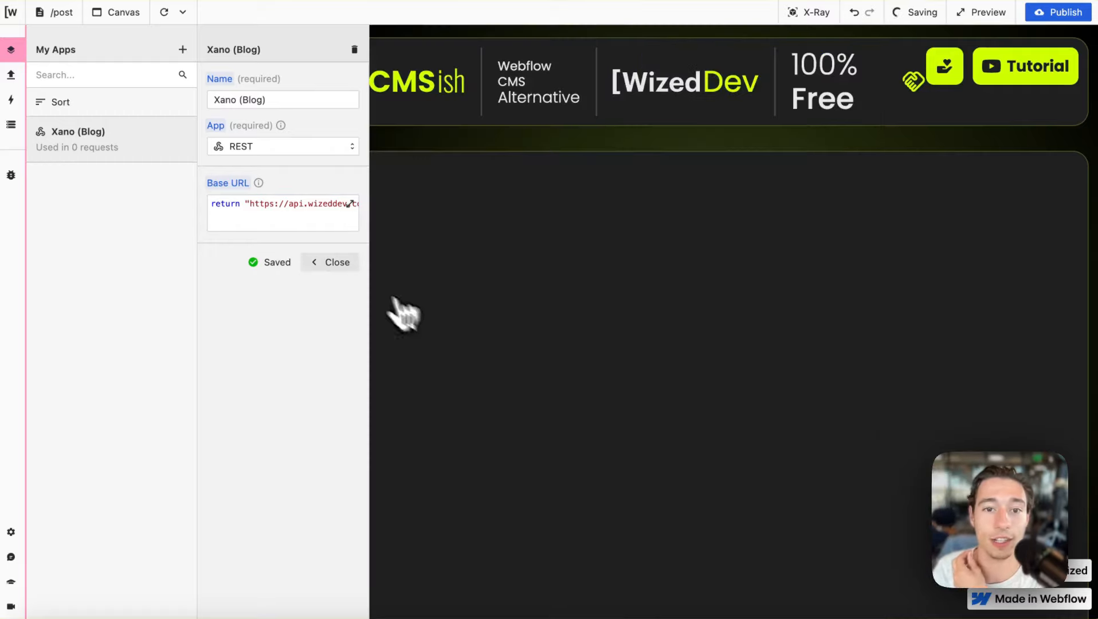
# - Close the Xano (Blog) app settings and add a new request named "get_post"
pyautogui.click(338, 264)
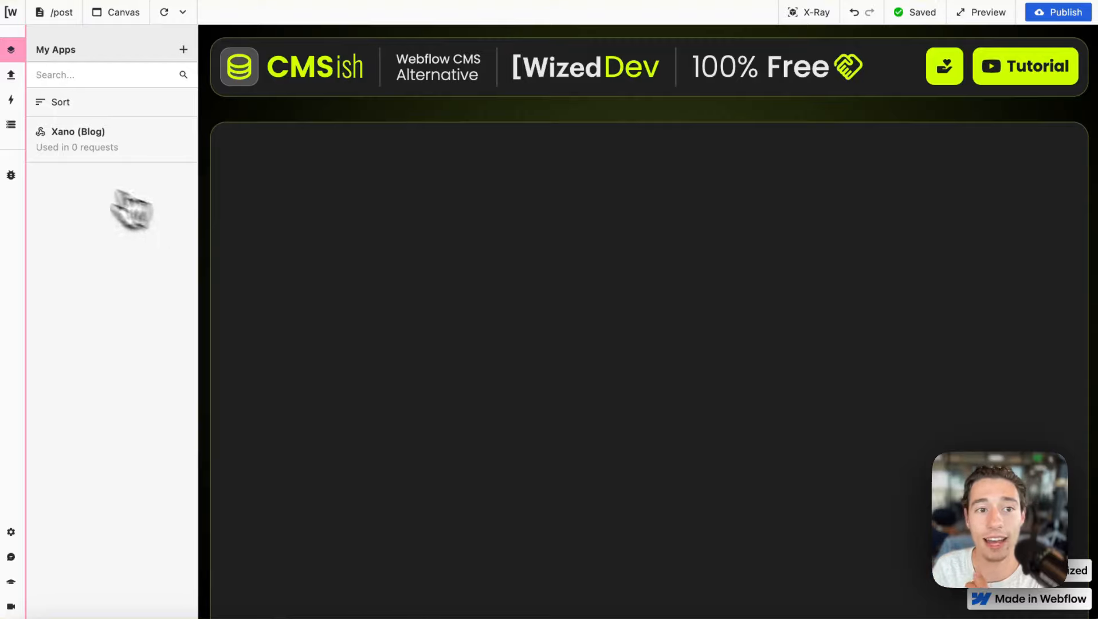
pyautogui.click(12, 75)
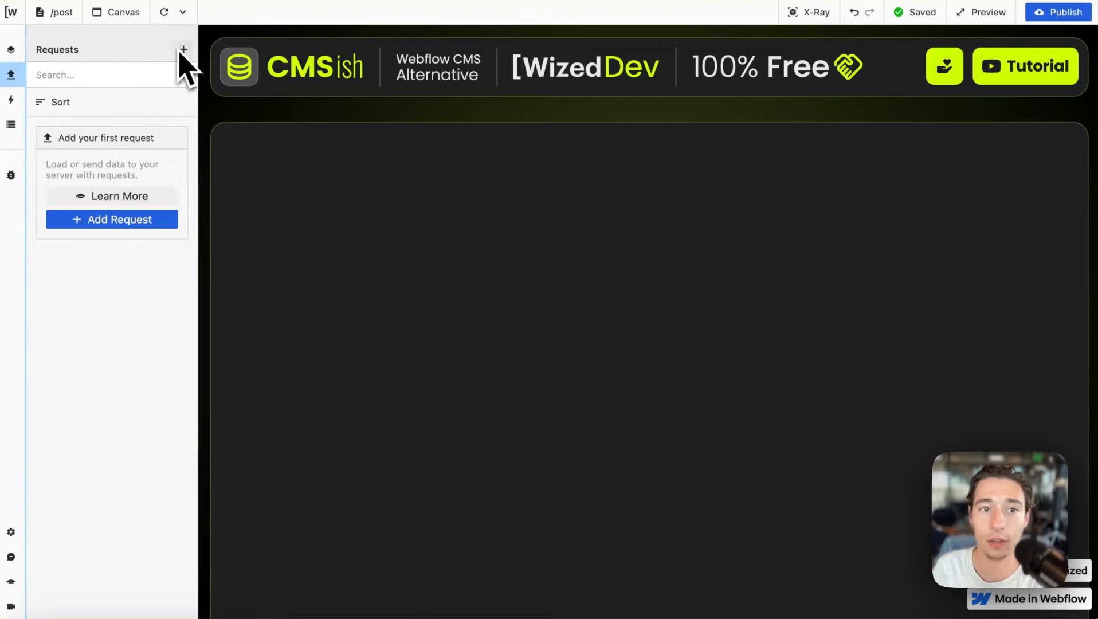
pyautogui.click(11, 50)
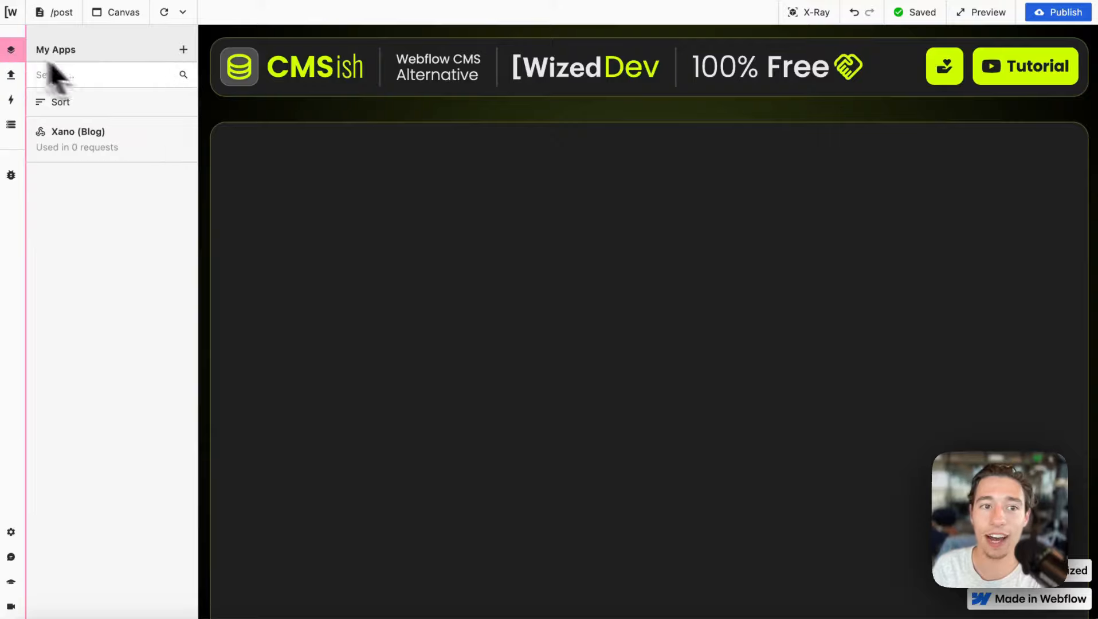
pyautogui.click(84, 136)
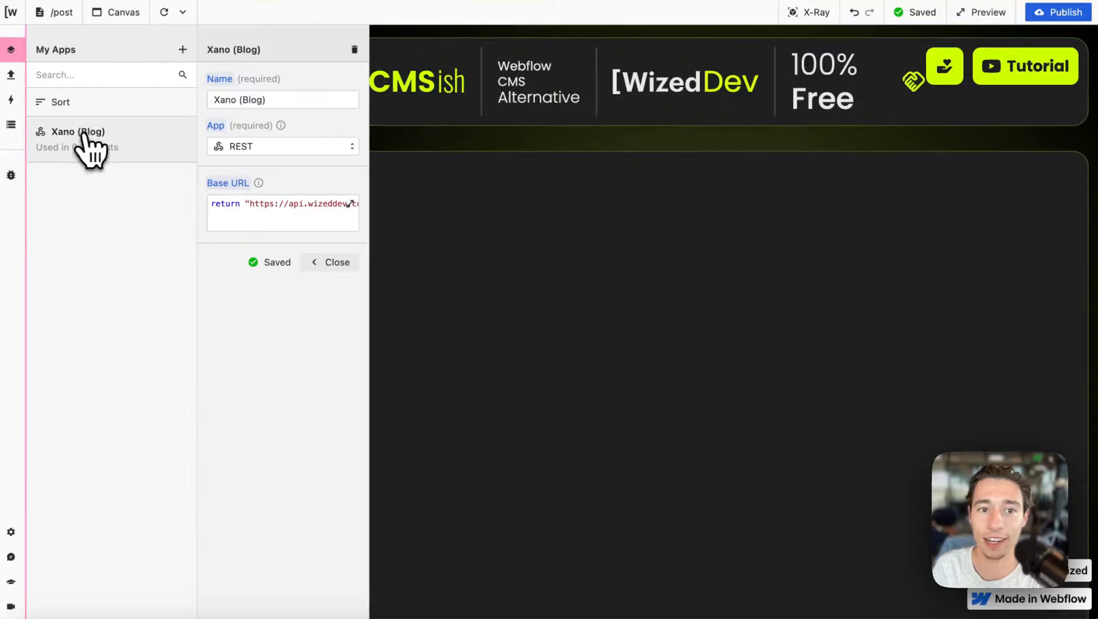
pyautogui.click(11, 75)
pyautogui.click(181, 50)
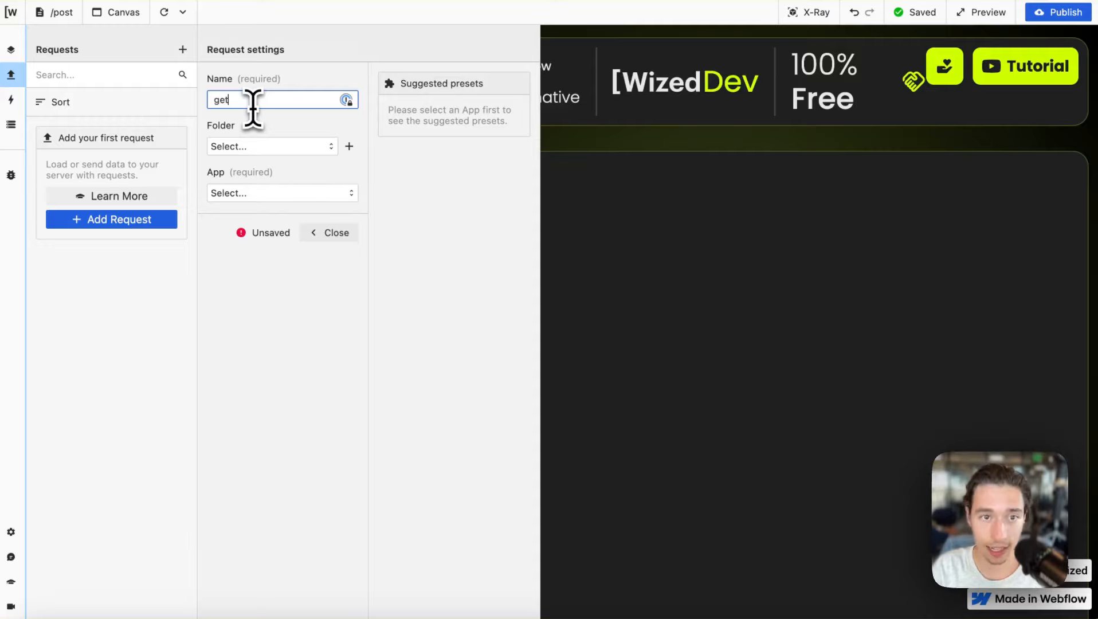
pyautogui.write('get_post')
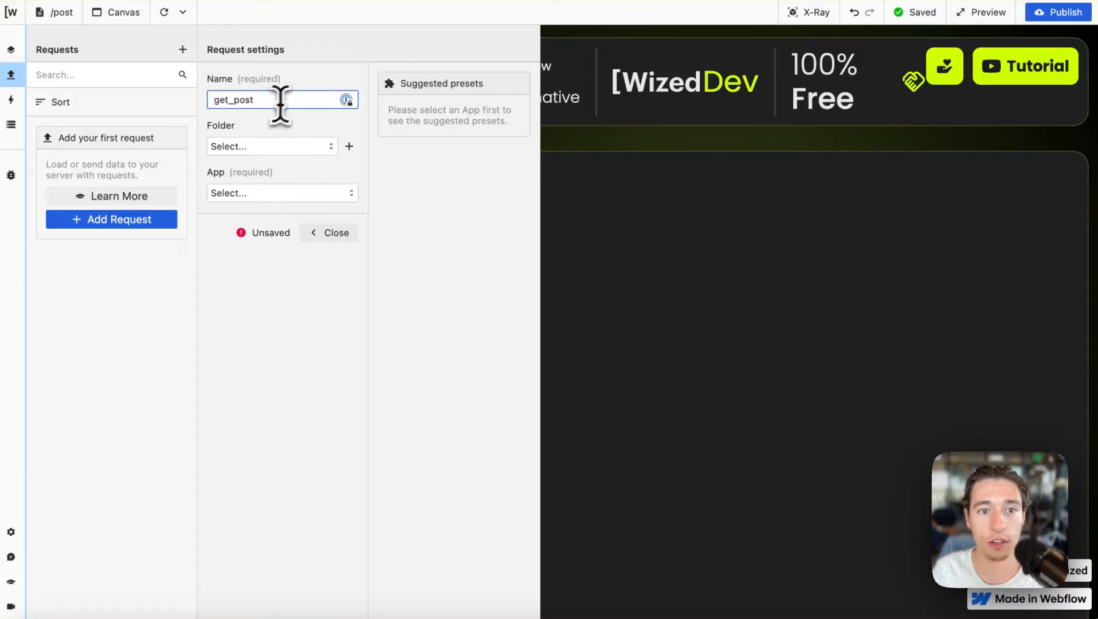
pyautogui.press('Return')
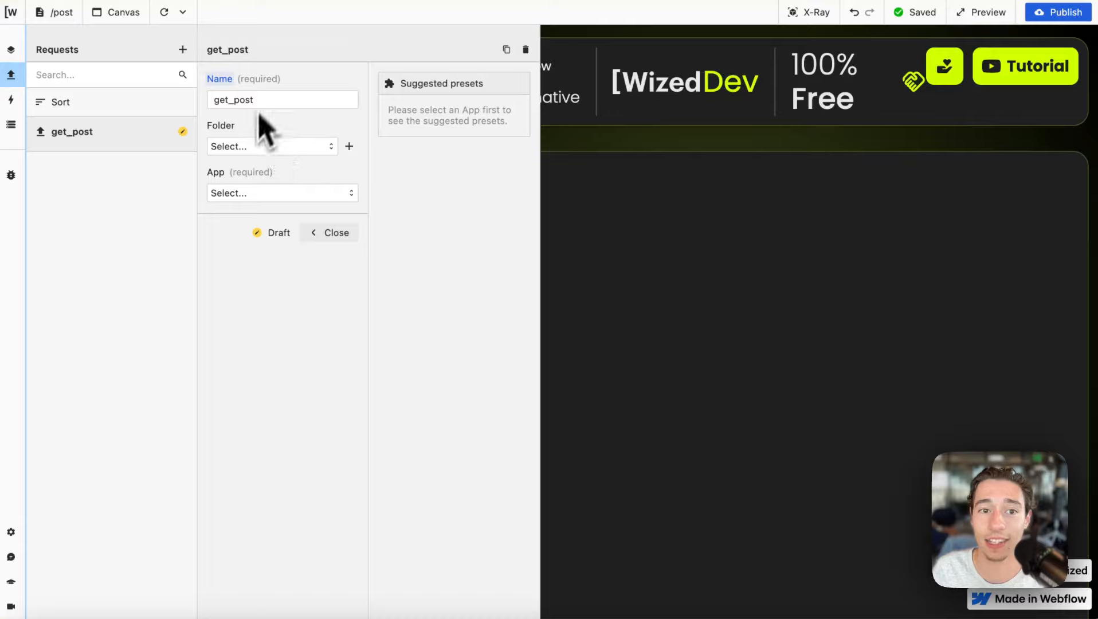
# - Assign the Xano (Blog) app to the get_post request
pyautogui.doubleClick(282, 99)
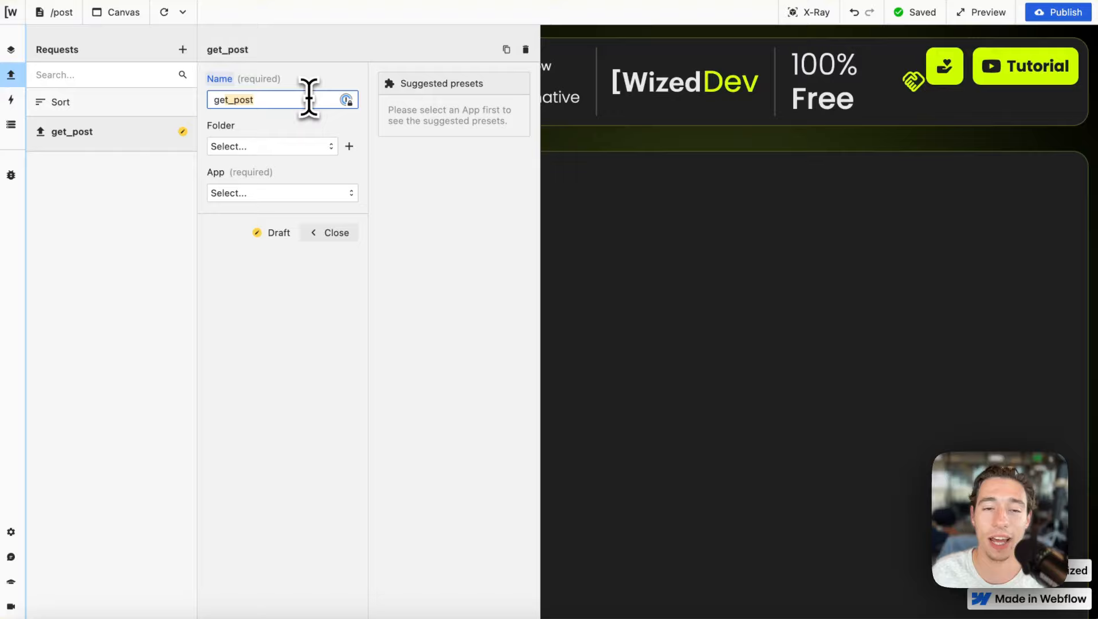
pyautogui.click(289, 81)
pyautogui.click(277, 101)
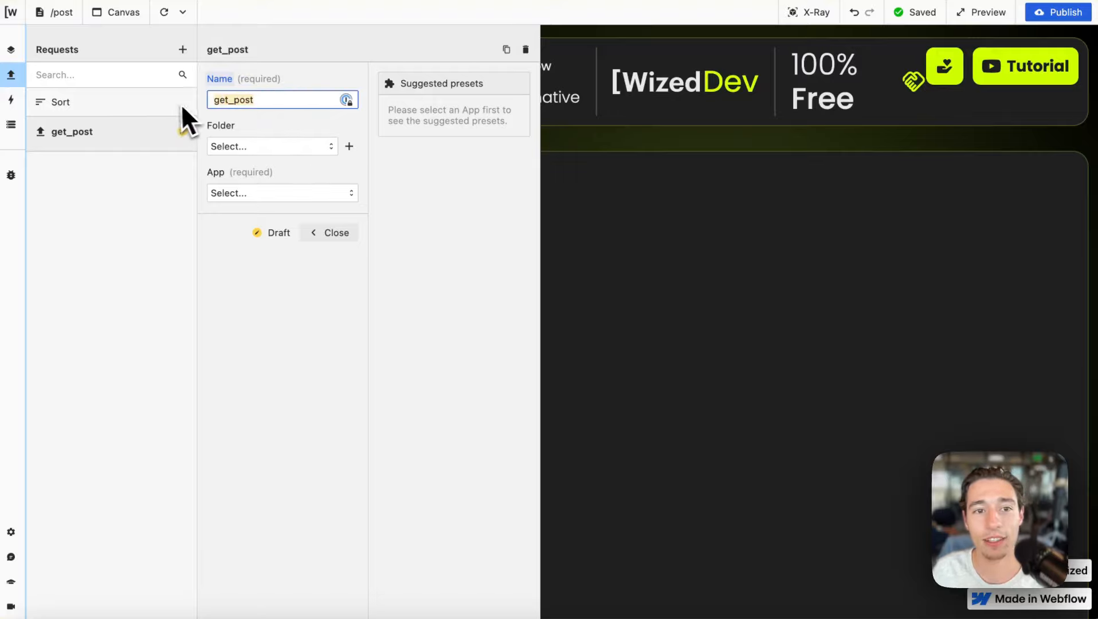
pyautogui.click(298, 193)
pyautogui.click(284, 218)
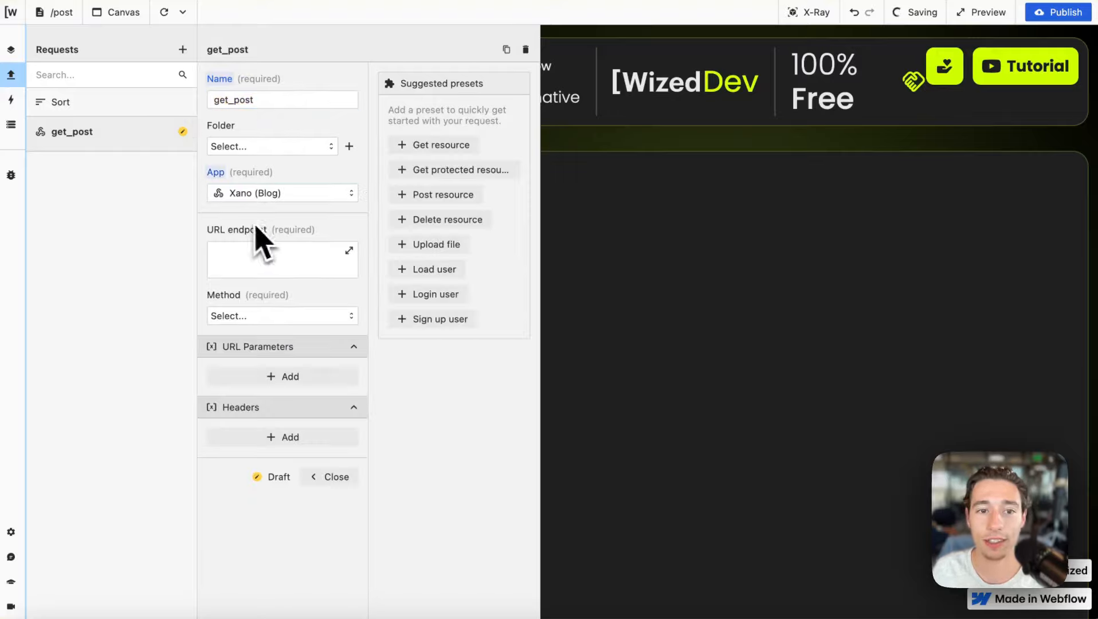
# - Start the get_post request's URL endpoint function with a return statement holding an empty quoted string
pyautogui.click(281, 266)
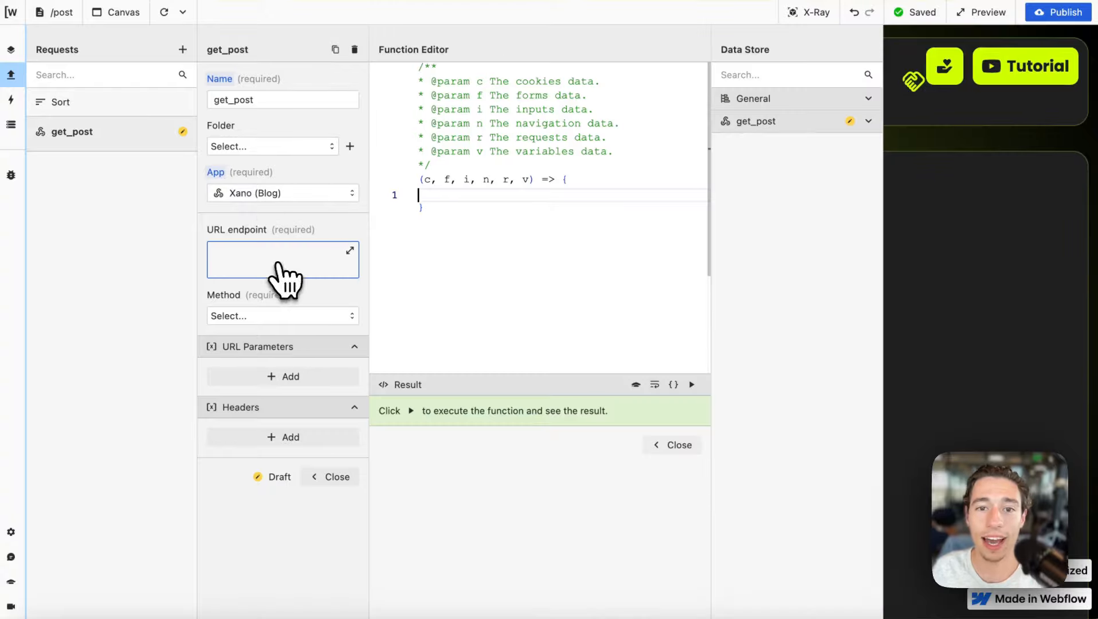
pyautogui.write('ret')
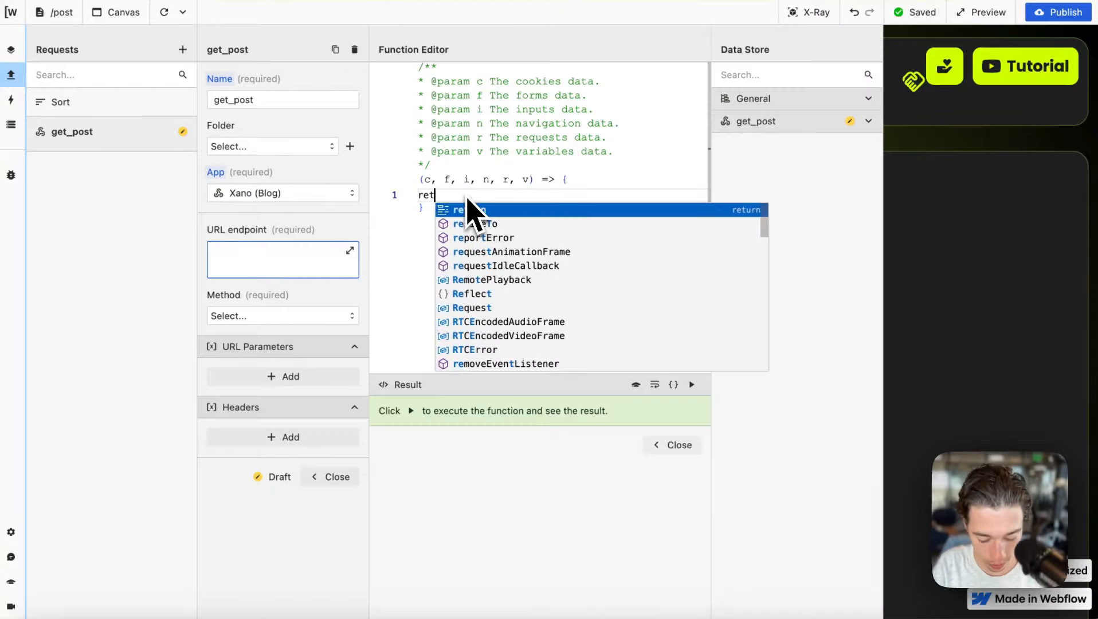
pyautogui.write('urn ""')
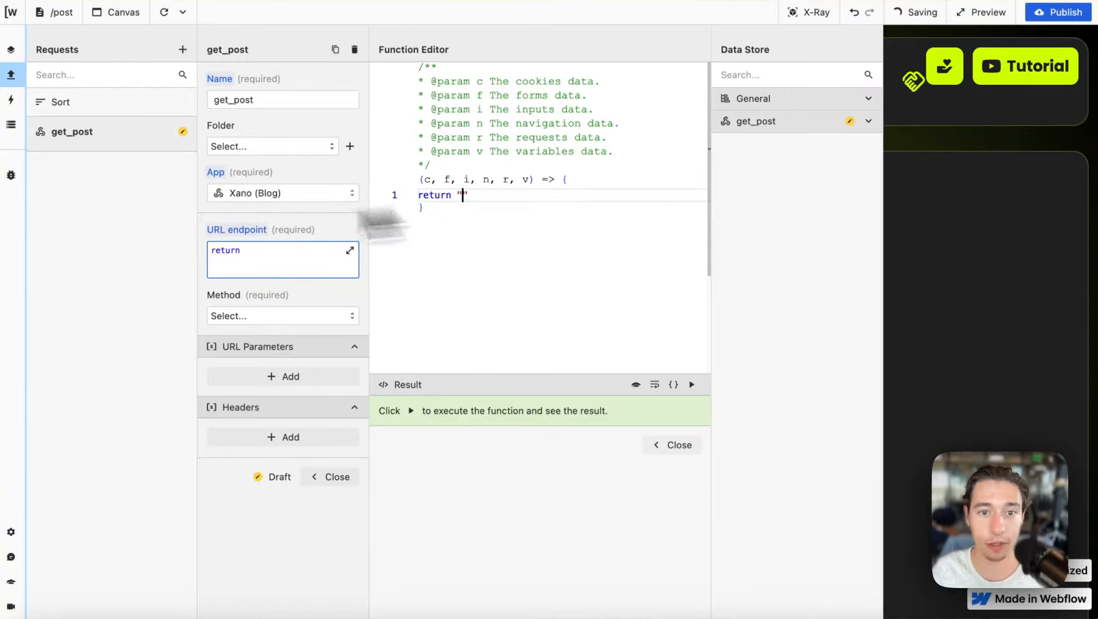
# - Switch to Xano, open the get_individual_post endpoint, and copy its path "/get_individual_post"
pyautogui.moveTo(12, 317)
pyautogui.click(47, 314)
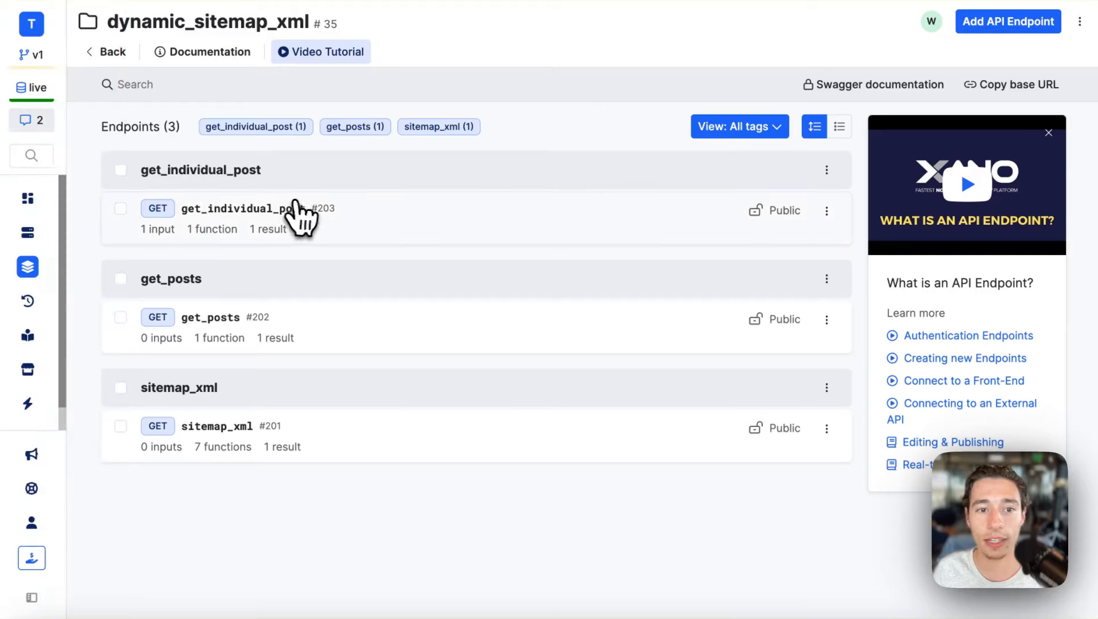
pyautogui.click(287, 214)
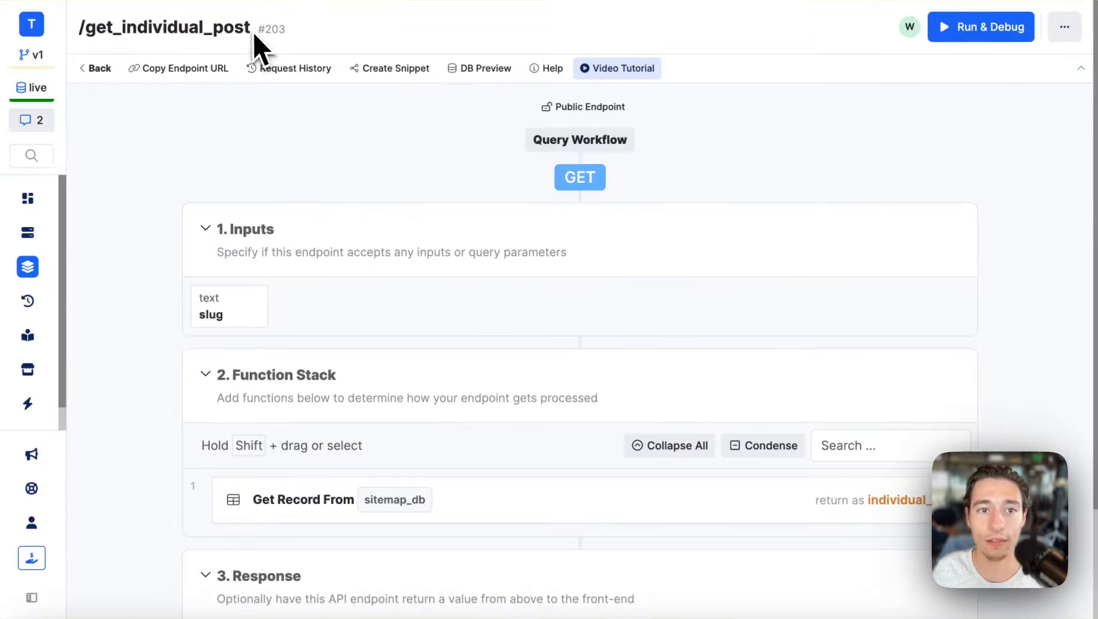
pyautogui.moveTo(247, 28); pyautogui.dragTo(116, 29)
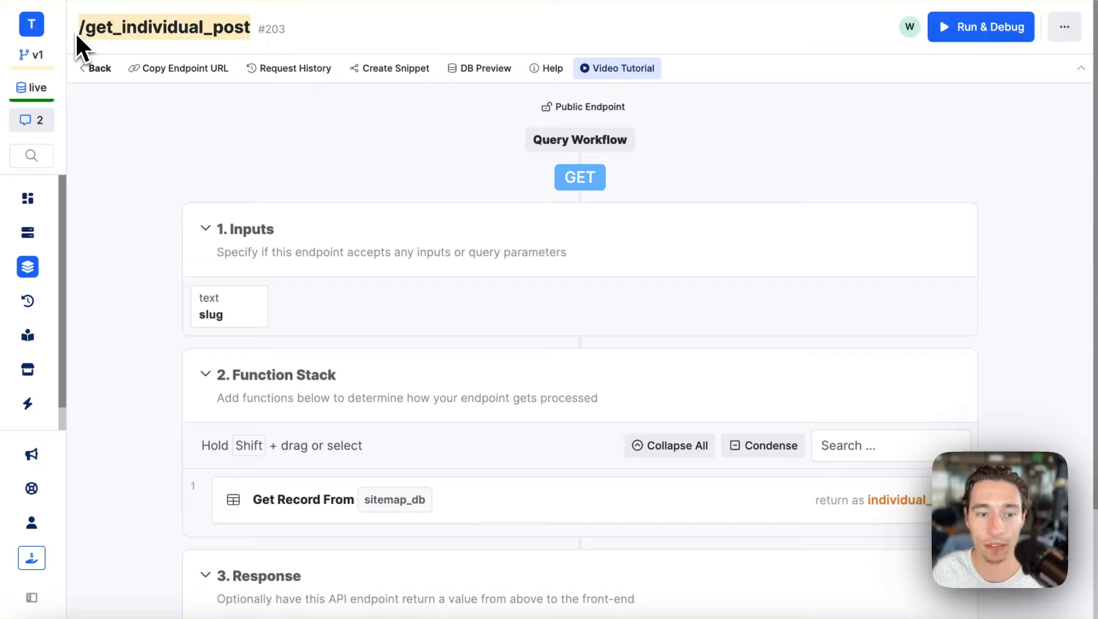
# - Back in Wized, make the URL endpoint function return "/get_individual_post" and run it to check the result
pyautogui.moveTo(7, 220)
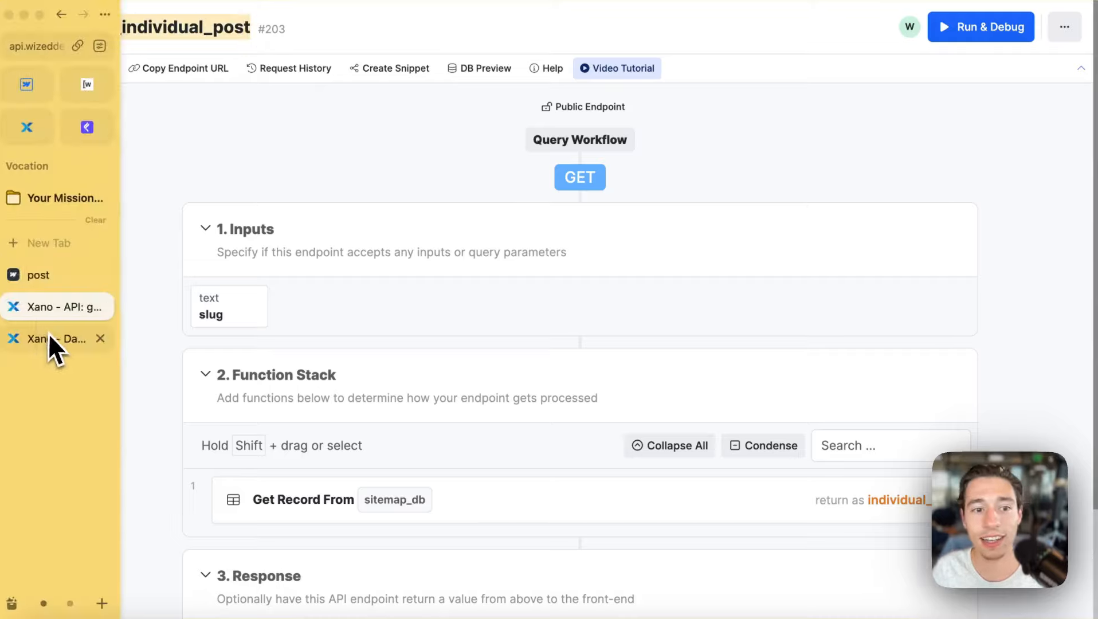
pyautogui.click(48, 338)
pyautogui.click(87, 85)
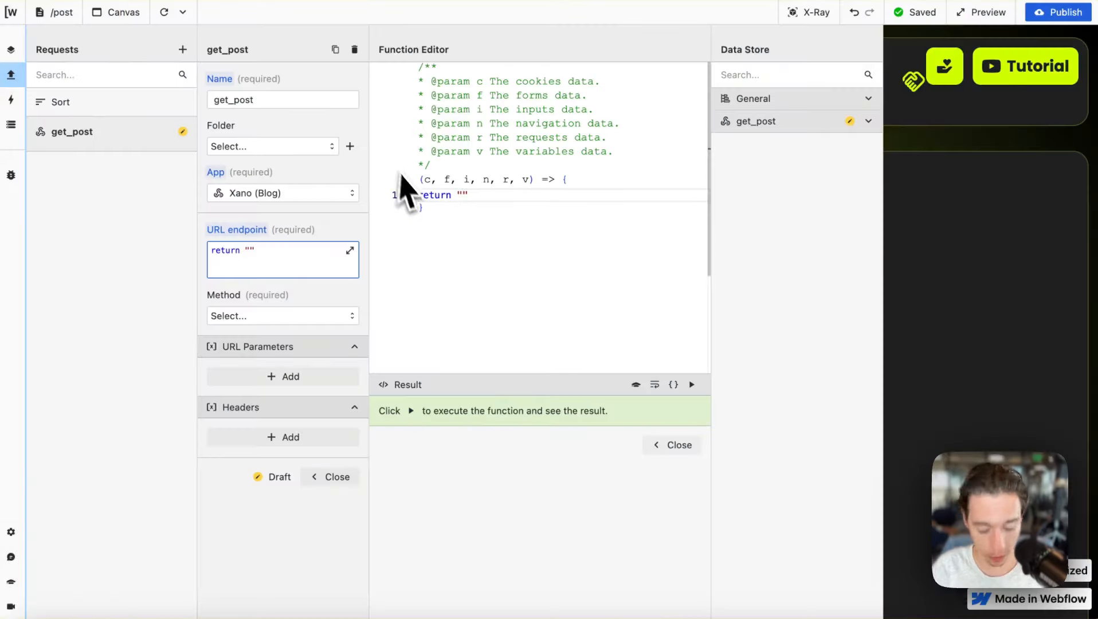
pyautogui.keyDown('shift'); pyautogui.click(463, 195); pyautogui.keyUp('shift')
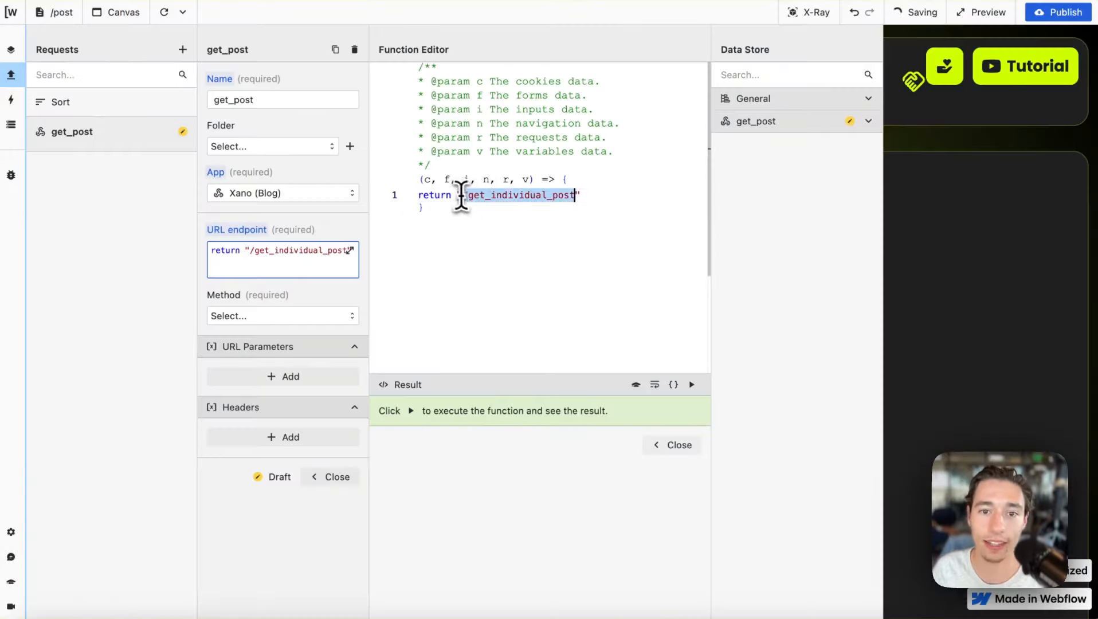
pyautogui.click(692, 384)
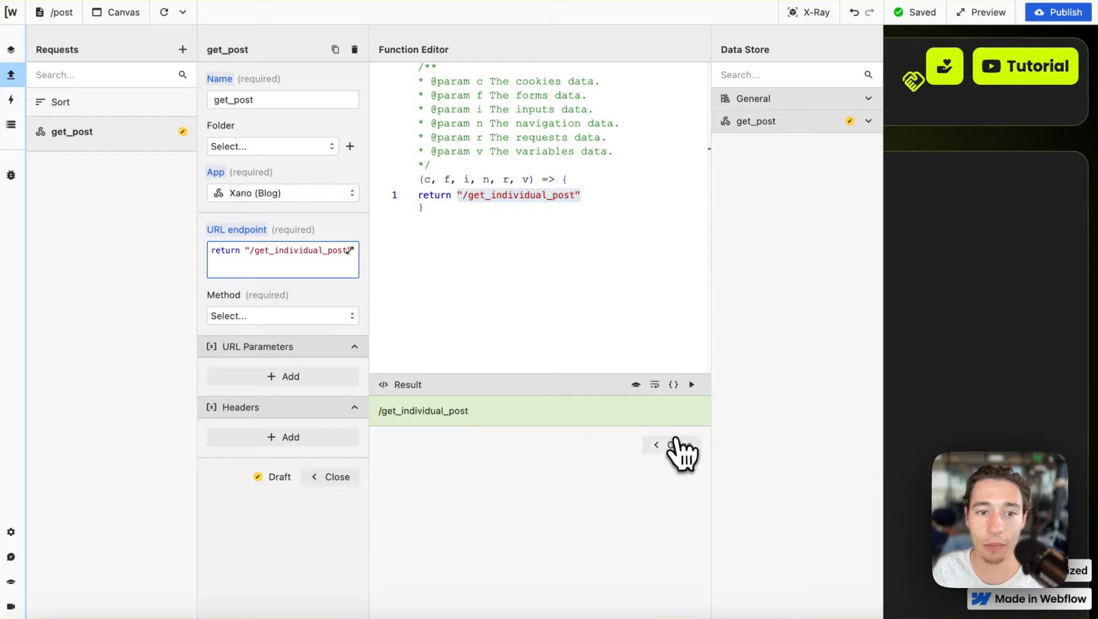
pyautogui.click(675, 446)
# - Set the get_post request's method to GET and add a URL parameter with the key "slug"
pyautogui.click(321, 316)
pyautogui.click(270, 343)
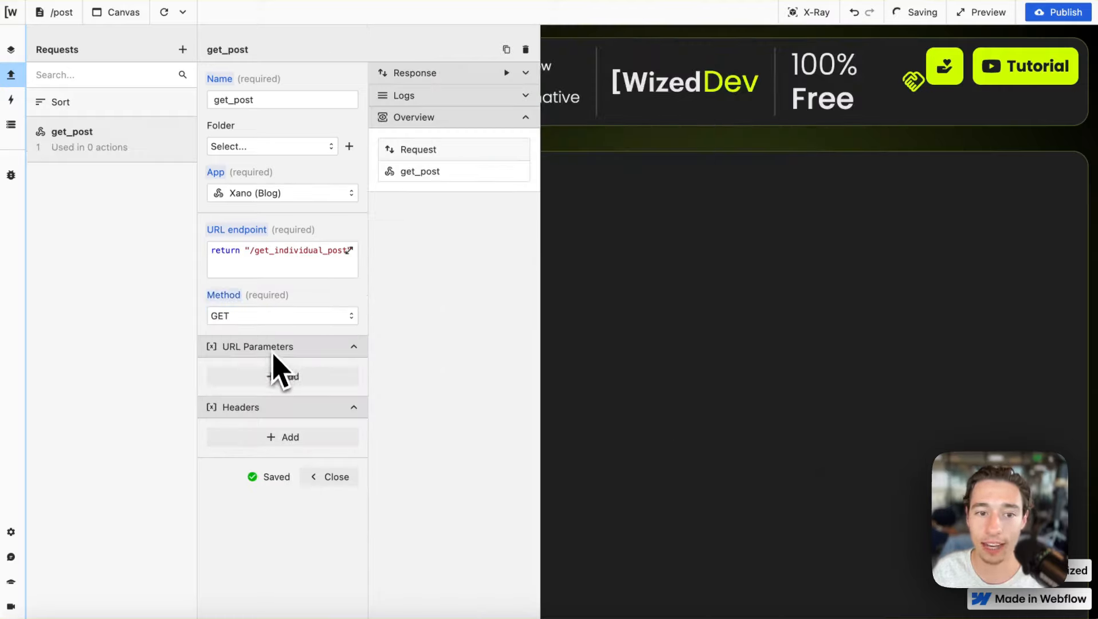
pyautogui.click(285, 377)
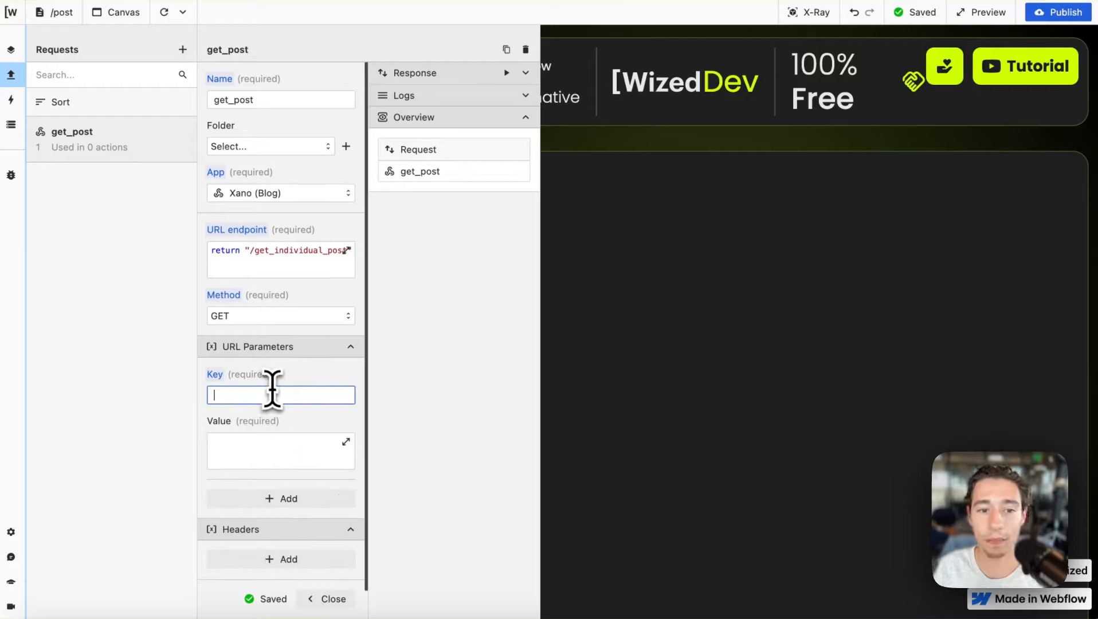
pyautogui.write('slug')
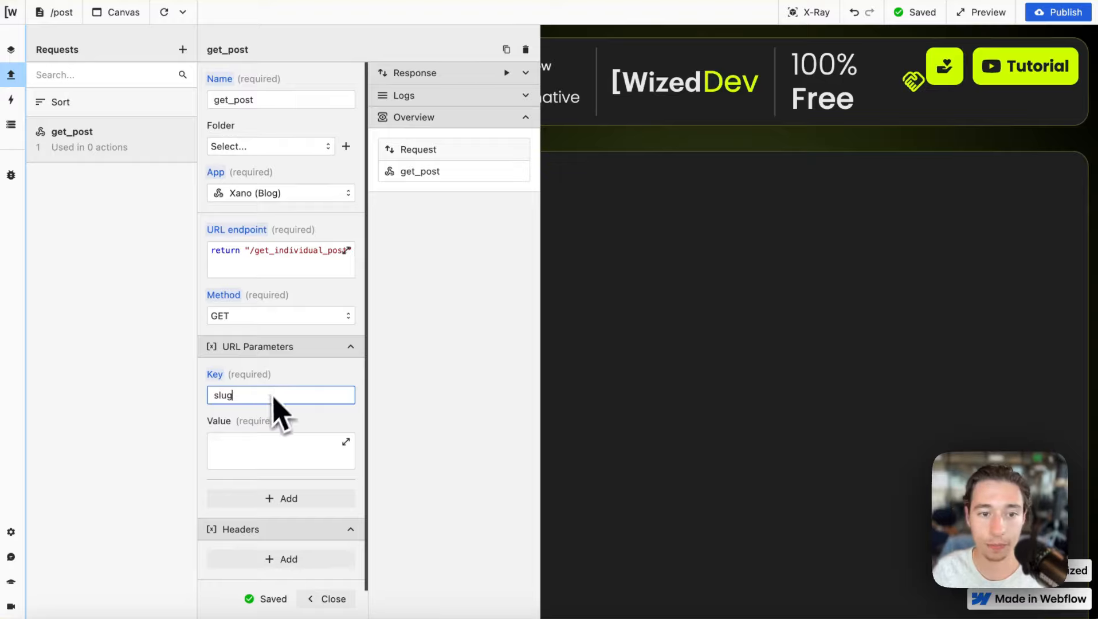
pyautogui.click(267, 455)
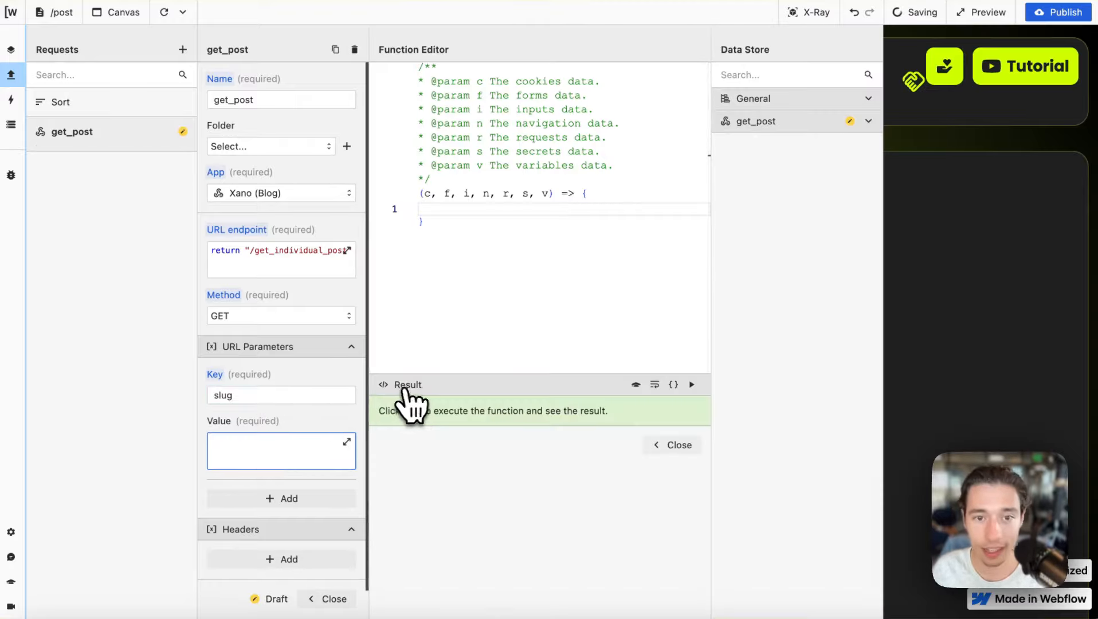
pyautogui.click(661, 446)
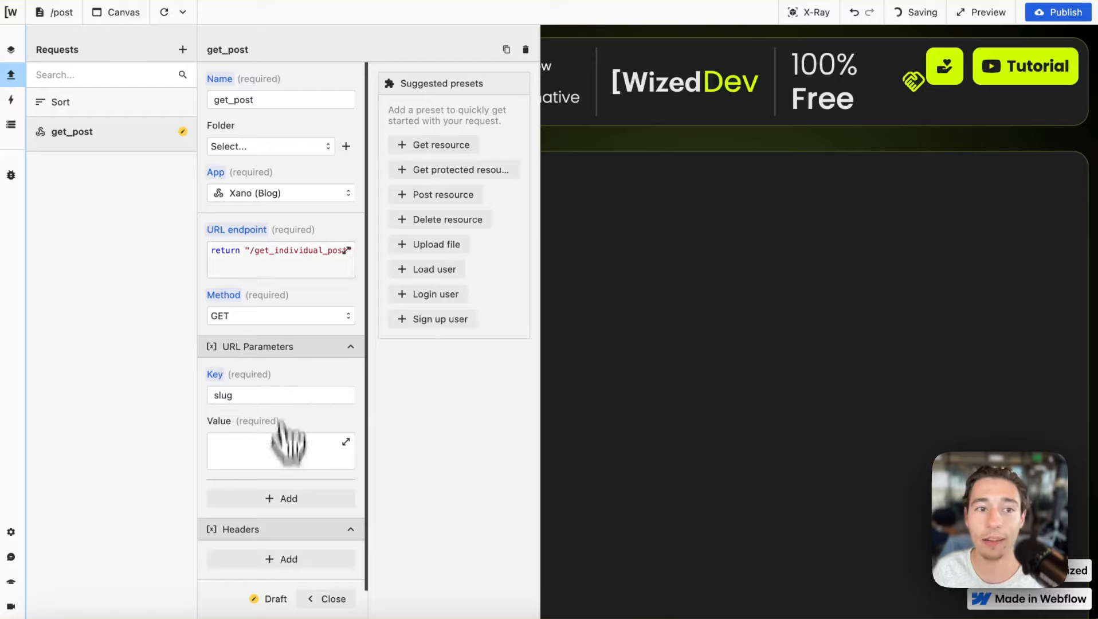
# - Copy the whole initial value function of the user_id variable from the Data Store
pyautogui.click(11, 124)
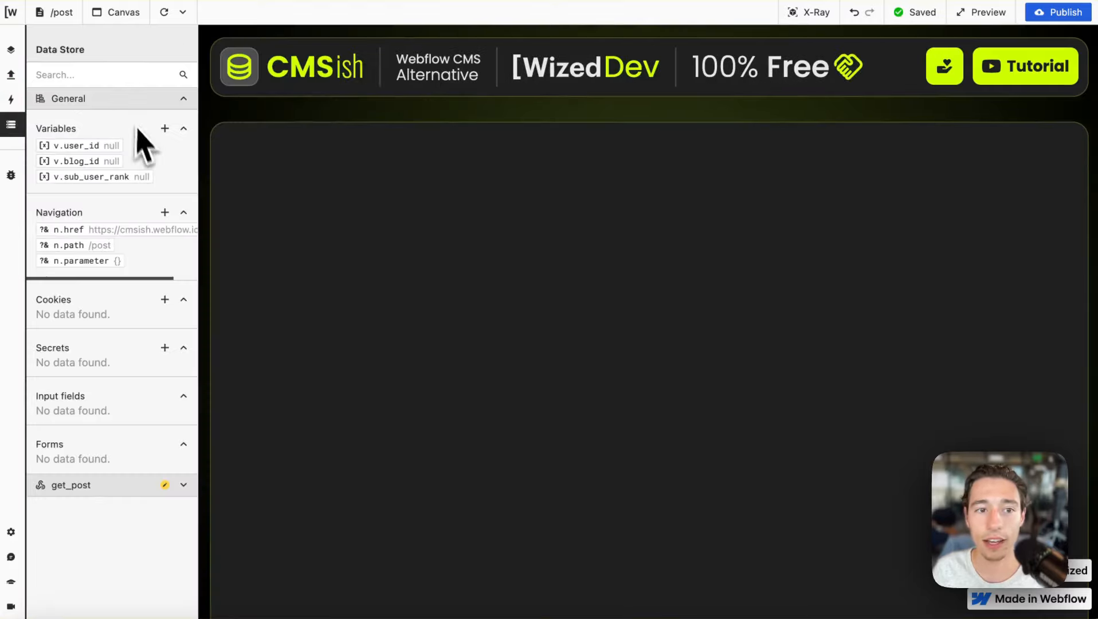
pyautogui.click(100, 147)
pyautogui.click(269, 200)
pyautogui.moveTo(494, 279); pyautogui.dragTo(392, 182)
pyautogui.hotkey('ctrl', 'c')
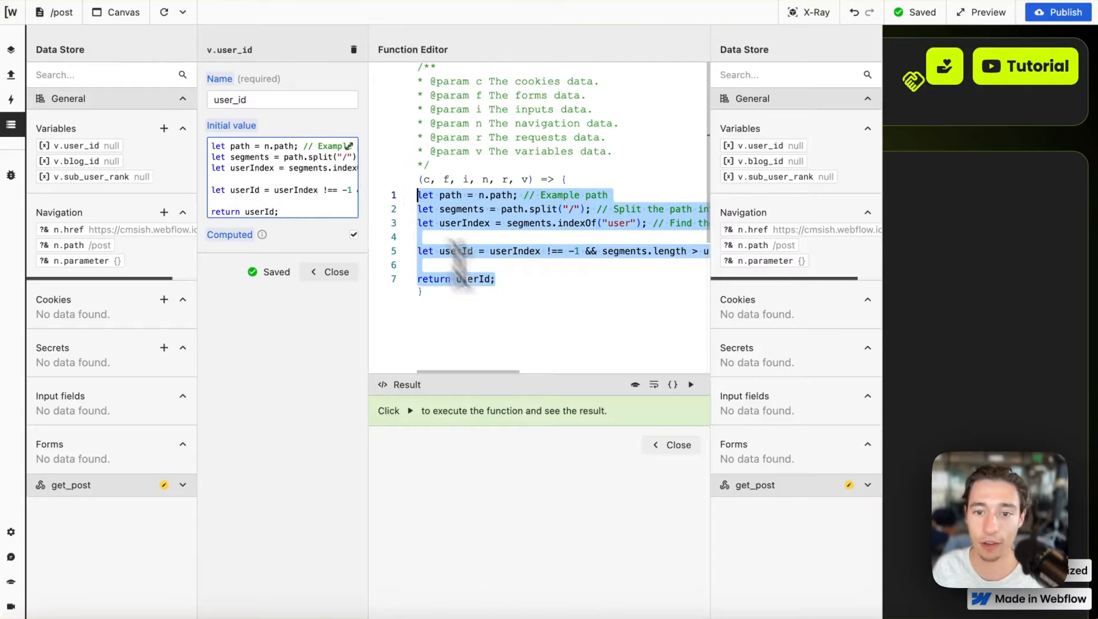
pyautogui.click(668, 444)
pyautogui.click(358, 282)
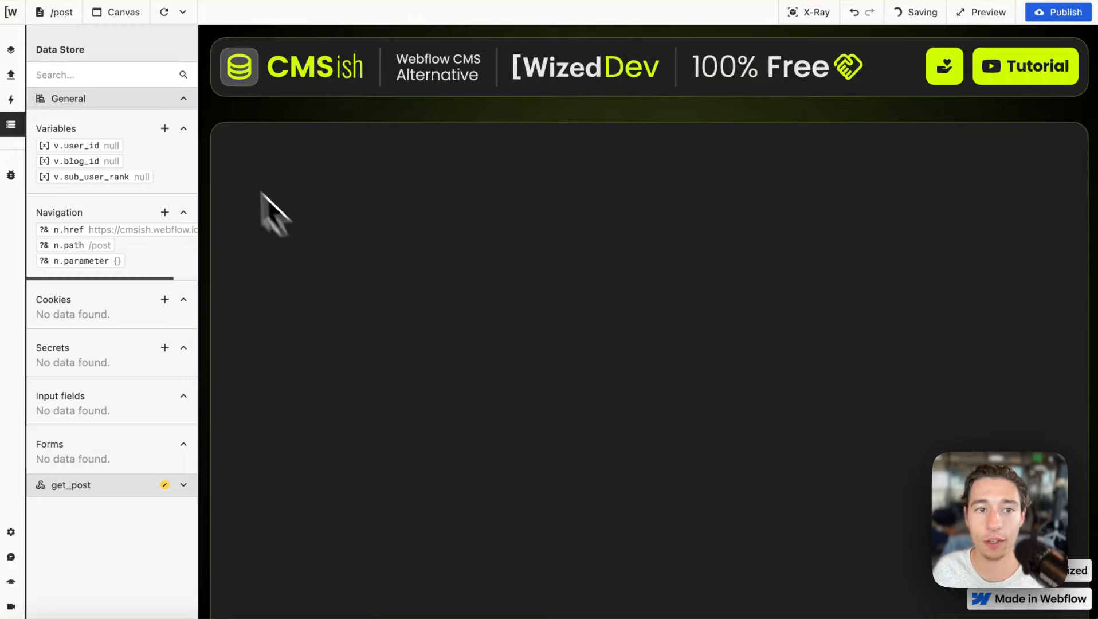
# - Create a variable named "post_id" and paste the copied user_id function as its initial value
pyautogui.click(166, 129)
pyautogui.click(271, 101)
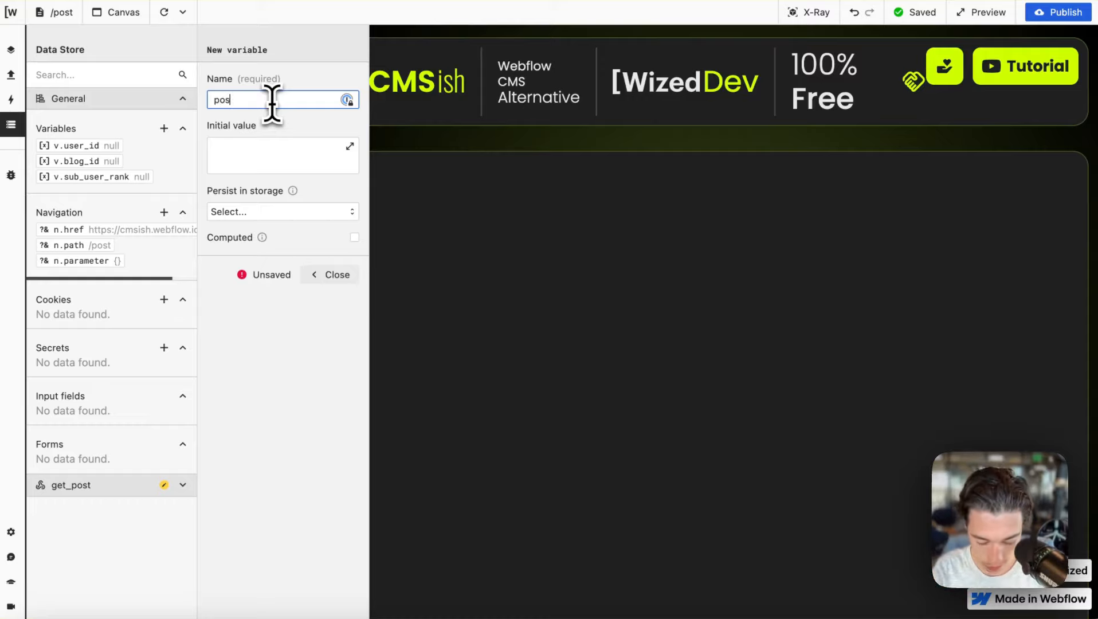
pyautogui.click(282, 160)
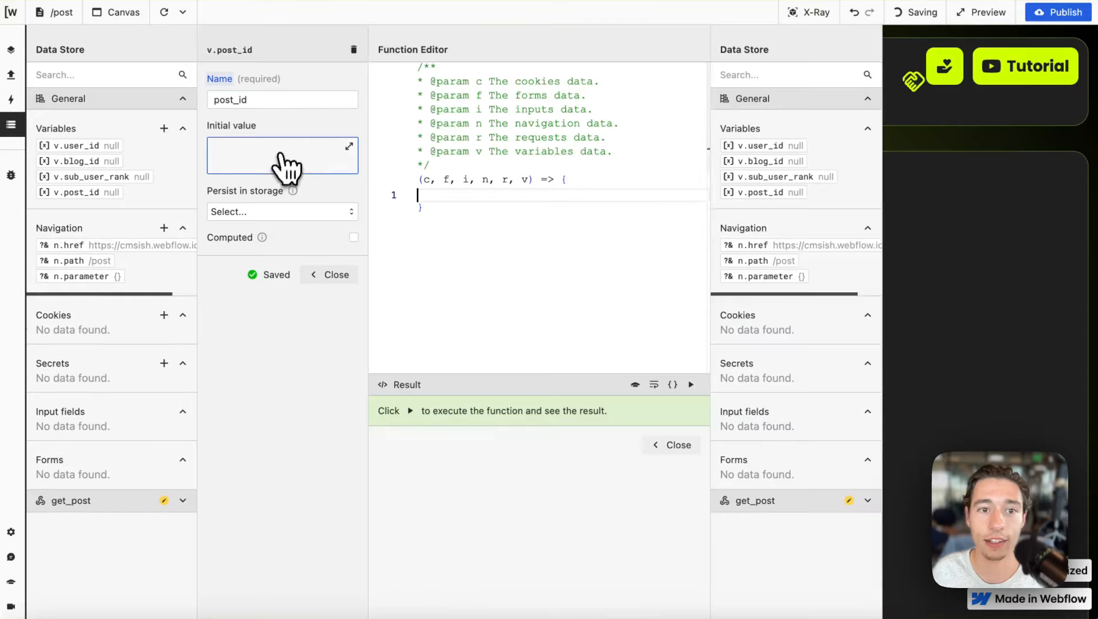
pyautogui.hotkey('ctrl', 'v')
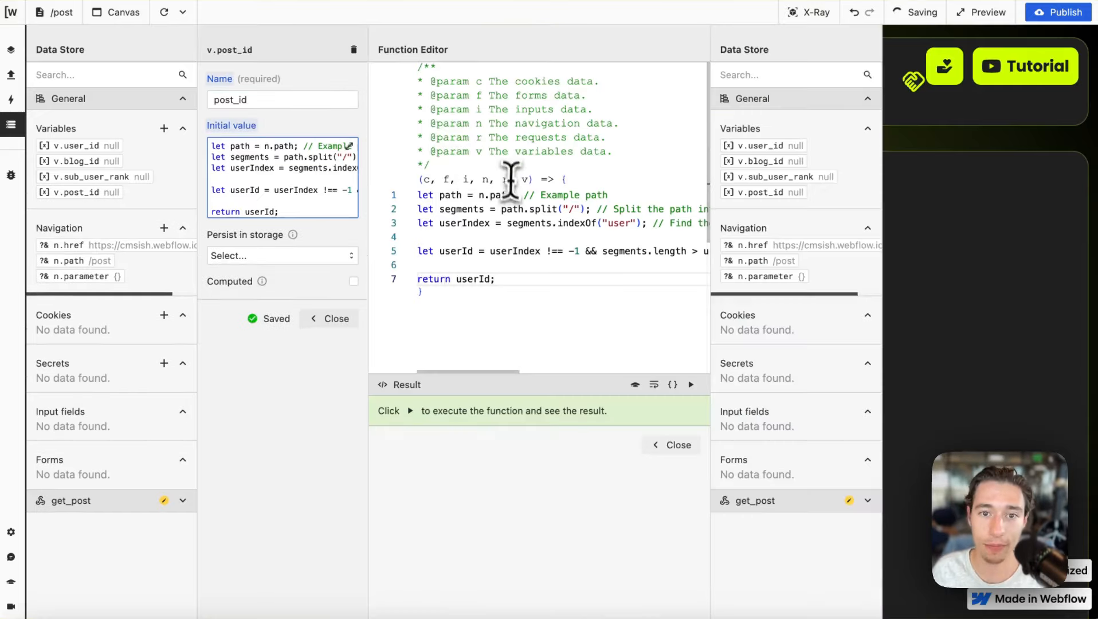
pyautogui.doubleClick(451, 195)
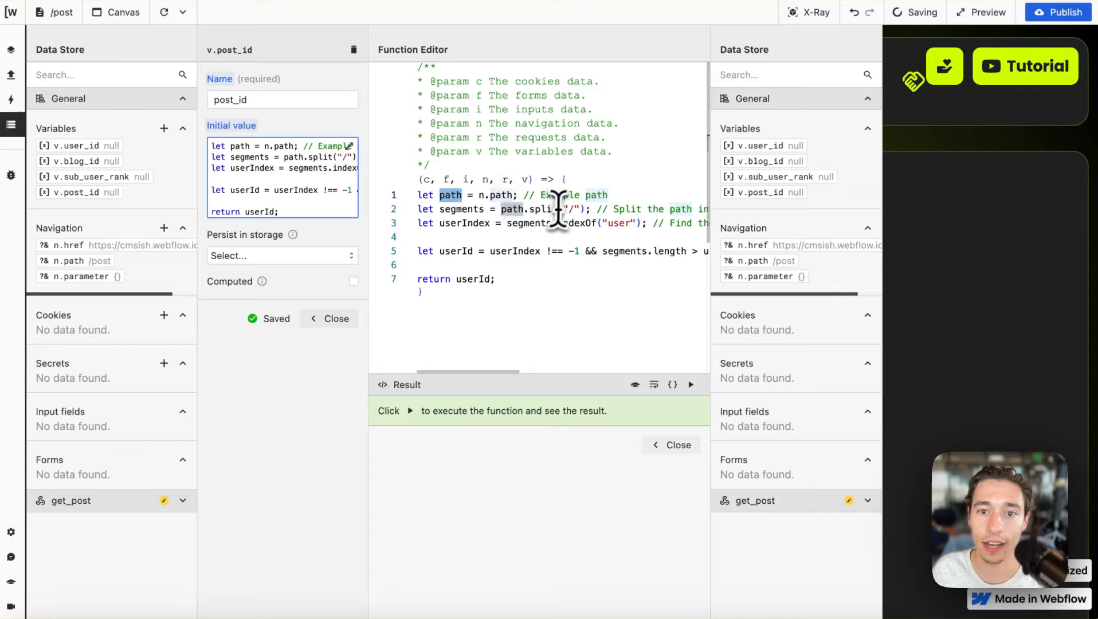
pyautogui.click(540, 195)
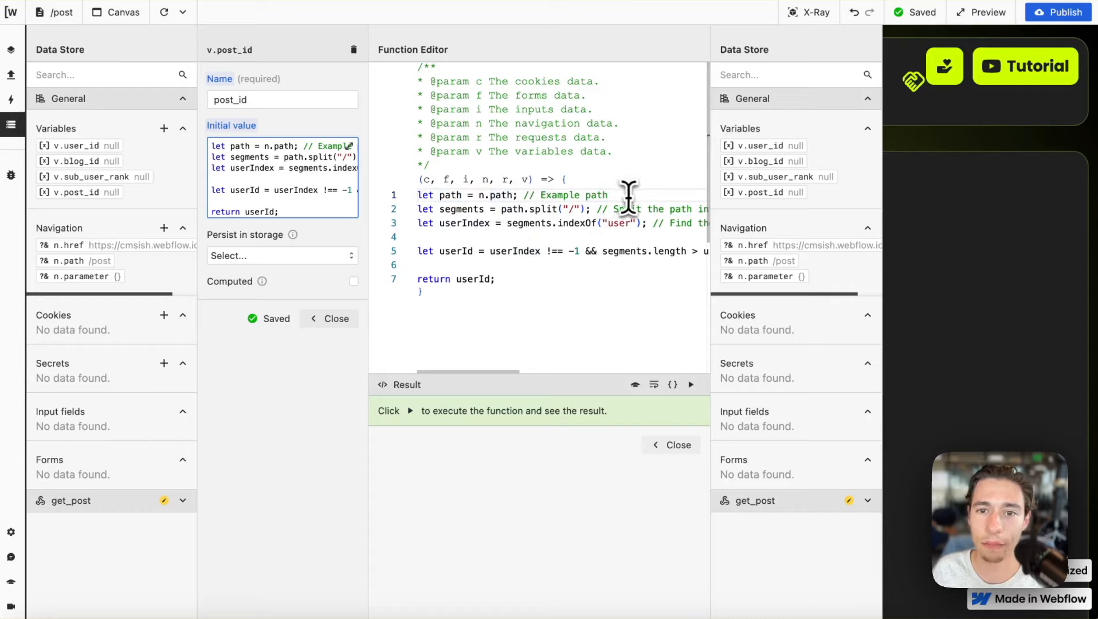
pyautogui.moveTo(627, 196); pyautogui.dragTo(343, 195)
pyautogui.click(532, 248)
# - In the post_id variable's initial value function, change the indexOf search text from "user" to "post"
pyautogui.click(623, 223)
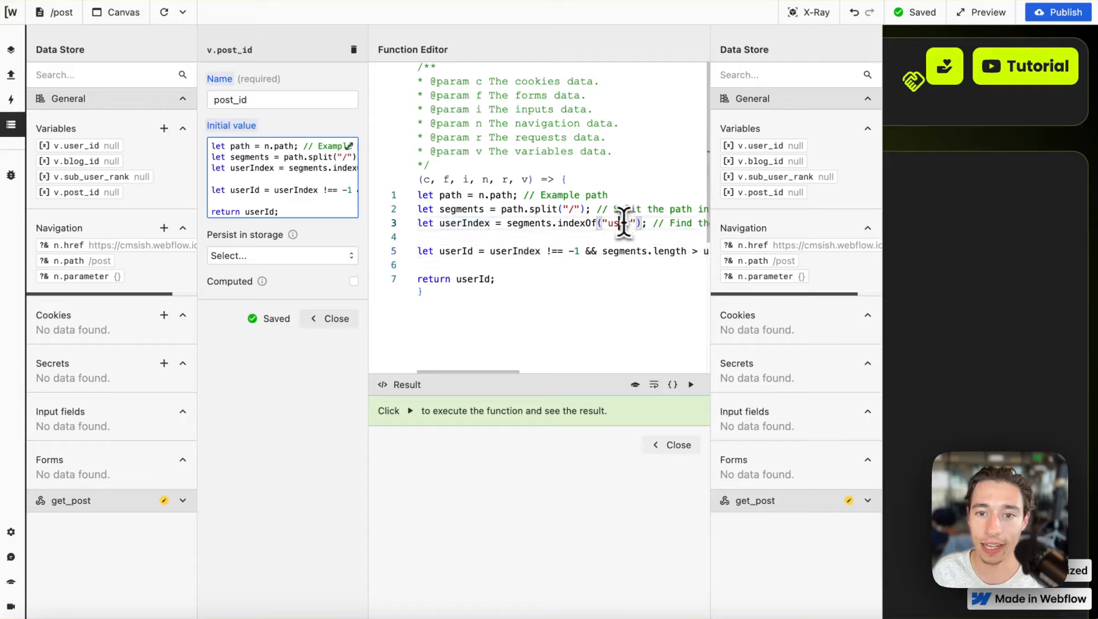
pyautogui.doubleClick(623, 223)
pyautogui.press('BackSpace')
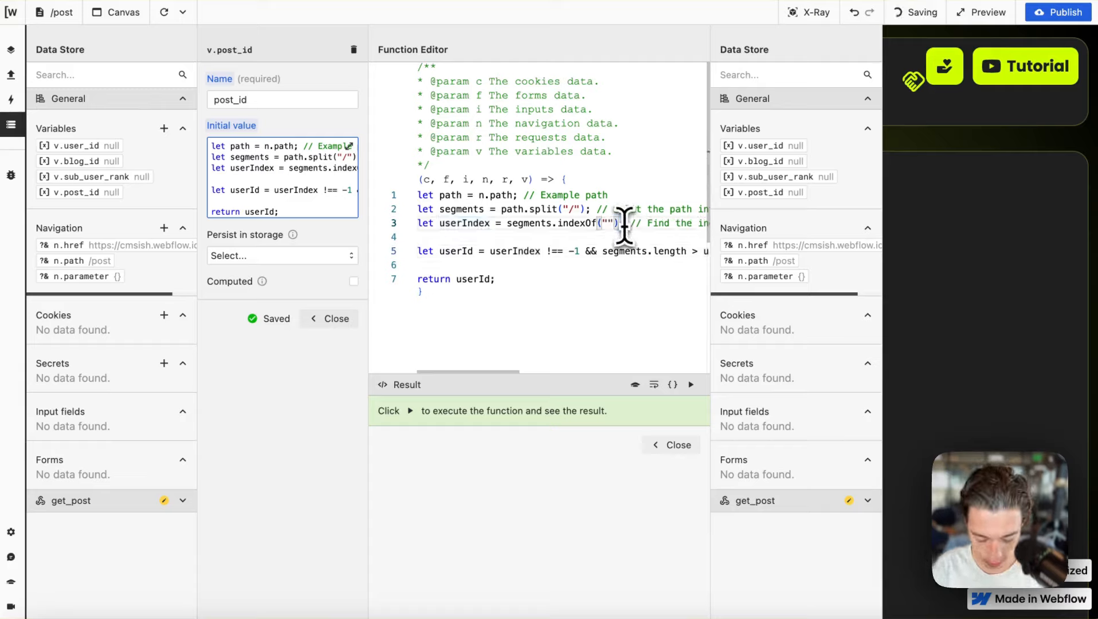
pyautogui.write('post')
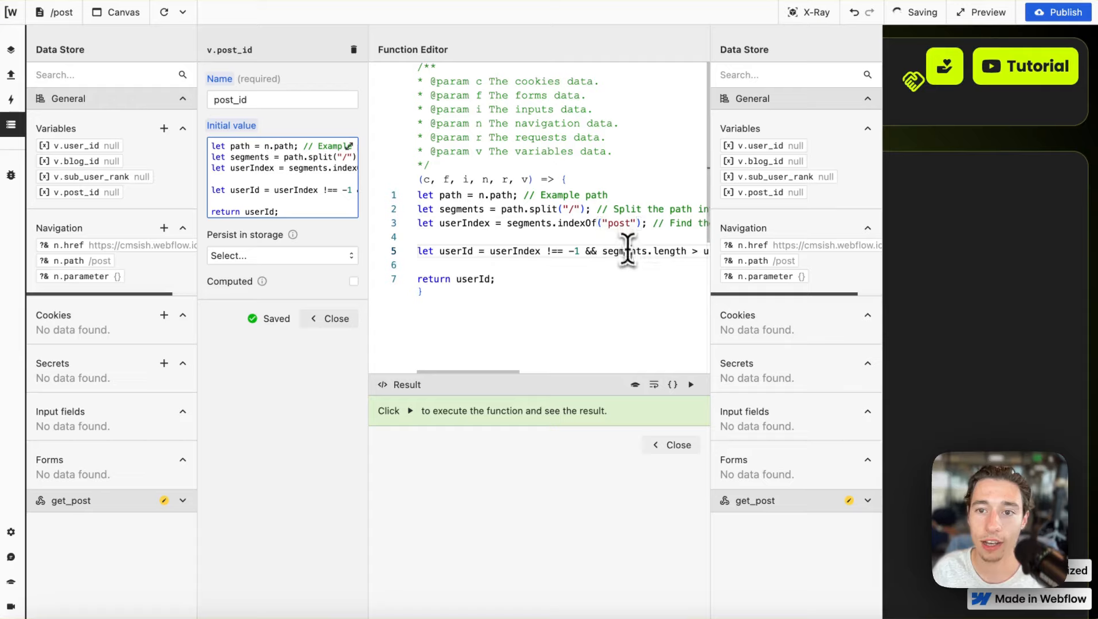
pyautogui.click(631, 250)
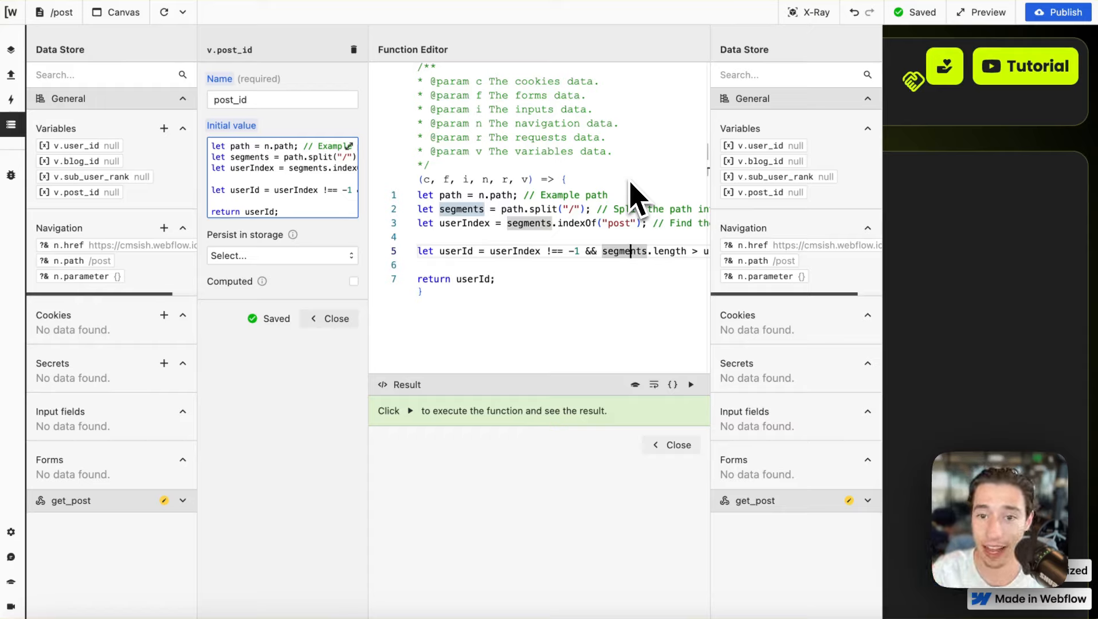
# - Rename the userIndex declaration on line 3 of the function to postIndex
pyautogui.doubleClick(463, 227)
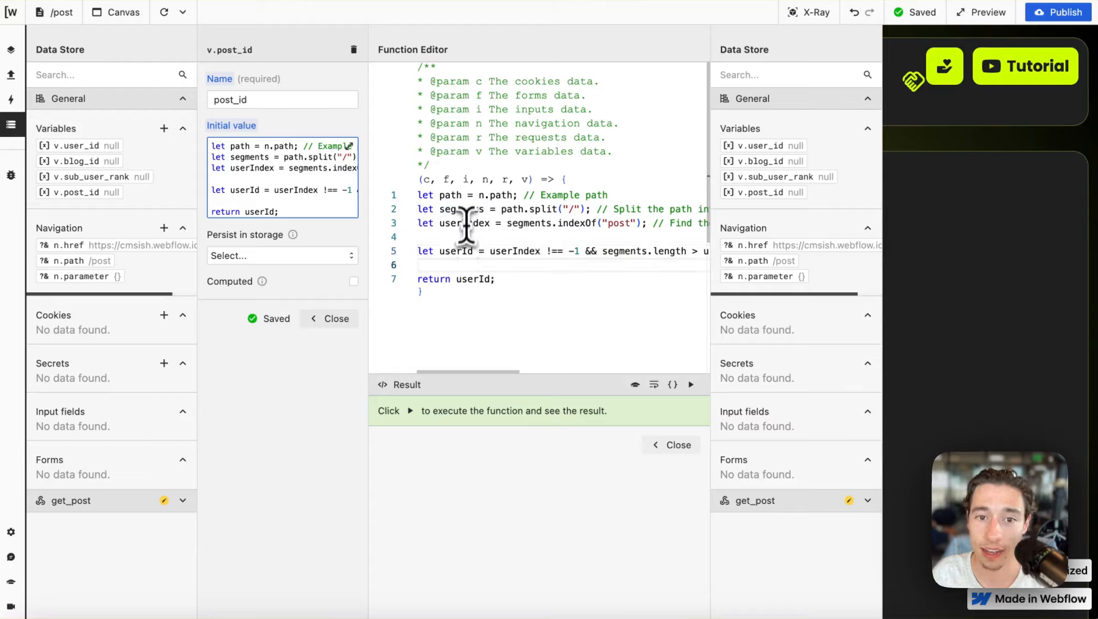
pyautogui.click(464, 230)
pyautogui.press('BackSpace')
pyautogui.press('BackSpace')
pyautogui.press('BackSpace')
pyautogui.press('BackSpace')
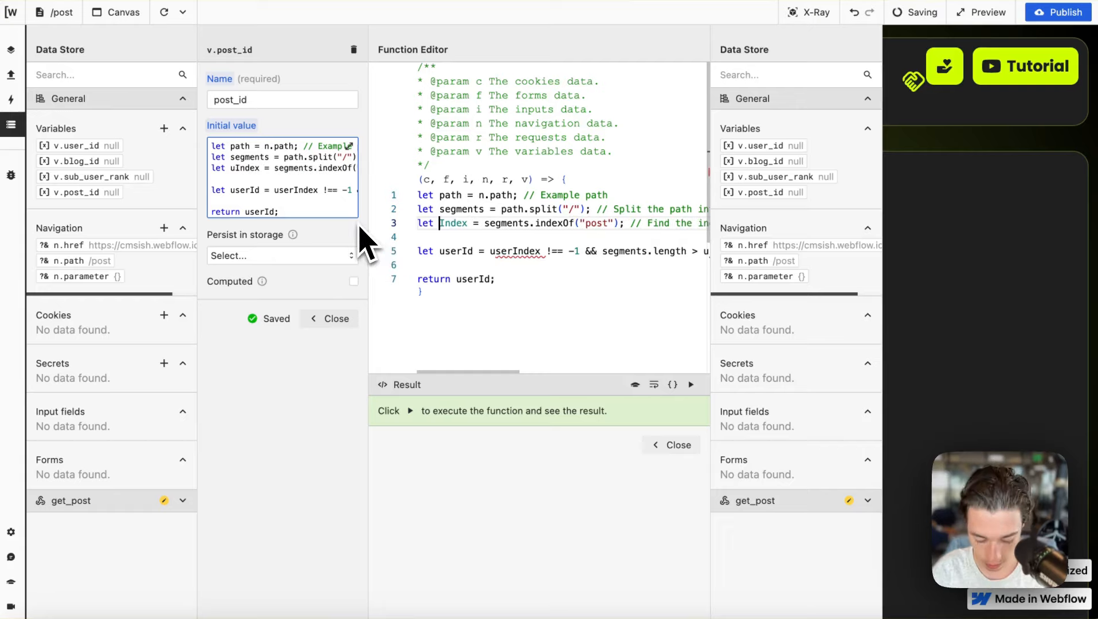
pyautogui.write('post')
pyautogui.click(573, 250)
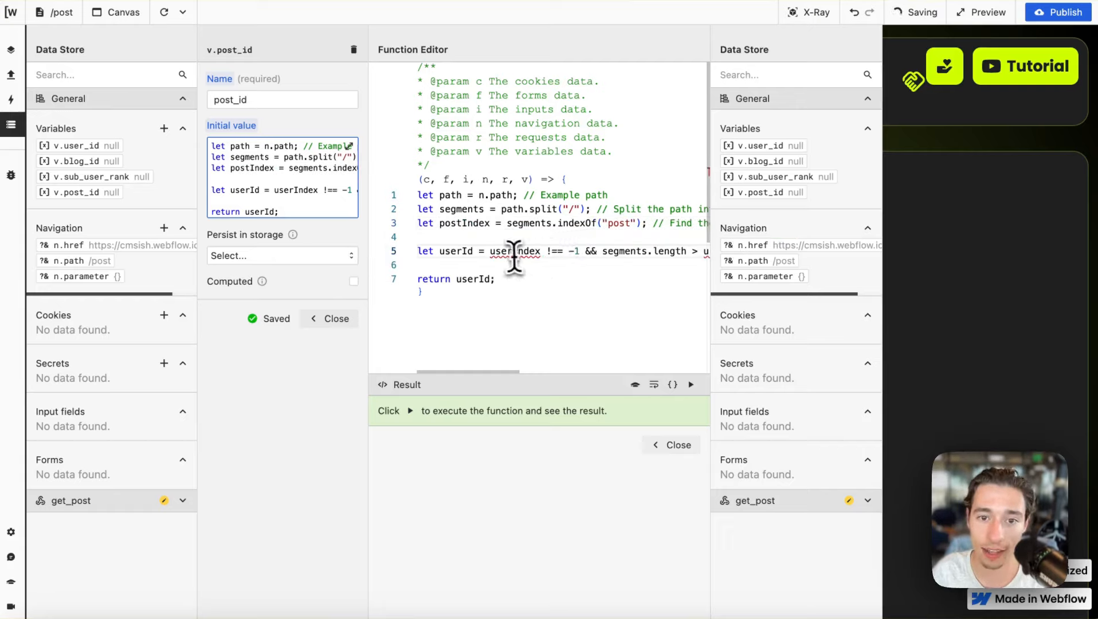
# - Replace userIndex with postIndex in the "!== -1" condition on line 5
pyautogui.click(496, 252)
pyautogui.press('BackSpace')
pyautogui.press('BackSpace')
pyautogui.press('BackSpace')
pyautogui.press('BackSpace')
pyautogui.write('post')
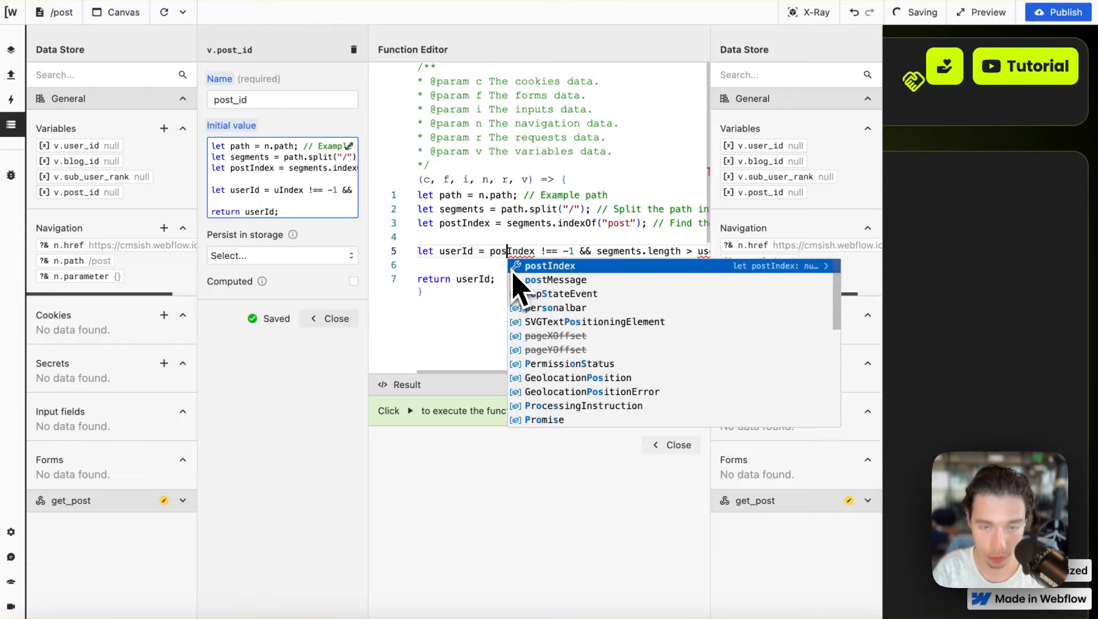
pyautogui.click(505, 268)
pyautogui.hscroll(1, 476, 274)
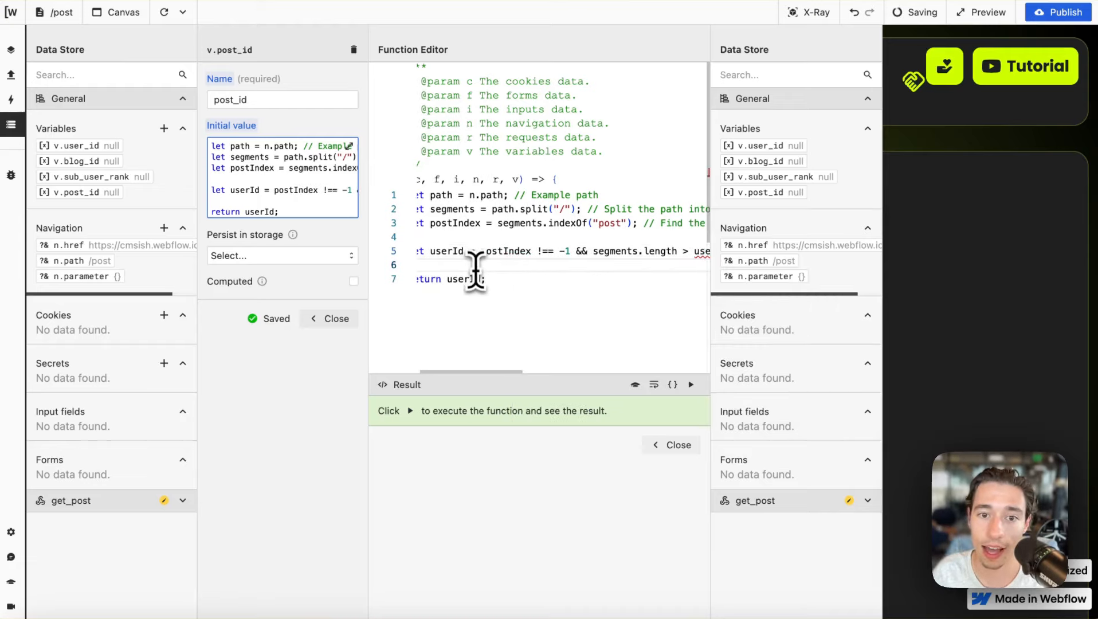
# - Rename userId to postId in both its line 5 declaration and the return statement
pyautogui.click(451, 255)
pyautogui.doubleClick(451, 252)
pyautogui.press('BackSpace')
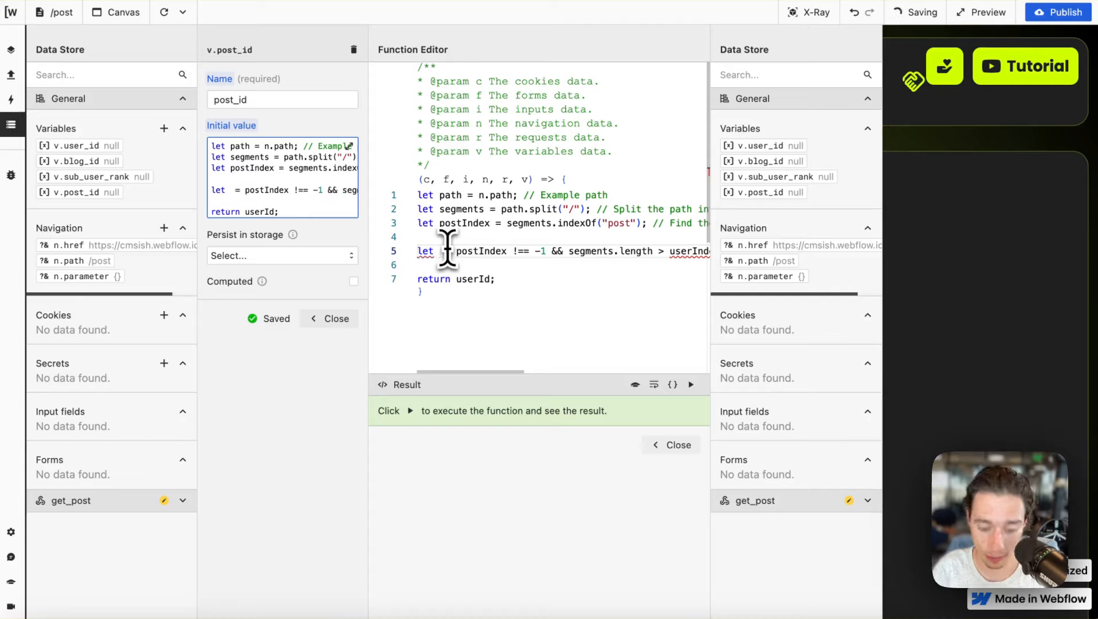
pyautogui.write('postId')
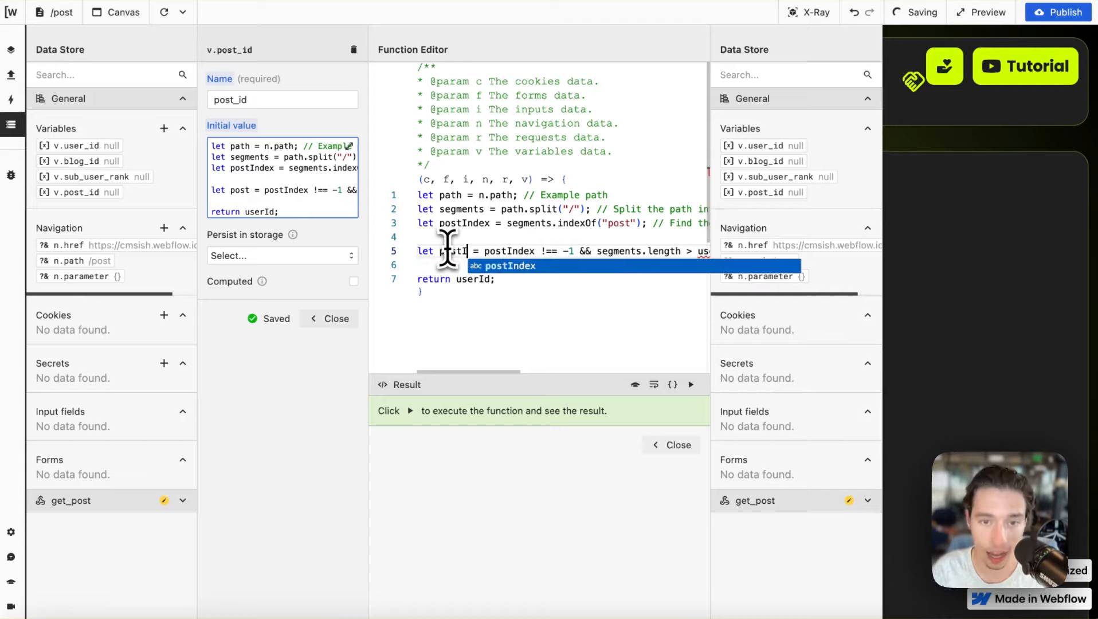
pyautogui.doubleClick(474, 279)
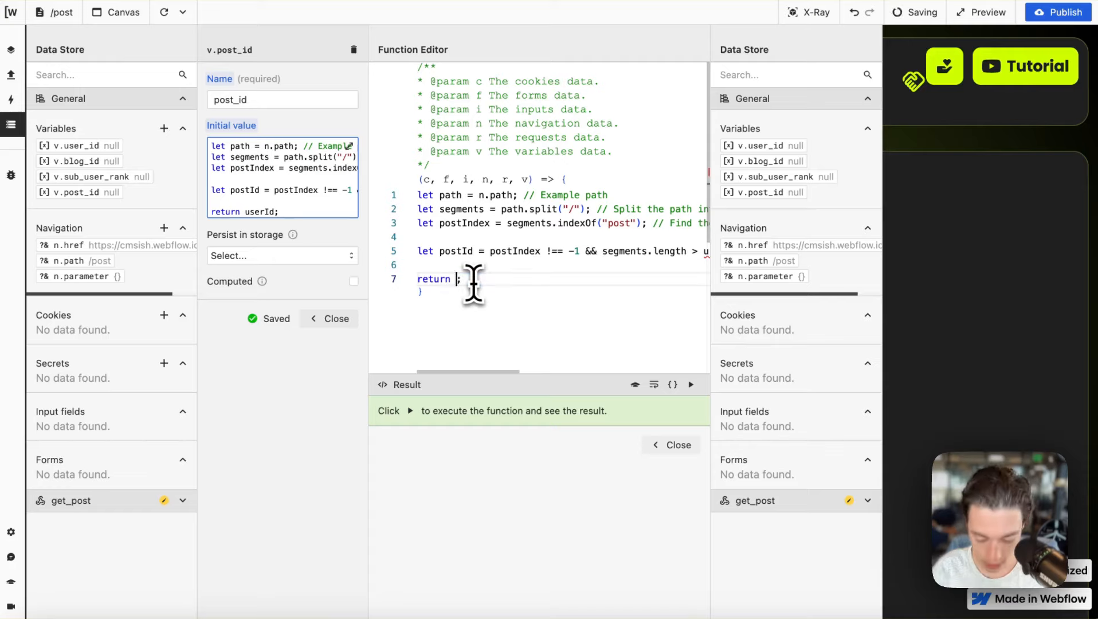
pyautogui.write('post')
pyautogui.click(542, 292)
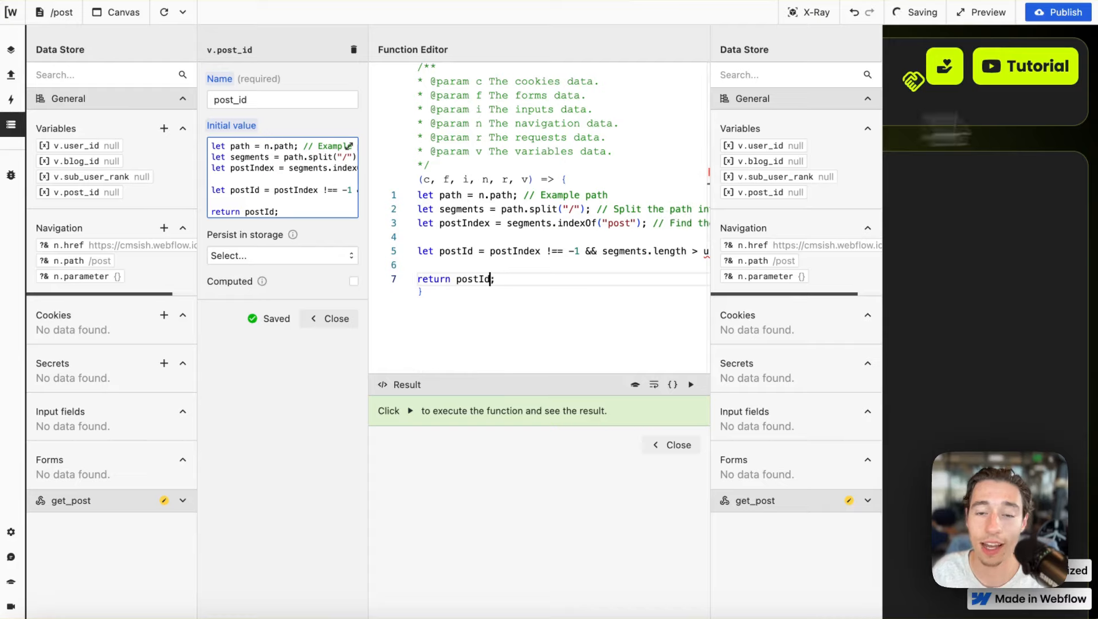
# - Replace userIndex with postIndex in the segments.length comparison on line 5
pyautogui.hscroll(10, 628, 290)
pyautogui.hscroll(-5, 637, 275)
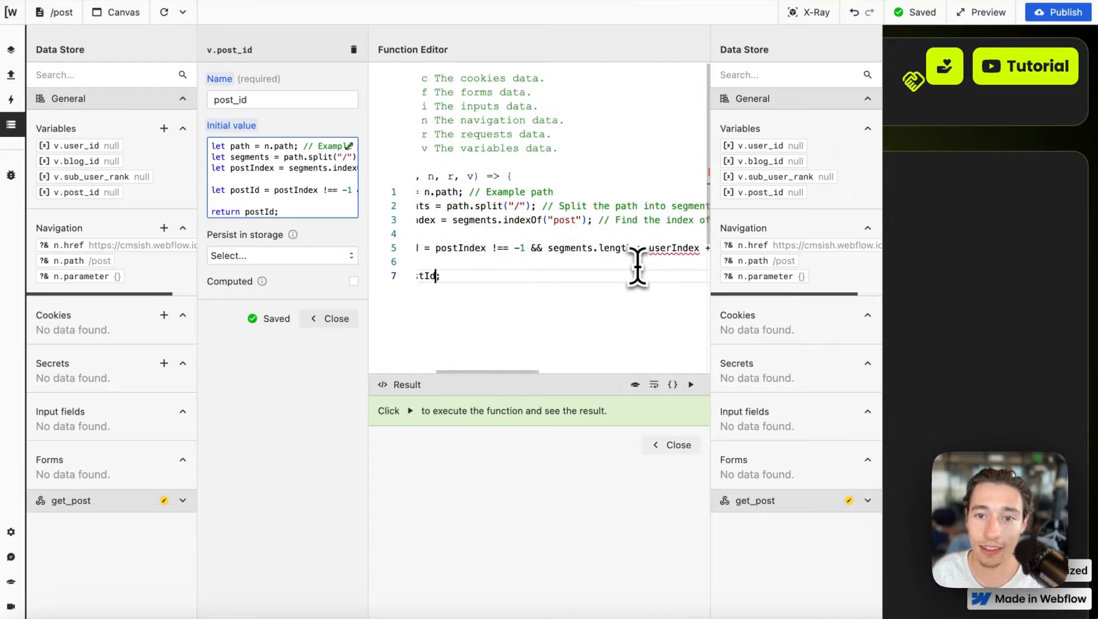
pyautogui.hscroll(4, 637, 269)
pyautogui.click(561, 247)
pyautogui.press('BackSpace')
pyautogui.press('BackSpace')
pyautogui.press('BackSpace')
pyautogui.press('BackSpace')
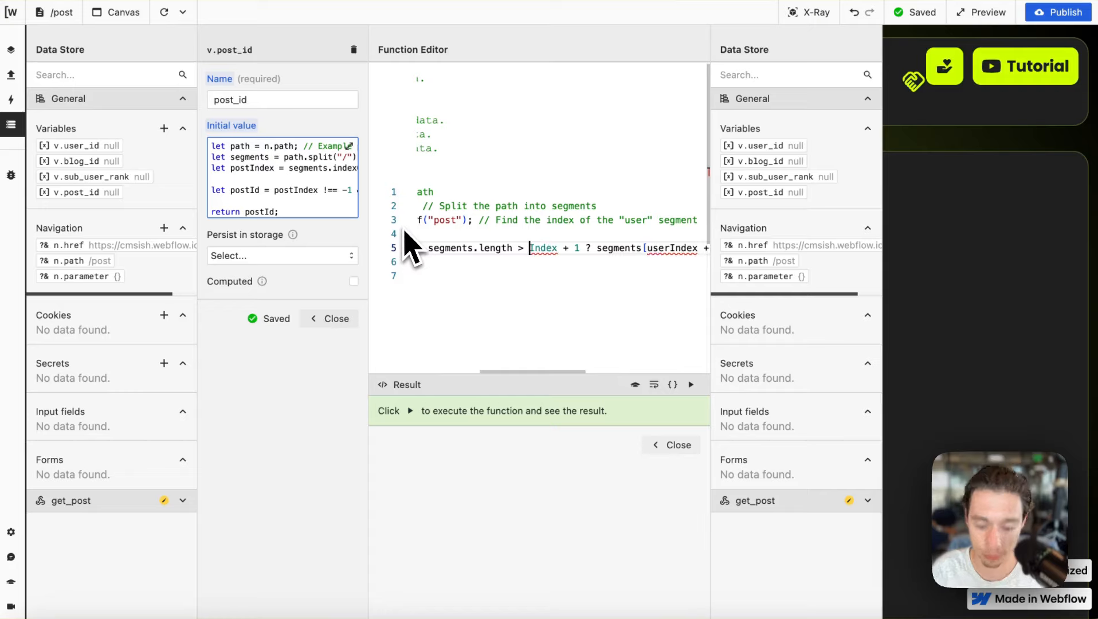
pyautogui.write('post')
pyautogui.press('Escape')
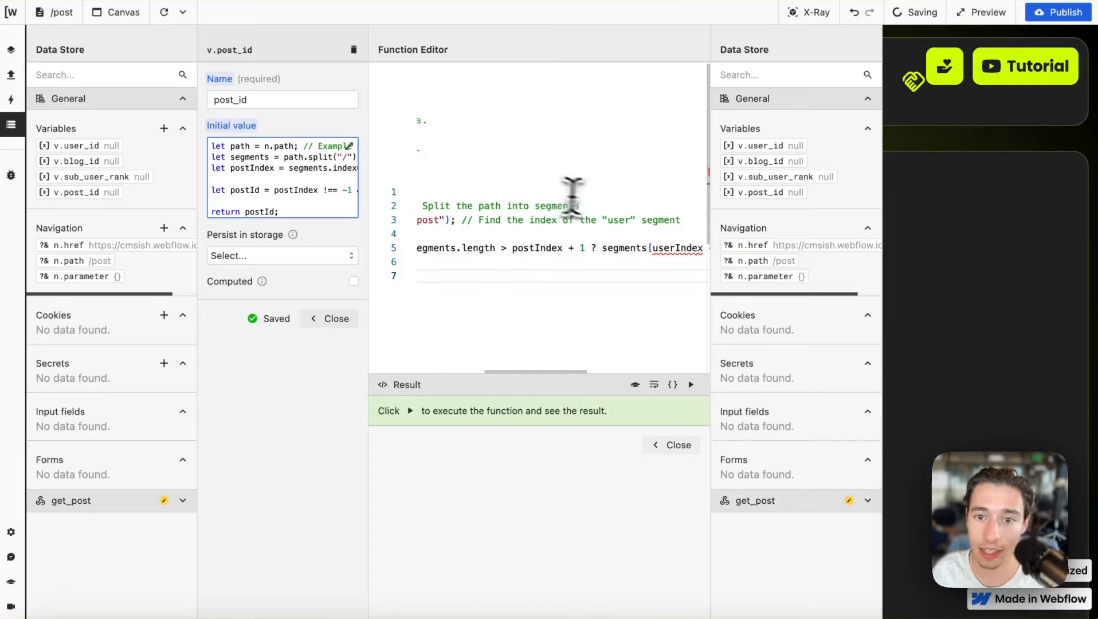
# - Replace userIndex with postIndex inside the segments[ ] lookup on line 5
pyautogui.hscroll(3, 573, 195)
pyautogui.click(546, 248)
pyautogui.press('BackSpace')
pyautogui.press('BackSpace')
pyautogui.write('post')
pyautogui.click(622, 196)
pyautogui.hscroll(6, 629, 221)
pyautogui.hscroll(-6, 629, 221)
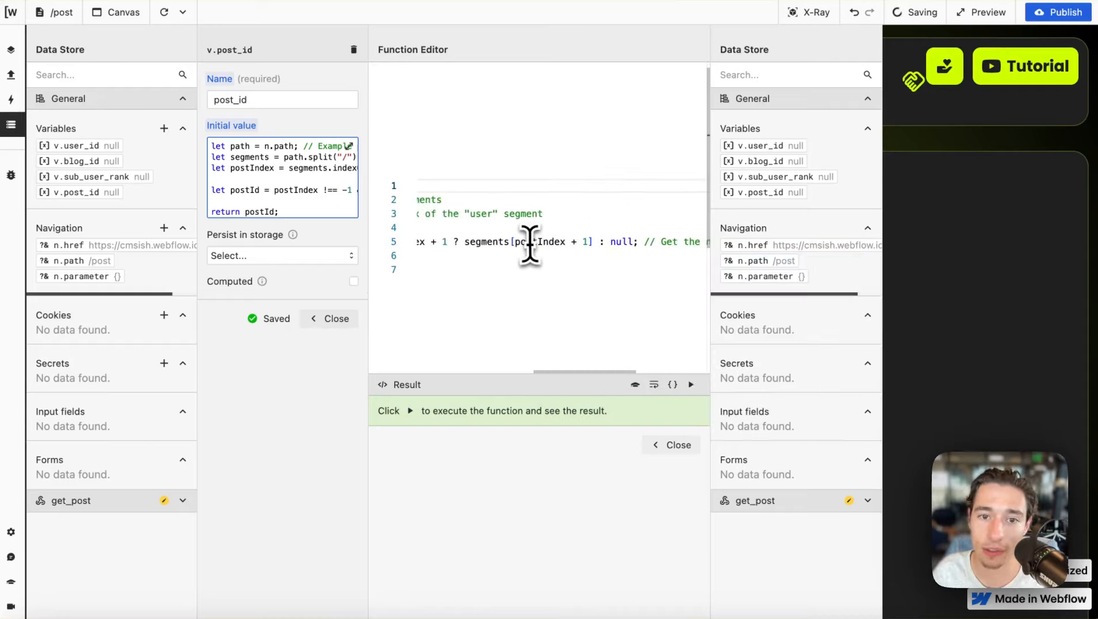
# - Run the finished post_id function to check its result, and mark the variable as computed
pyautogui.hscroll(-5, 529, 246)
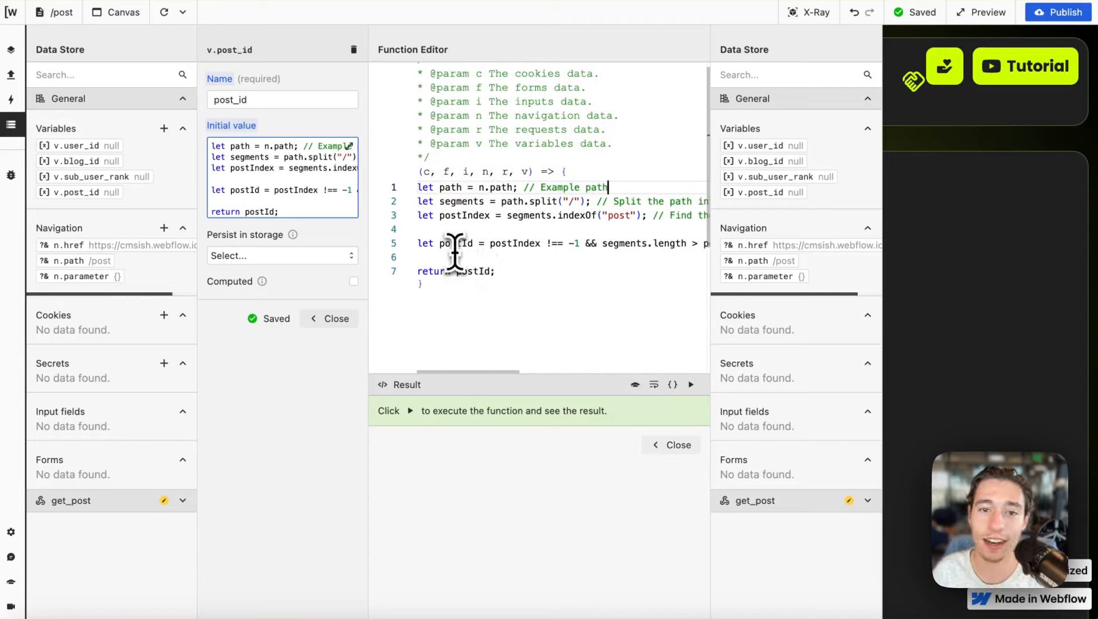
pyautogui.hscroll(2, 454, 252)
pyautogui.hscroll(-2, 455, 253)
pyautogui.scroll(1, 455, 252)
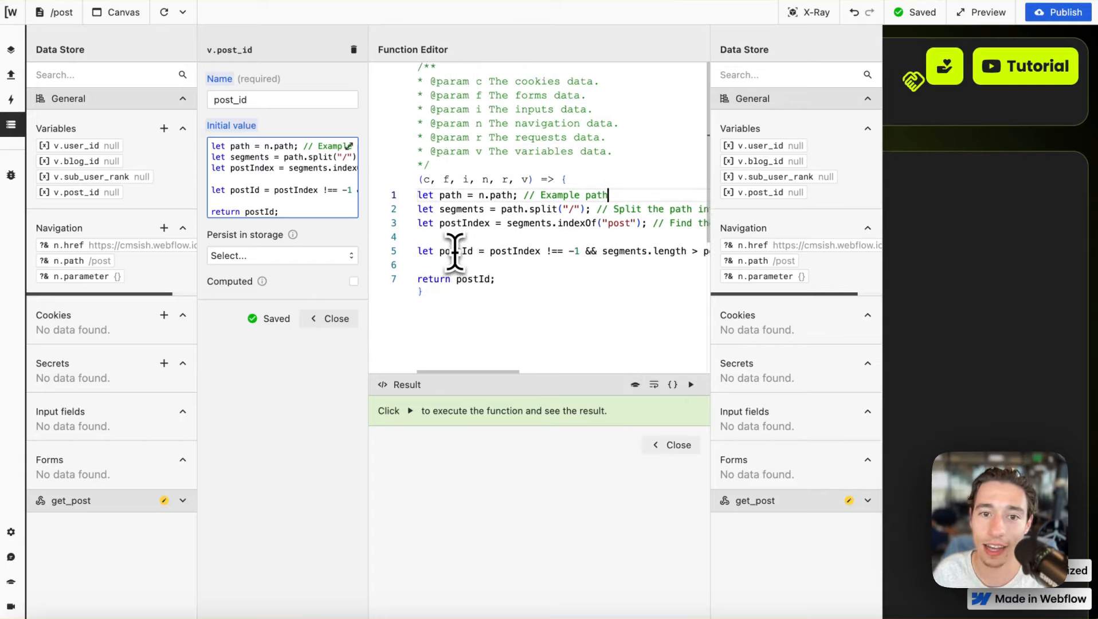
pyautogui.click(691, 384)
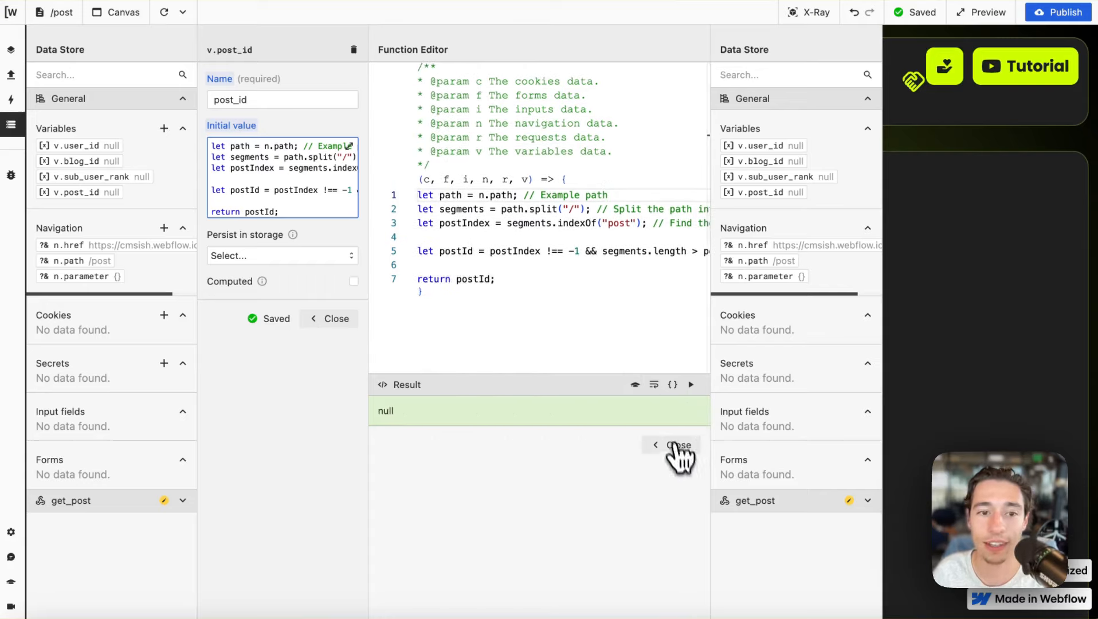
pyautogui.click(675, 447)
pyautogui.click(355, 281)
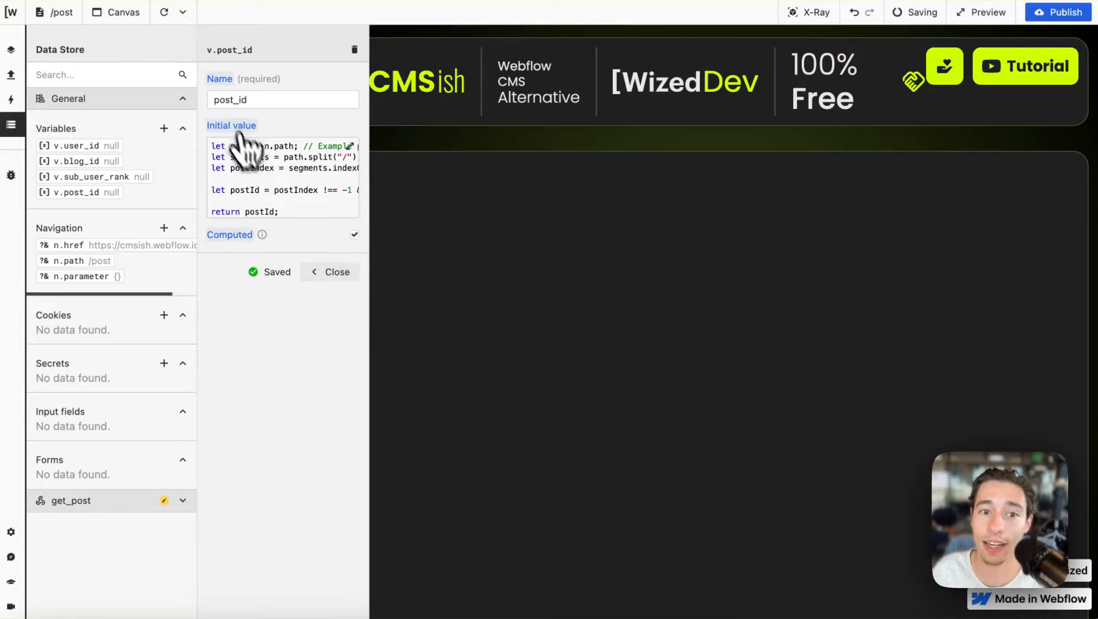
pyautogui.click(334, 273)
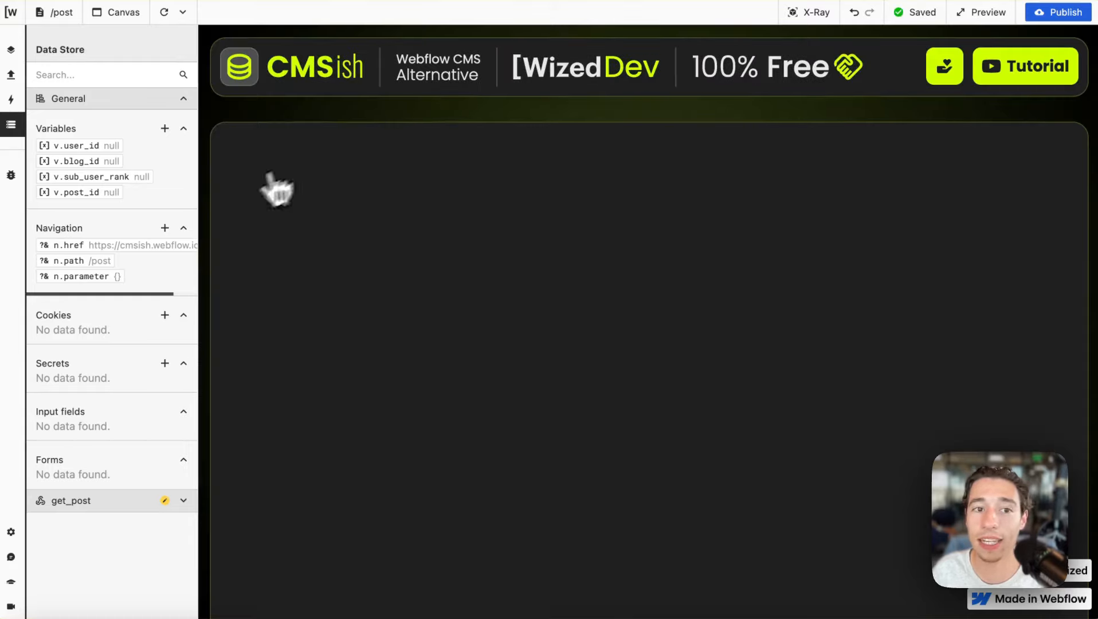
# - Set the value of the get_post request's slug URL parameter to return v.post_id
pyautogui.click(11, 75)
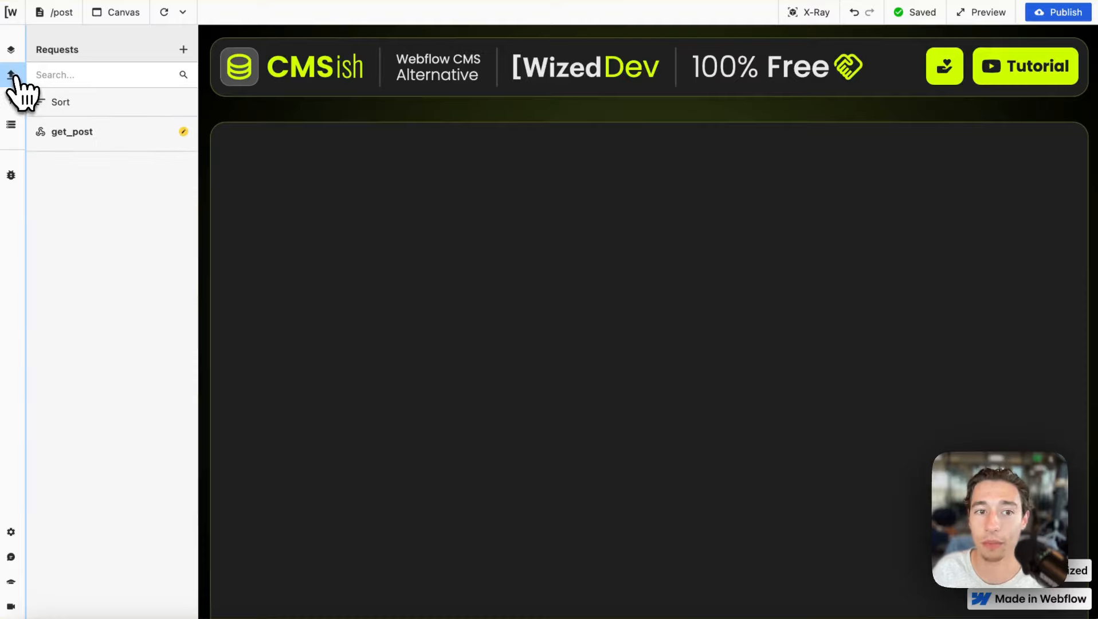
pyautogui.click(149, 139)
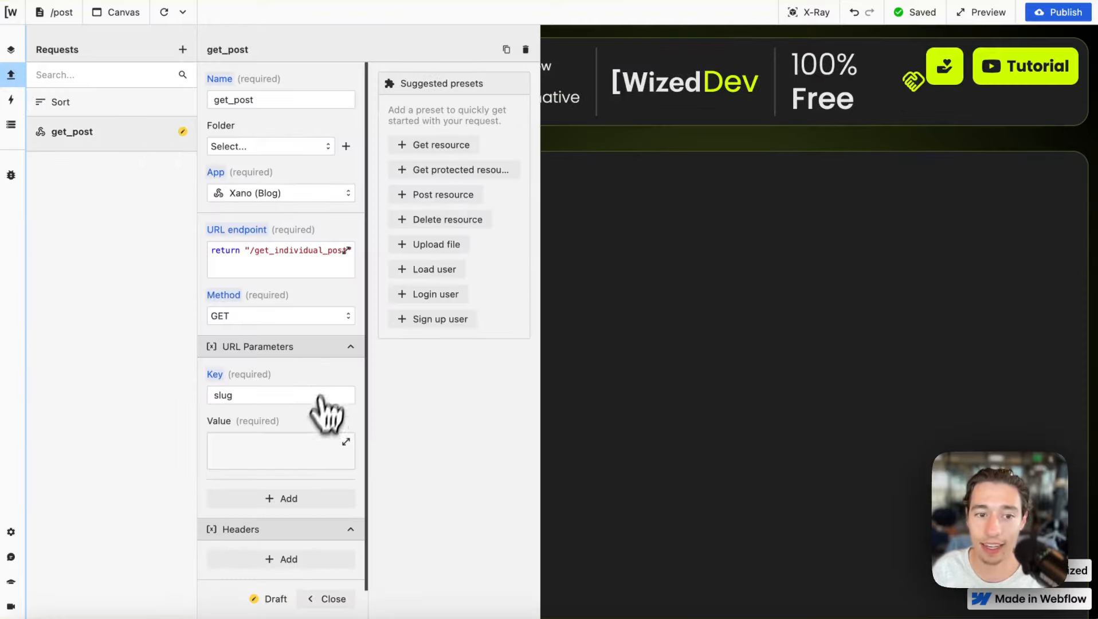
pyautogui.click(301, 444)
pyautogui.write('return')
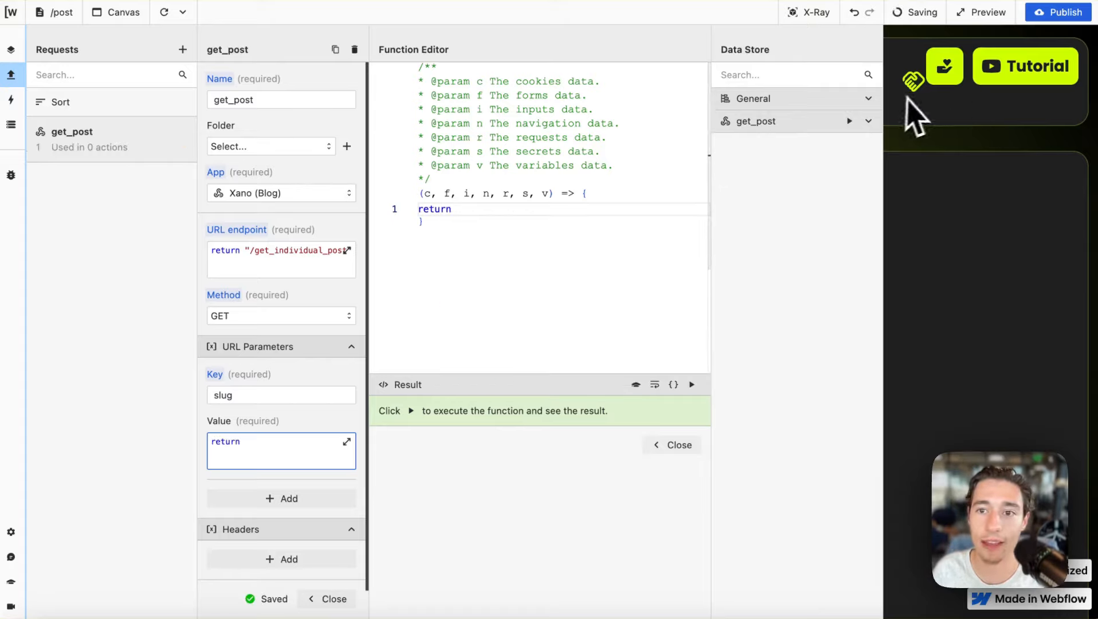
pyautogui.click(875, 100)
pyautogui.click(768, 193)
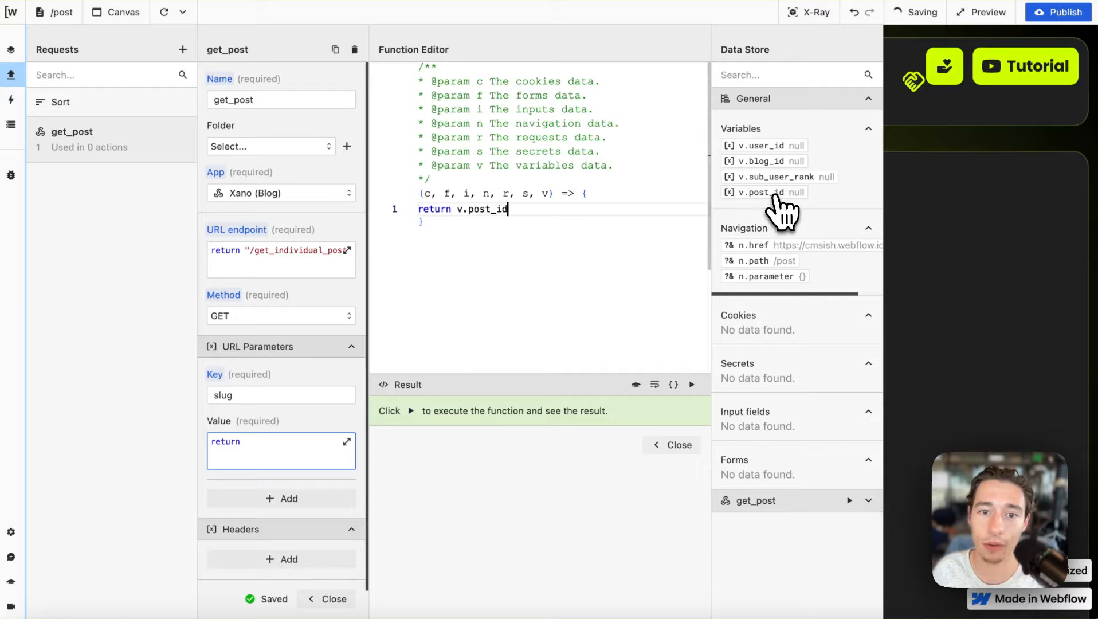
pyautogui.click(675, 445)
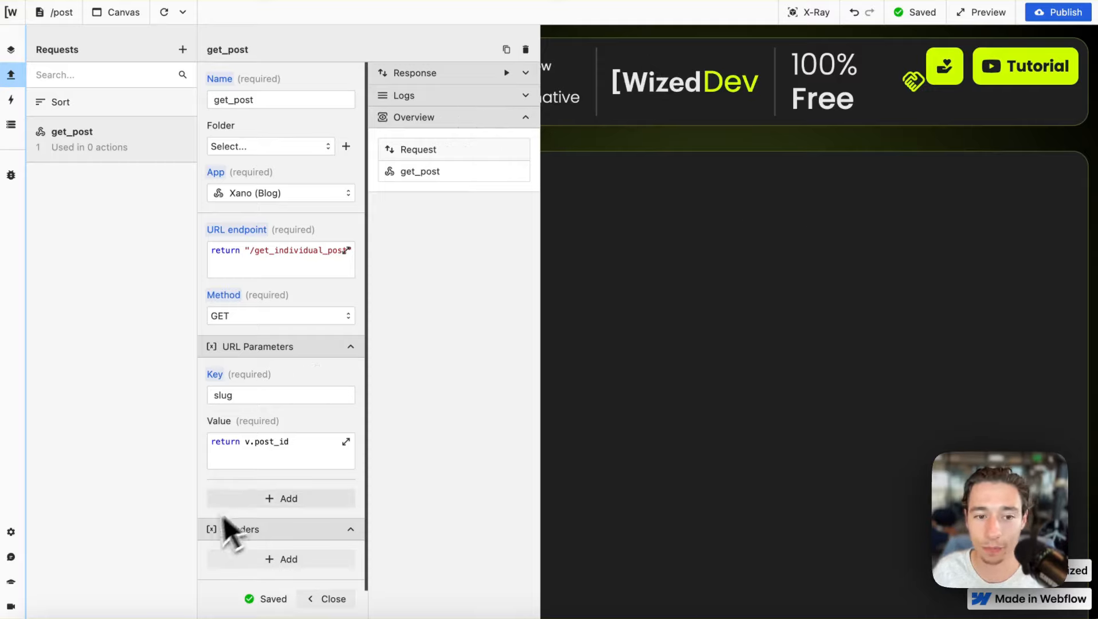
# - In the slug value function, comment out return v.post_id and add a return statement with an empty string on line 4
pyautogui.scroll(-2, 225, 526)
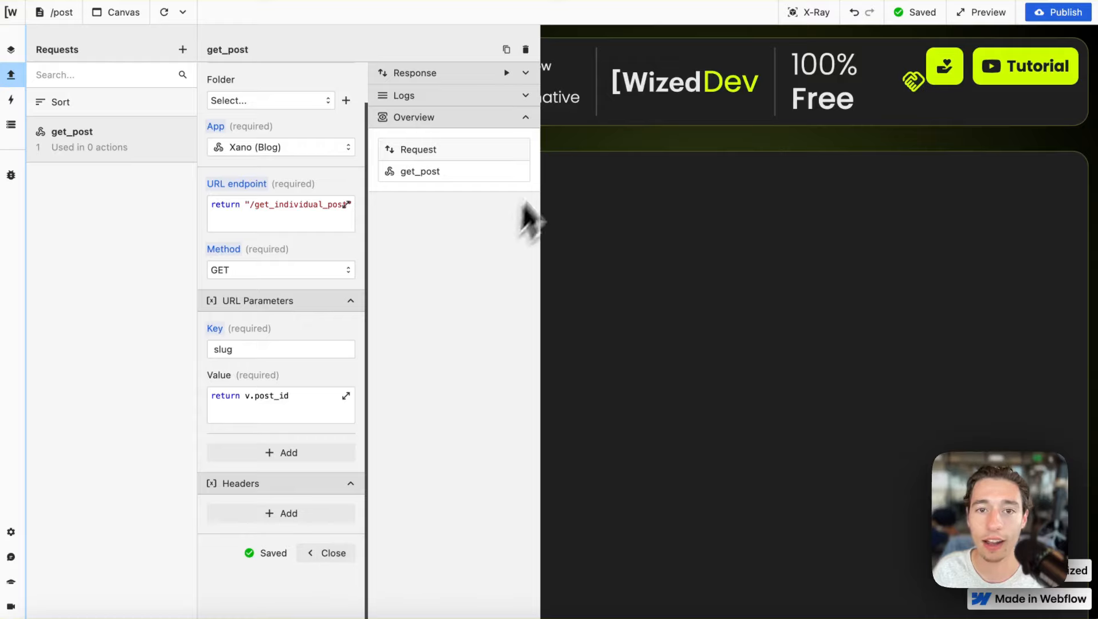
pyautogui.click(295, 404)
pyautogui.click(418, 209)
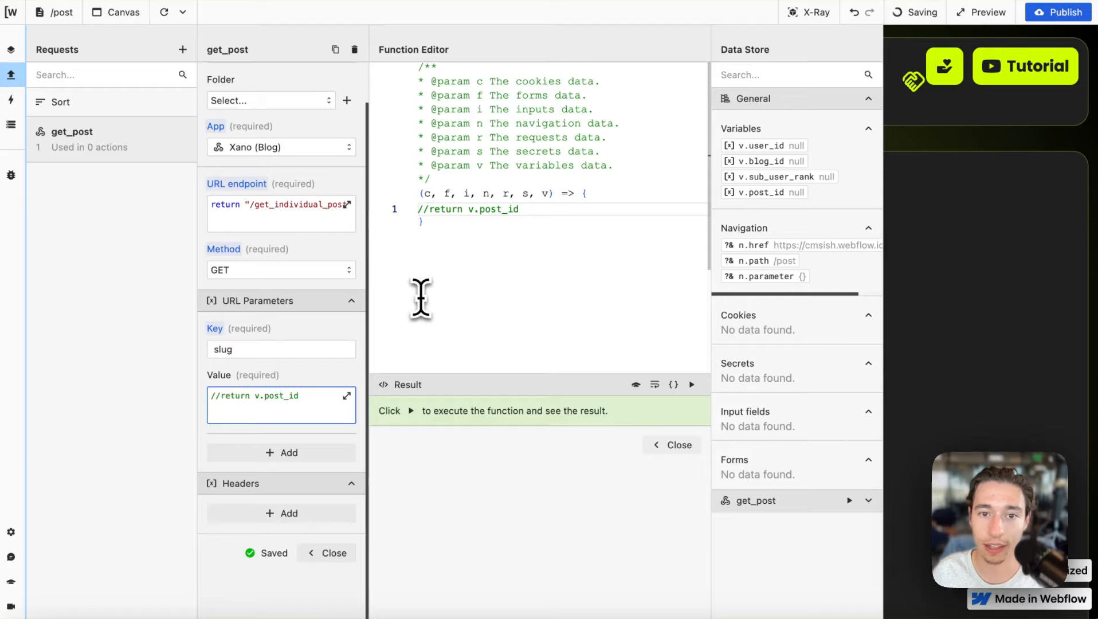
pyautogui.click(535, 214)
pyautogui.press('Return')
pyautogui.press('Return')
pyautogui.press('Return')
pyautogui.write('r')
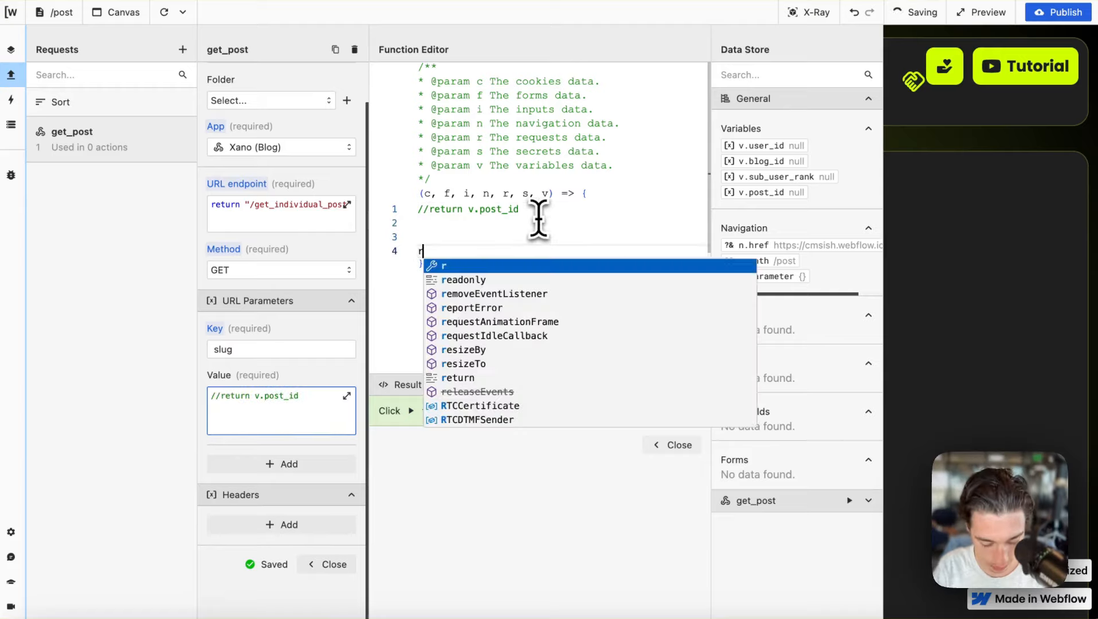
pyautogui.write('etur ')
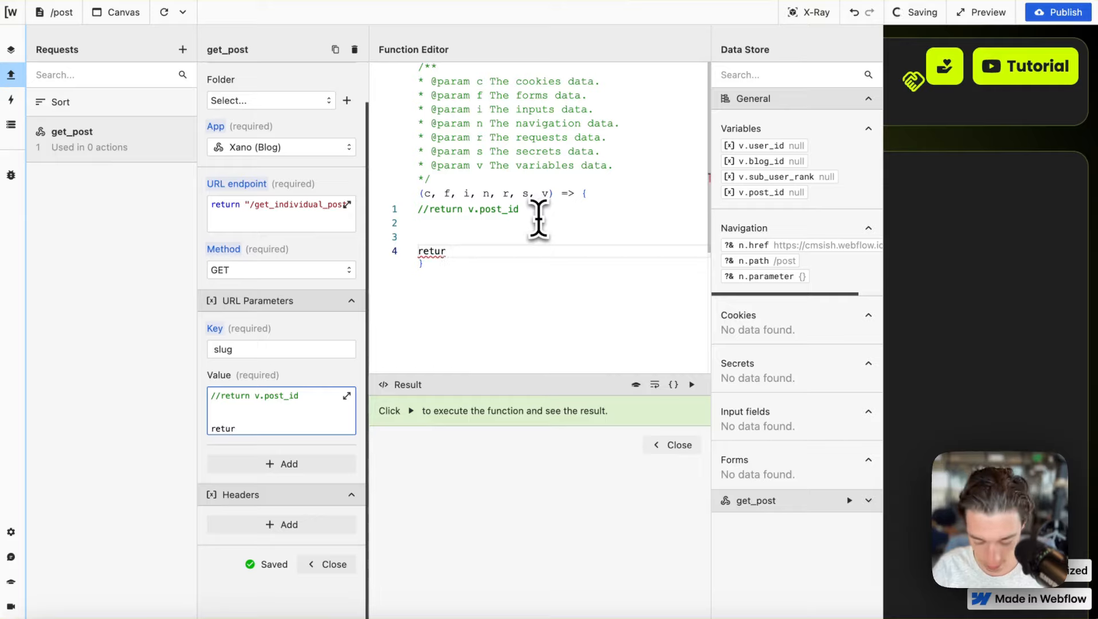
pyautogui.write('n "')
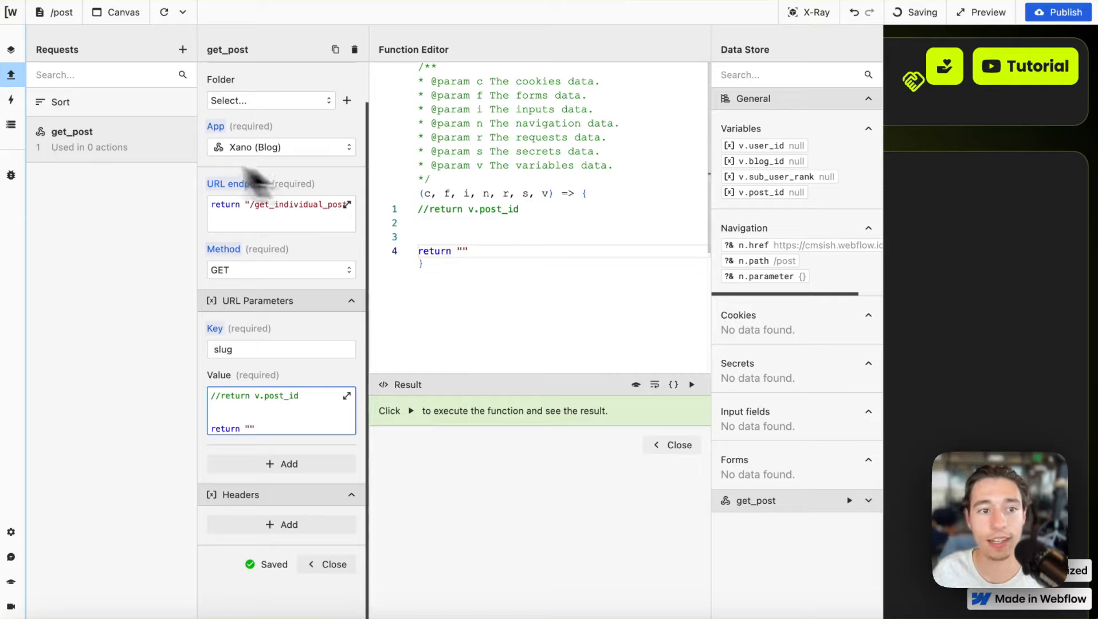
# - Switch to the sitemap_db table in Xano and copy the first record's slug, "idea-to-ai-saas"
pyautogui.moveTo(5, 321)
pyautogui.click(58, 306)
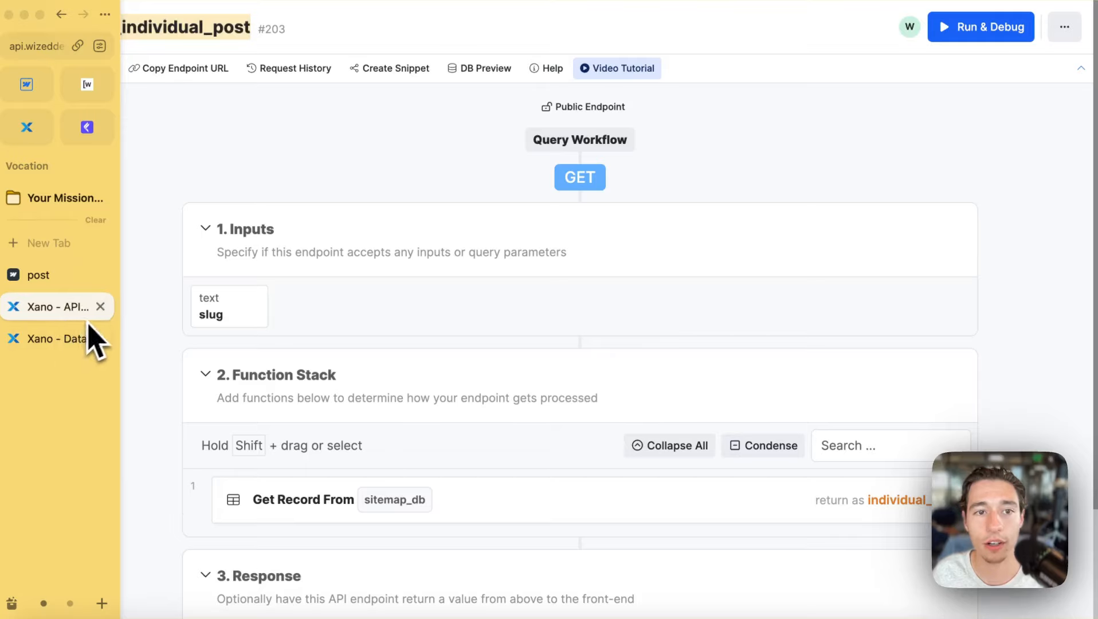
pyautogui.click(59, 338)
pyautogui.doubleClick(823, 146)
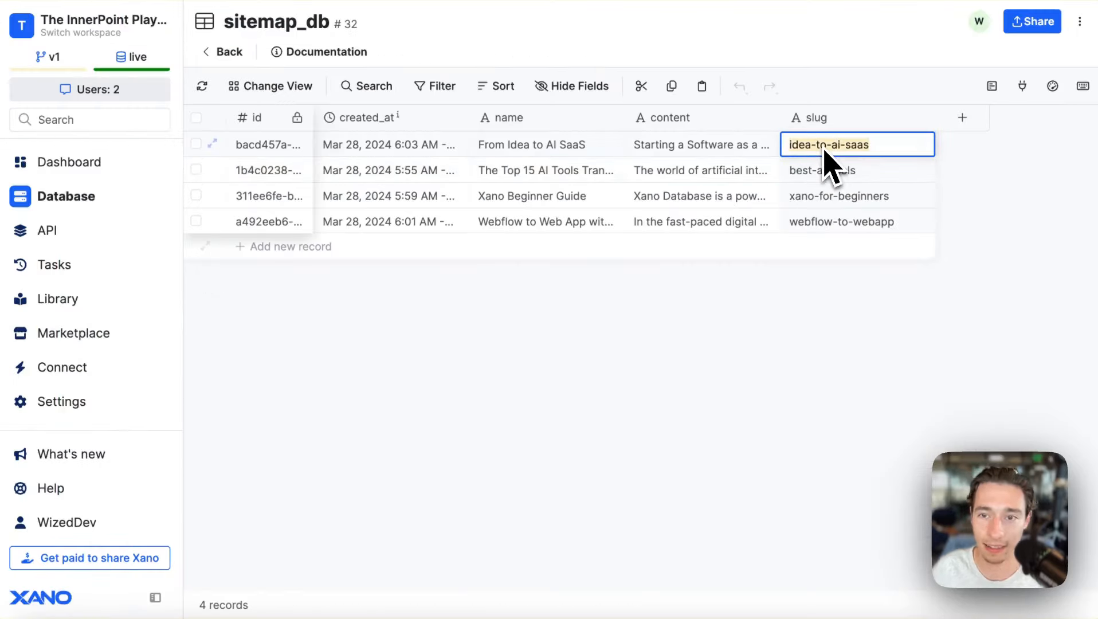
pyautogui.moveTo(5, 230)
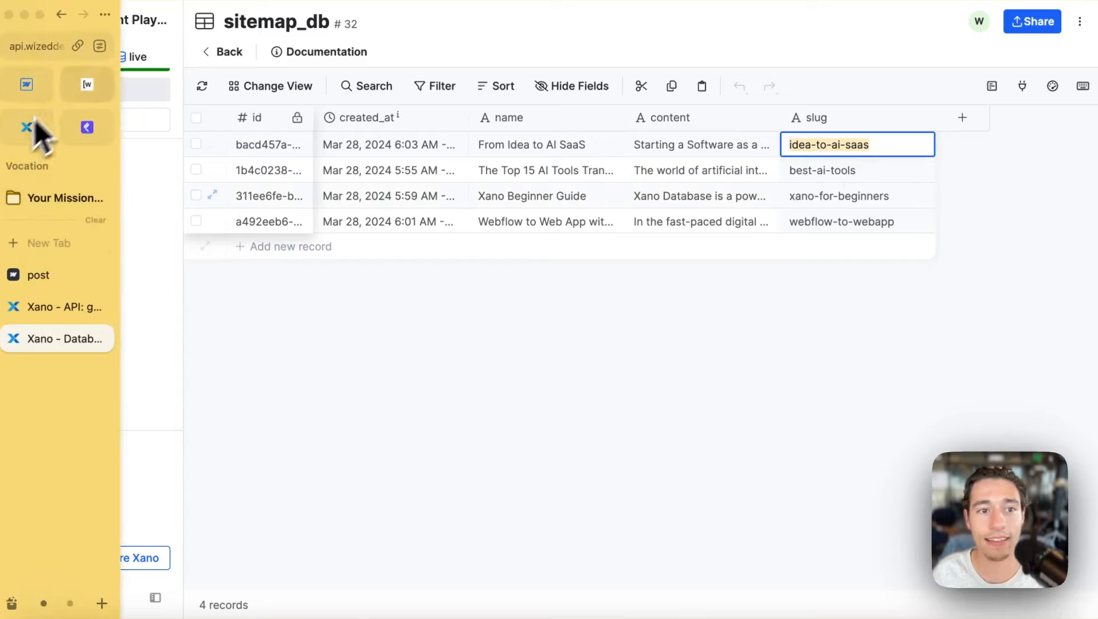
# - Switch back to Wized, make the get_post slug value function return "idea-to-ai-saas" on line 4, and run the function
pyautogui.click(52, 276)
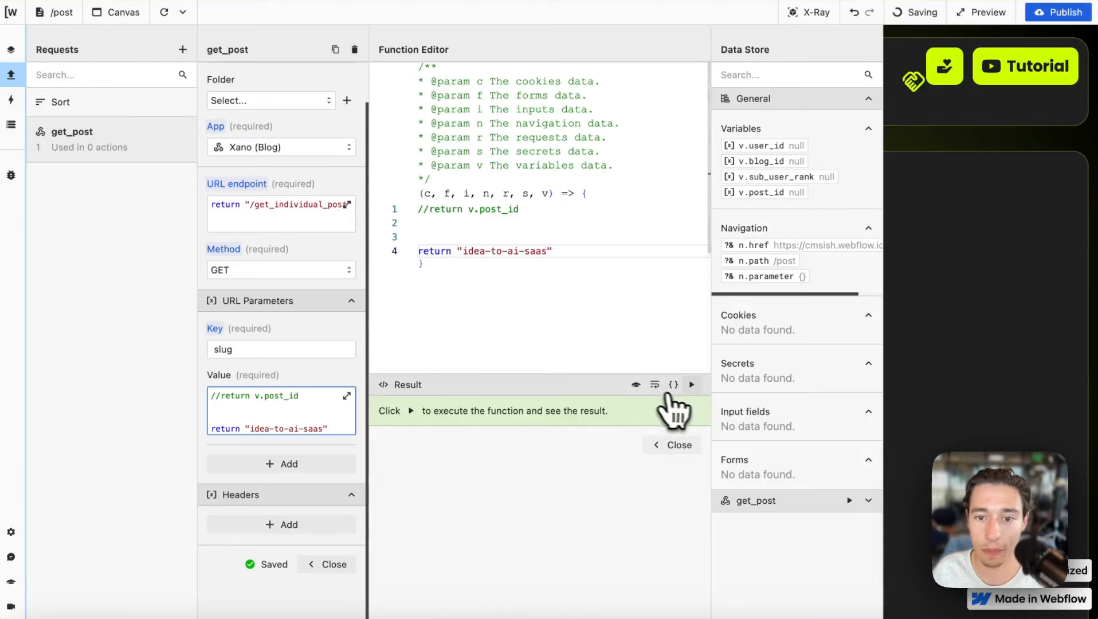
pyautogui.click(692, 384)
pyautogui.click(670, 443)
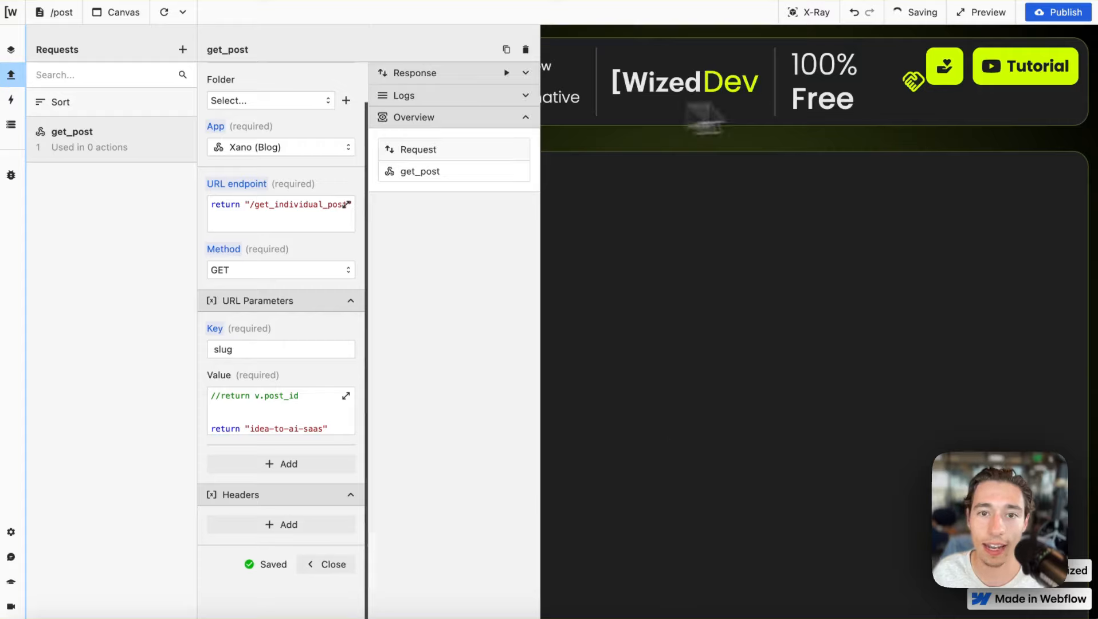
# - Run the get_post request, examine its response data, and close the request settings
pyautogui.click(534, 74)
pyautogui.click(506, 73)
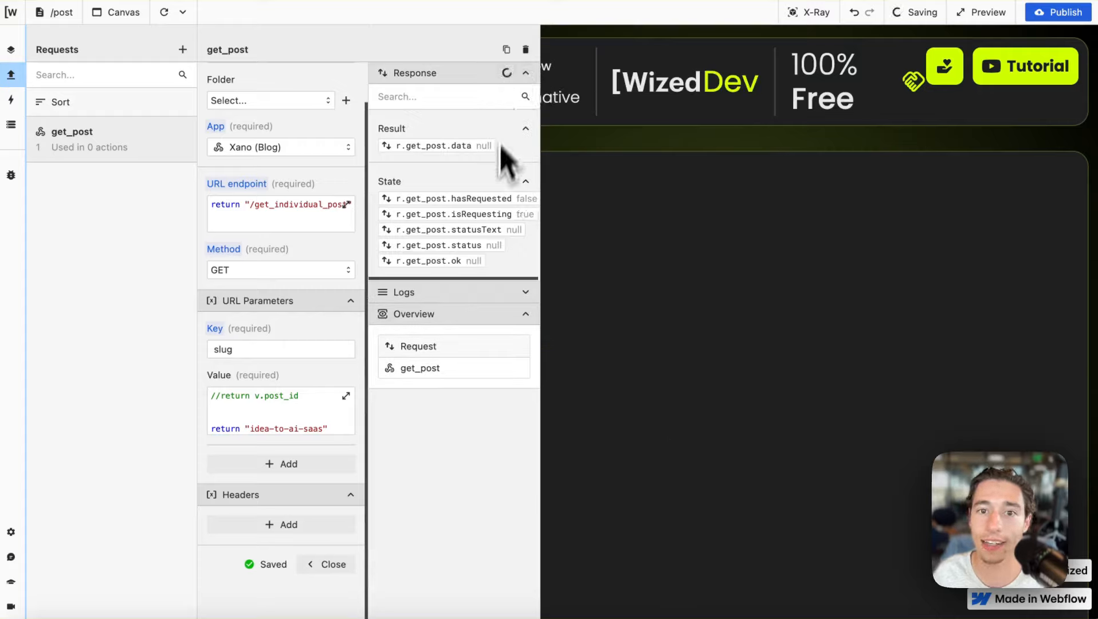
pyautogui.hscroll(3, 470, 221)
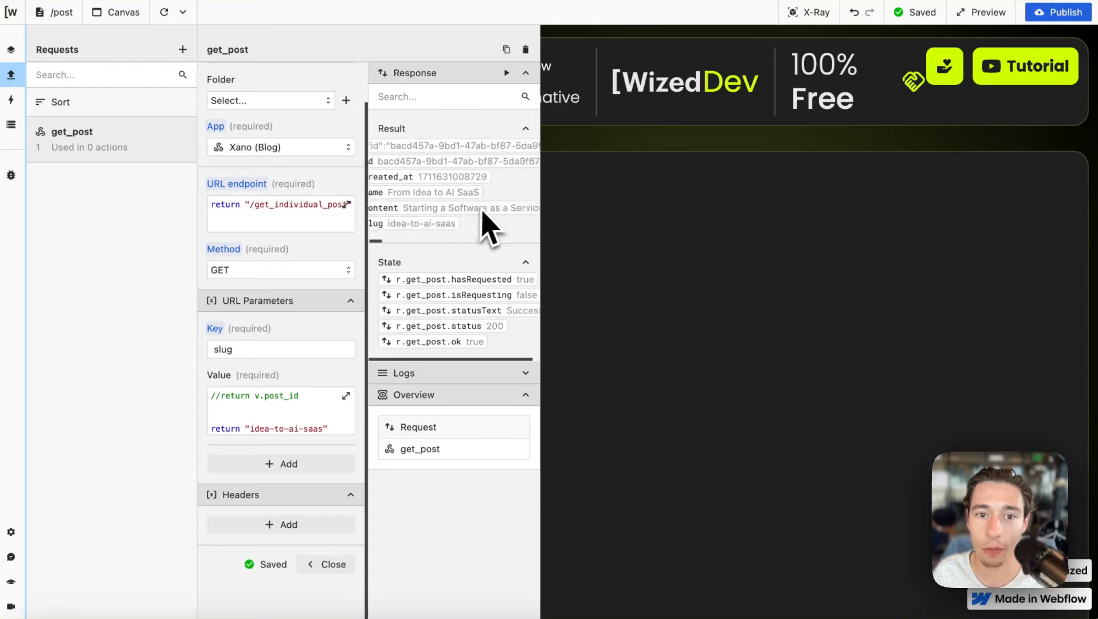
pyautogui.click(334, 564)
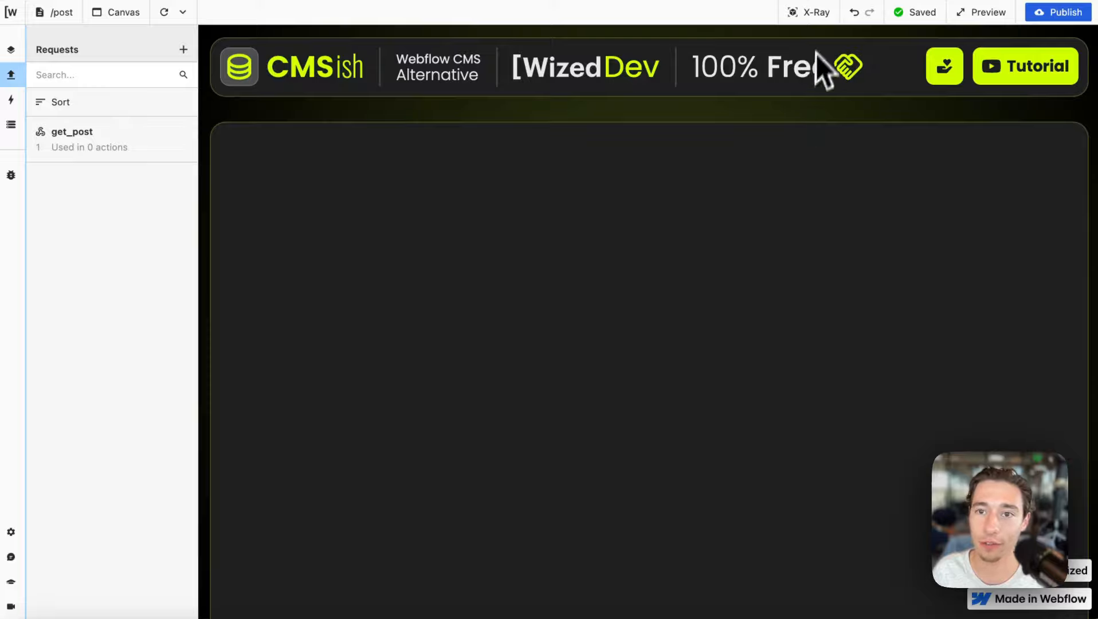
# - Use X-Ray to create an action for the postContent element with the Set text setting and Html as the text type
pyautogui.click(808, 16)
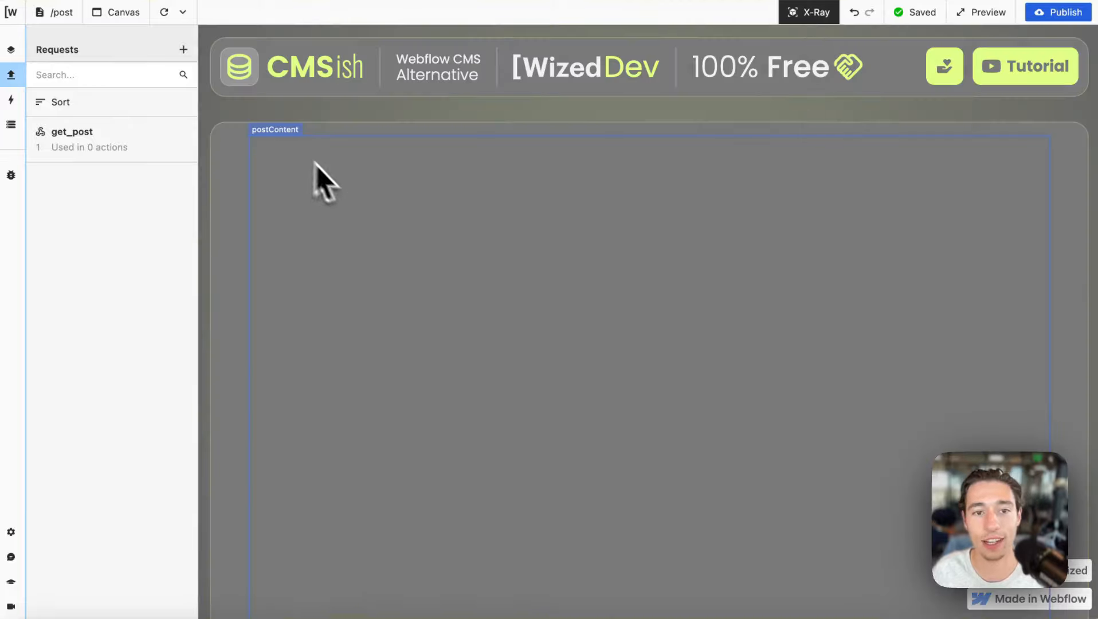
pyautogui.click(808, 16)
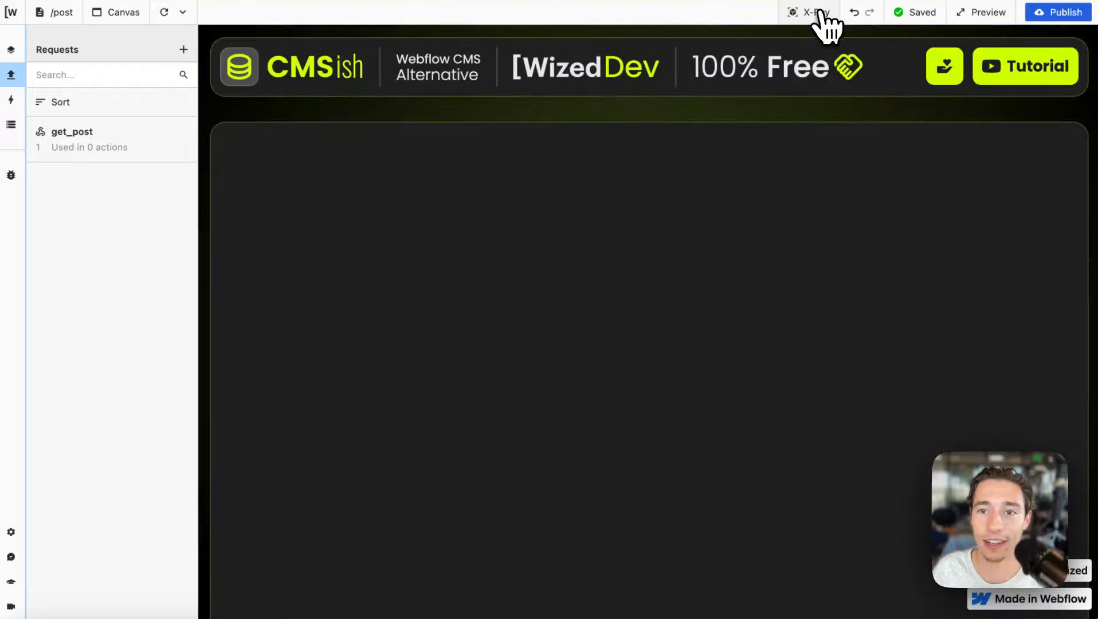
pyautogui.click(808, 16)
pyautogui.click(284, 131)
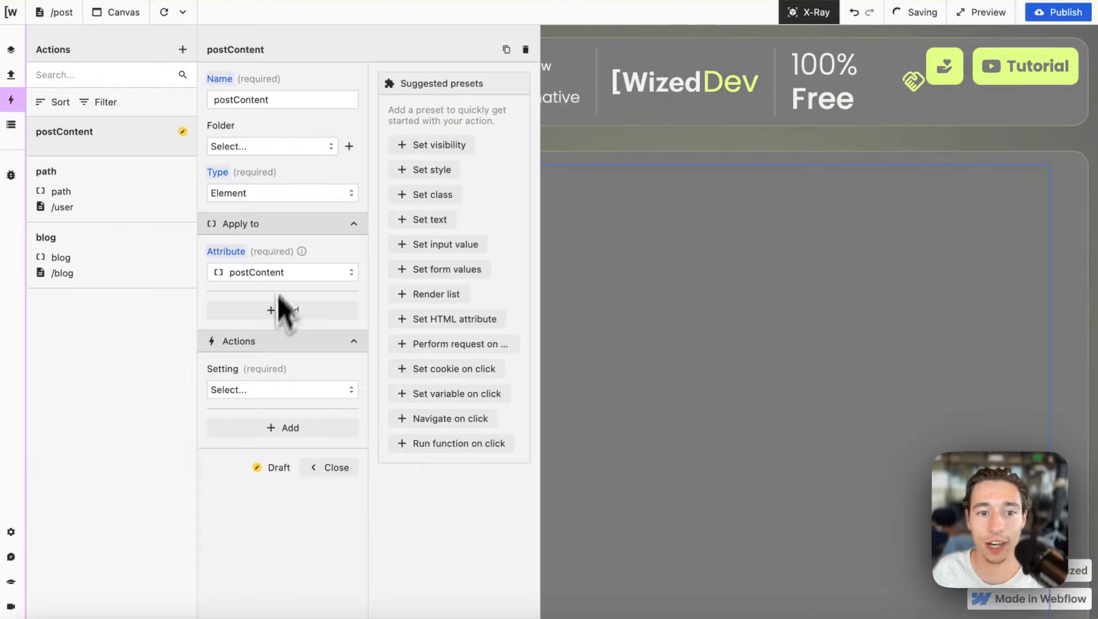
pyautogui.click(253, 390)
pyautogui.scroll(-1, 255, 452)
pyautogui.click(257, 494)
pyautogui.click(262, 436)
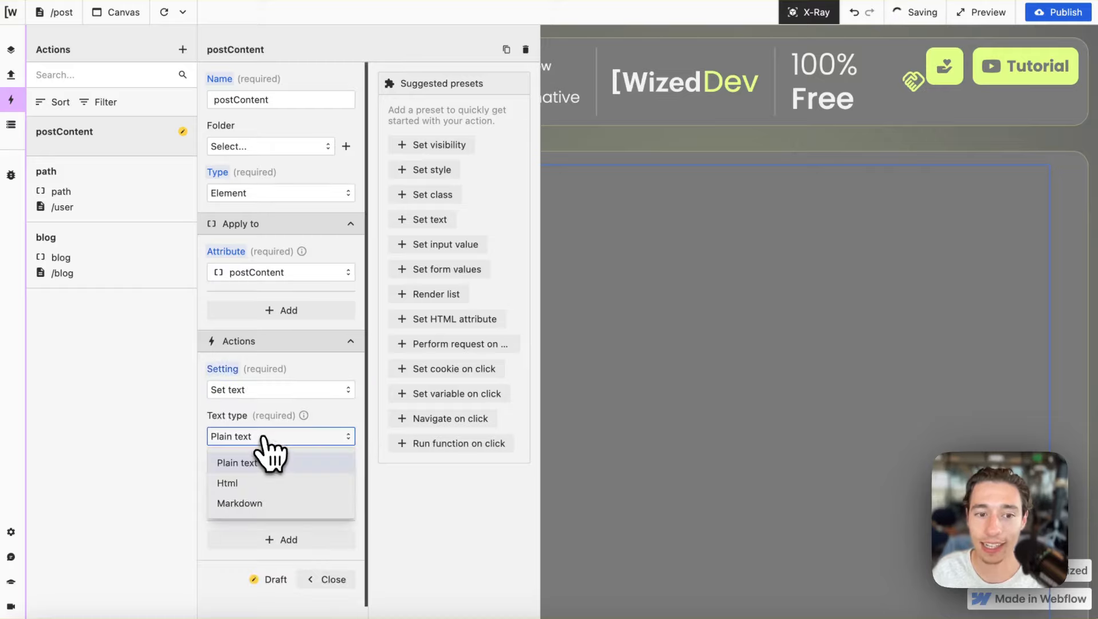
pyautogui.click(249, 484)
# - Set the postContent text value to return r.get_post.data.content from the request result, and run the function
pyautogui.click(249, 488)
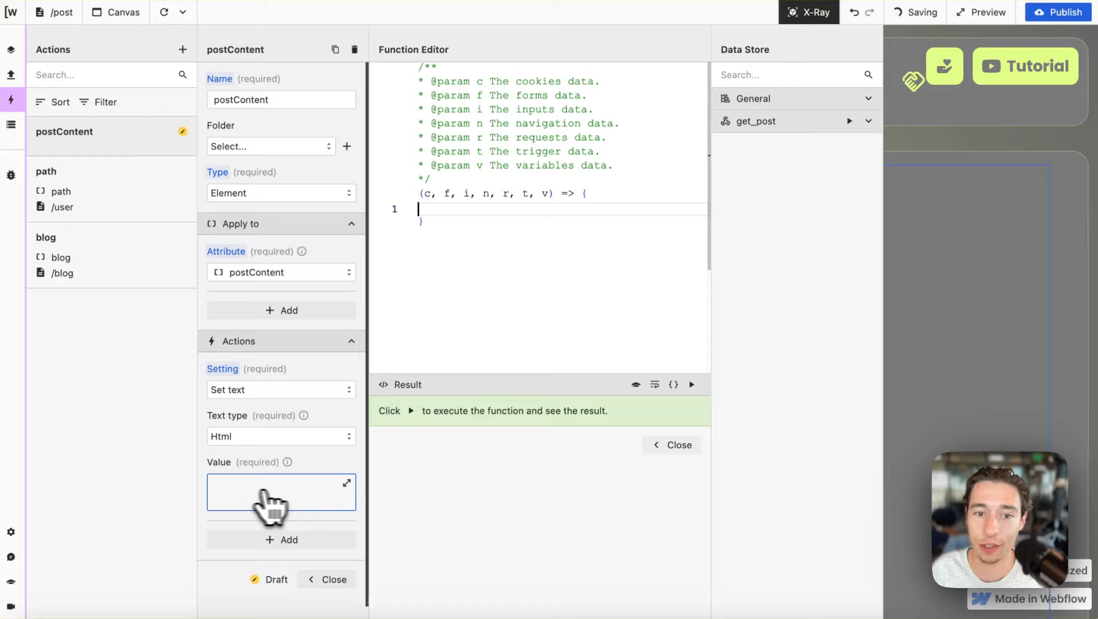
pyautogui.write('return')
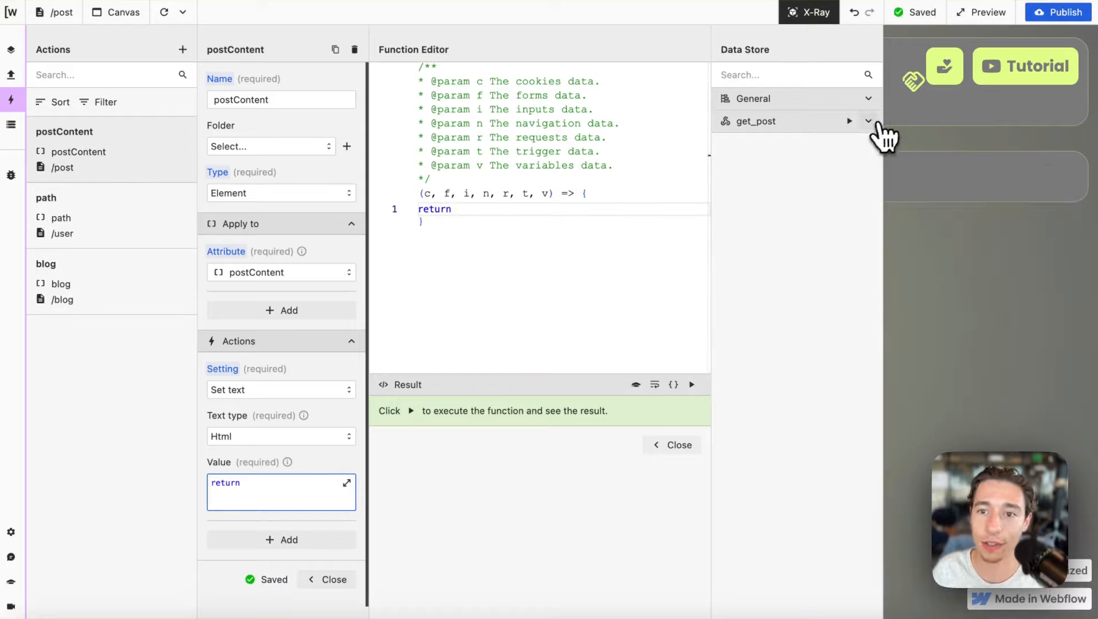
pyautogui.click(876, 124)
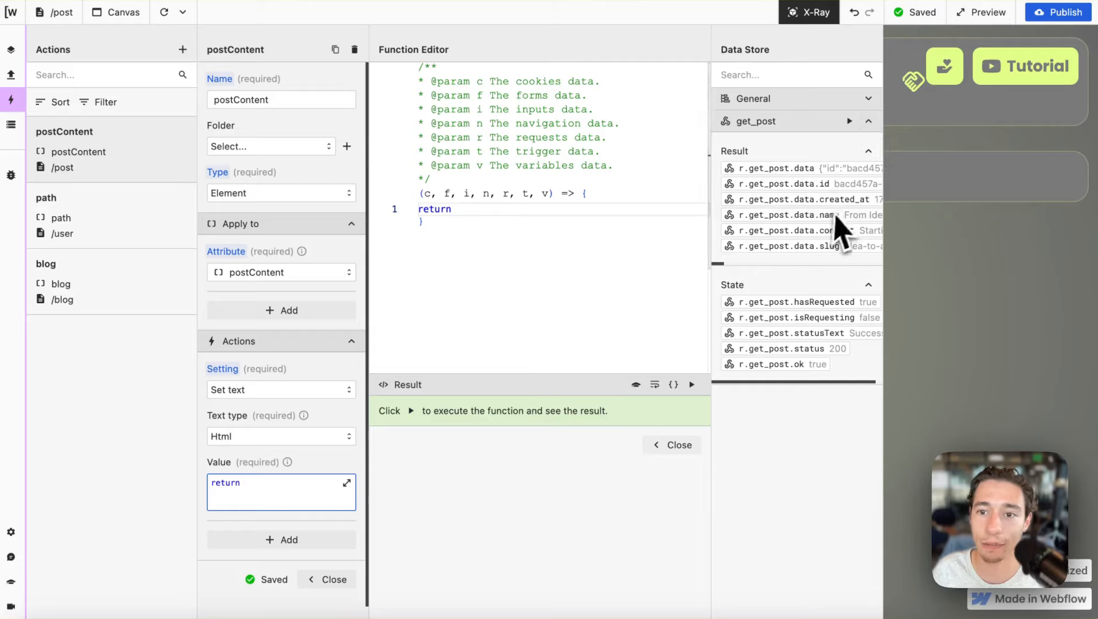
pyautogui.hscroll(3, 834, 233)
pyautogui.hscroll(-2, 813, 235)
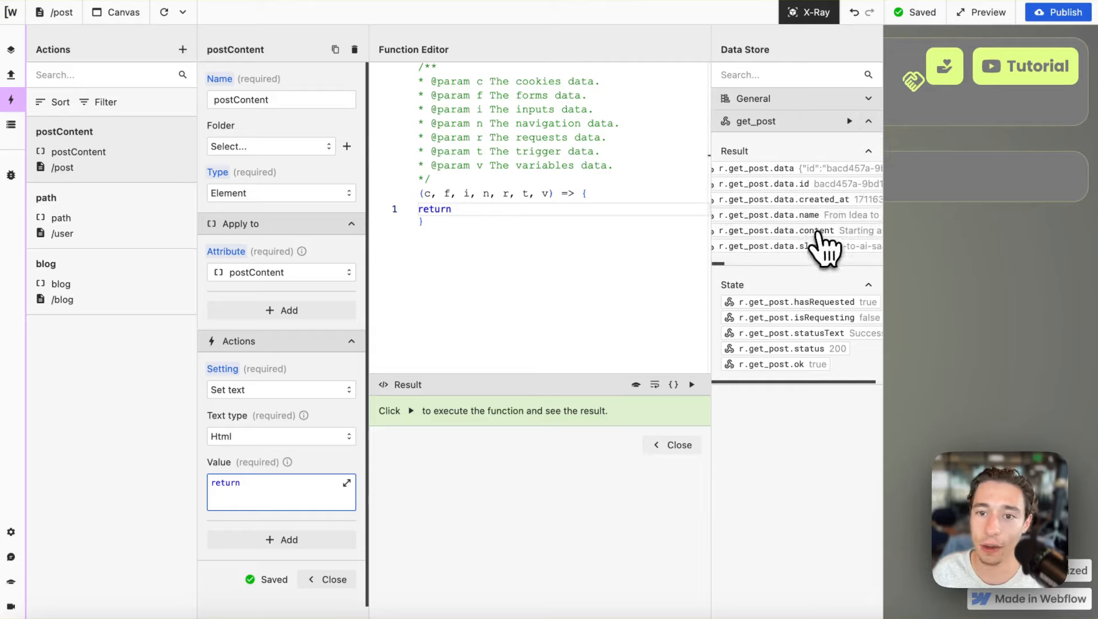
pyautogui.hscroll(2, 842, 231)
pyautogui.click(843, 231)
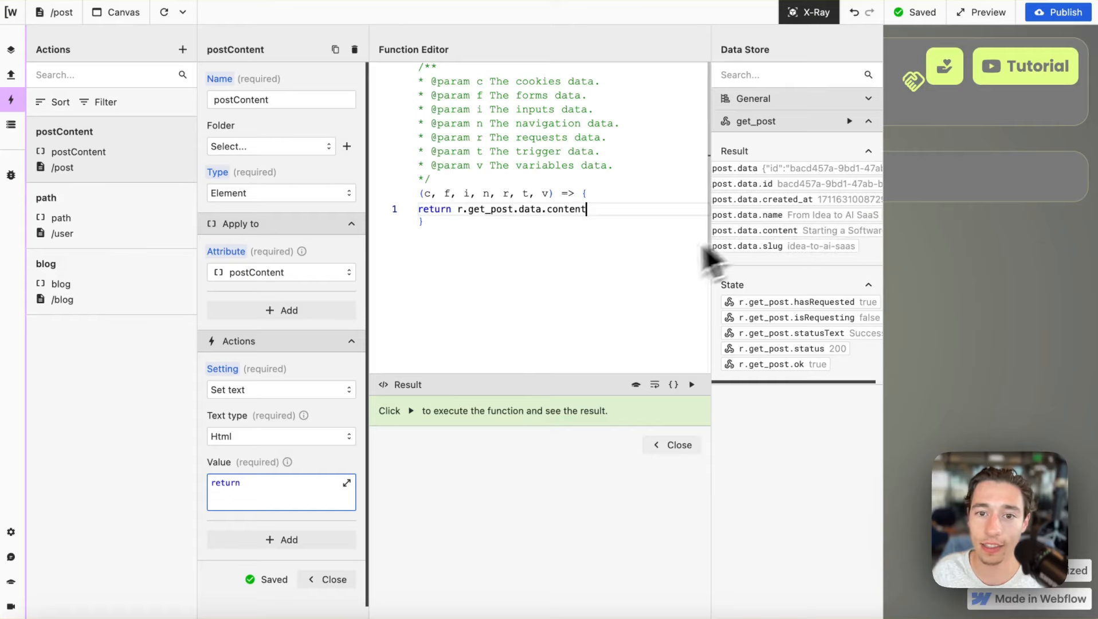
pyautogui.click(691, 384)
pyautogui.click(664, 564)
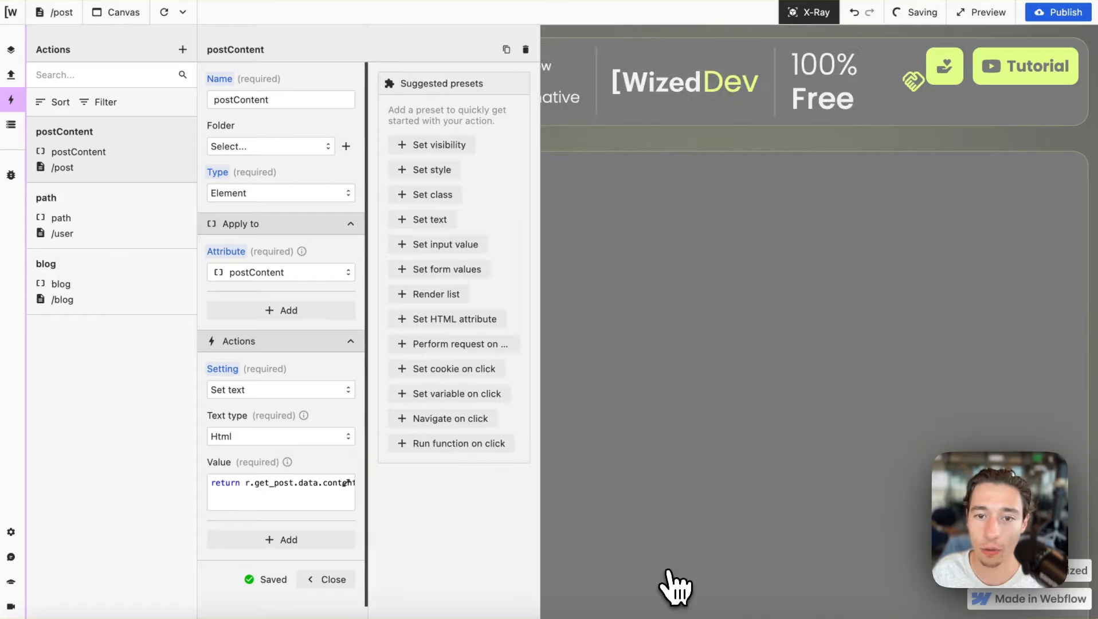
# - Change the postContent action's text type to Markdown, and reload the page canvas with X-Ray turned off
pyautogui.click(297, 437)
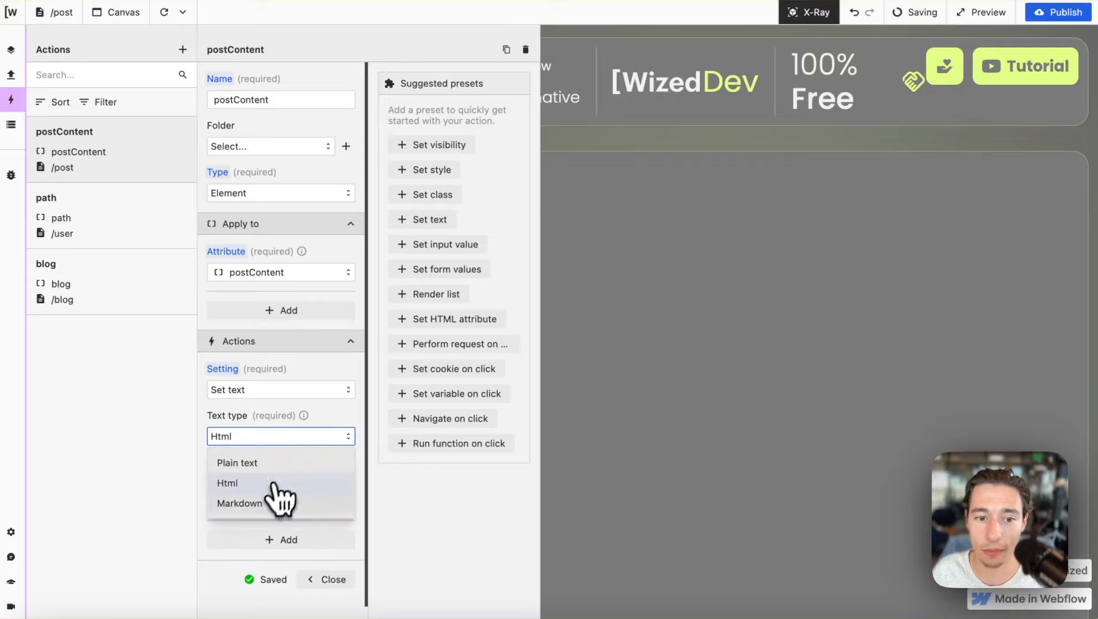
pyautogui.click(276, 501)
pyautogui.scroll(-2, 292, 505)
pyautogui.click(318, 525)
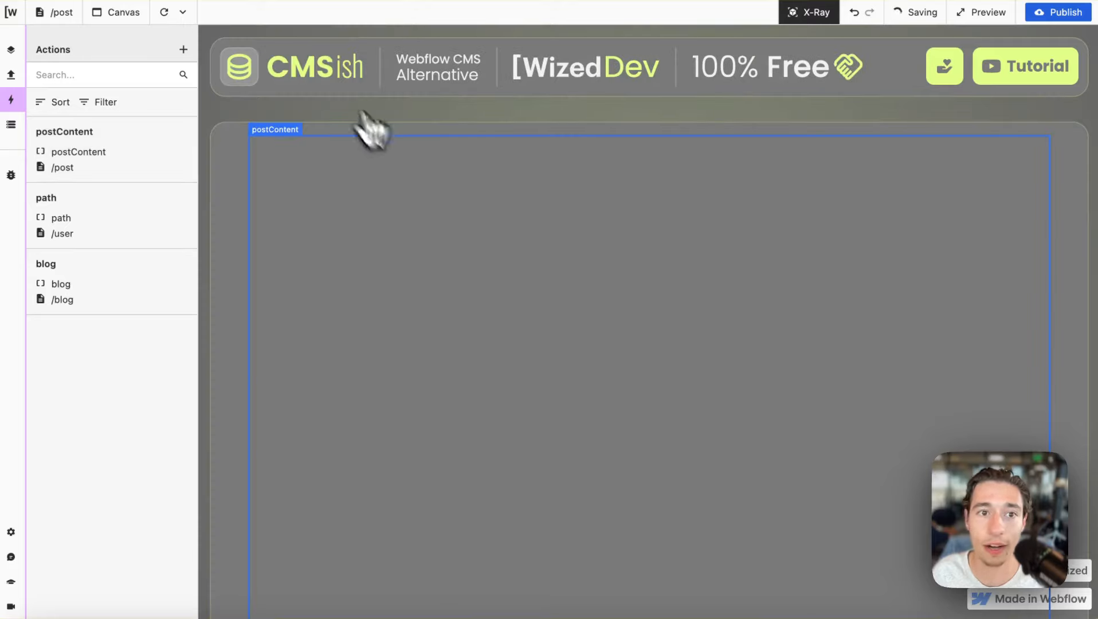
pyautogui.click(833, 12)
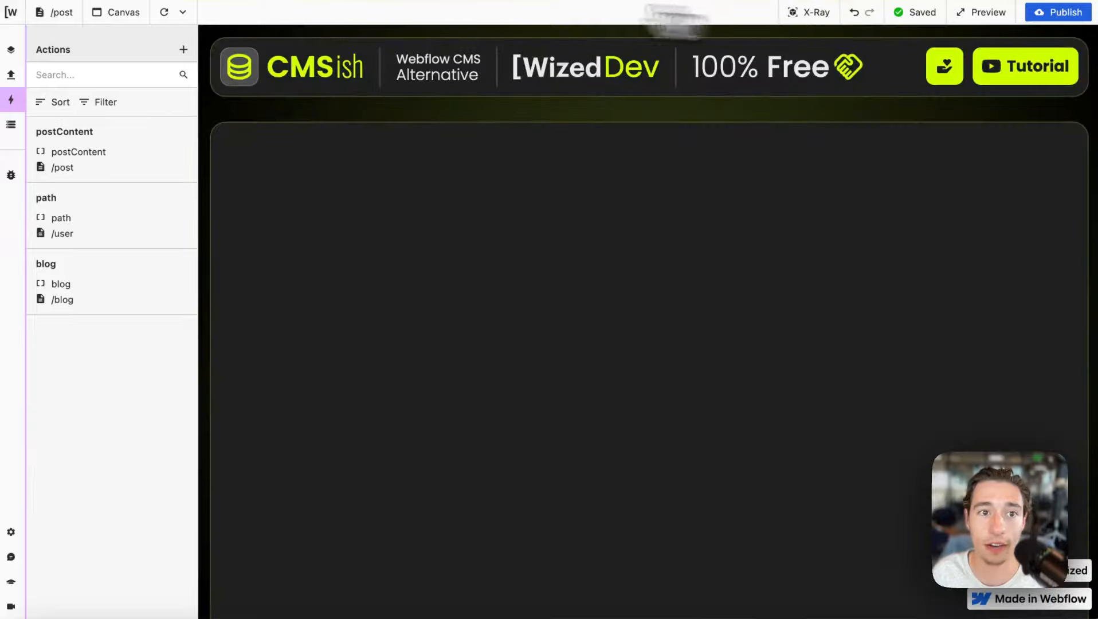
pyautogui.click(166, 12)
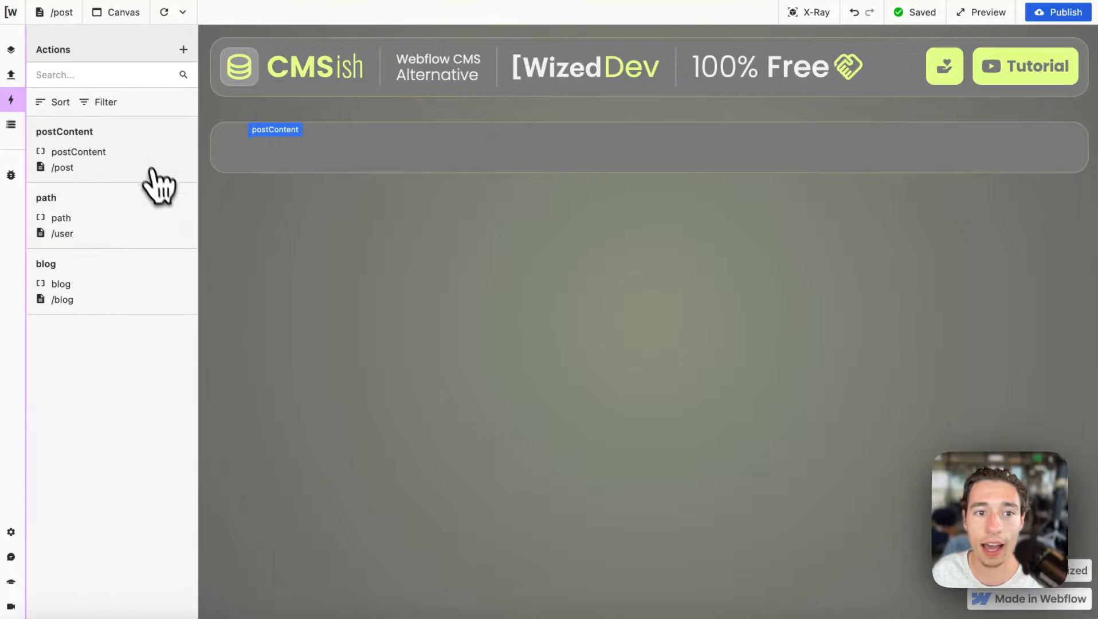
# - Reopen the postContent action, run its value function, and execute the get_post request again from the Data Store
pyautogui.click(142, 176)
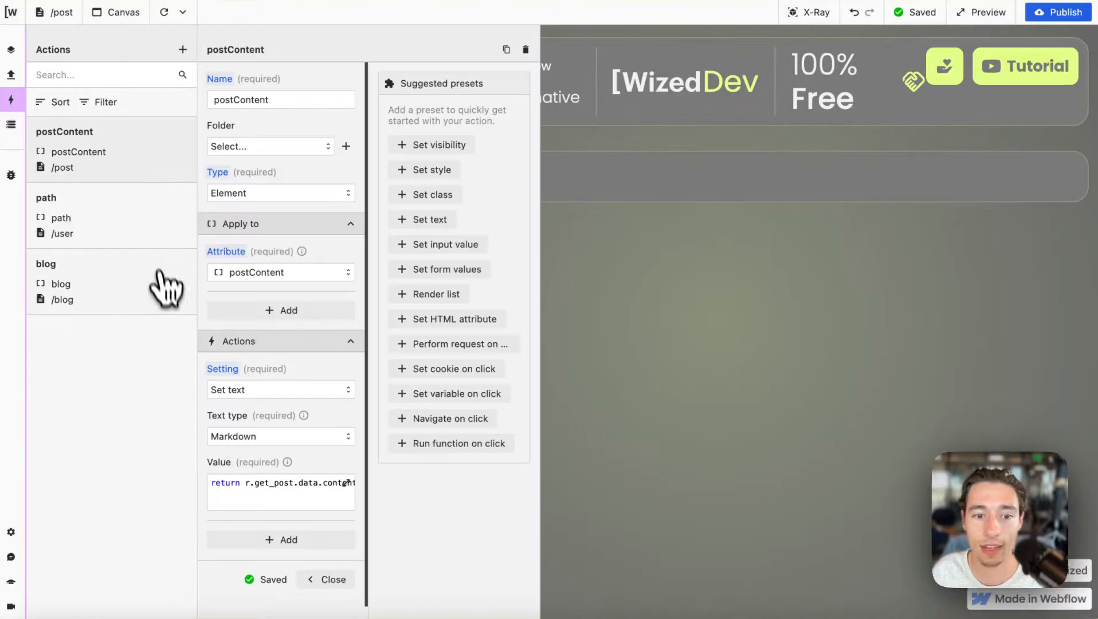
pyautogui.click(138, 212)
pyautogui.click(142, 167)
pyautogui.click(337, 484)
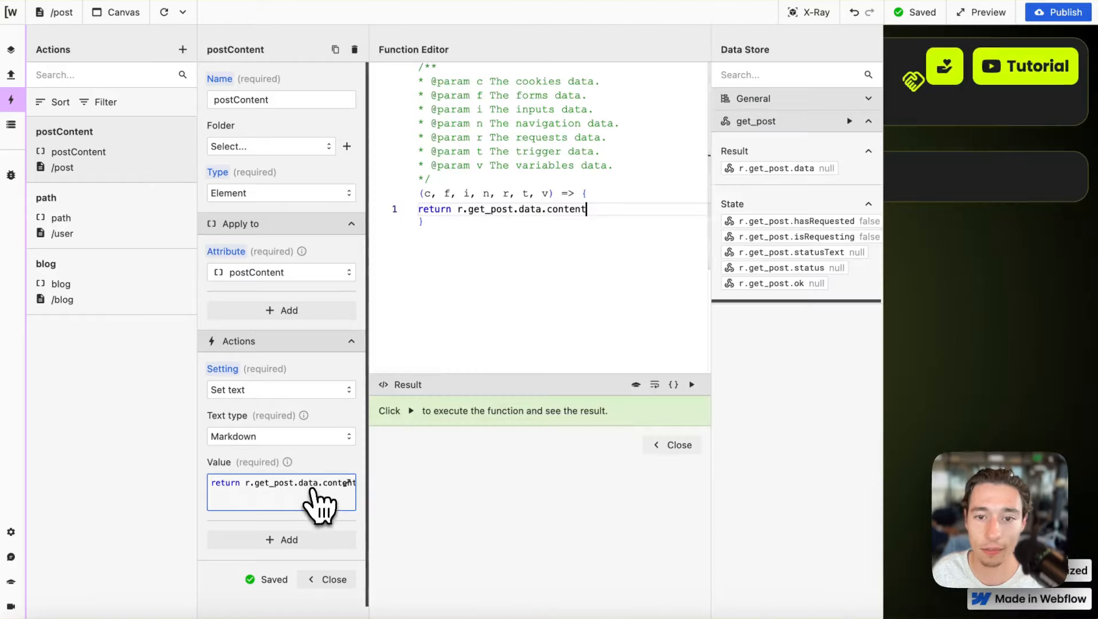
pyautogui.click(692, 384)
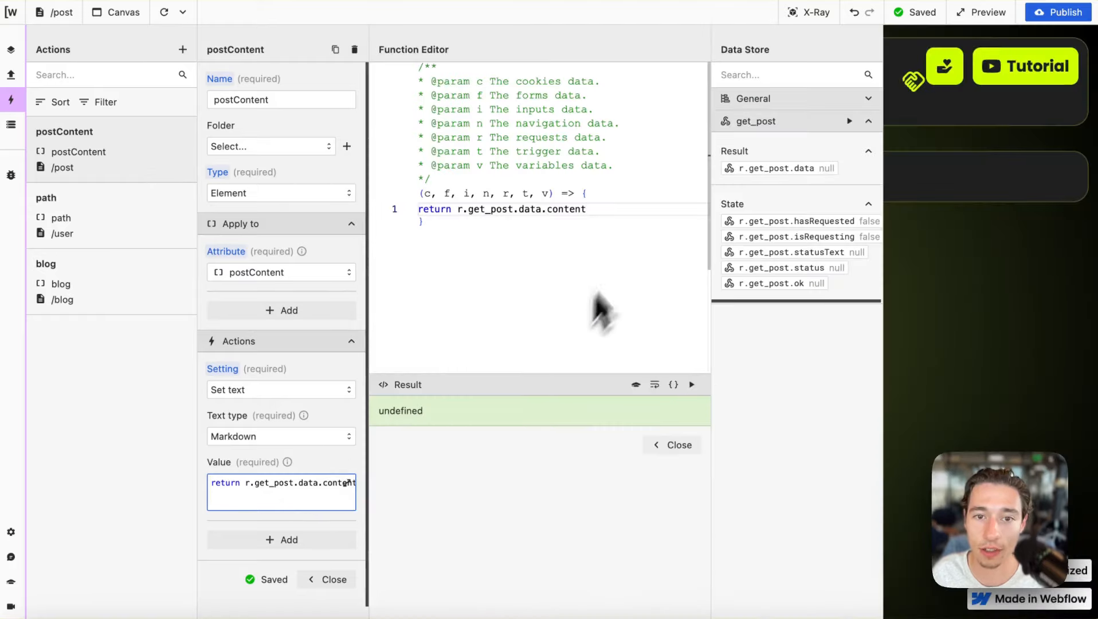
pyautogui.click(850, 122)
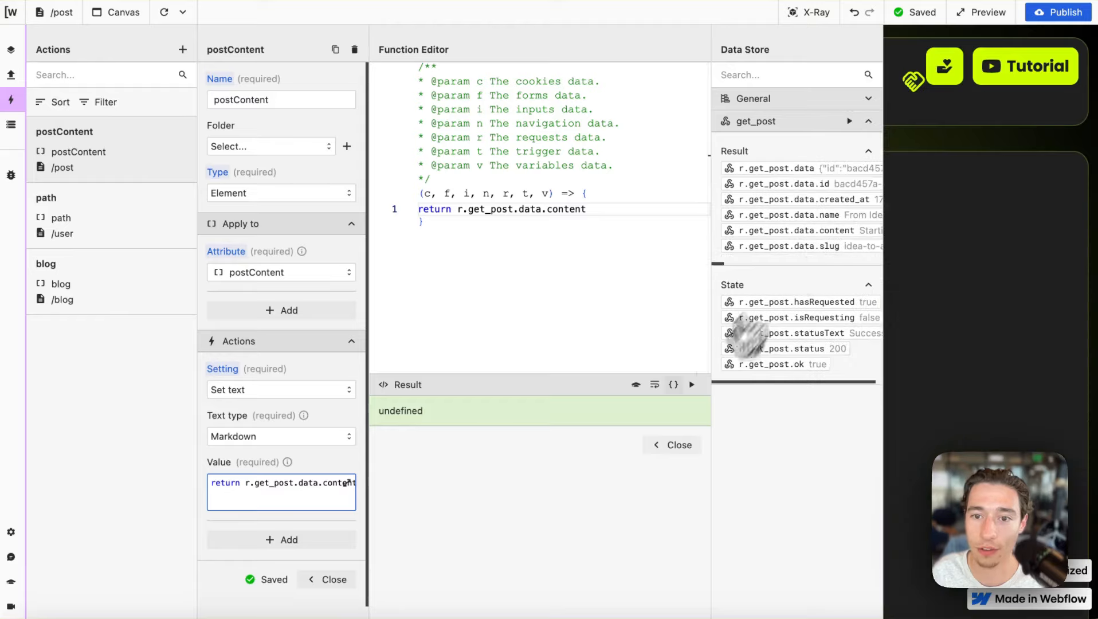
pyautogui.click(659, 446)
pyautogui.scroll(-2, 313, 456)
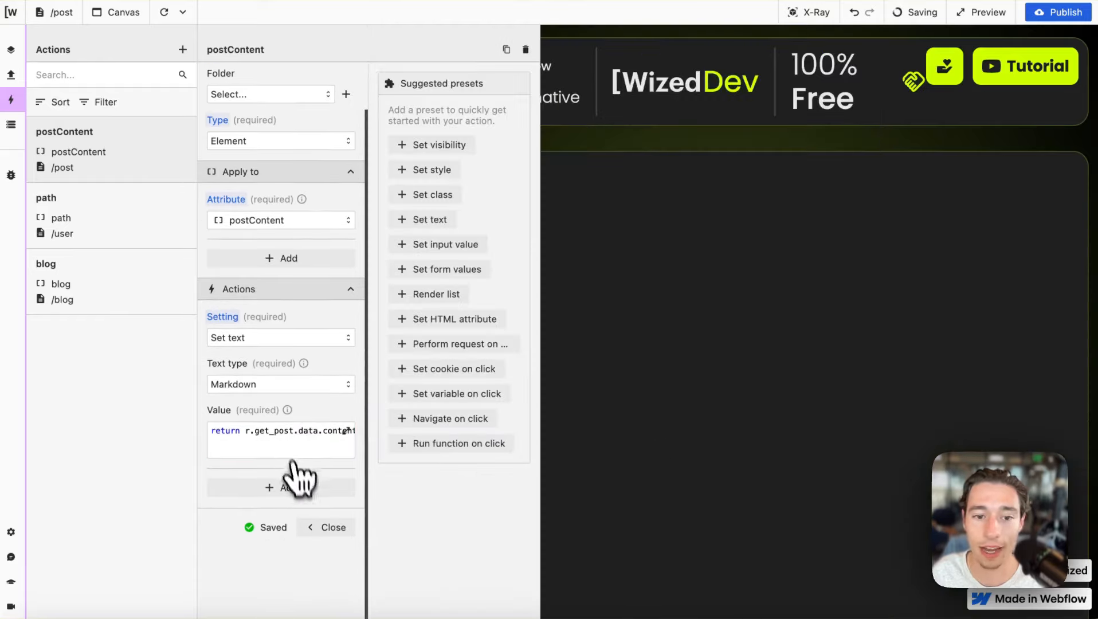
pyautogui.click(324, 528)
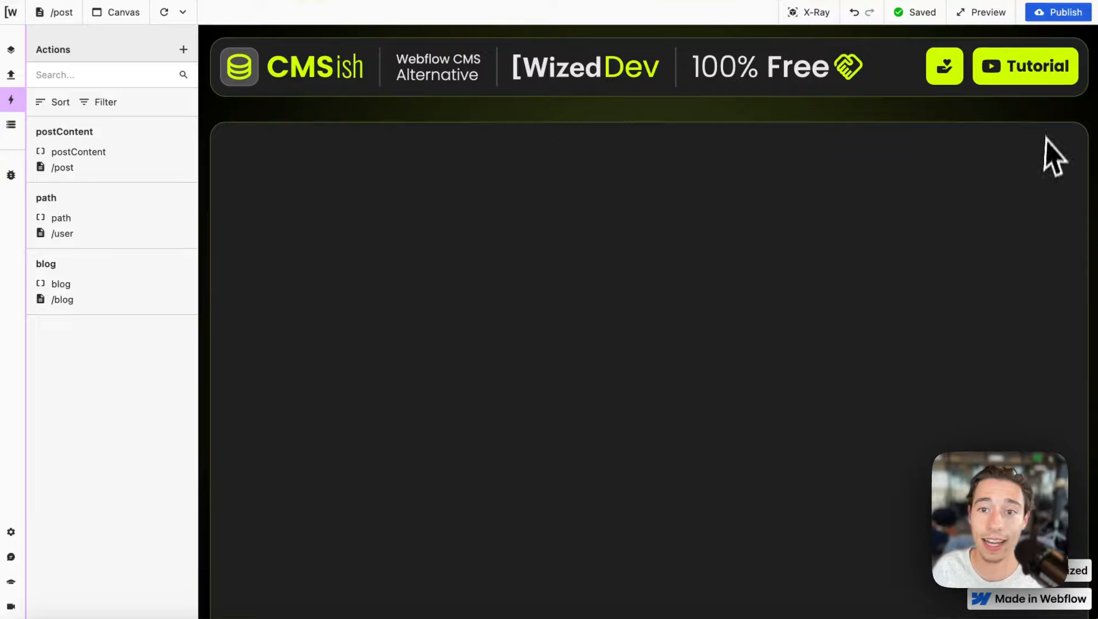
# - Switch to Webflow, dismiss the publish dialog, check the classes on the rich-text element, and return to Wized
pyautogui.click(24, 90)
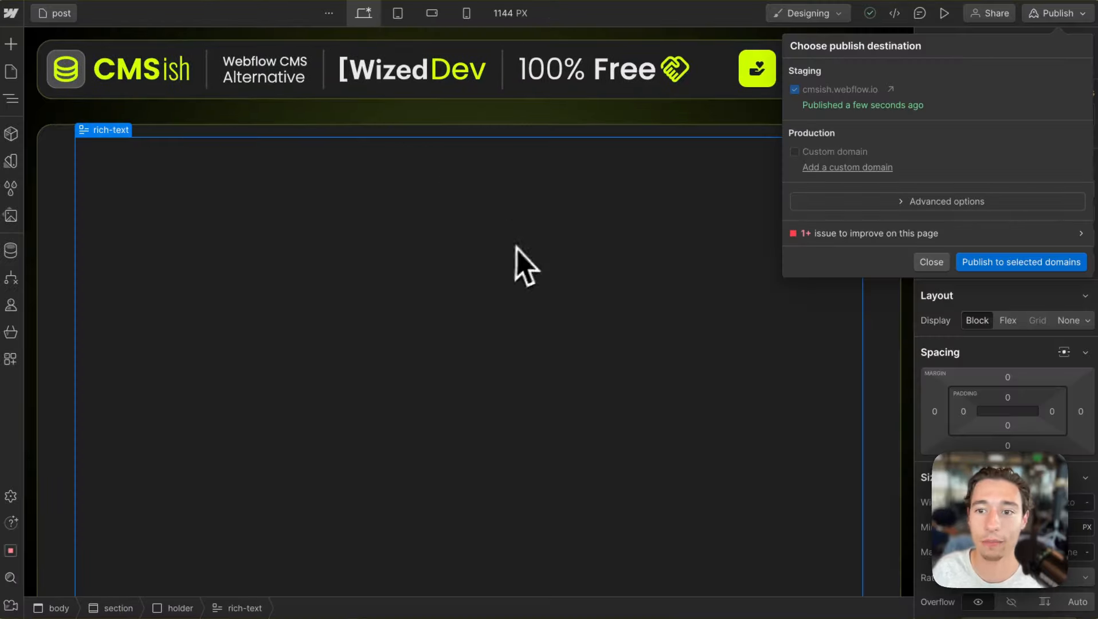
pyautogui.click(931, 261)
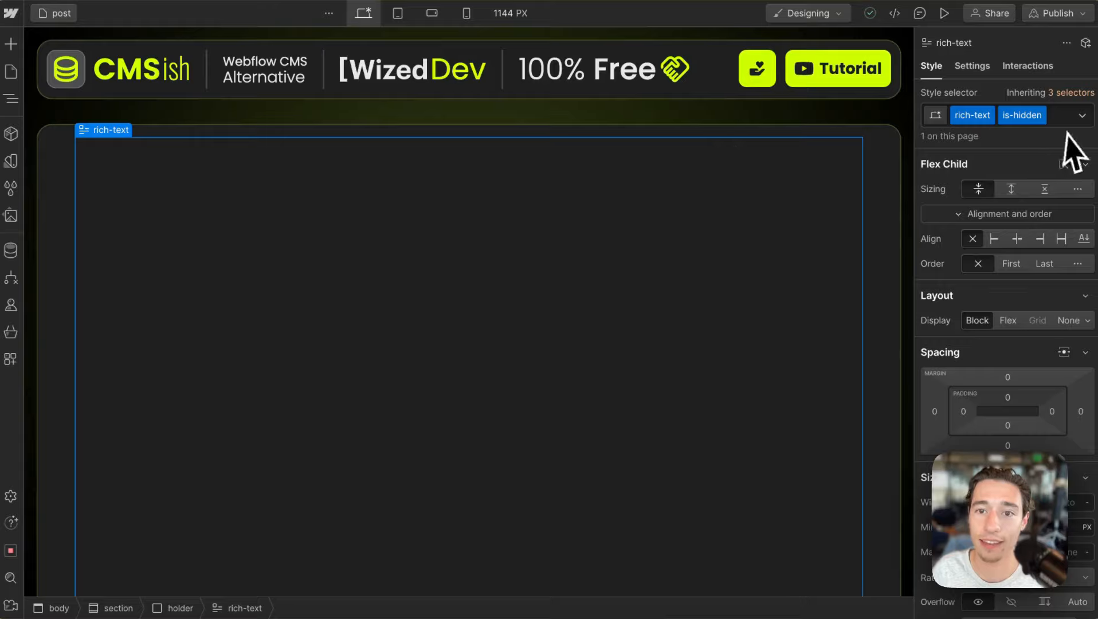
pyautogui.moveTo(47, 117)
pyautogui.click(89, 84)
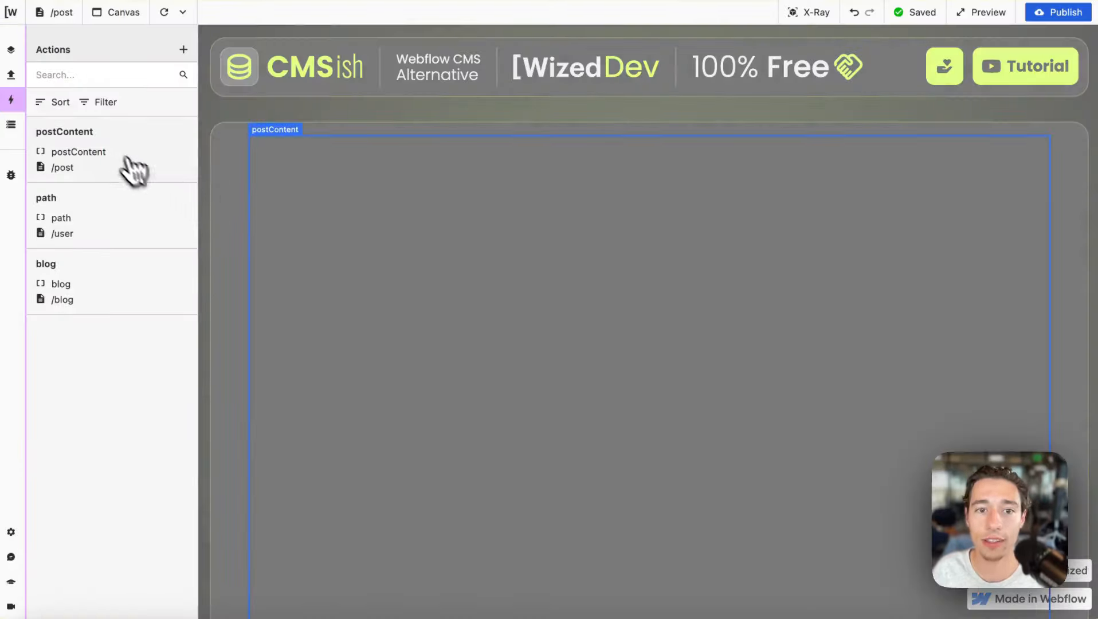
# - Add a Set class setting to the postContent action with the class name is-hidden
pyautogui.click(133, 166)
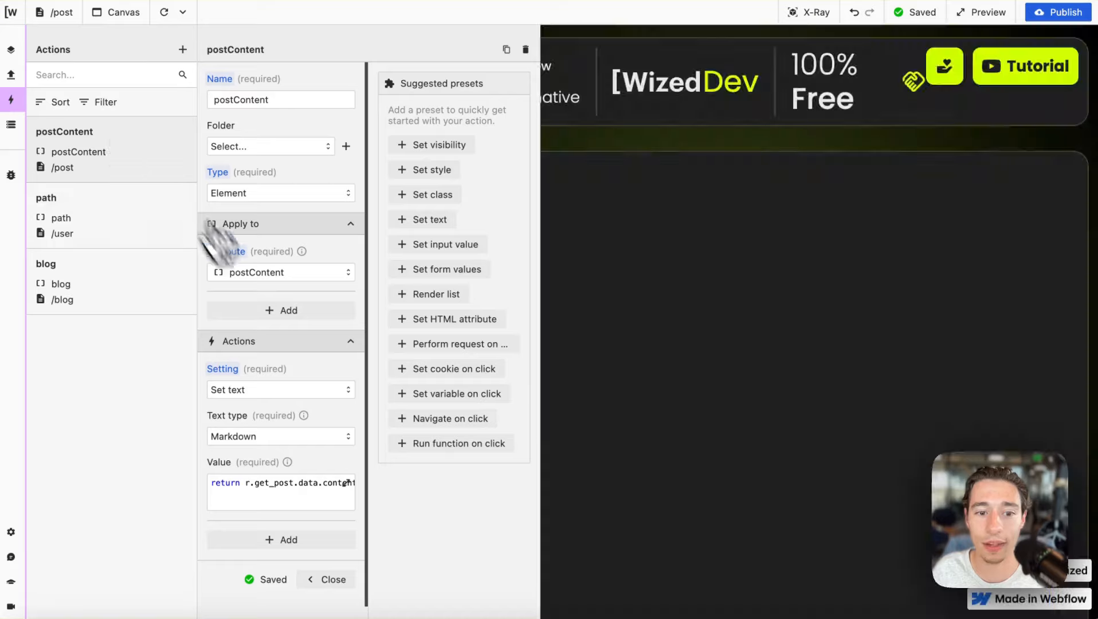
pyautogui.click(281, 485)
pyautogui.click(277, 503)
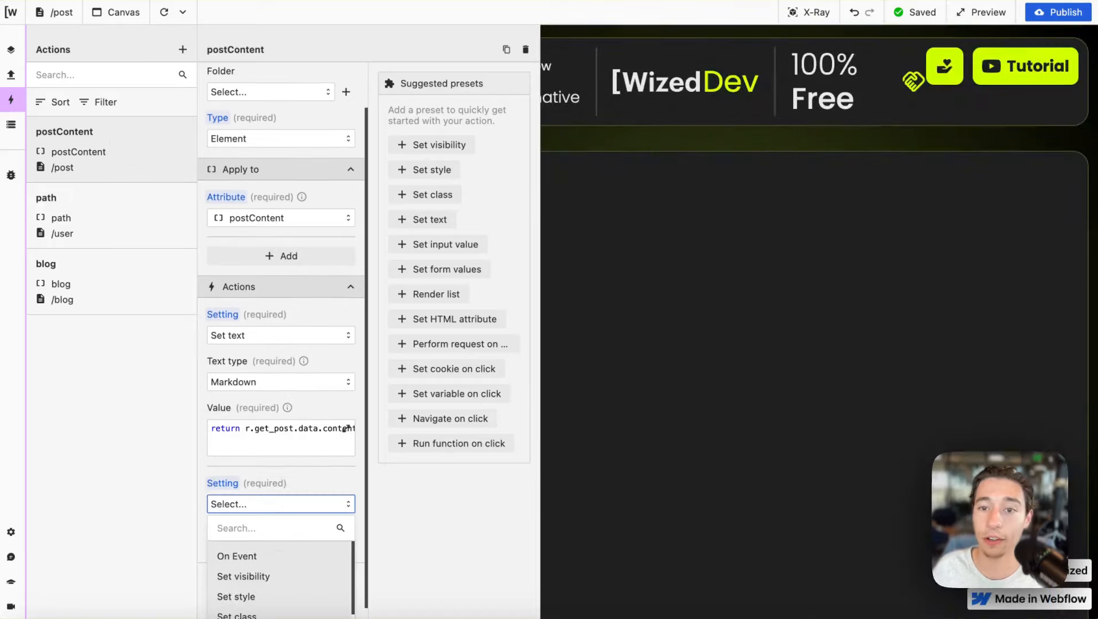
pyautogui.scroll(-1, 283, 500)
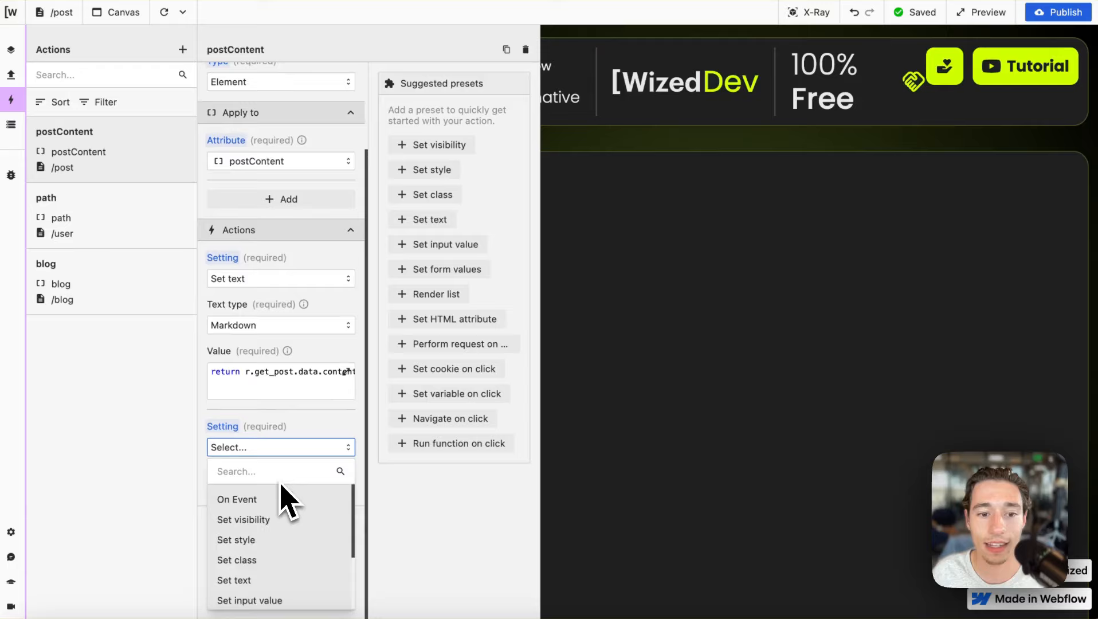
pyautogui.click(258, 562)
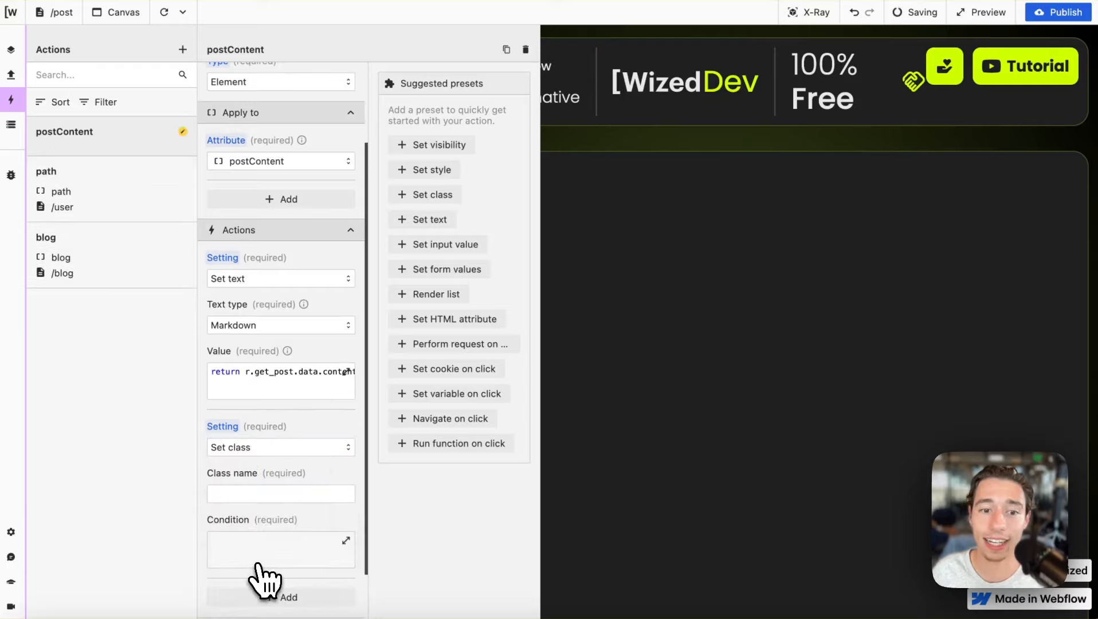
pyautogui.click(247, 495)
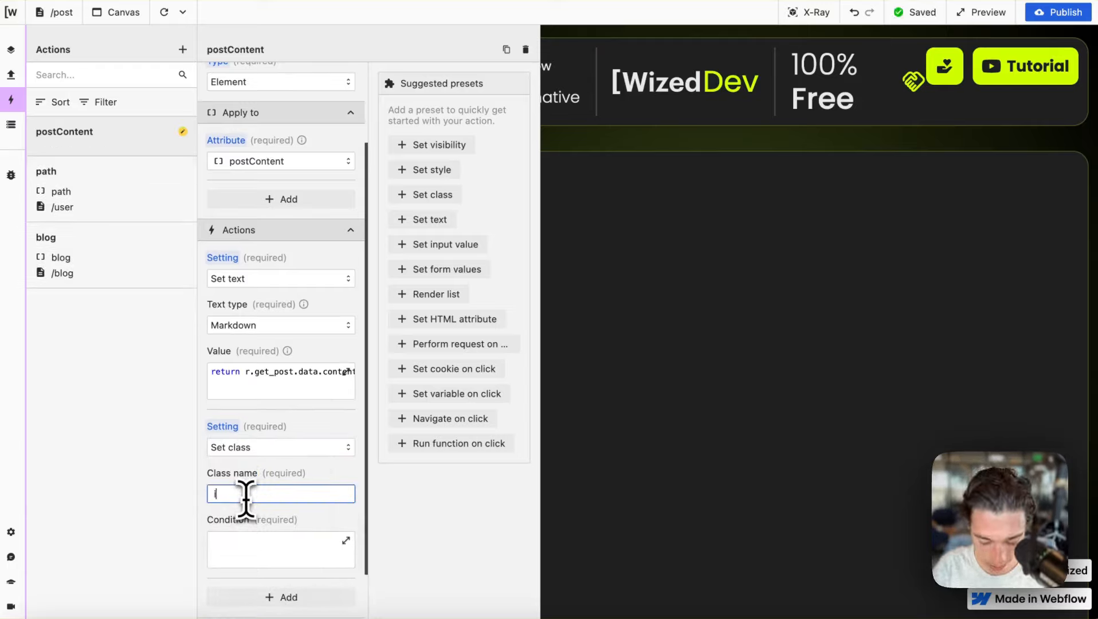
# - Write the is-hidden class condition on the postContent action as return r.get_post.status === 200
pyautogui.click(266, 555)
pyautogui.write('return')
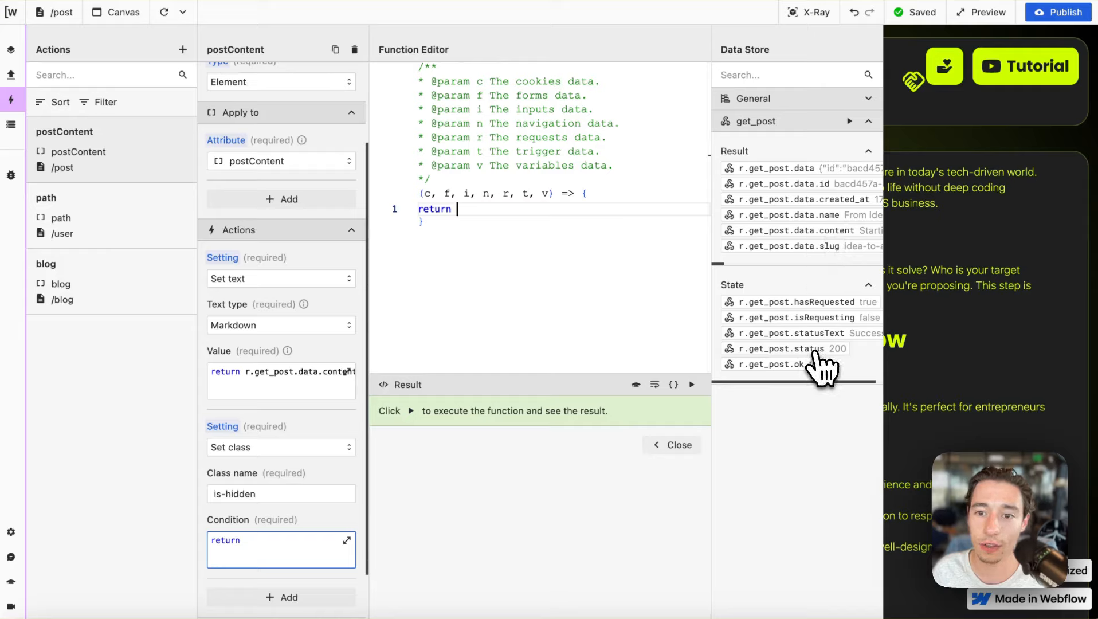
pyautogui.click(815, 351)
pyautogui.write('===')
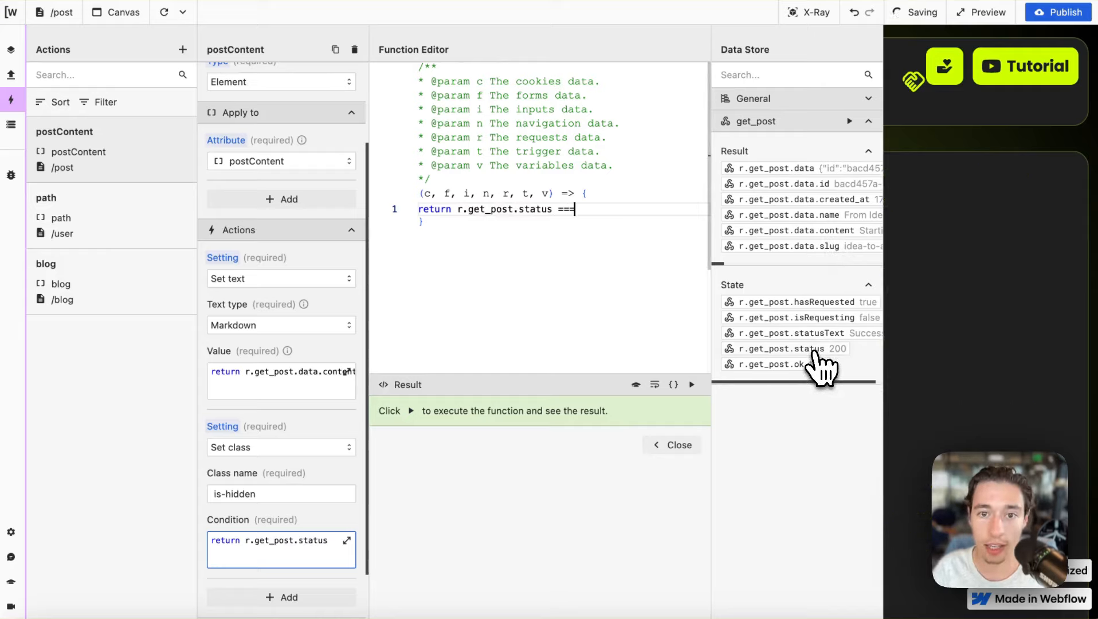
pyautogui.press('BackSpace')
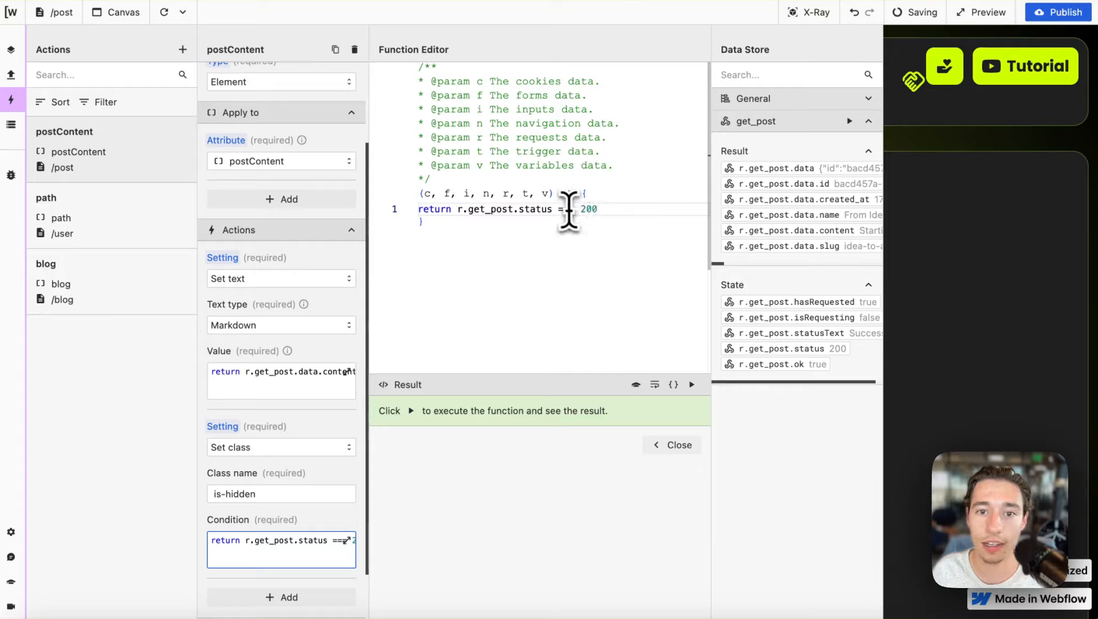
# - Replace the status comparison in the condition with r.get_post.ok and execute the function
pyautogui.moveTo(461, 209); pyautogui.dragTo(696, 205)
pyautogui.press('BackSpace')
pyautogui.click(744, 364)
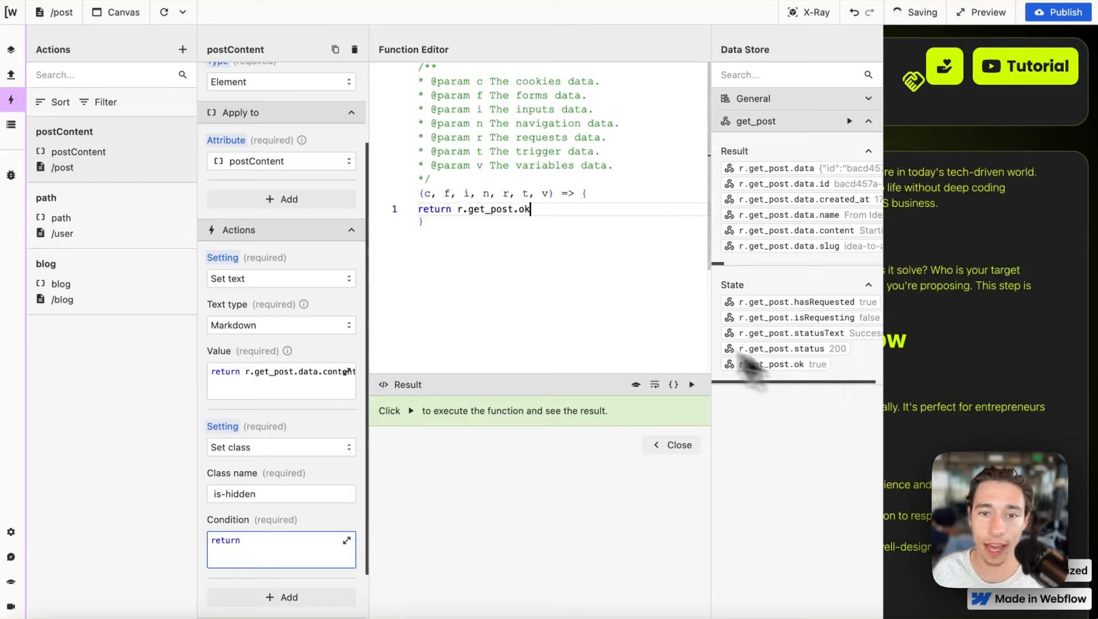
pyautogui.click(692, 384)
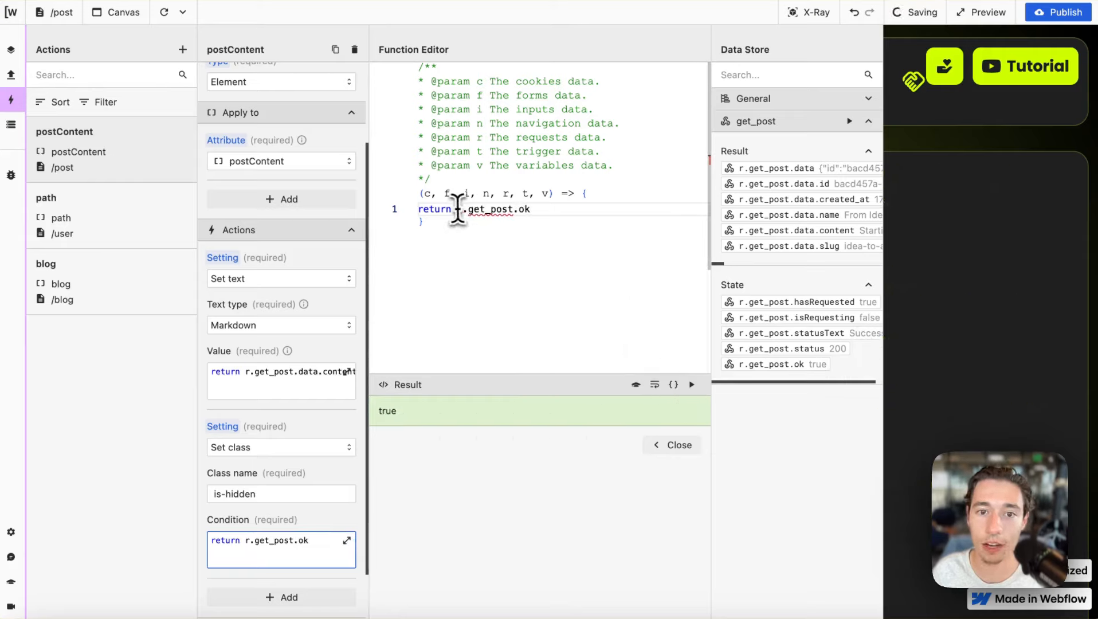
# - Negate the condition to return !r.get_post.ok, test it, and close the postContent action
pyautogui.click(462, 209)
pyautogui.write('!')
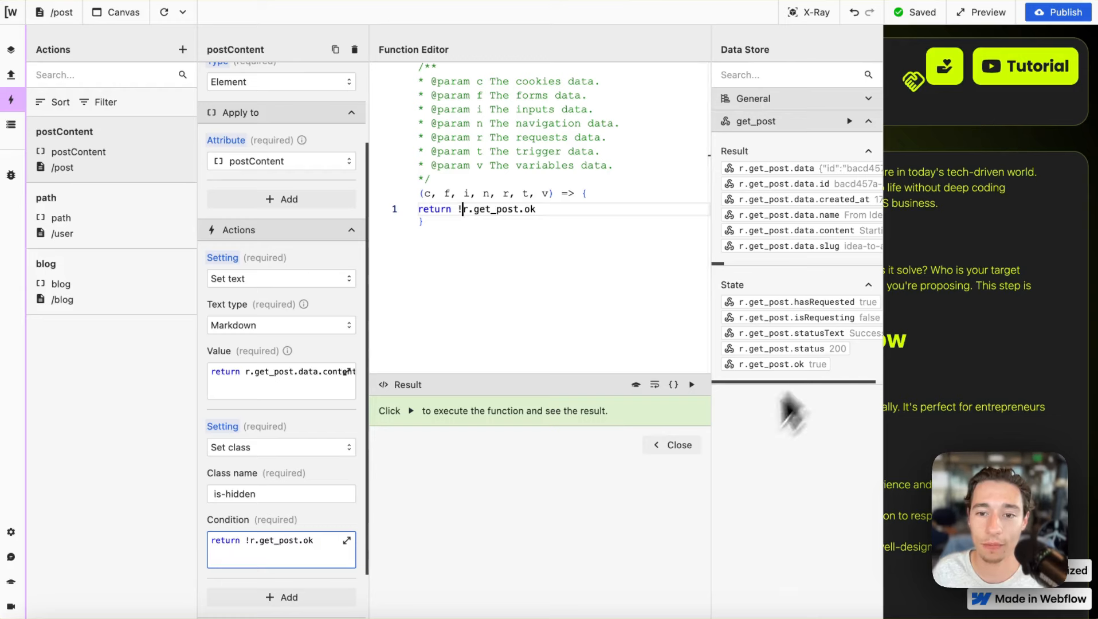
pyautogui.click(692, 385)
pyautogui.click(690, 444)
pyautogui.scroll(-2, 367, 405)
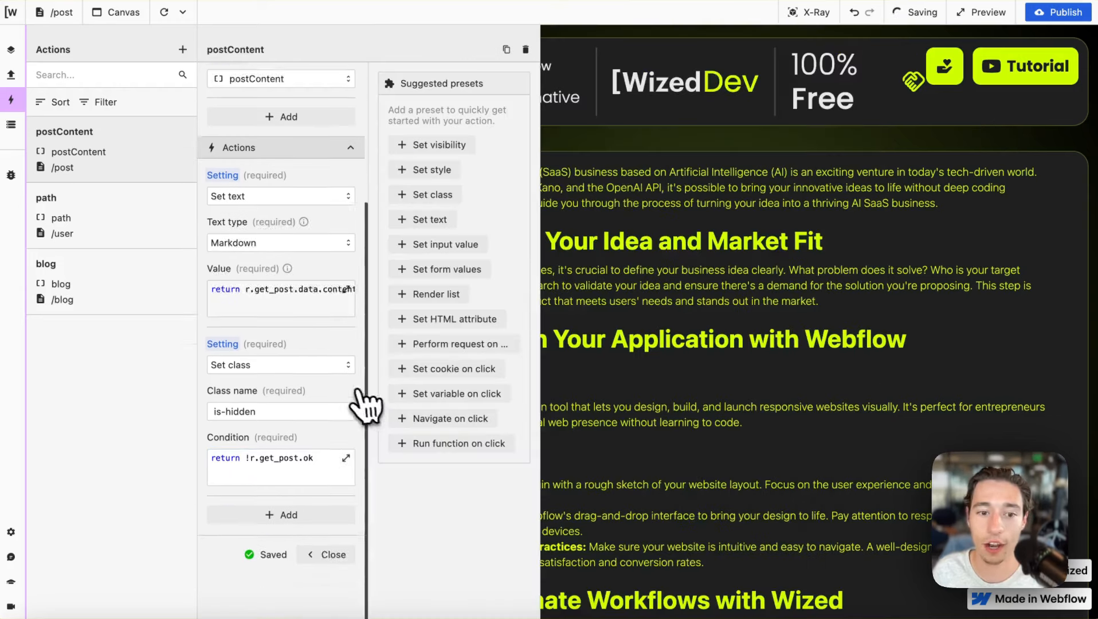
pyautogui.click(321, 526)
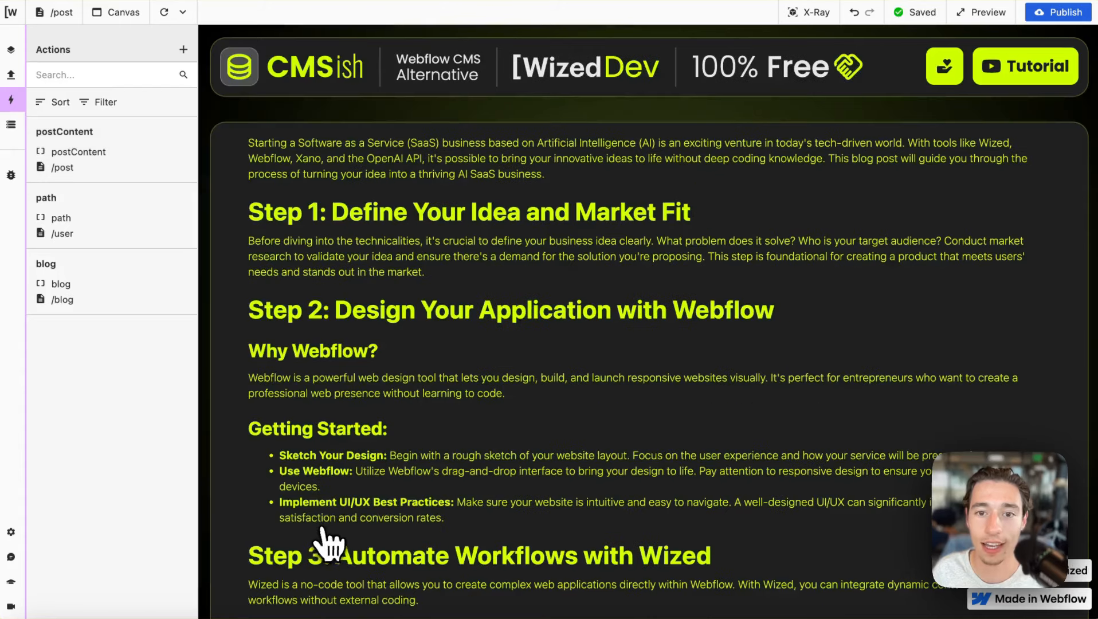
# - Reload the /post canvas and execute the get_post request from the Data Store to test the class toggle
pyautogui.click(165, 12)
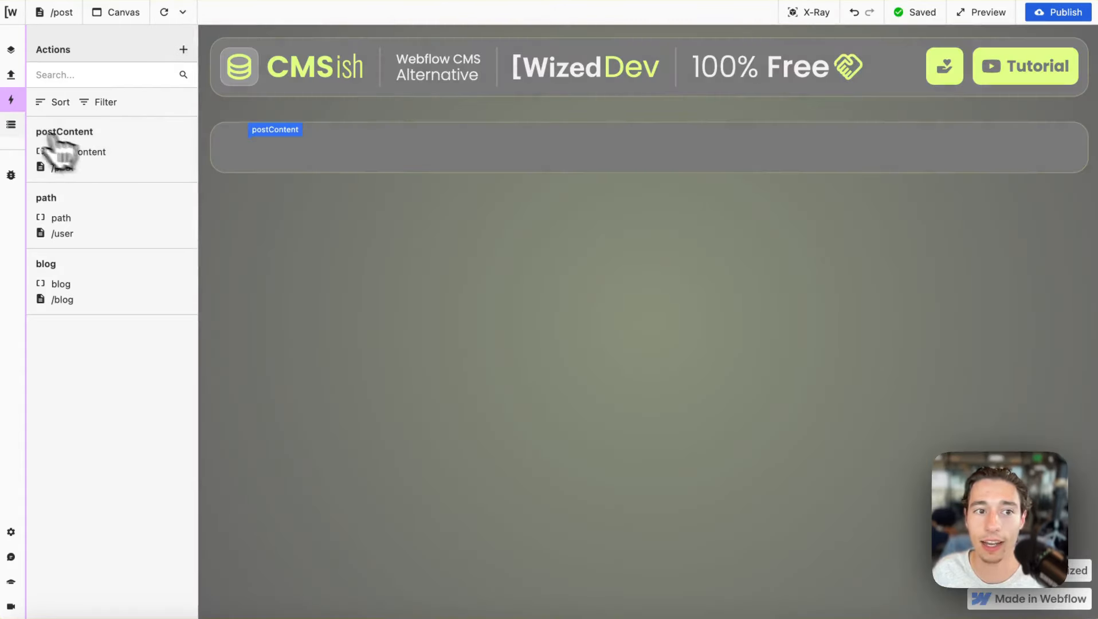
pyautogui.click(11, 125)
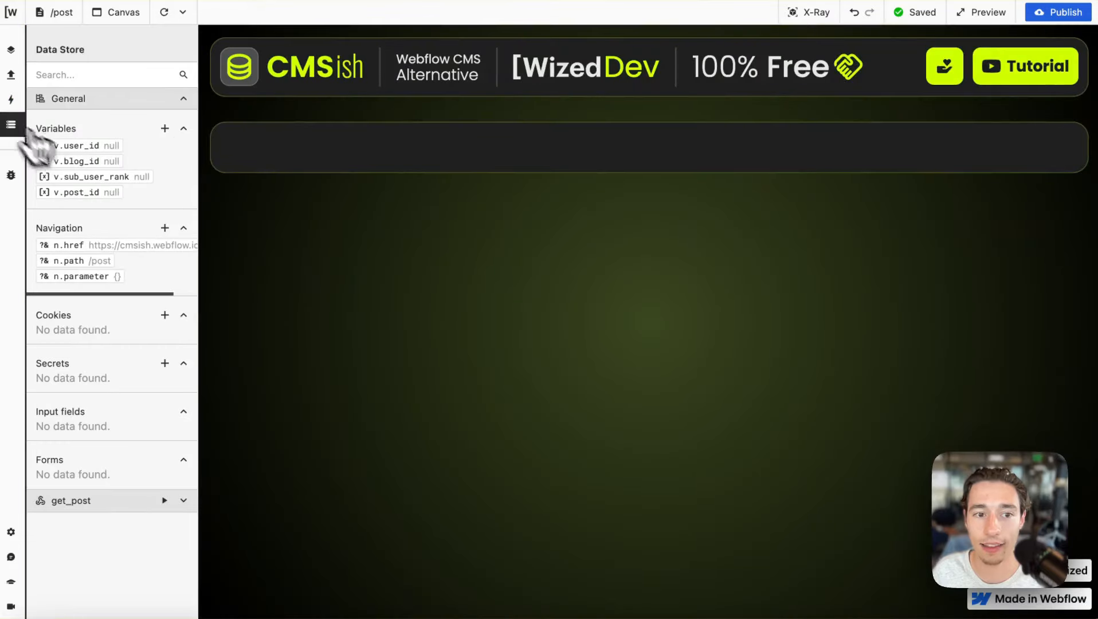
pyautogui.click(165, 500)
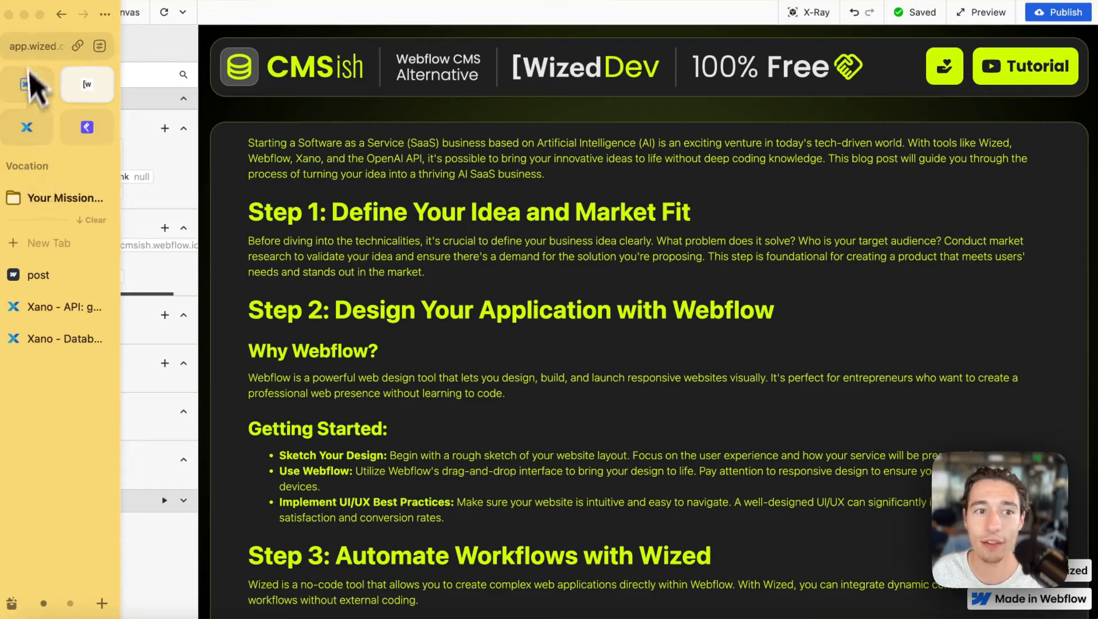
# - Switch to Webflow and set the minimum height of the holder around the rich-text element to 45 rem
pyautogui.click(28, 91)
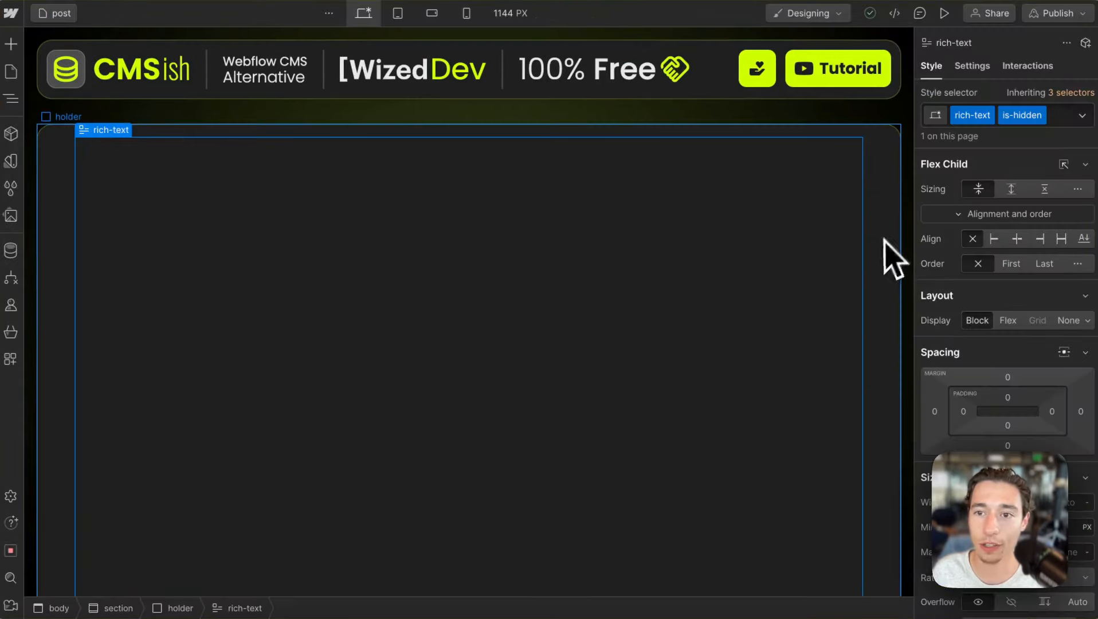
pyautogui.click(890, 257)
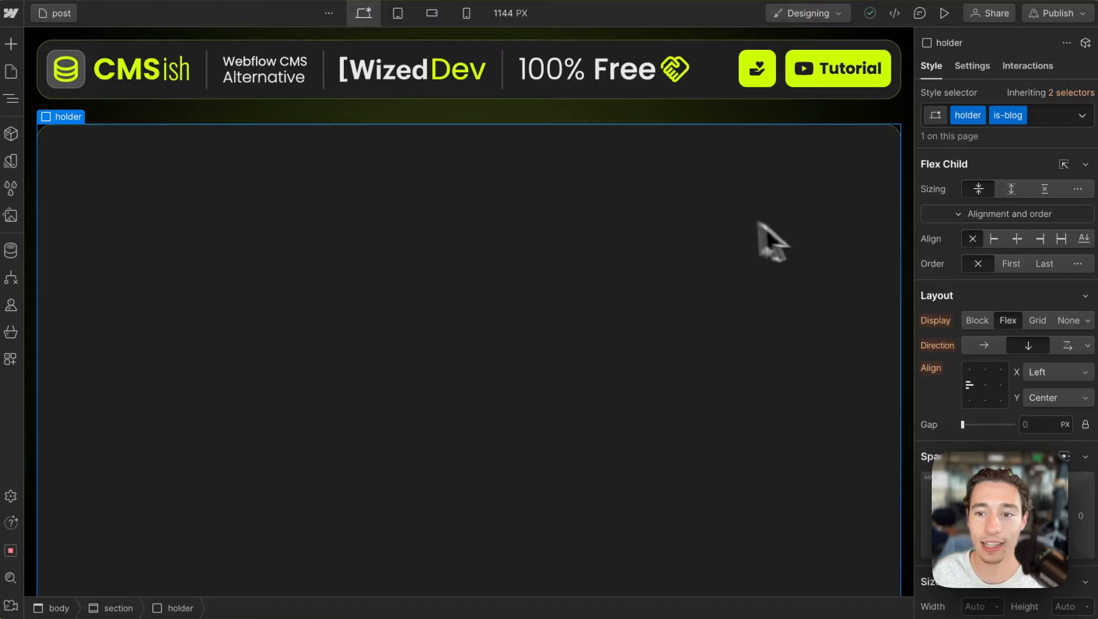
pyautogui.scroll(-3, 1052, 312)
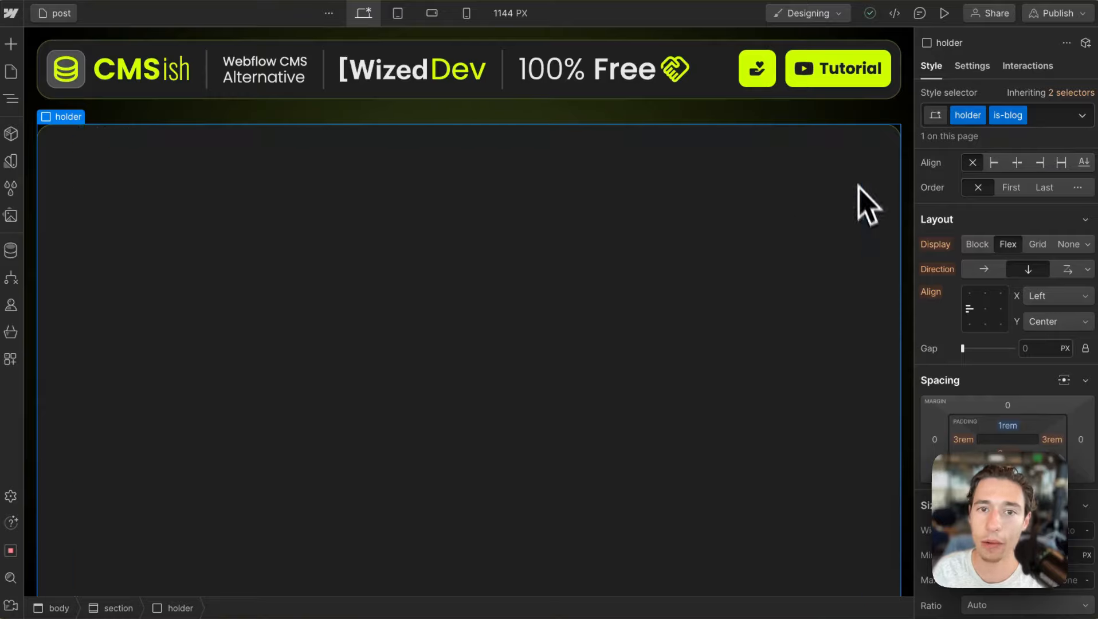
pyautogui.scroll(-3, 990, 337)
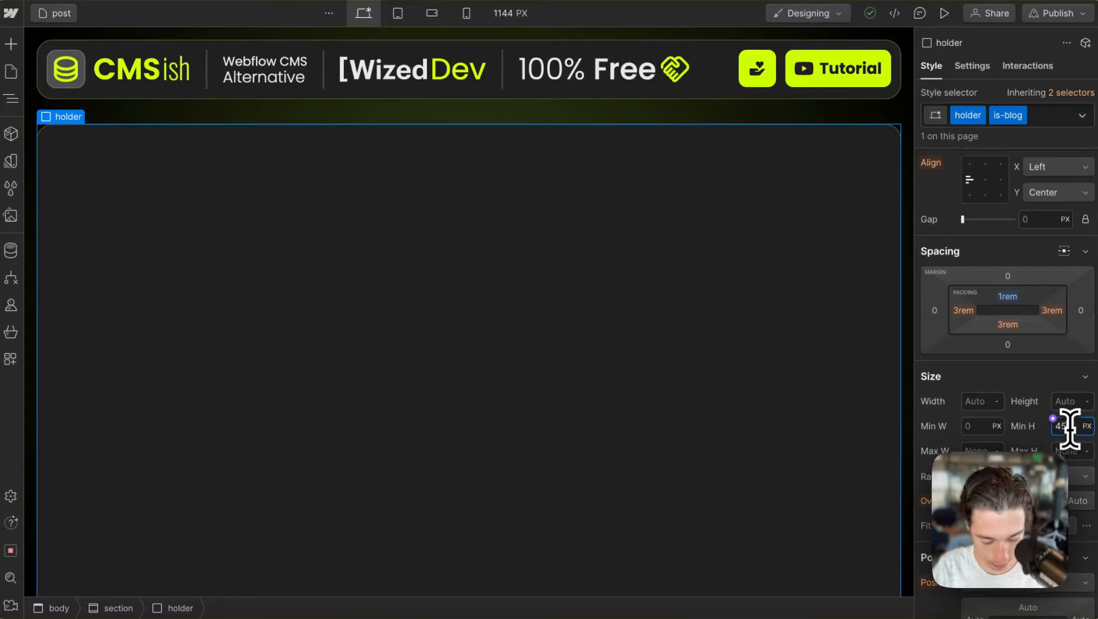
# - Publish the site to the cmsish.webflow.io staging domain and check the publishing progress
pyautogui.click(1059, 13)
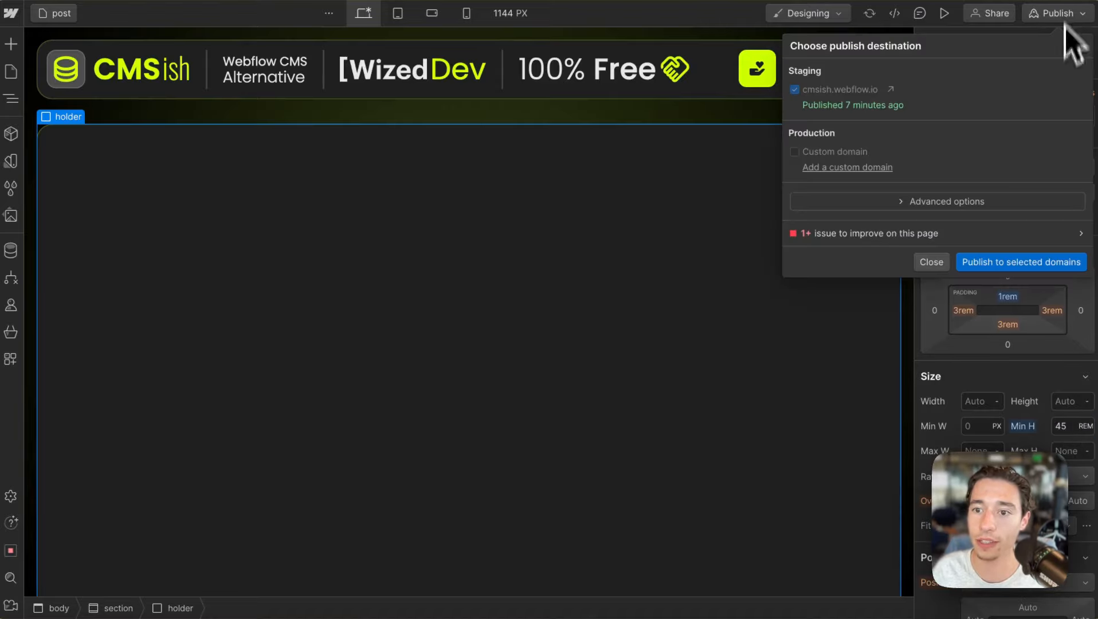
pyautogui.click(1020, 258)
pyautogui.click(84, 92)
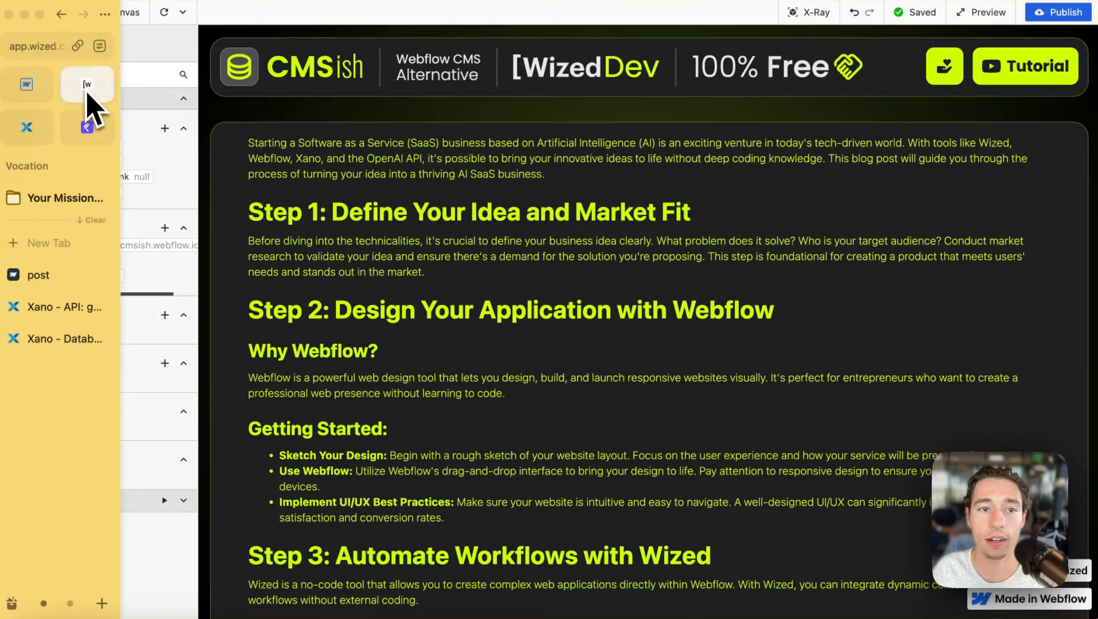
pyautogui.click(26, 86)
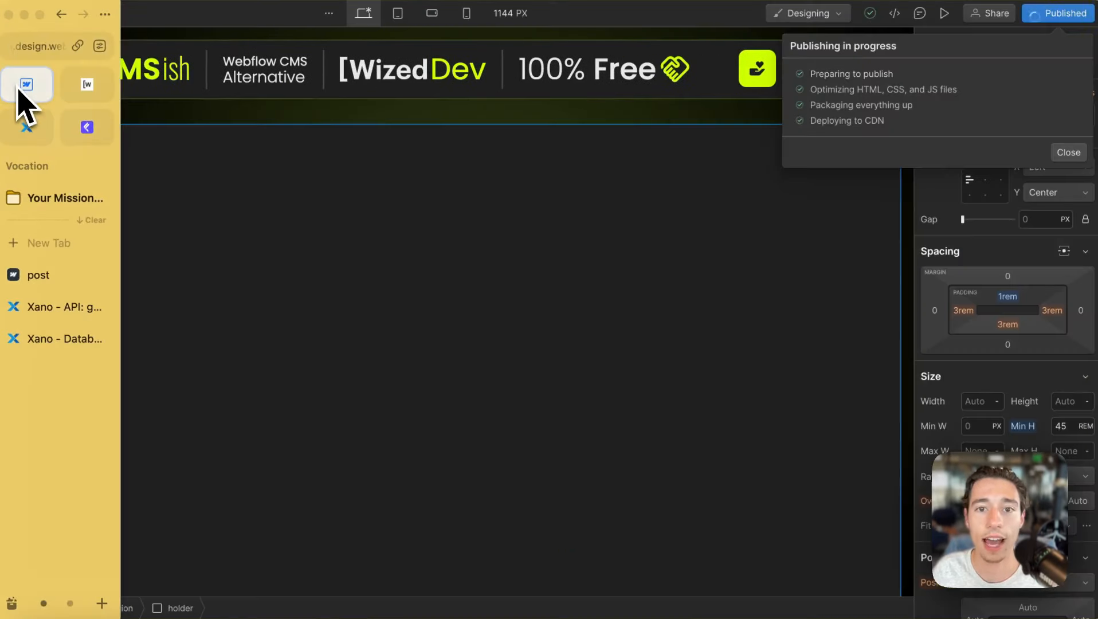
# - Switch back to Wized and reload the /post canvas with the newly published version
pyautogui.click(87, 84)
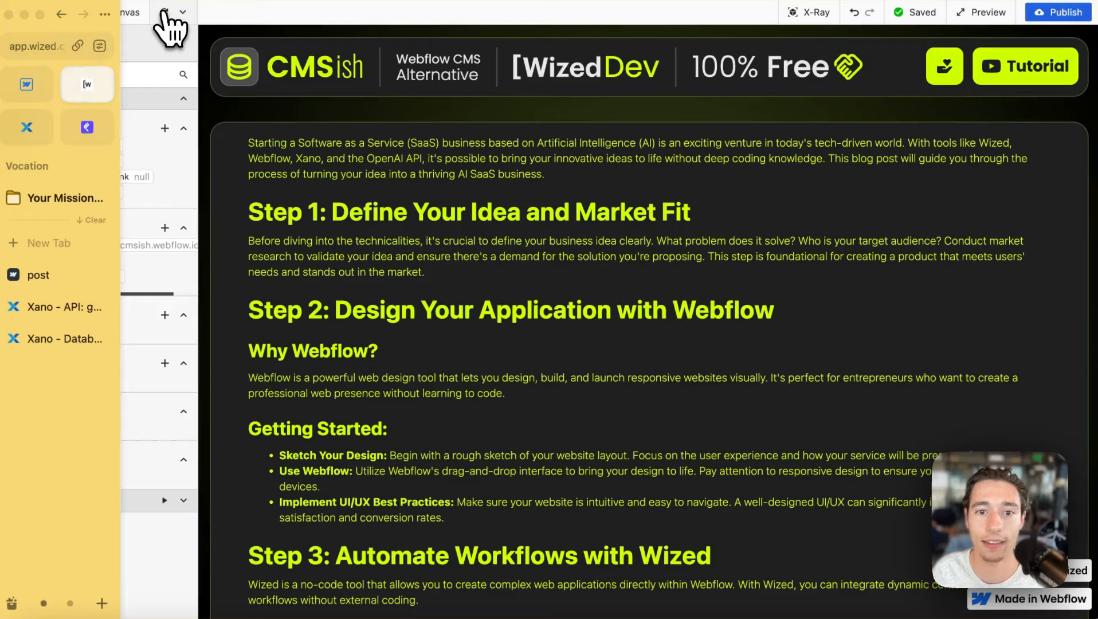
pyautogui.click(165, 12)
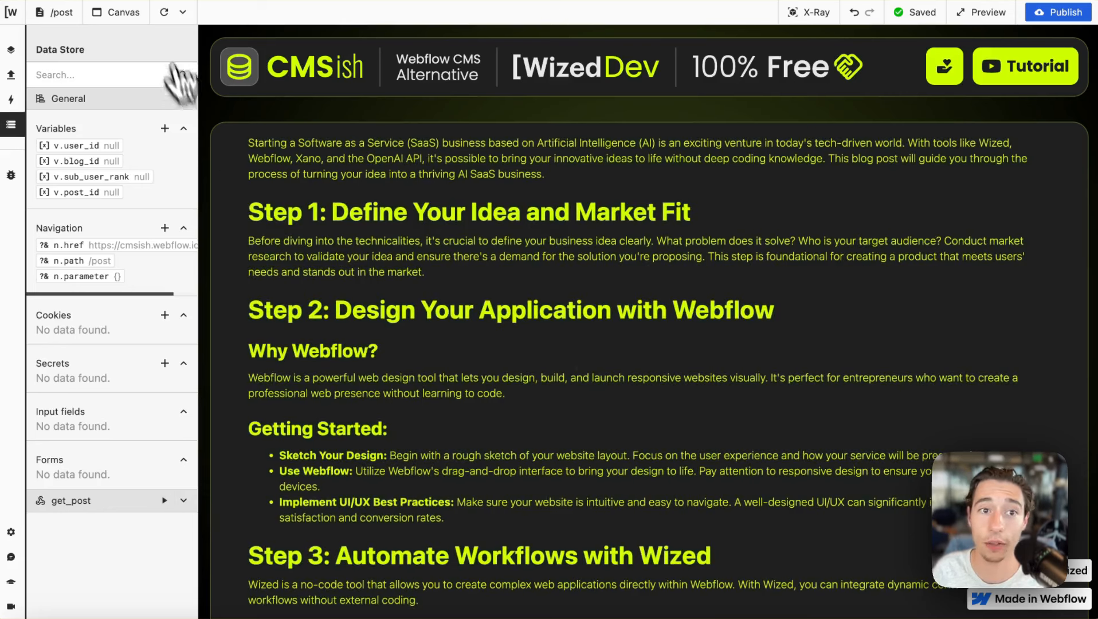
pyautogui.click(165, 13)
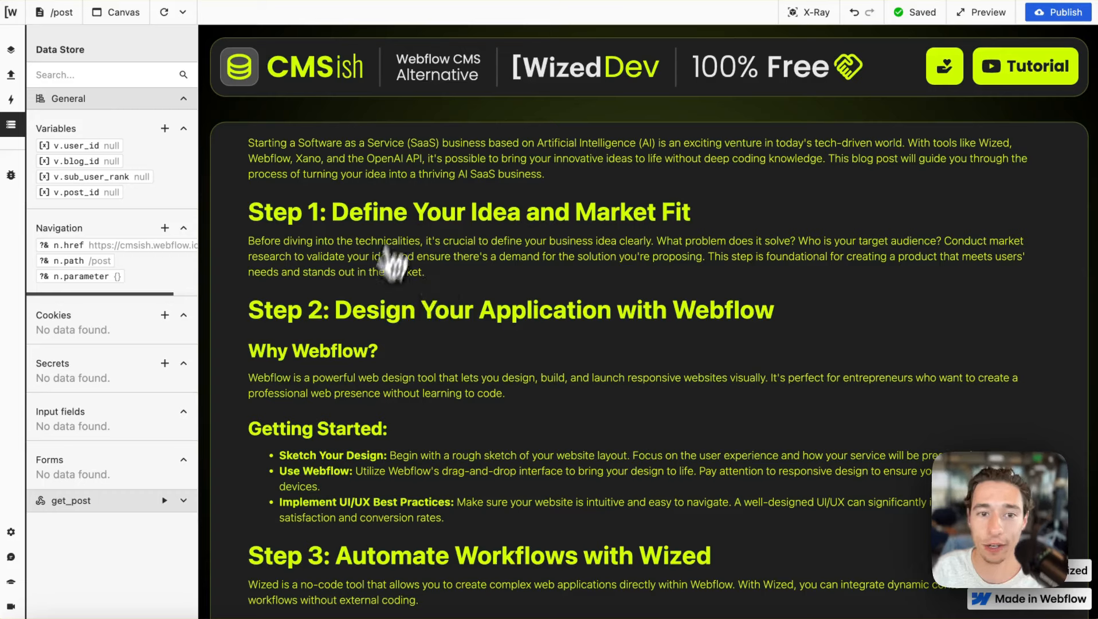
# - Create an Event action named loadRequest with Page Finishes Loading as its trigger
pyautogui.moveTo(23, 240)
pyautogui.click(10, 79)
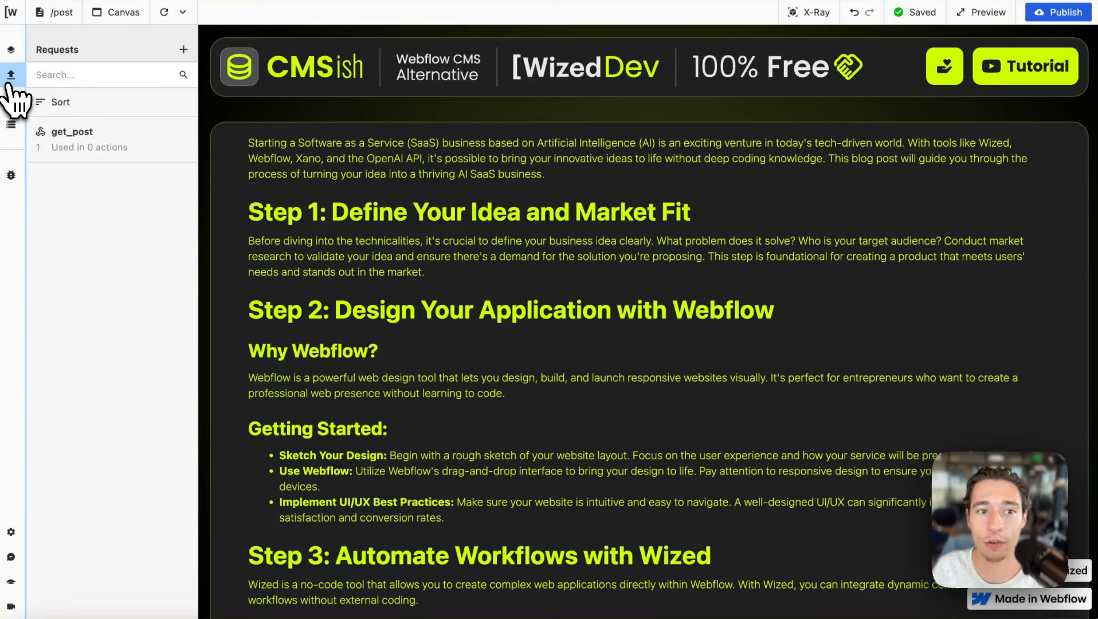
pyautogui.click(10, 100)
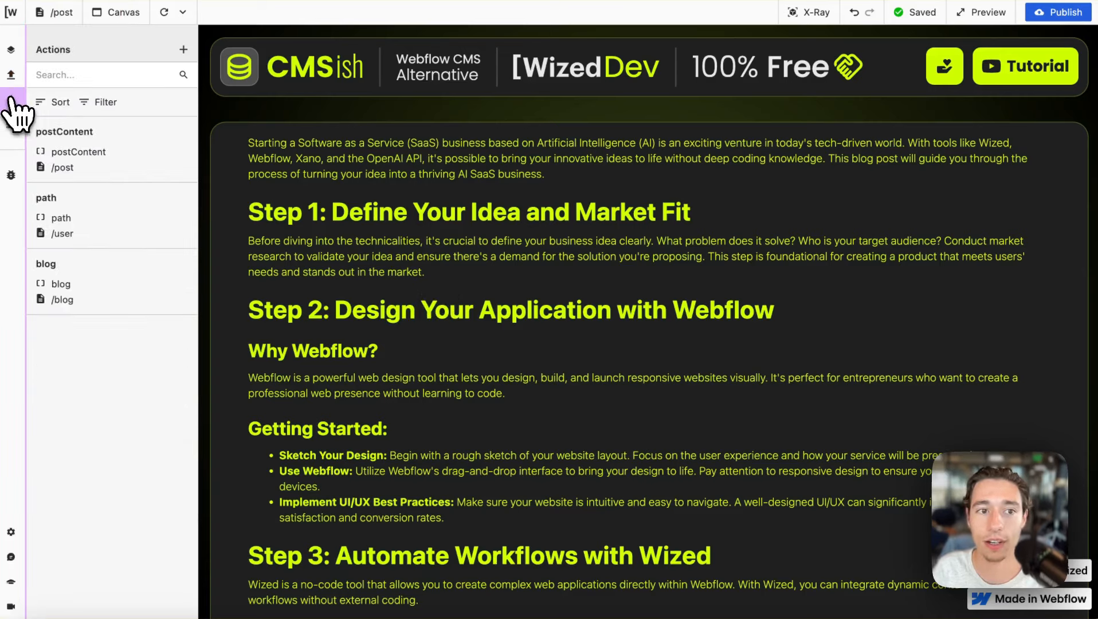
pyautogui.click(183, 51)
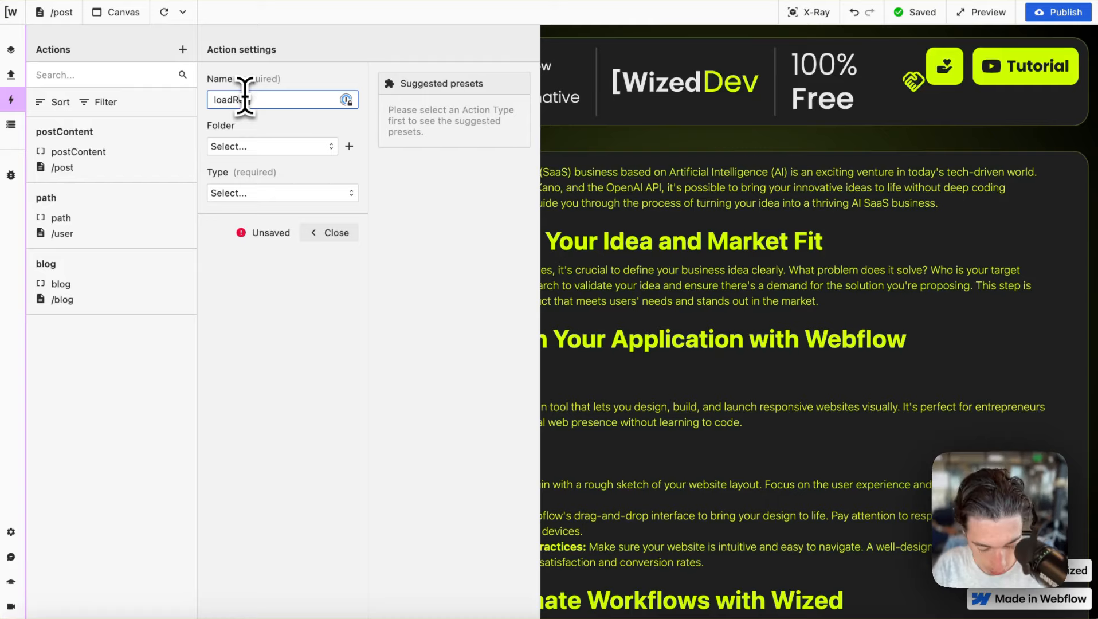
pyautogui.press('Return')
pyautogui.click(258, 193)
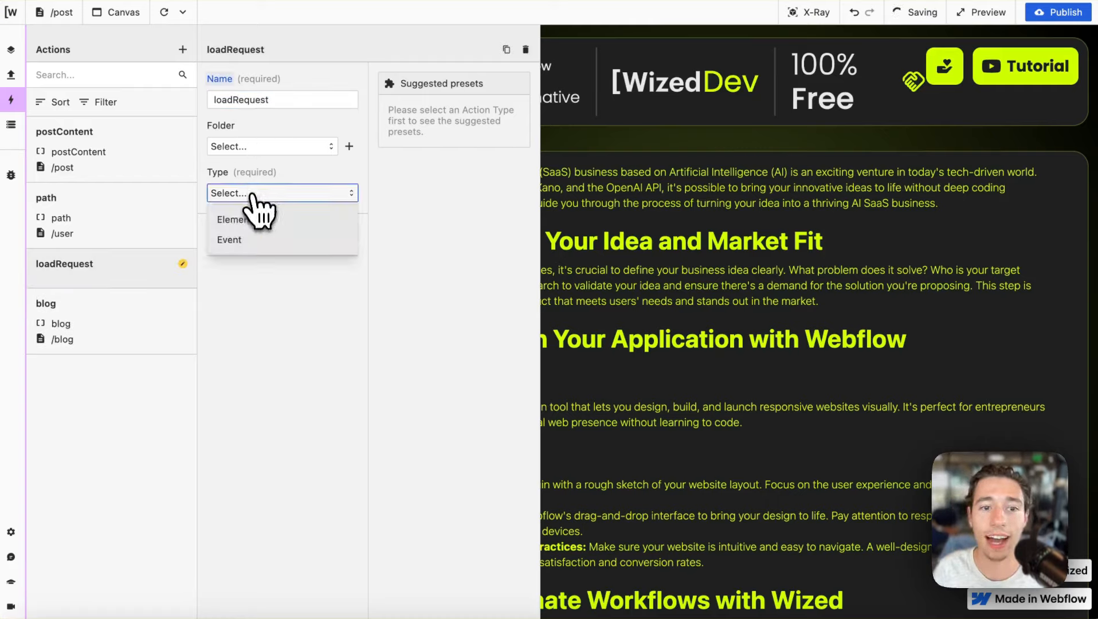
pyautogui.click(230, 239)
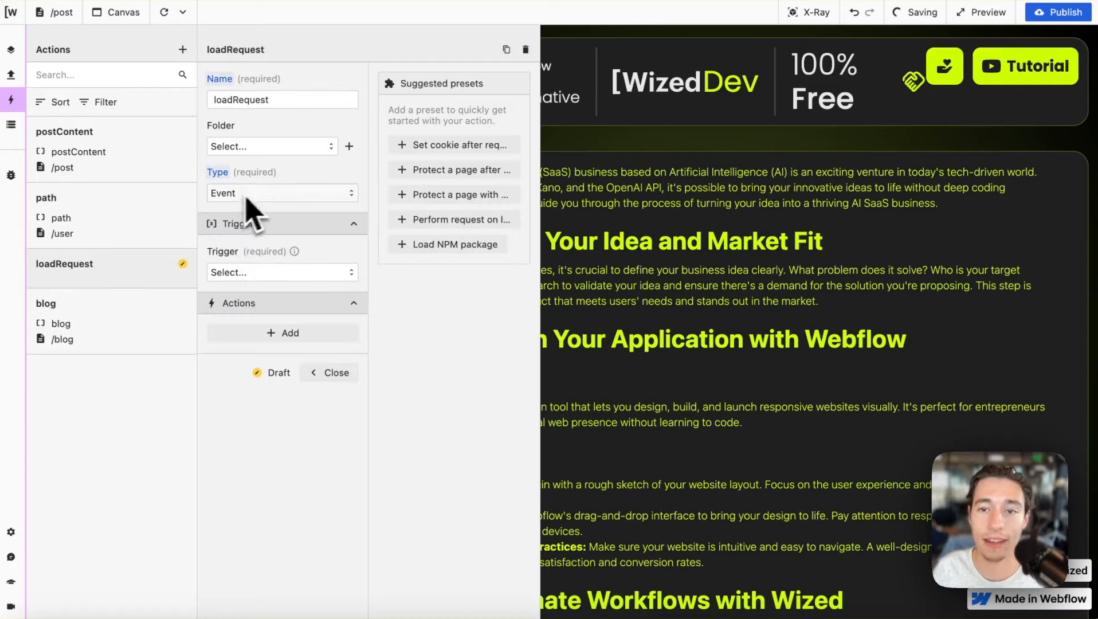
pyautogui.click(285, 273)
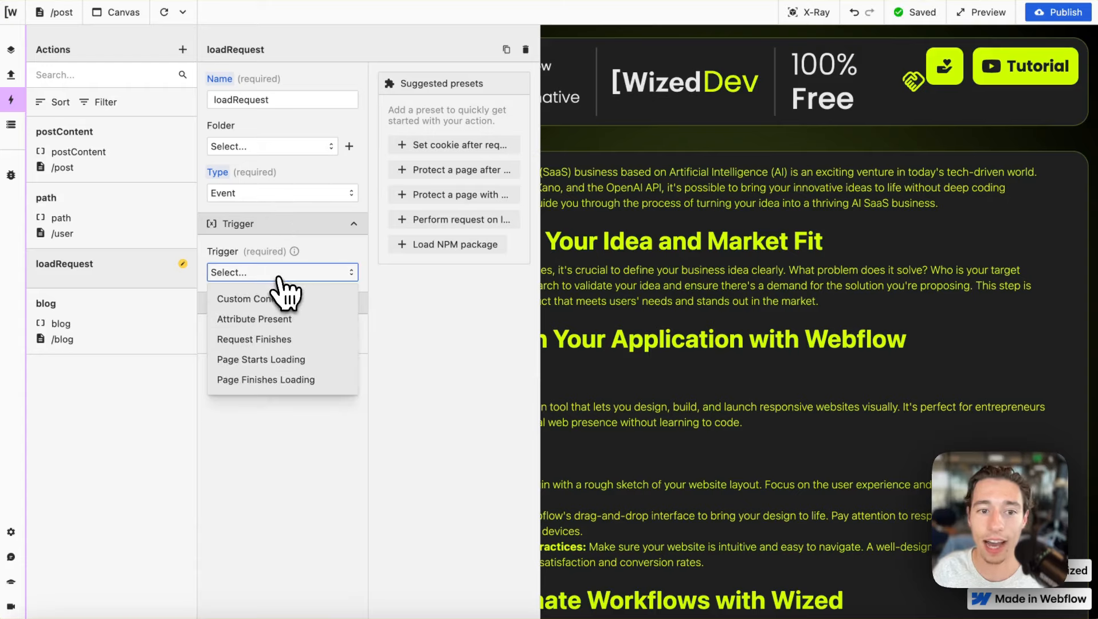
pyautogui.click(262, 380)
# - Add a Perform request action for get_post to loadRequest, then close it and reload the canvas
pyautogui.click(266, 356)
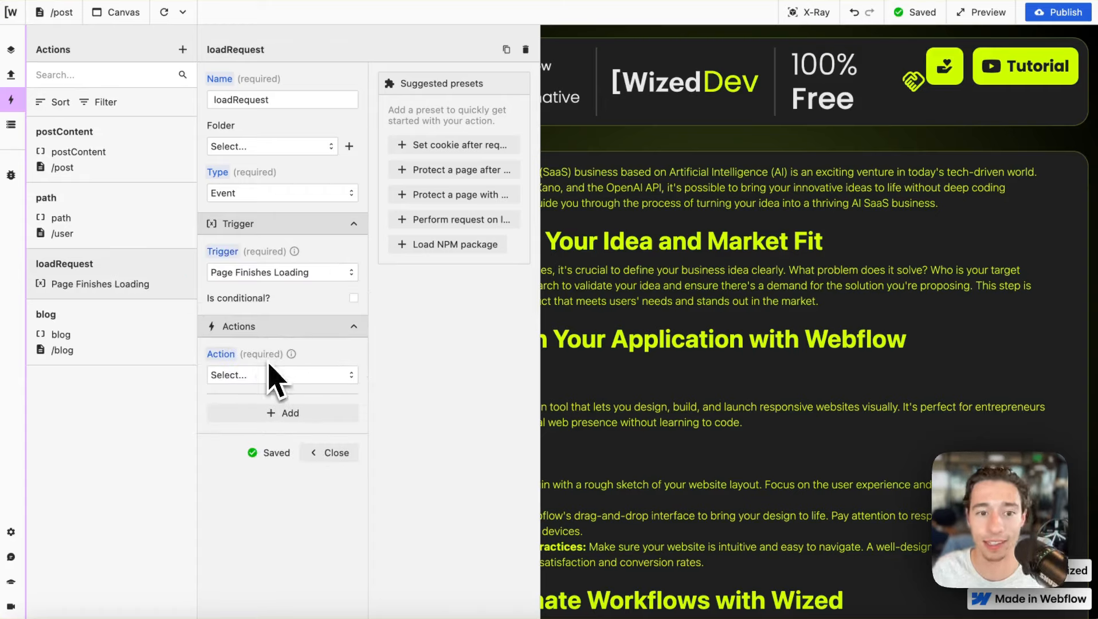
pyautogui.click(271, 375)
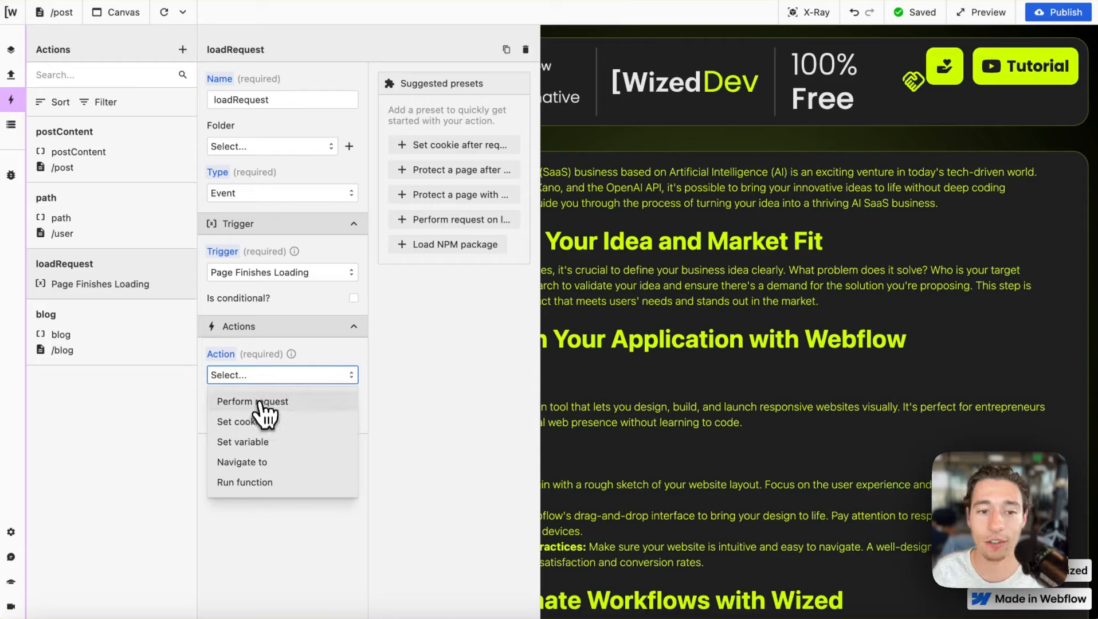
pyautogui.click(258, 403)
pyautogui.click(266, 425)
pyautogui.click(259, 451)
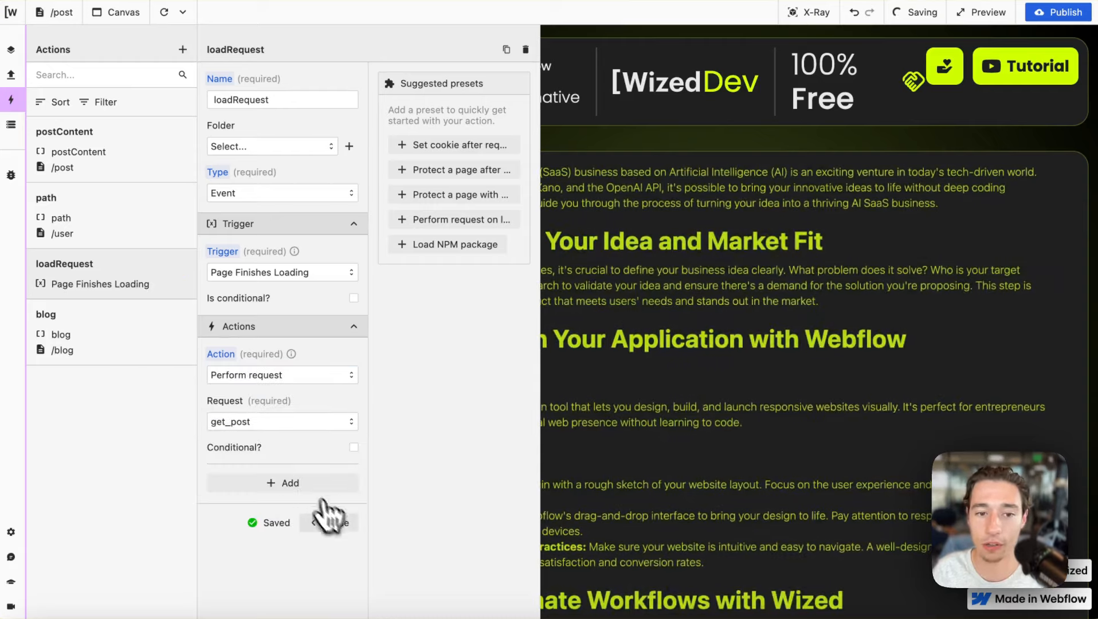
pyautogui.click(325, 518)
pyautogui.click(164, 12)
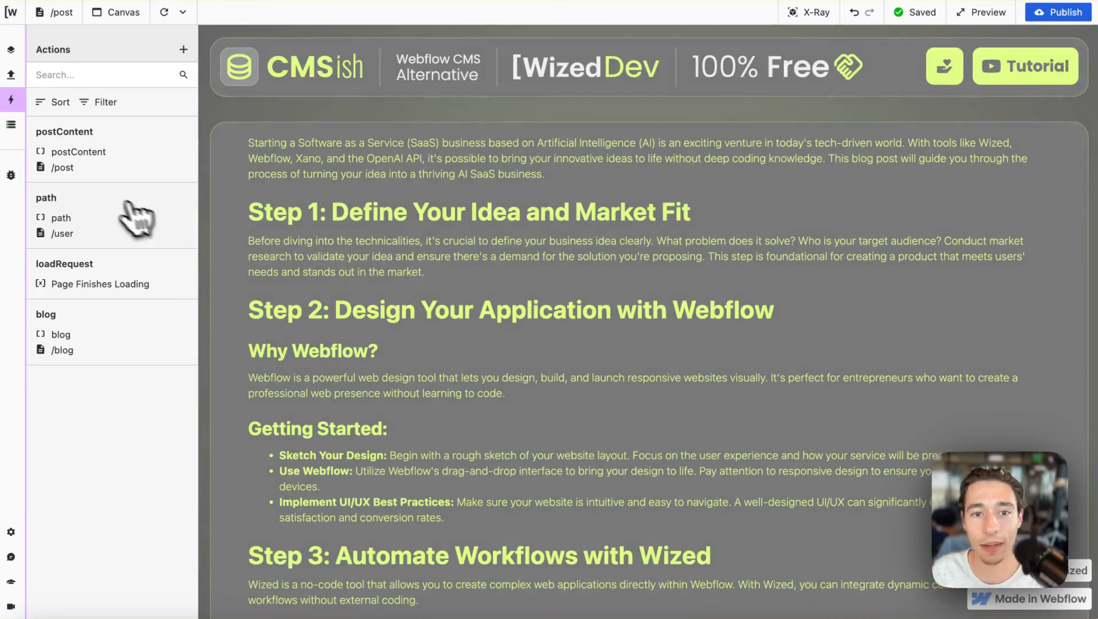
# - Review the postContent settings, then change the loadRequest trigger to Page Starts Loading and close the action
pyautogui.click(114, 151)
pyautogui.scroll(-3, 272, 444)
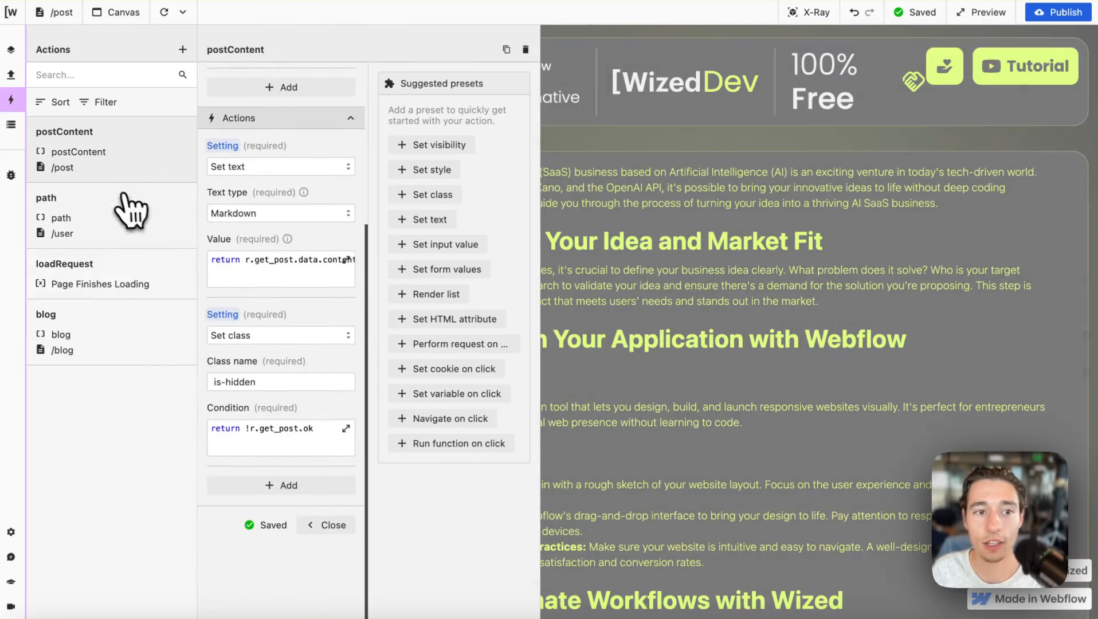
pyautogui.click(120, 218)
pyautogui.click(115, 285)
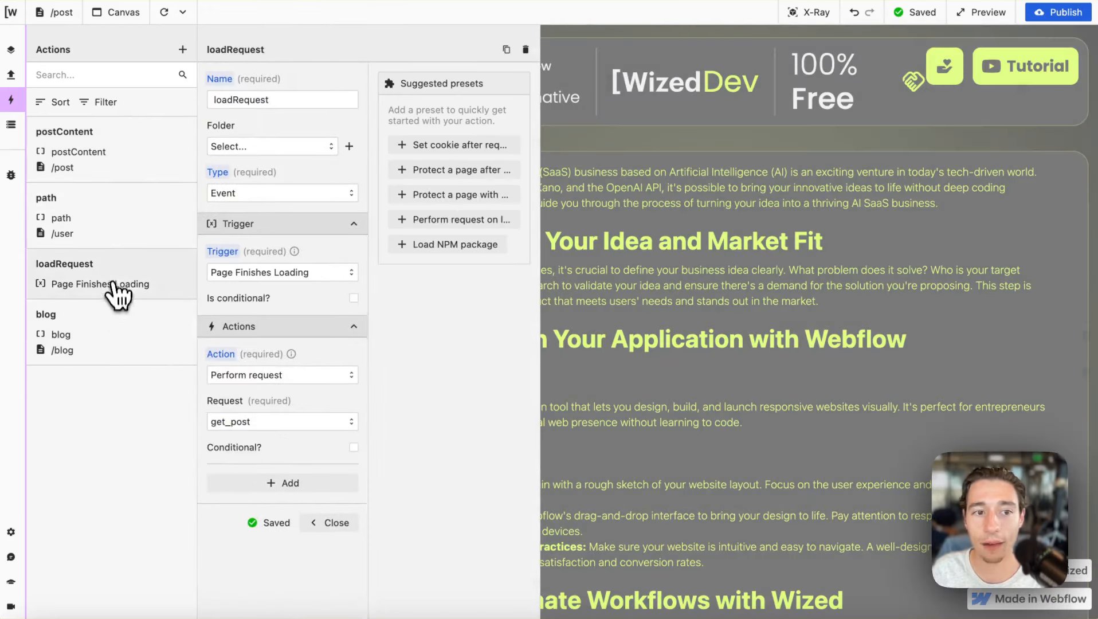
pyautogui.click(276, 274)
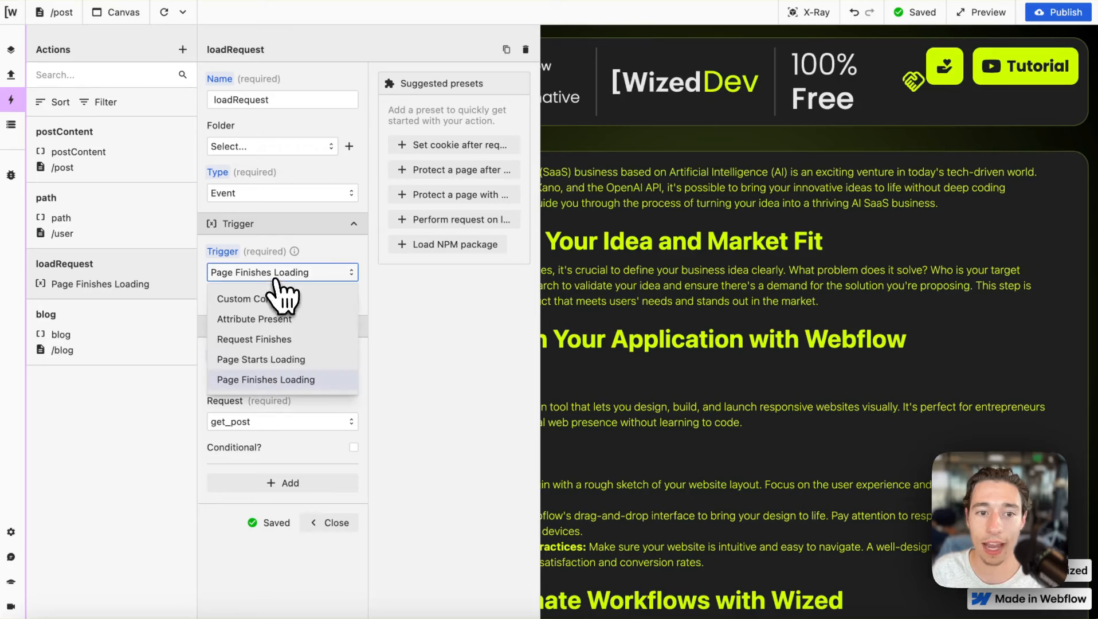
pyautogui.click(262, 359)
pyautogui.click(330, 523)
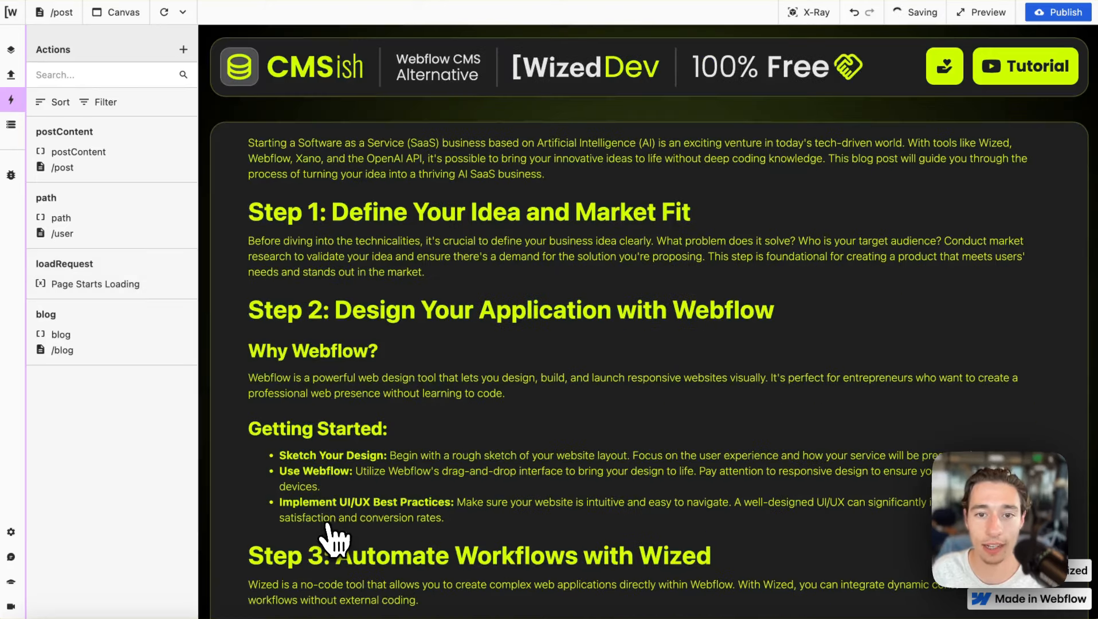
# - Reload the /post canvas several times to check how the blog content appears when the page starts loading
pyautogui.click(167, 13)
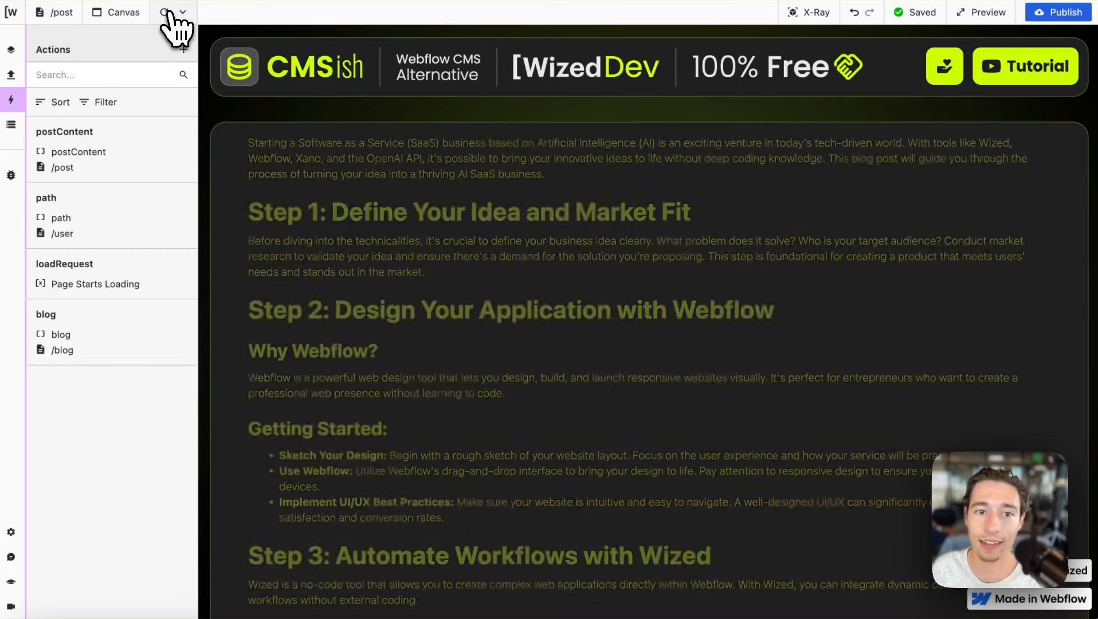
pyautogui.click(166, 13)
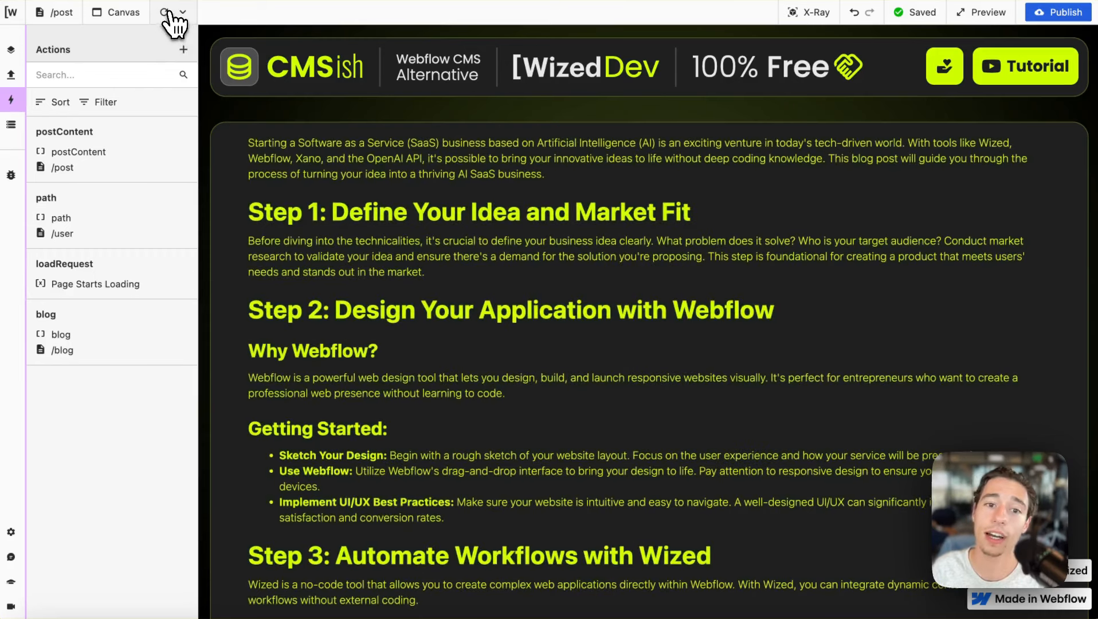
pyautogui.click(168, 12)
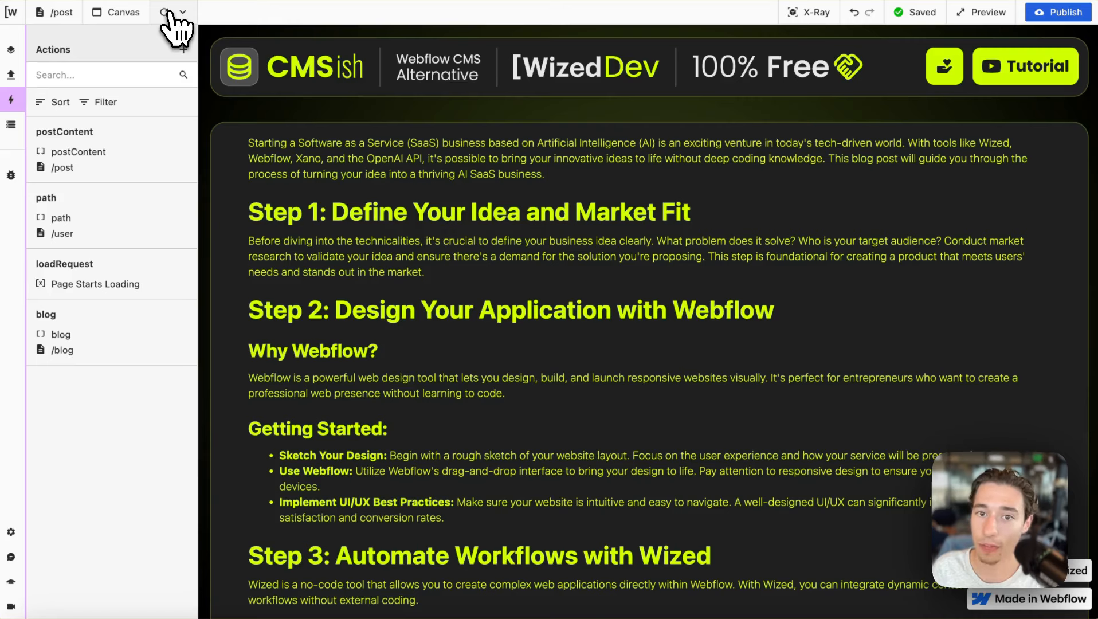
pyautogui.click(172, 23)
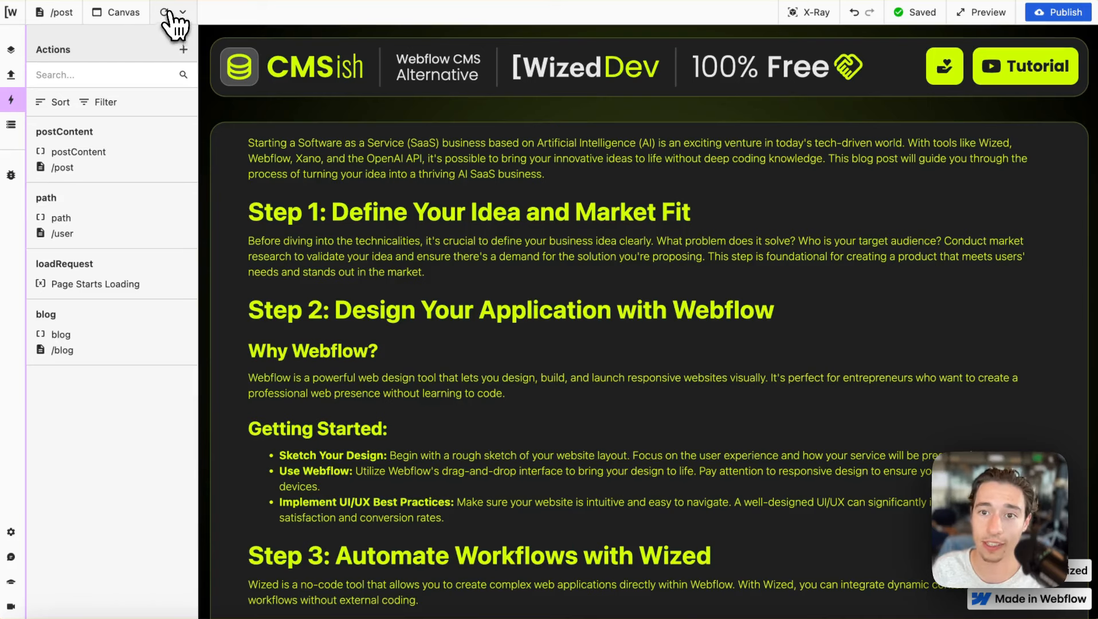
pyautogui.click(168, 13)
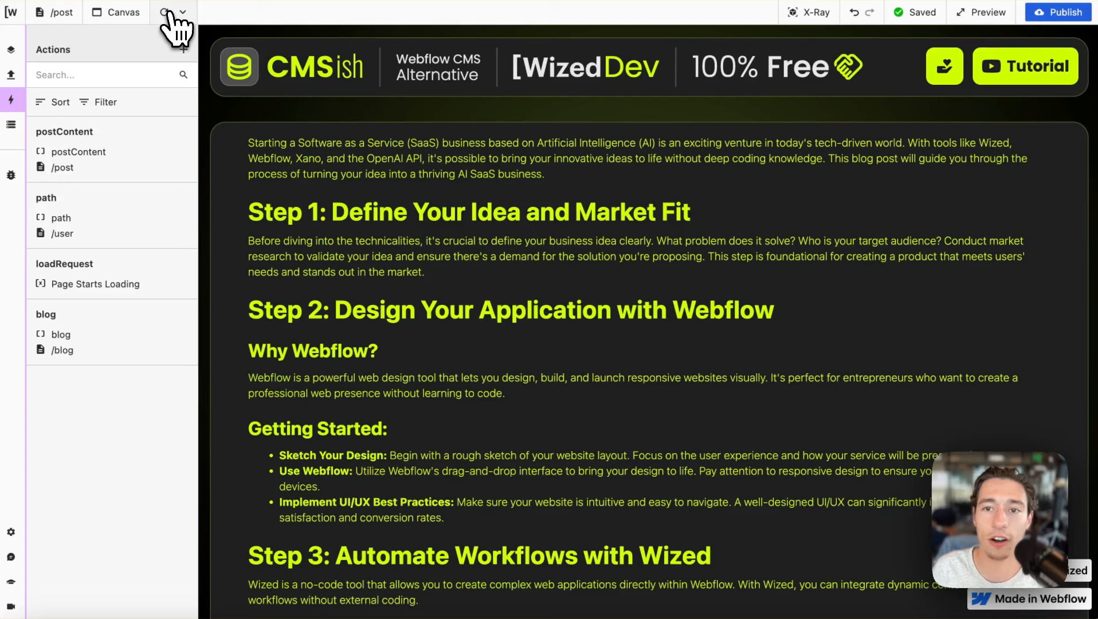
pyautogui.click(168, 13)
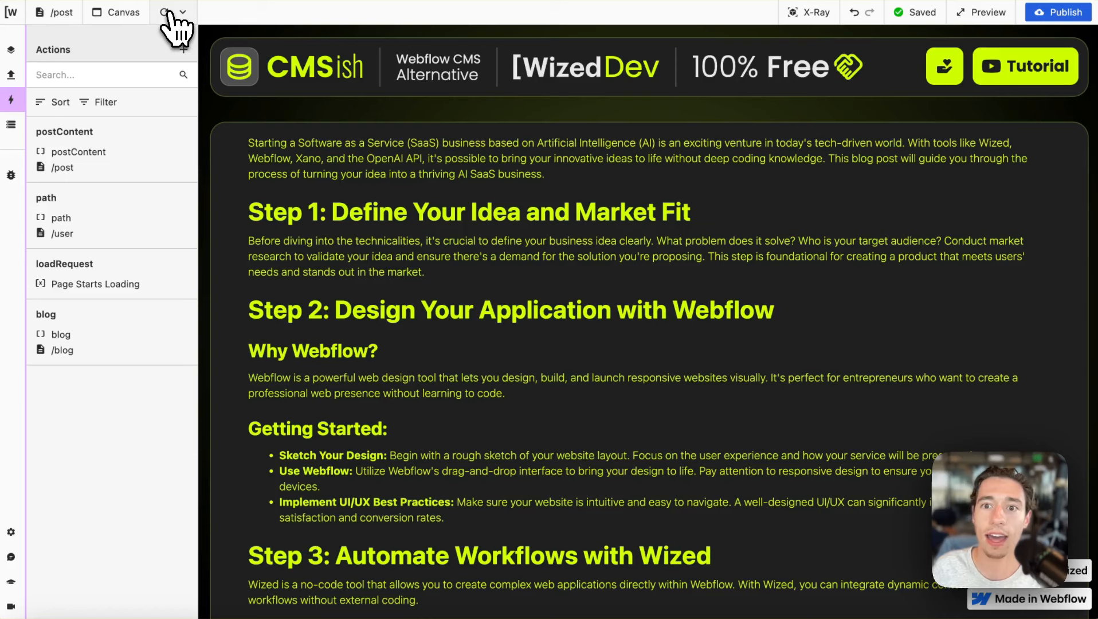
pyautogui.click(166, 13)
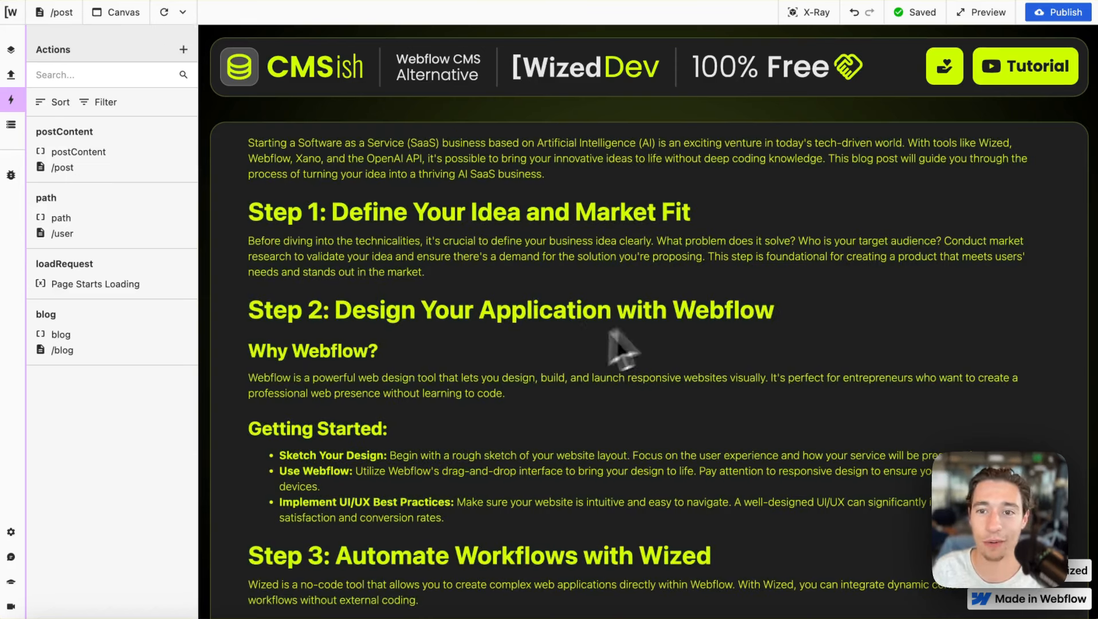
pyautogui.click(166, 13)
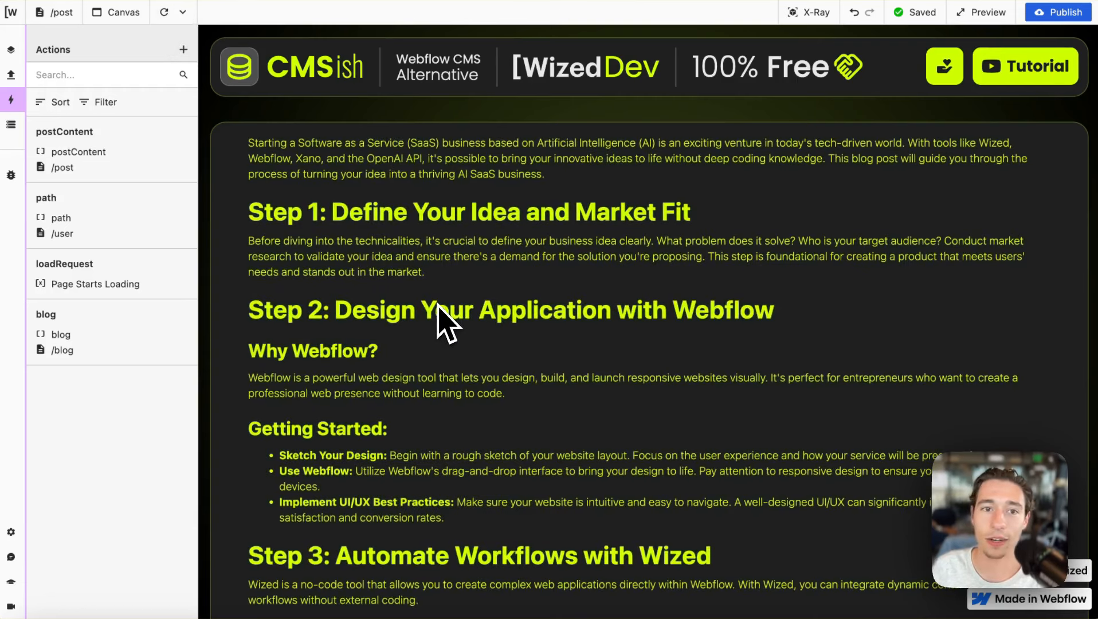
pyautogui.click(165, 11)
pyautogui.click(165, 13)
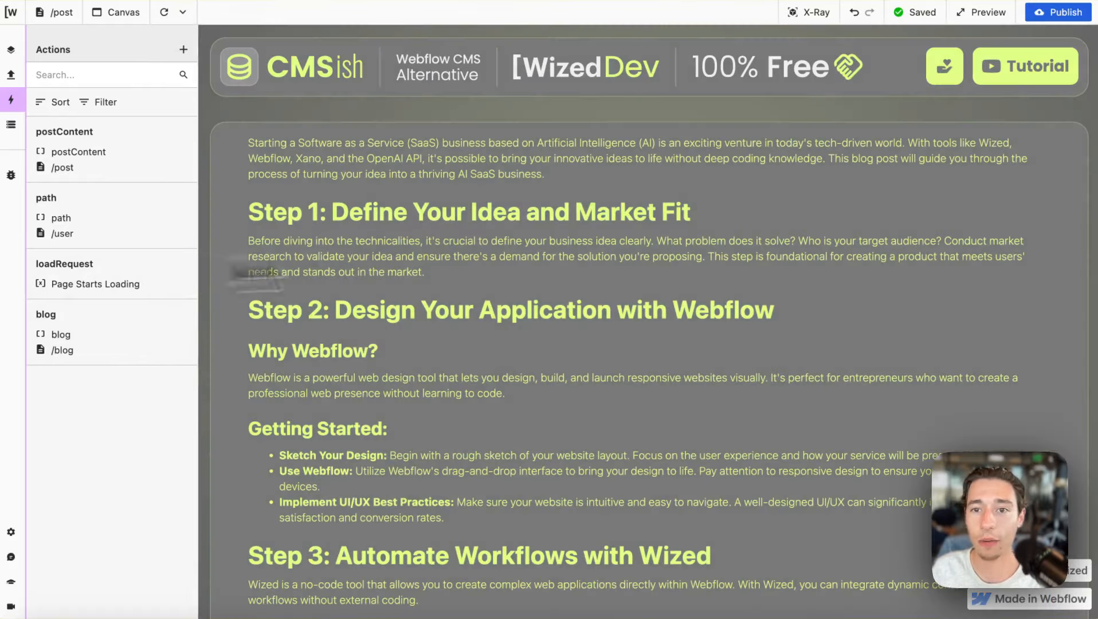
# - Change the get_post slug parameter to return v.post_id, removing the hardcoded slug, and close the request
pyautogui.press('BackSpace')
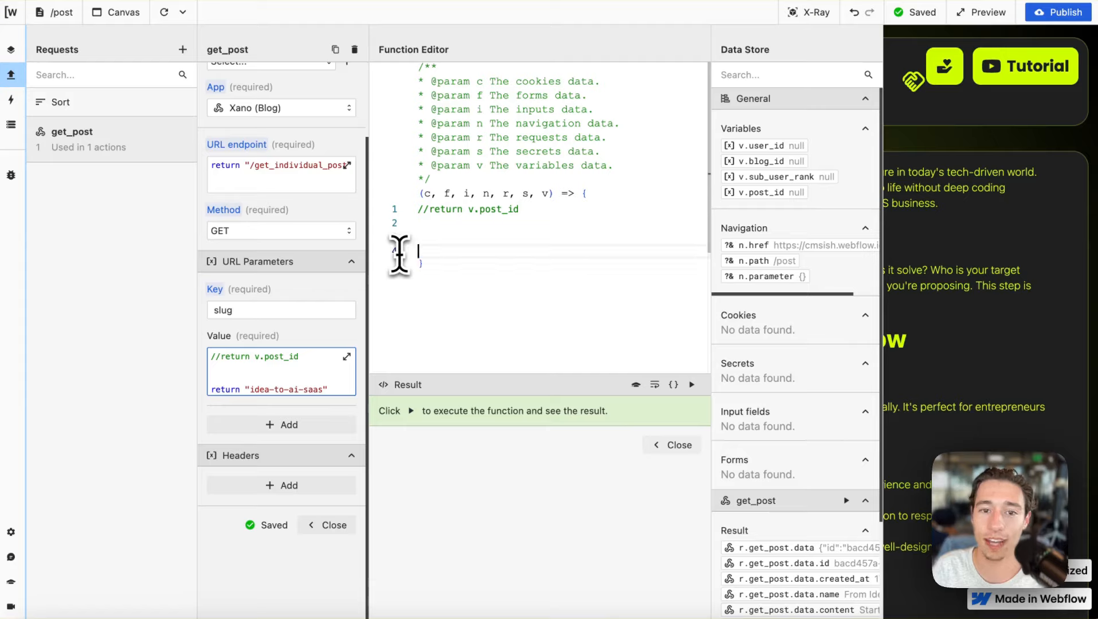
pyautogui.click(428, 210)
pyautogui.press('BackSpace')
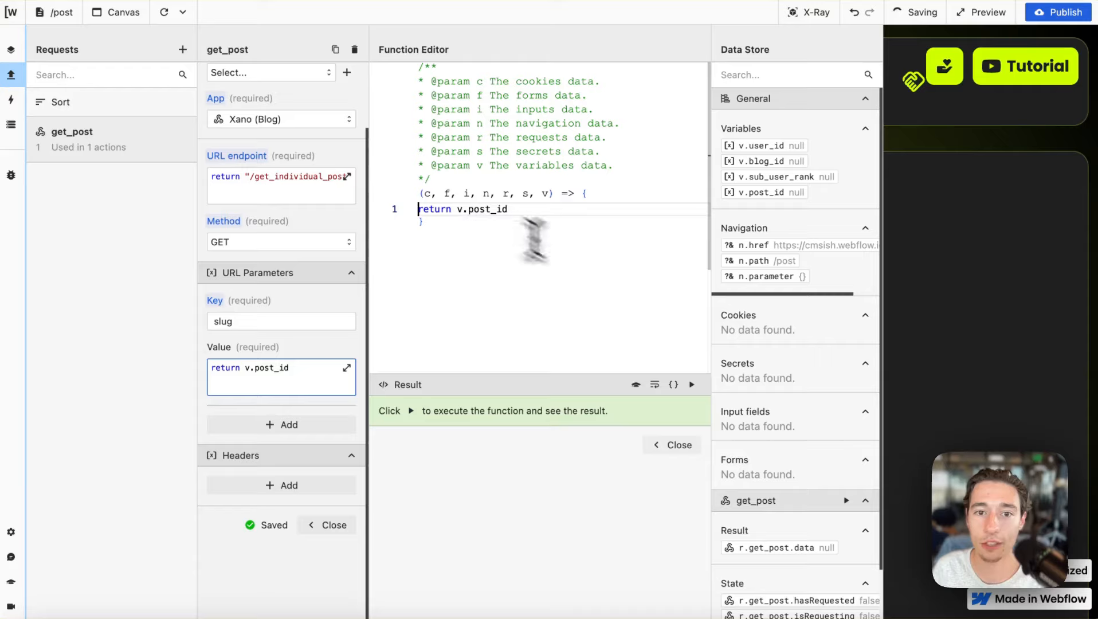
pyautogui.click(674, 445)
pyautogui.click(324, 525)
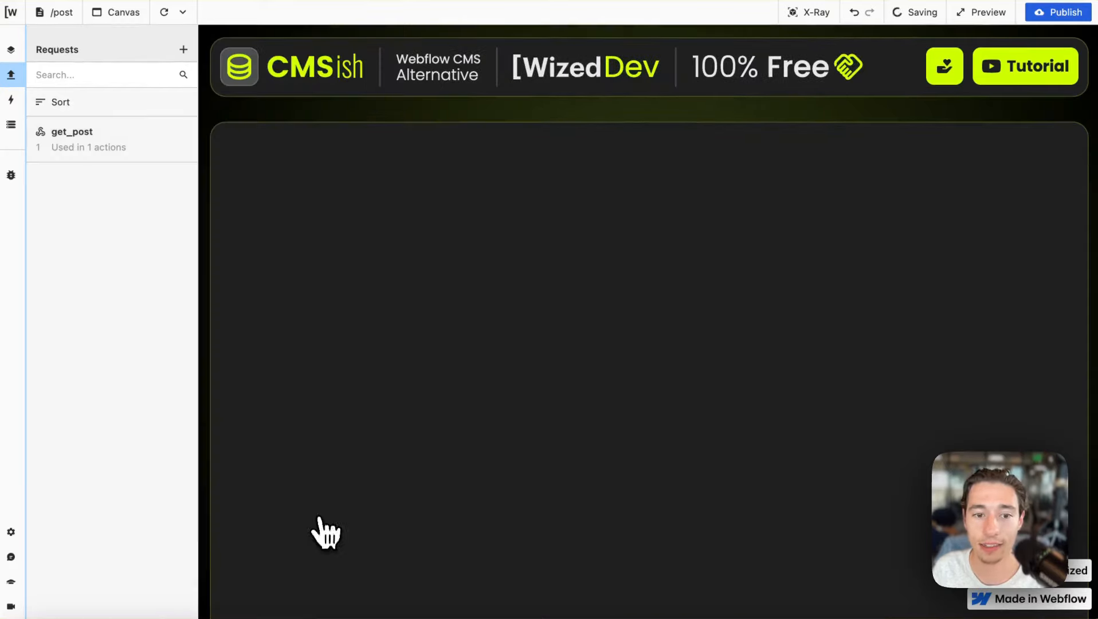
# - Switch to the live post page to check its address, then select the idea-to-ai-saas slug in Xano's sitemap_db table
pyautogui.moveTo(36, 233)
pyautogui.click(54, 269)
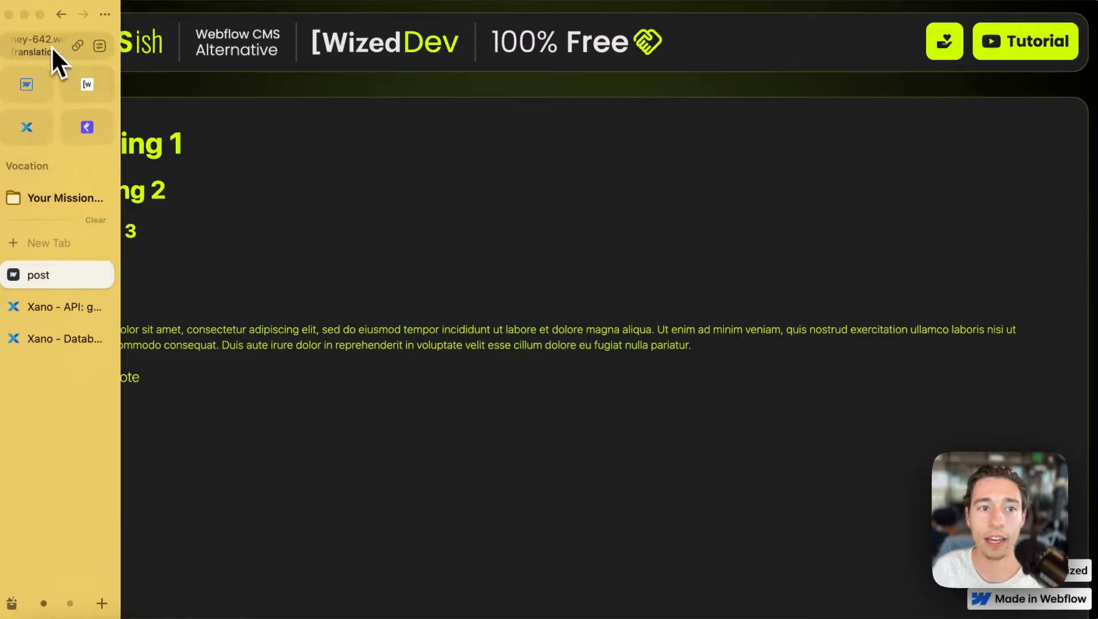
pyautogui.click(35, 49)
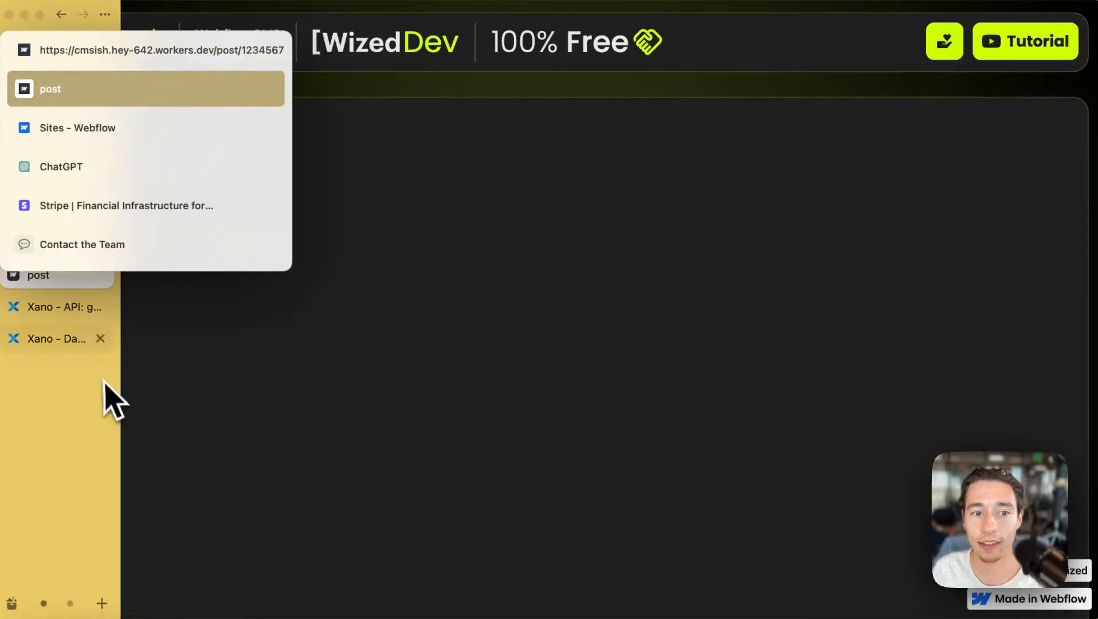
pyautogui.click(64, 338)
pyautogui.moveTo(366, 5); pyautogui.dragTo(366, 1)
pyautogui.tripleClick(881, 148)
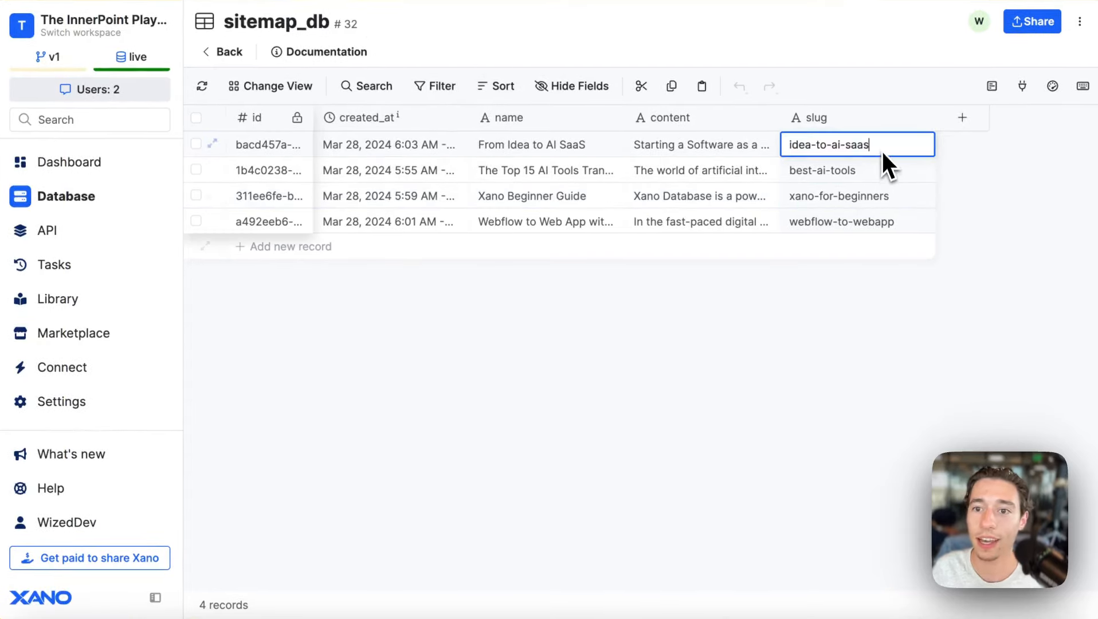
# - Return to the live post page and load /post/idea-to-ai-saas in place of the placeholder ID
pyautogui.moveTo(79, 510)
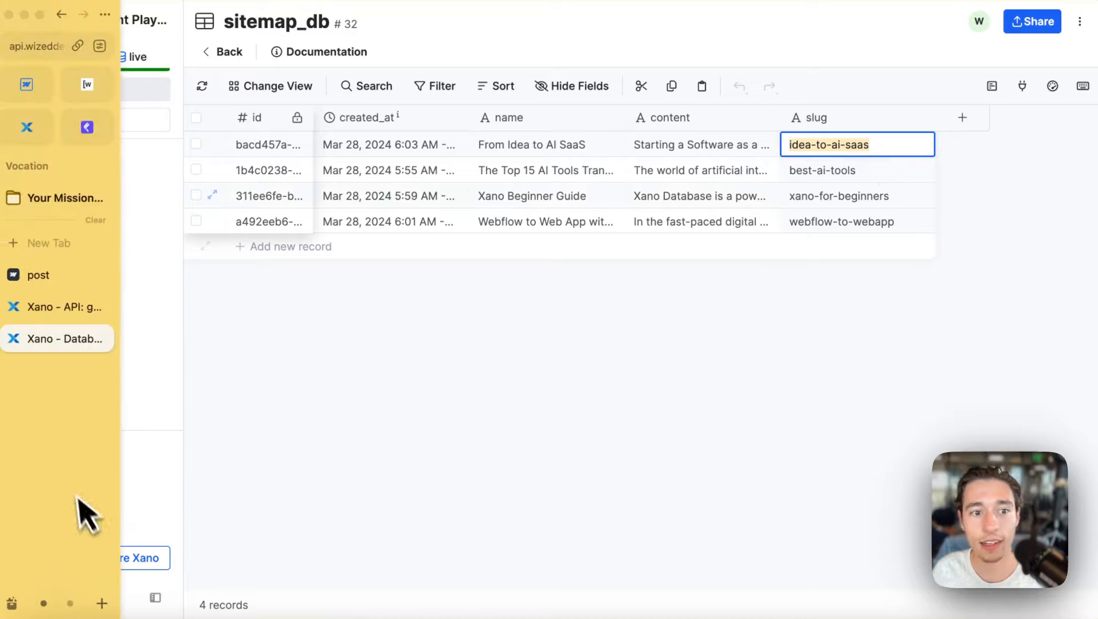
pyautogui.click(64, 306)
pyautogui.click(43, 275)
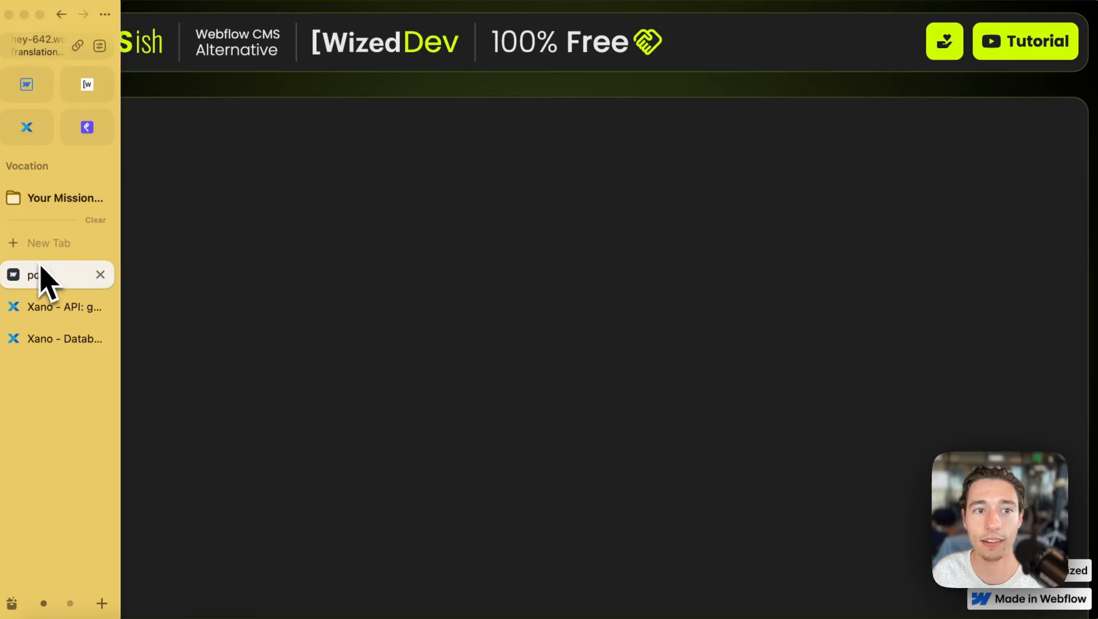
pyautogui.click(56, 45)
pyautogui.press('BackSpace')
pyautogui.press('BackSpace')
pyautogui.press('BackSpace')
pyautogui.press('BackSpace')
pyautogui.press('BackSpace')
pyautogui.press('BackSpace')
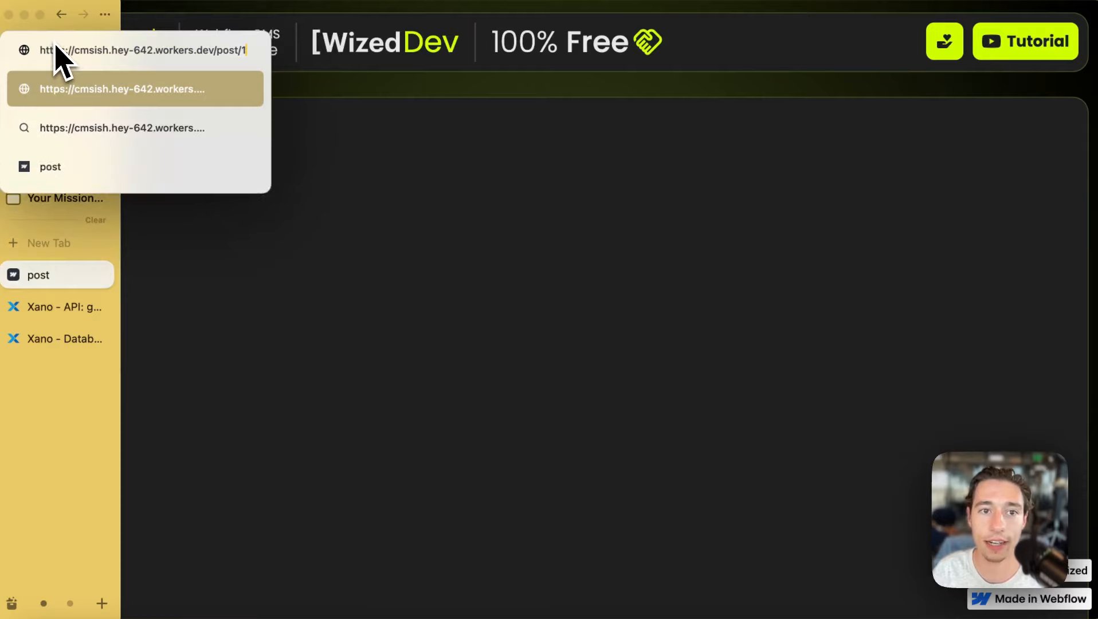
pyautogui.press('super+v')
pyautogui.press('Return')
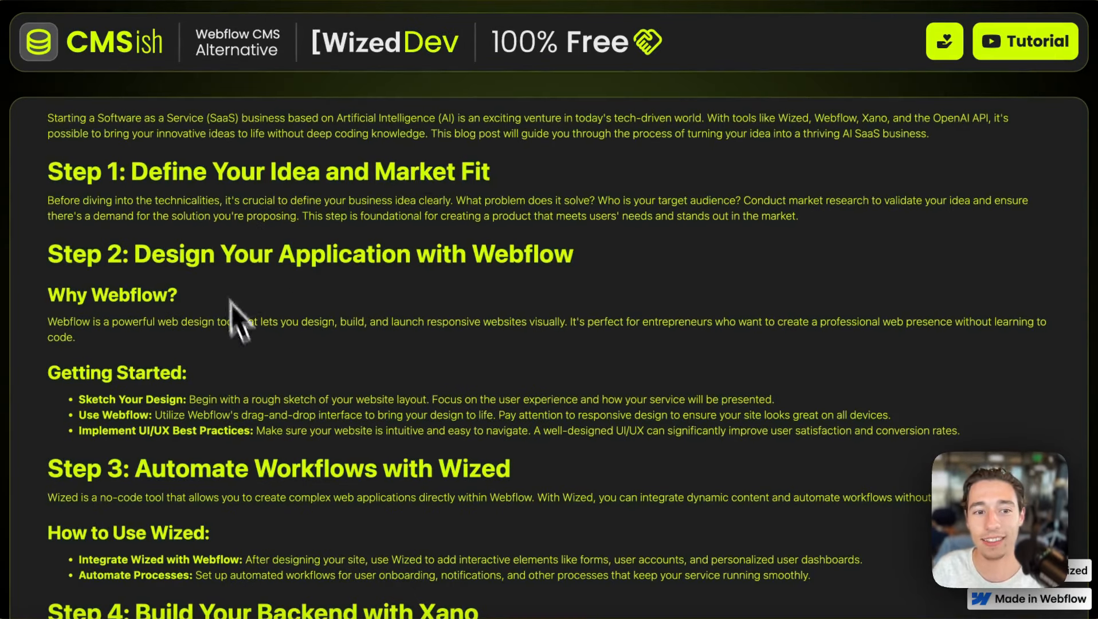
# - Examine the domain, post path and slug portions of the live blog post's address
pyautogui.moveTo(25, 100)
pyautogui.click(32, 45)
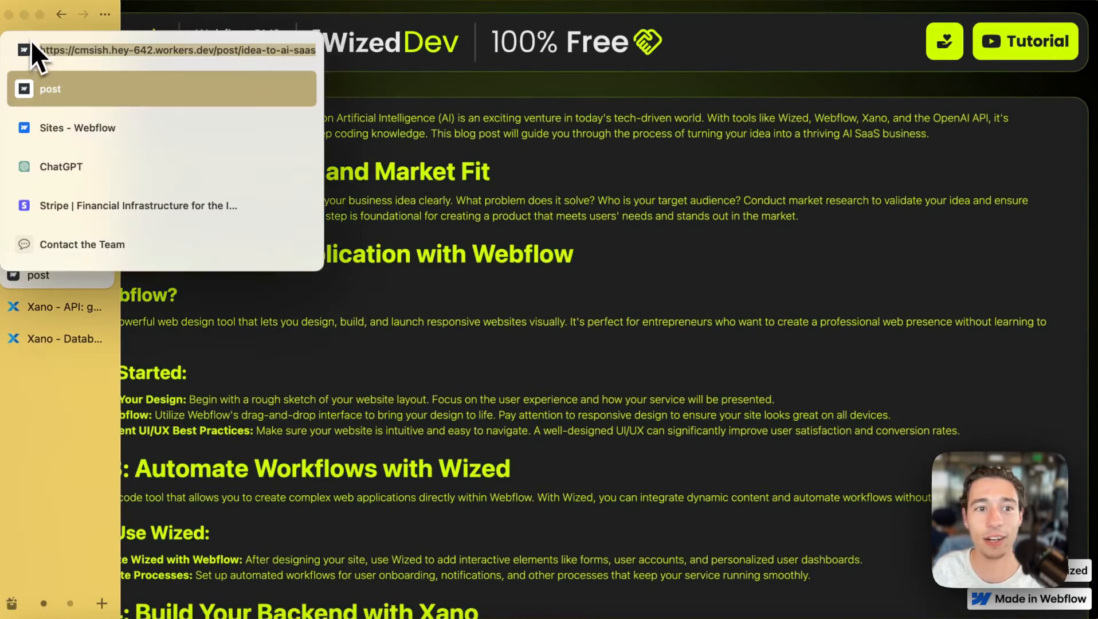
pyautogui.click(202, 50)
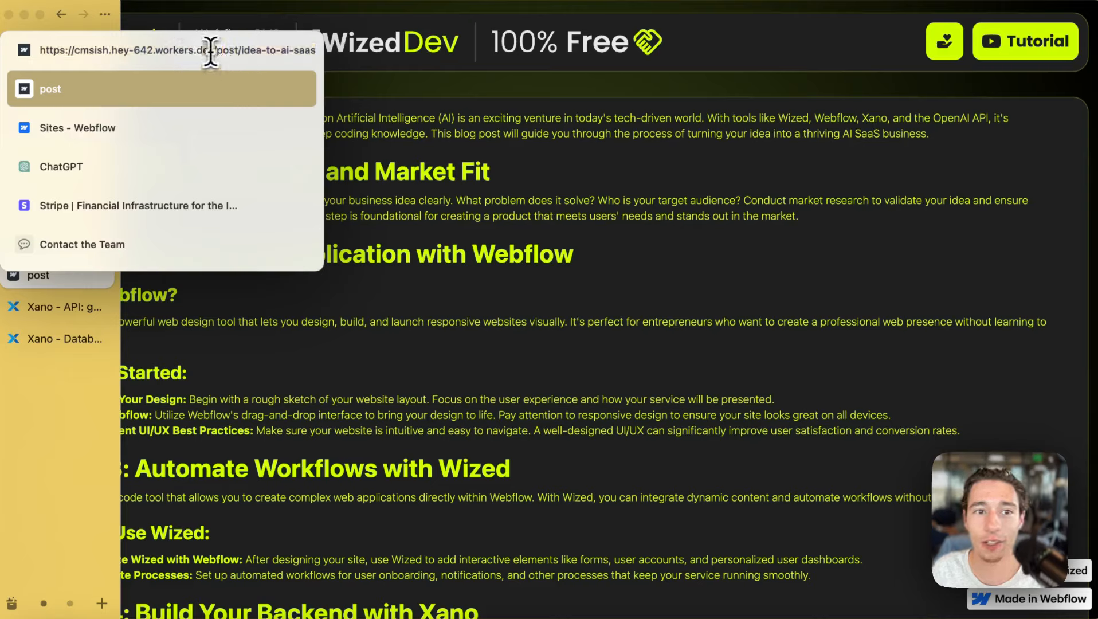
pyautogui.moveTo(211, 51); pyautogui.dragTo(95, 53)
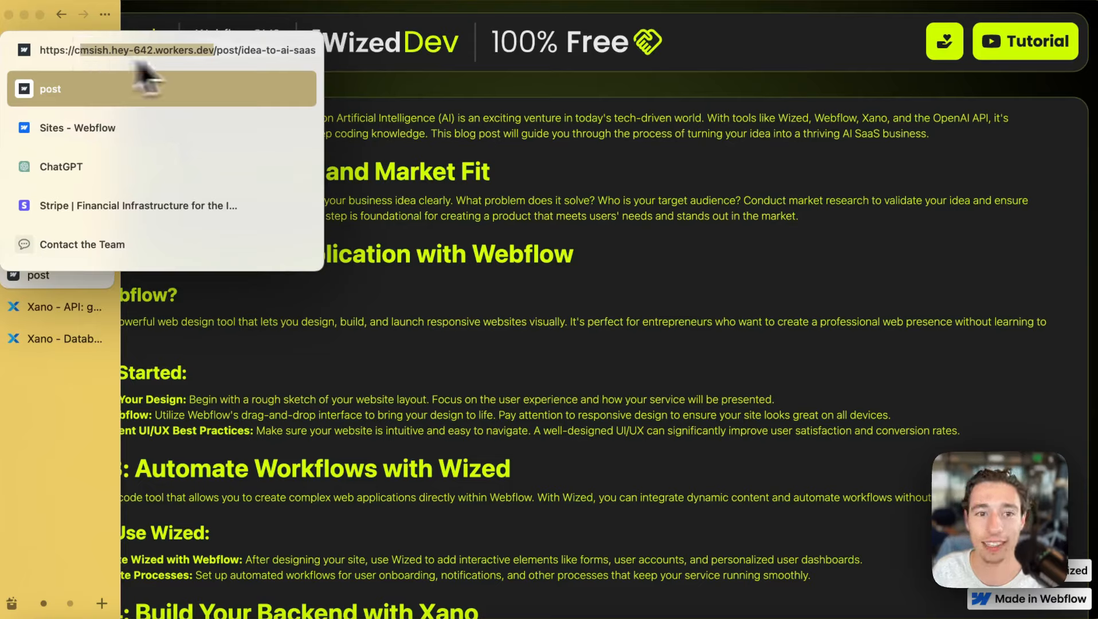
pyautogui.click(243, 50)
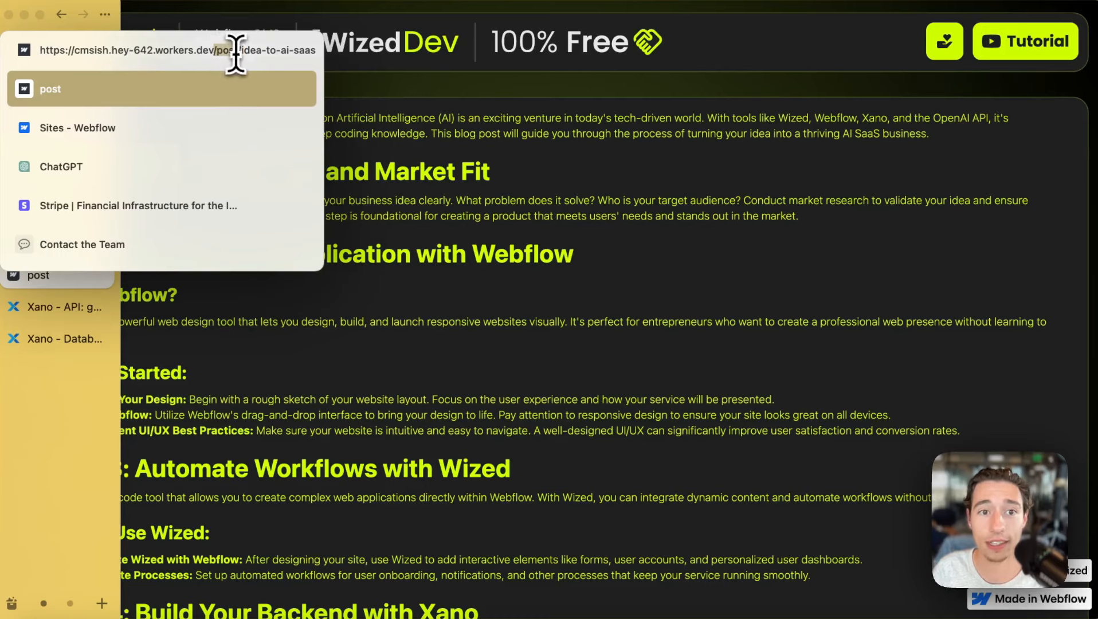
pyautogui.click(263, 50)
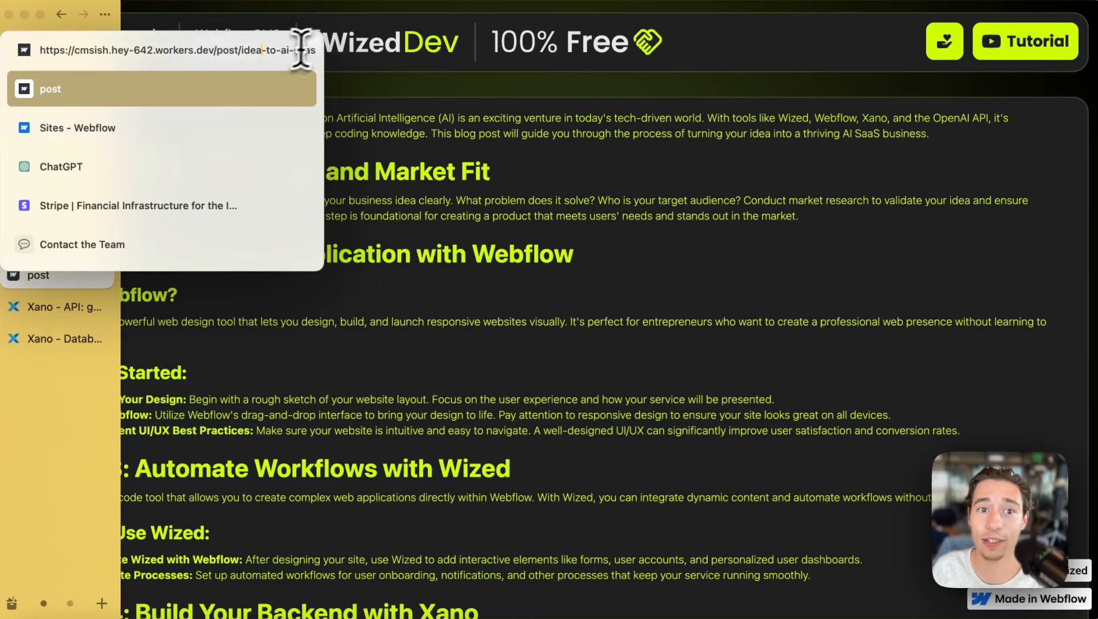
pyautogui.click(130, 428)
# - Copy the best-ai-tools slug from the sitemap_db table in Xano
pyautogui.moveTo(25, 375)
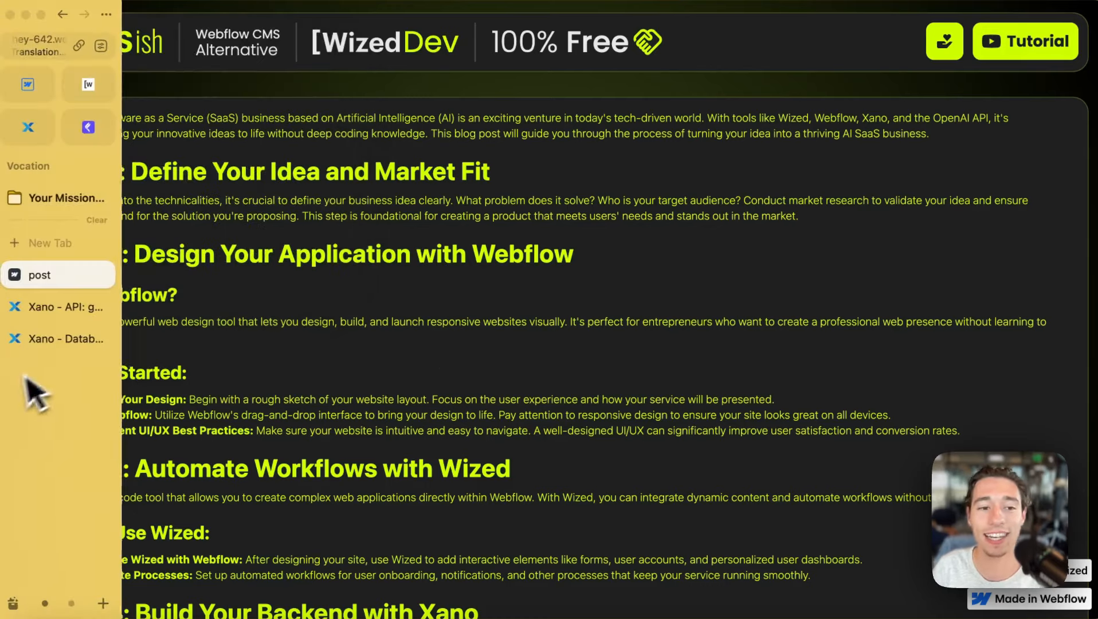
pyautogui.click(74, 340)
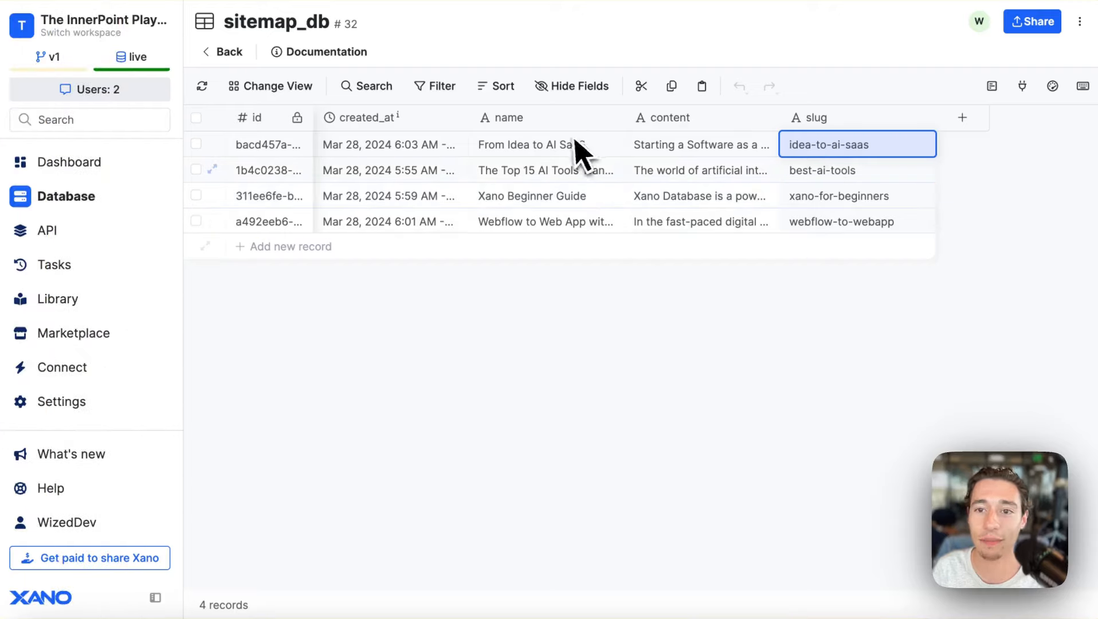
pyautogui.click(872, 176)
pyautogui.doubleClick(872, 177)
pyautogui.press('super+c')
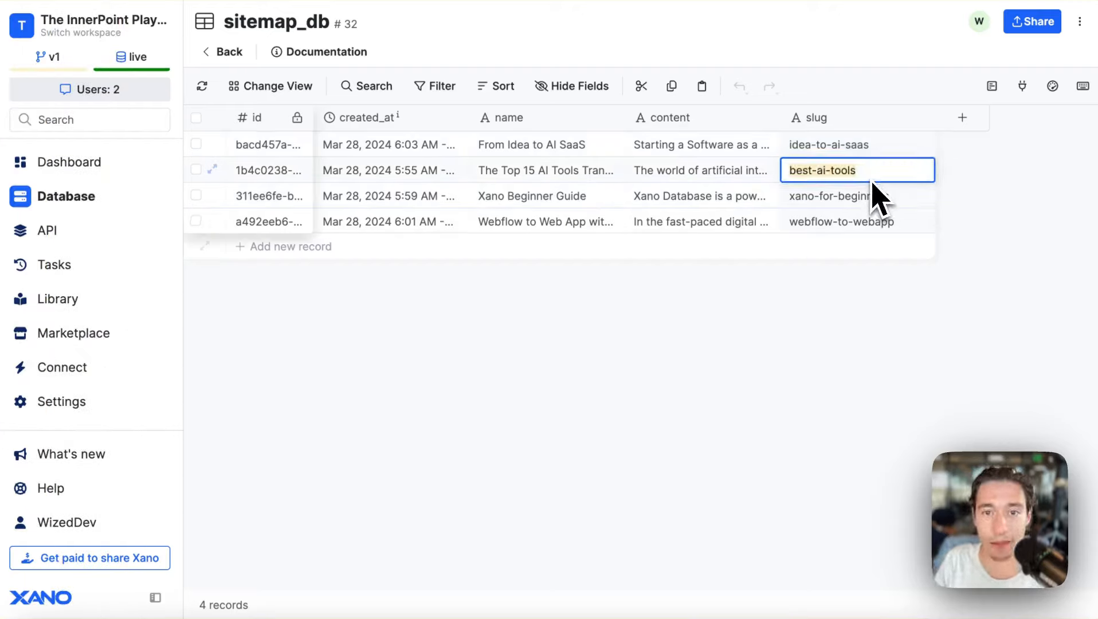
# - Return to the live post page, replace the slug in its address with best-ai-tools and load it
pyautogui.moveTo(34, 247)
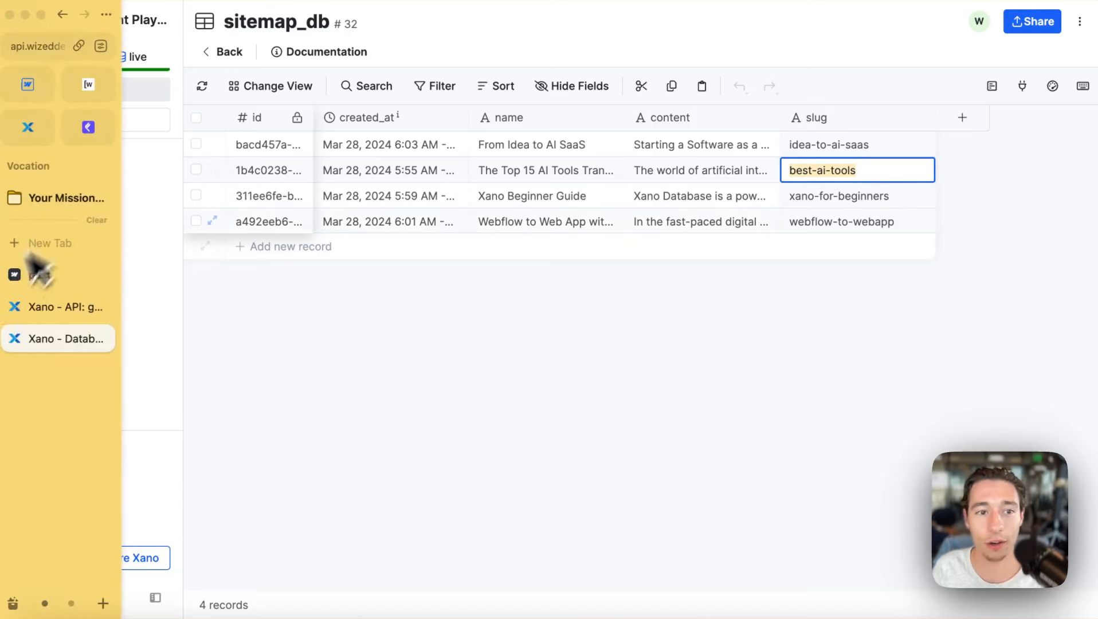
pyautogui.click(57, 309)
pyautogui.click(44, 275)
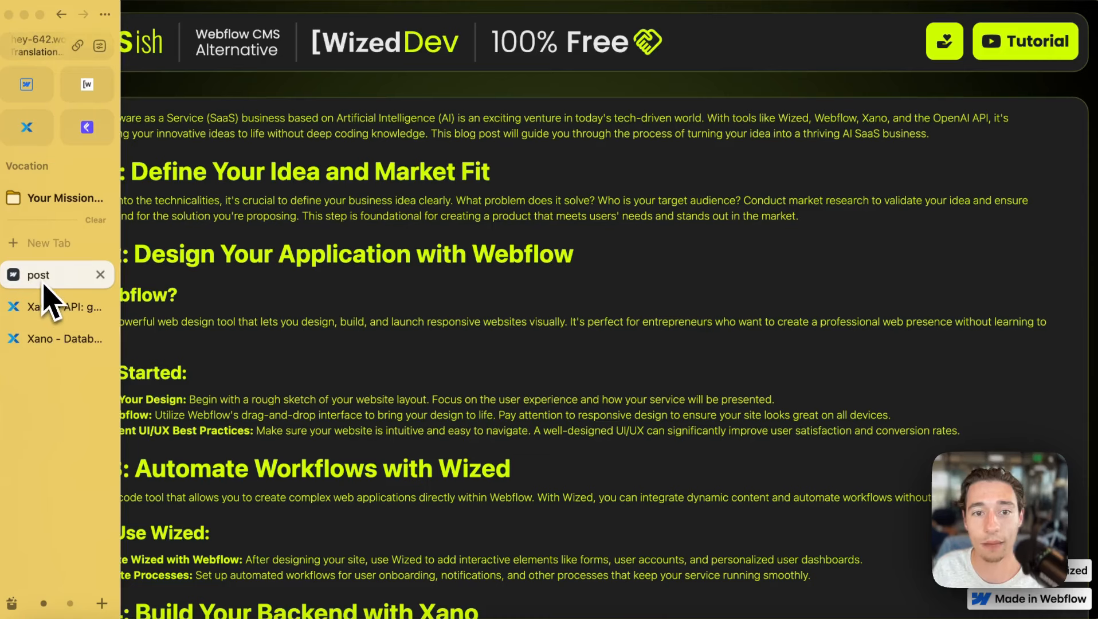
pyautogui.click(51, 42)
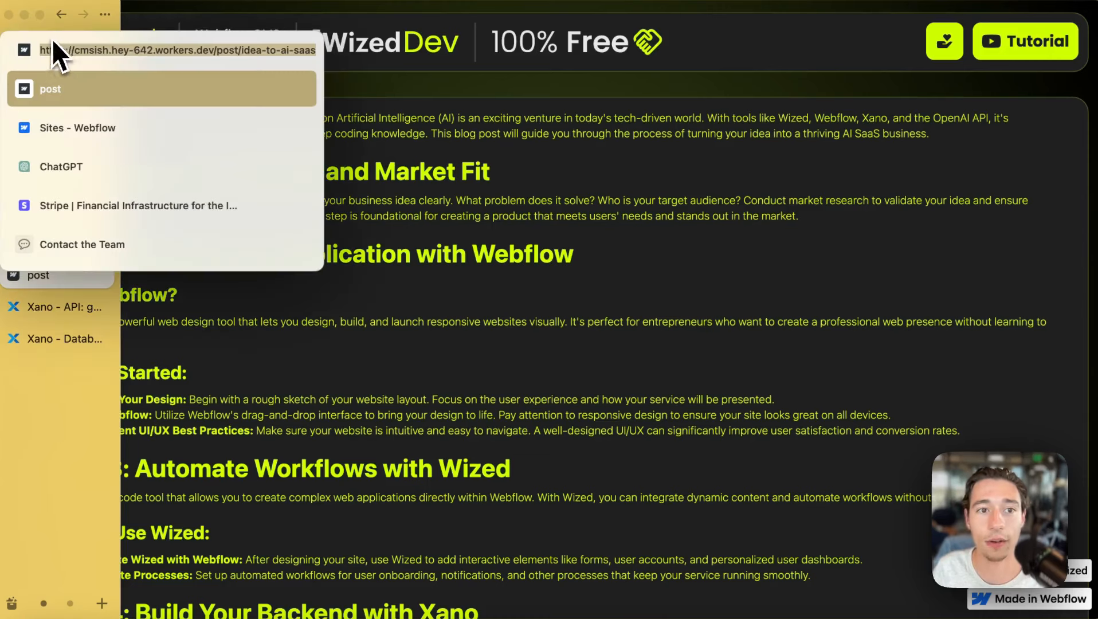
pyautogui.click(241, 49)
pyautogui.moveTo(244, 50); pyautogui.dragTo(315, 50)
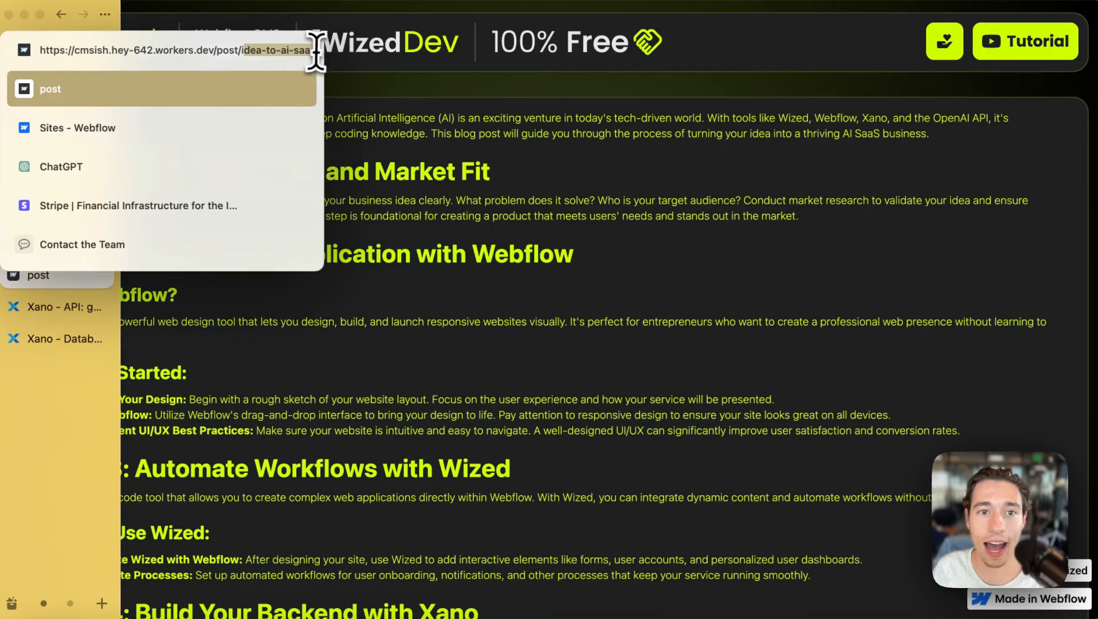
pyautogui.press('BackSpace')
pyautogui.press('super+v')
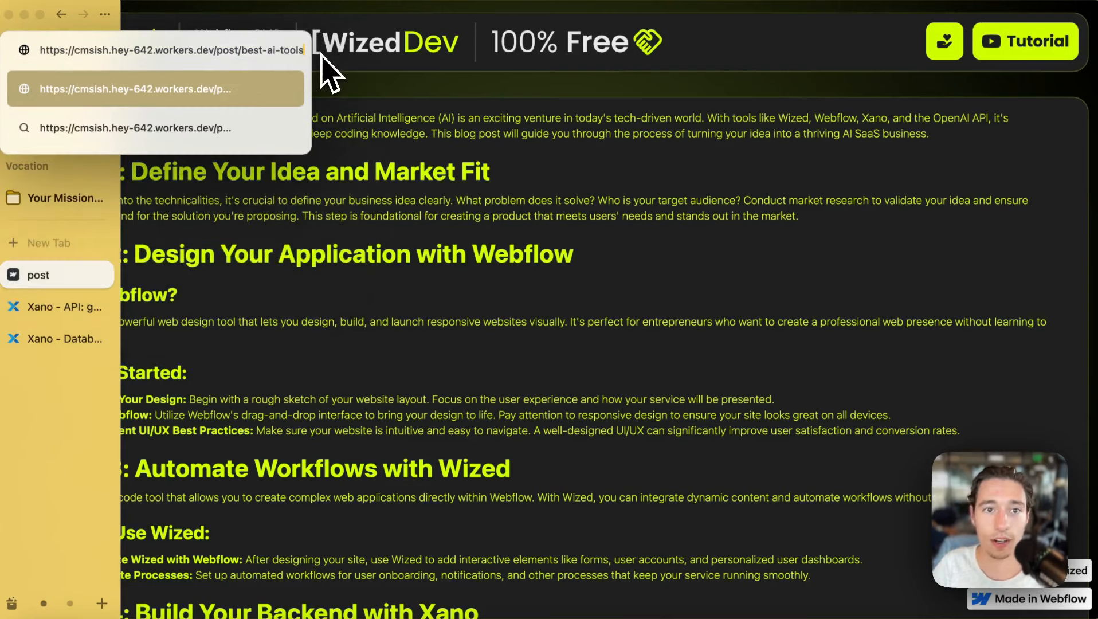
pyautogui.press('Return')
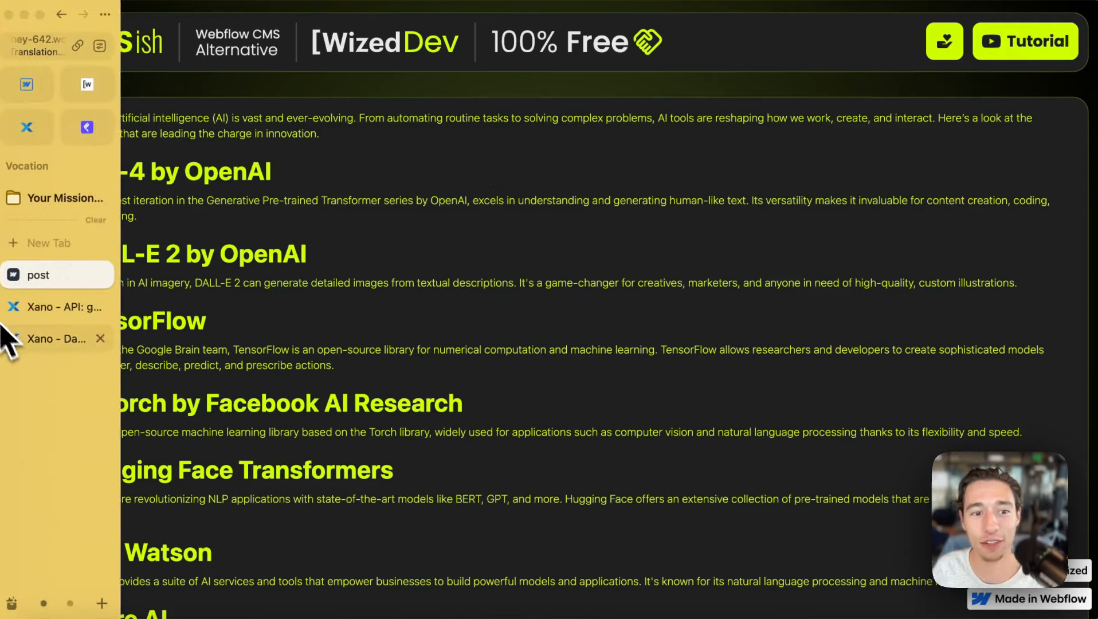
# - Switch back to Xano and copy the xano-for-beginners slug from the sitemap_db table
pyautogui.click(36, 347)
pyautogui.doubleClick(848, 201)
pyautogui.press('super+c')
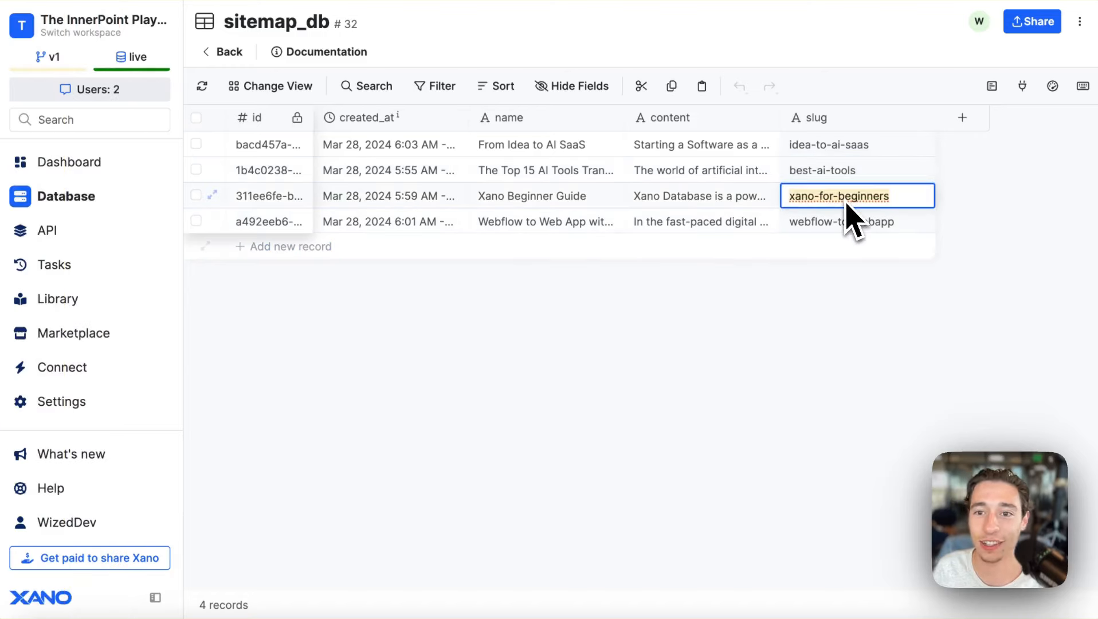
pyautogui.moveTo(7, 367)
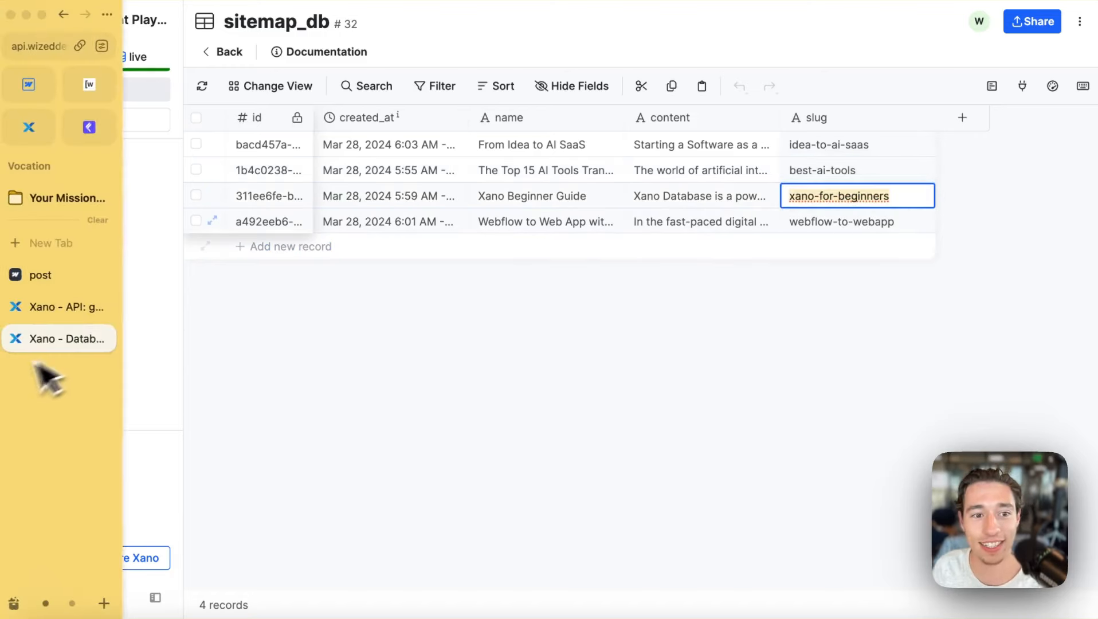
# - Return to the live post page, replace the slug in its address with xano-for-beginners and load it
pyautogui.click(46, 275)
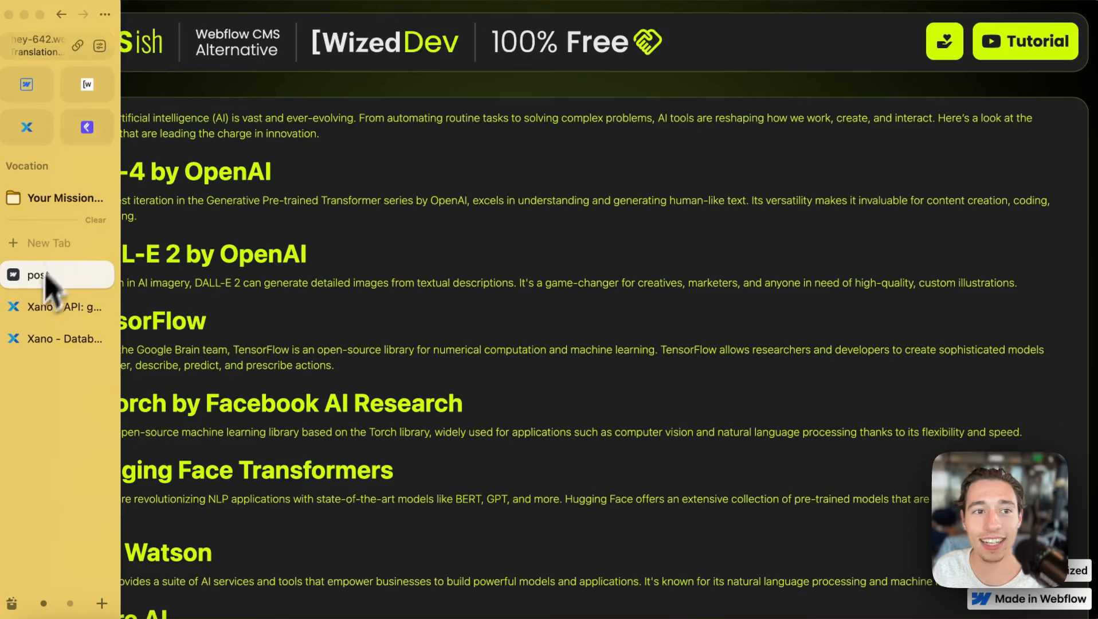
pyautogui.click(63, 43)
pyautogui.click(240, 51)
pyautogui.moveTo(243, 51); pyautogui.dragTo(330, 54)
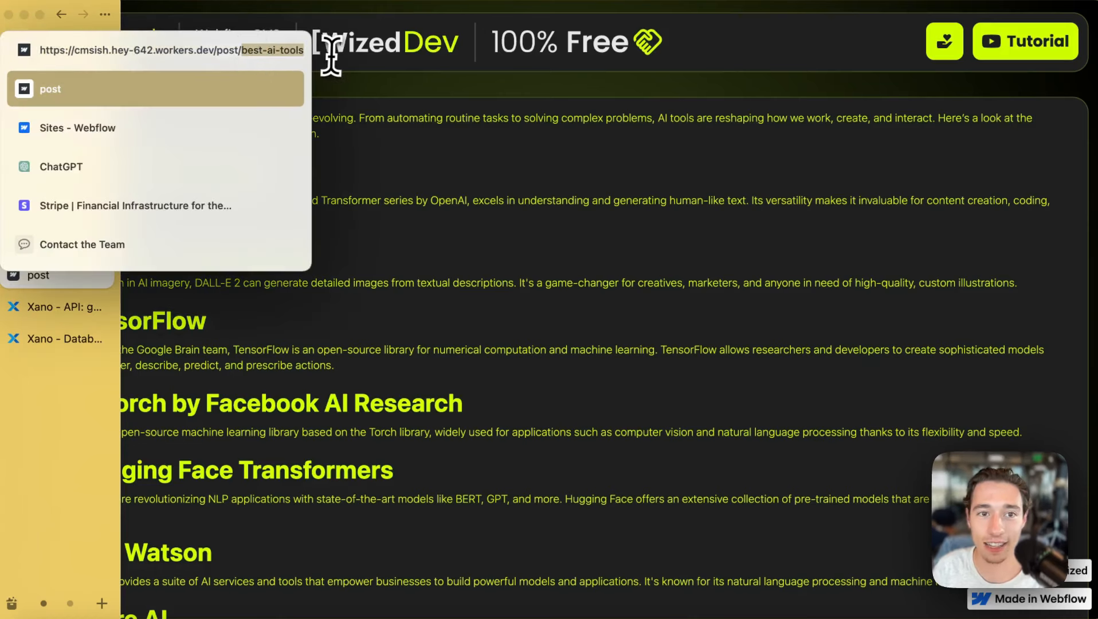
pyautogui.press('BackSpace')
pyautogui.press('super+v')
pyautogui.press('Return')
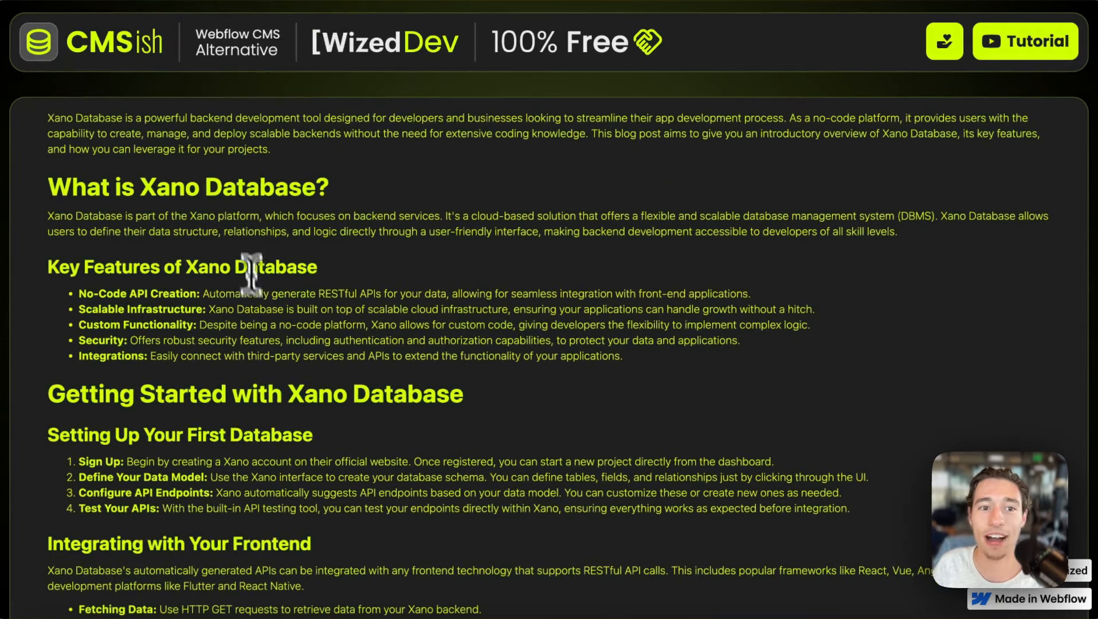
# - Switch back to Xano and copy the webflow-to-webapp slug from the sitemap_db table
pyautogui.moveTo(2, 352)
pyautogui.click(64, 338)
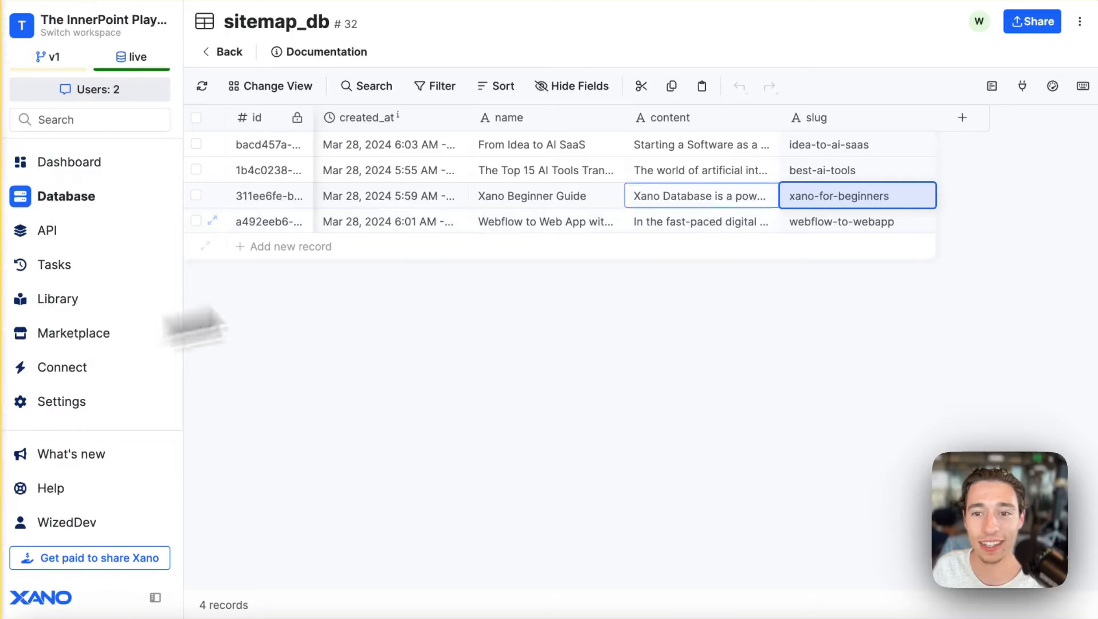
pyautogui.doubleClick(834, 225)
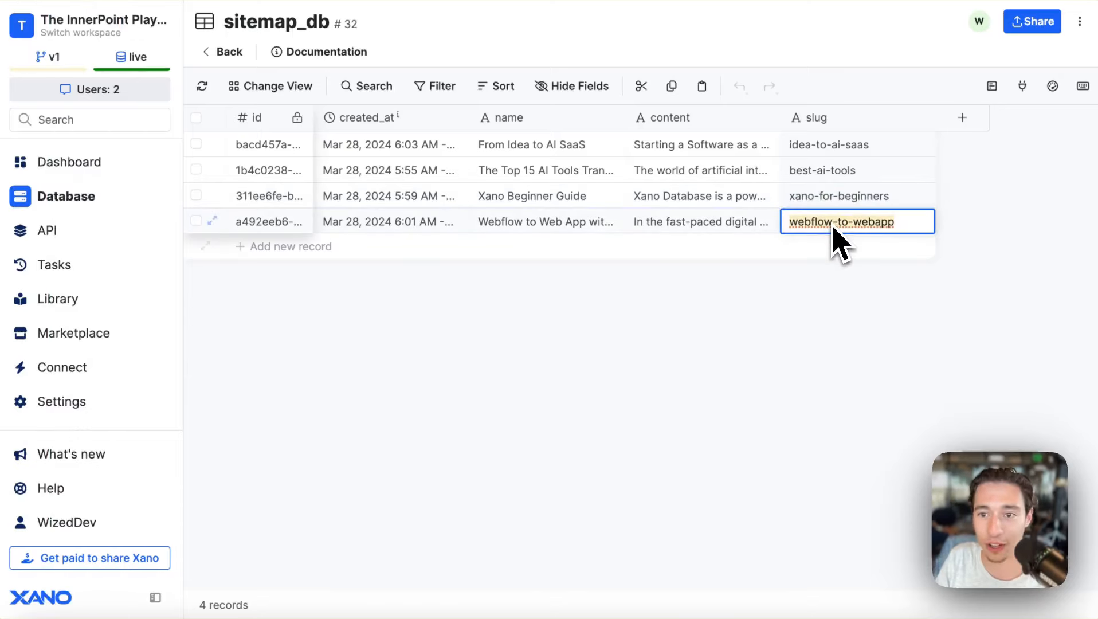
pyautogui.moveTo(39, 417)
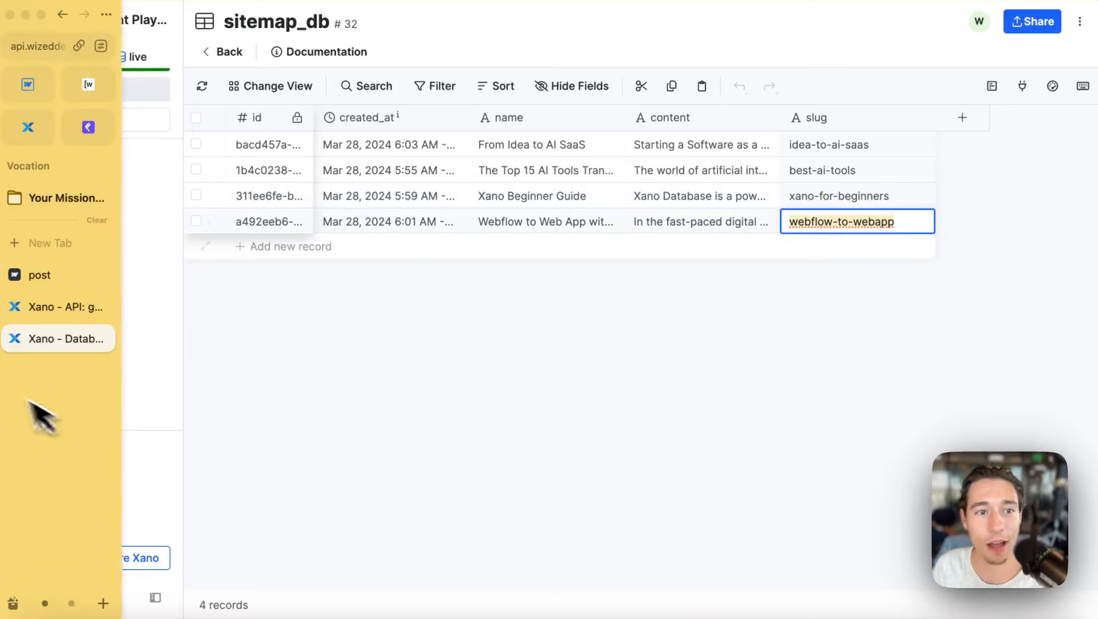
# - Return to the live post page, replace the slug in its address with webflow-to-webapp and load it
pyautogui.click(90, 86)
pyautogui.click(37, 272)
pyautogui.click(53, 47)
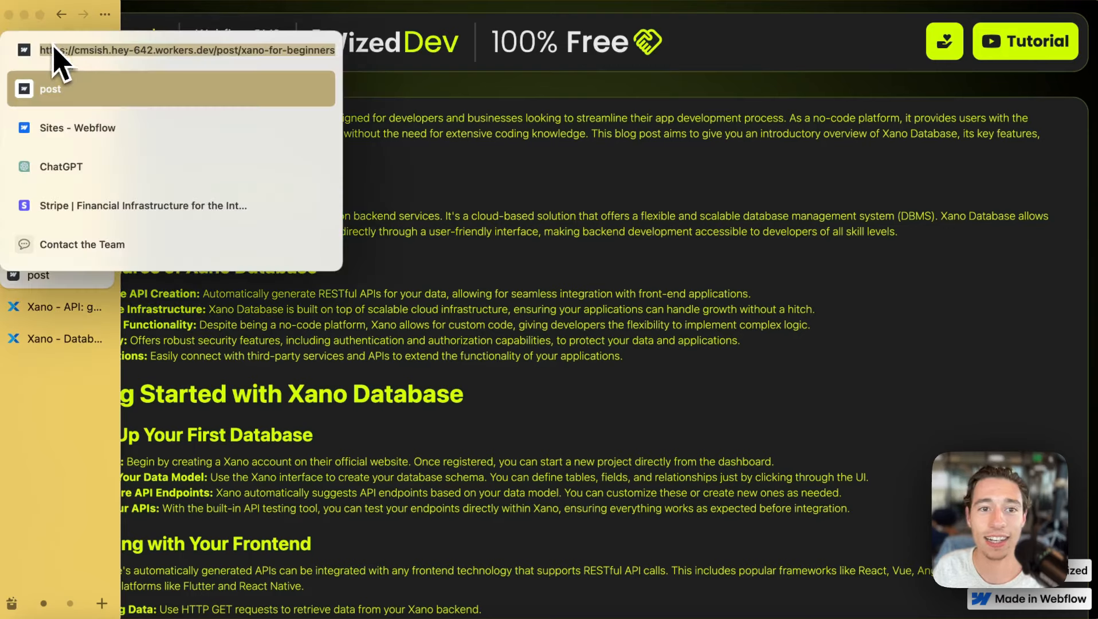
pyautogui.moveTo(242, 50); pyautogui.dragTo(396, 52)
pyautogui.press('BackSpace')
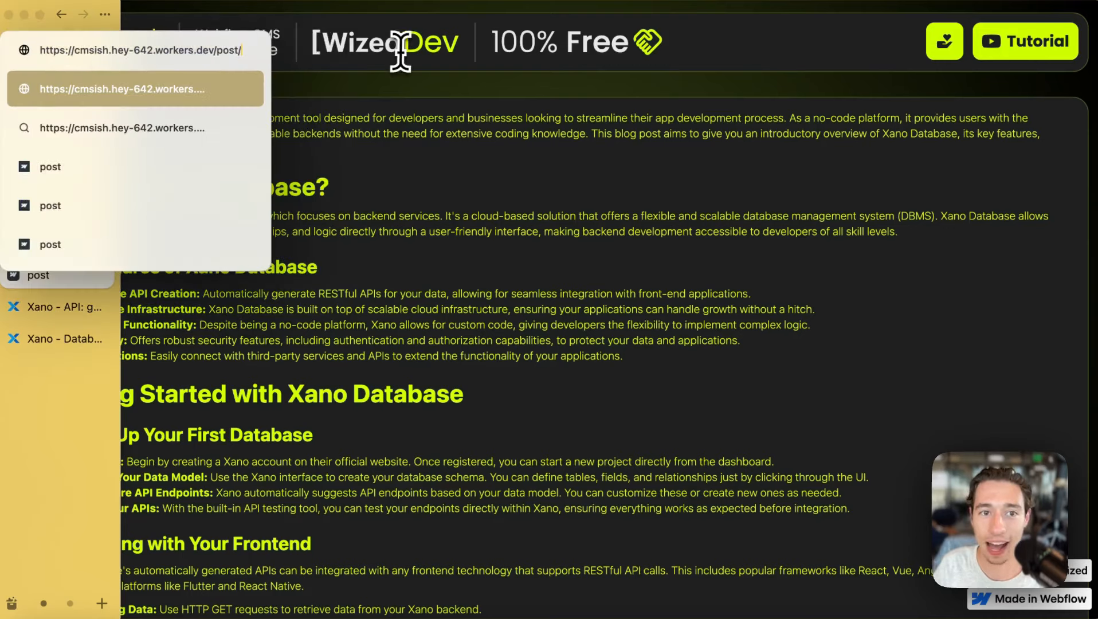
pyautogui.write('webflow-to-webapp')
pyautogui.press('Return')
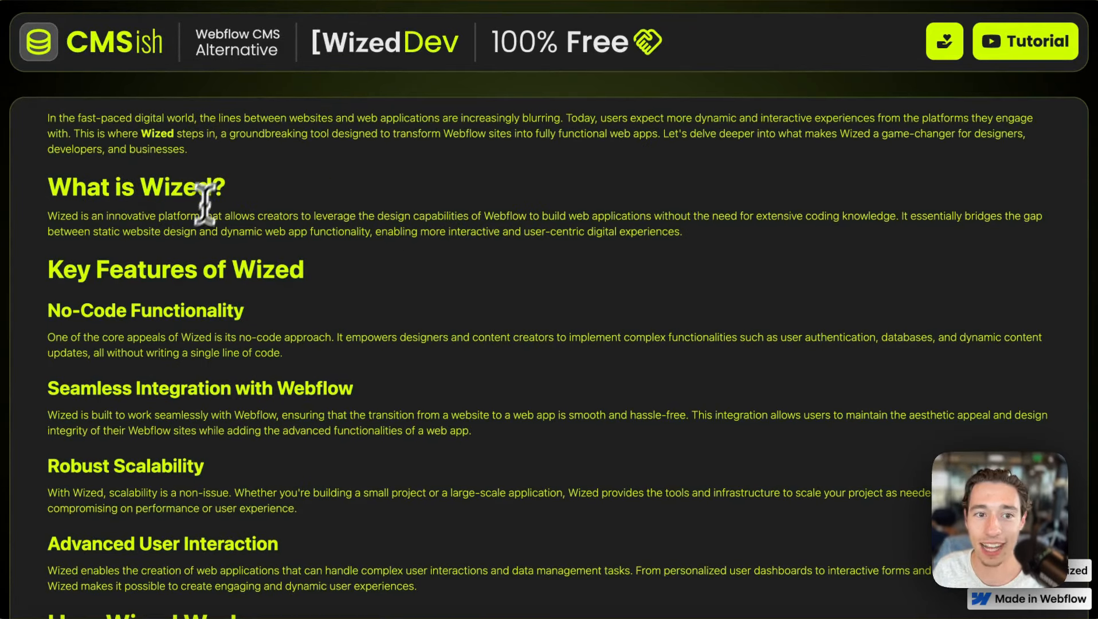
# - Compare the webflow-to-webapp slug in Xano's sitemap_db table with the path in the published post's URL
pyautogui.scroll(-7, 214, 186)
pyautogui.scroll(7, 294, 225)
pyautogui.moveTo(2, 321)
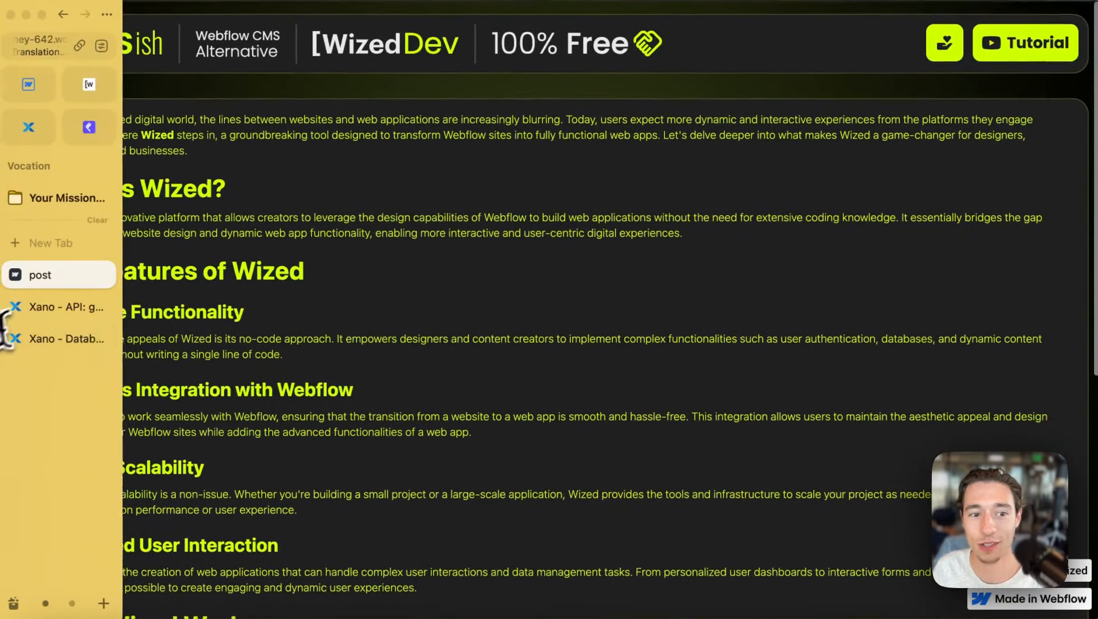
pyautogui.click(53, 343)
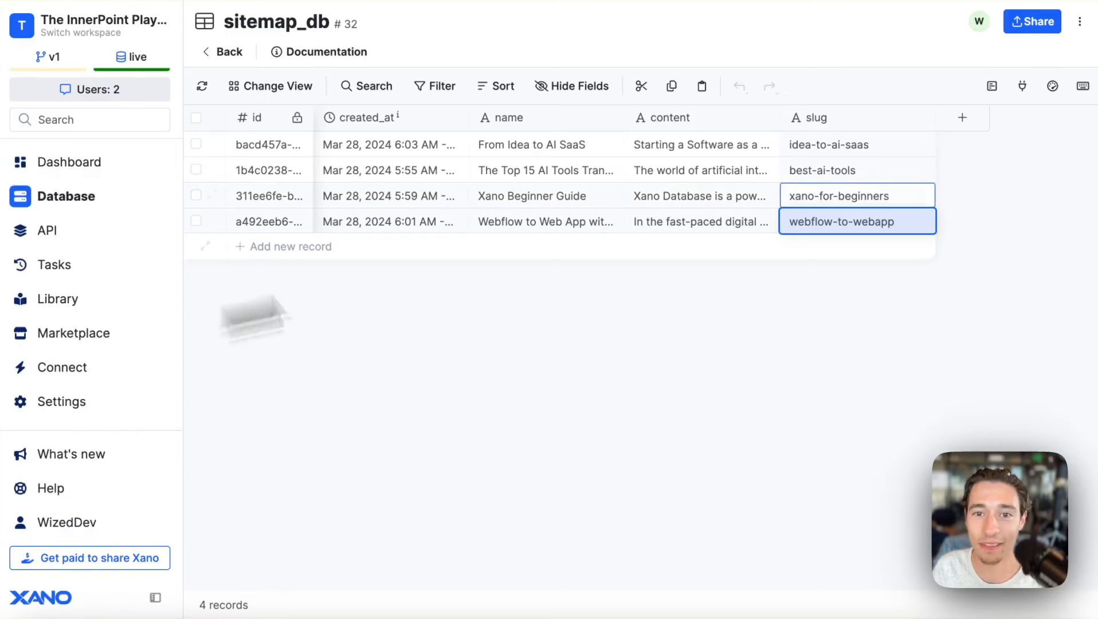
pyautogui.moveTo(8, 249)
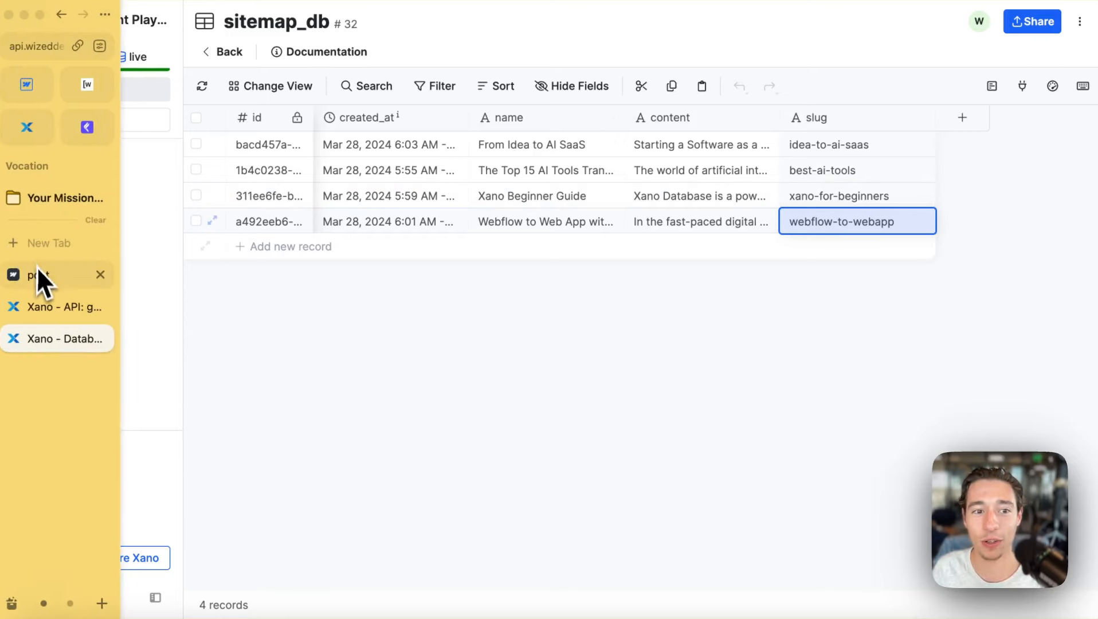
pyautogui.click(37, 273)
pyautogui.click(54, 49)
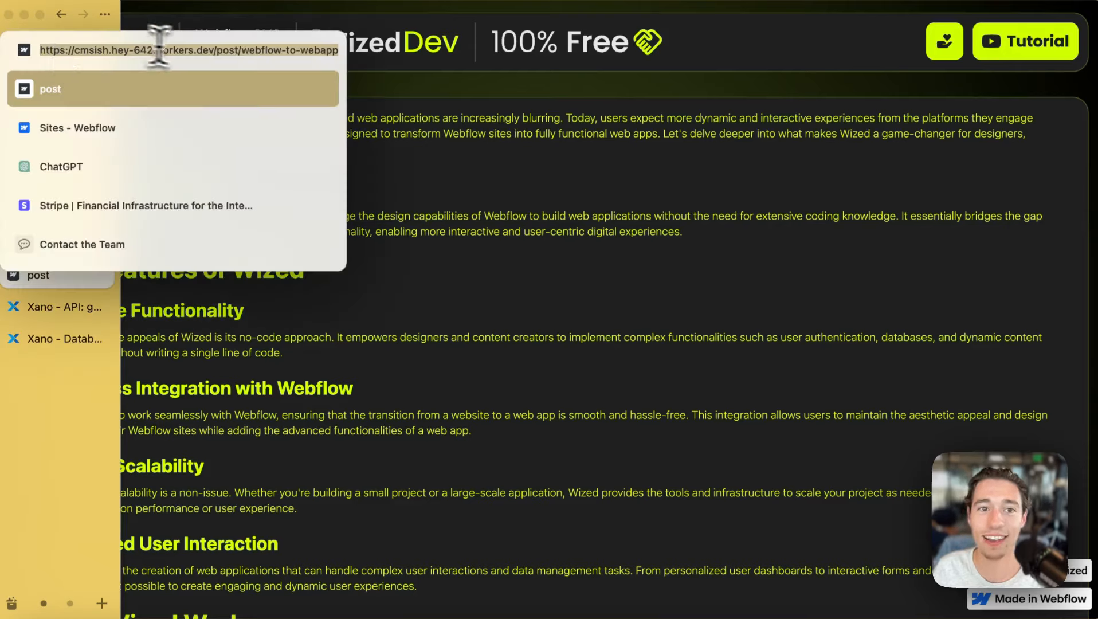
pyautogui.click(223, 50)
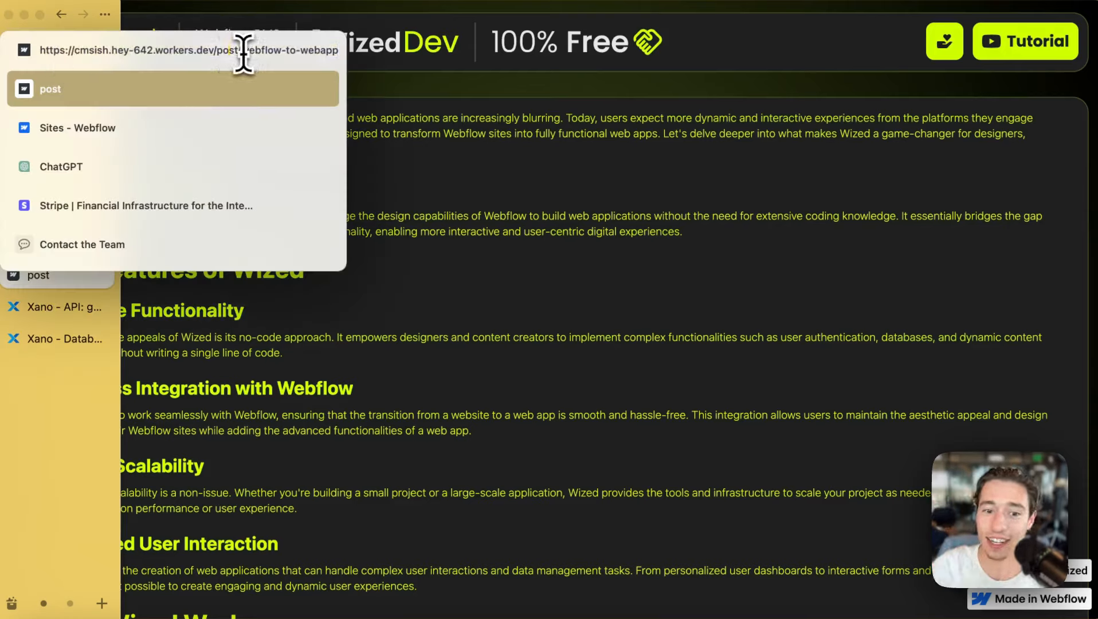
pyautogui.moveTo(243, 50); pyautogui.dragTo(360, 54)
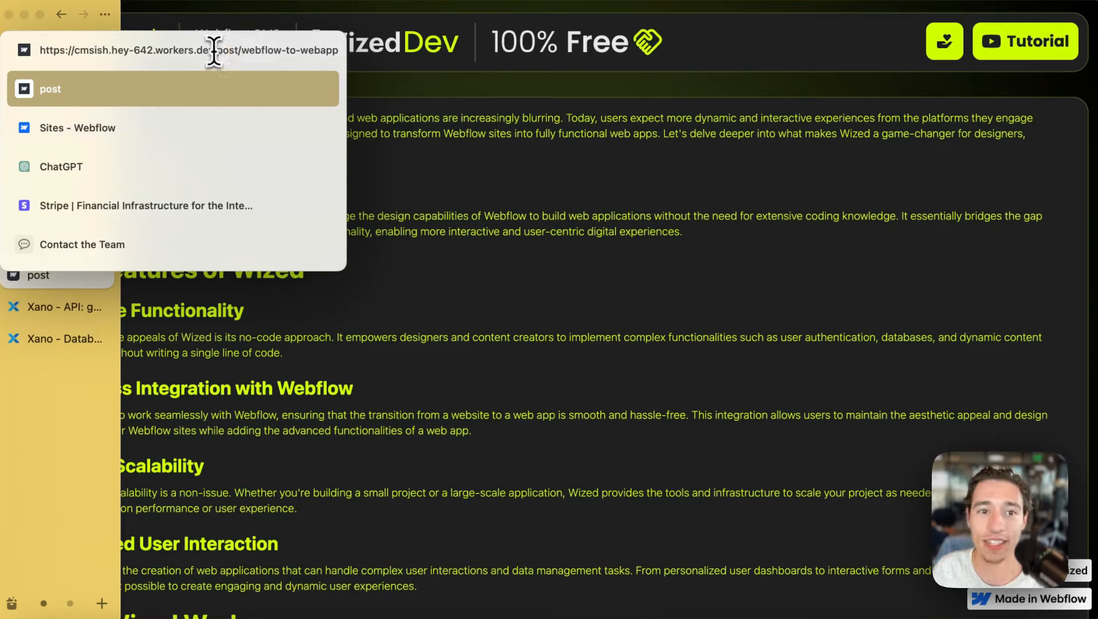
pyautogui.moveTo(214, 50); pyautogui.dragTo(360, 53)
pyautogui.click(289, 50)
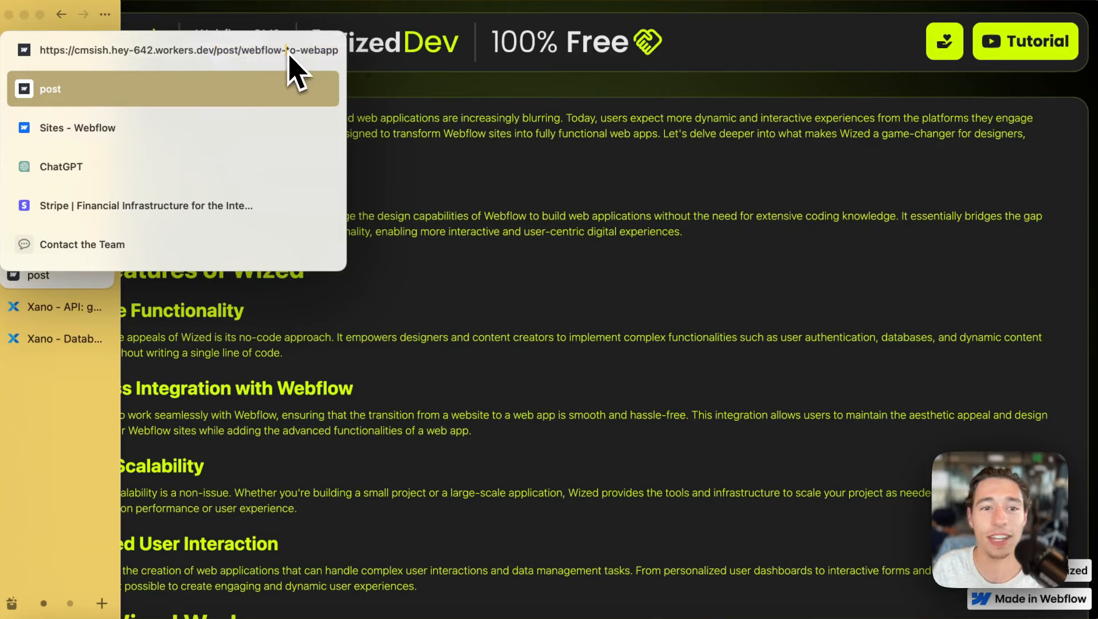
pyautogui.moveTo(215, 51); pyautogui.dragTo(350, 53)
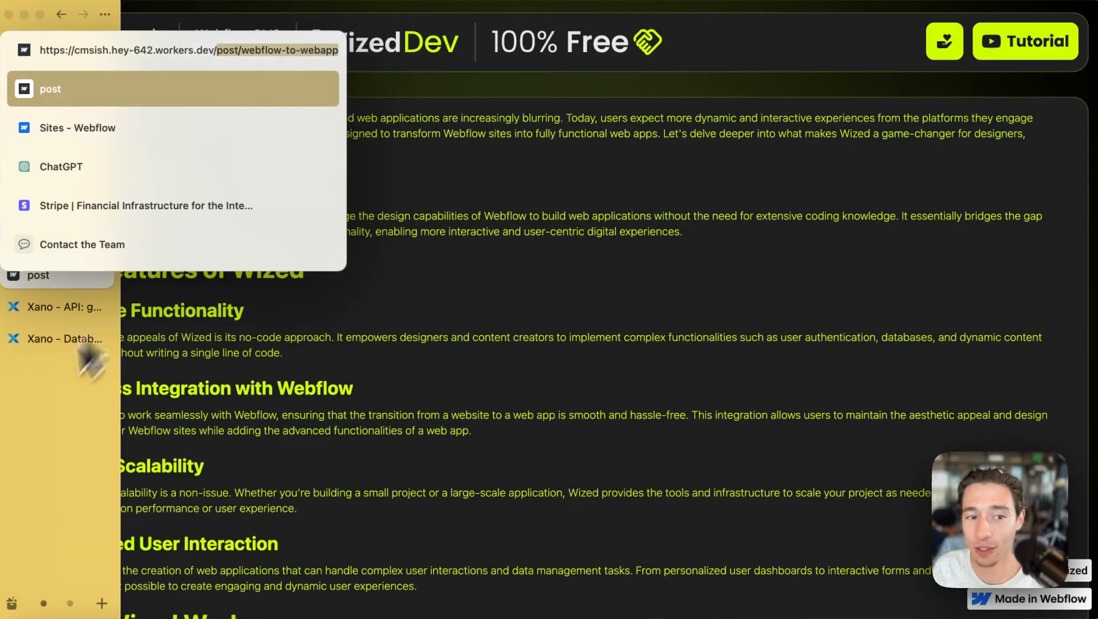
pyautogui.click(27, 430)
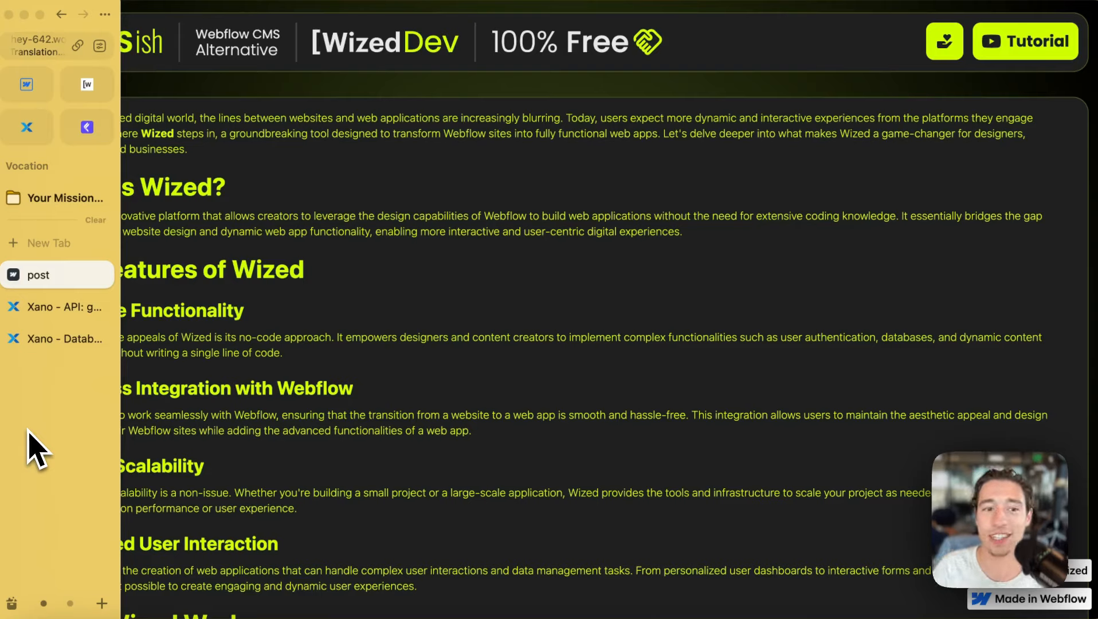
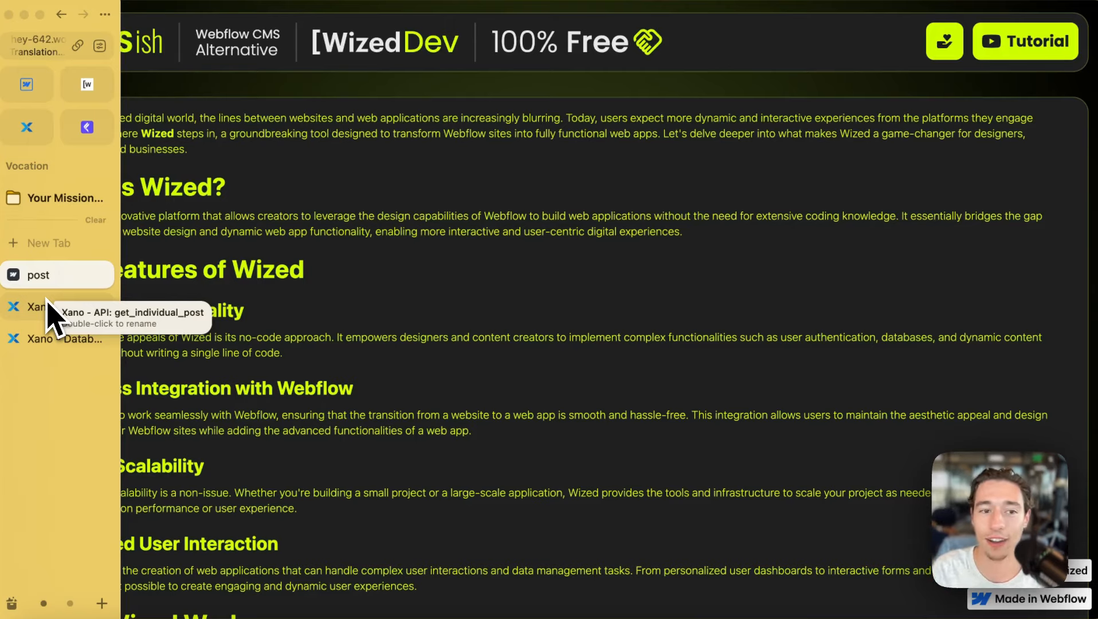
# - Look over the get_individual_post API and the database table in Xano, and return to the published post
pyautogui.click(33, 312)
pyautogui.click(39, 344)
pyautogui.click(48, 308)
pyautogui.click(45, 277)
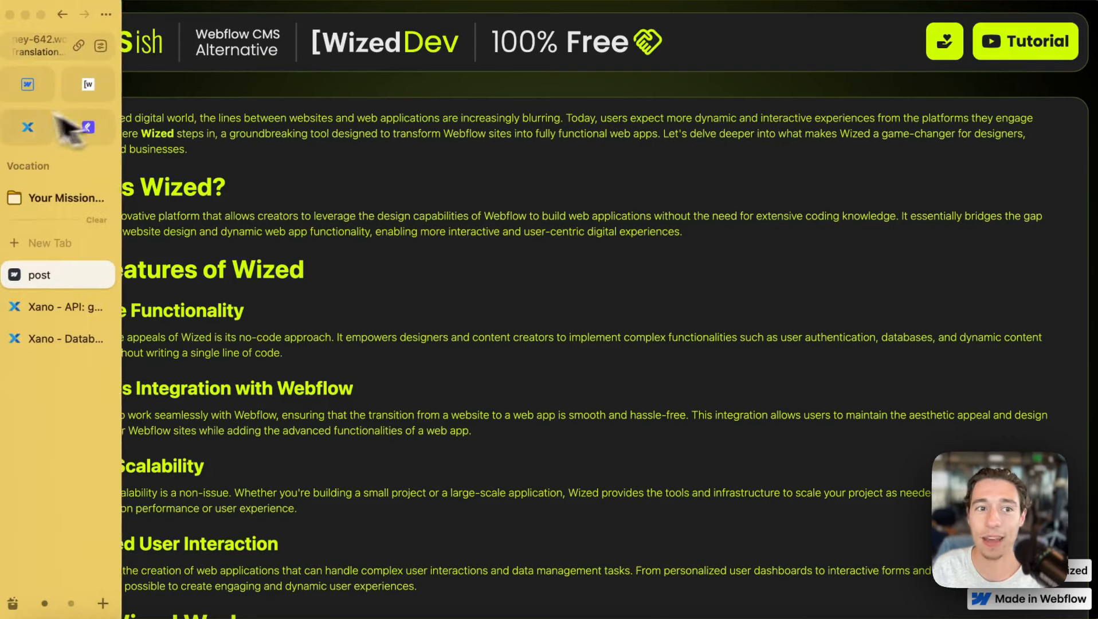
# - Switch to the Webflow Designer, dismiss the publish options and copy the main section of the post page
pyautogui.click(34, 92)
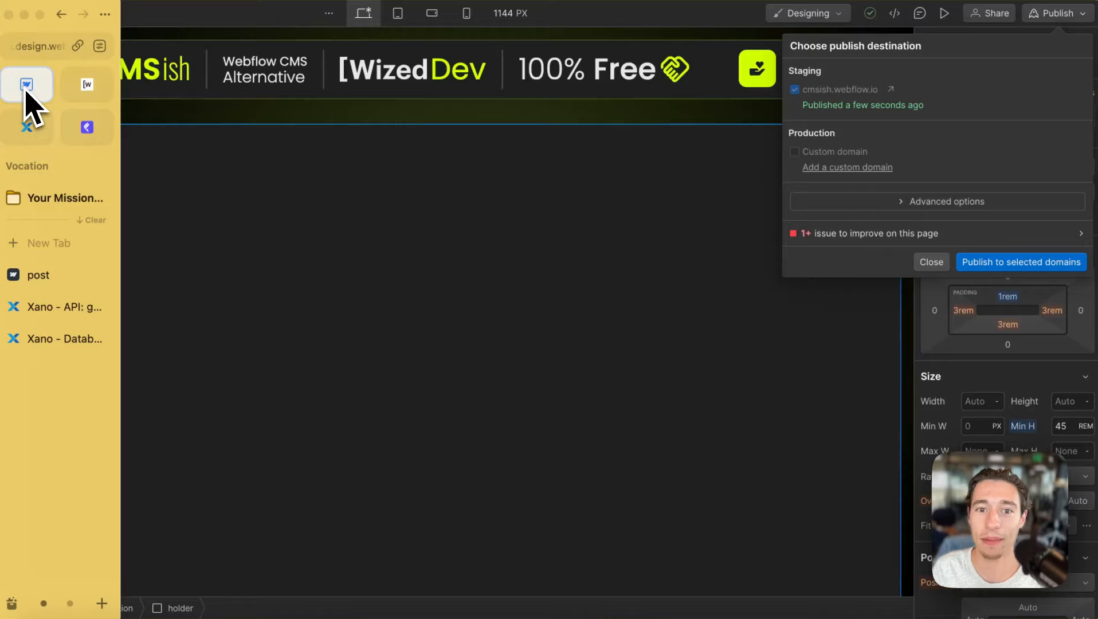
pyautogui.click(930, 264)
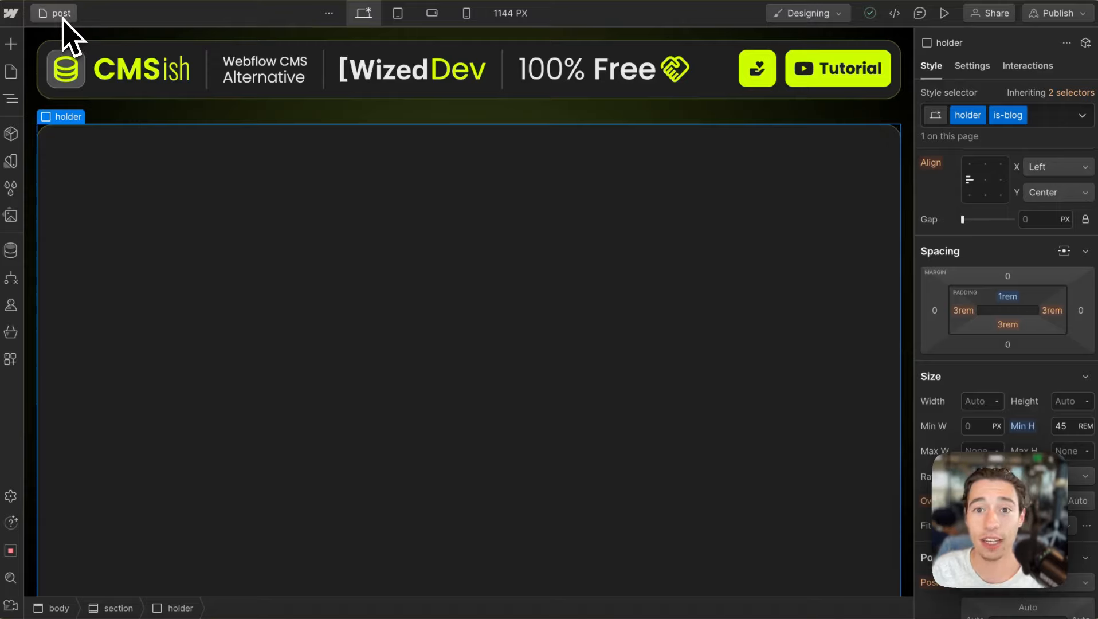
pyautogui.click(33, 44)
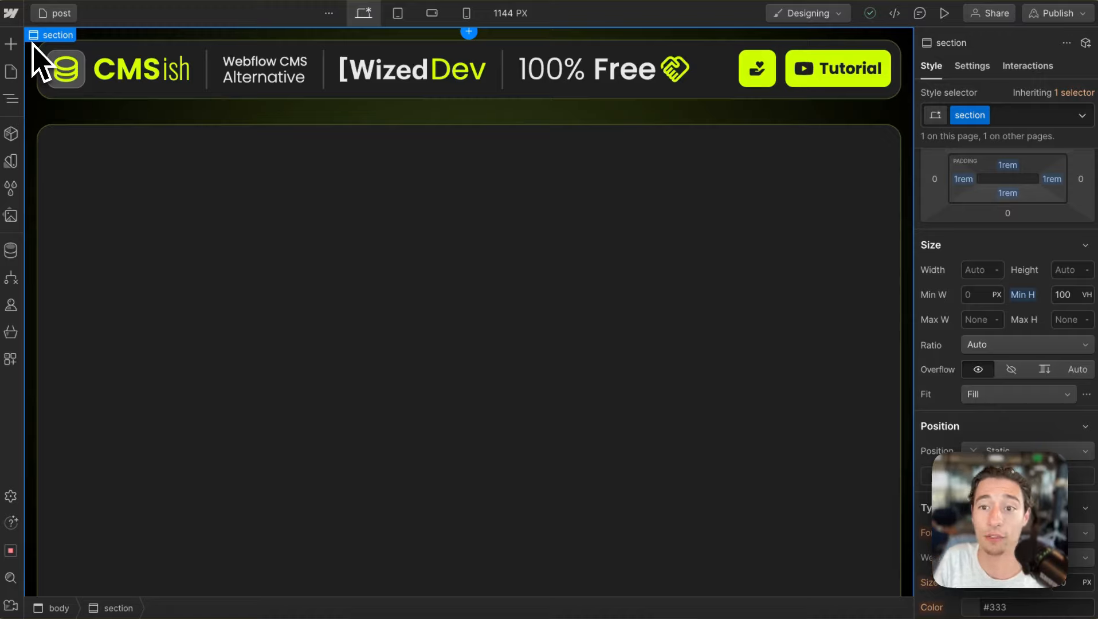
# - Create a new static page named Overview with public access and no parent folder
pyautogui.click(53, 15)
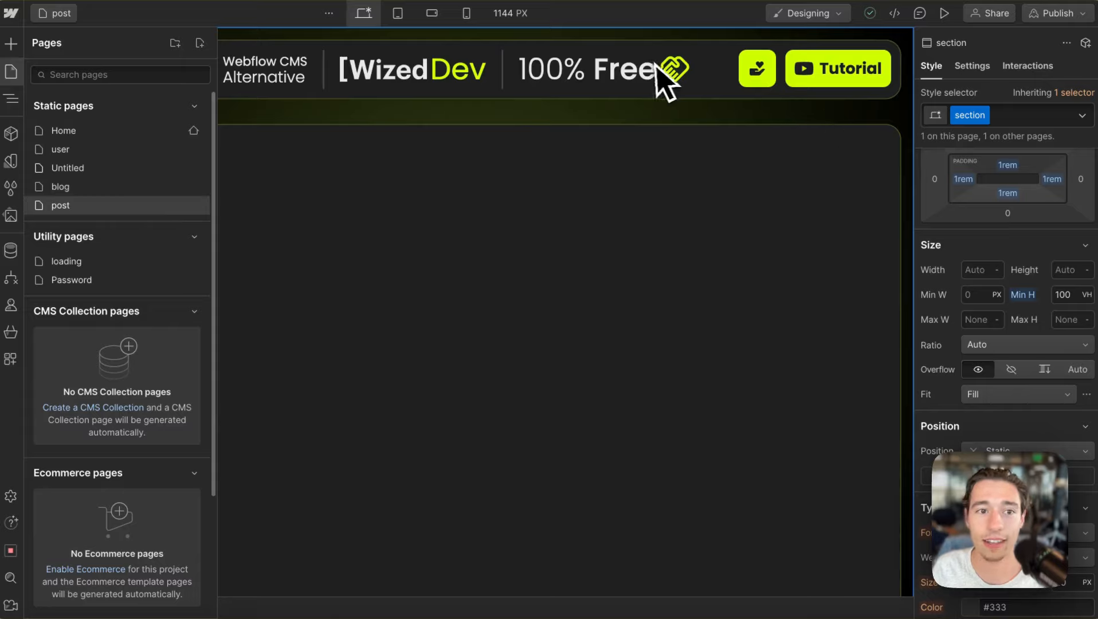
pyautogui.click(200, 43)
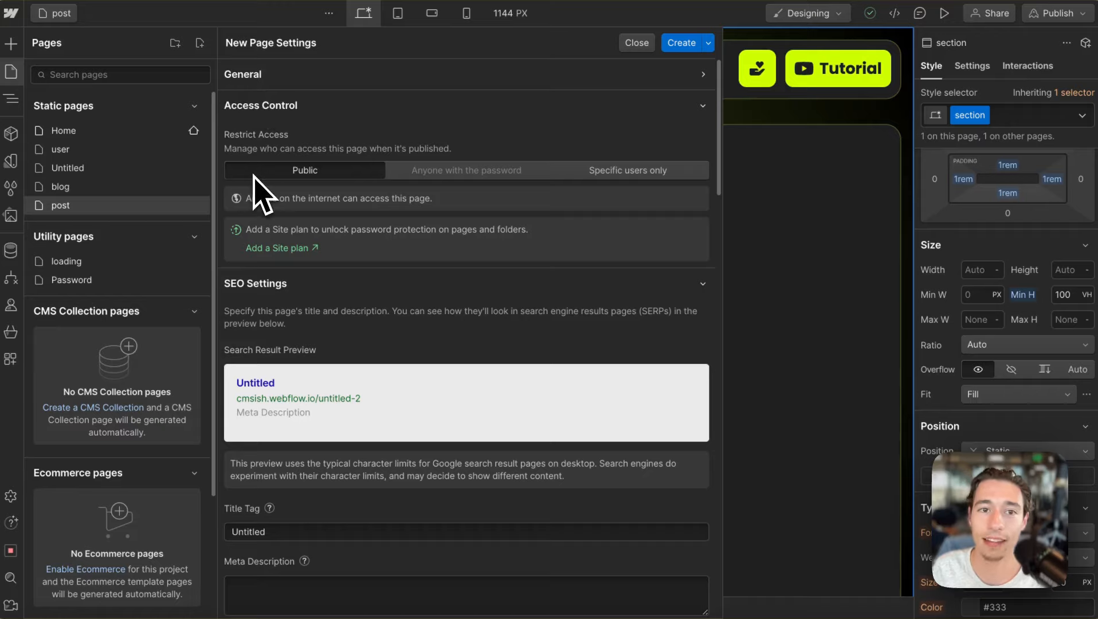
pyautogui.scroll(-15, 254, 175)
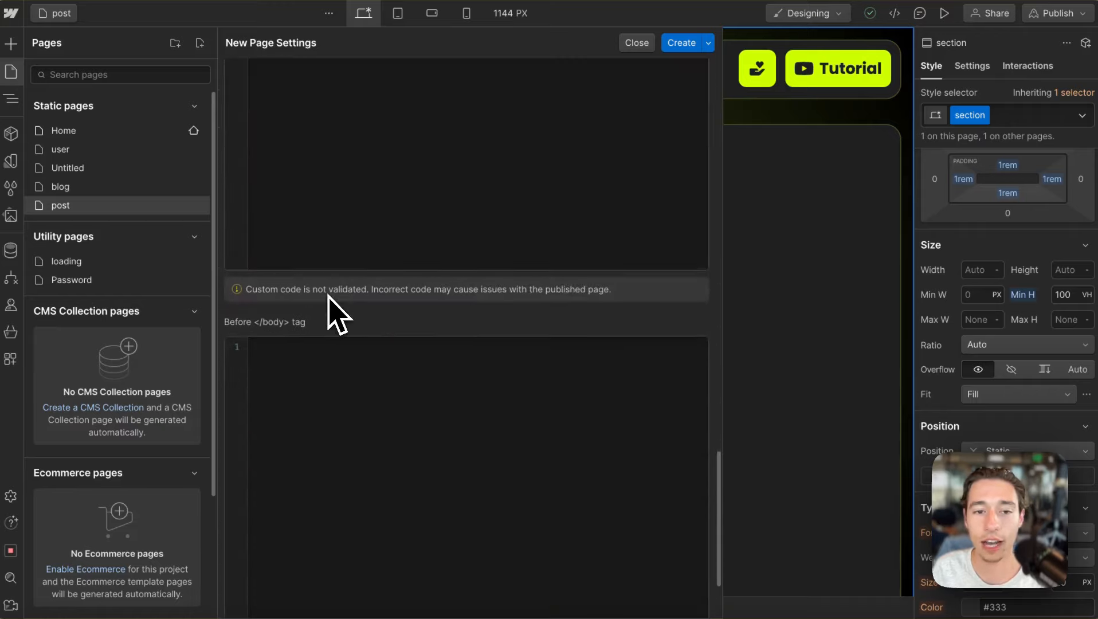
pyautogui.scroll(-2, 329, 295)
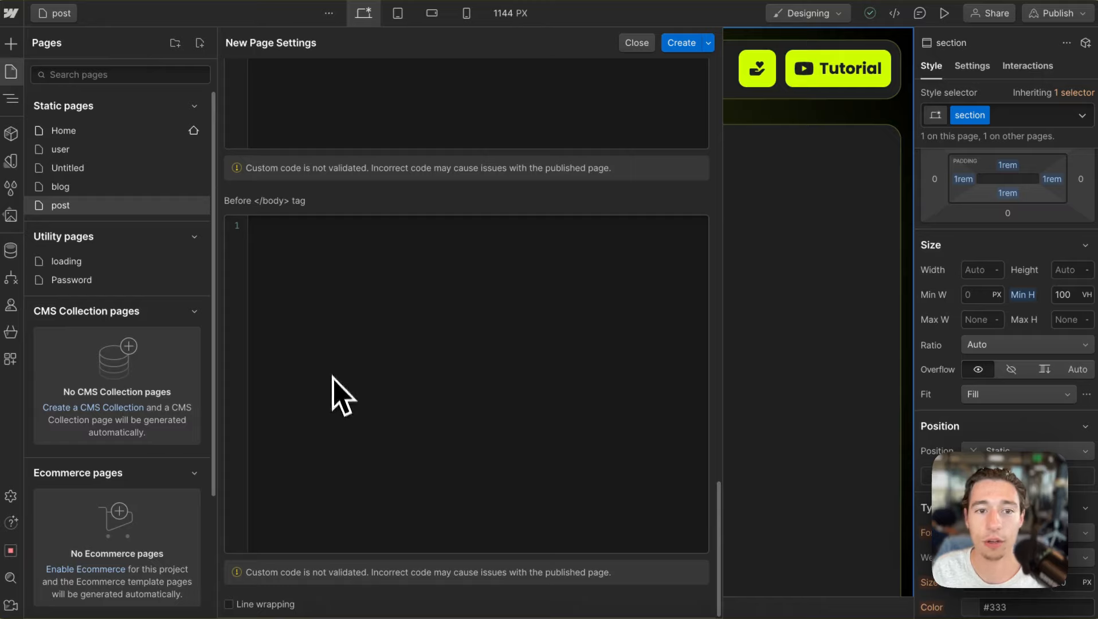
pyautogui.scroll(15, 326, 265)
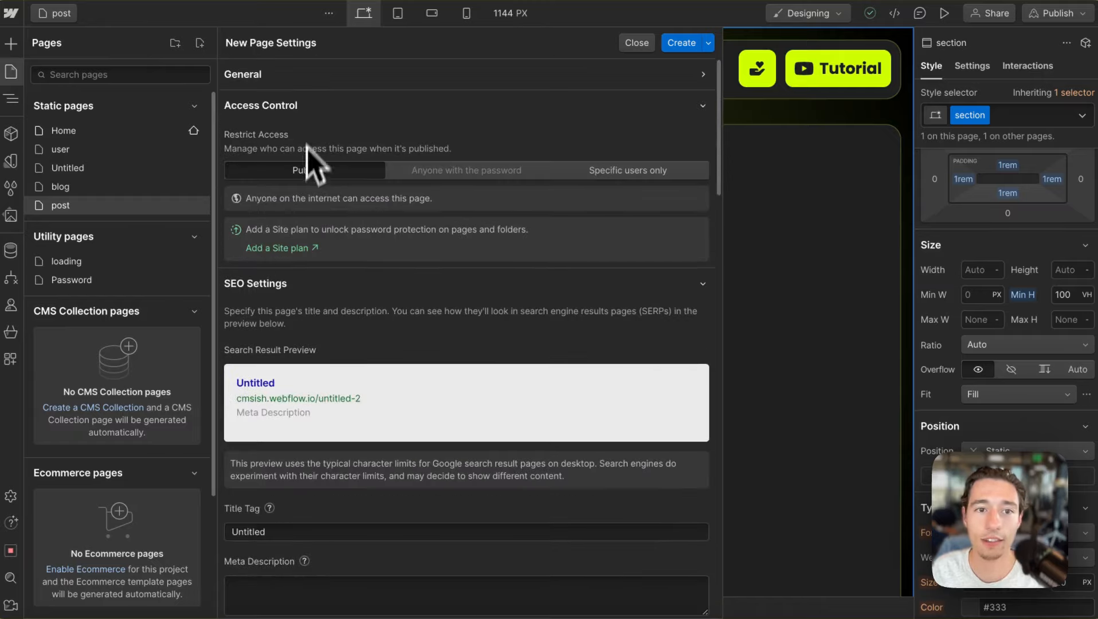
pyautogui.click(380, 77)
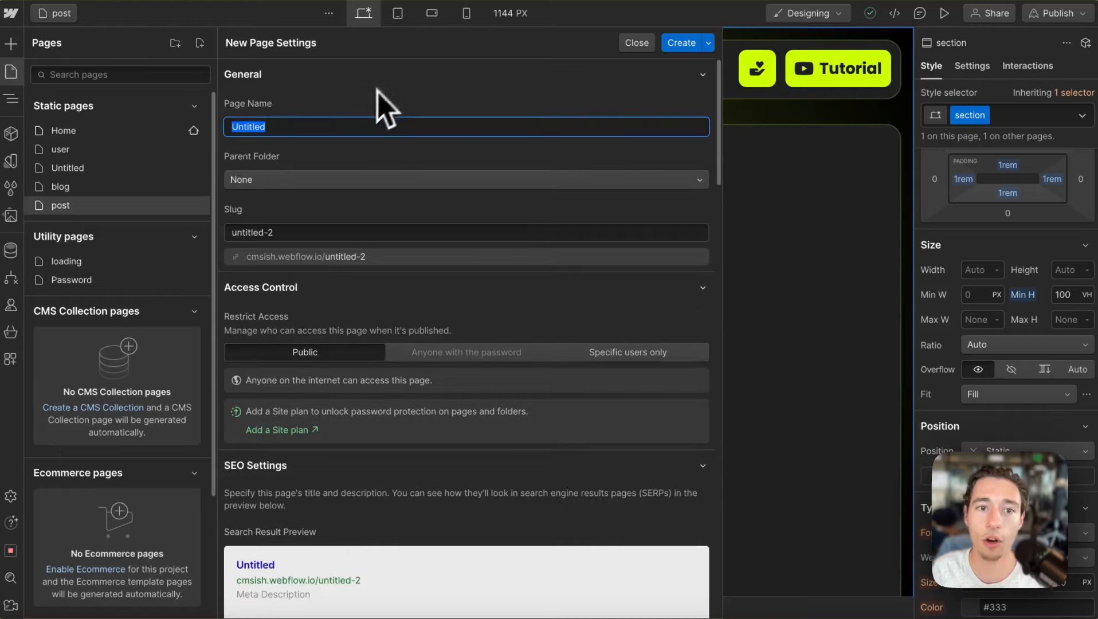
pyautogui.press('BackSpace')
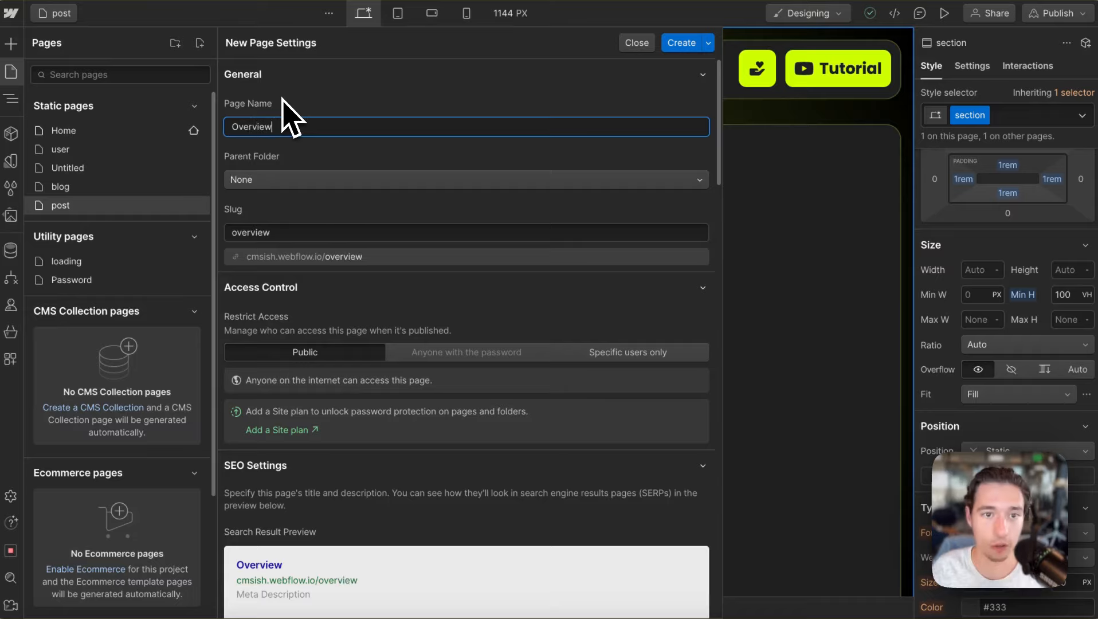
pyautogui.click(333, 110)
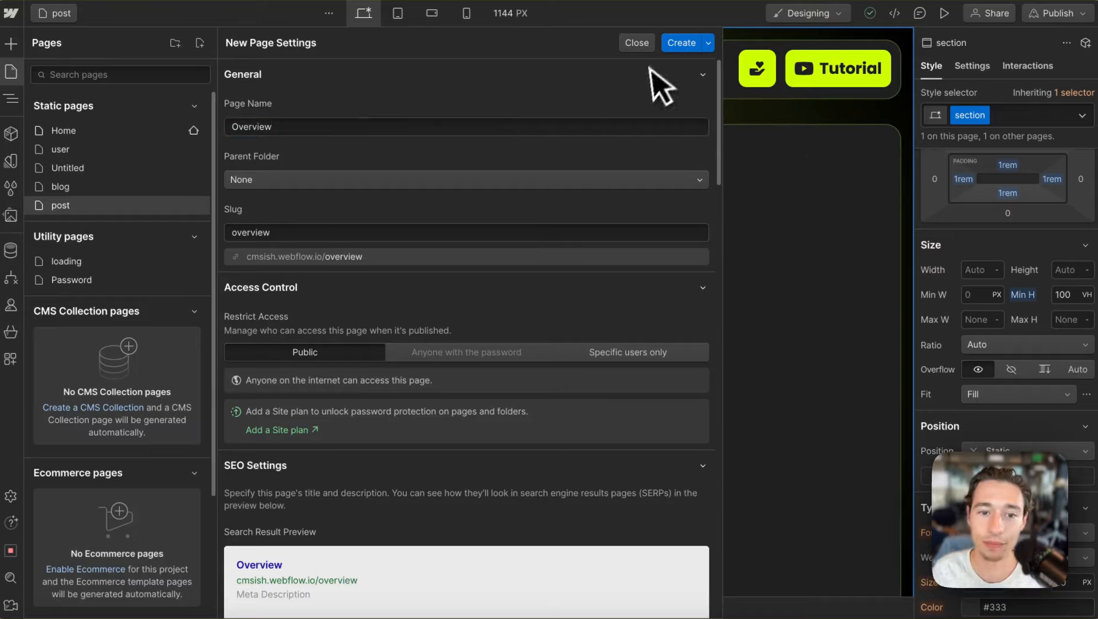
pyautogui.click(681, 42)
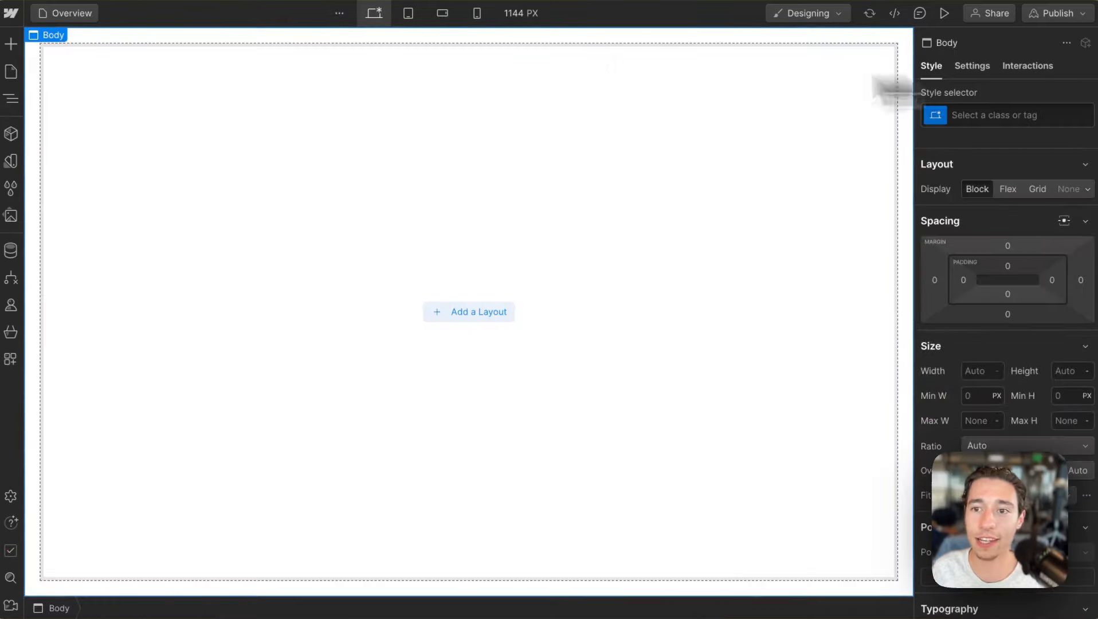
# - Apply the existing body class to the body of the Overview page
pyautogui.click(1025, 117)
pyautogui.write('body')
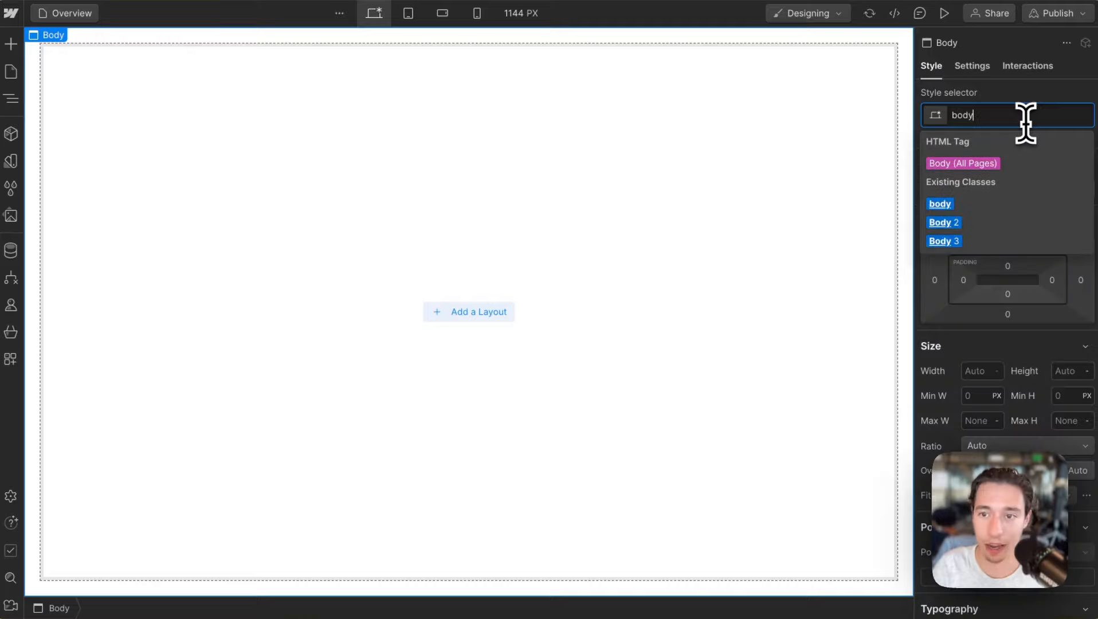
pyautogui.click(974, 204)
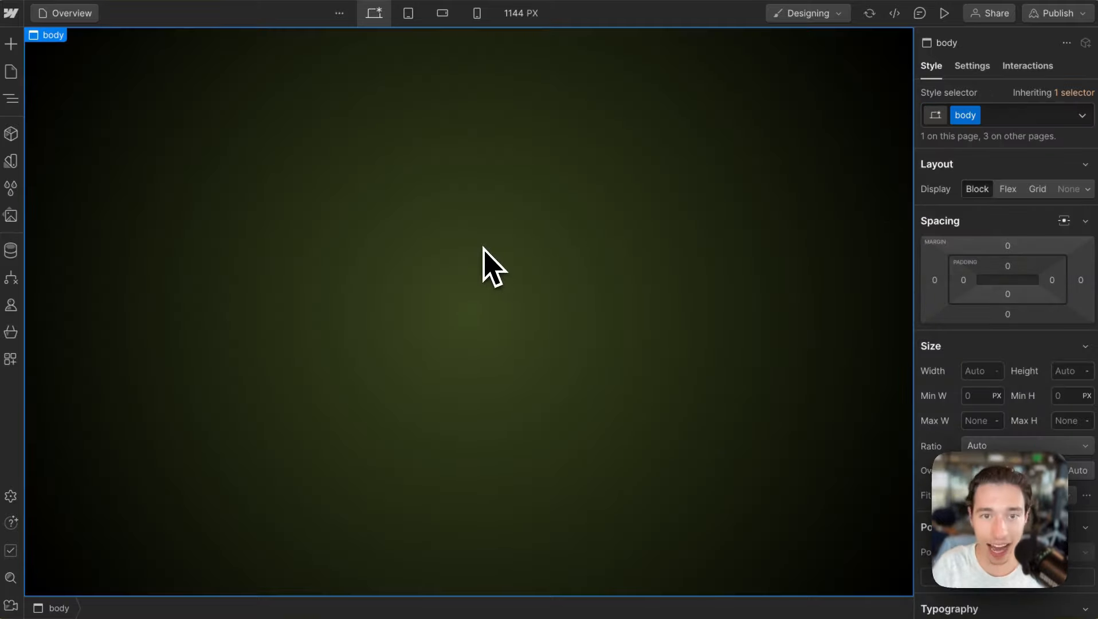
# - Paste the copied section into the page body and delete the content element inside its holder
pyautogui.press('super+v')
pyautogui.click(396, 244)
pyautogui.press('Delete')
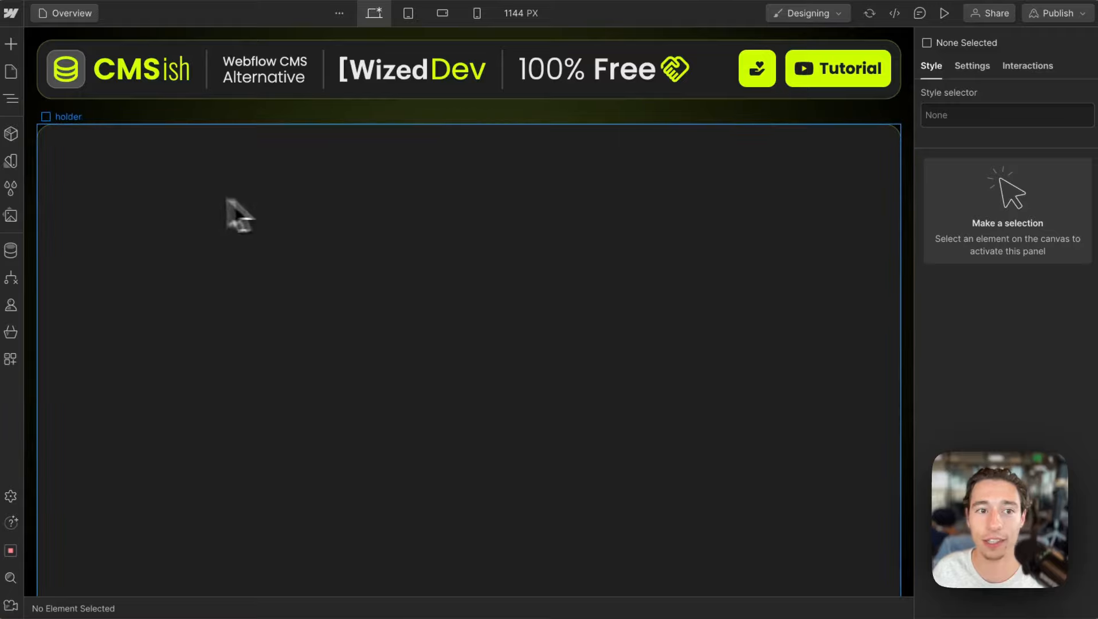
# - Remove the is-blog class from the holder block below the header
pyautogui.click(166, 198)
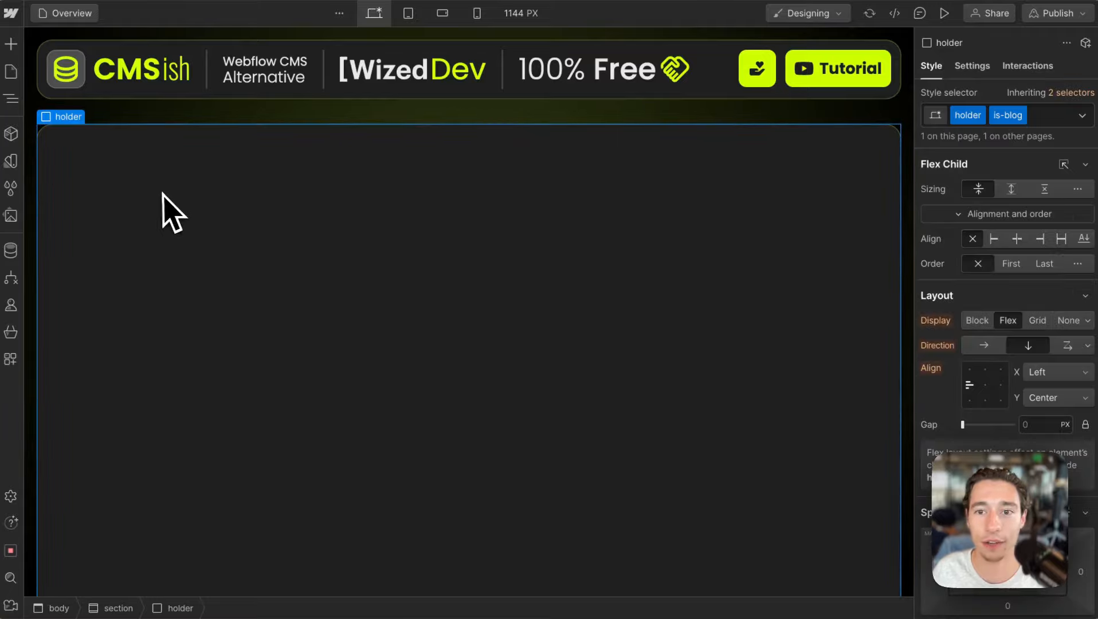
pyautogui.click(1036, 114)
pyautogui.press('BackSpace')
pyautogui.click(762, 165)
pyautogui.click(432, 339)
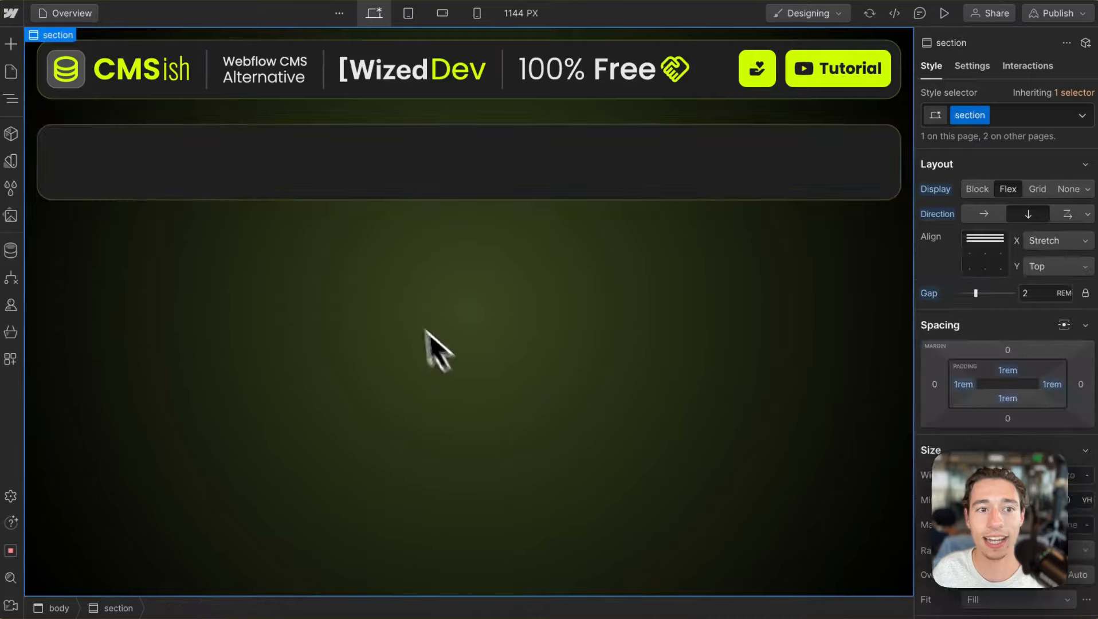
# - Insert a Grid element into the holder block
pyautogui.click(235, 163)
pyautogui.click(11, 45)
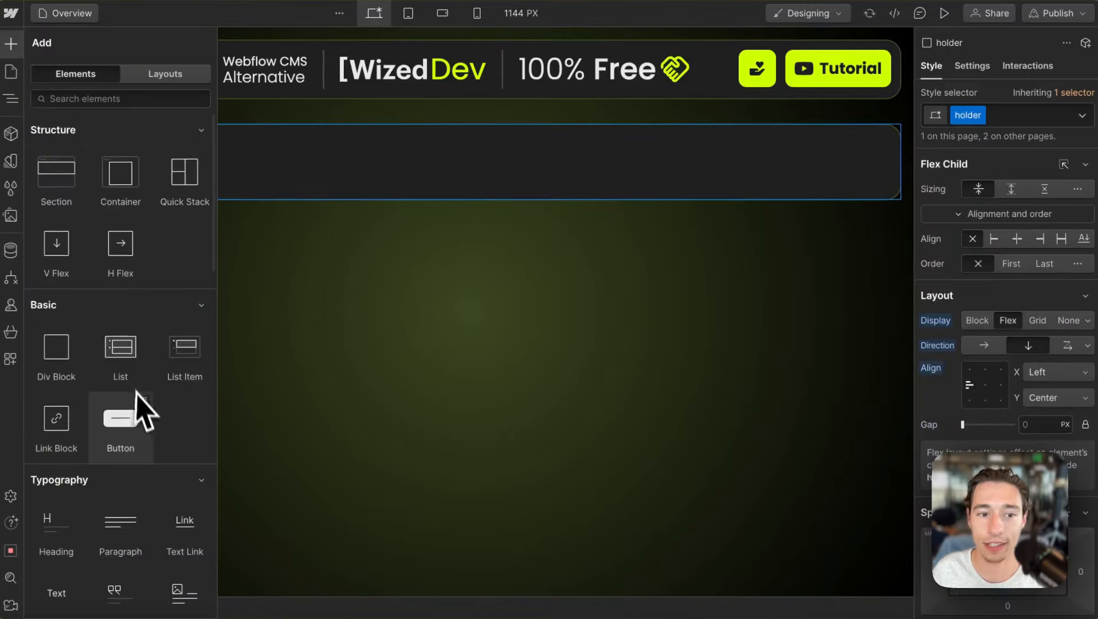
pyautogui.scroll(-15, 162, 318)
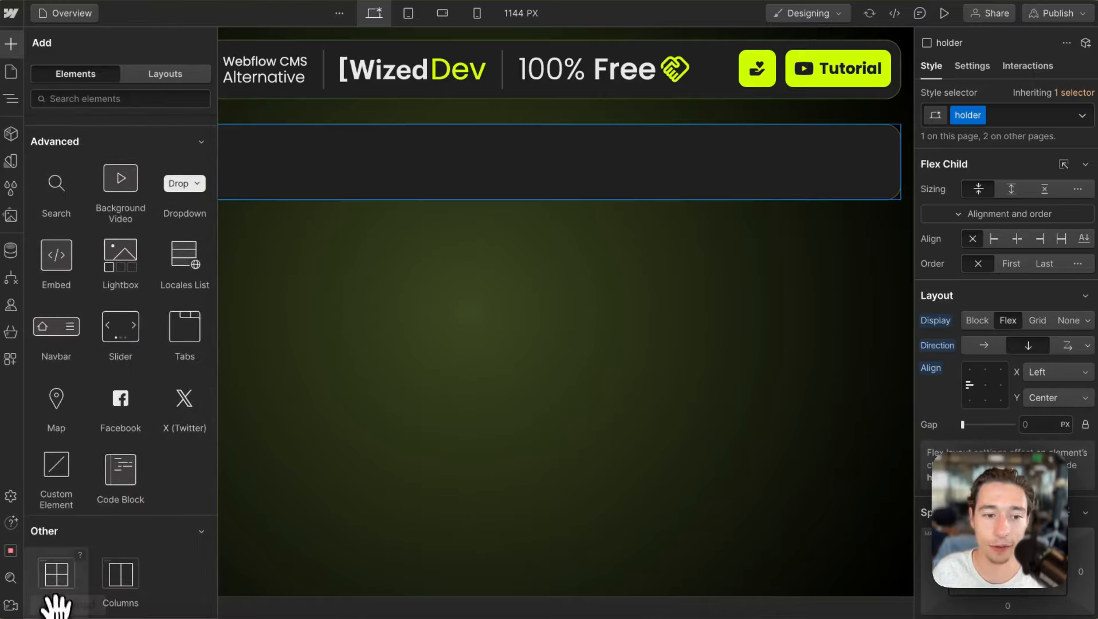
pyautogui.moveTo(56, 579); pyautogui.dragTo(124, 178)
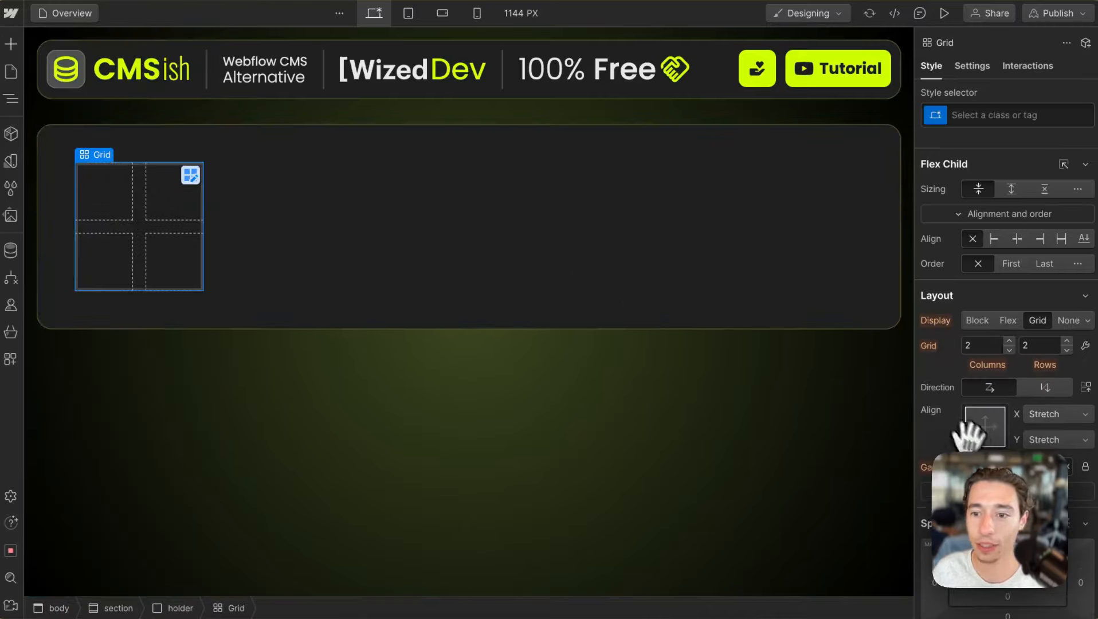
# - Set the grid's width to 100%
pyautogui.scroll(-5, 974, 441)
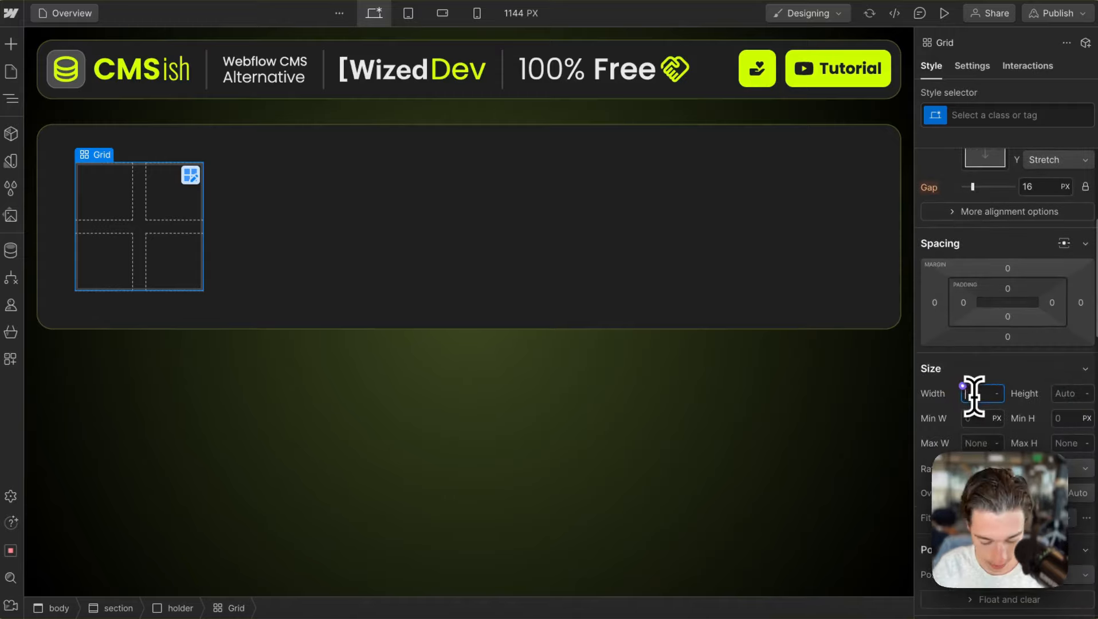
pyautogui.click(974, 396)
pyautogui.write('100%')
pyautogui.press('Return')
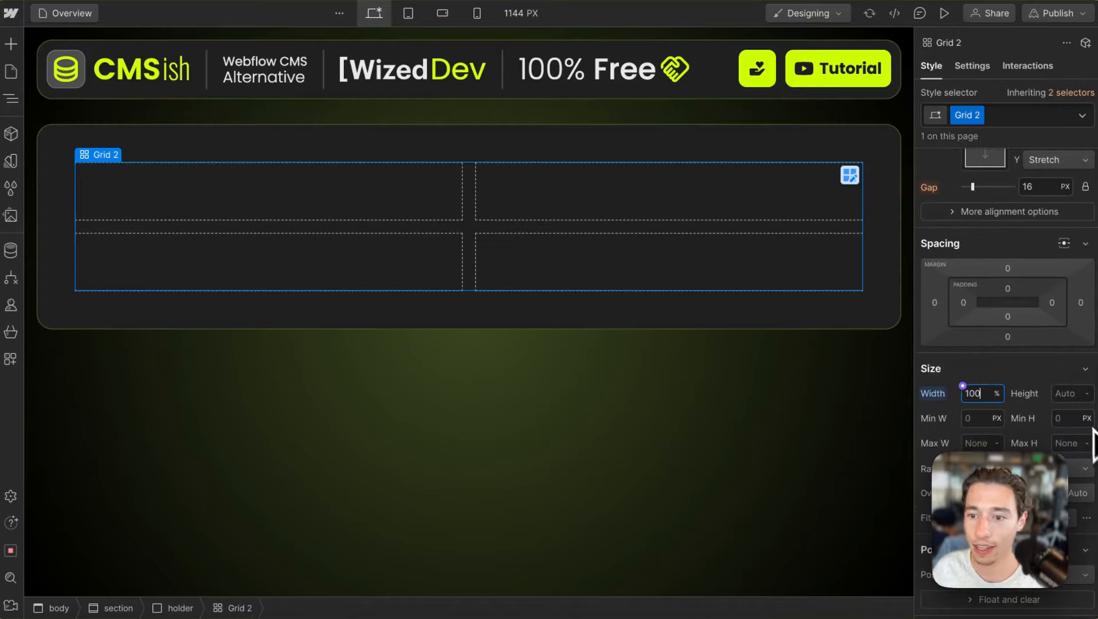
pyautogui.press('Return')
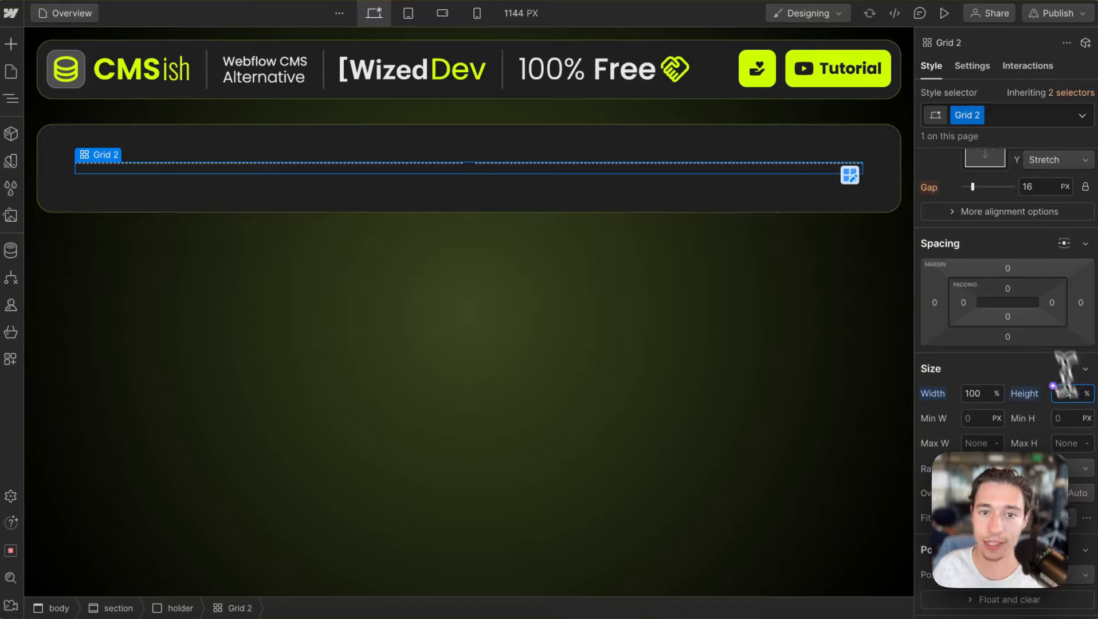
pyautogui.press('BackSpace')
pyautogui.press('BackSpace')
pyautogui.press('BackSpace')
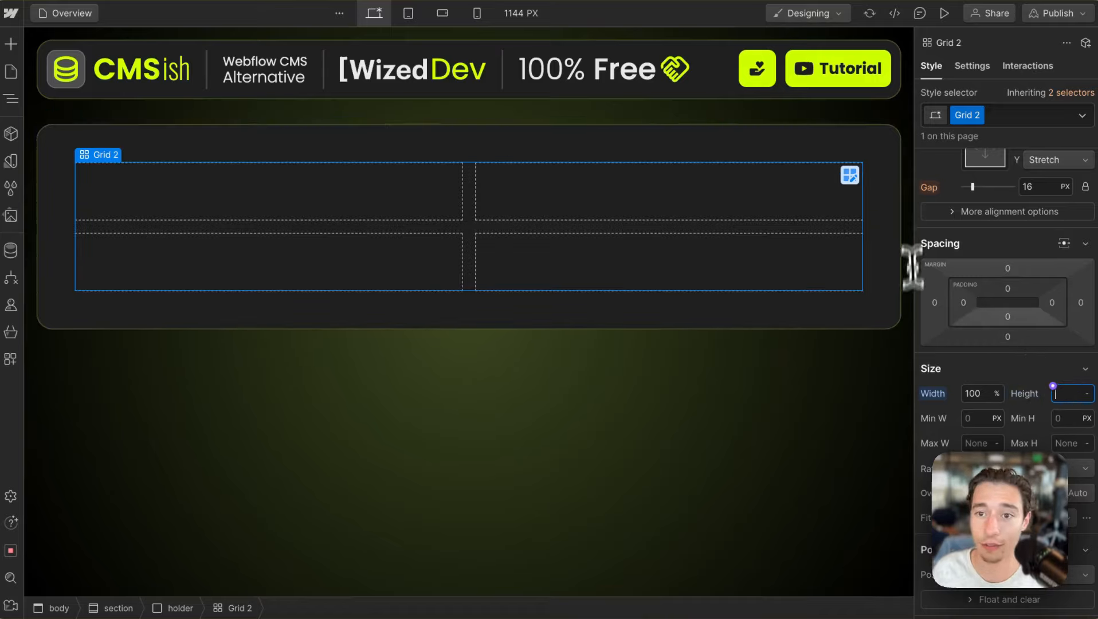
# - Add a third 1fr column to the grid in the holder block
pyautogui.click(851, 176)
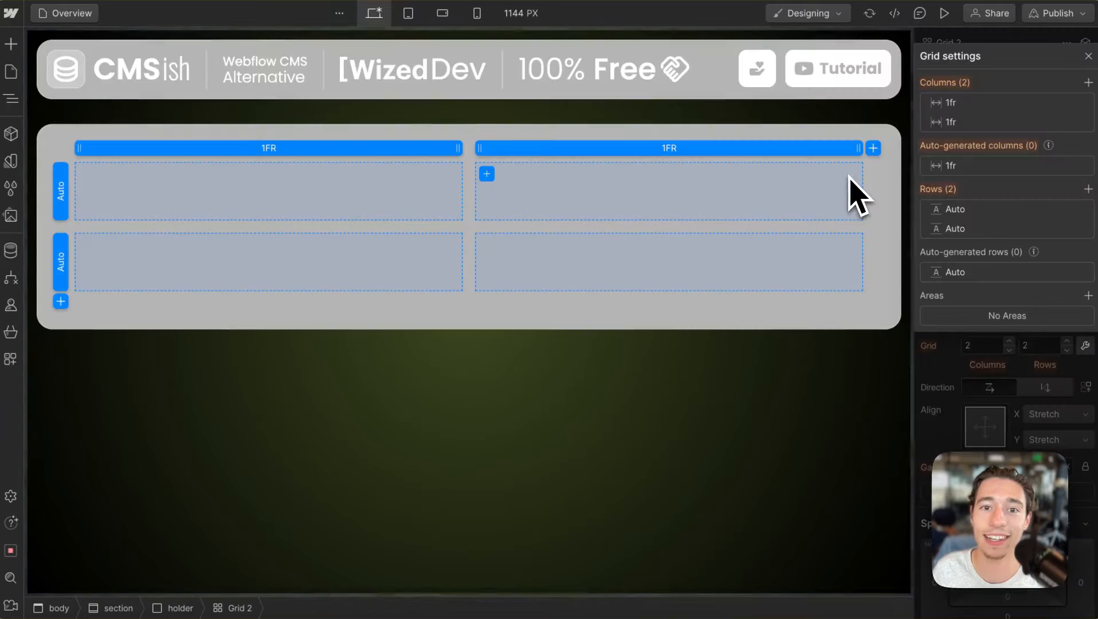
pyautogui.click(877, 151)
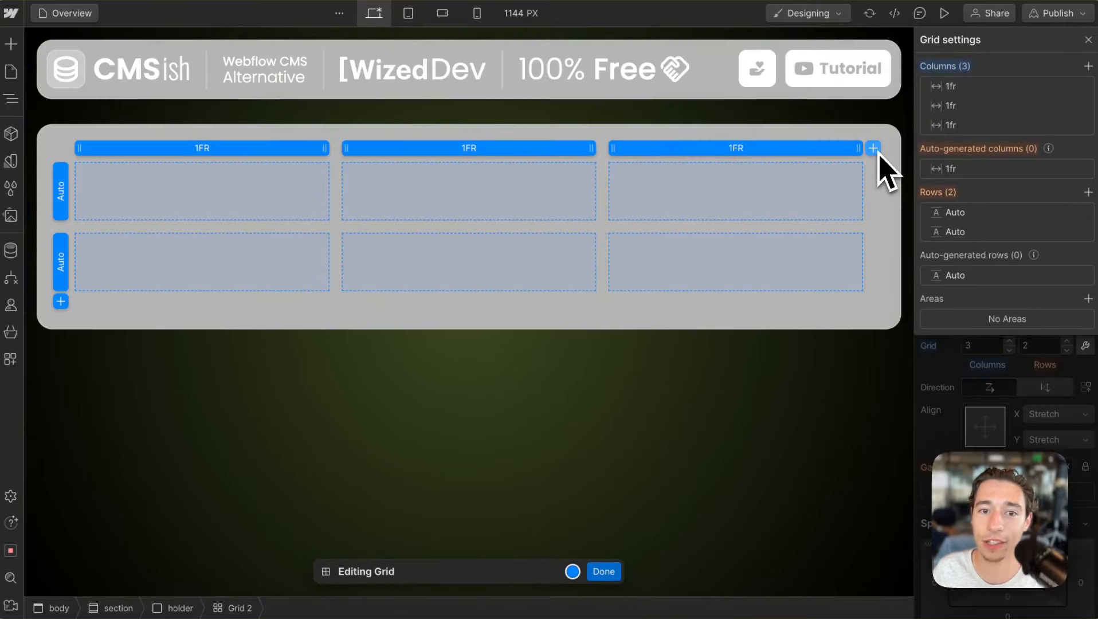
pyautogui.click(606, 572)
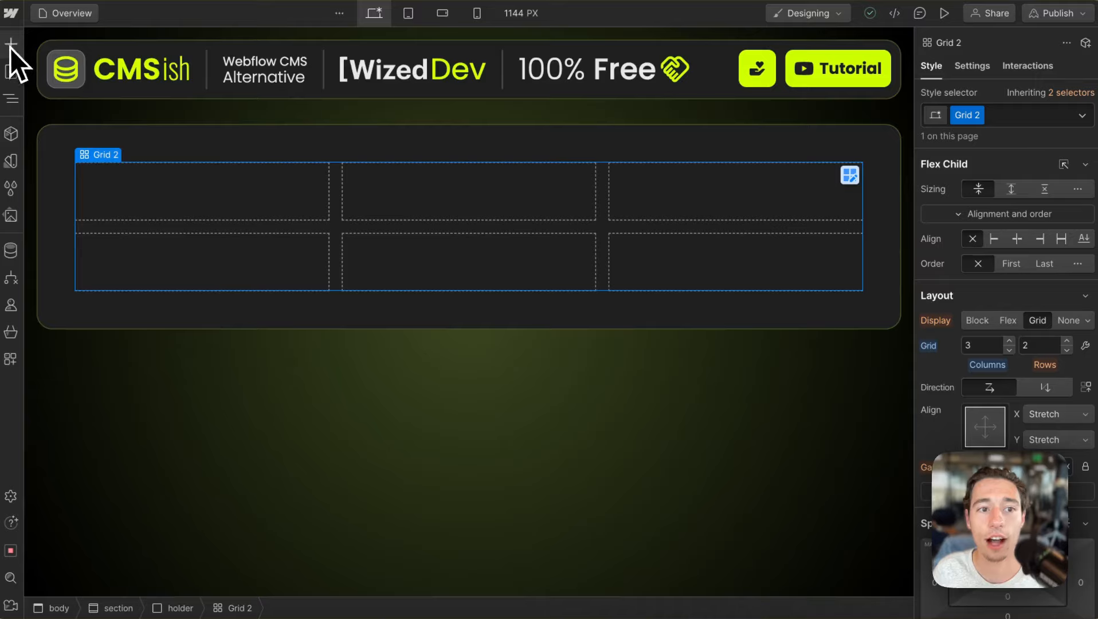
# - Insert a Div Block into the grid's first cell and give it the light-dark-contrast background colour and rounded corners
pyautogui.click(10, 43)
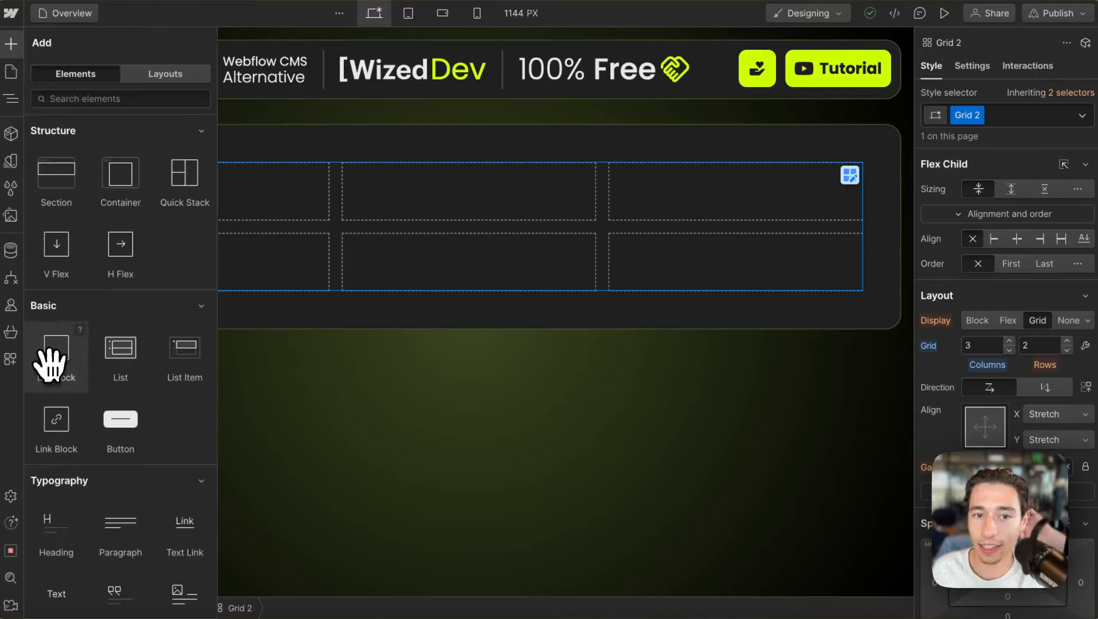
pyautogui.moveTo(51, 361); pyautogui.dragTo(432, 247)
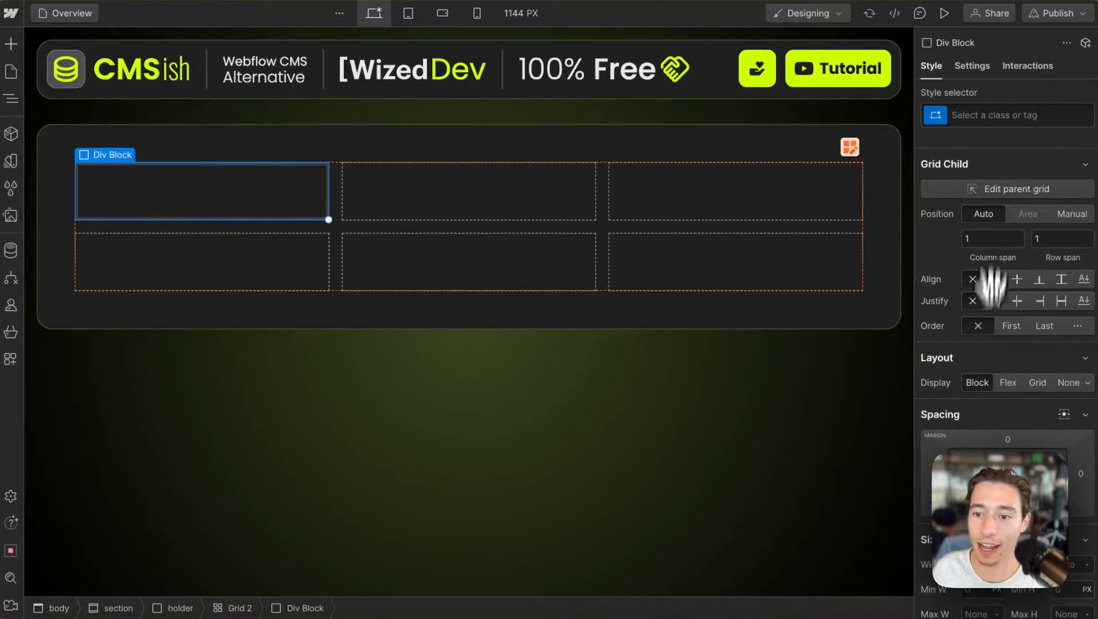
pyautogui.scroll(-7, 982, 397)
pyautogui.scroll(-6, 967, 438)
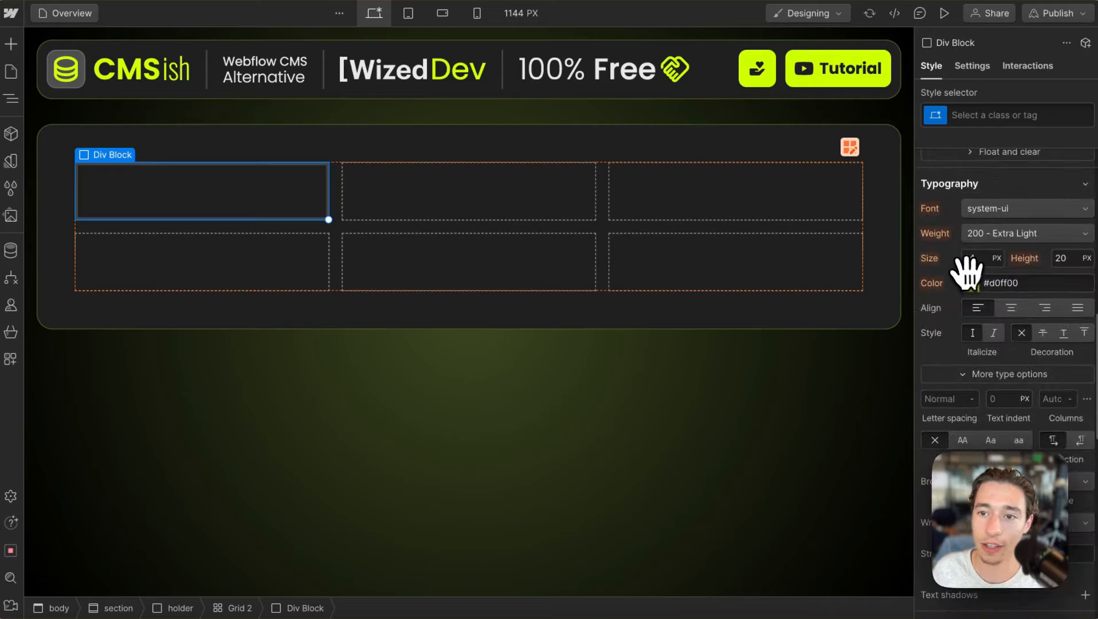
pyautogui.click(974, 463)
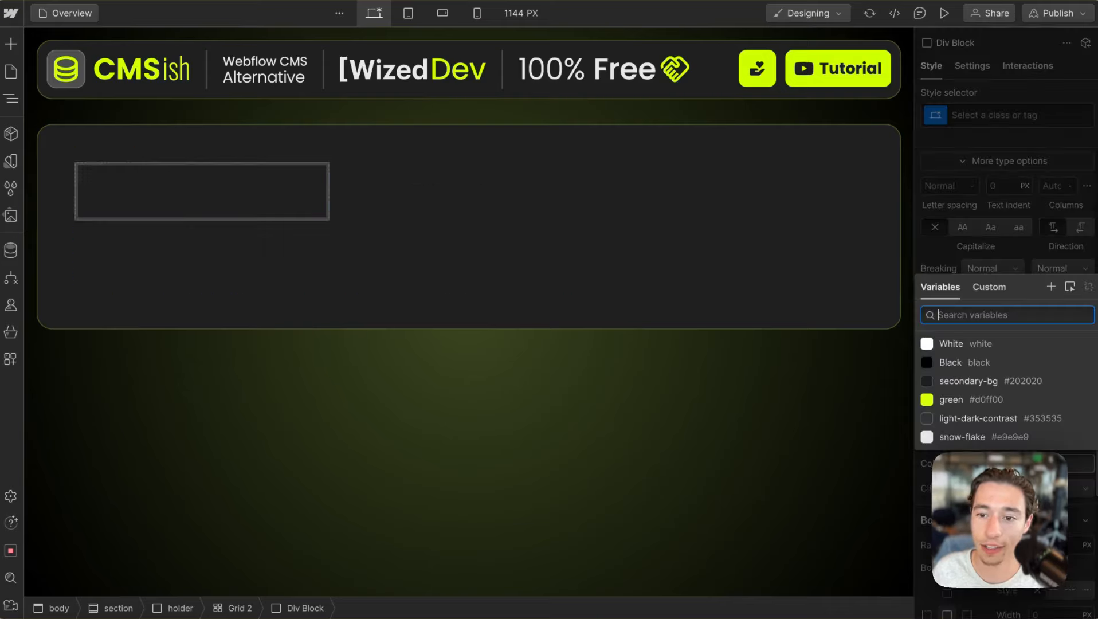
pyautogui.click(969, 418)
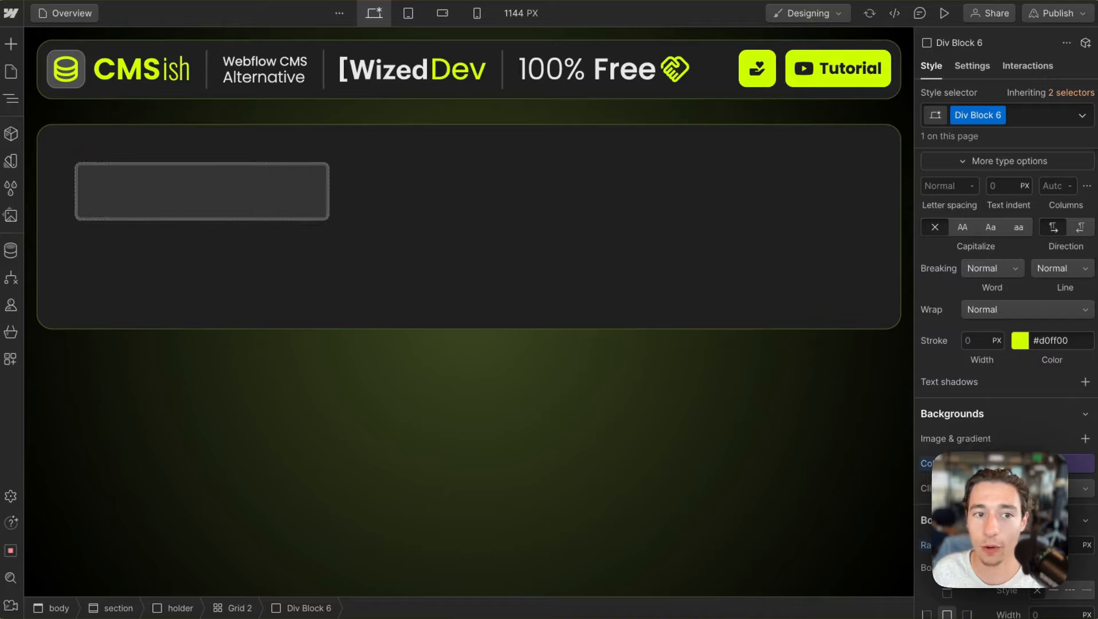
# - Add a new combo class named has-small-border to the holder block
pyautogui.click(875, 162)
pyautogui.click(1029, 120)
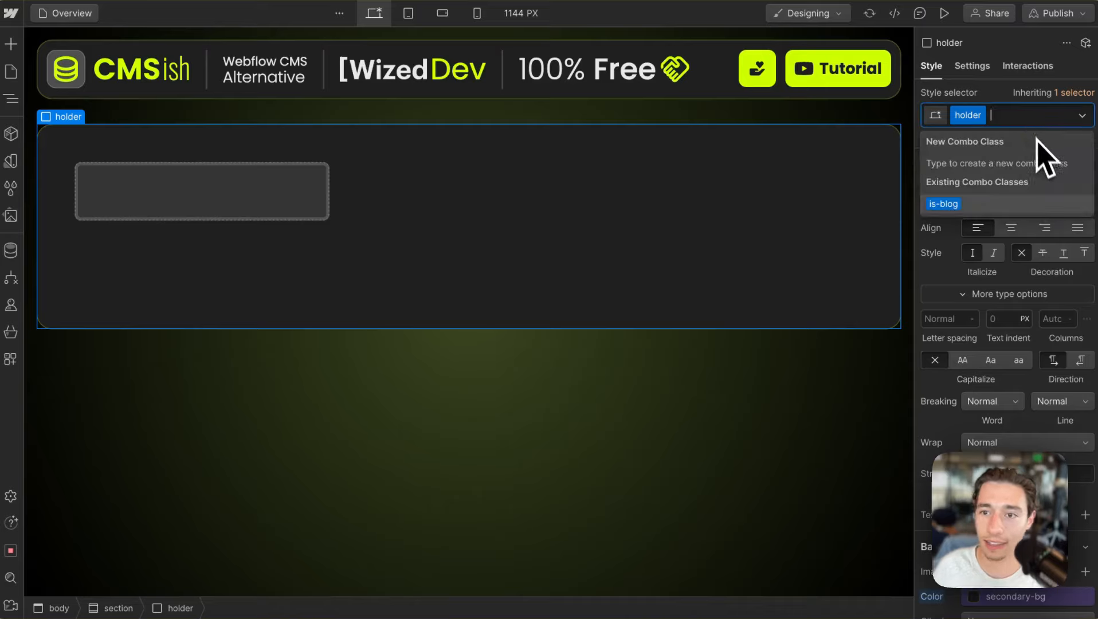
pyautogui.write('-')
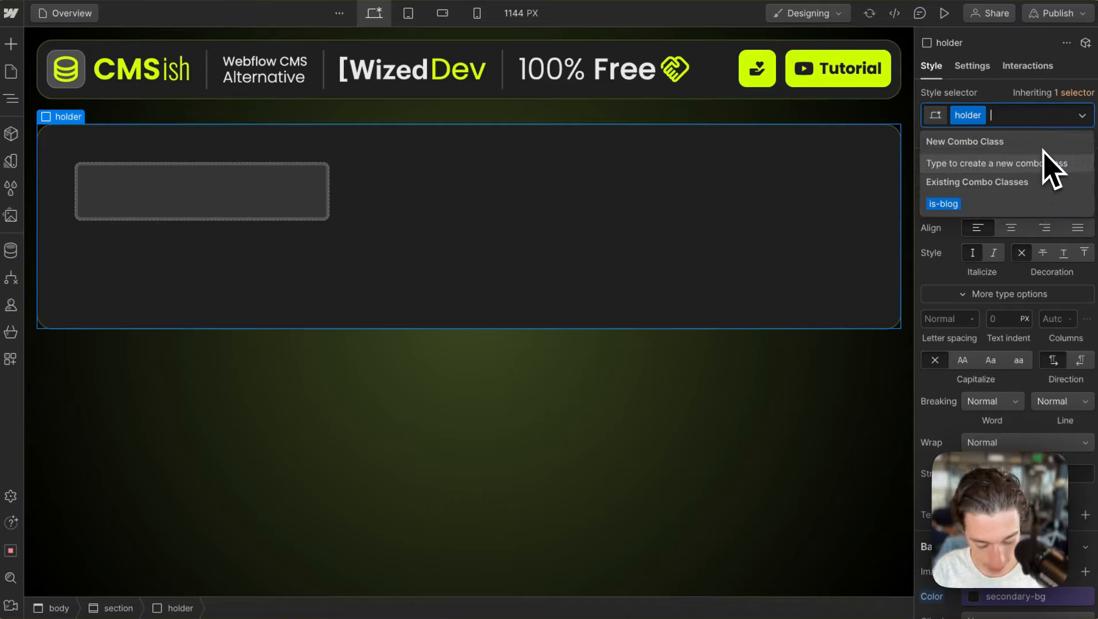
pyautogui.write('has-small-border')
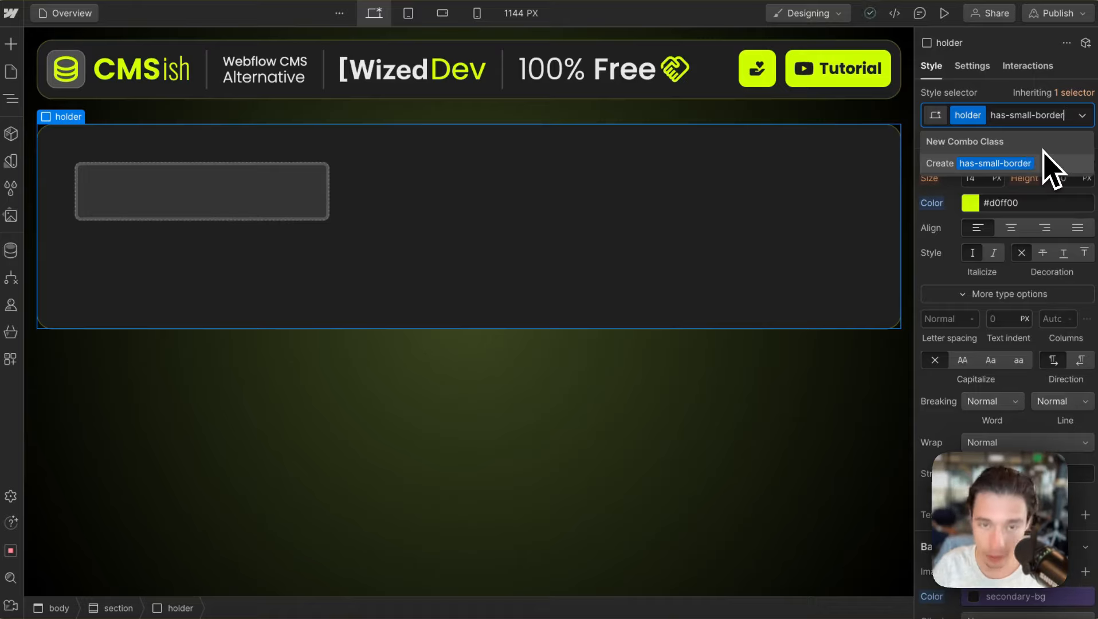
pyautogui.click(1043, 154)
# - Set the holder's top and right padding to 1.5 rem
pyautogui.scroll(10, 1060, 370)
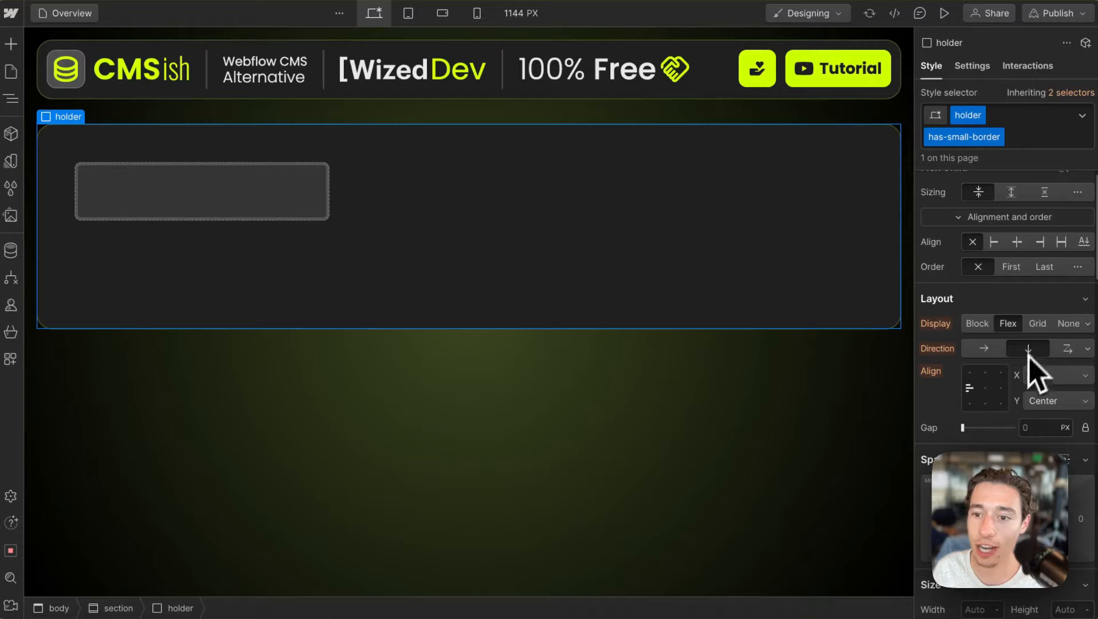
pyautogui.click(1007, 500)
pyautogui.write('1')
pyautogui.press('Return')
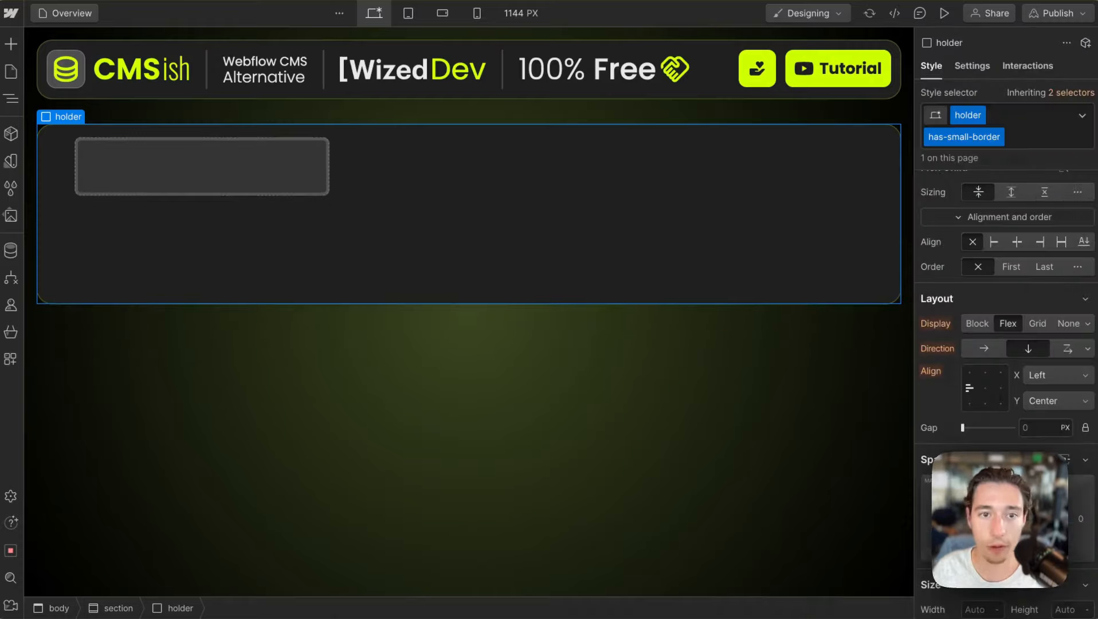
pyautogui.click(1069, 548)
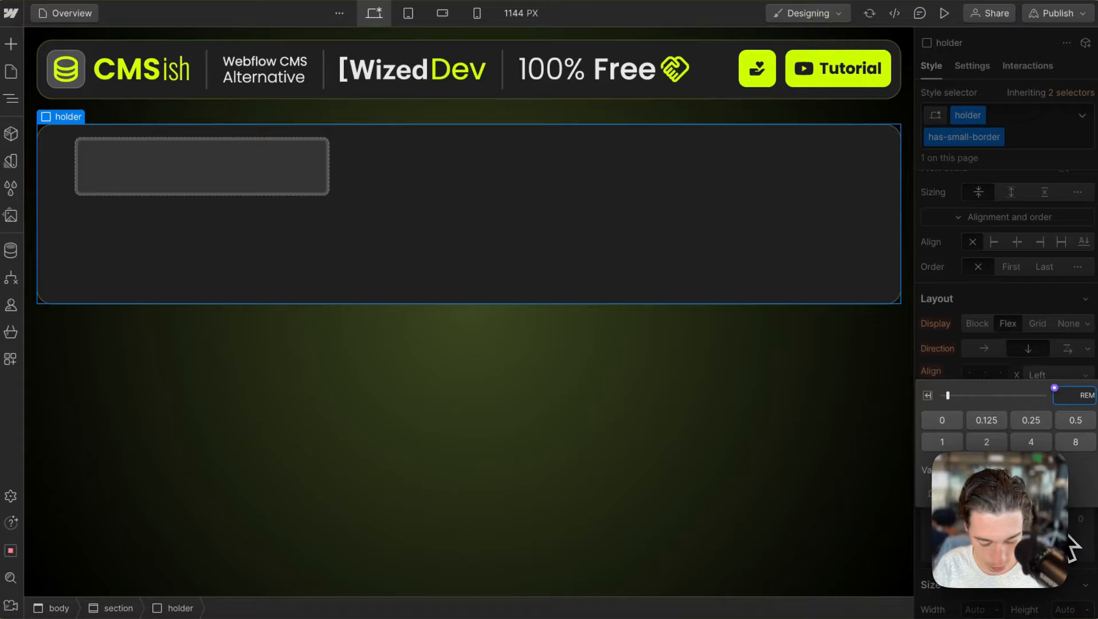
pyautogui.write('1')
pyautogui.press('Return')
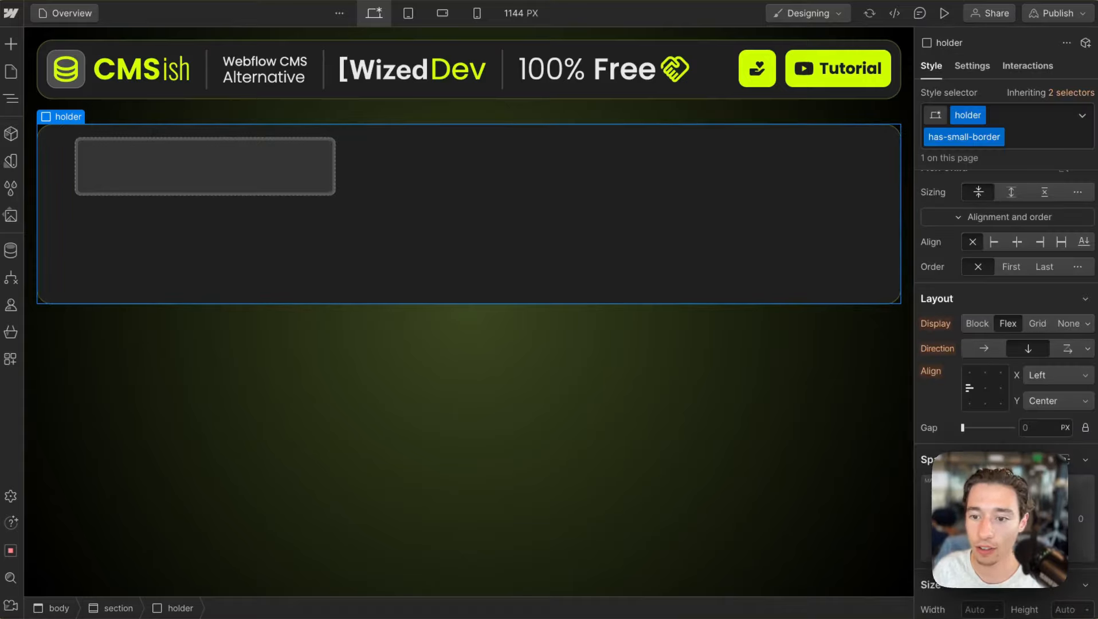
pyautogui.click(1069, 541)
pyautogui.write('1.5')
pyautogui.press('Return')
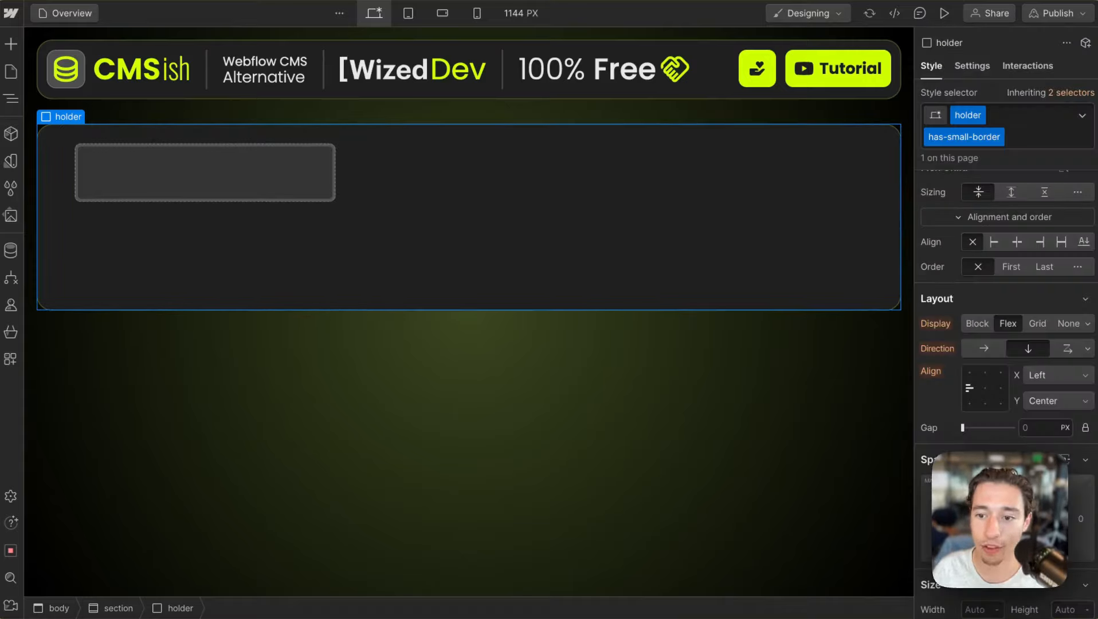
# - Set the holder's left and bottom padding to 1.5 rem
pyautogui.click(959, 519)
pyautogui.write('1.5')
pyautogui.press('Return')
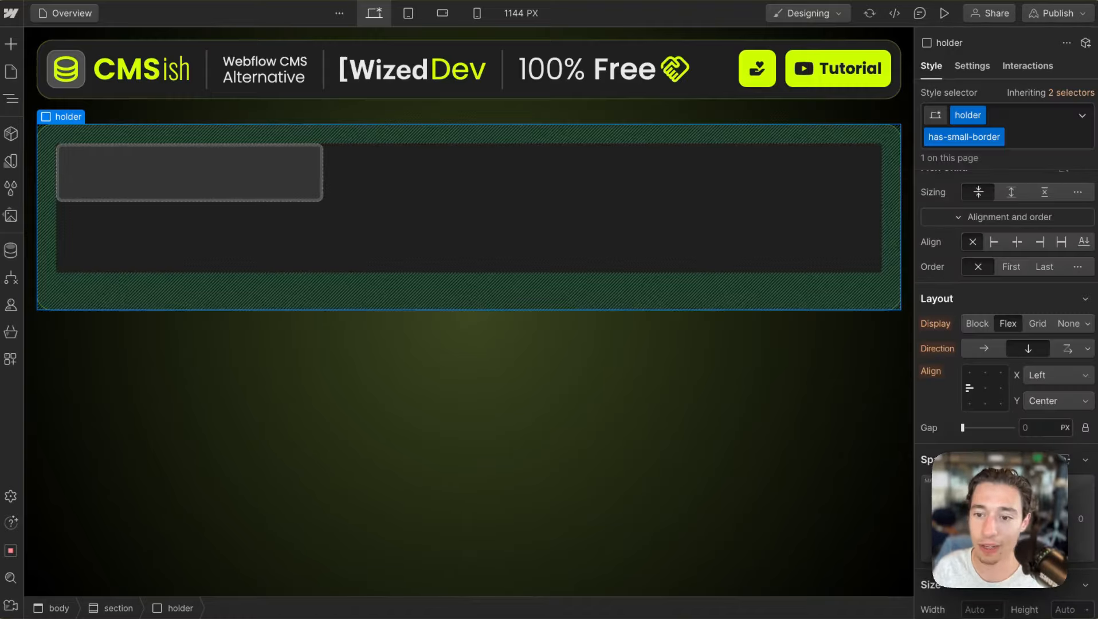
pyautogui.click(1007, 533)
pyautogui.press('BackSpace')
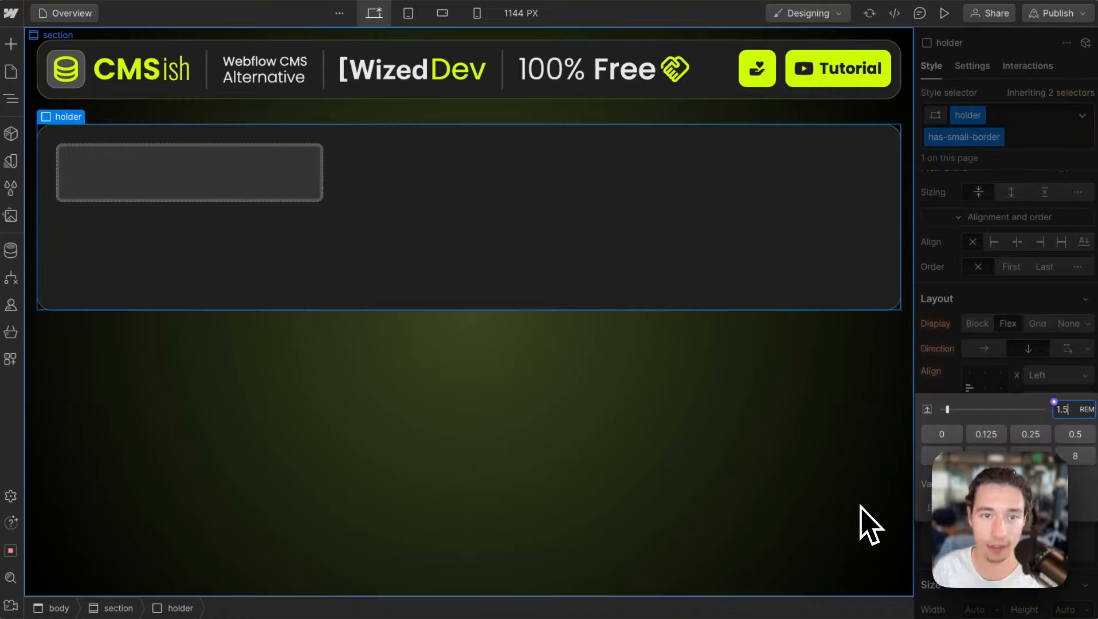
pyautogui.press('Return')
# - Rename the class of the div block in the grid's first cell to post-item
pyautogui.click(392, 372)
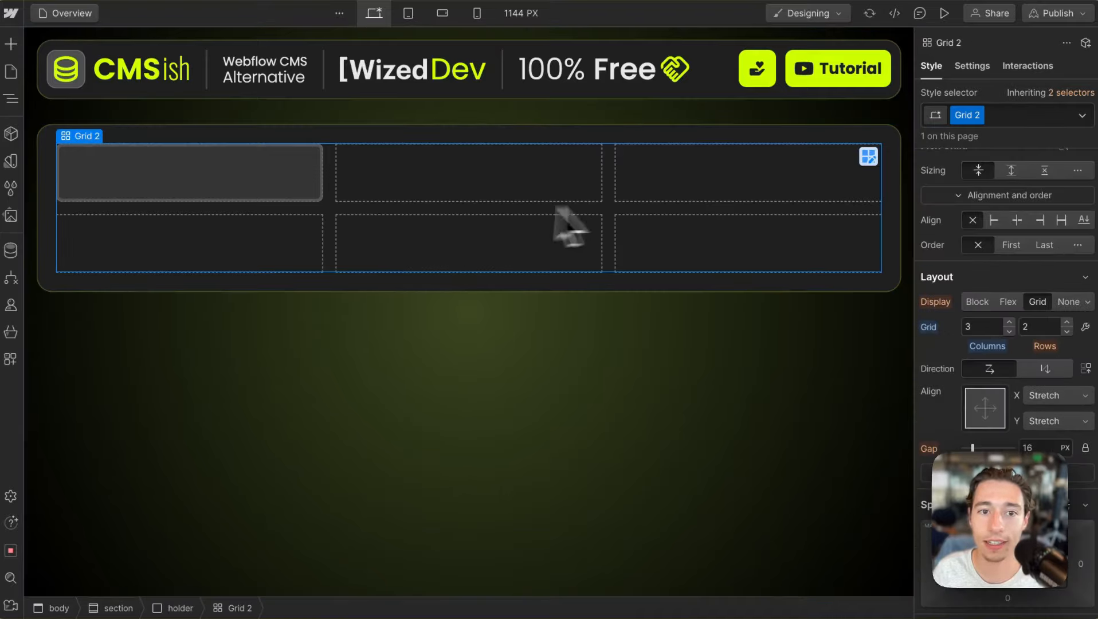
pyautogui.click(313, 320)
pyautogui.click(248, 174)
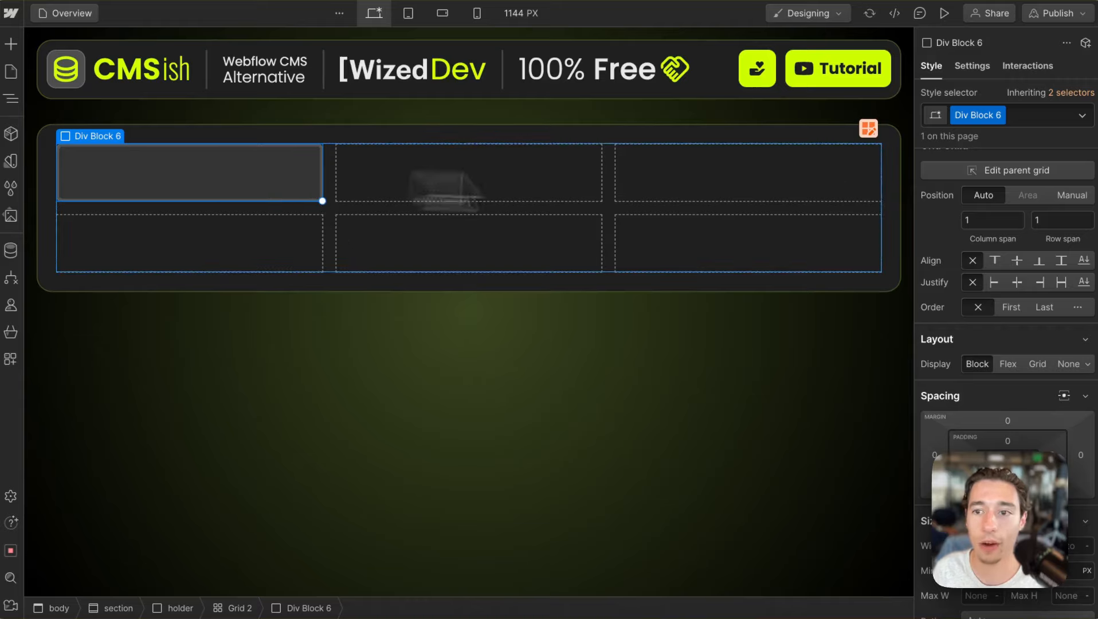
pyautogui.doubleClick(974, 115)
pyautogui.press('BackSpace')
pyautogui.write('p')
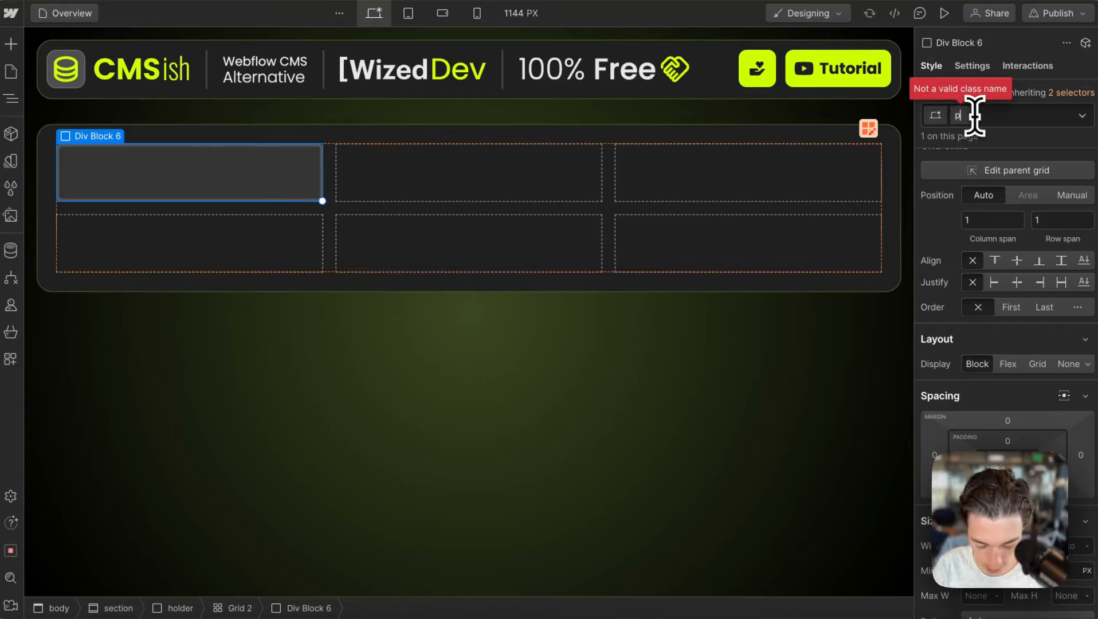
pyautogui.write('os')
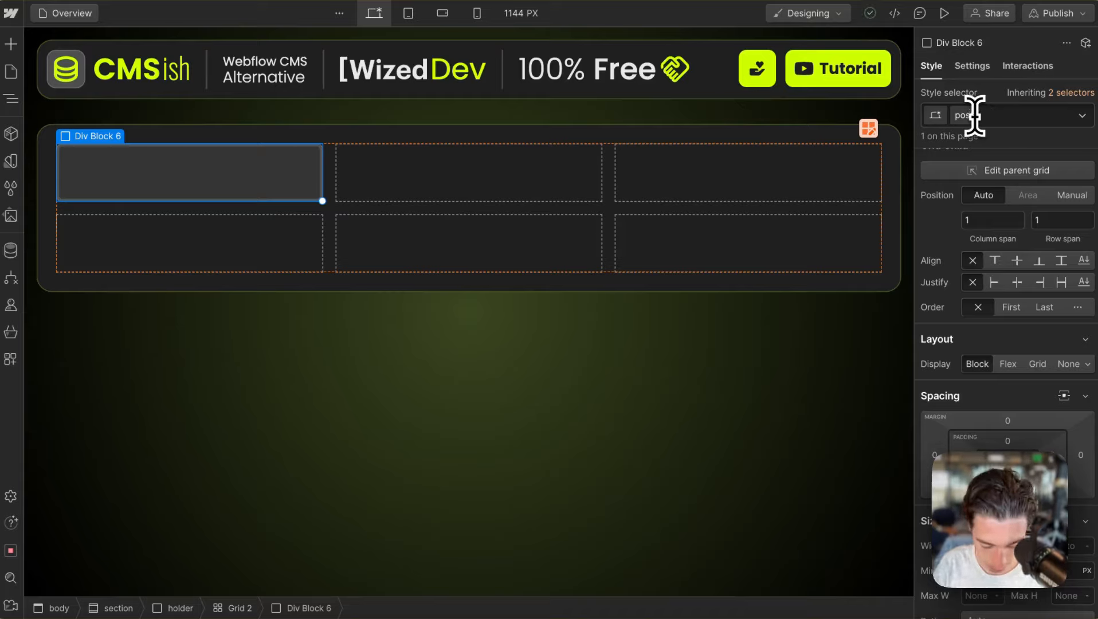
pyautogui.write('t-item')
pyautogui.press('Return')
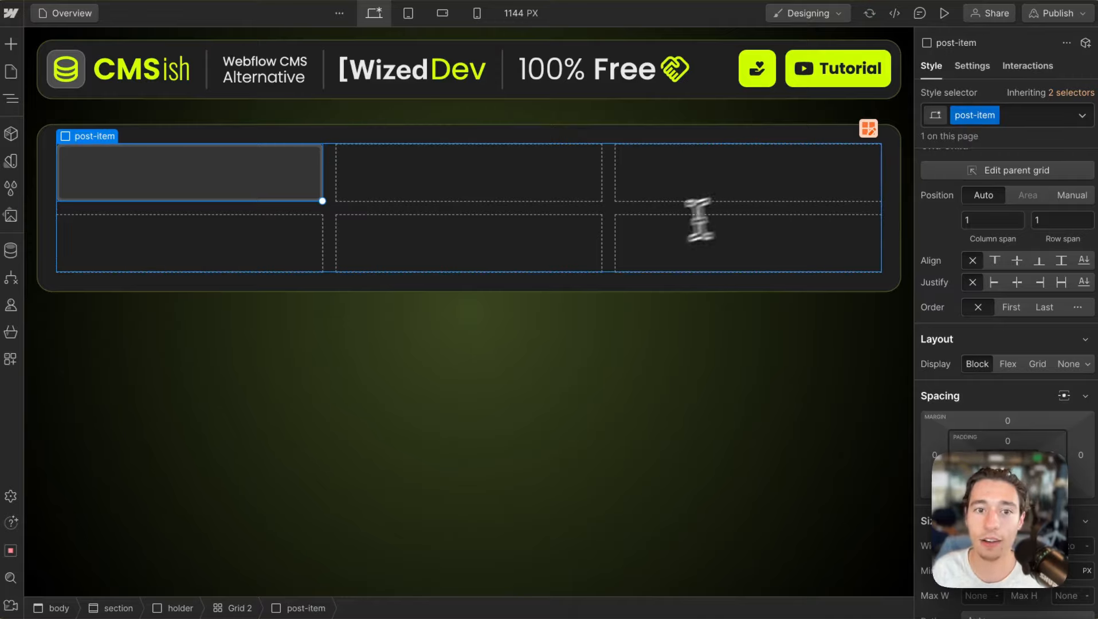
# - Add a custom attribute to the post-item block with the name wized and the value item
pyautogui.click(363, 392)
pyautogui.click(303, 198)
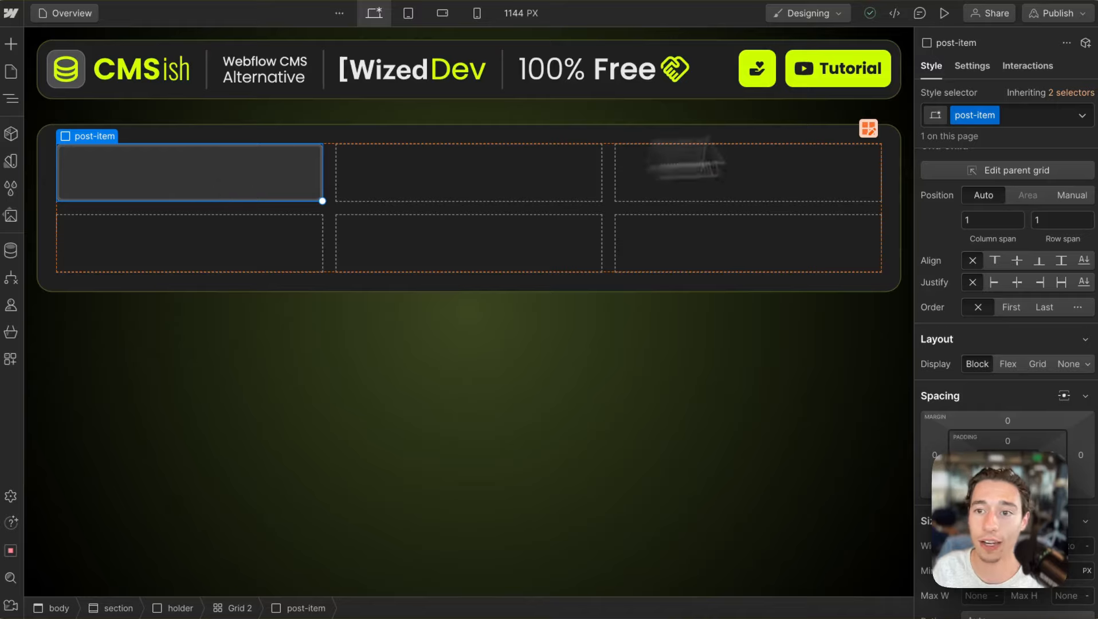
pyautogui.click(972, 67)
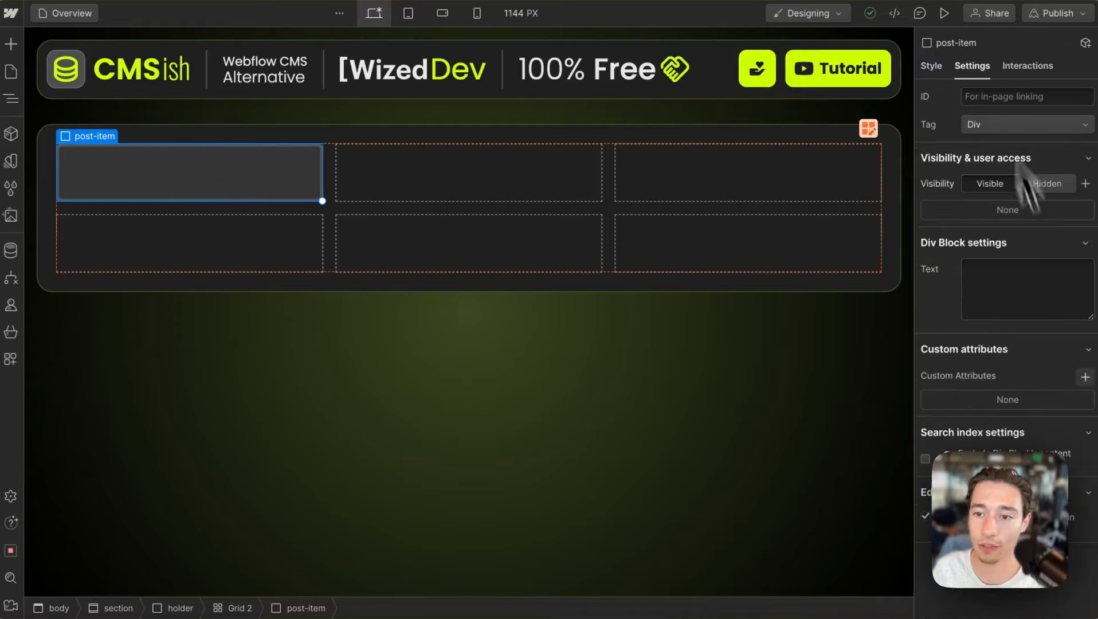
pyautogui.click(1086, 377)
pyautogui.write('wized')
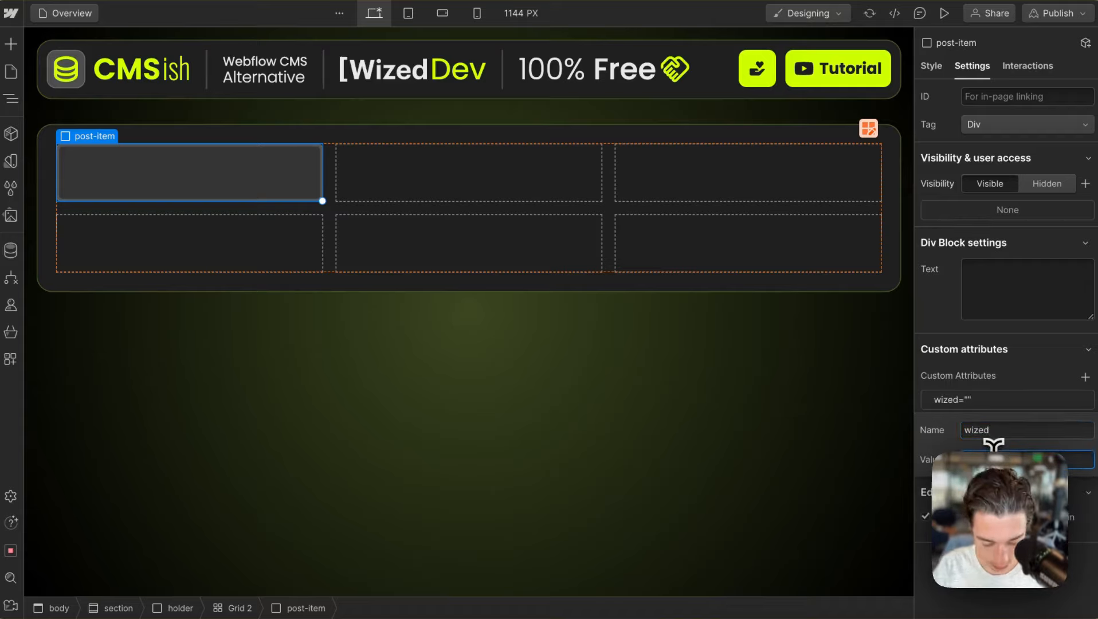
pyautogui.press('Tab')
pyautogui.write('item')
pyautogui.press('Return')
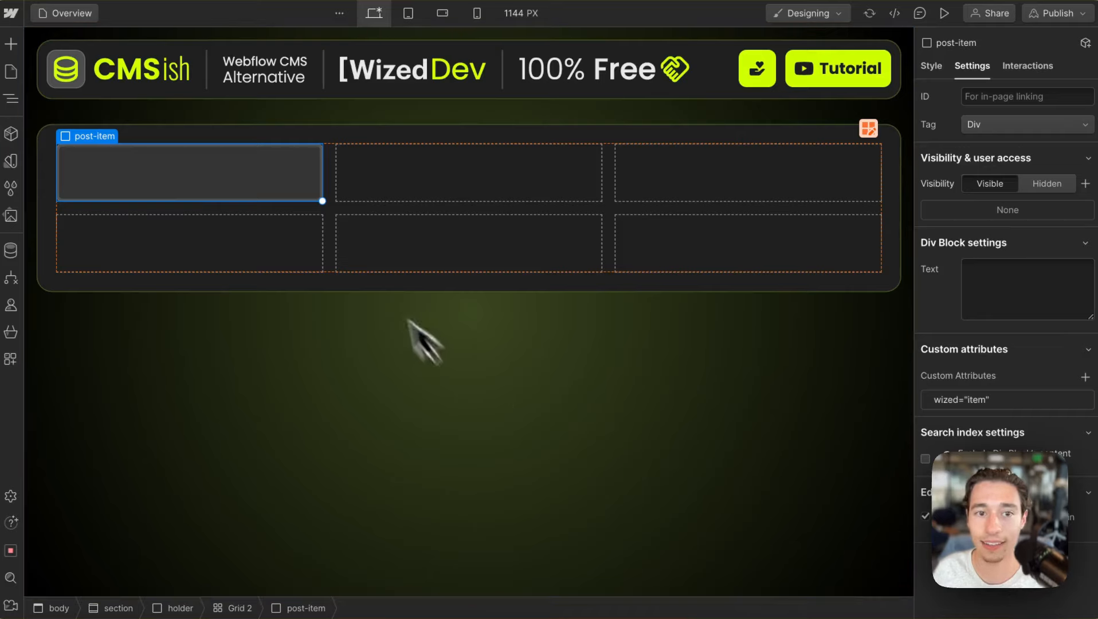
# - Change the value of the post-item block's wized attribute to listItem
pyautogui.click(977, 401)
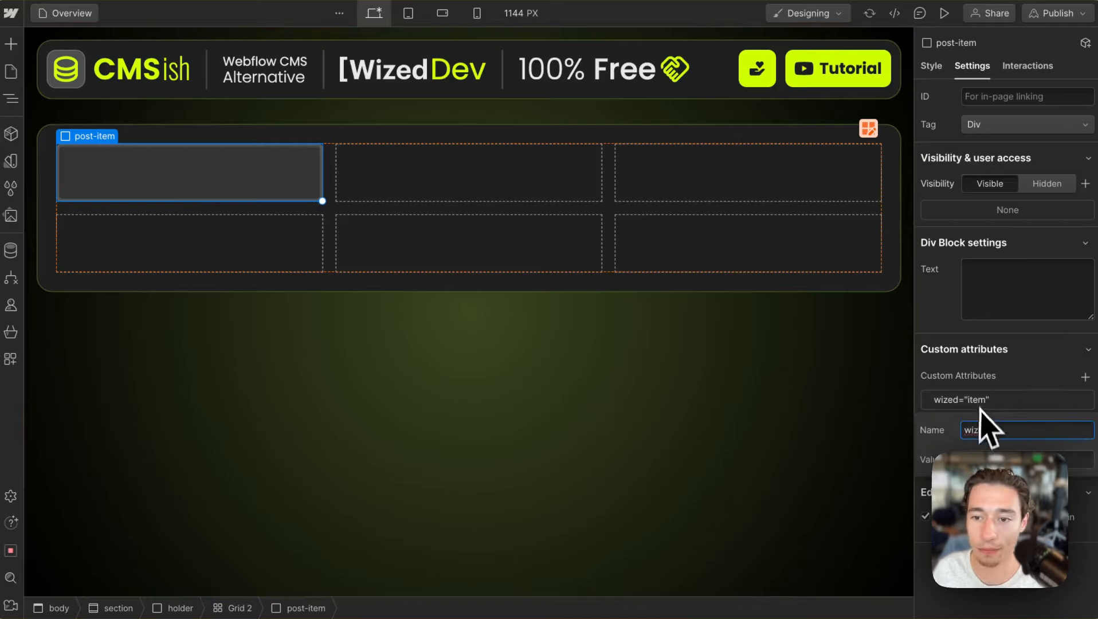
pyautogui.click(966, 460)
pyautogui.write('list')
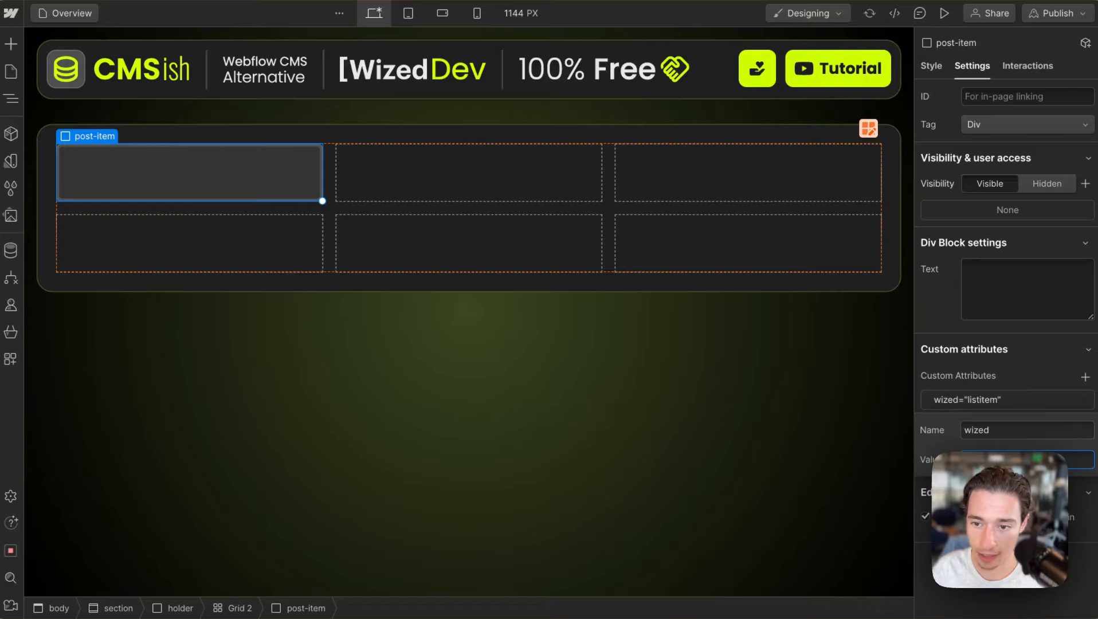
pyautogui.press('Delete')
pyautogui.write('I')
pyautogui.press('Return')
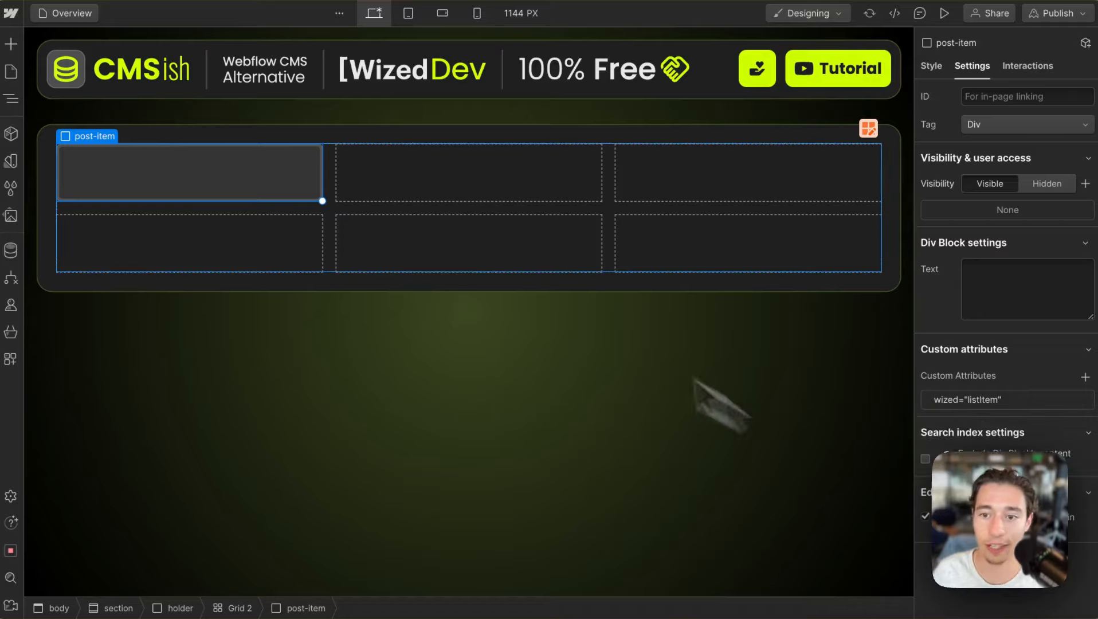
# - Add an image element to the post-item block in the grid's first cell
pyautogui.click(17, 48)
pyautogui.click(528, 375)
pyautogui.click(285, 179)
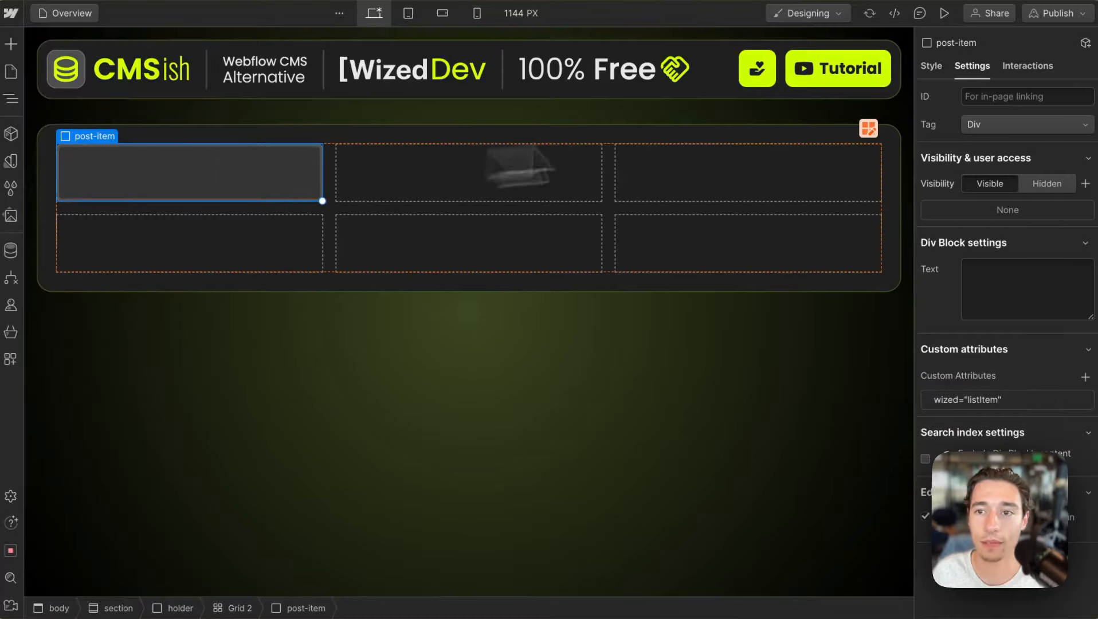
pyautogui.click(16, 48)
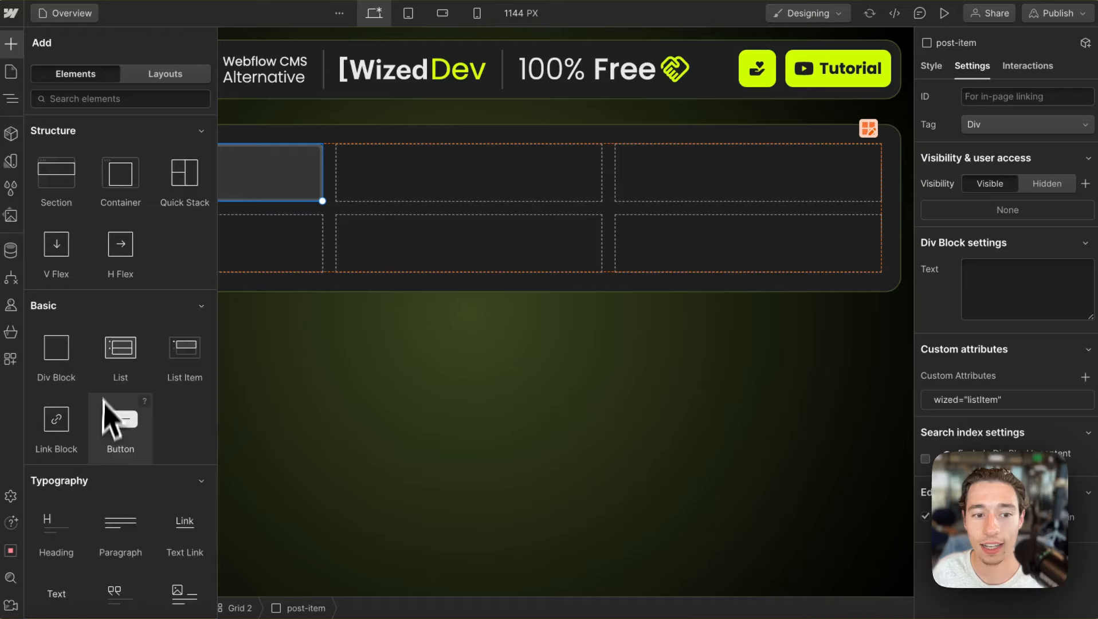
pyautogui.scroll(-10, 106, 414)
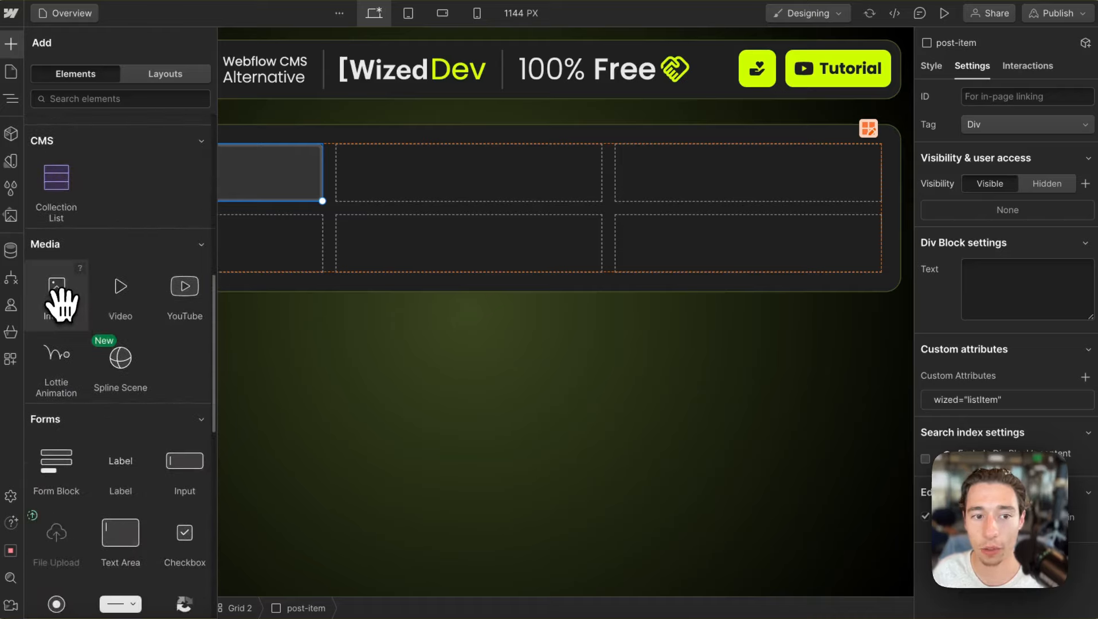
pyautogui.moveTo(61, 299); pyautogui.dragTo(254, 190)
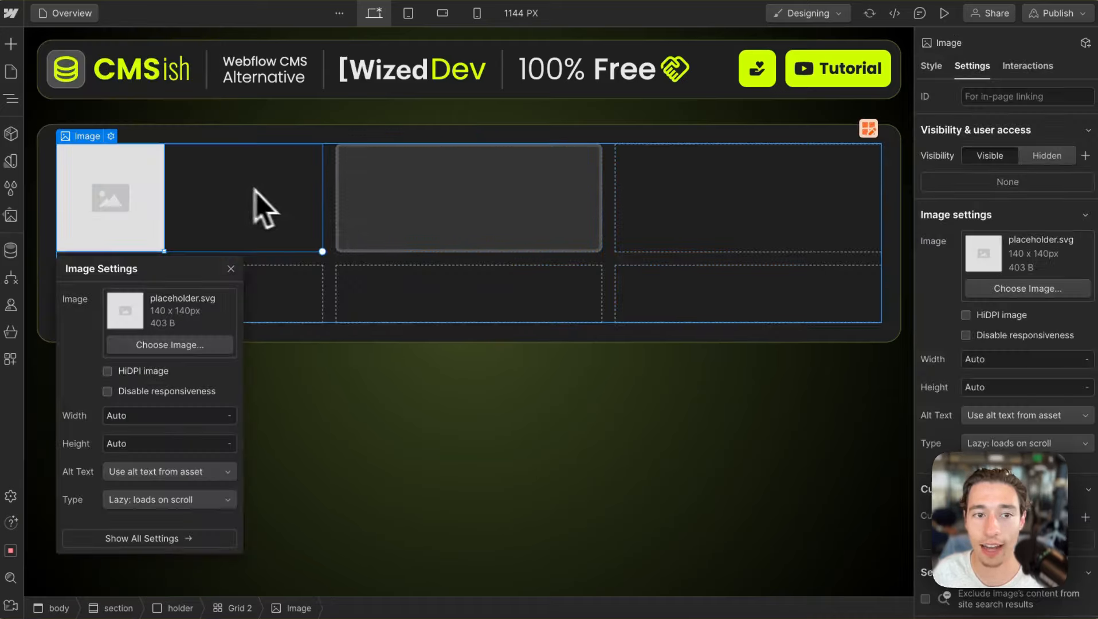
pyautogui.moveTo(149, 195); pyautogui.dragTo(401, 182)
# - Switch to Xano to check the individual_post endpoint, then view the published post page and the Wized project
pyautogui.moveTo(2, 248)
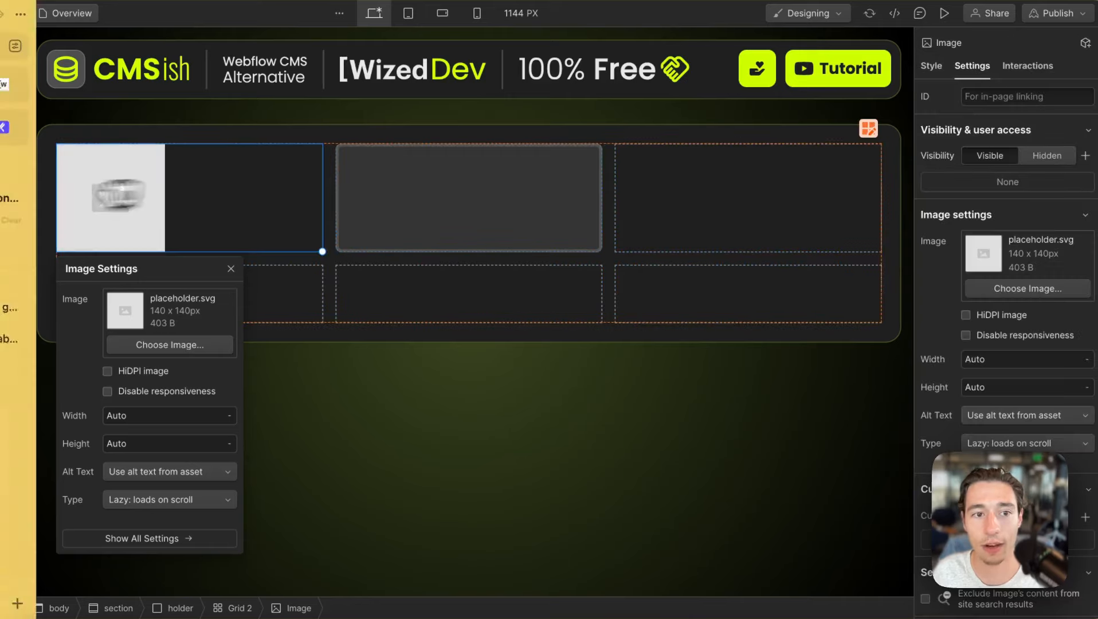
pyautogui.click(55, 309)
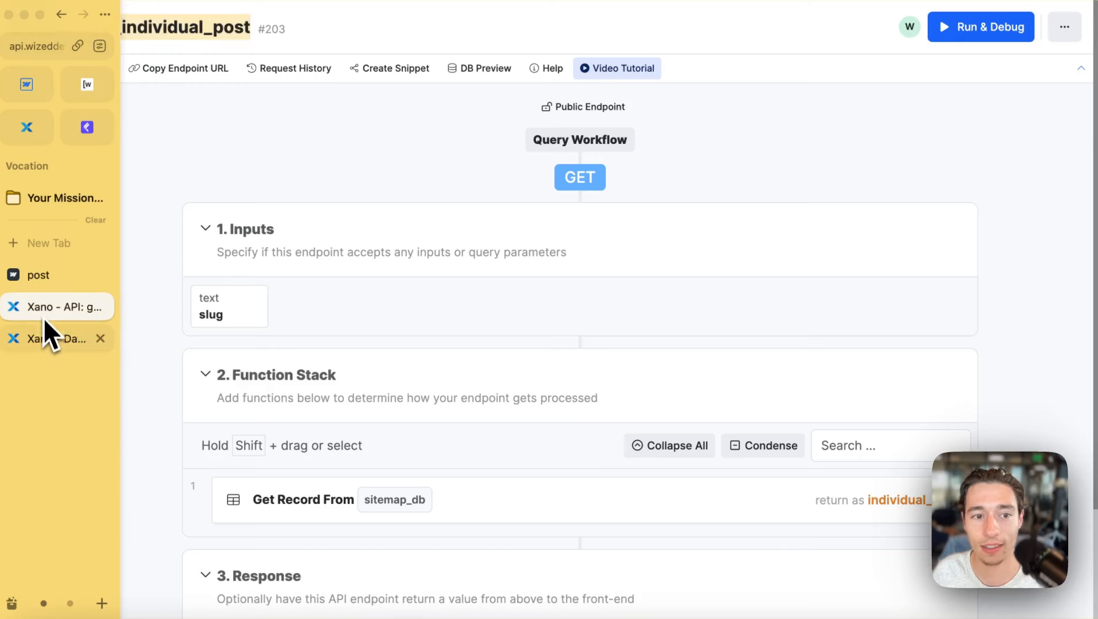
pyautogui.click(50, 339)
pyautogui.click(43, 312)
pyautogui.click(43, 278)
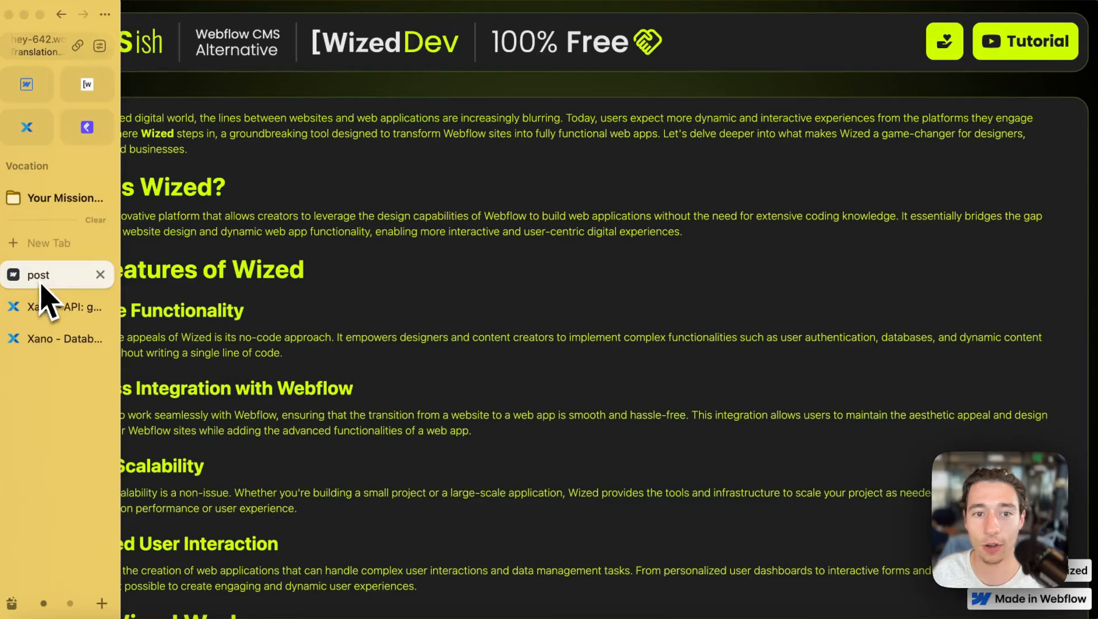
pyautogui.click(87, 85)
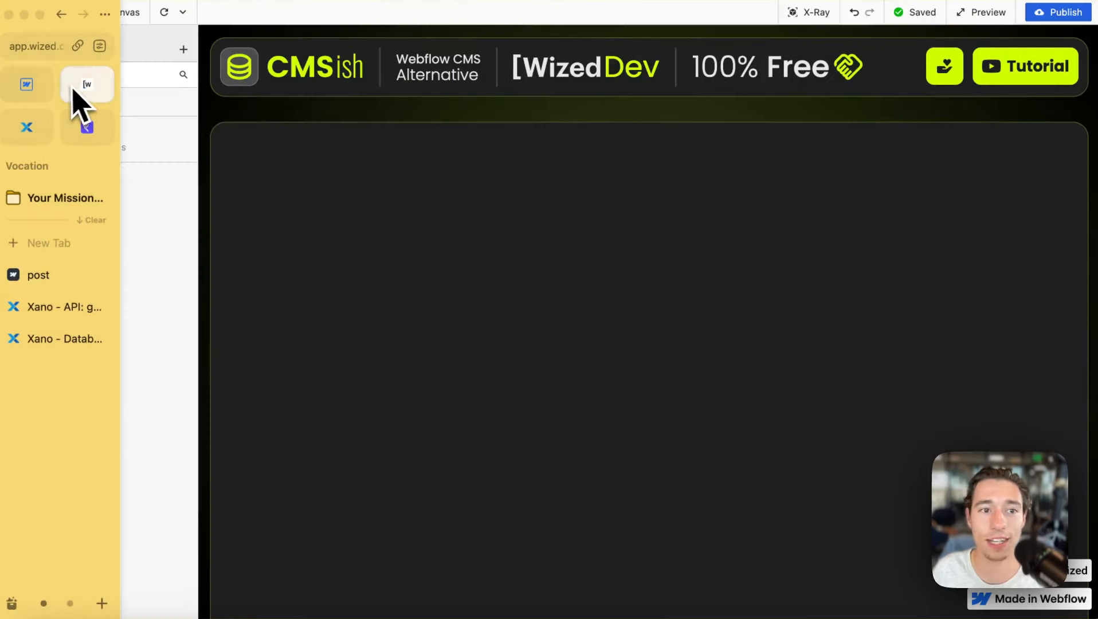
# - Switch back to Webflow and delete the image from the post-item block
pyautogui.click(33, 86)
pyautogui.click(132, 203)
pyautogui.press('Delete')
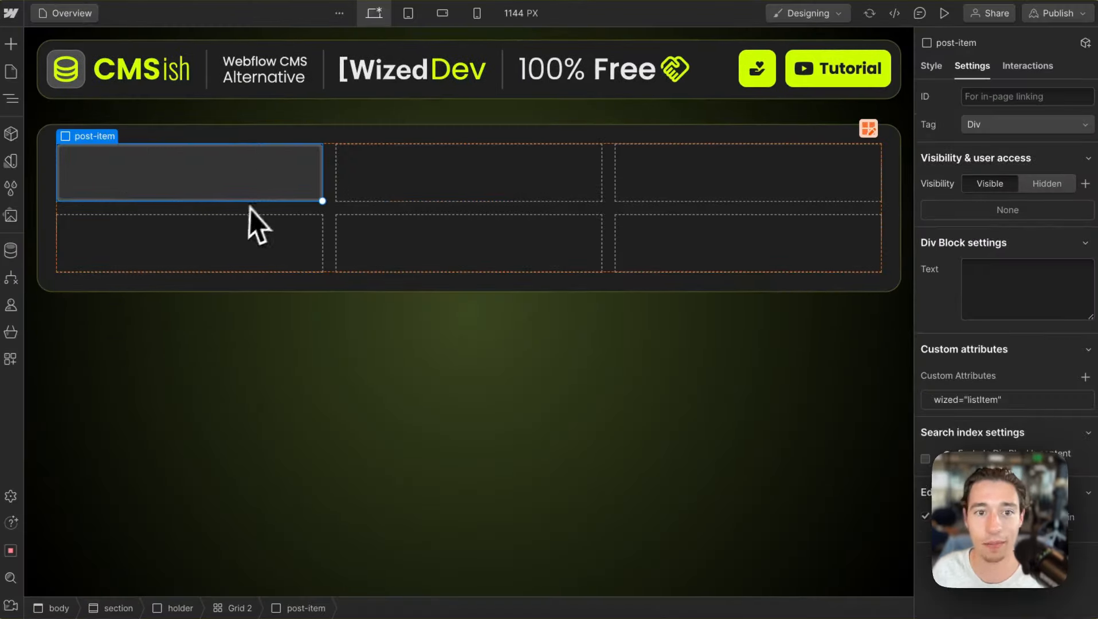
# - Copy the CMS heading from the header logo and paste it into the post-item block
pyautogui.click(11, 44)
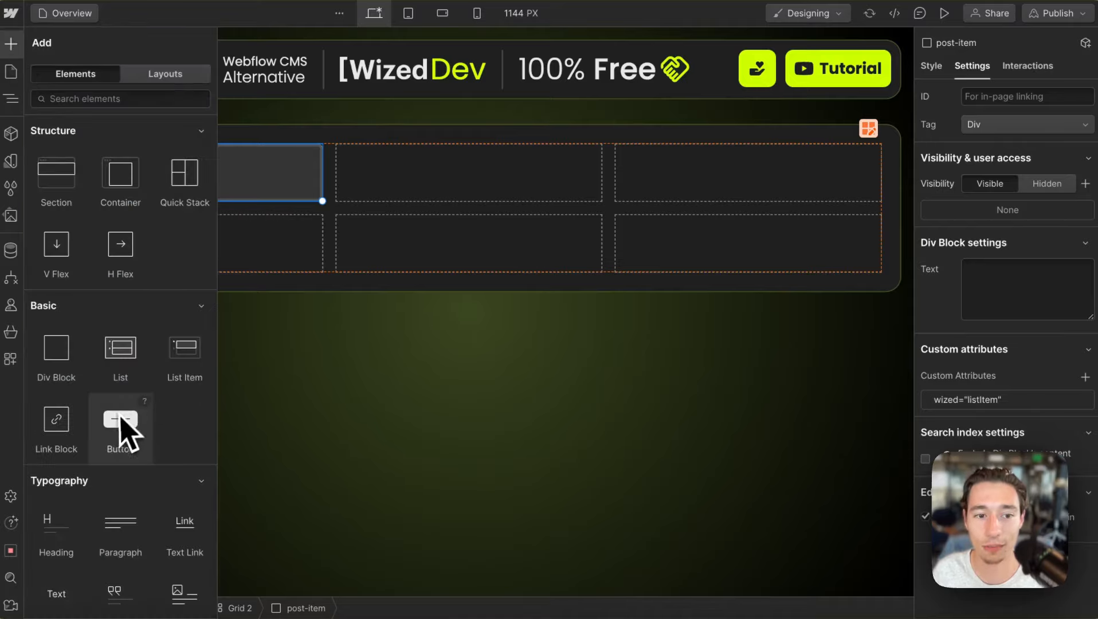
pyautogui.scroll(-2, 123, 436)
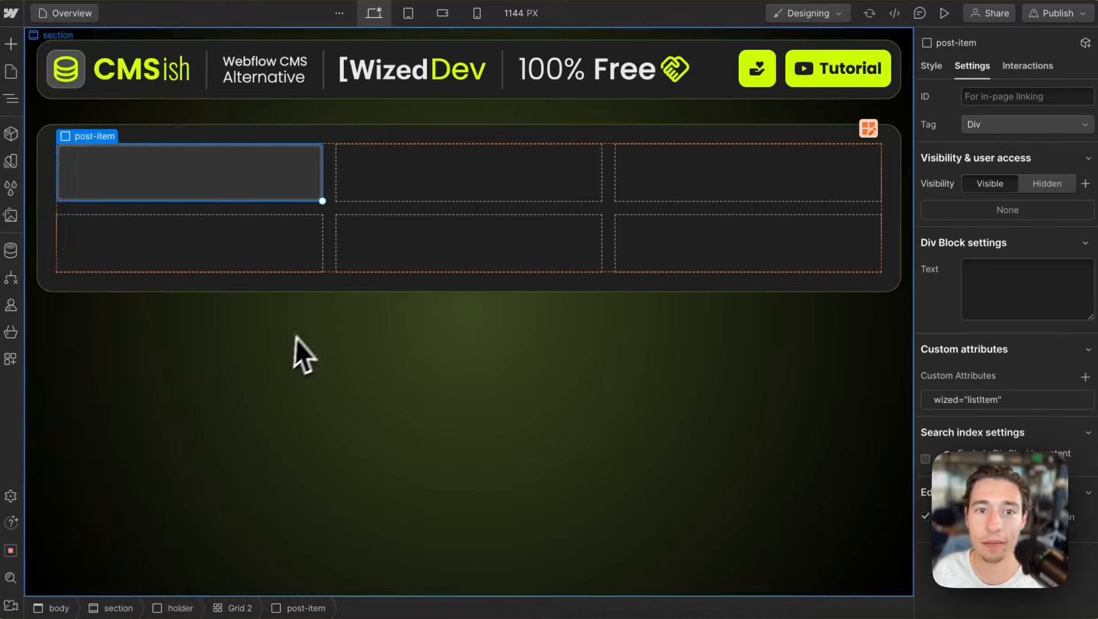
pyautogui.click(295, 338)
pyautogui.click(127, 72)
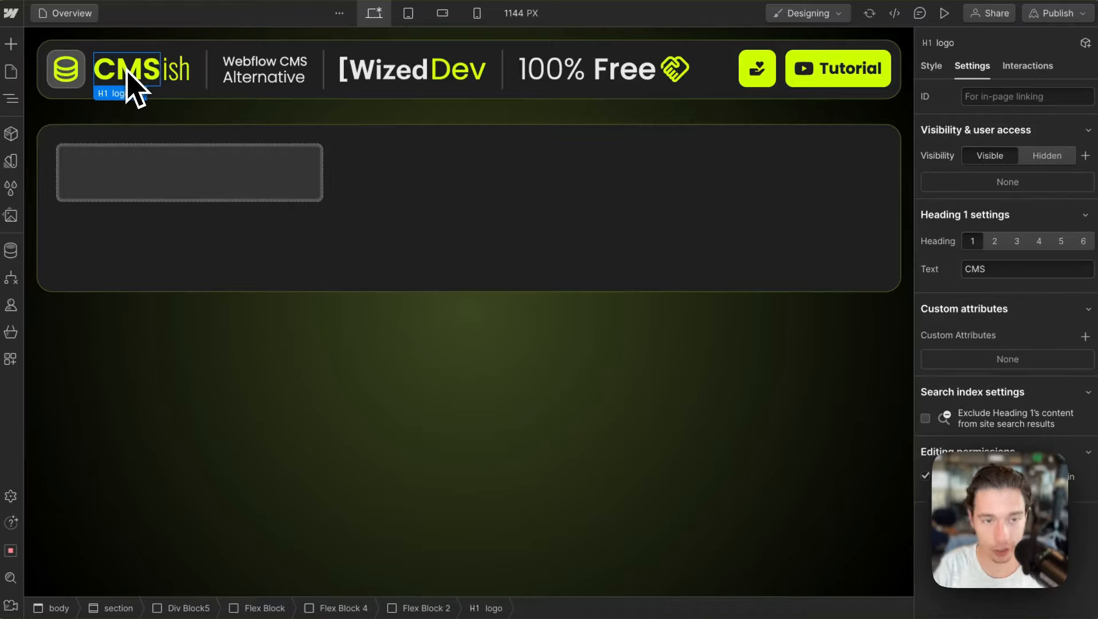
pyautogui.click(146, 166)
pyautogui.hotkey('ctrl', 'v')
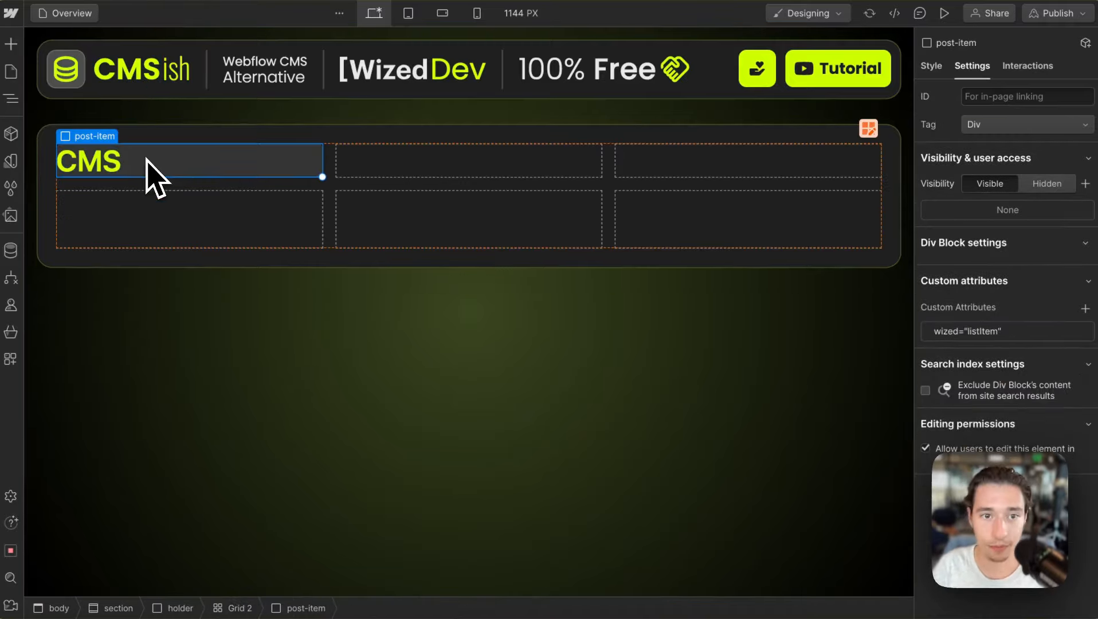
# - Set the post-item block's padding to 2 rem on all four sides
pyautogui.click(177, 193)
pyautogui.click(168, 172)
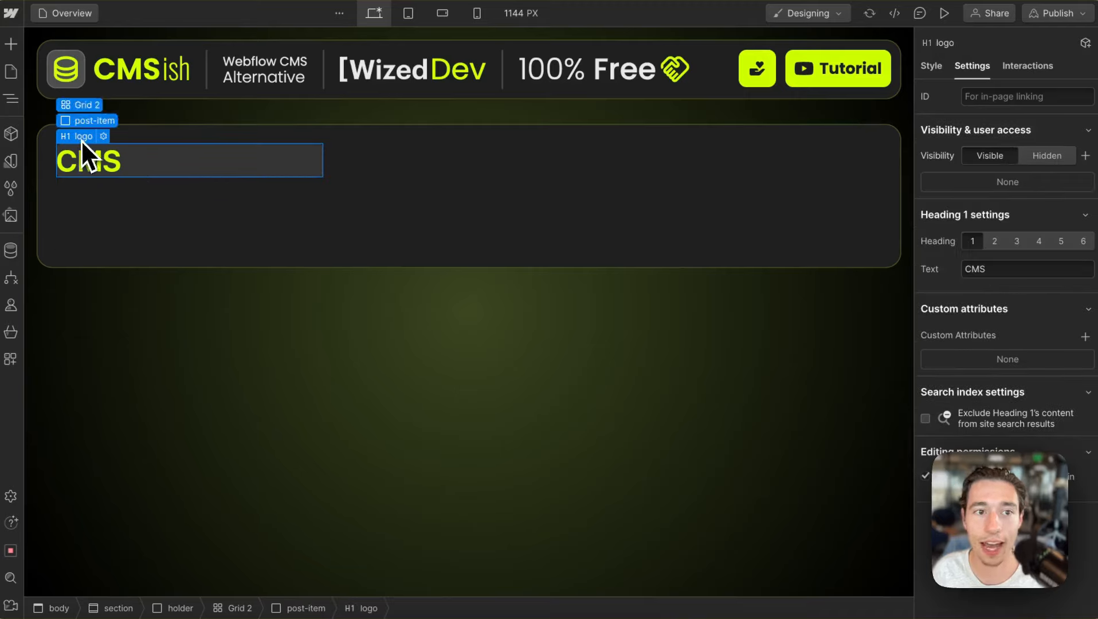
pyautogui.click(88, 120)
pyautogui.click(931, 65)
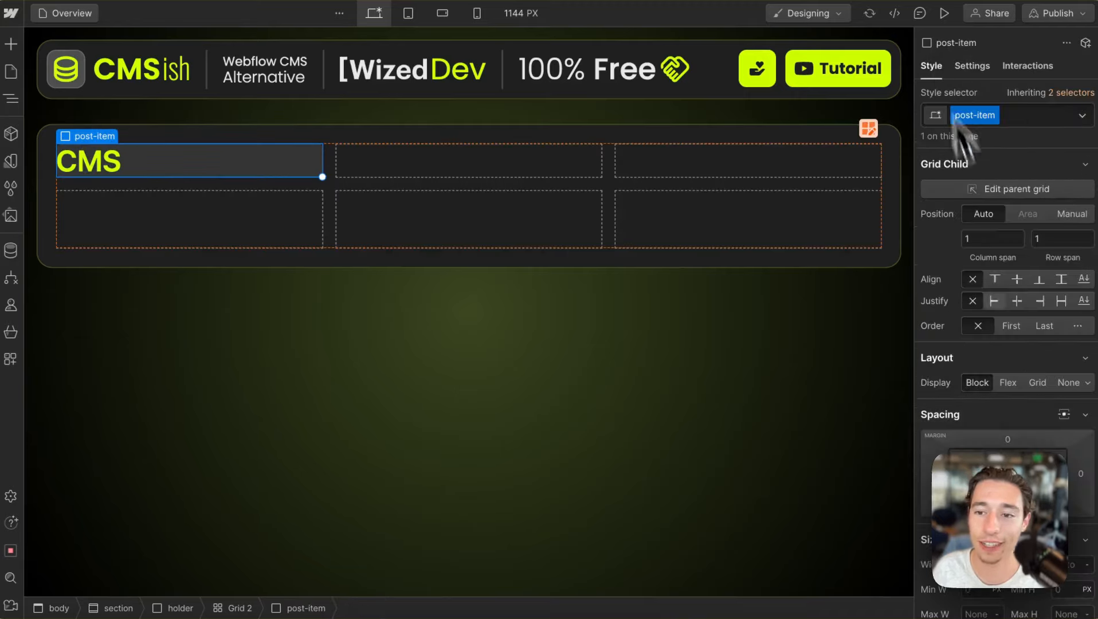
pyautogui.click(1008, 458)
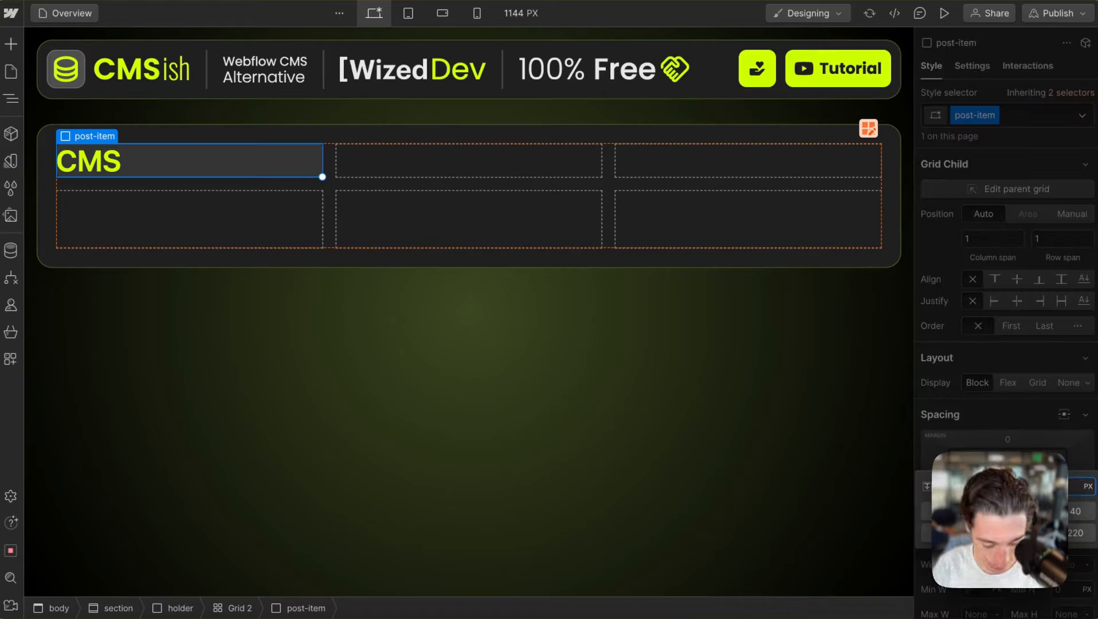
pyautogui.press('Return')
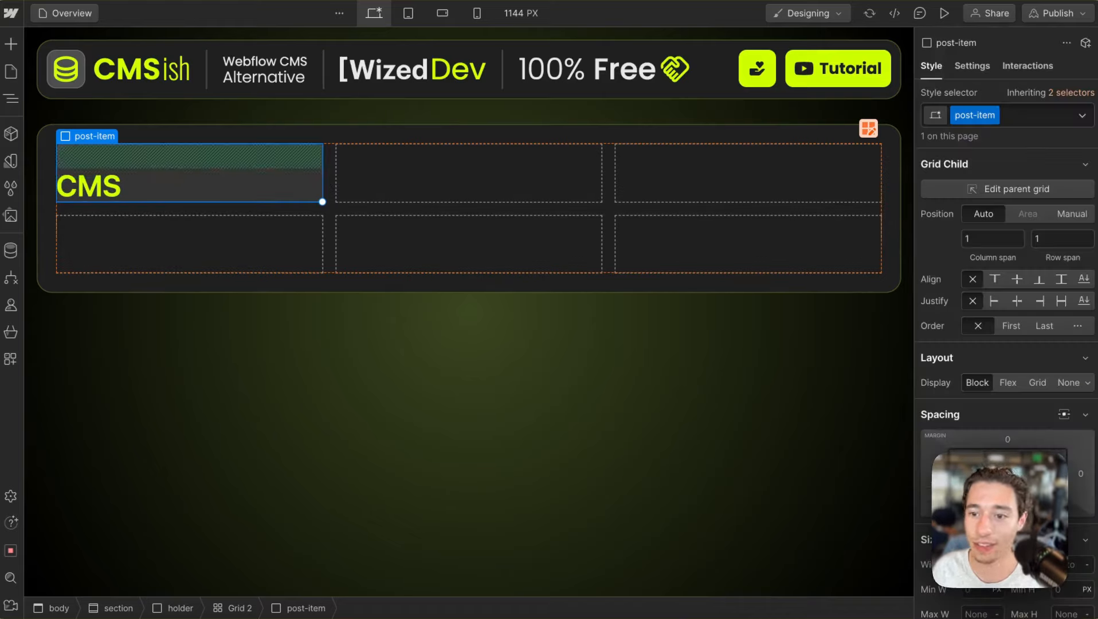
pyautogui.click(961, 474)
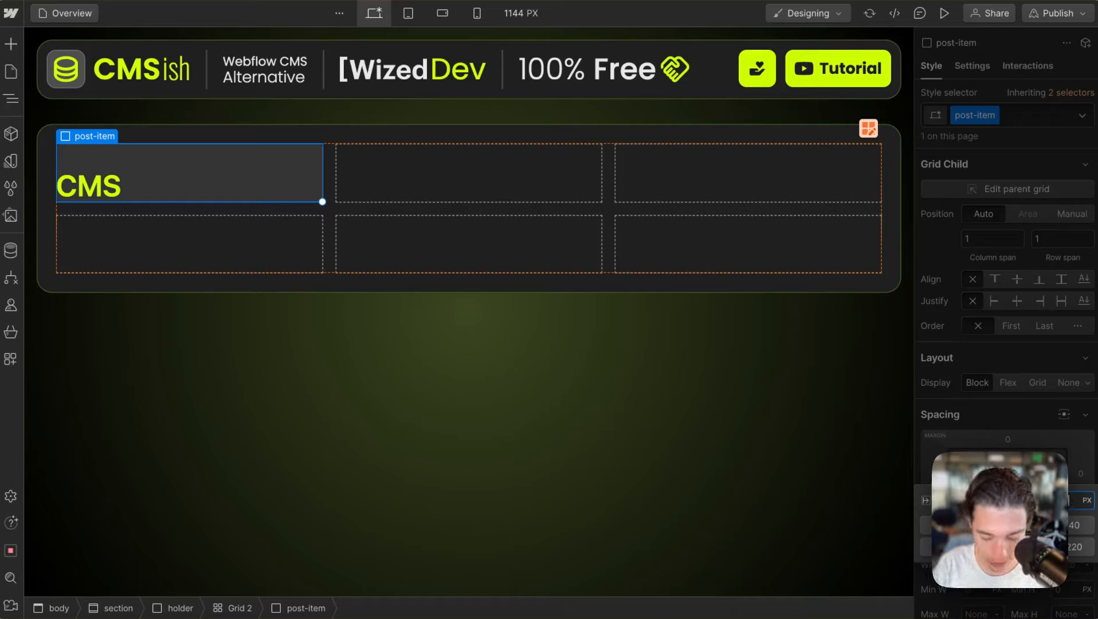
pyautogui.press('Return')
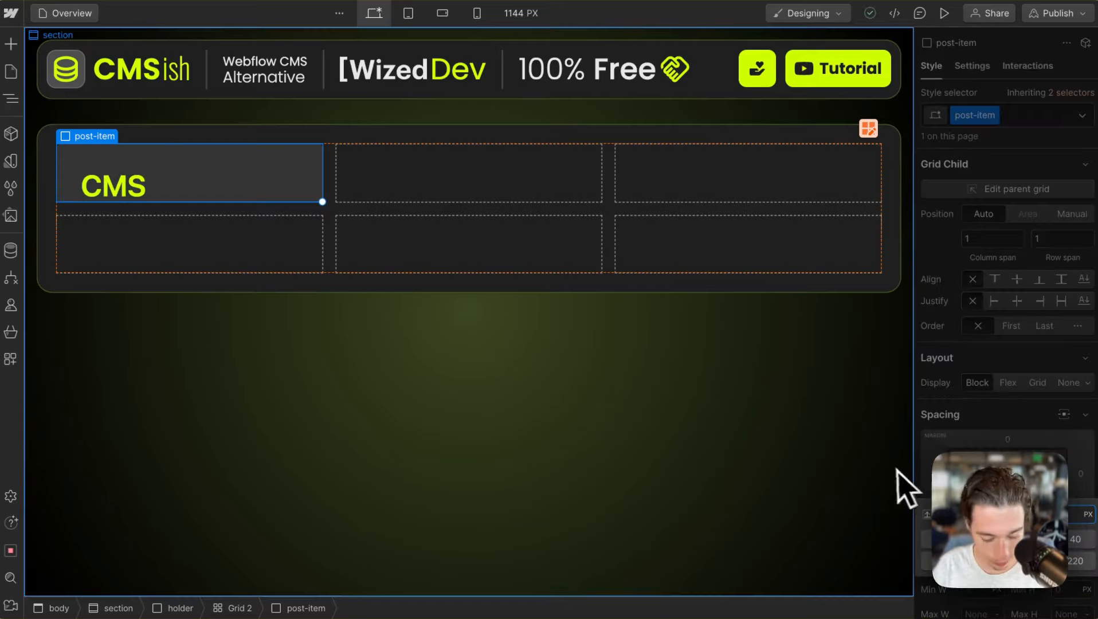
pyautogui.press('Return')
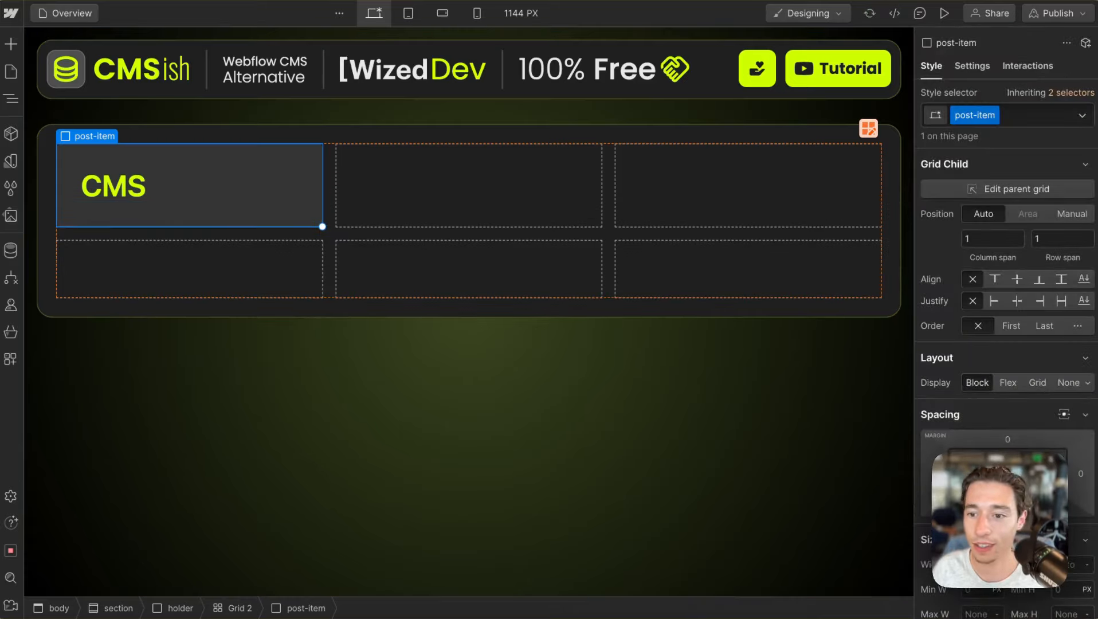
pyautogui.click(1068, 493)
pyautogui.press('Escape')
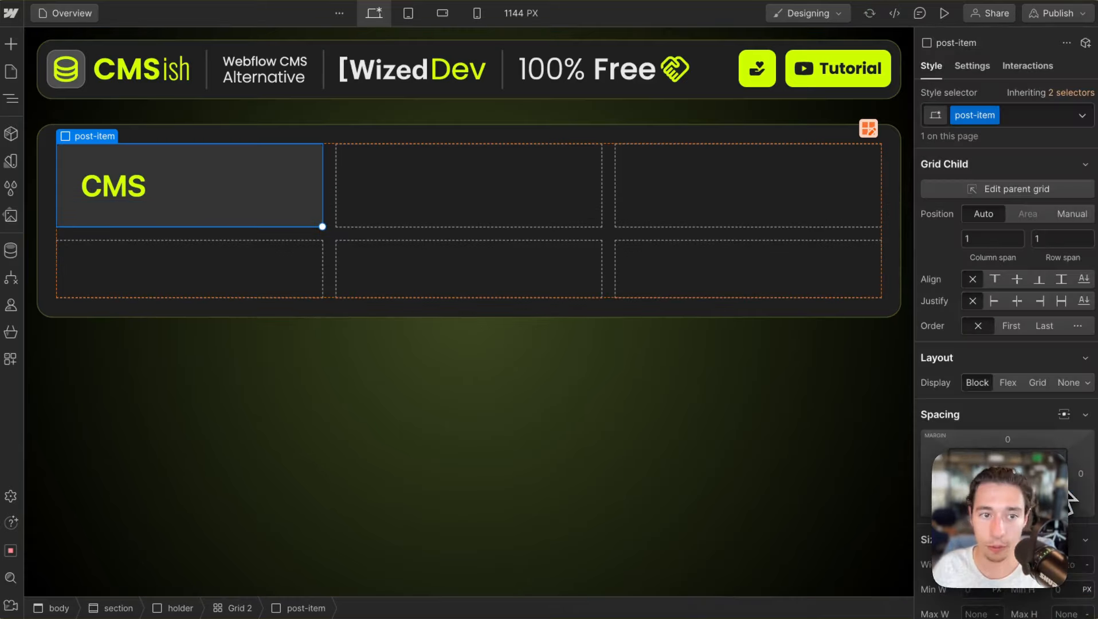
pyautogui.click(400, 388)
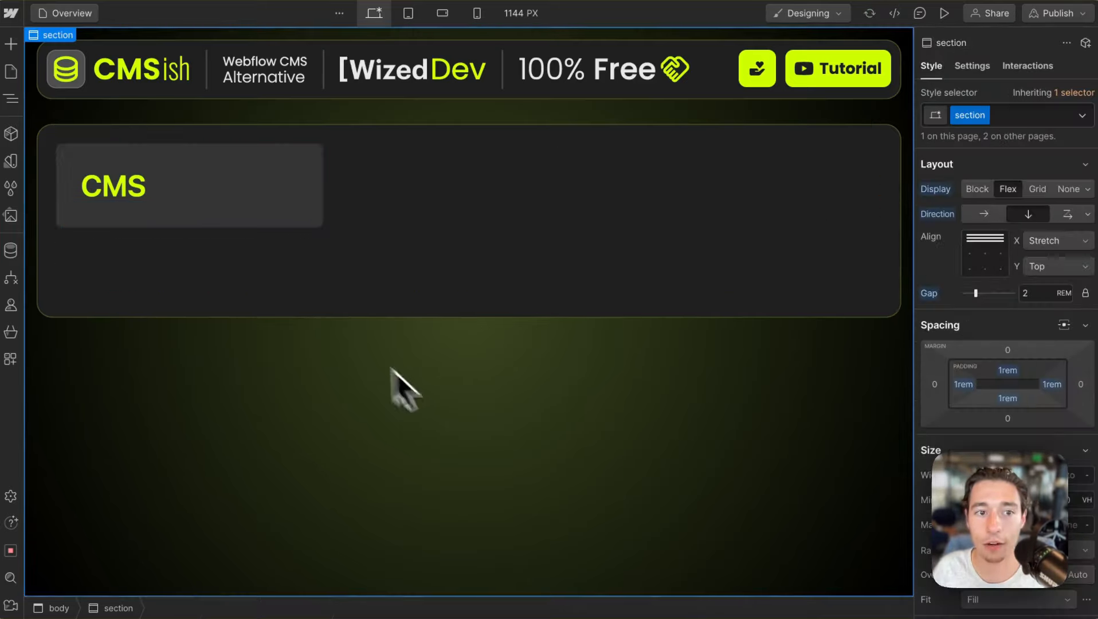
# - Duplicate the logo class on the heading inside post-item and rename the copy to post-heading
pyautogui.click(161, 182)
pyautogui.click(972, 116)
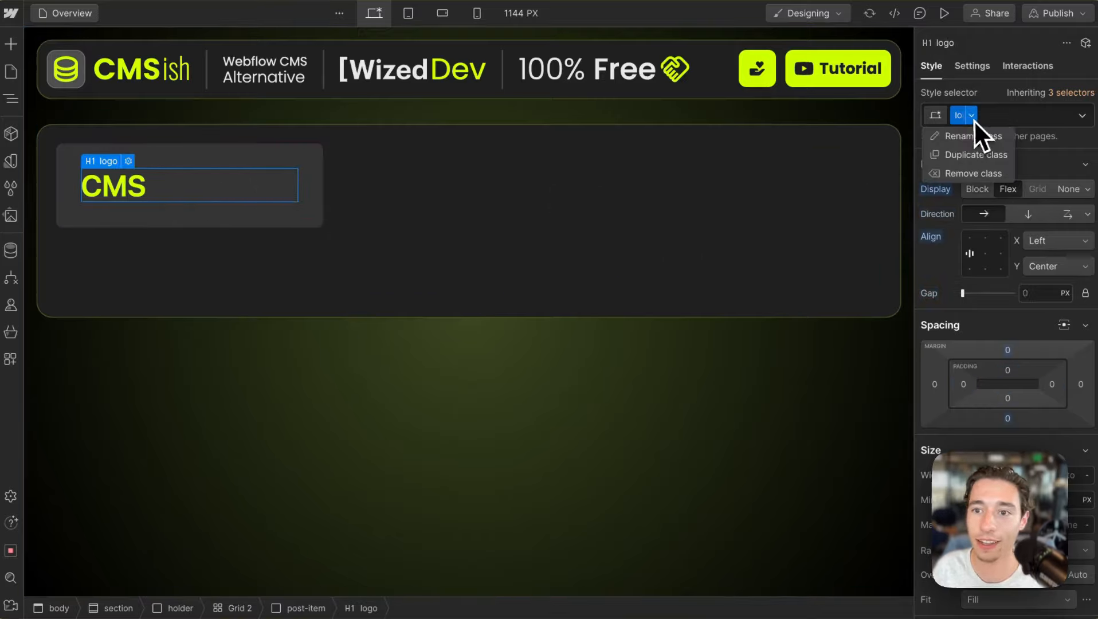
pyautogui.click(967, 144)
pyautogui.press('BackSpace')
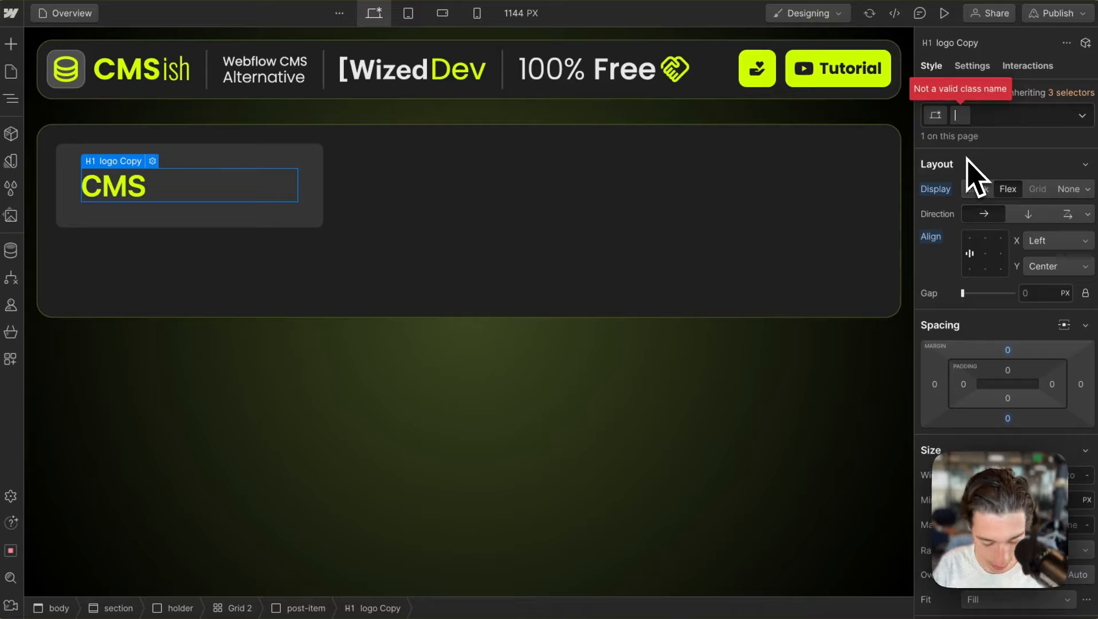
pyautogui.write('post-heading')
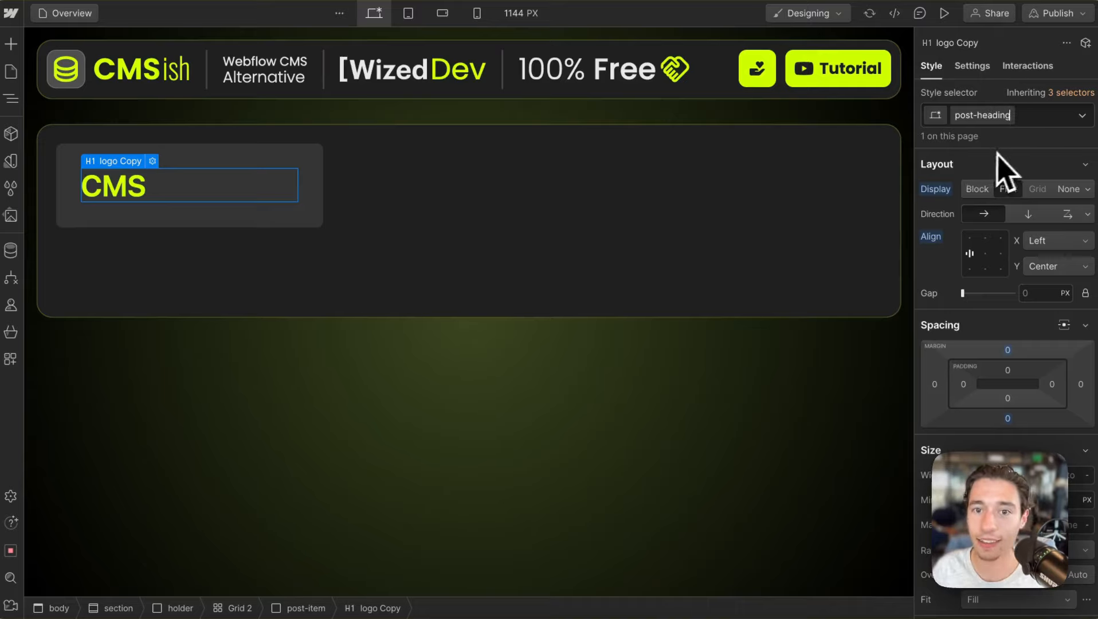
pyautogui.press('Return')
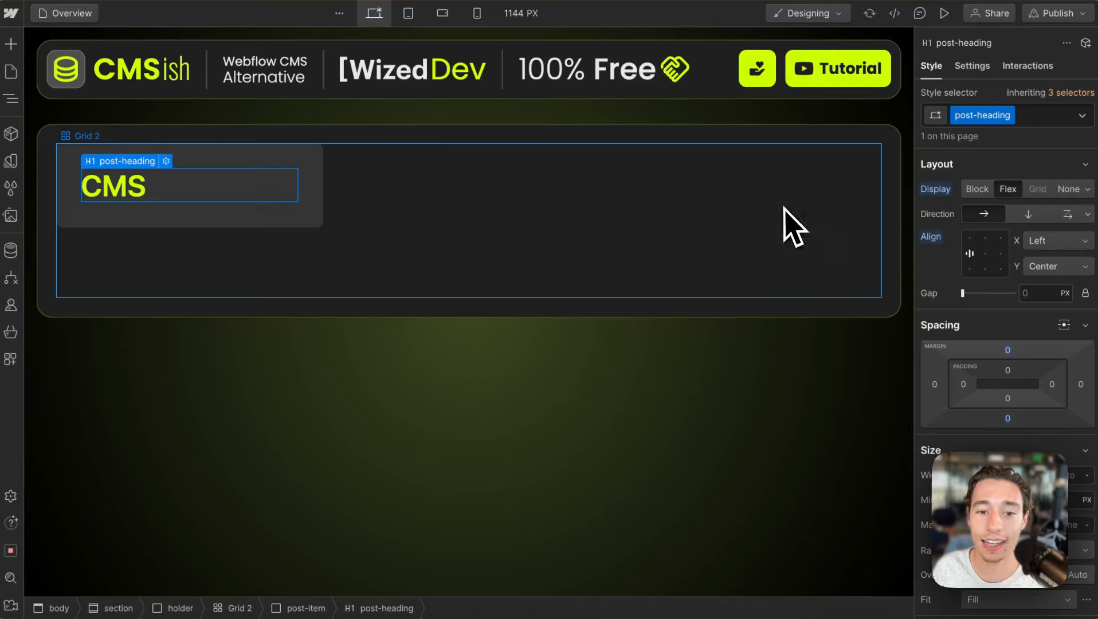
pyautogui.click(301, 374)
pyautogui.click(195, 197)
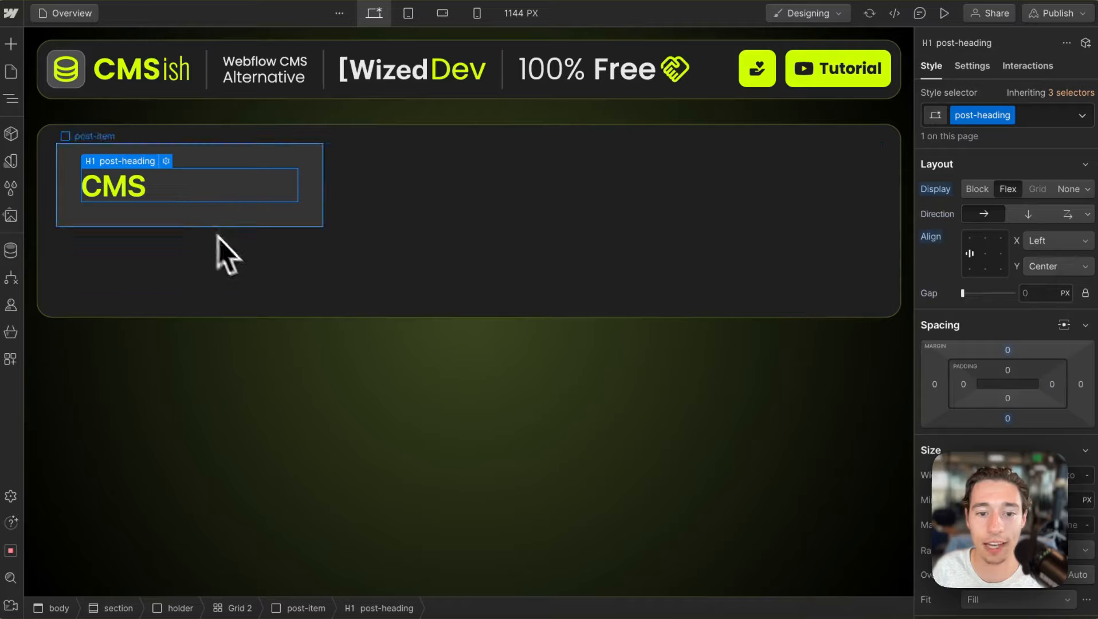
pyautogui.click(227, 165)
pyautogui.click(217, 197)
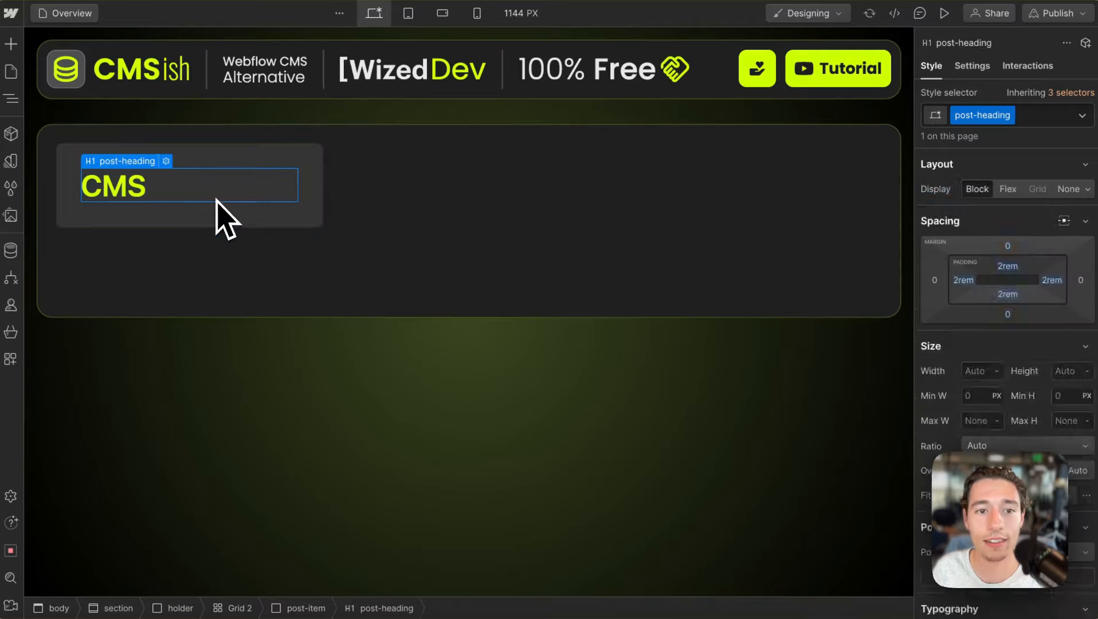
pyautogui.click(234, 354)
# - Replace the text of the heading inside post-item with {{Heading}}
pyautogui.doubleClick(154, 187)
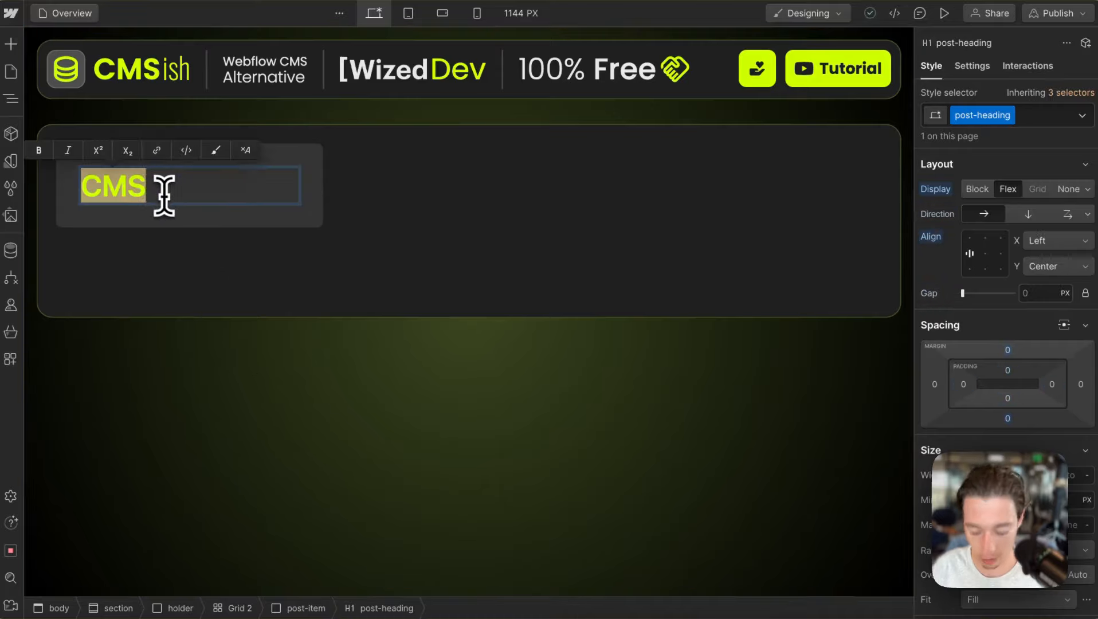
pyautogui.press('BackSpace')
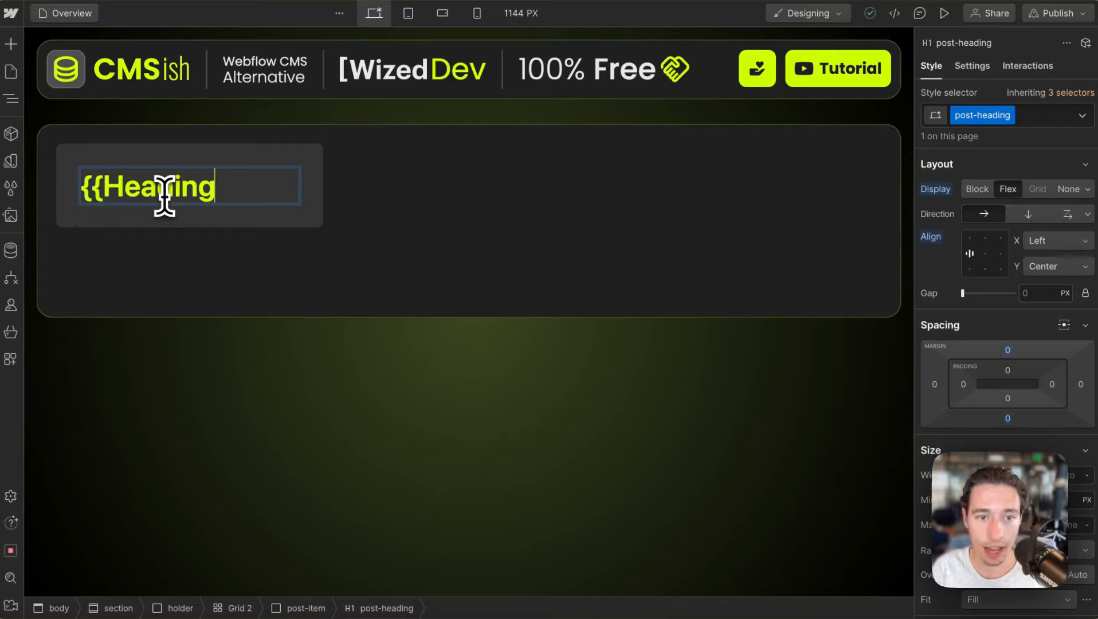
pyautogui.write('{{Heading}}')
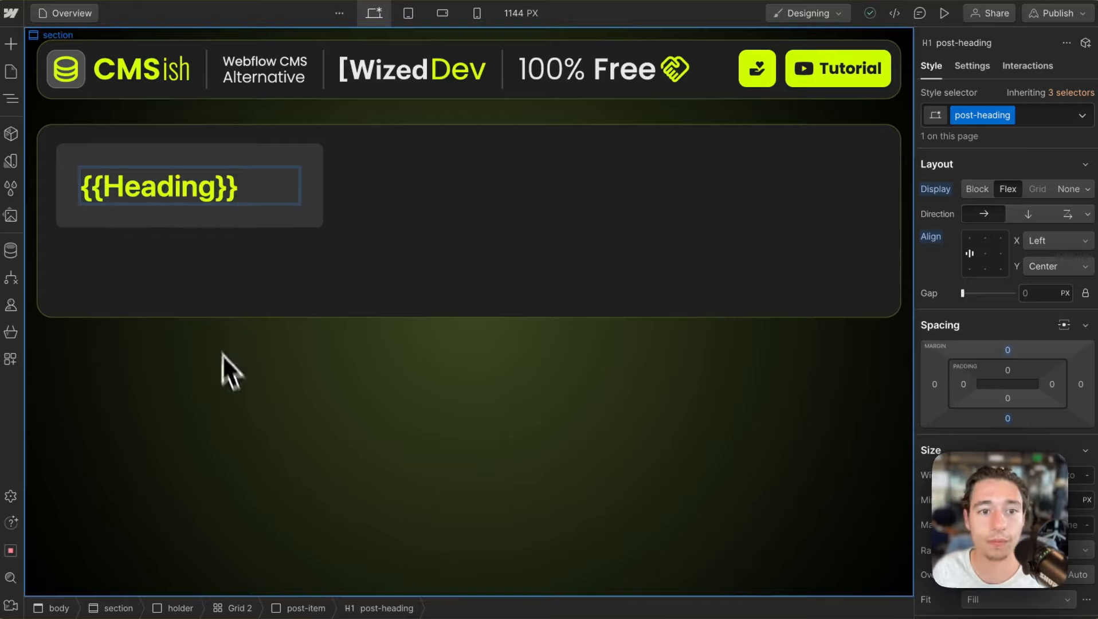
pyautogui.click(223, 358)
# - Publish the site to the cmsish.webflow.io staging domain
pyautogui.click(1054, 13)
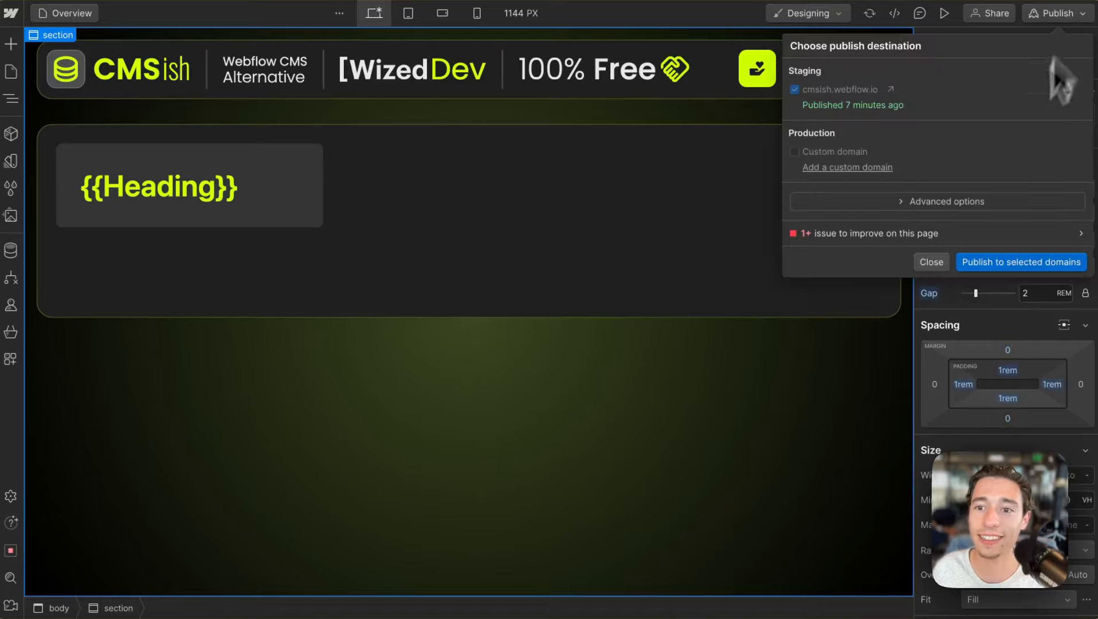
pyautogui.click(984, 263)
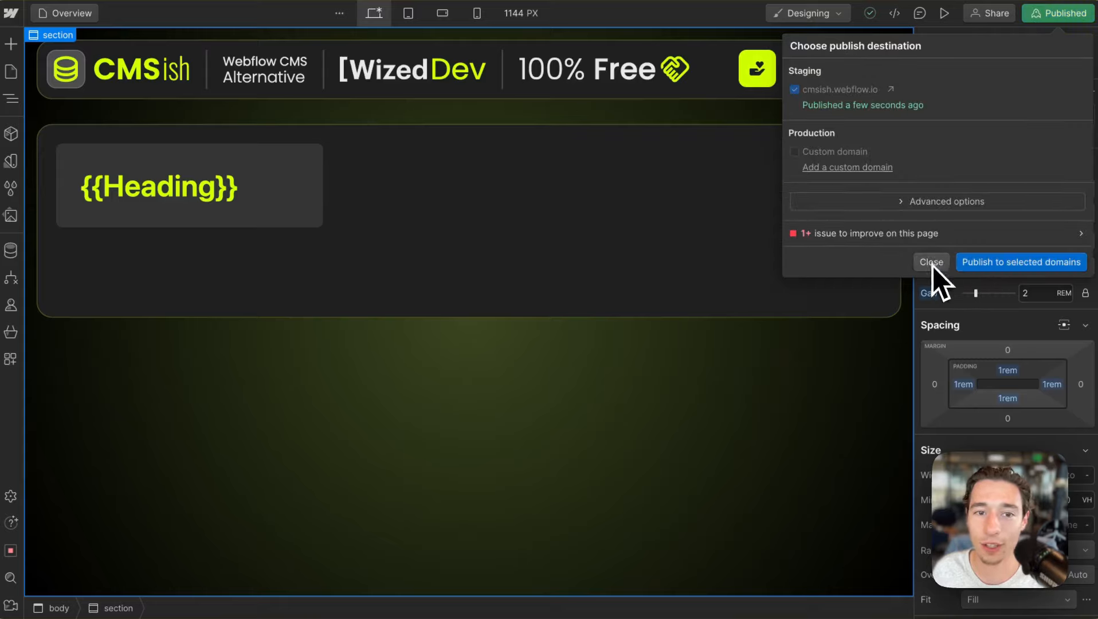
pyautogui.click(933, 266)
# - Add the custom attribute wized with the value postItemHeading to the {{Heading}} element inside post-item
pyautogui.click(217, 198)
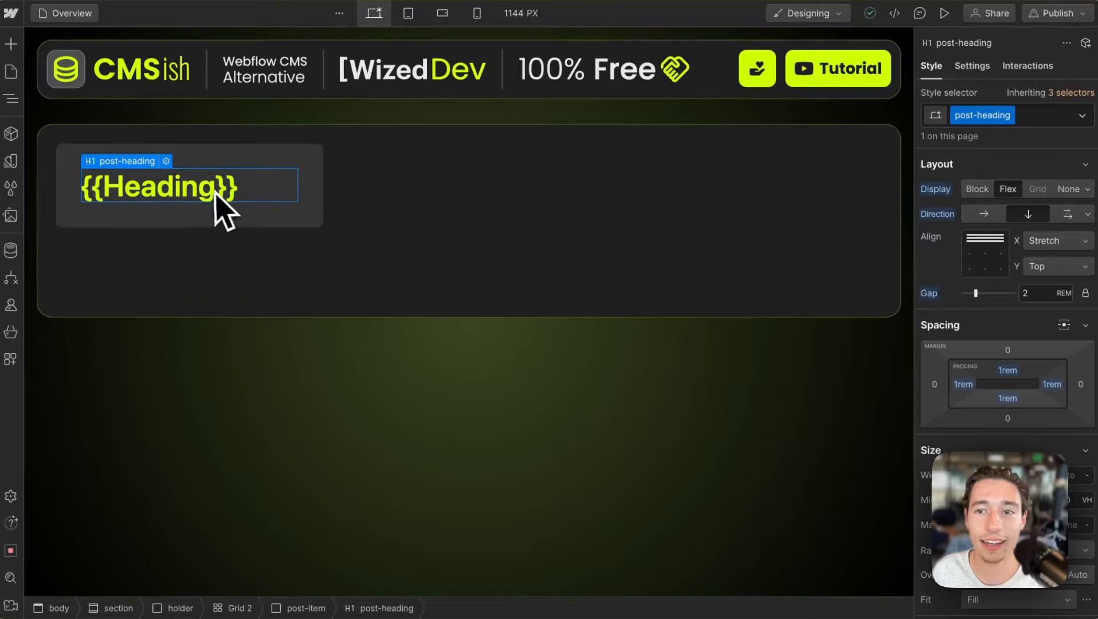
pyautogui.click(972, 66)
pyautogui.click(1084, 336)
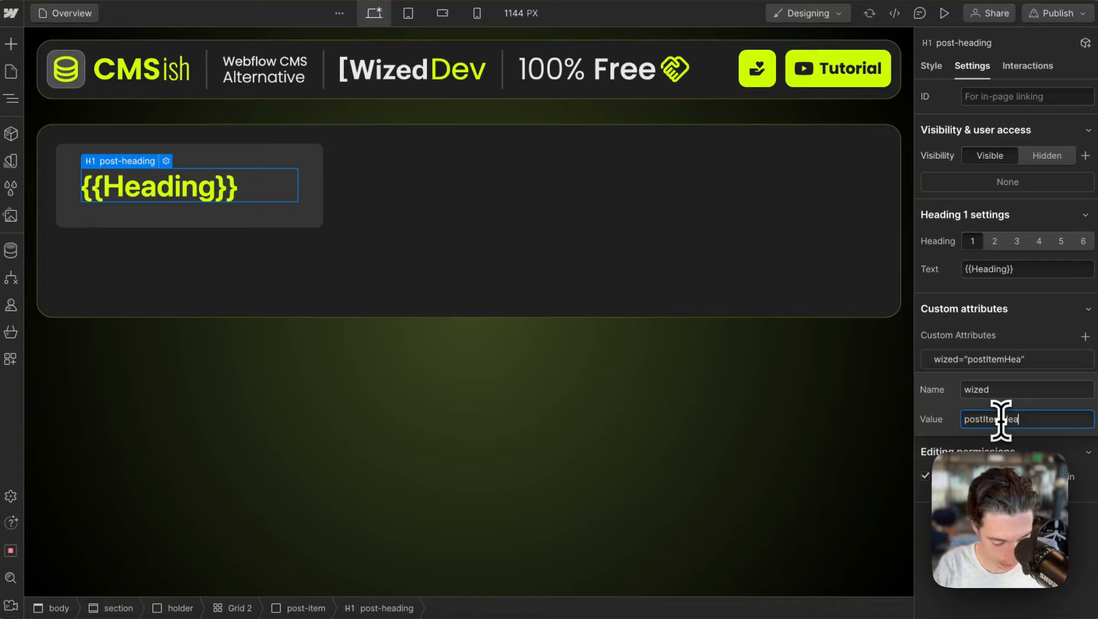
pyautogui.press('Return')
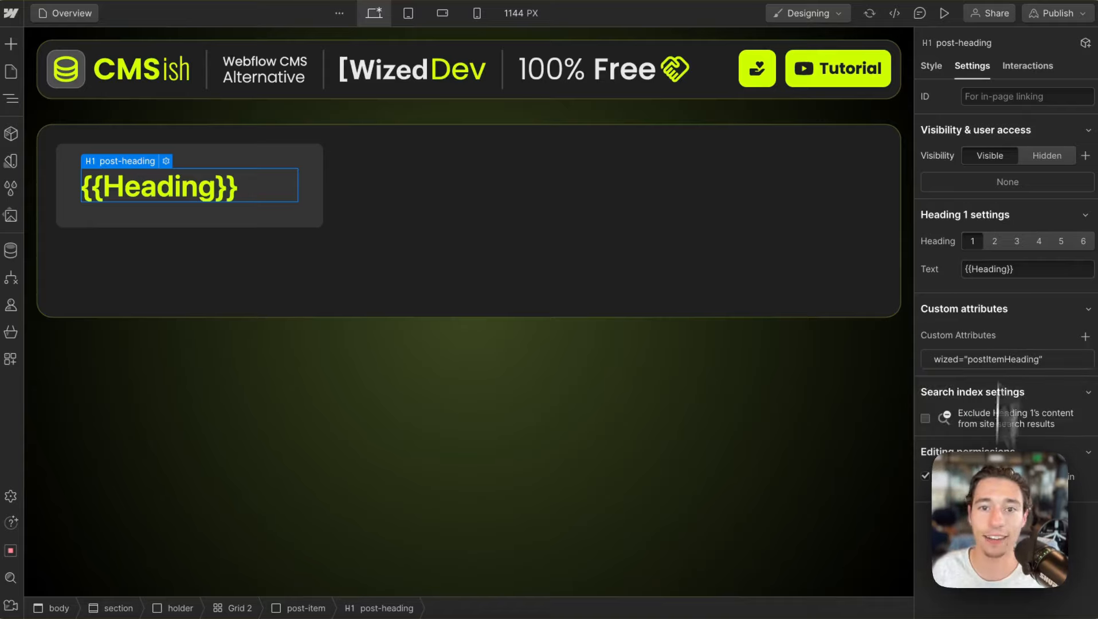
# - Publish the site to the selected domain and check the custom attribute on the post-item block
pyautogui.click(1052, 14)
pyautogui.click(990, 261)
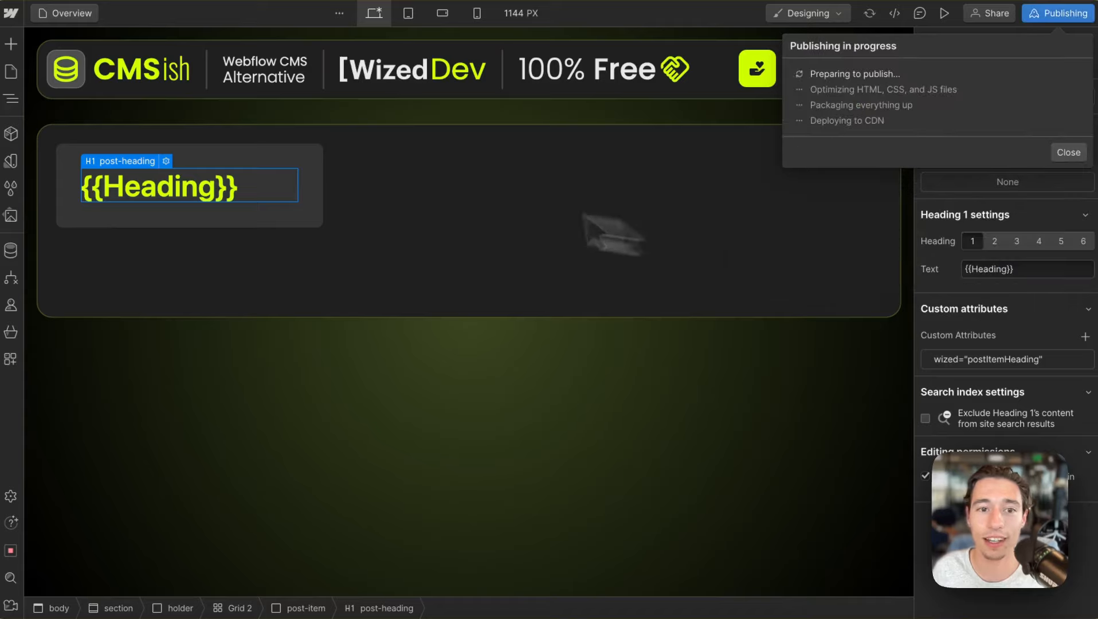
pyautogui.click(310, 203)
pyautogui.click(309, 208)
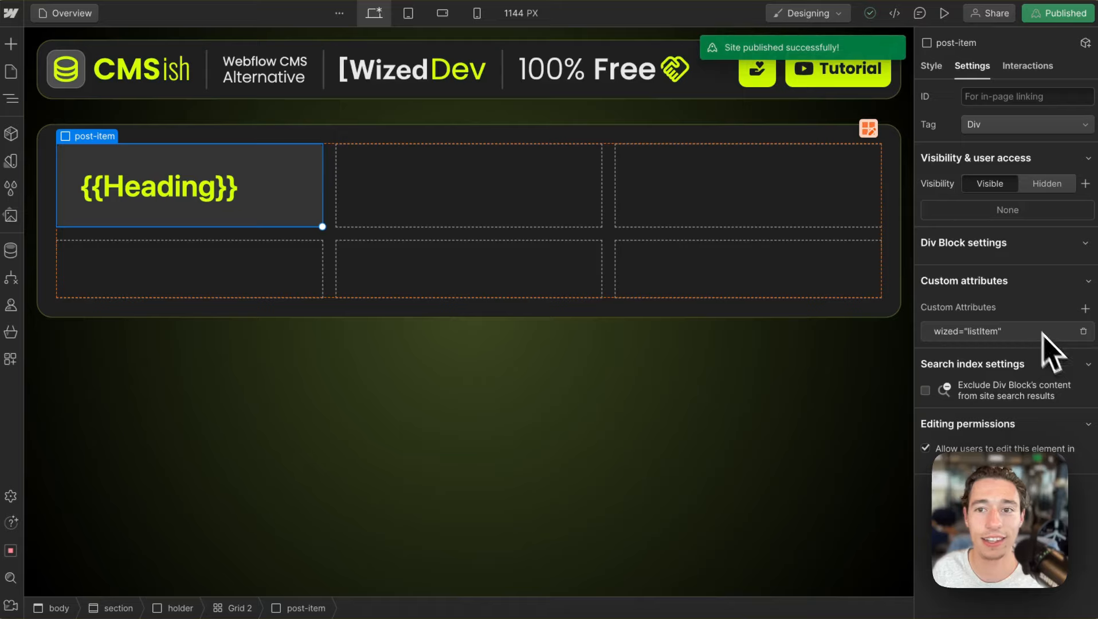
# - Switch to Wized, reload the project and open the /overview page
pyautogui.moveTo(40, 108)
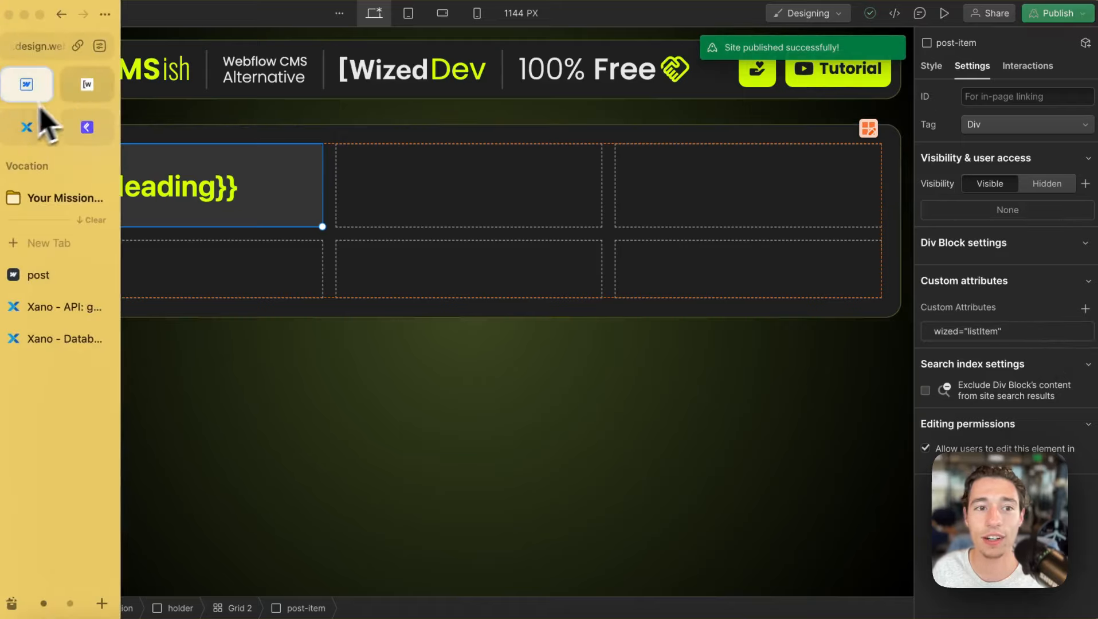
pyautogui.click(87, 86)
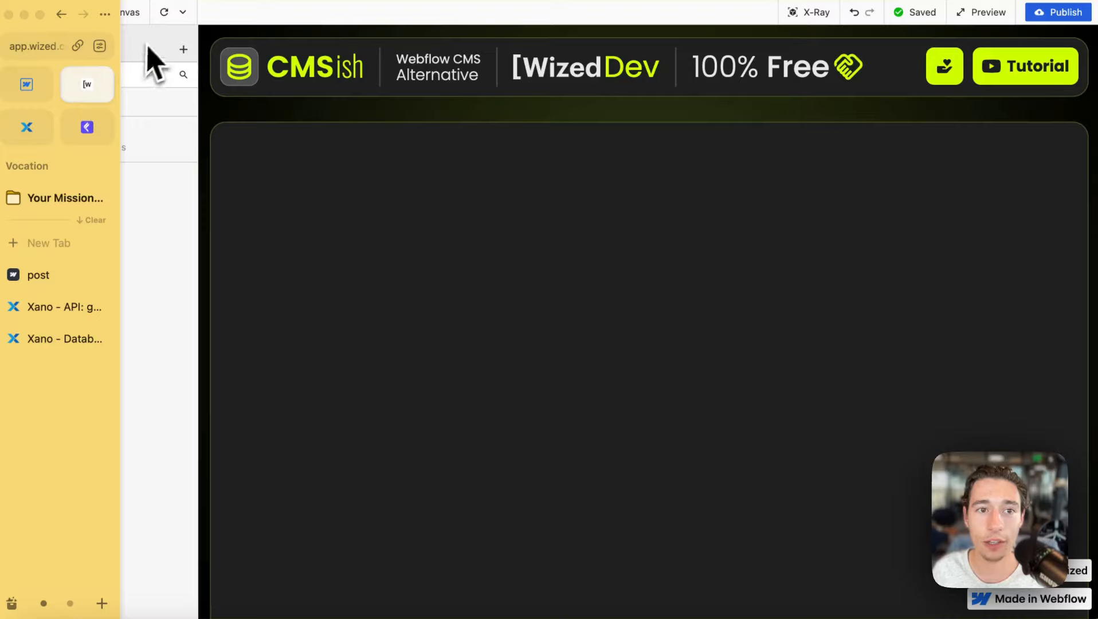
pyautogui.click(164, 14)
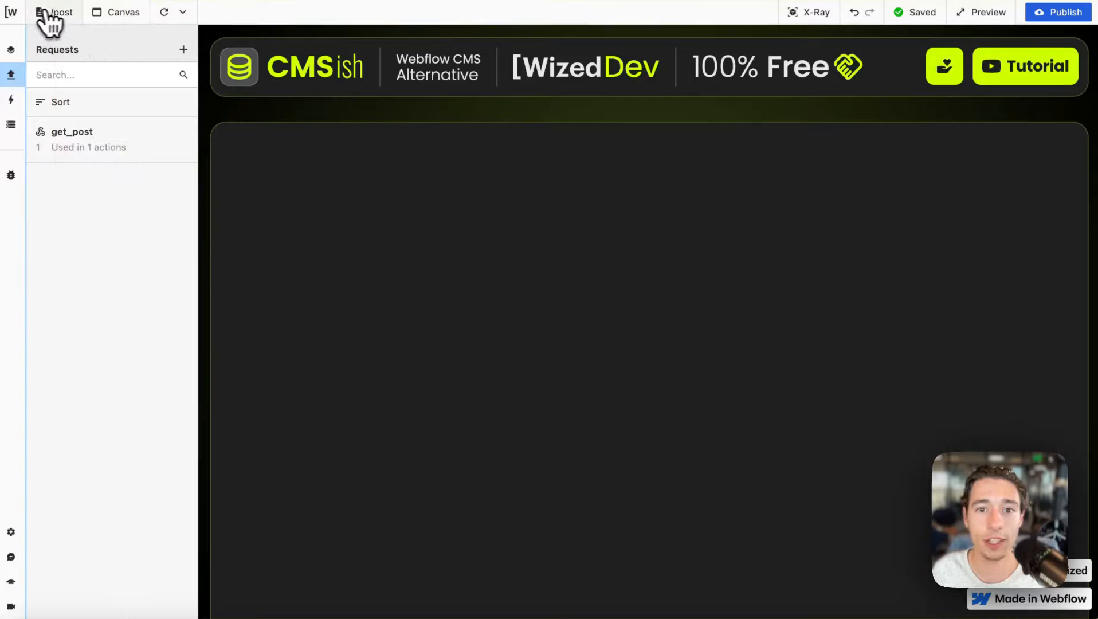
pyautogui.click(55, 12)
pyautogui.click(107, 200)
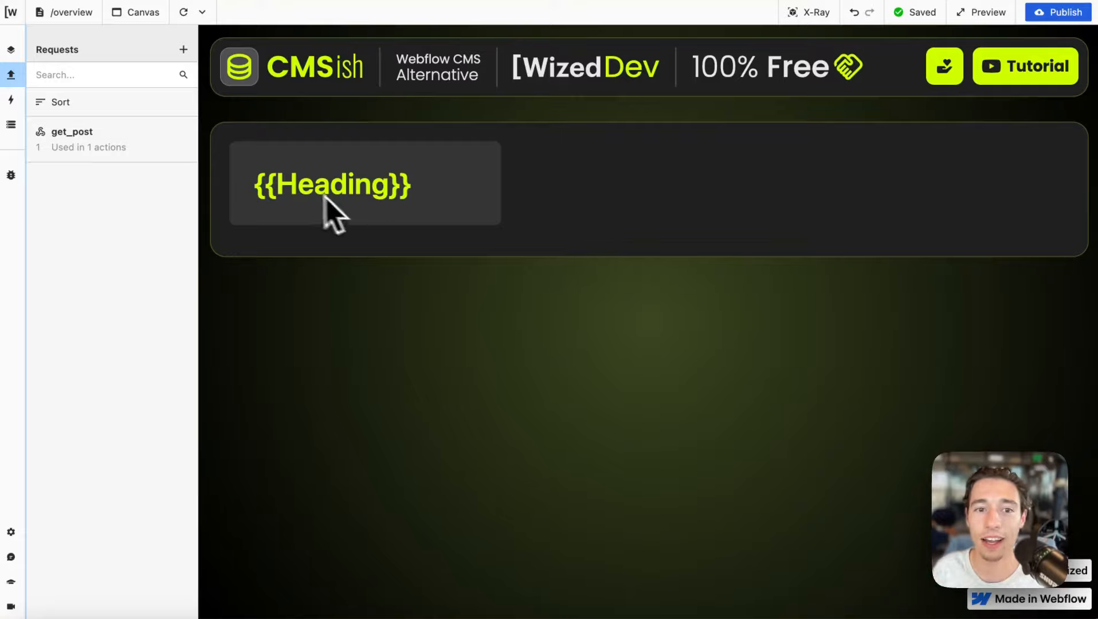
# - Turn on X-Ray and create an action for the listItem element on the canvas
pyautogui.click(794, 12)
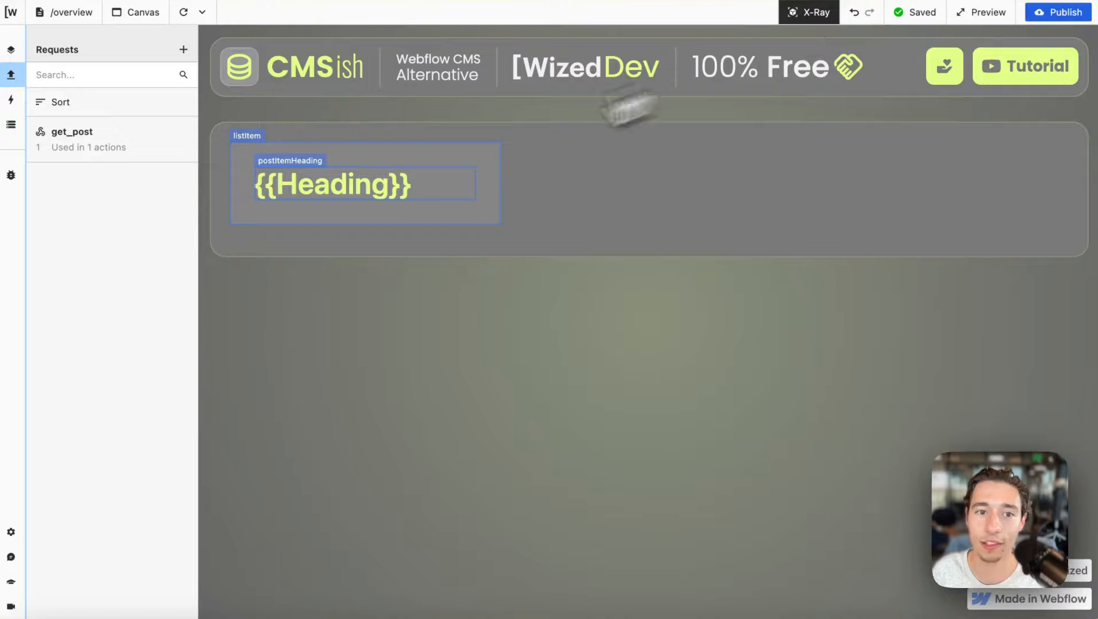
pyautogui.click(274, 162)
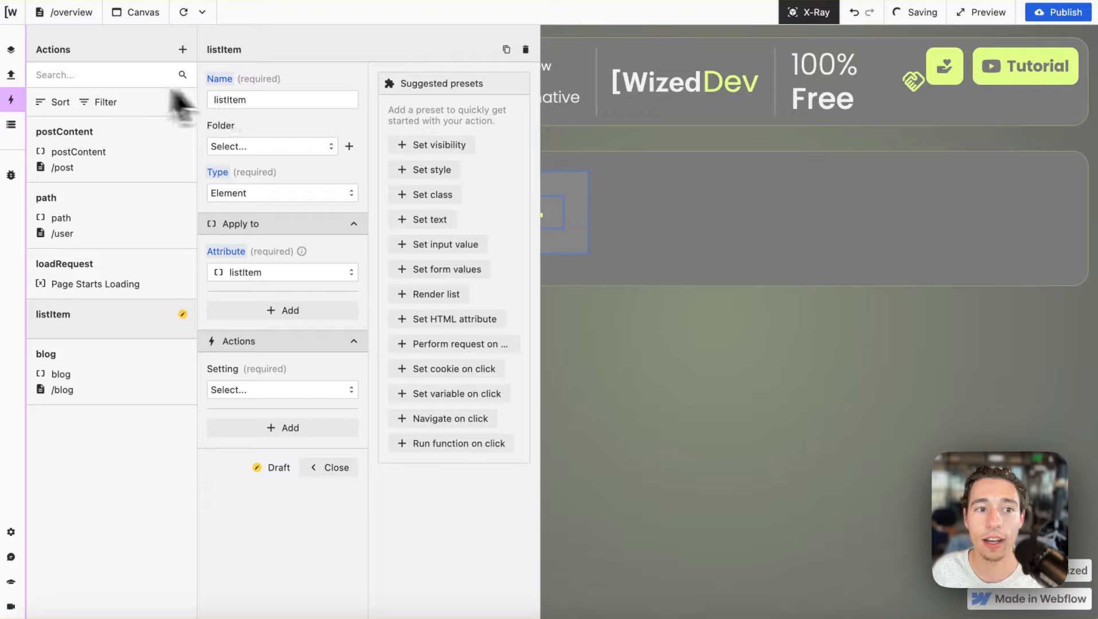
# - Start a new request in Wized and open the get_posts endpoint in Xano's dynamic_sitemap_xml API group
pyautogui.click(11, 75)
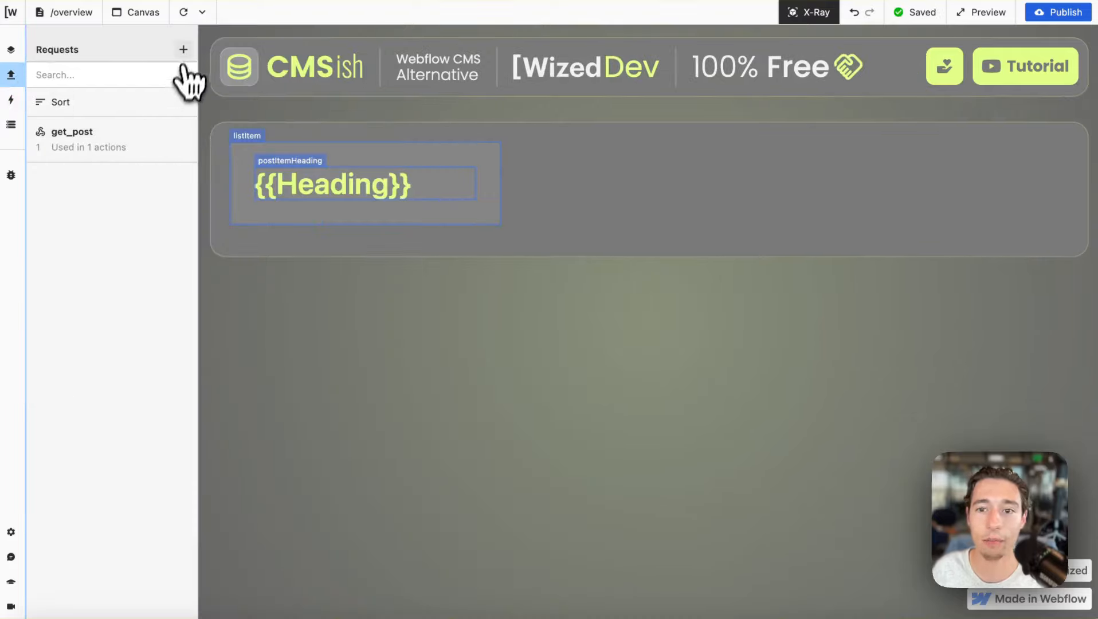
pyautogui.click(183, 49)
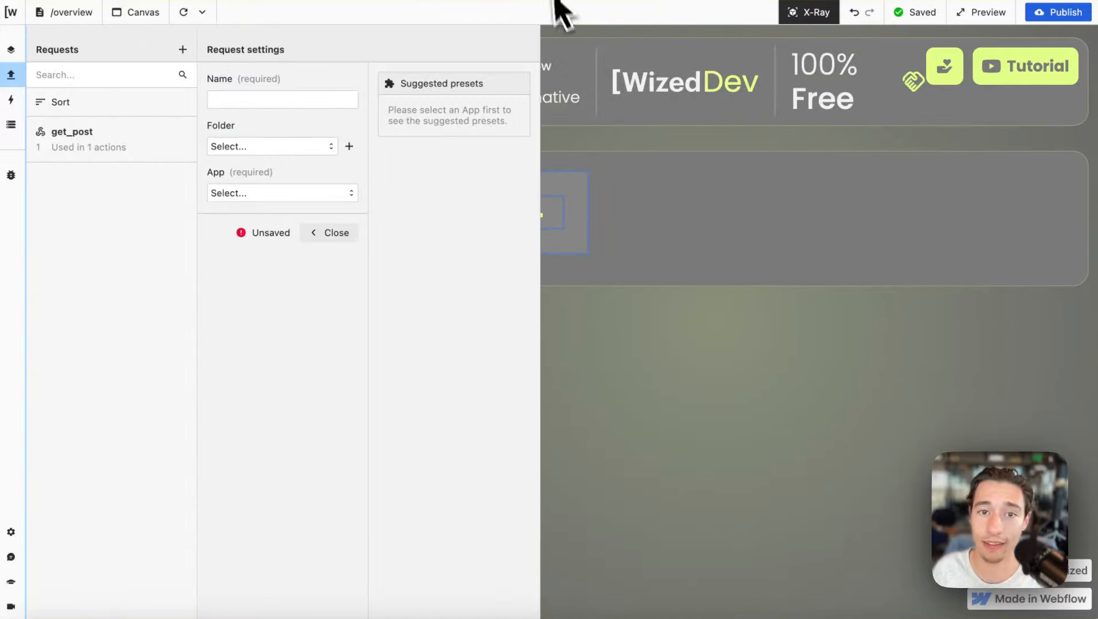
pyautogui.click(47, 309)
pyautogui.click(52, 341)
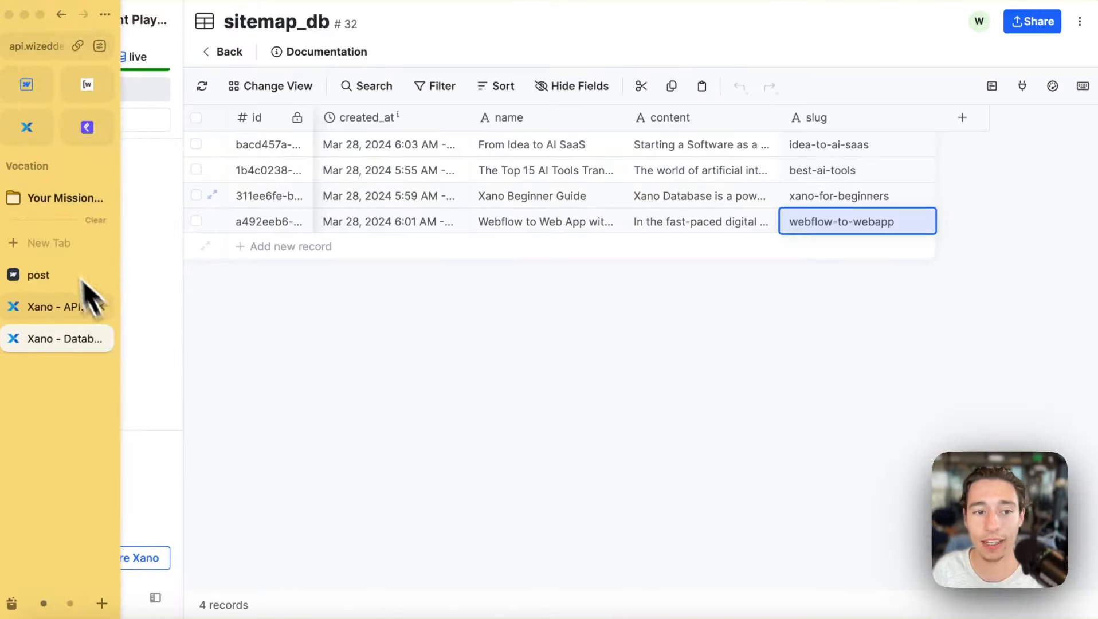
pyautogui.click(64, 308)
pyautogui.click(92, 70)
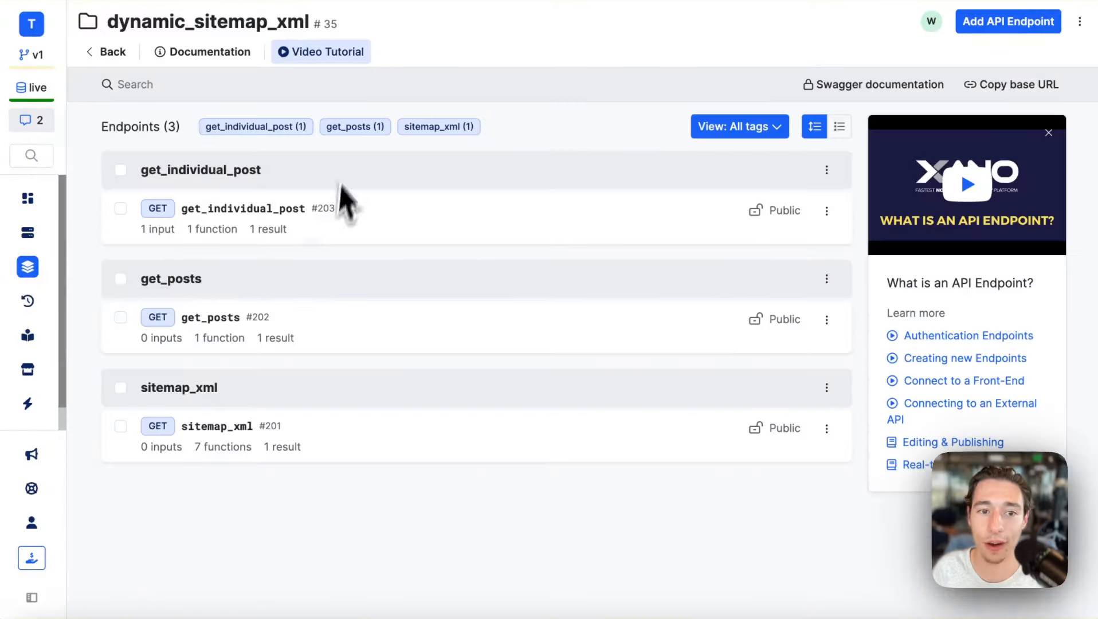
pyautogui.click(204, 318)
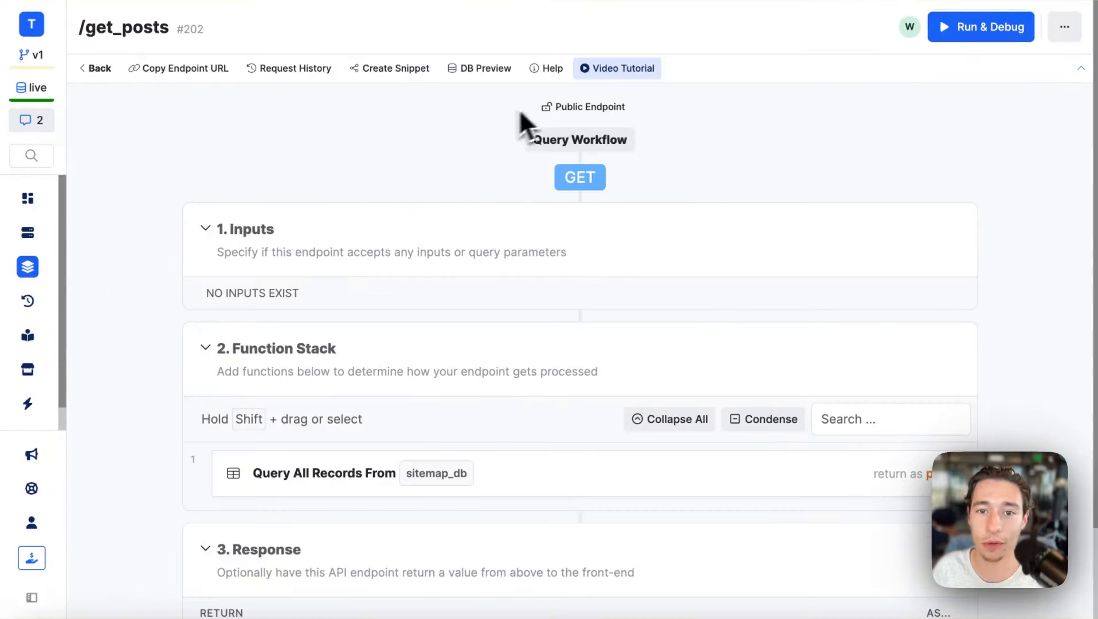
# - Run the get_posts endpoint in Run & Debug without inputs and examine the post records it returns
pyautogui.click(970, 32)
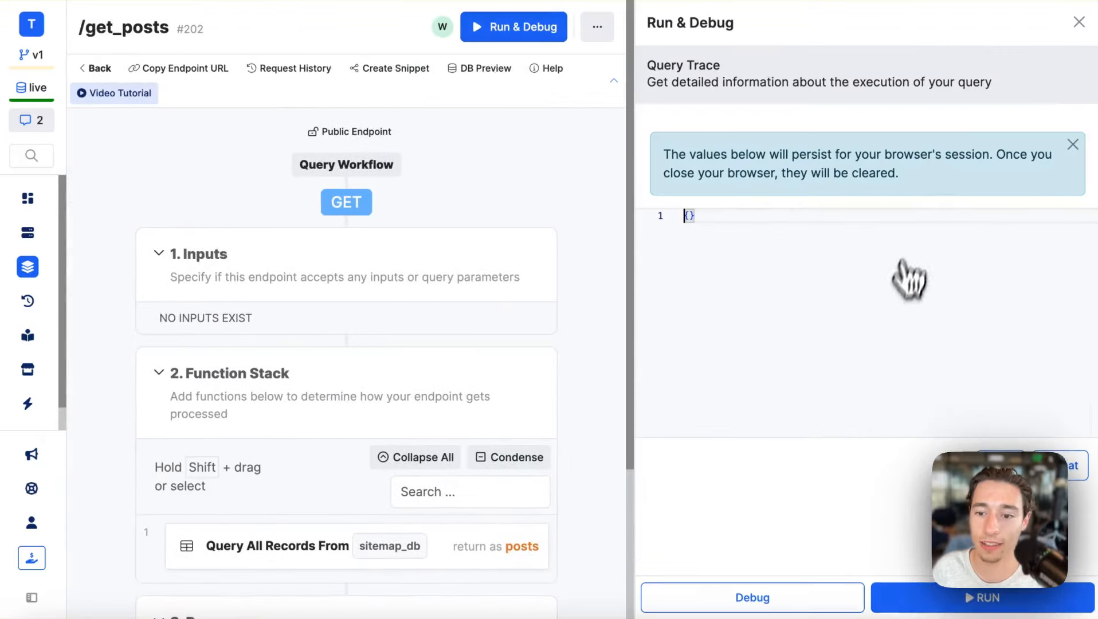
pyautogui.click(962, 598)
pyautogui.scroll(-10, 906, 453)
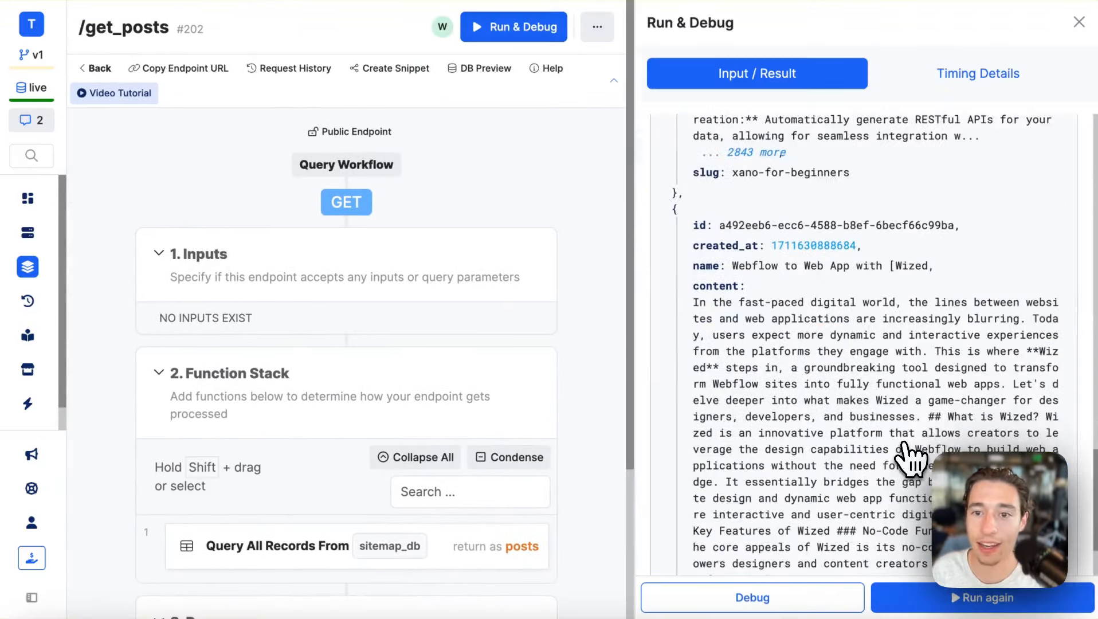
pyautogui.scroll(-2, 911, 456)
pyautogui.click(1078, 22)
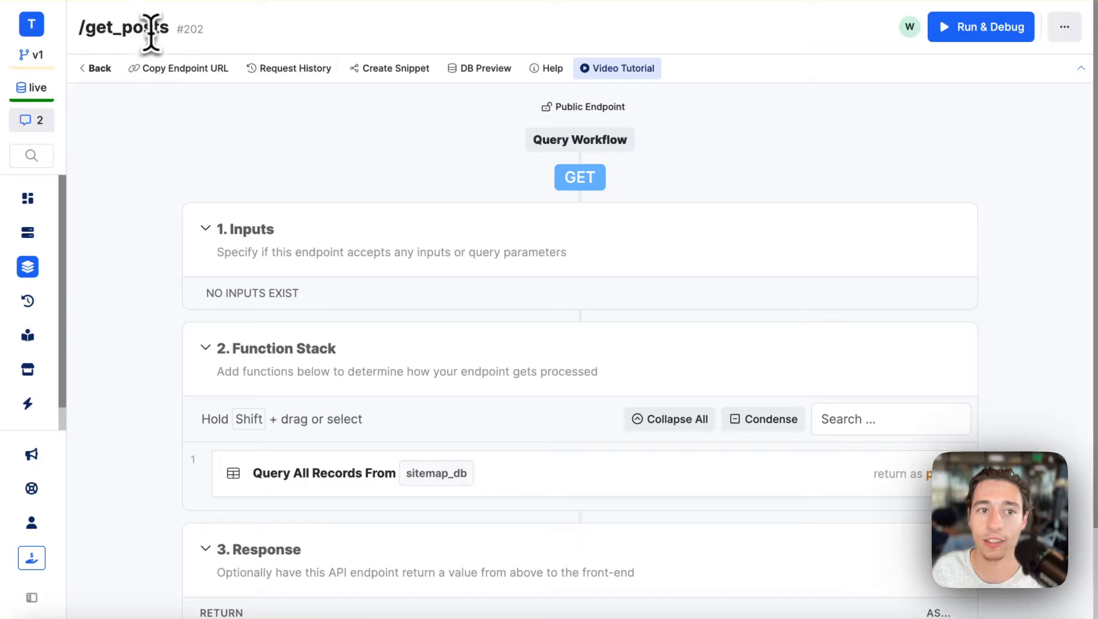
# - Copy the endpoint path /get_posts from Xano and return to the new request in Wized
pyautogui.moveTo(166, 29); pyautogui.dragTo(64, 31)
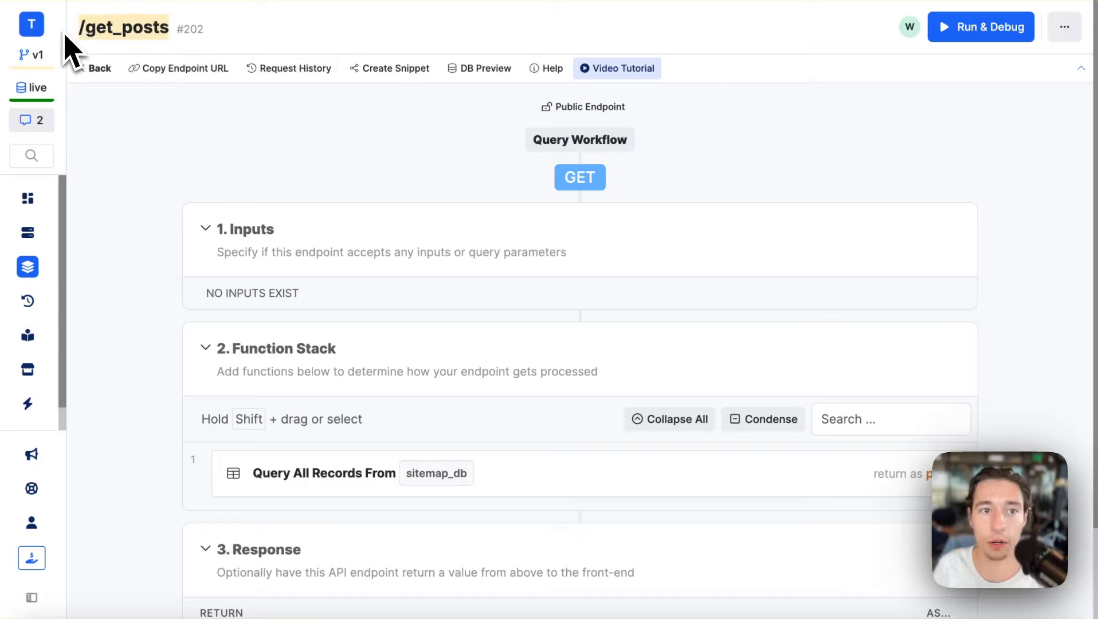
pyautogui.moveTo(98, 216)
pyautogui.click(92, 94)
# - Name the new request get_multi_posts and set its app to Xano (Blog)
pyautogui.click(256, 99)
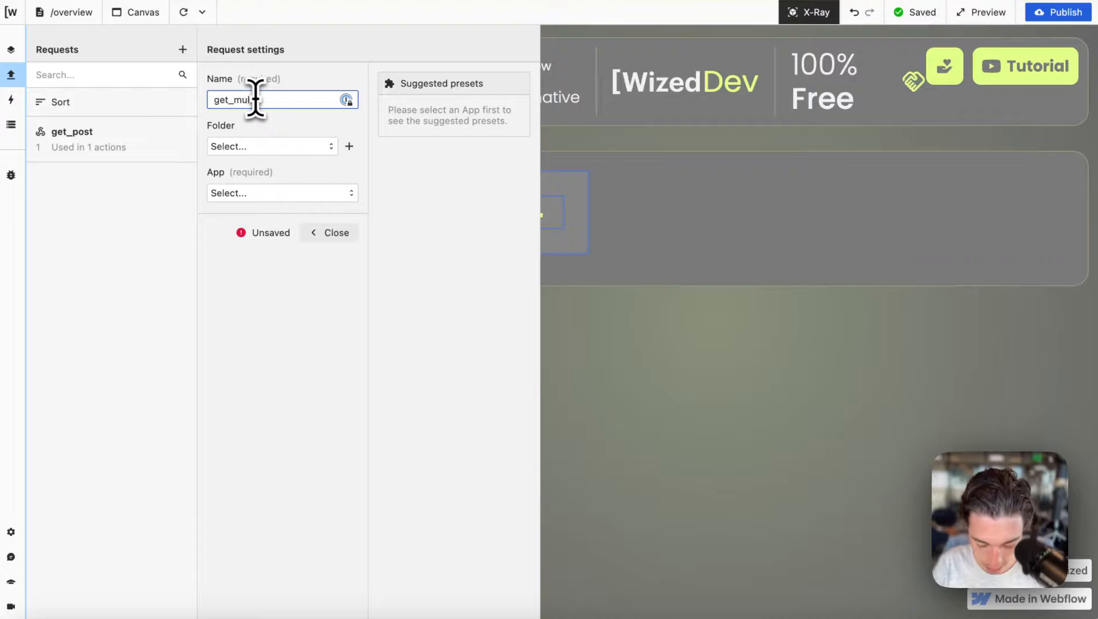
pyautogui.click(264, 193)
pyautogui.click(257, 215)
# - Set the get_multi_posts URL endpoint function to return "/get_posts" and its method to GET
pyautogui.click(269, 261)
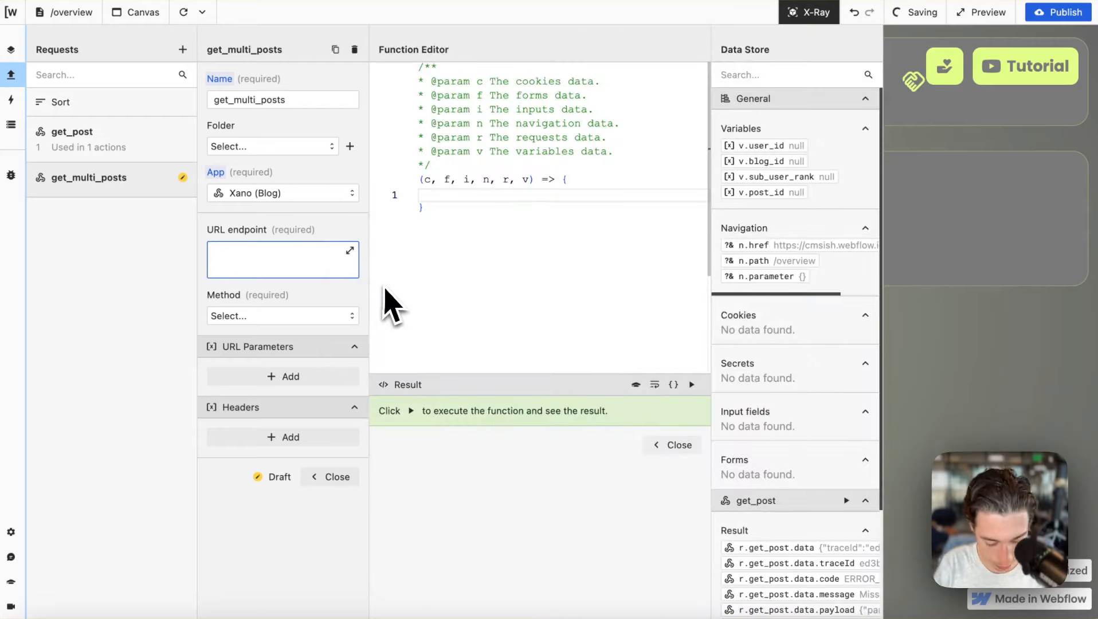
pyautogui.write('return "')
pyautogui.press('Return')
pyautogui.write('/get_posts')
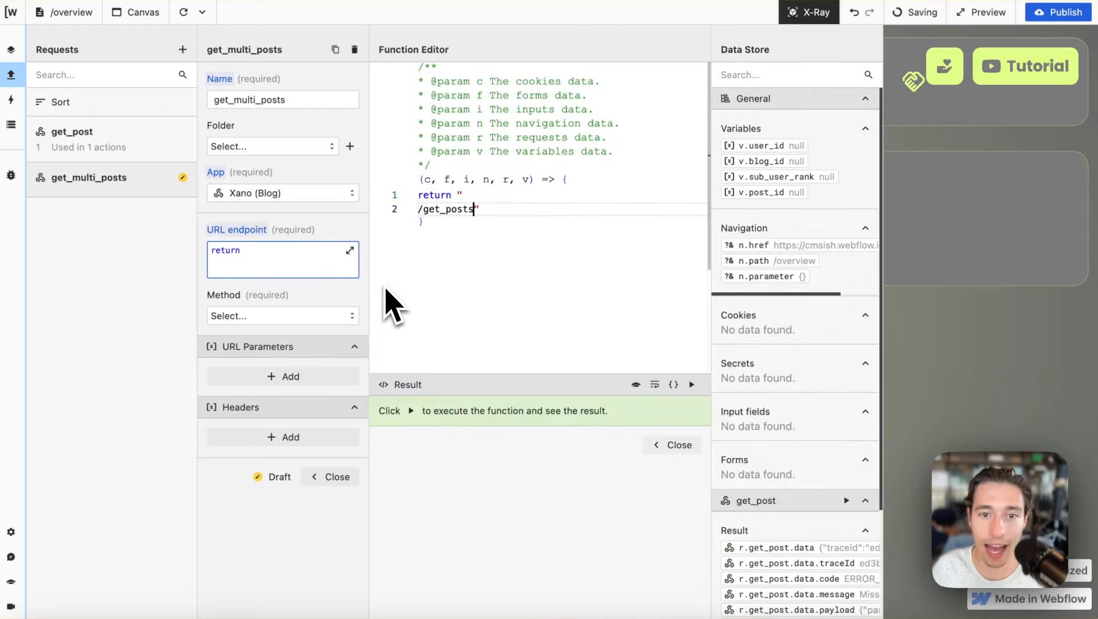
pyautogui.click(416, 209)
pyautogui.press('BackSpace')
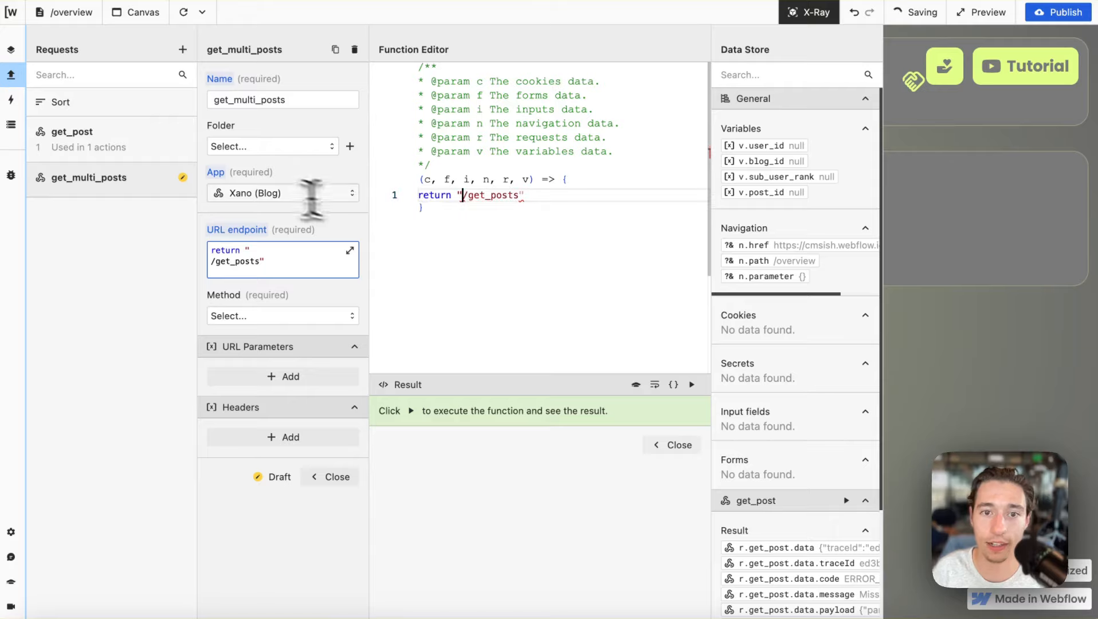
pyautogui.click(676, 446)
pyautogui.click(344, 316)
pyautogui.click(338, 341)
# - Run the get_multi_posts request, examine its response data and close the request settings
pyautogui.click(525, 72)
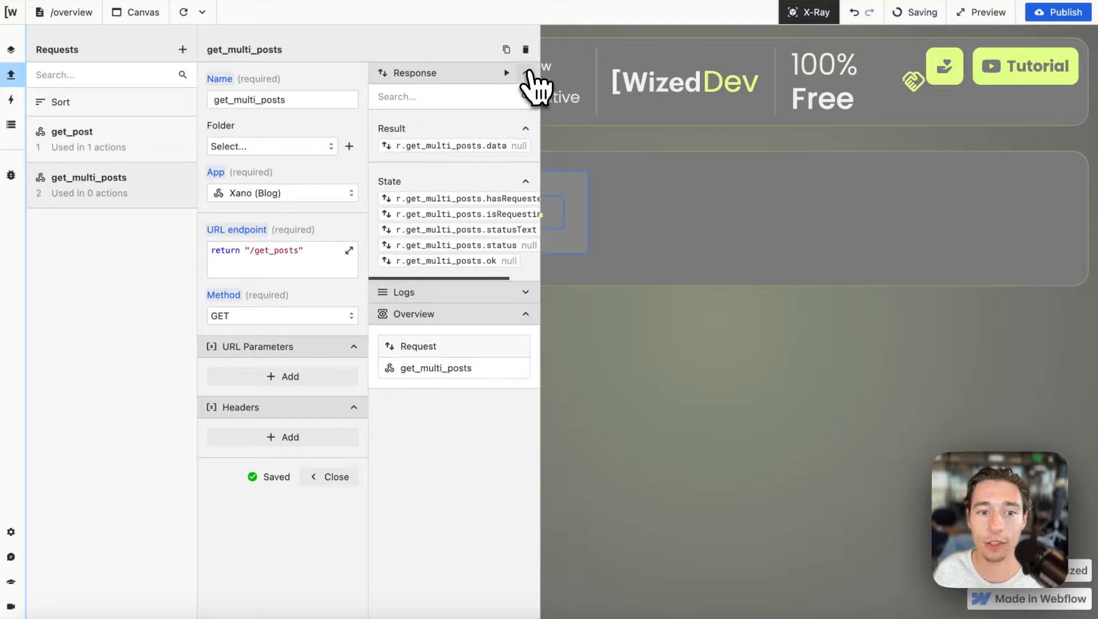
pyautogui.hscroll(5, 491, 209)
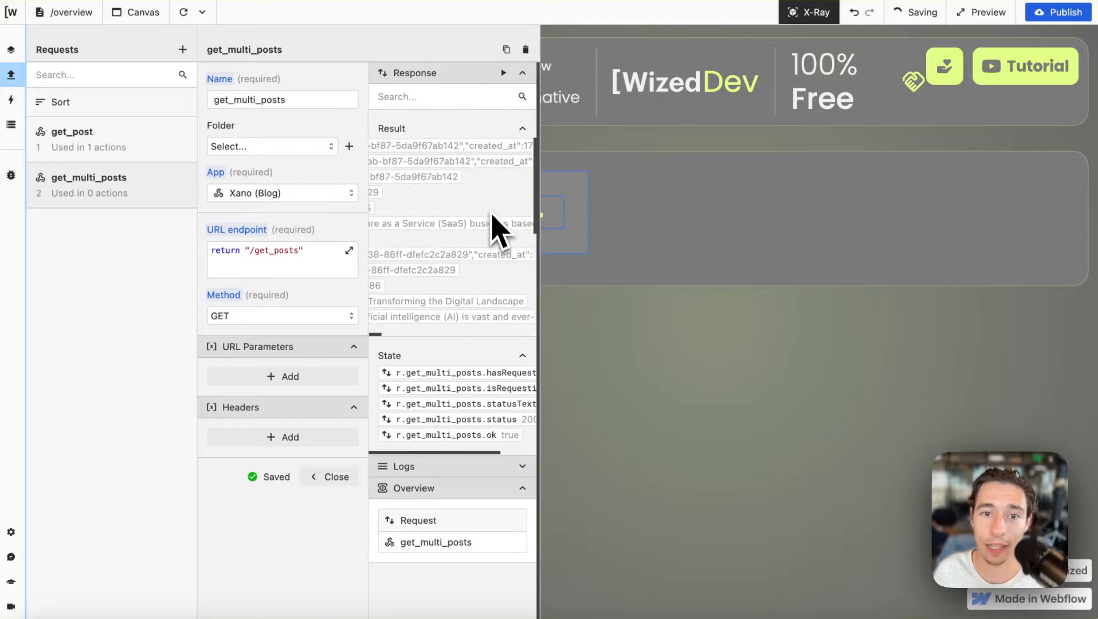
pyautogui.click(336, 477)
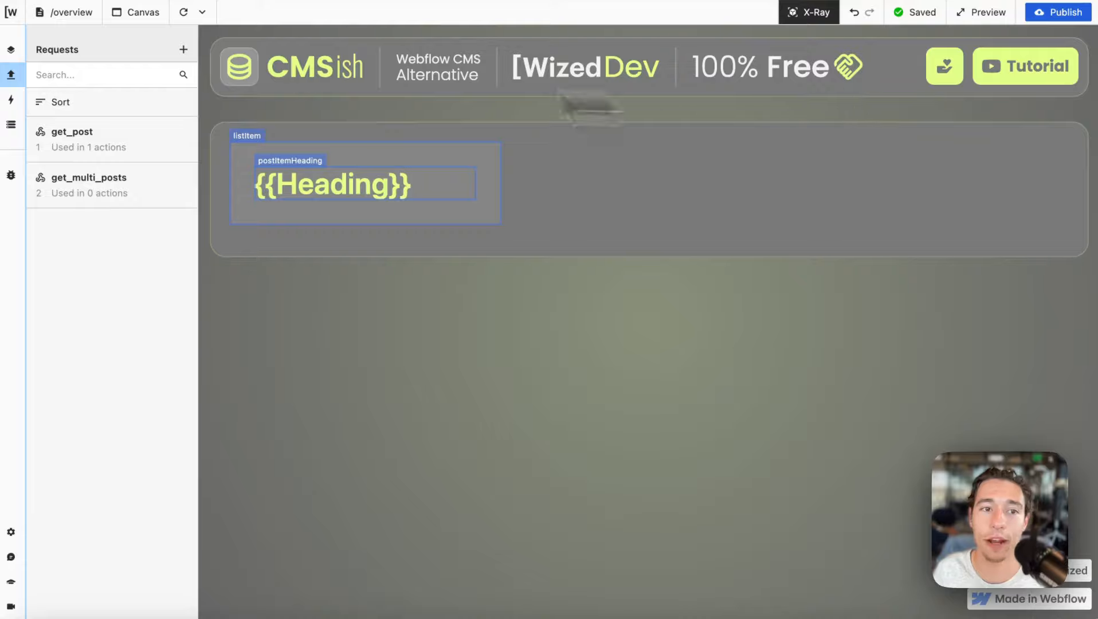
# - Open the listItem element's action and choose Render list as its setting
pyautogui.click(265, 150)
pyautogui.click(282, 390)
pyautogui.scroll(-3, 269, 504)
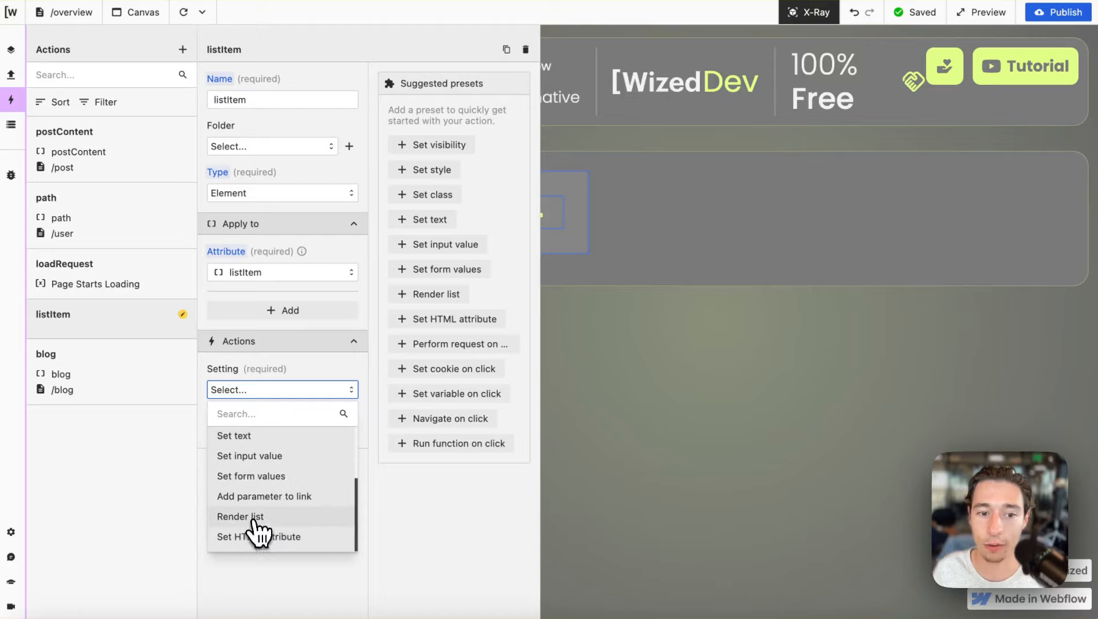
pyautogui.click(241, 516)
# - Set the Render list array function to return r.get_multi_posts.data and execute it to check the result
pyautogui.click(347, 446)
pyautogui.write('return')
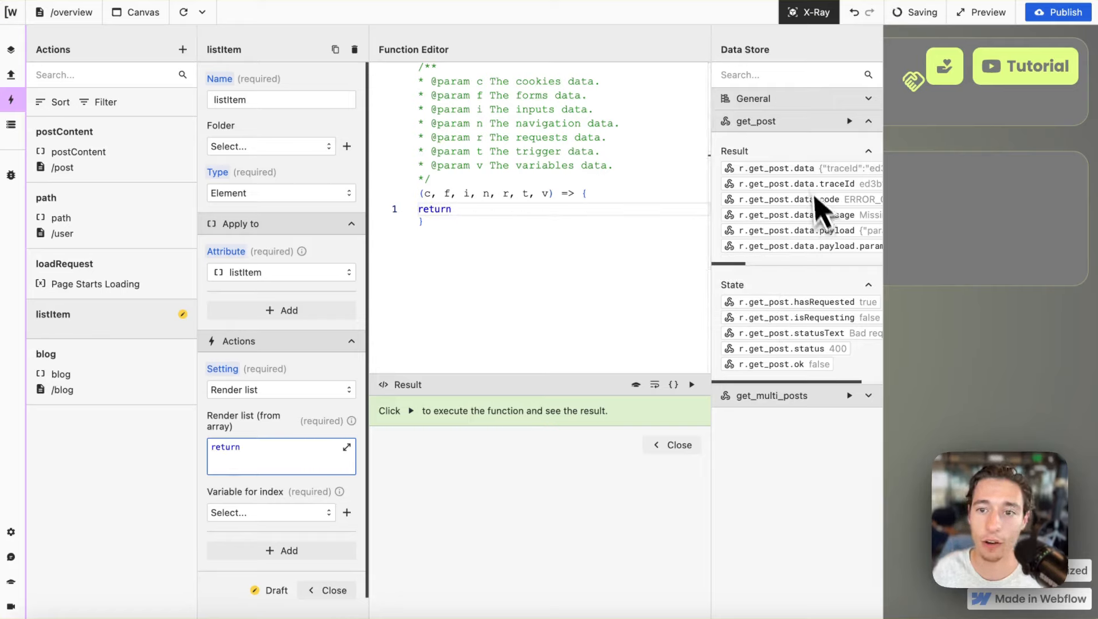
pyautogui.hscroll(3, 834, 194)
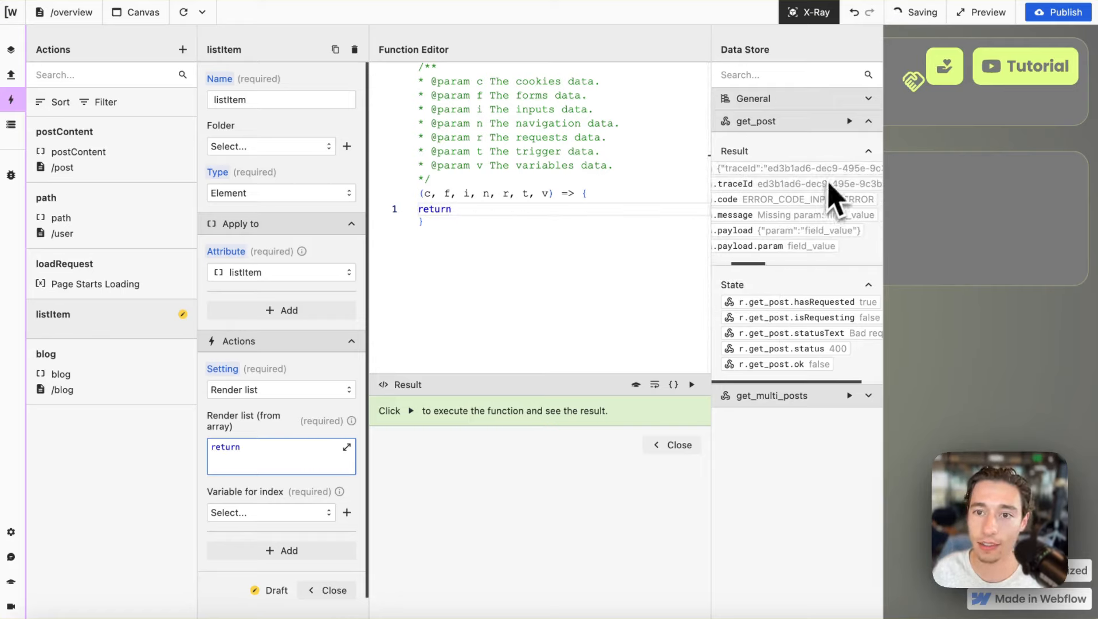
pyautogui.click(851, 122)
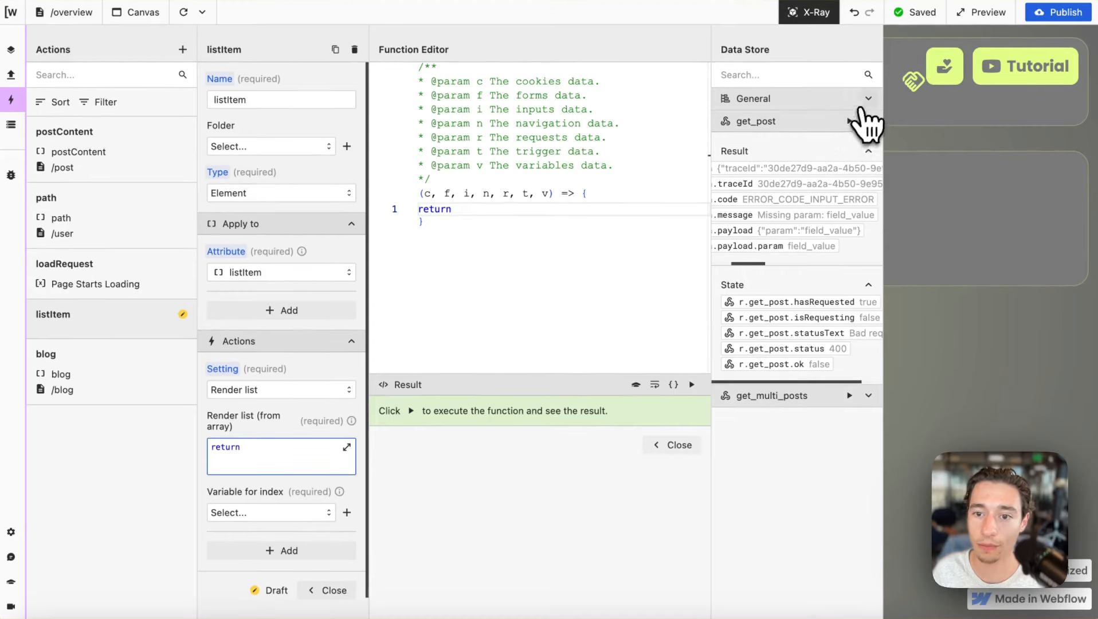
pyautogui.click(847, 395)
pyautogui.scroll(-5, 840, 401)
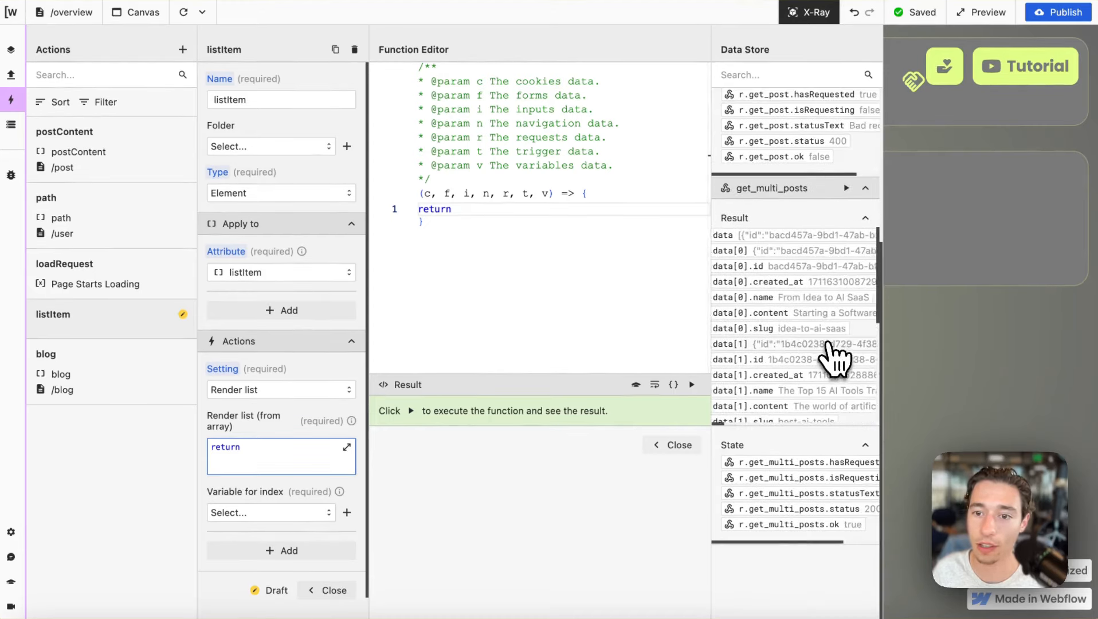
pyautogui.hscroll(-2, 762, 275)
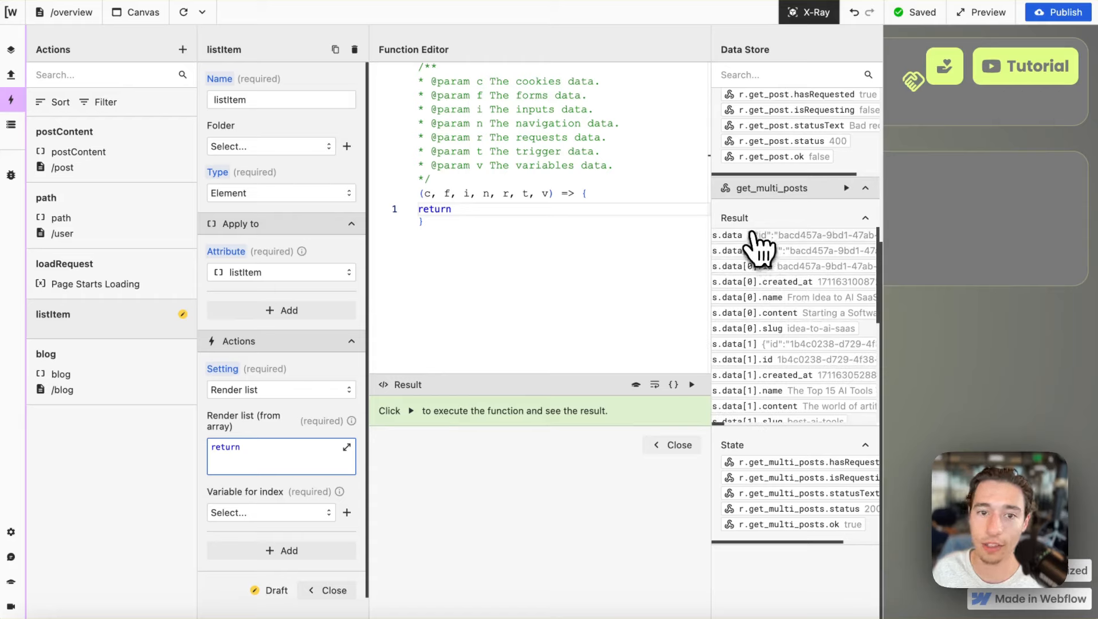
pyautogui.click(516, 213)
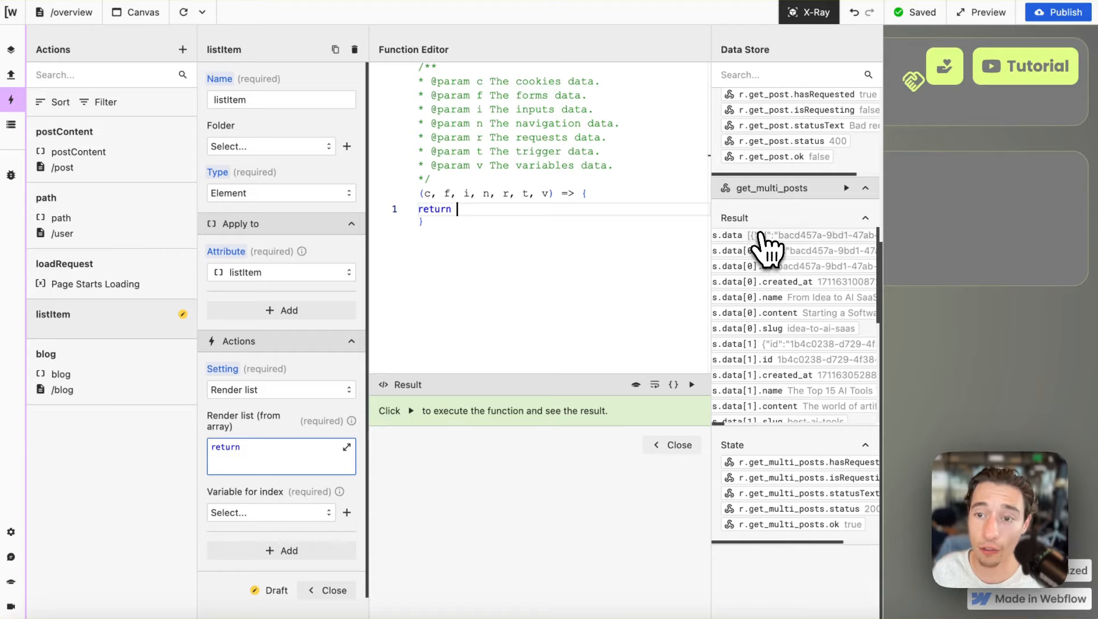
pyautogui.click(762, 235)
pyautogui.click(692, 385)
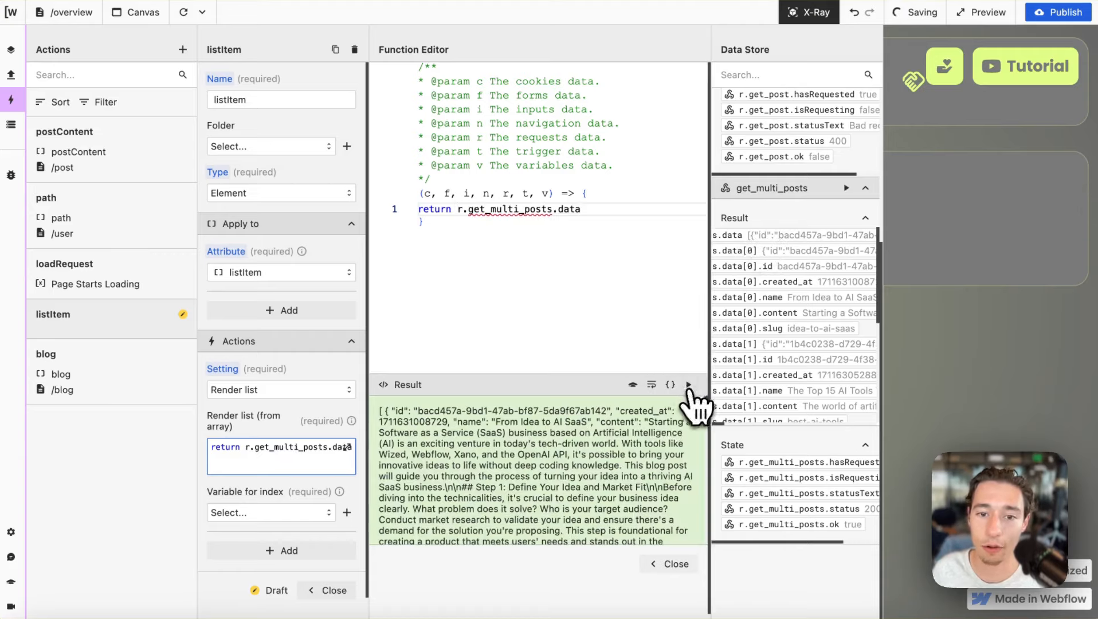
# - Finish reviewing the array result and create an index variable named iterator with an initial value function returning 0
pyautogui.scroll(-10, 550, 459)
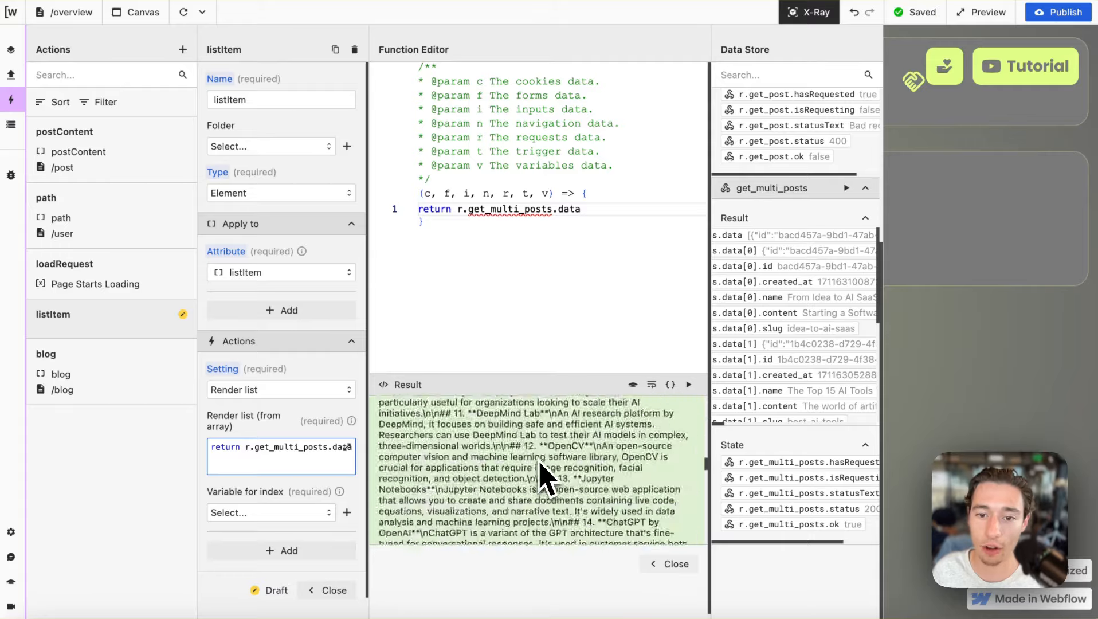
pyautogui.click(668, 563)
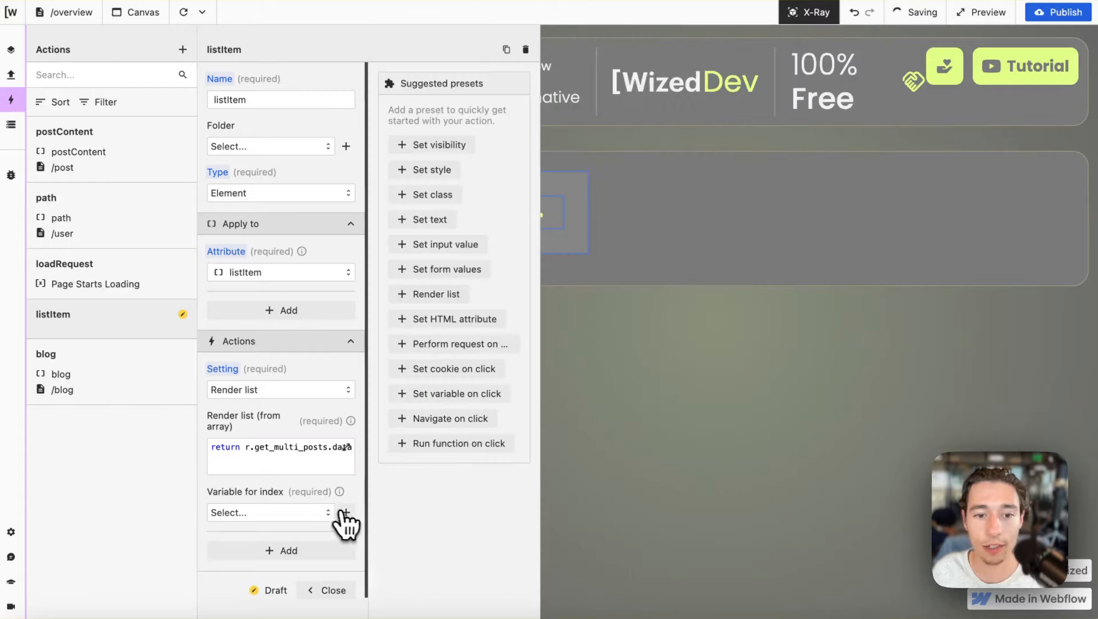
pyautogui.click(346, 512)
pyautogui.click(560, 100)
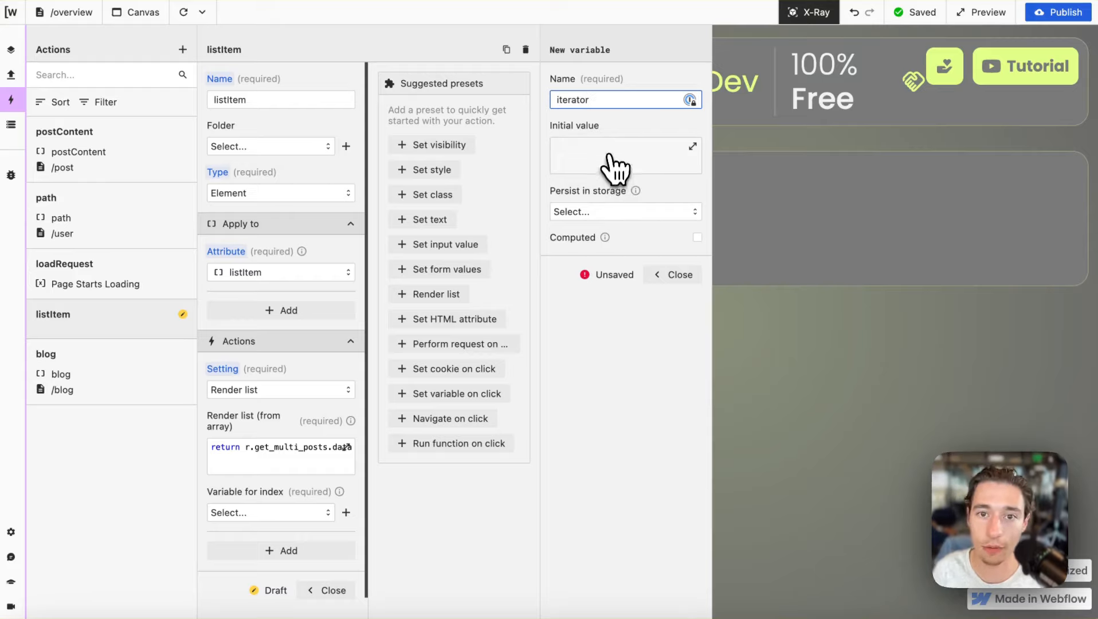
pyautogui.click(612, 165)
pyautogui.write('return ')
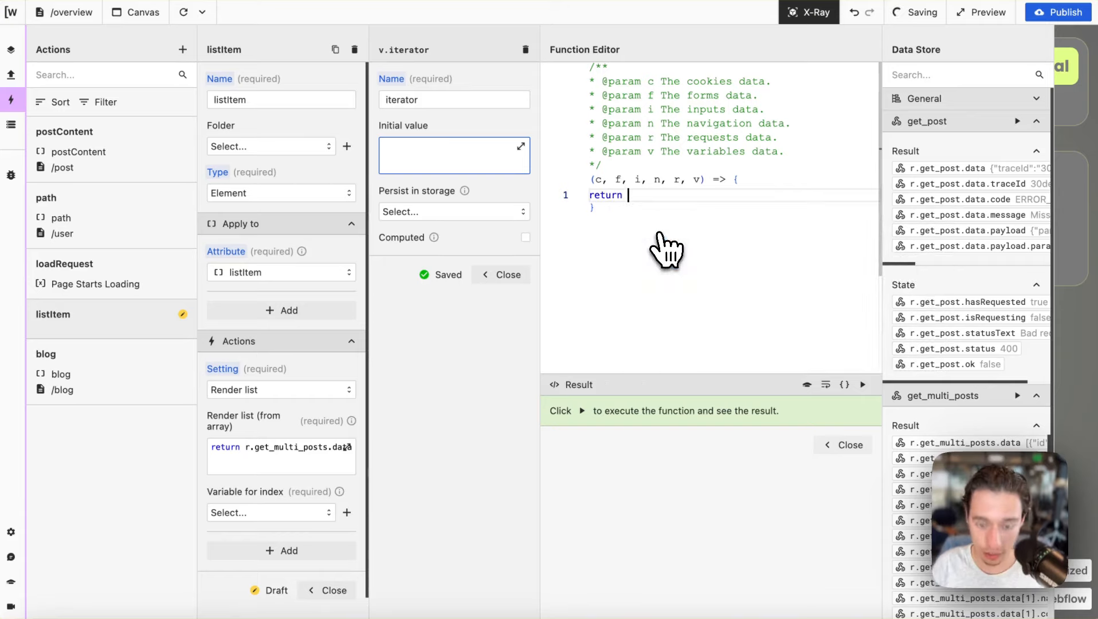
pyautogui.write('0')
pyautogui.click(851, 446)
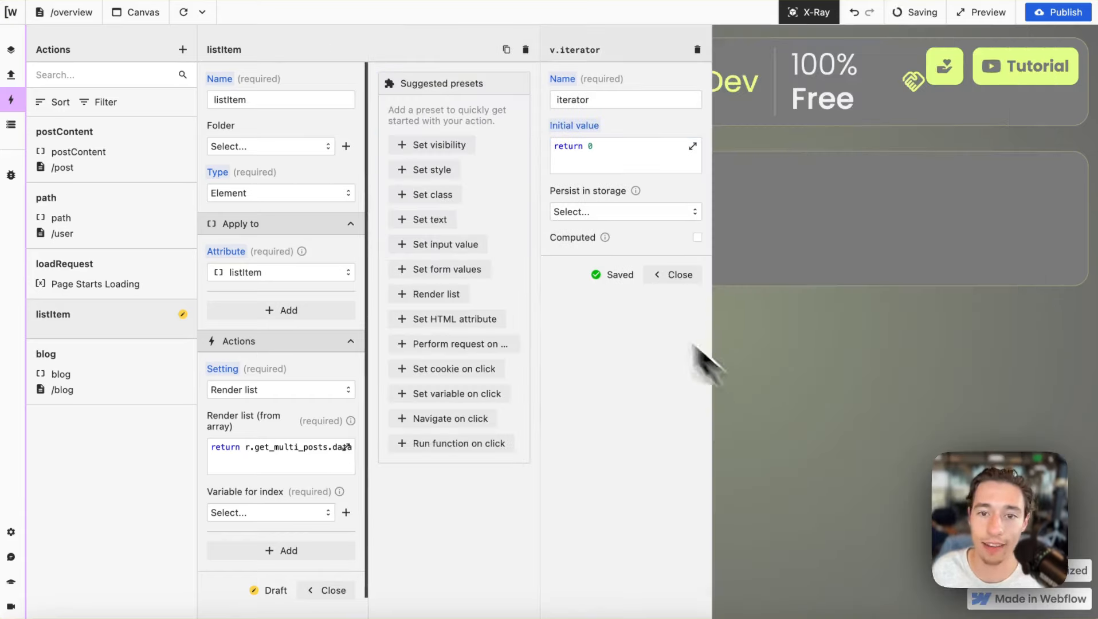
pyautogui.click(686, 275)
# - Select v.iterator as the Render list's index variable and close the listItem action
pyautogui.click(271, 514)
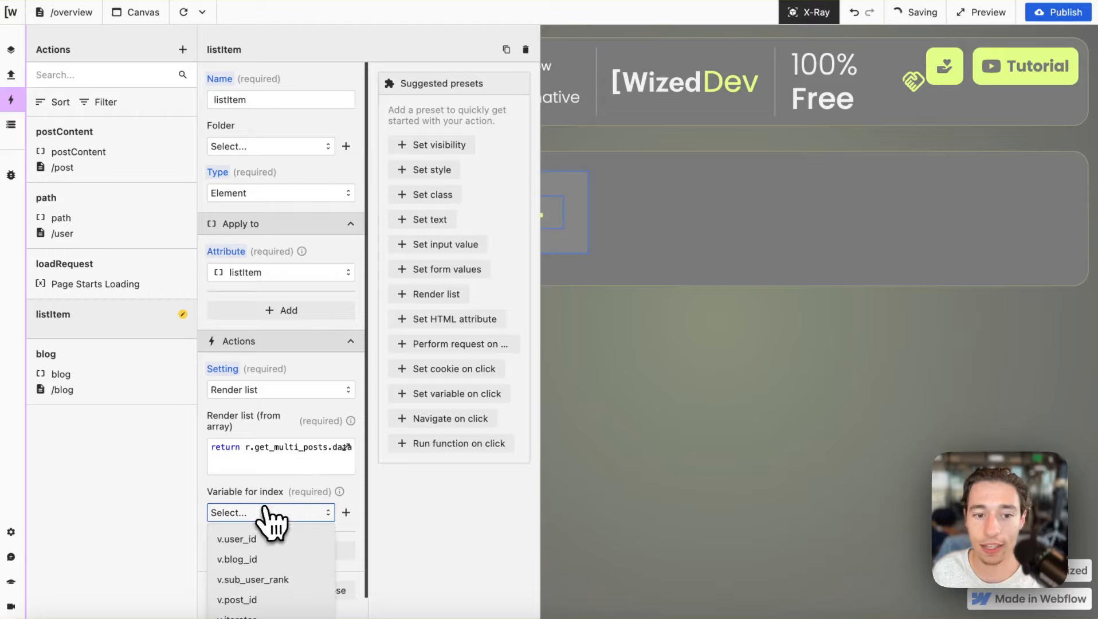
pyautogui.scroll(-1, 242, 544)
pyautogui.click(243, 555)
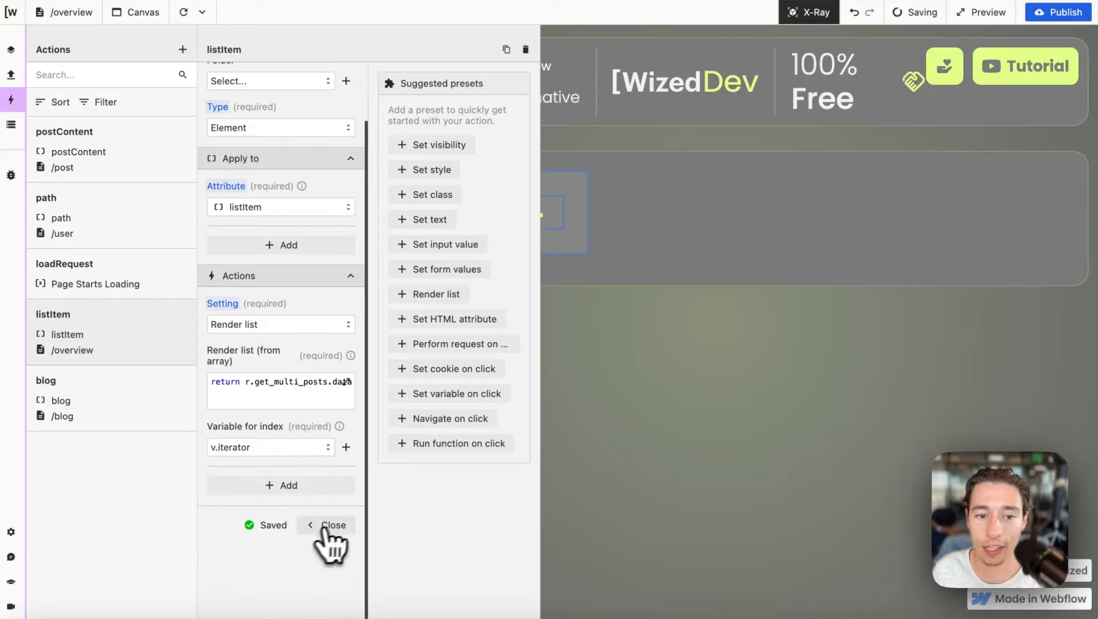
pyautogui.click(329, 526)
# - Reload the canvas and run the get_multi_posts request to check how the list renders on the overview page
pyautogui.click(184, 9)
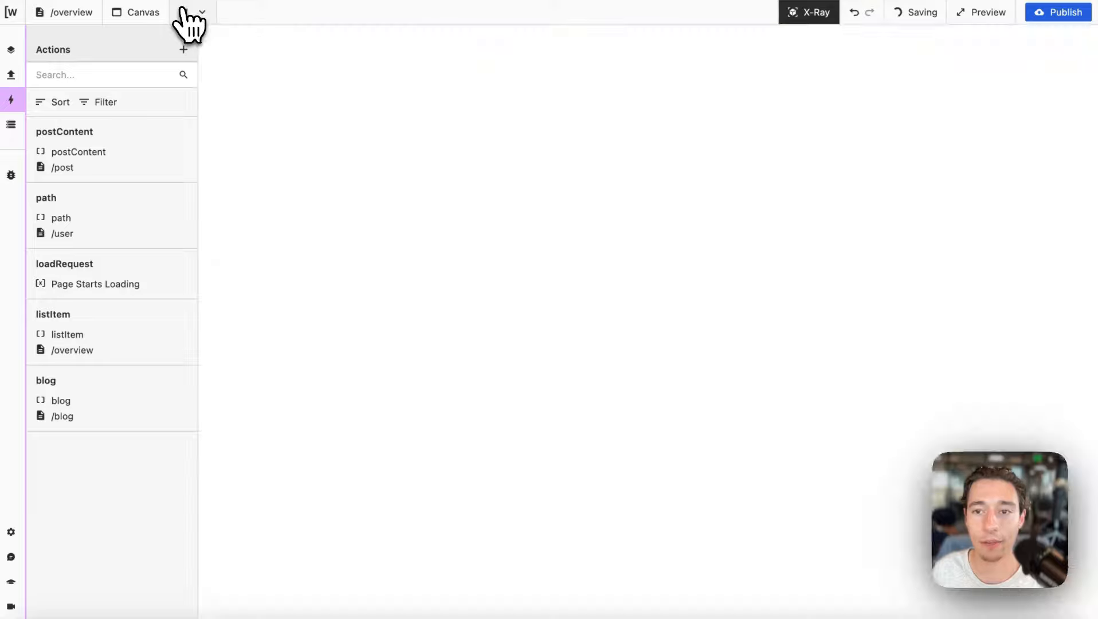
pyautogui.click(11, 125)
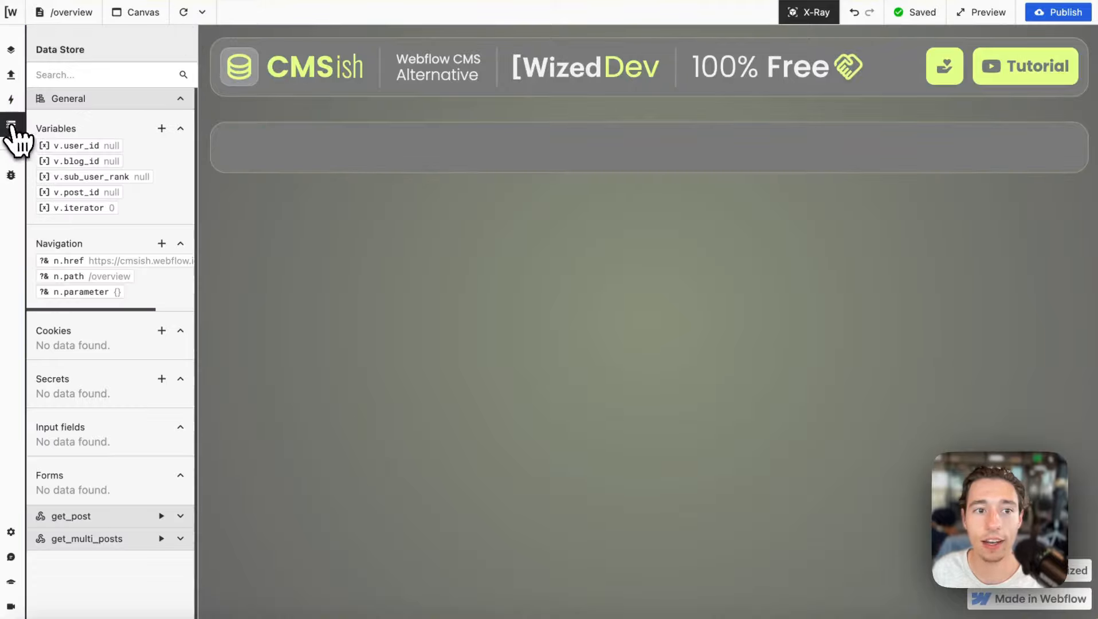
pyautogui.click(11, 75)
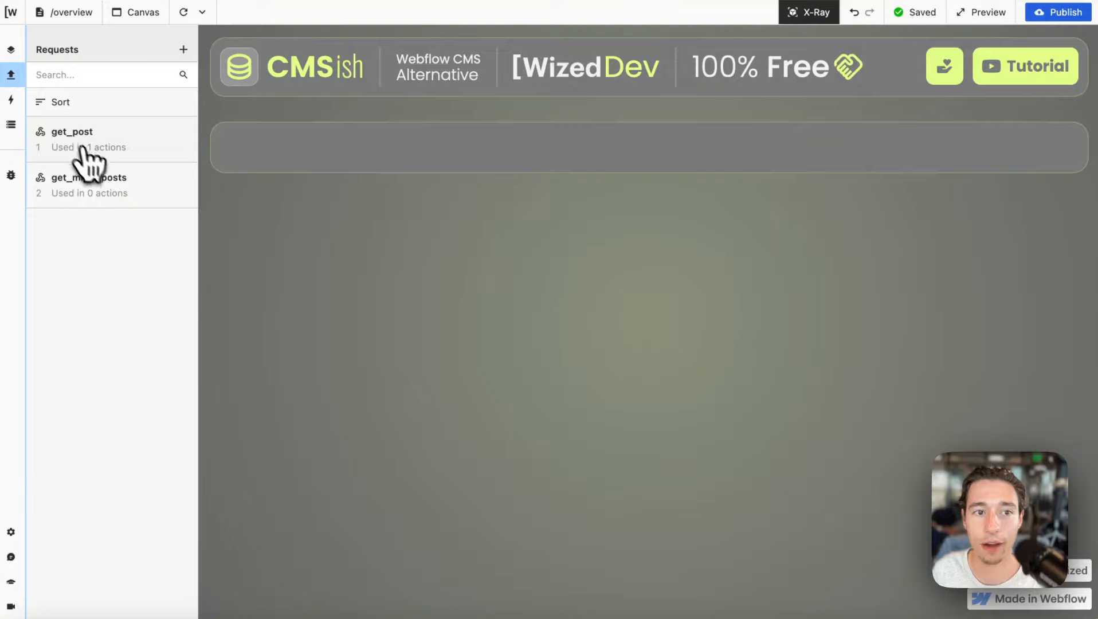
pyautogui.click(113, 148)
pyautogui.click(142, 182)
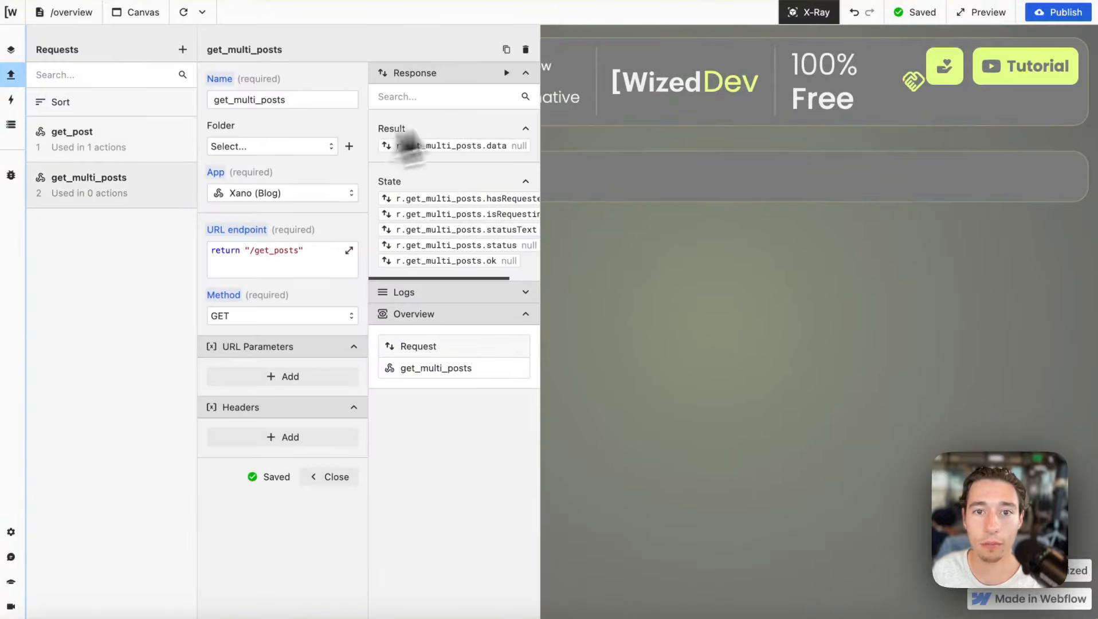
pyautogui.click(505, 72)
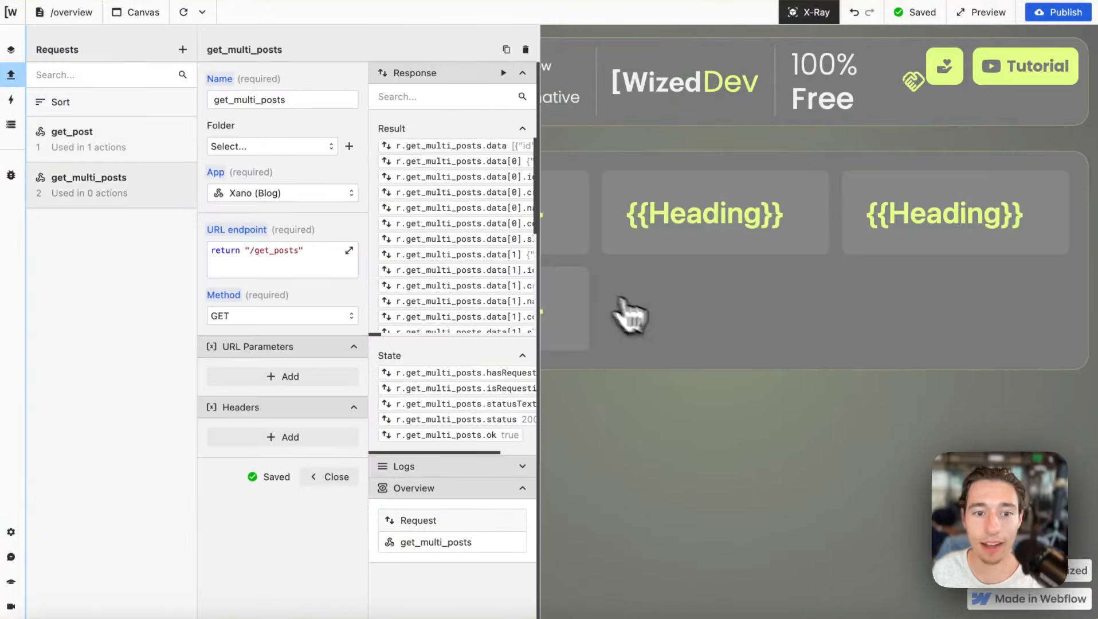
pyautogui.click(331, 477)
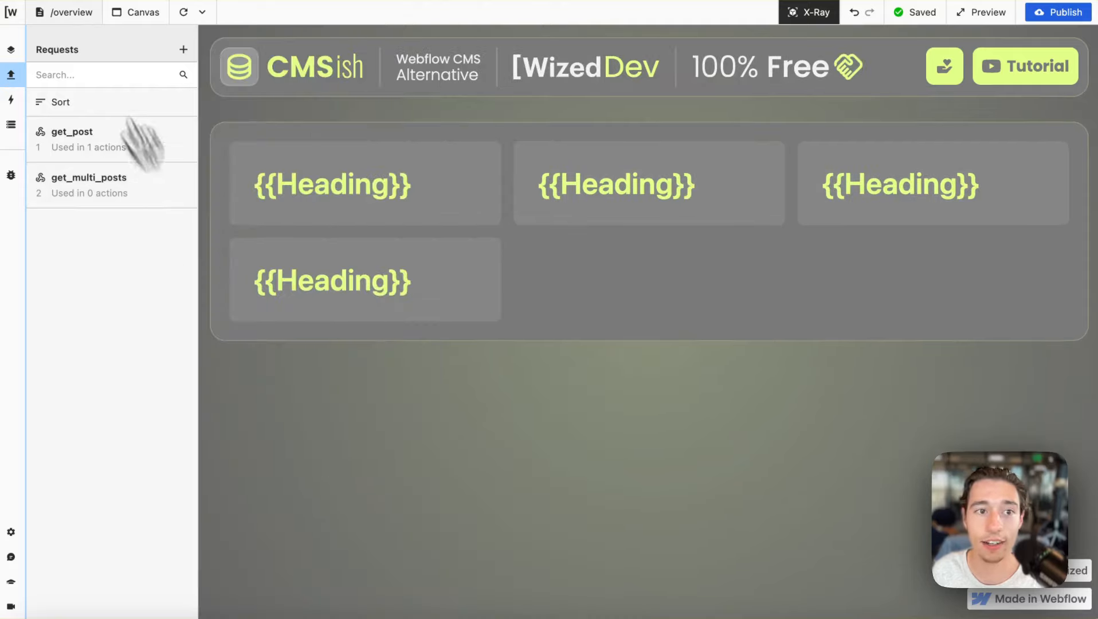
# - Create a new action named loadPosts with the type Event
pyautogui.click(10, 100)
pyautogui.click(183, 49)
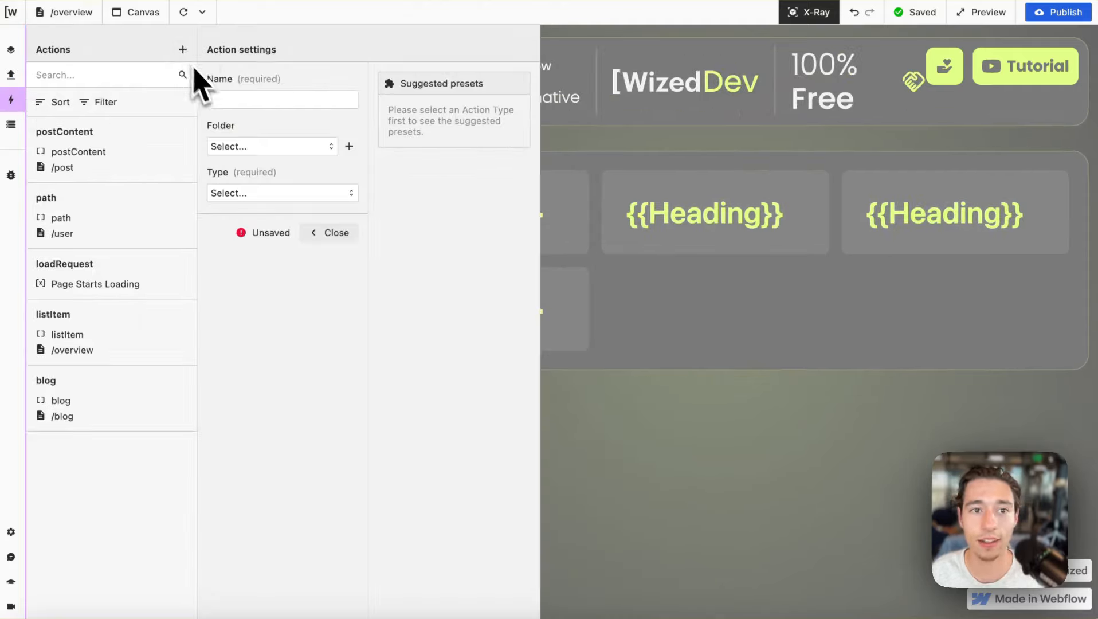
pyautogui.click(231, 100)
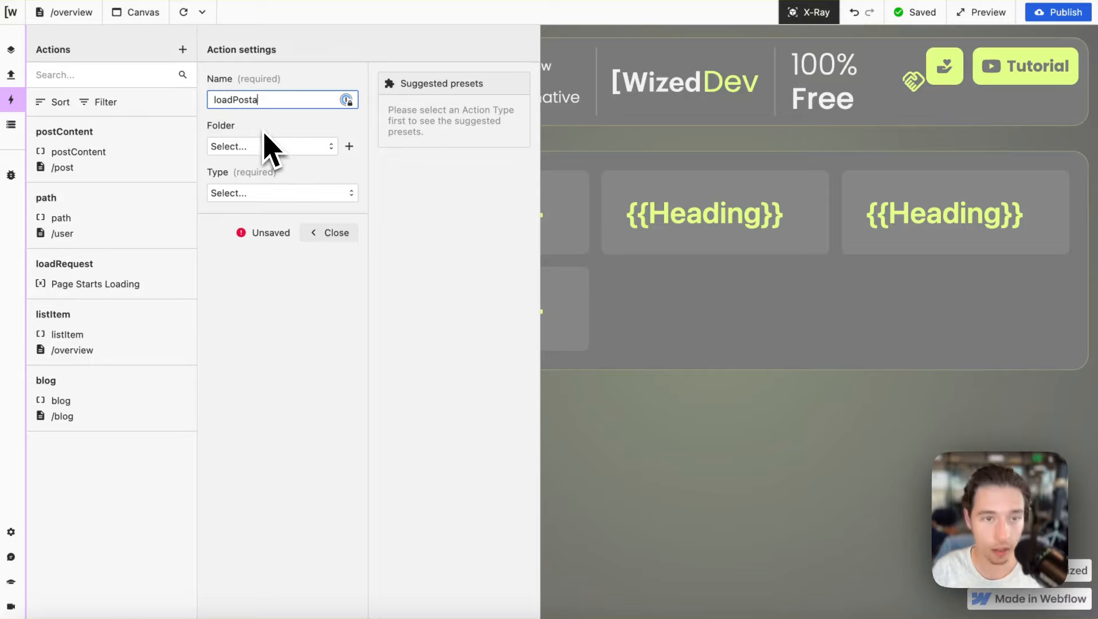
pyautogui.click(281, 194)
pyautogui.click(269, 238)
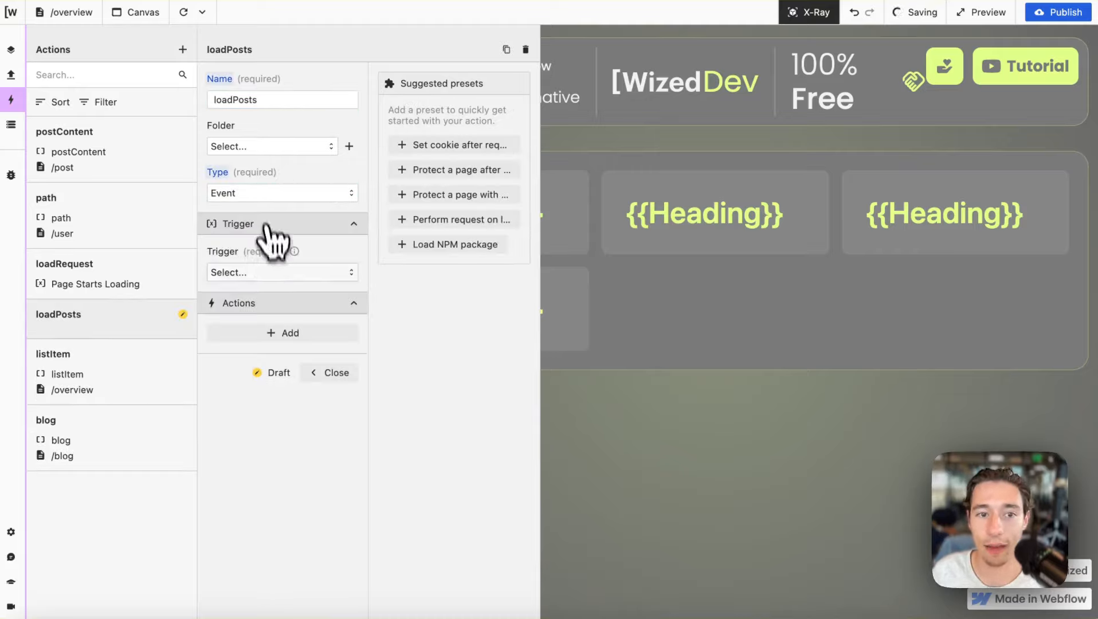
# - Set the loadPosts trigger to Page Starts Loading and make it conditional
pyautogui.click(255, 273)
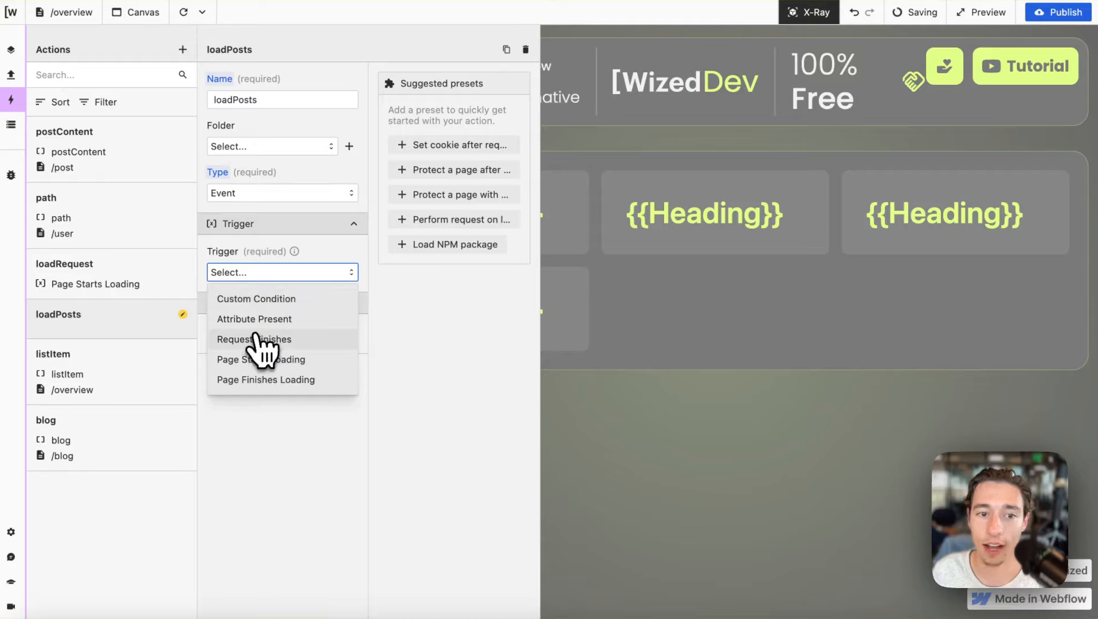
pyautogui.click(257, 360)
pyautogui.click(353, 299)
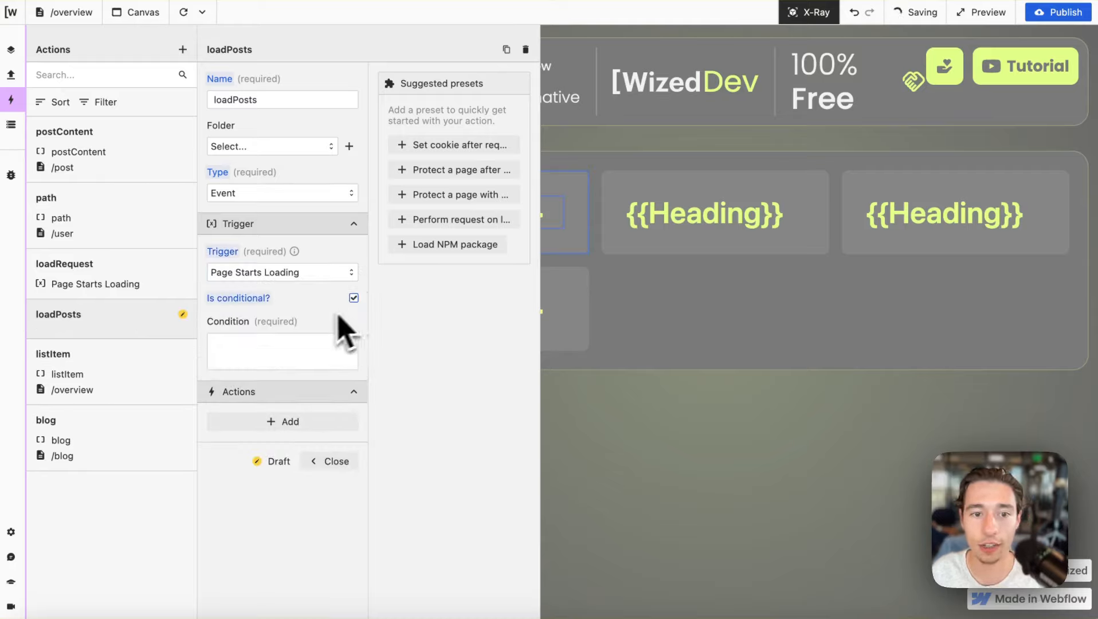
# - Write the trigger's condition function as return n.path = "/overview" and execute it to check the result
pyautogui.click(318, 349)
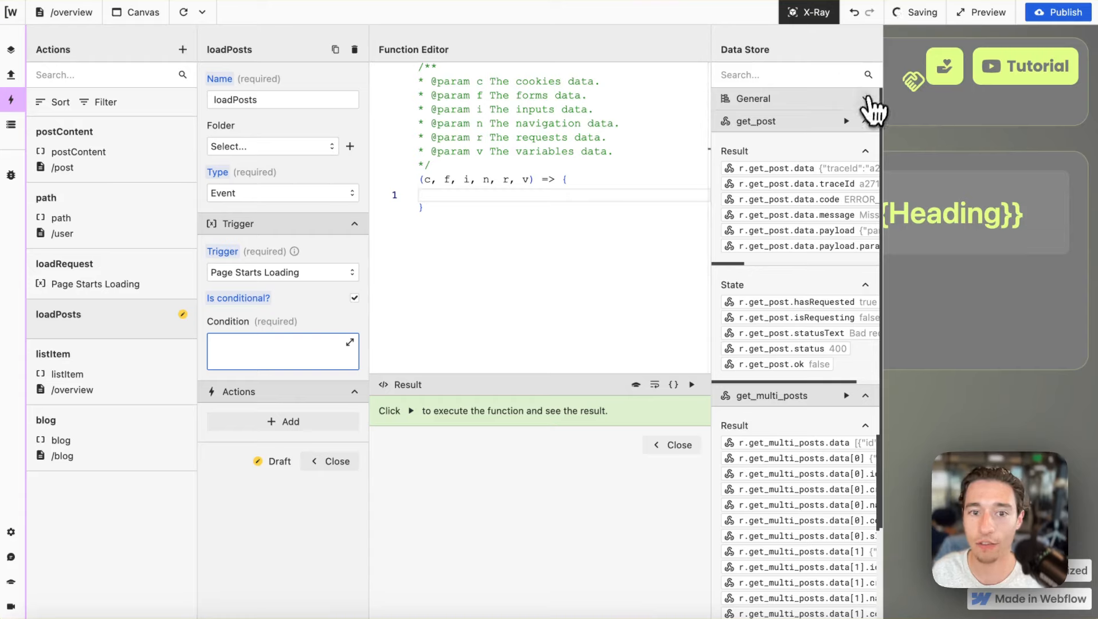
pyautogui.click(870, 99)
pyautogui.click(423, 195)
pyautogui.write('return')
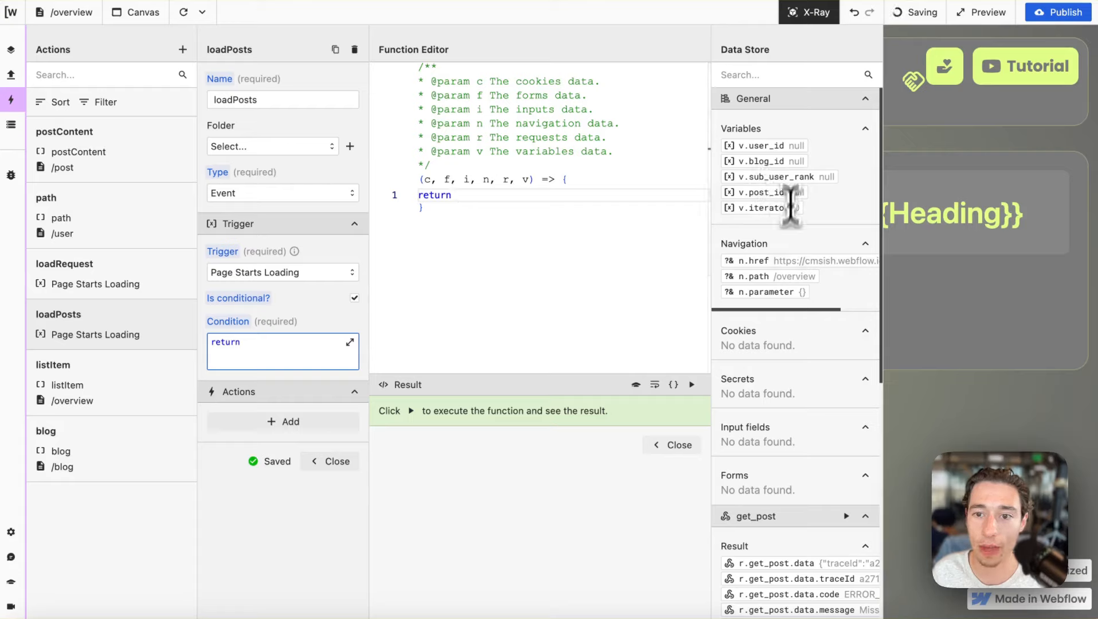
pyautogui.click(781, 278)
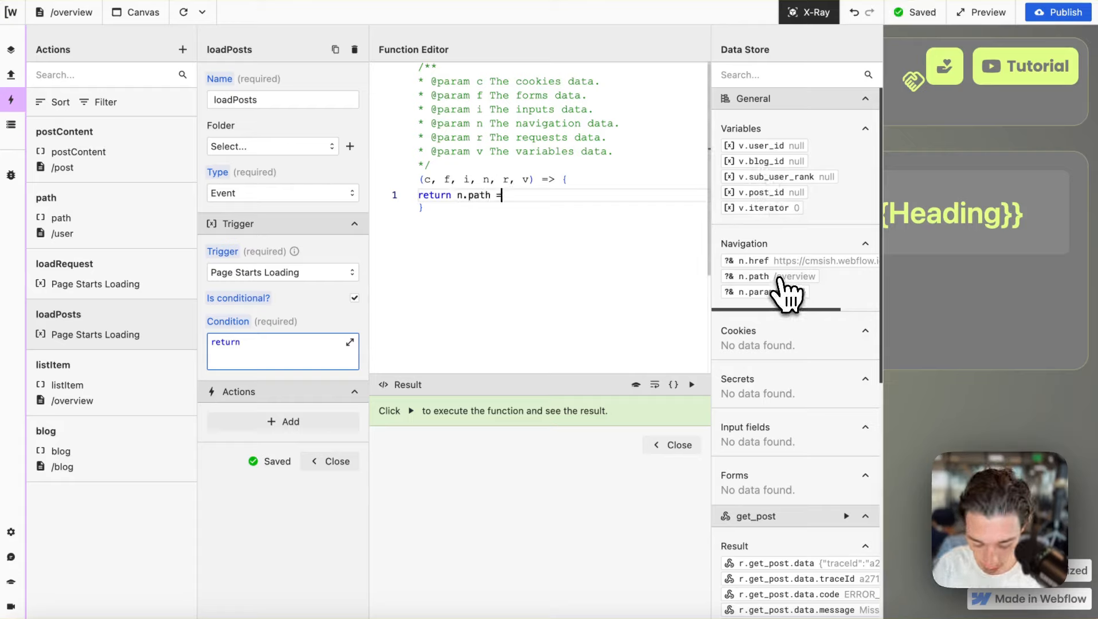
pyautogui.write('= "/overview')
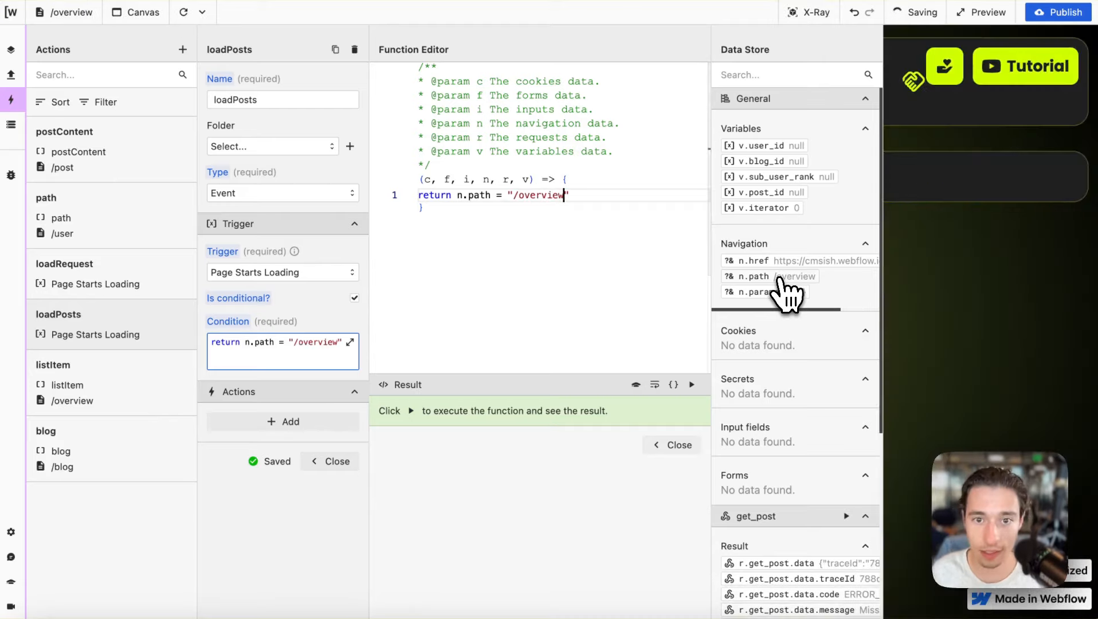
pyautogui.click(692, 384)
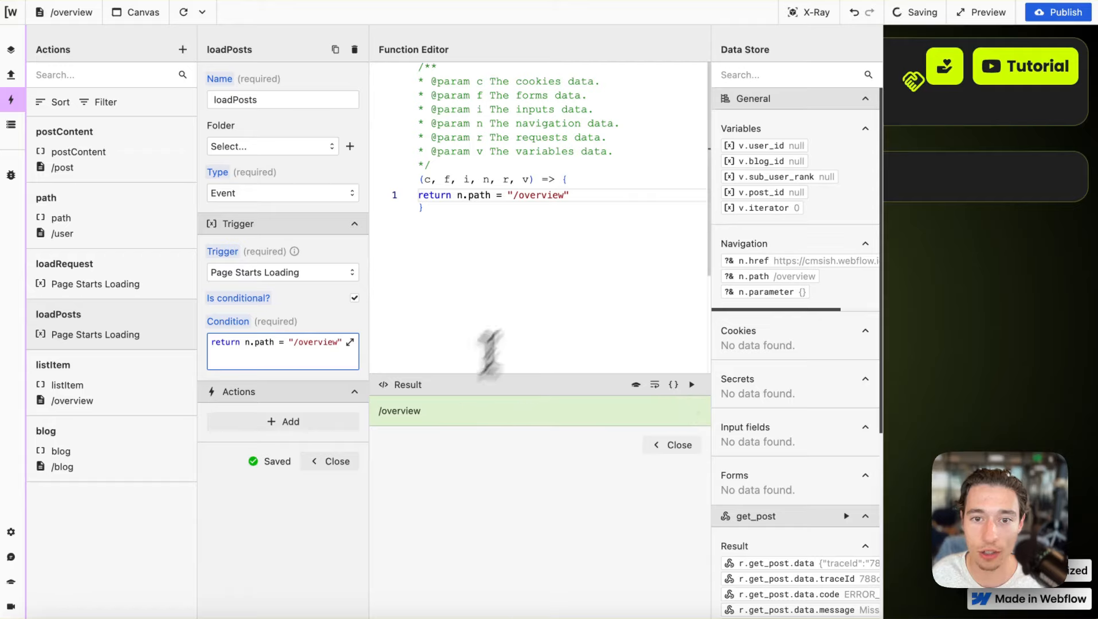
# - Change the condition's operator to ===, execute the function again and close the function editor
pyautogui.moveTo(503, 195); pyautogui.dragTo(565, 195)
pyautogui.press('Left')
pyautogui.write('=')
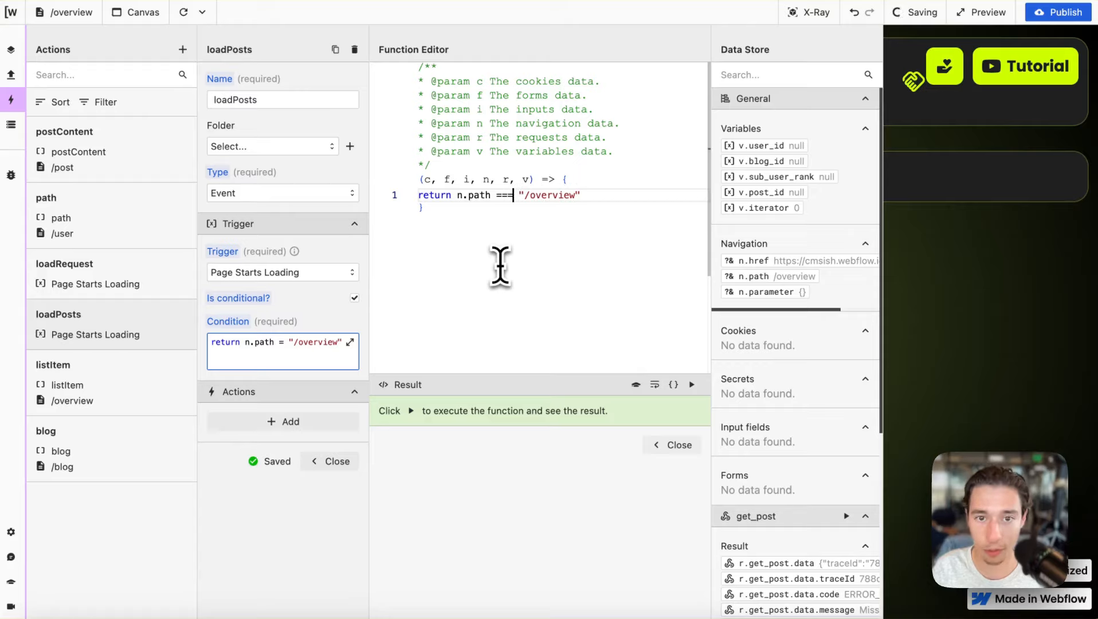
pyautogui.click(692, 385)
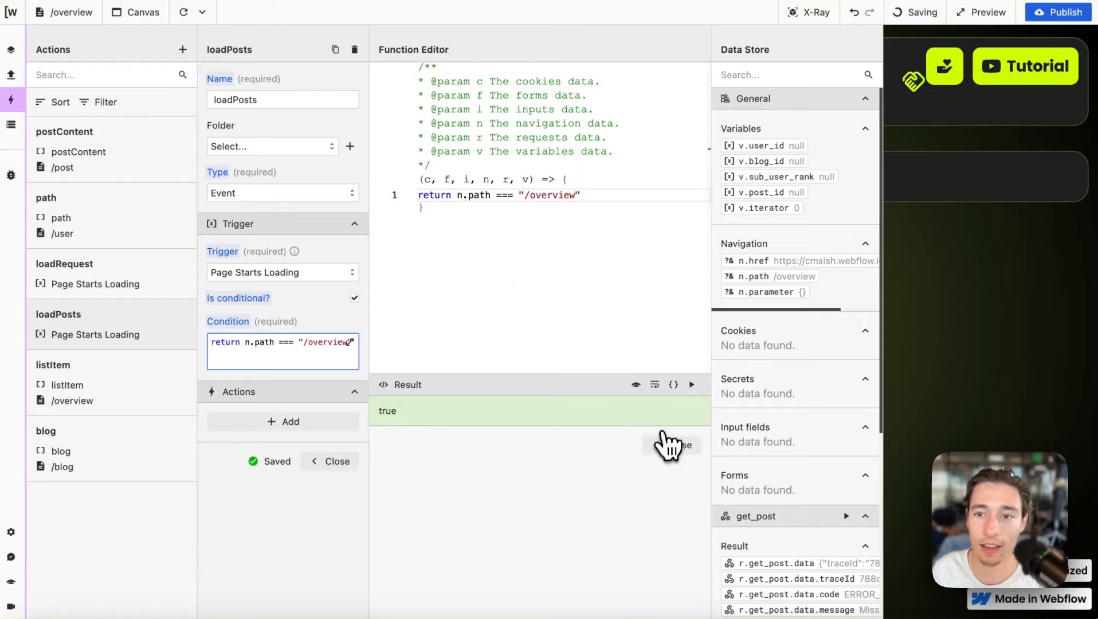
pyautogui.click(675, 445)
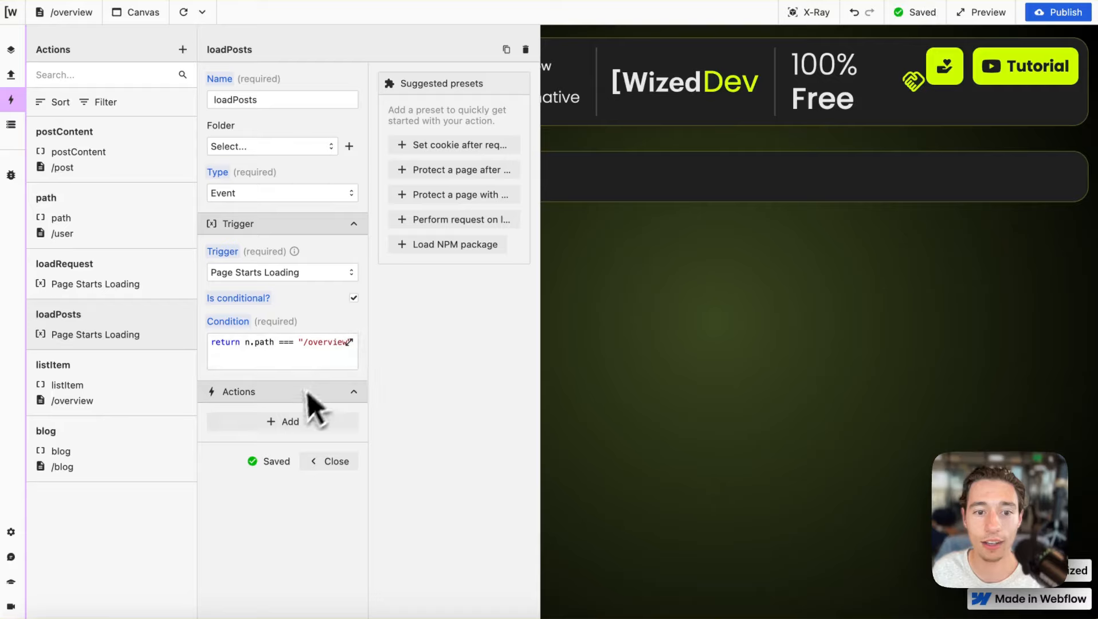
# - Add a Perform request action for get_multi_posts to loadPosts, close its settings and reload the canvas to test it
pyautogui.click(283, 421)
pyautogui.click(274, 440)
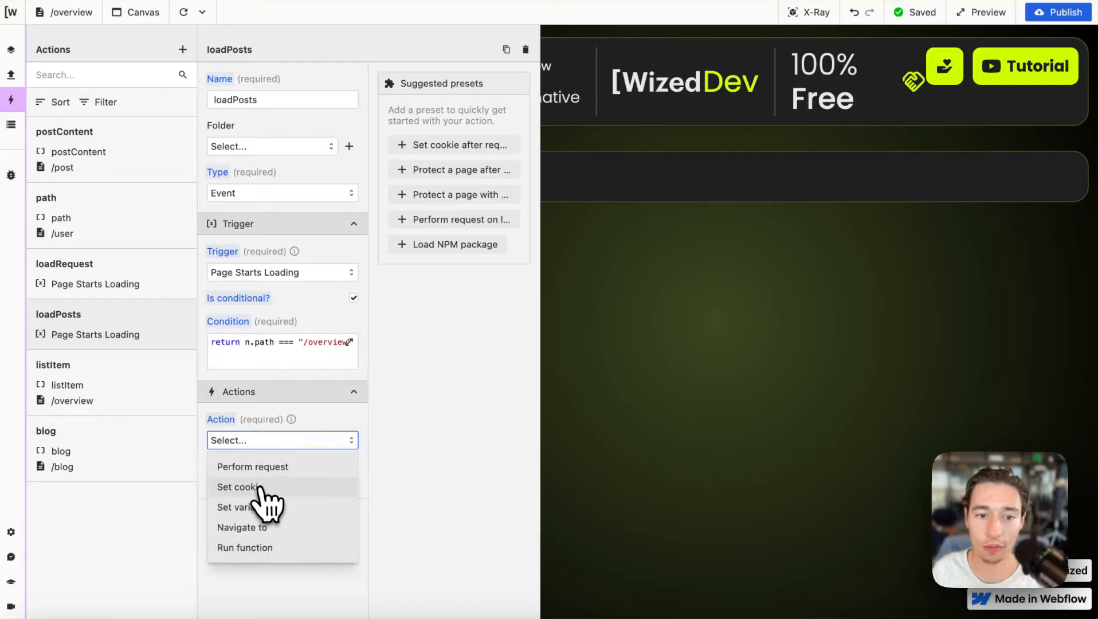
pyautogui.click(261, 467)
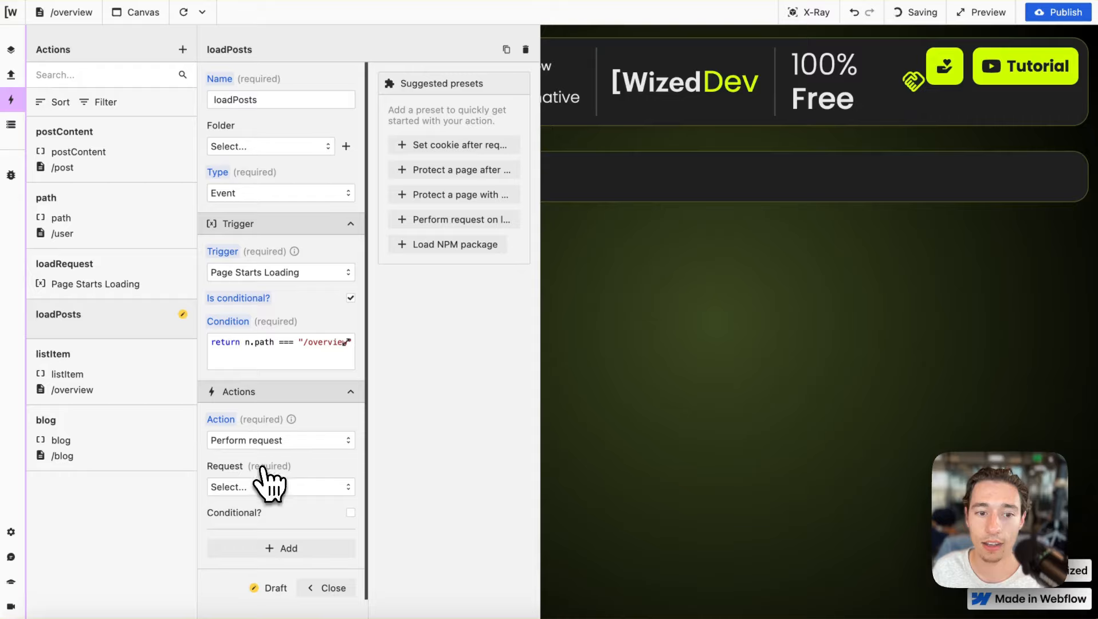
pyautogui.click(267, 486)
pyautogui.click(281, 530)
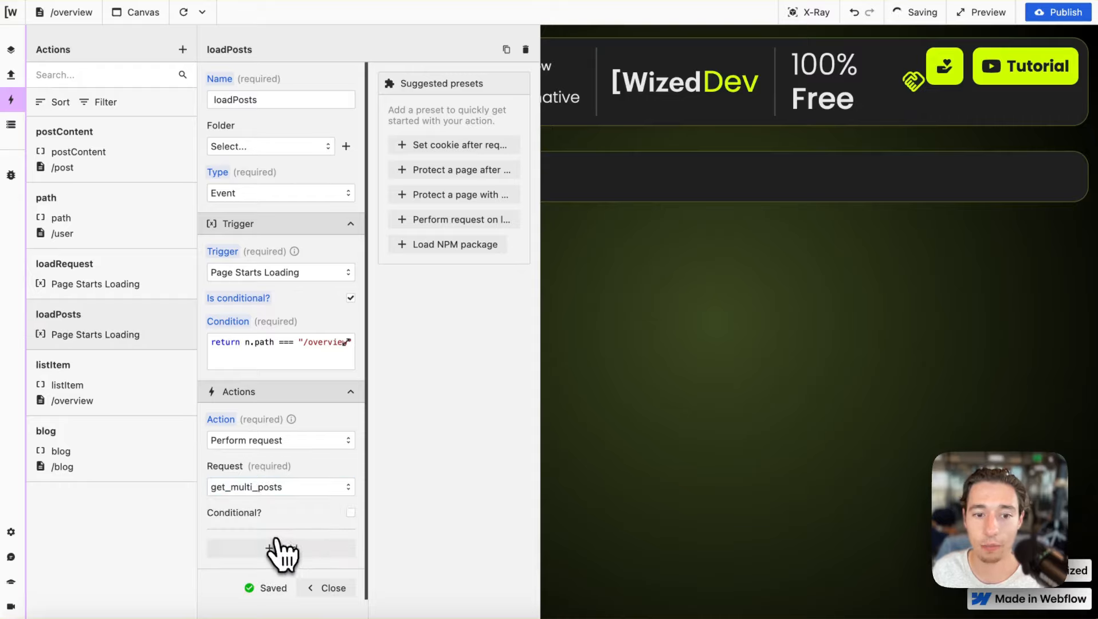
pyautogui.click(329, 589)
pyautogui.click(183, 12)
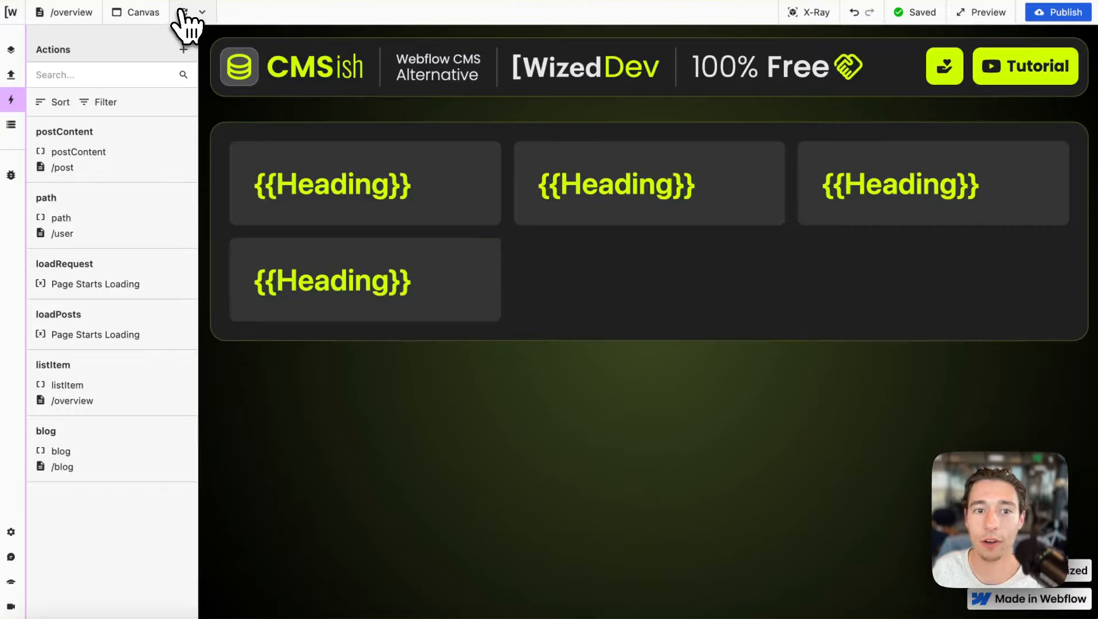
pyautogui.click(182, 12)
# - Switch to Webflow and add a new combo class named is-visible to the holder div around the post grid
pyautogui.moveTo(16, 112)
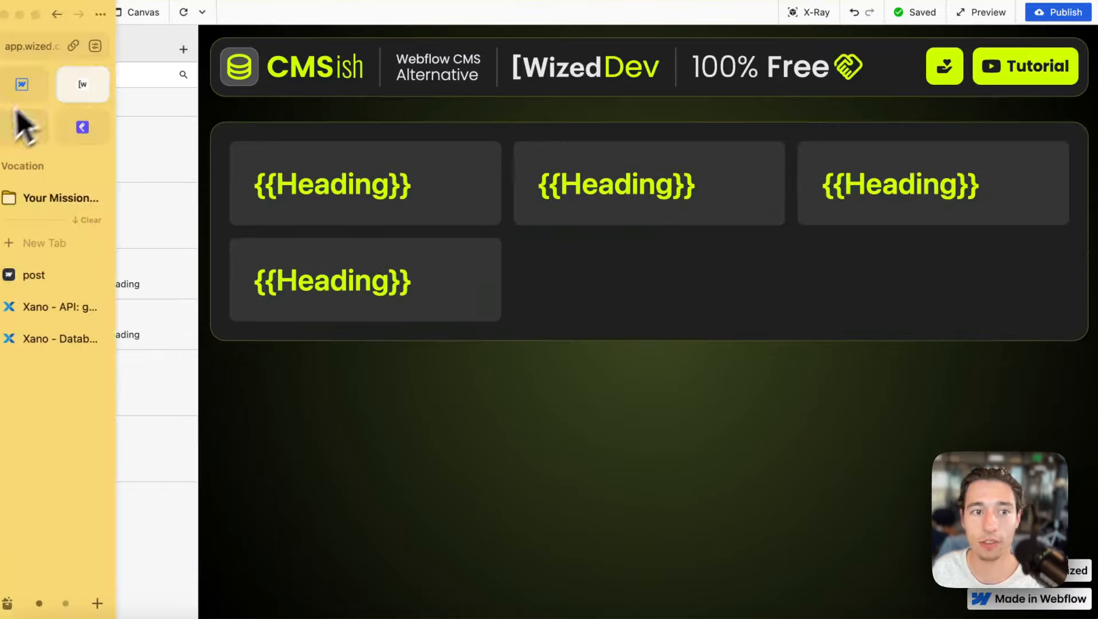
pyautogui.click(49, 97)
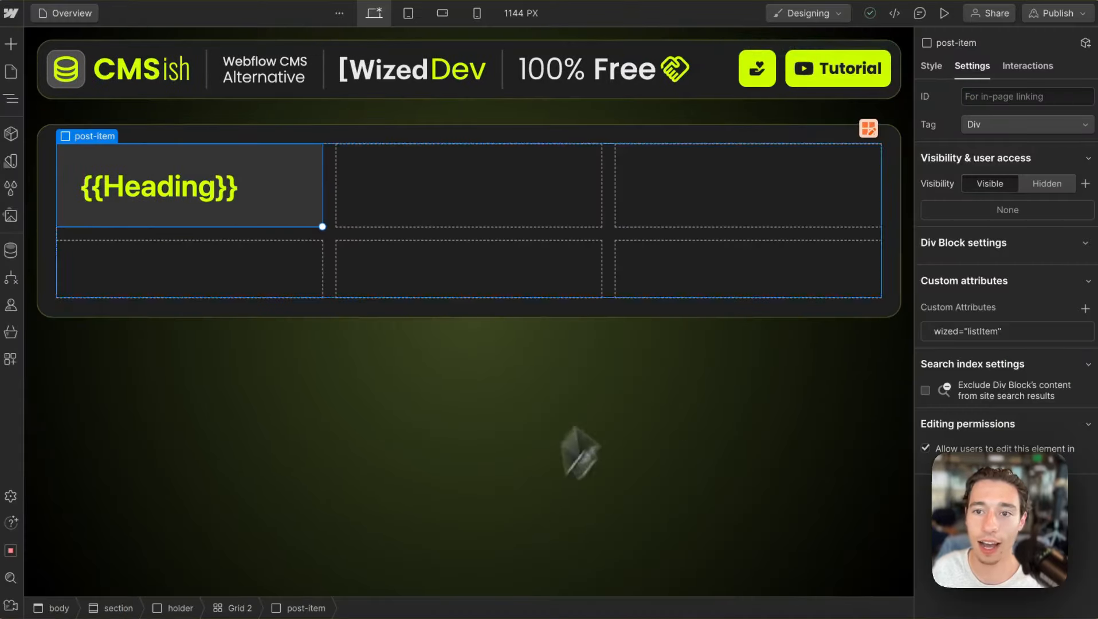
pyautogui.click(781, 127)
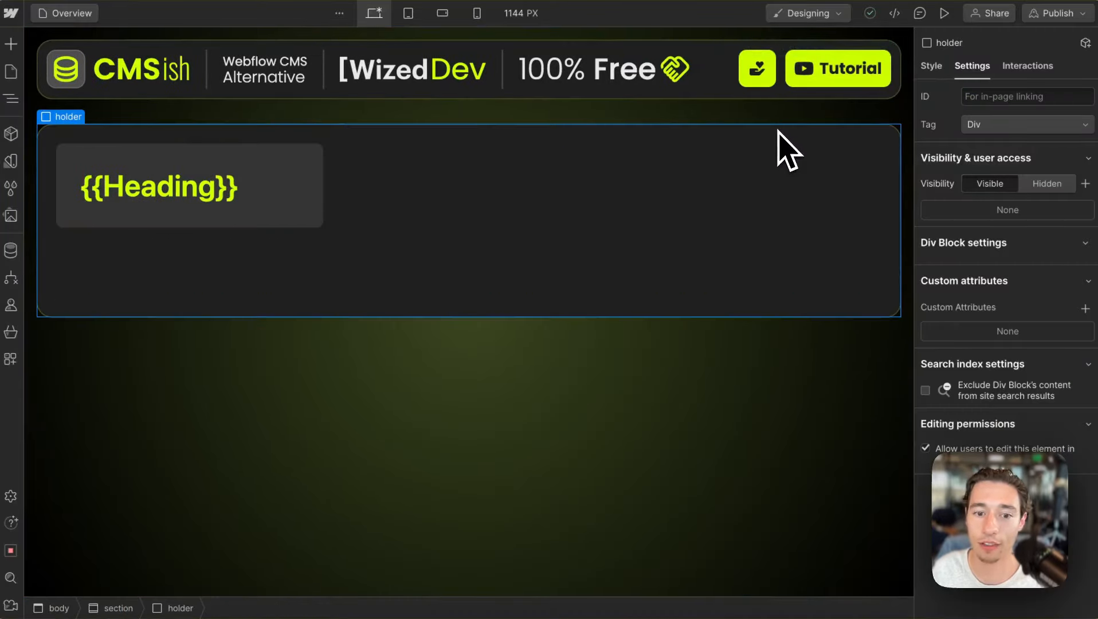
pyautogui.click(931, 66)
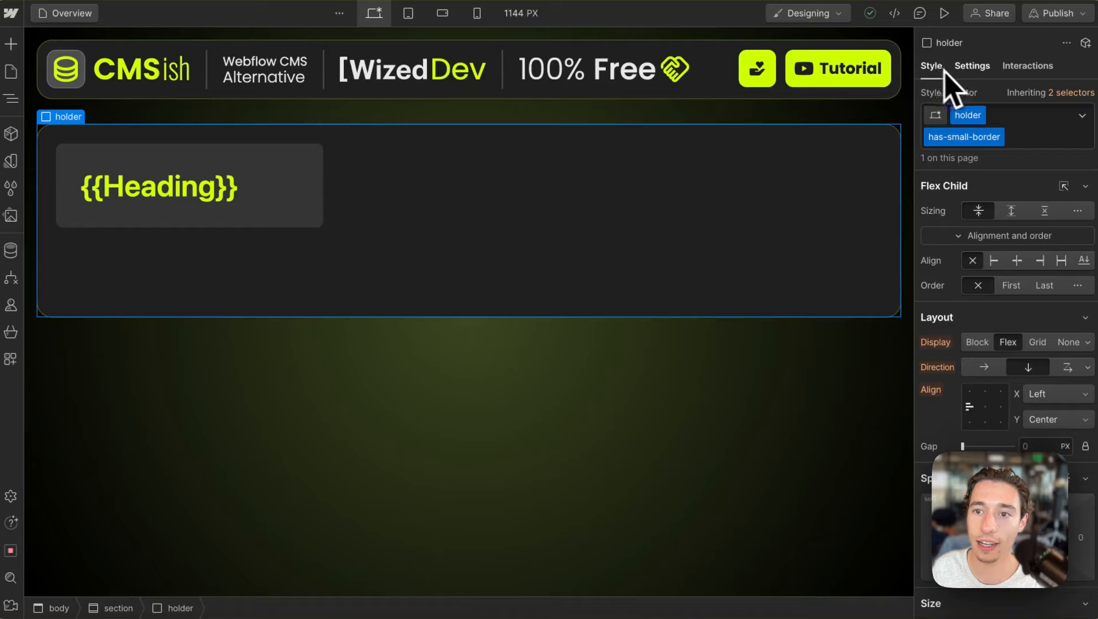
pyautogui.click(1035, 137)
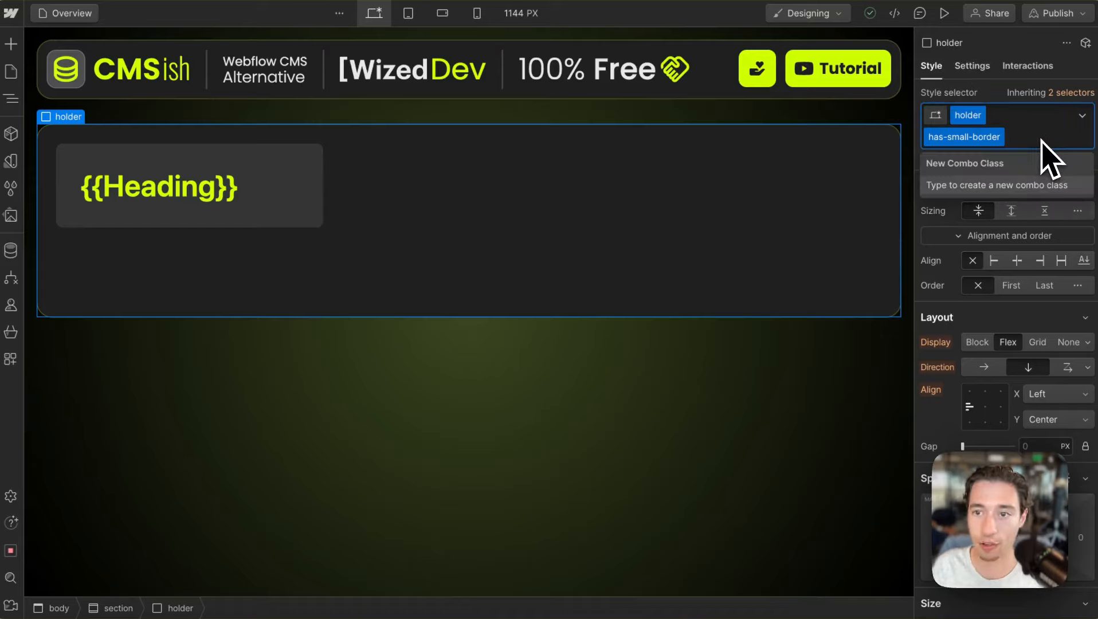
pyautogui.write('is-v')
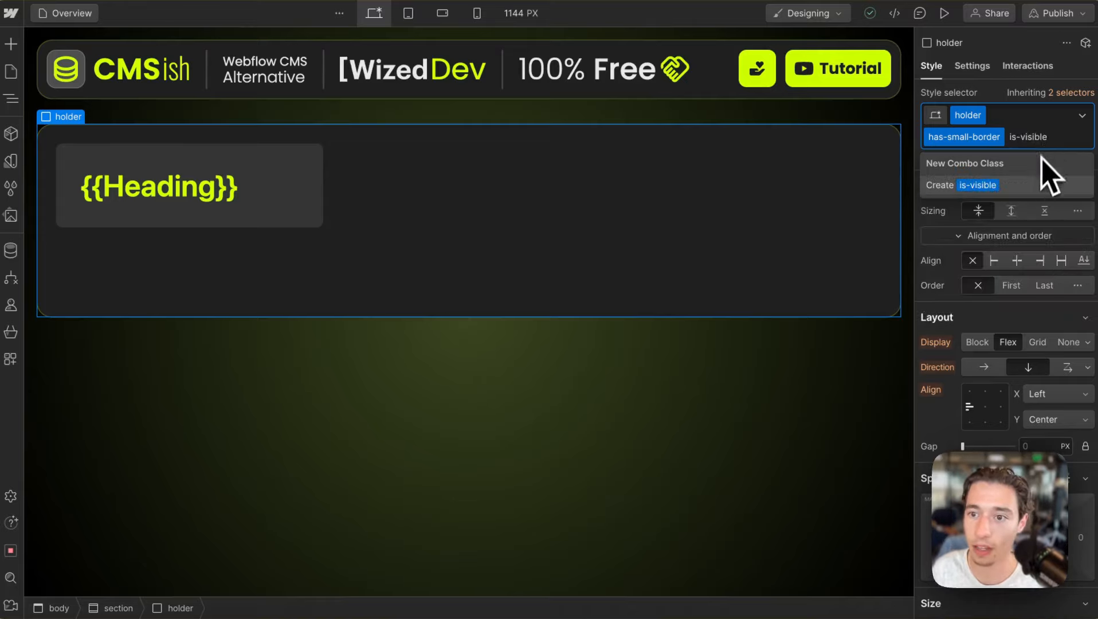
pyautogui.write('isible')
pyautogui.click(991, 186)
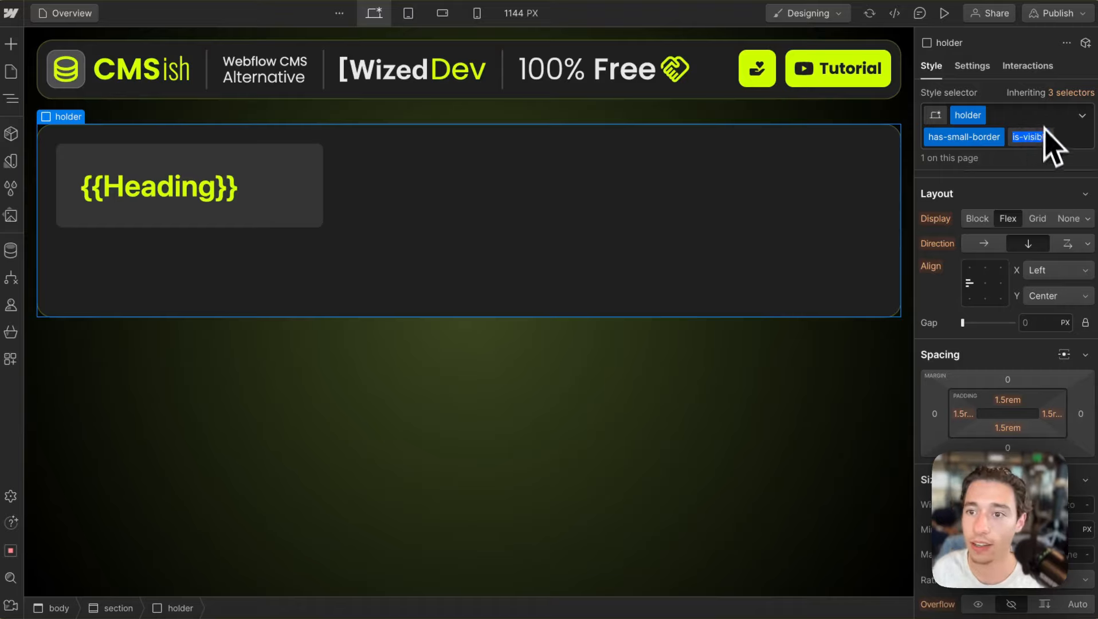
# - Rename the holder's is-visible combo class to is-hidden
pyautogui.click(1054, 140)
pyautogui.scroll(-10, 987, 335)
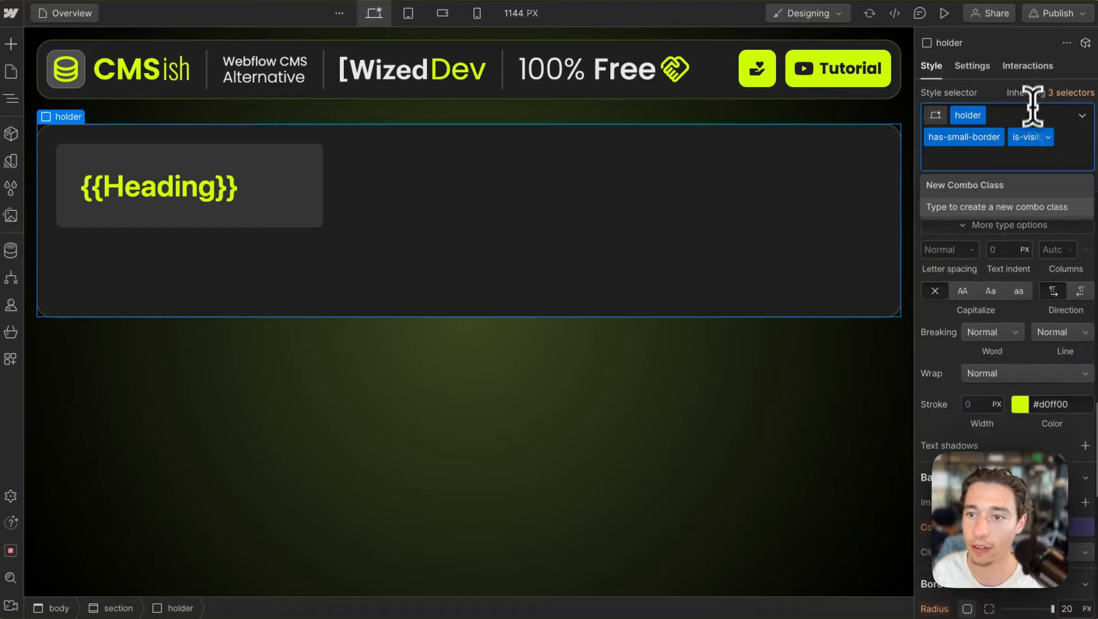
pyautogui.doubleClick(1025, 138)
pyautogui.press('BackSpace')
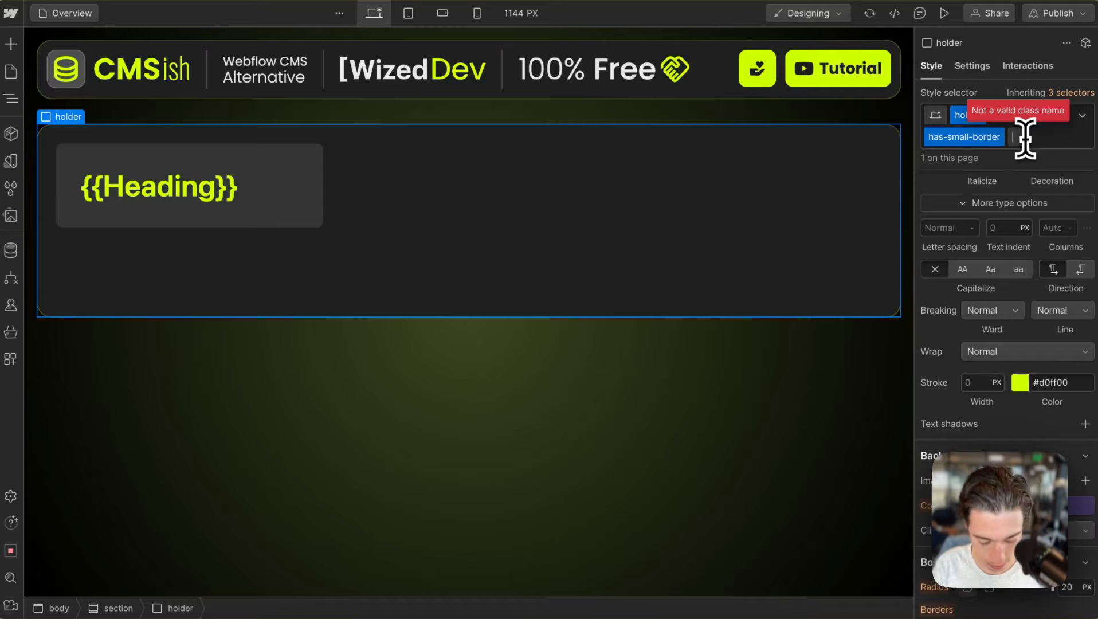
pyautogui.write('is-hidden')
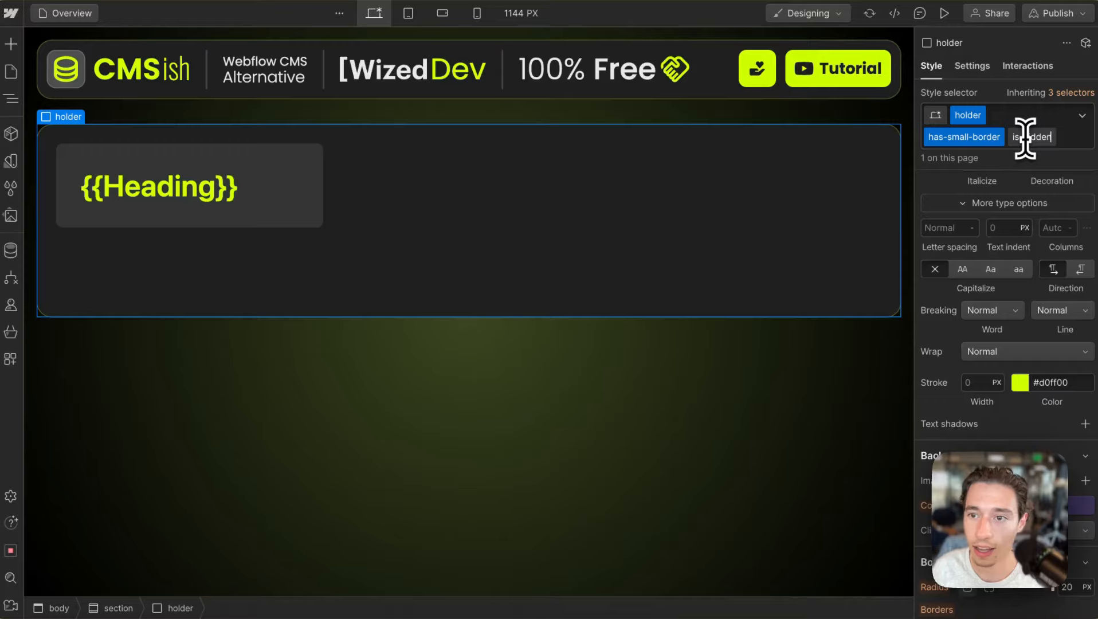
pyautogui.press('Return')
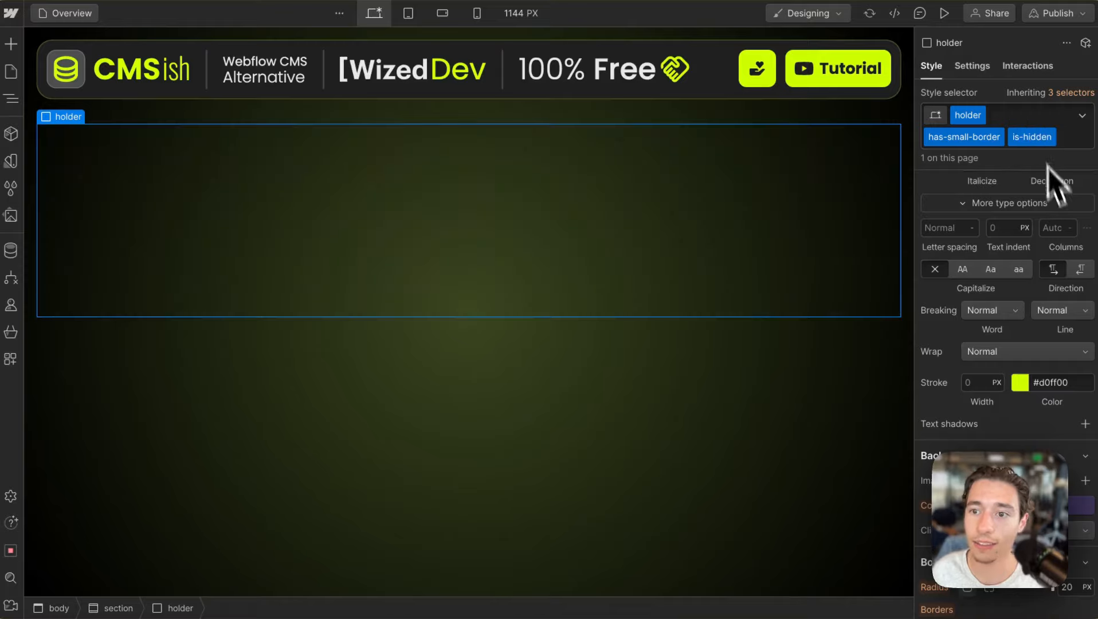
# - Remove is-hidden from the holder and add a 400 ms transition on All Properties to its has-small-border style
pyautogui.scroll(-10, 1058, 343)
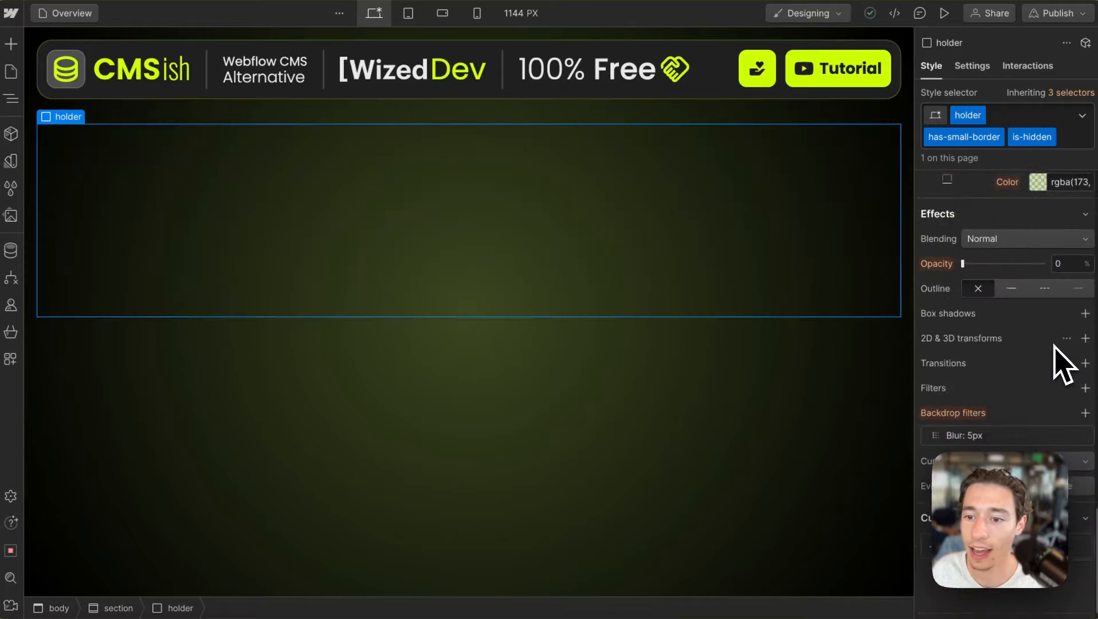
pyautogui.click(1071, 142)
pyautogui.press('BackSpace')
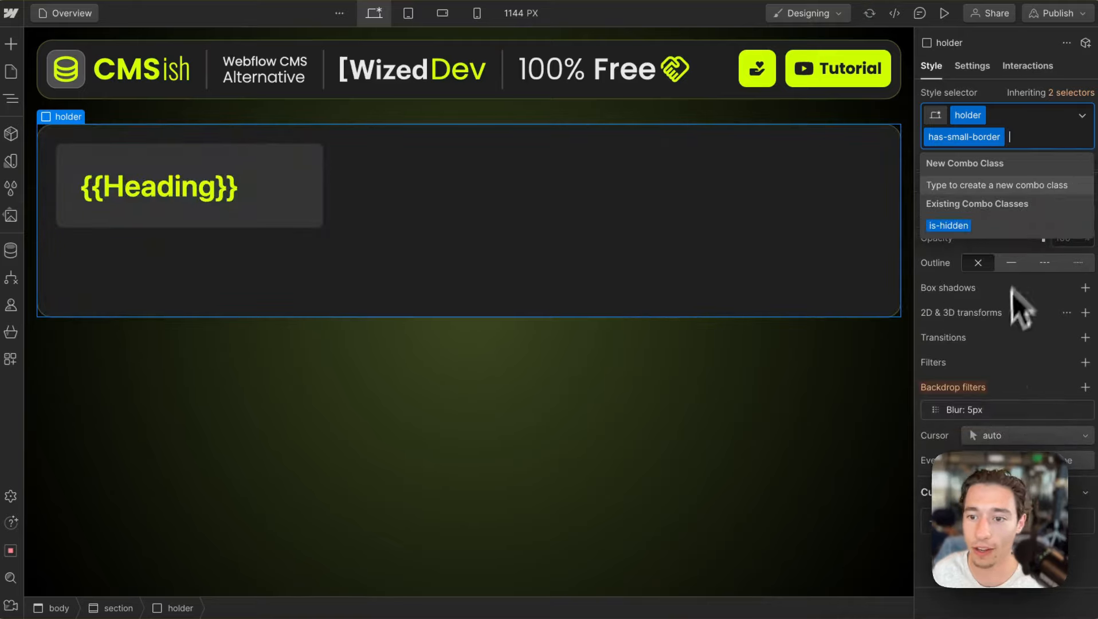
pyautogui.click(1085, 337)
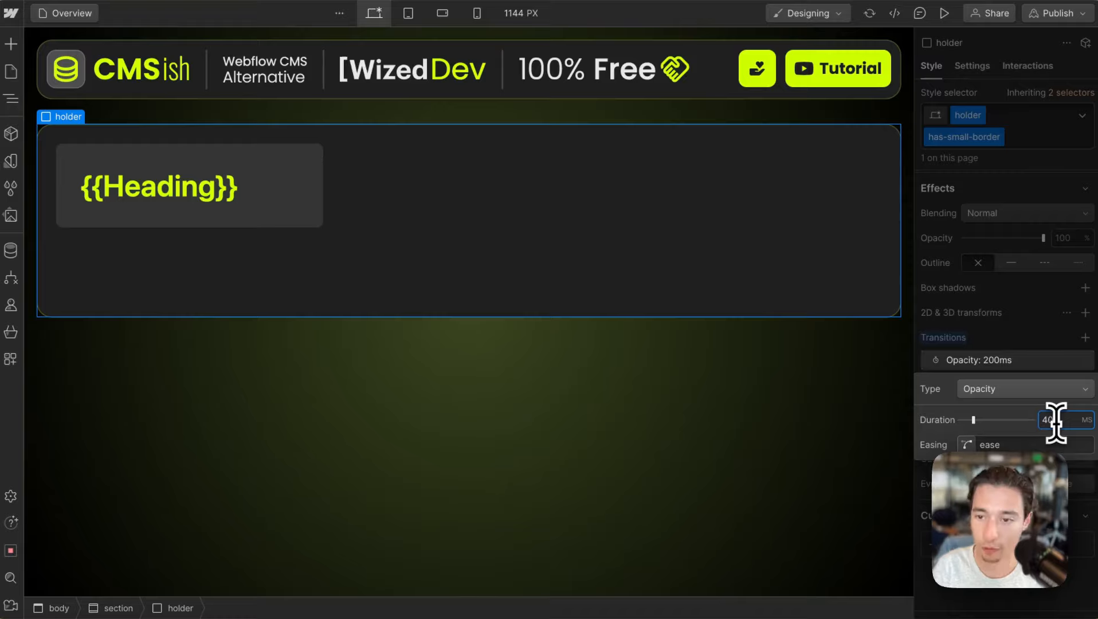
pyautogui.click(1040, 390)
pyautogui.scroll(-7, 1017, 436)
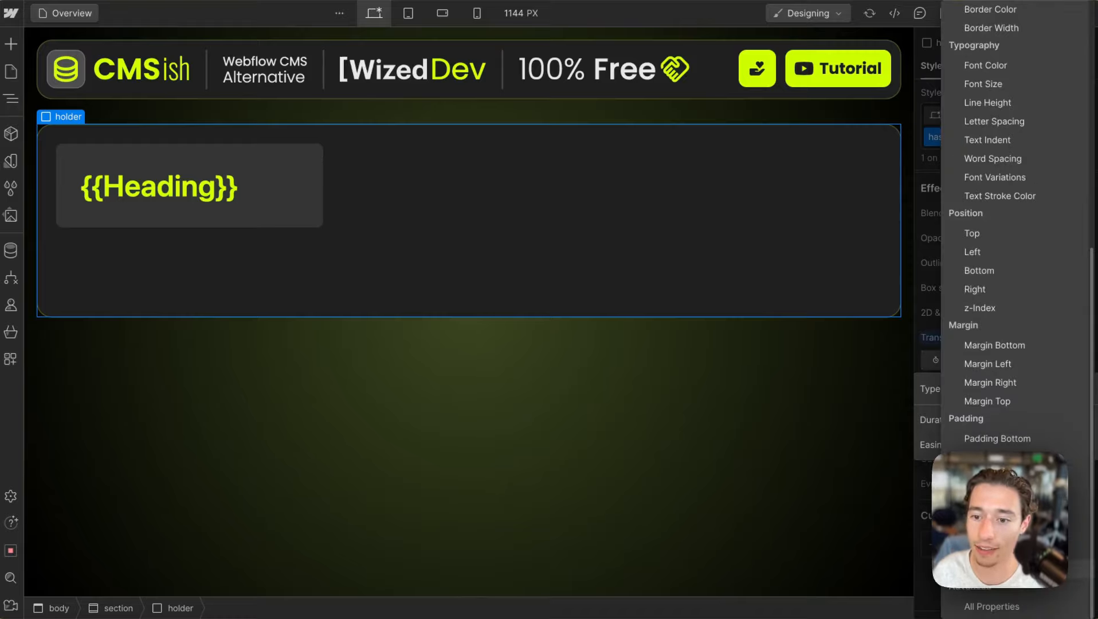
pyautogui.click(991, 607)
pyautogui.click(1010, 320)
# - Reapply the is-hidden combo class to the holder and publish the site to the cmsish.webflow.io staging domain
pyautogui.click(1047, 127)
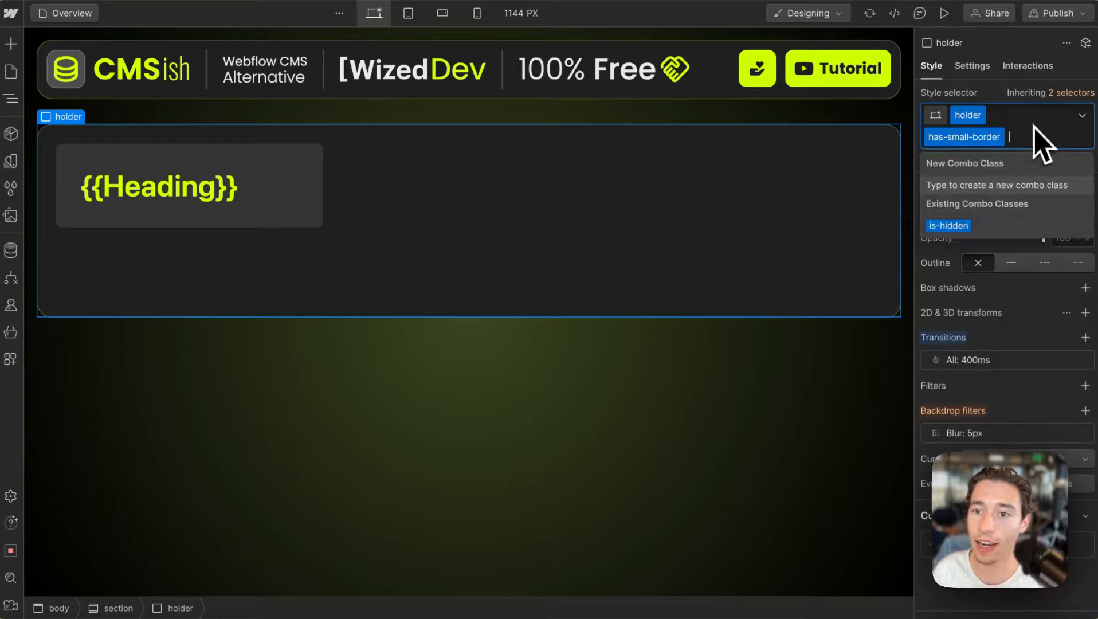
pyautogui.click(966, 226)
pyautogui.click(1071, 14)
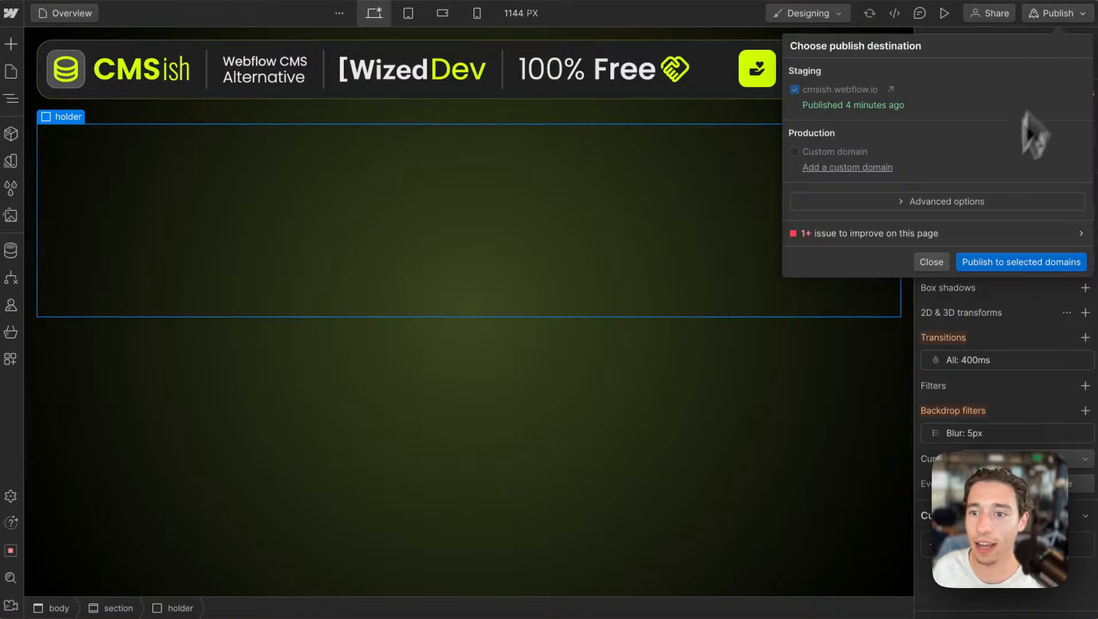
pyautogui.click(969, 260)
# - Switch to Wized and reload the canvas to check the published holder on the overview page
pyautogui.moveTo(7, 208)
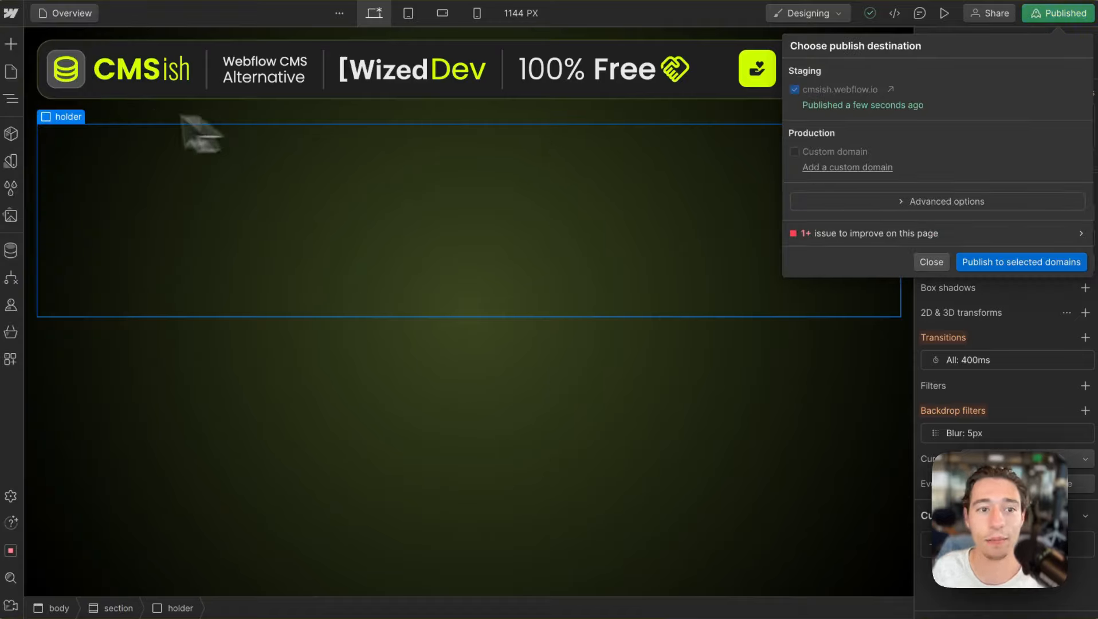
pyautogui.moveTo(13, 87)
pyautogui.click(90, 90)
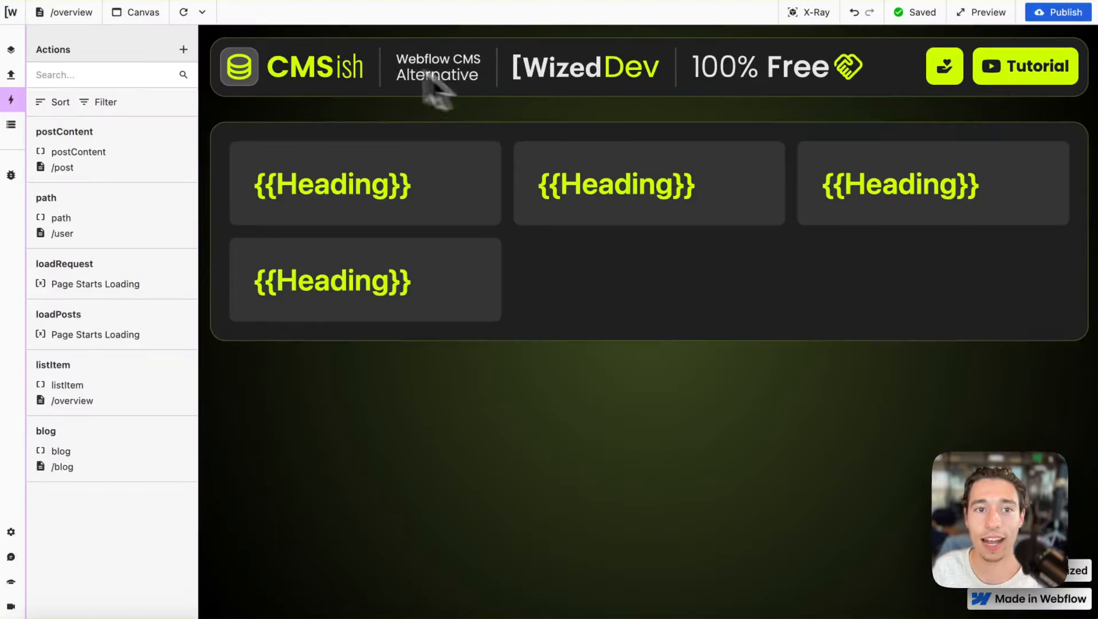
pyautogui.click(183, 12)
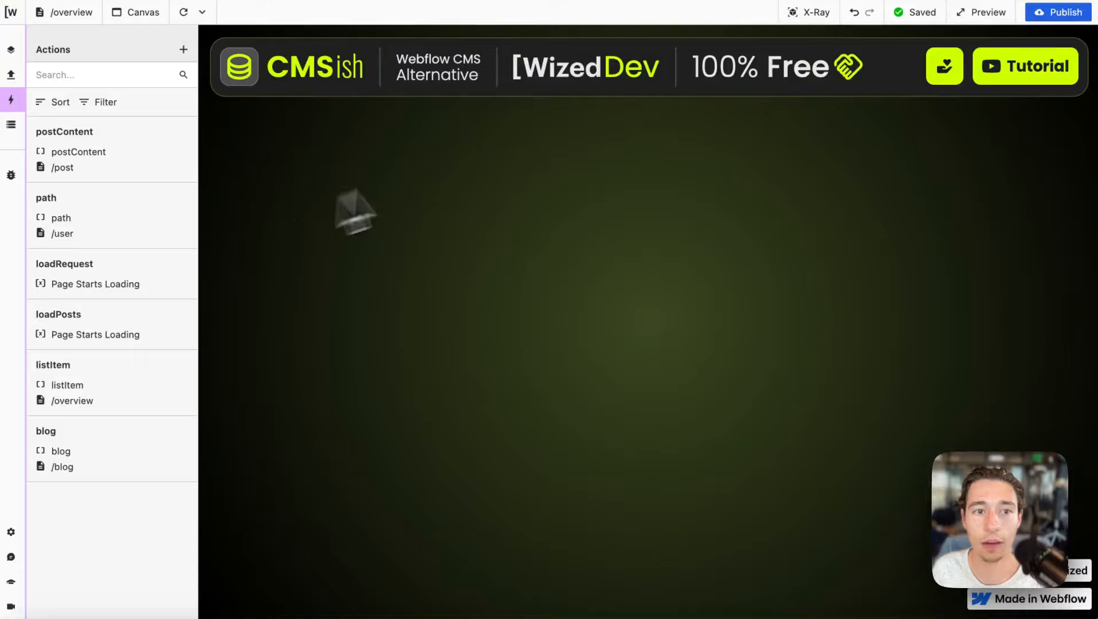
# - Return to Webflow, dismiss the publish dialog and give the holder the custom attribute wized with the value cmsListHolder
pyautogui.moveTo(12, 135)
pyautogui.click(23, 85)
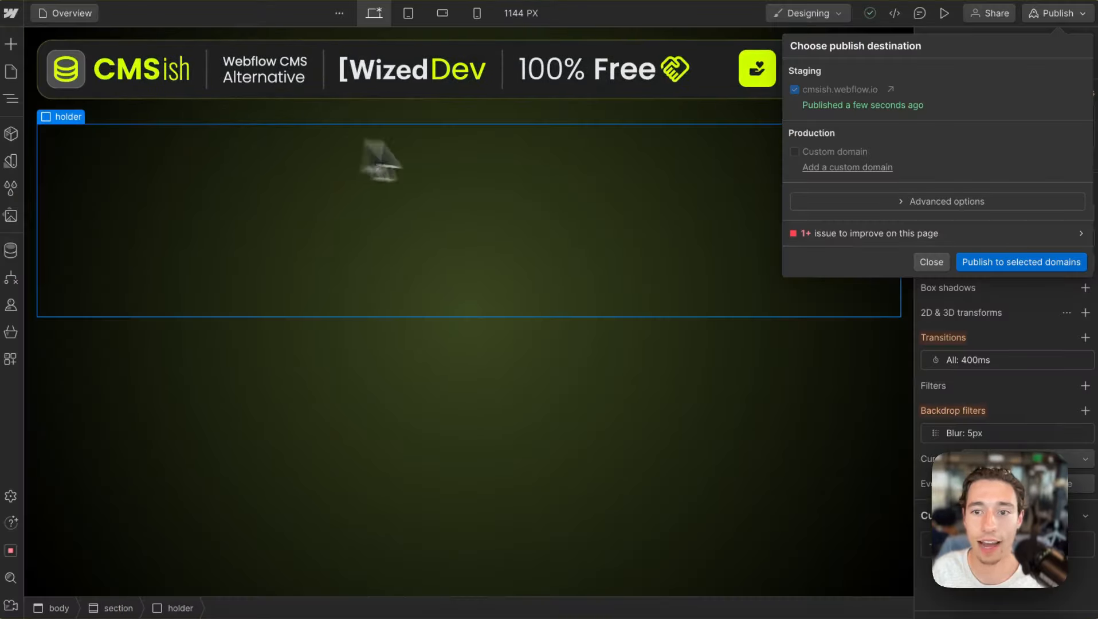
pyautogui.click(931, 261)
pyautogui.click(971, 67)
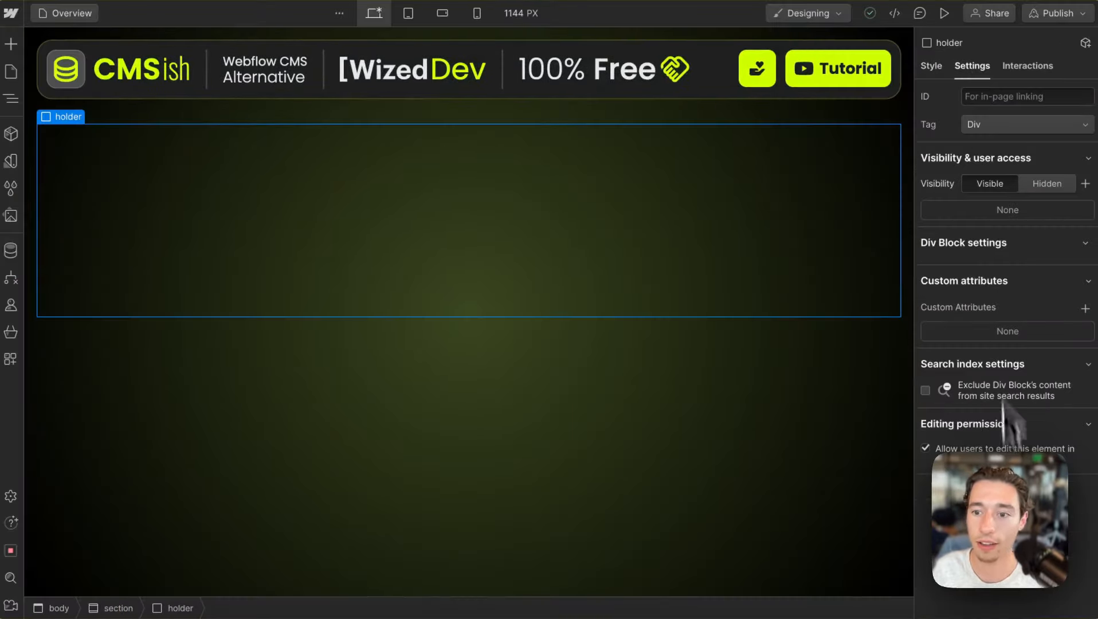
pyautogui.click(1085, 308)
pyautogui.write('wized')
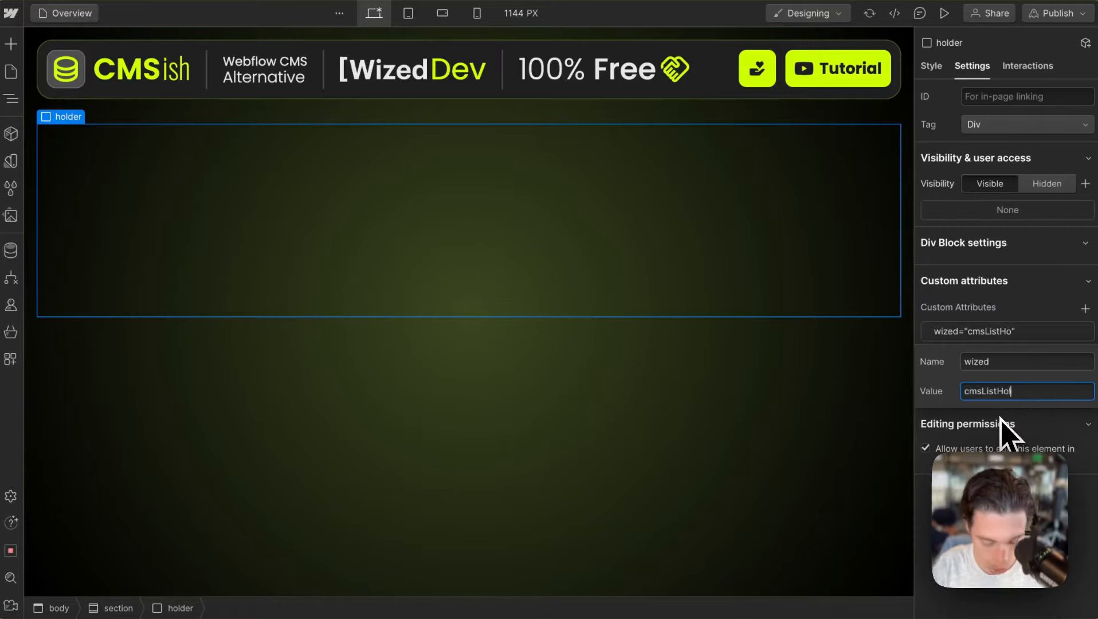
pyautogui.press('Return')
# - Publish the site to the staging domain again, switch to Wized and reload the canvas
pyautogui.click(1058, 14)
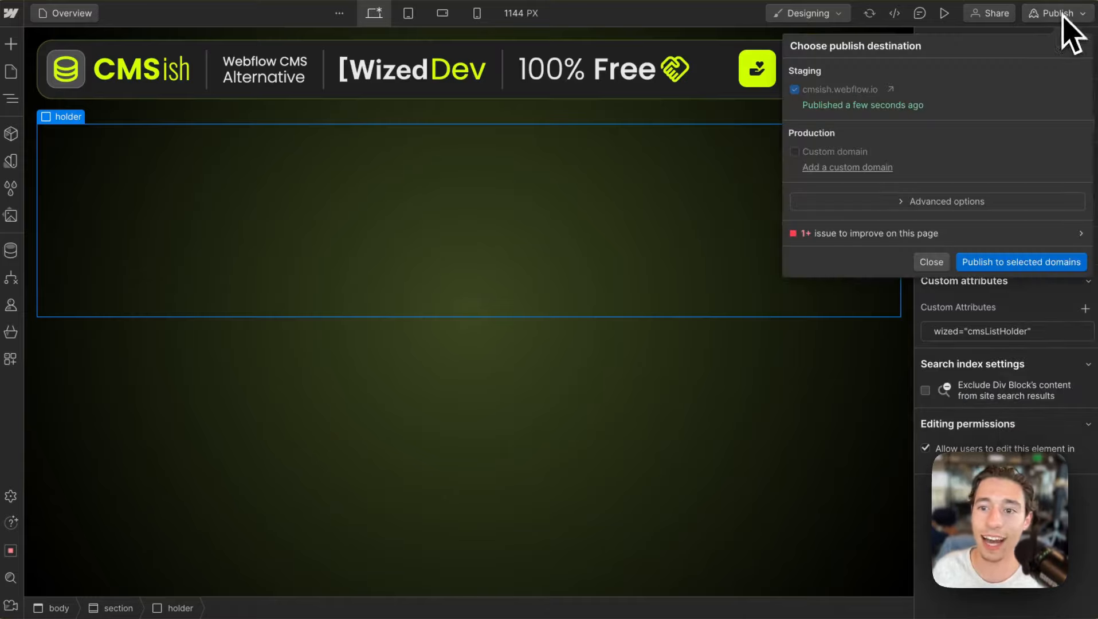
pyautogui.click(977, 259)
pyautogui.moveTo(68, 99)
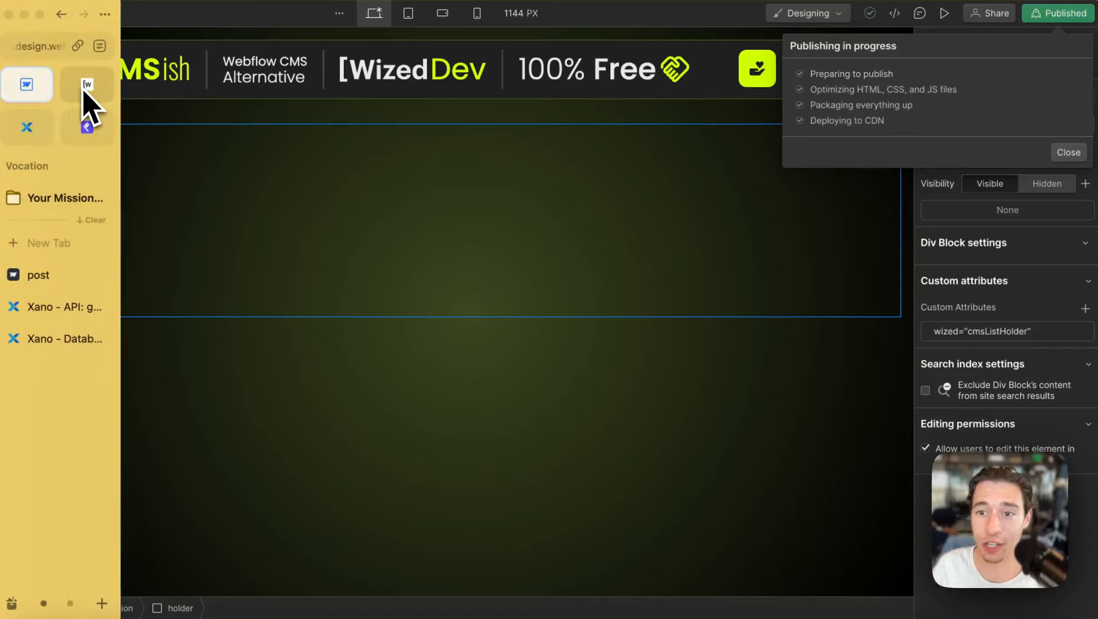
pyautogui.click(84, 87)
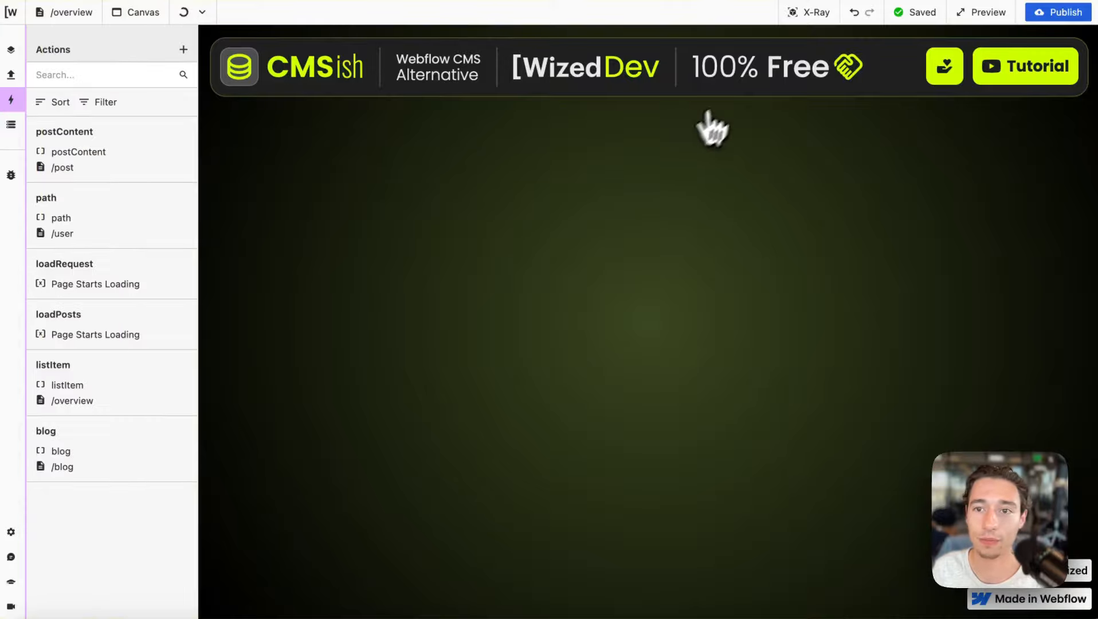
# - Reveal the Wized elements with X-Ray and create a cmsListHolder action that sets the class is-hidden
pyautogui.click(797, 18)
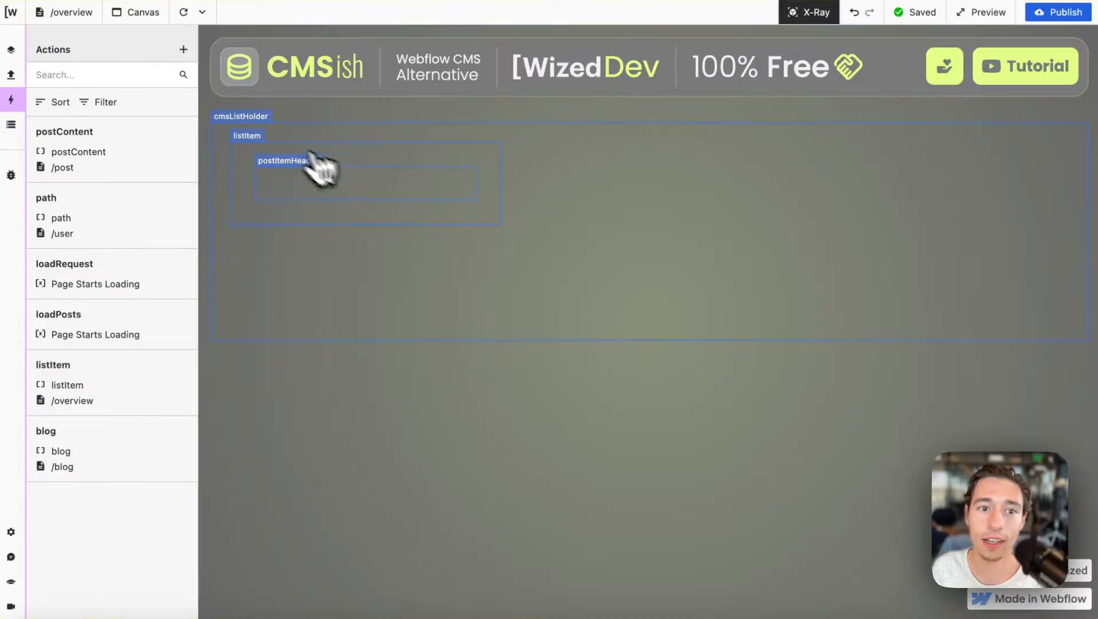
pyautogui.click(236, 117)
pyautogui.click(240, 389)
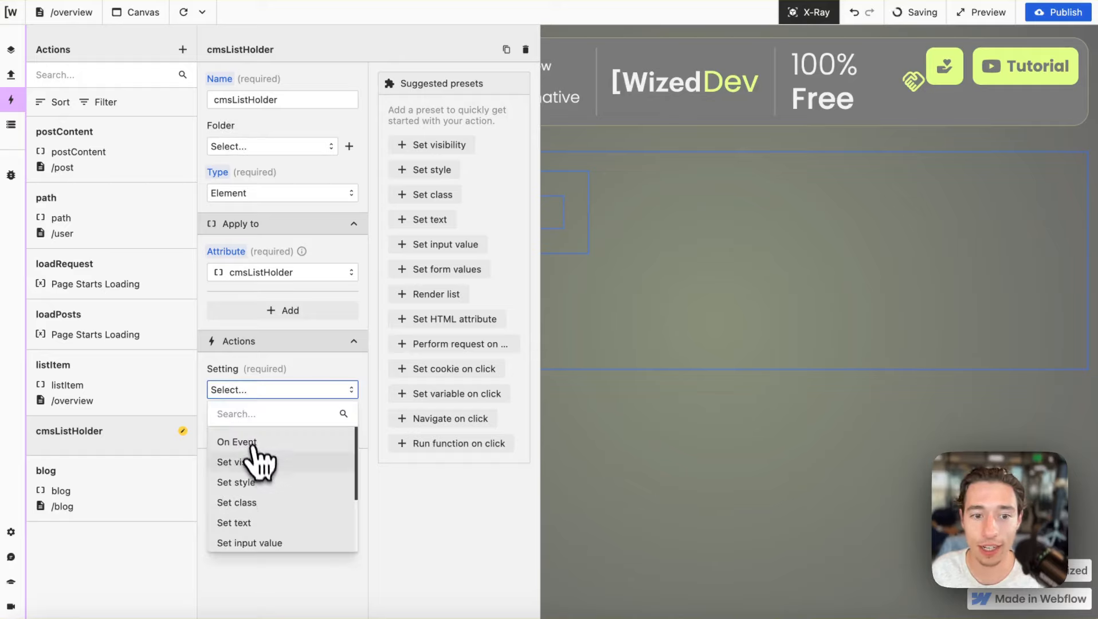
pyautogui.scroll(-3, 259, 493)
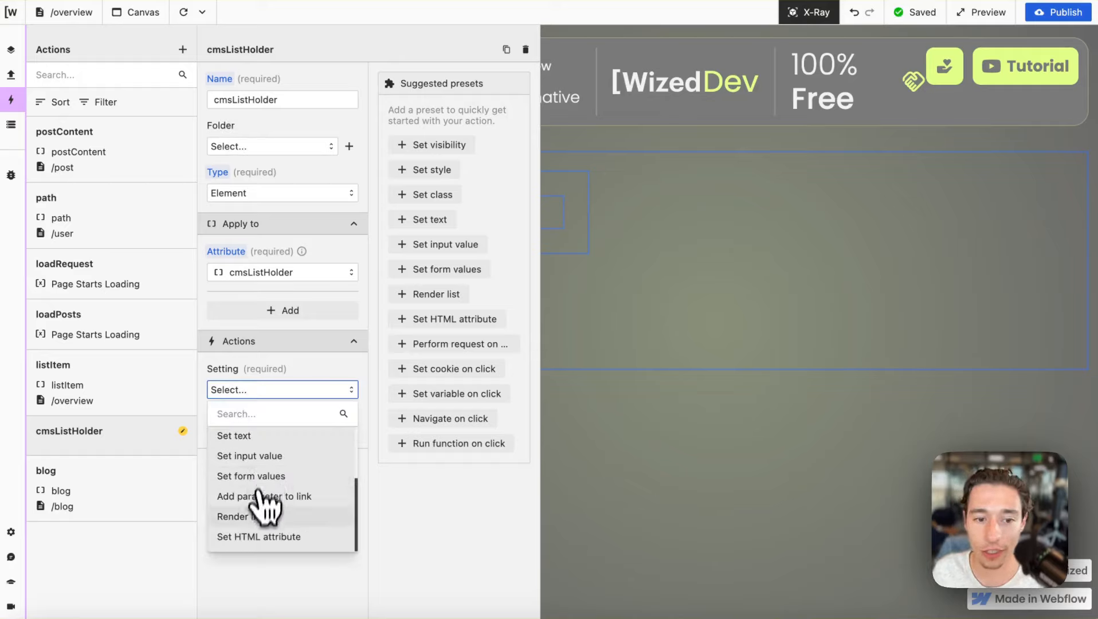
pyautogui.scroll(3, 269, 513)
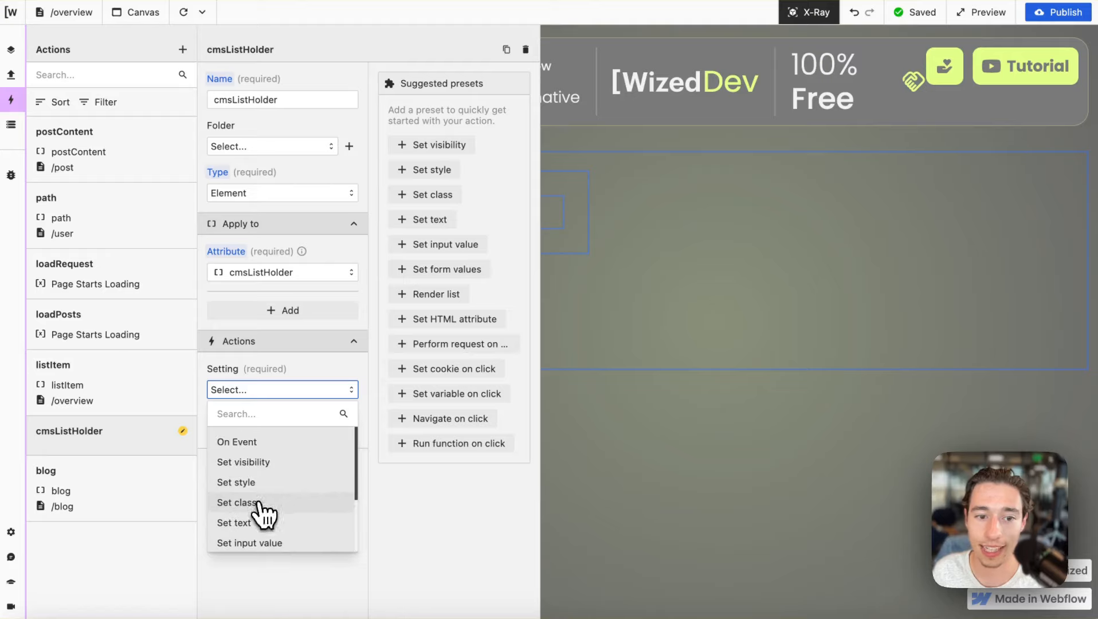
pyautogui.click(259, 503)
pyautogui.click(264, 437)
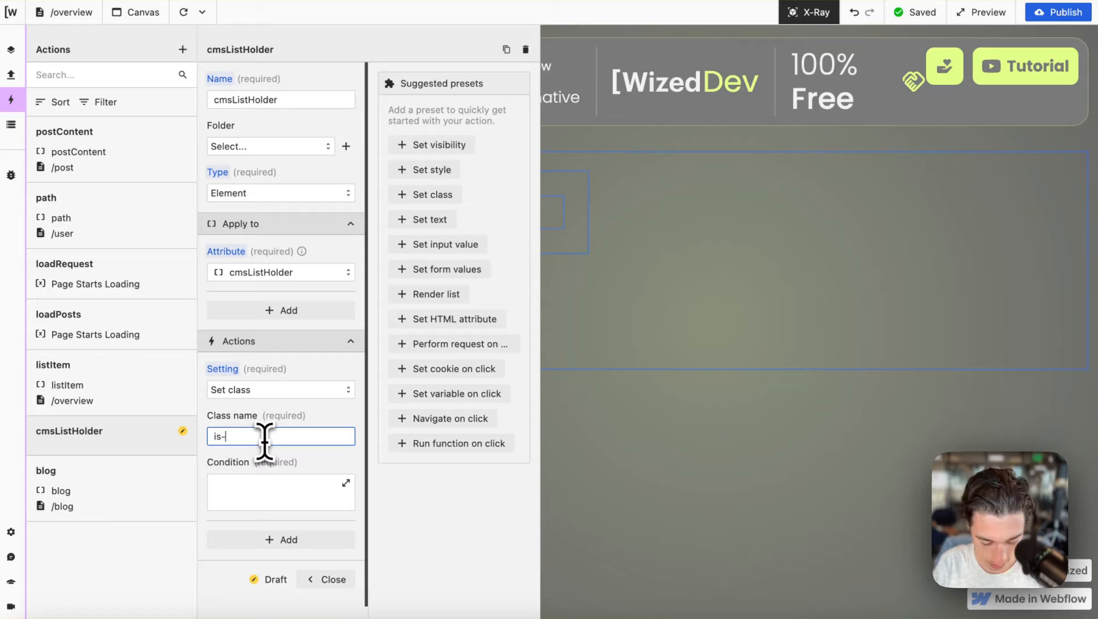
# - Set the is-hidden class condition of cmsListHolder to return !r.get_multi_posts.ok and close the action
pyautogui.click(308, 484)
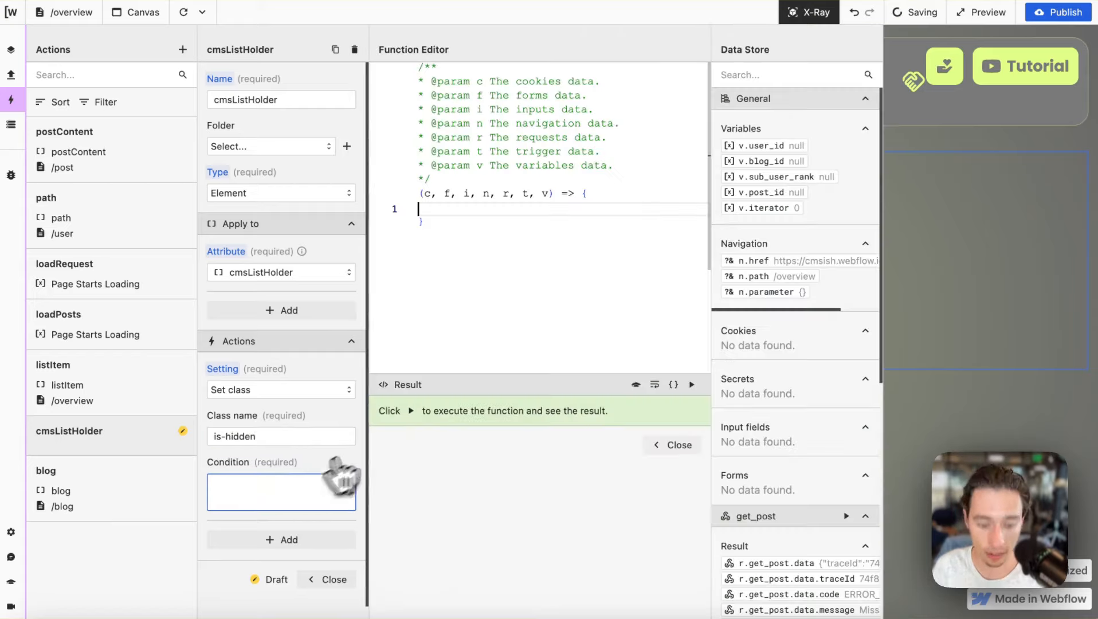
pyautogui.write('return')
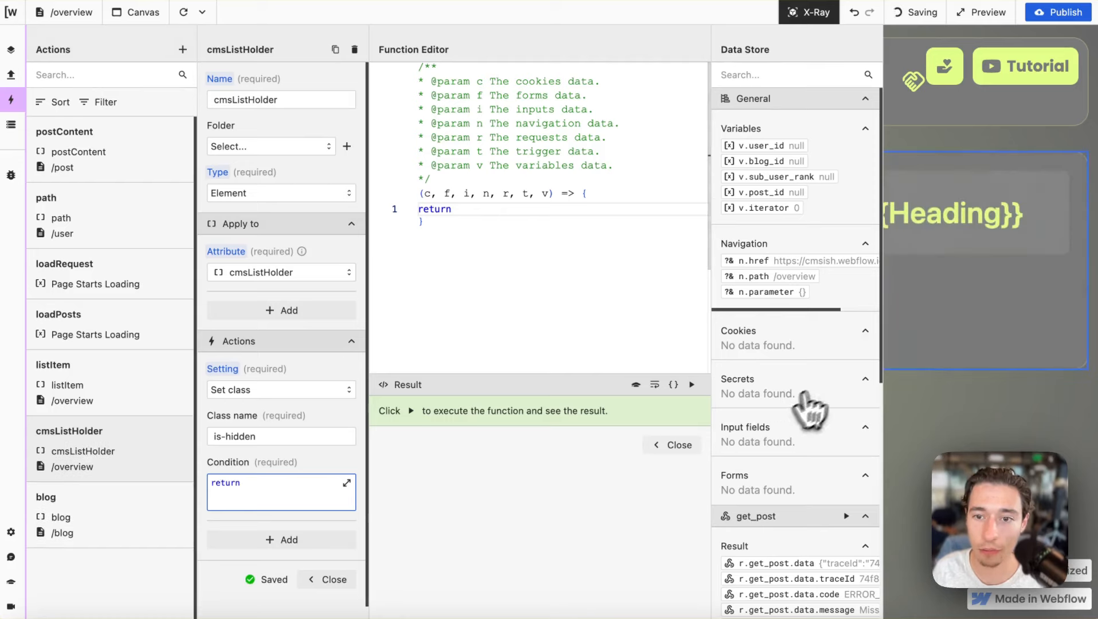
pyautogui.scroll(-6, 803, 436)
pyautogui.scroll(-8, 790, 476)
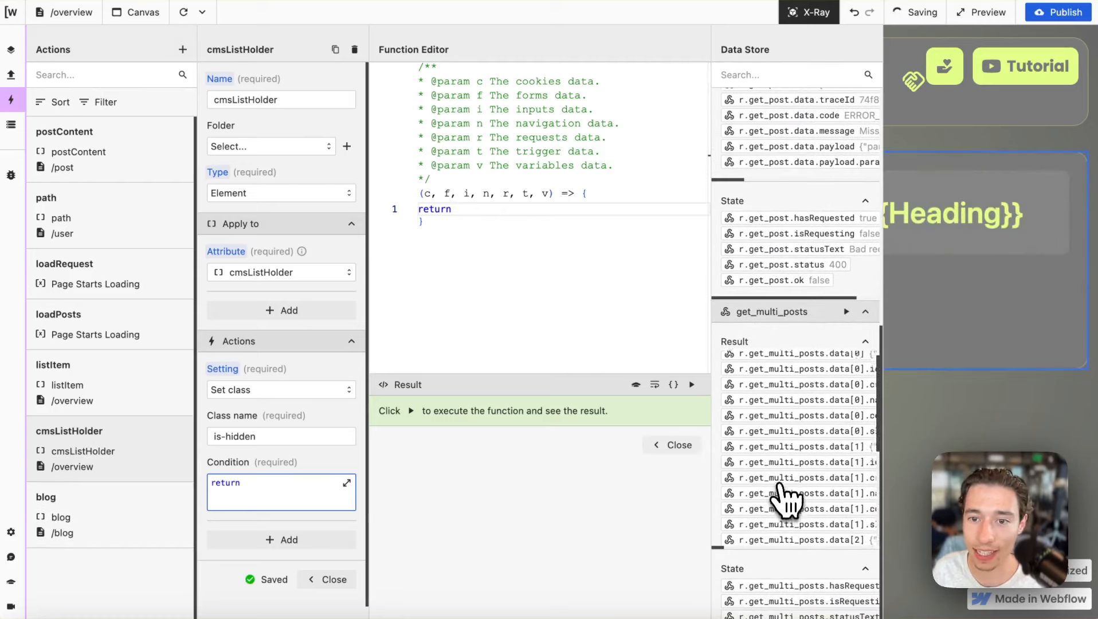
pyautogui.hscroll(2, 796, 465)
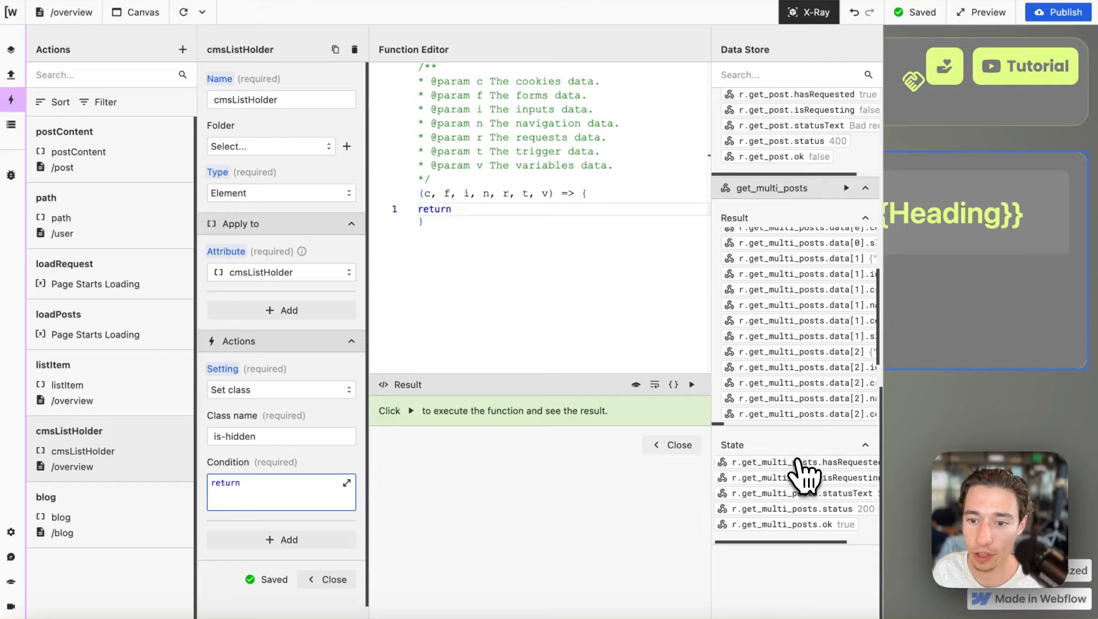
pyautogui.click(796, 524)
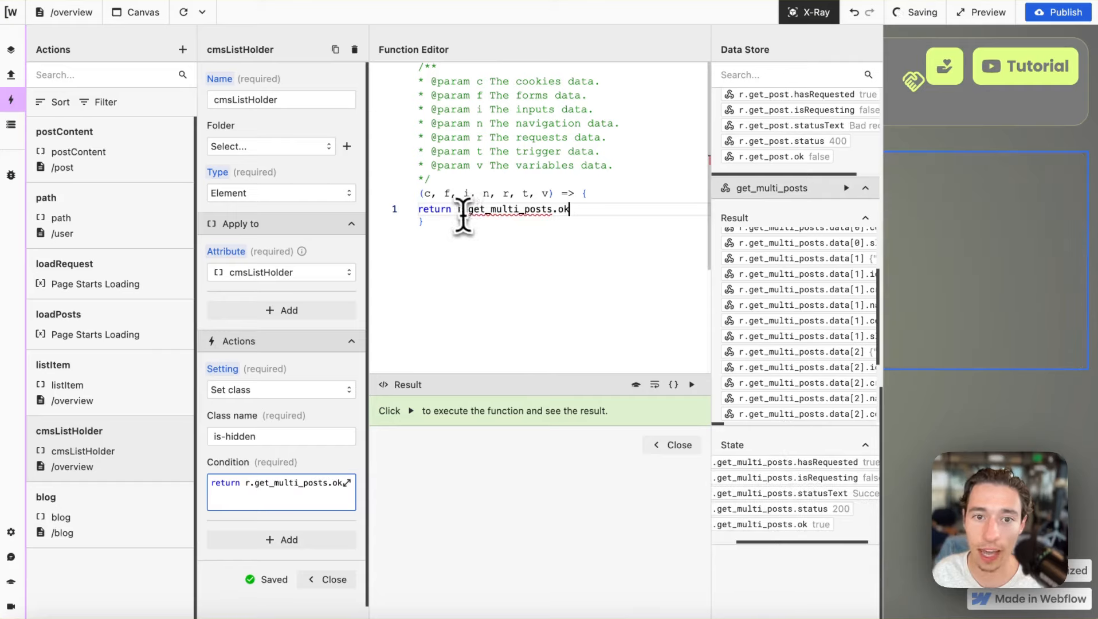
pyautogui.click(457, 210)
pyautogui.click(674, 444)
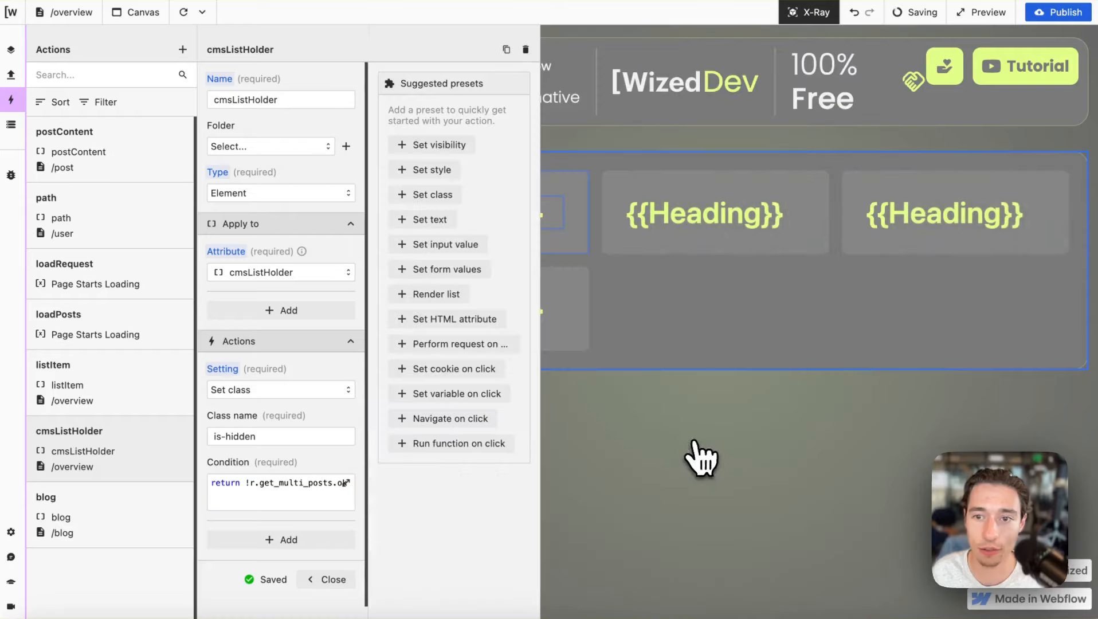
pyautogui.scroll(-1, 287, 447)
pyautogui.click(325, 525)
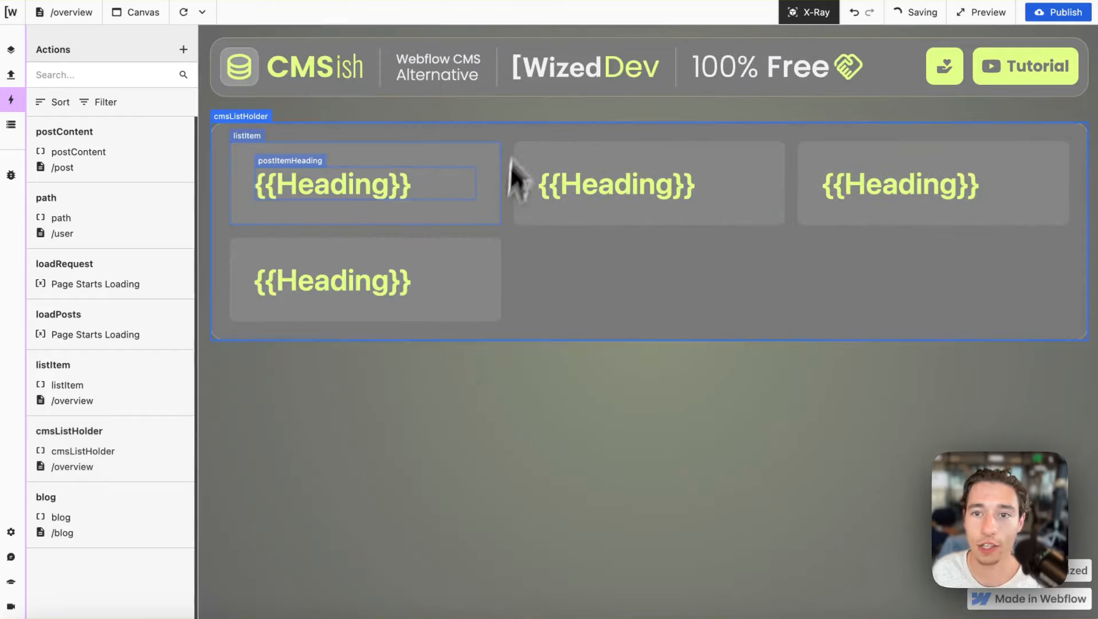
# - Turn off X-Ray and reload the canvas several times to check how the list holder appears while loading
pyautogui.click(803, 13)
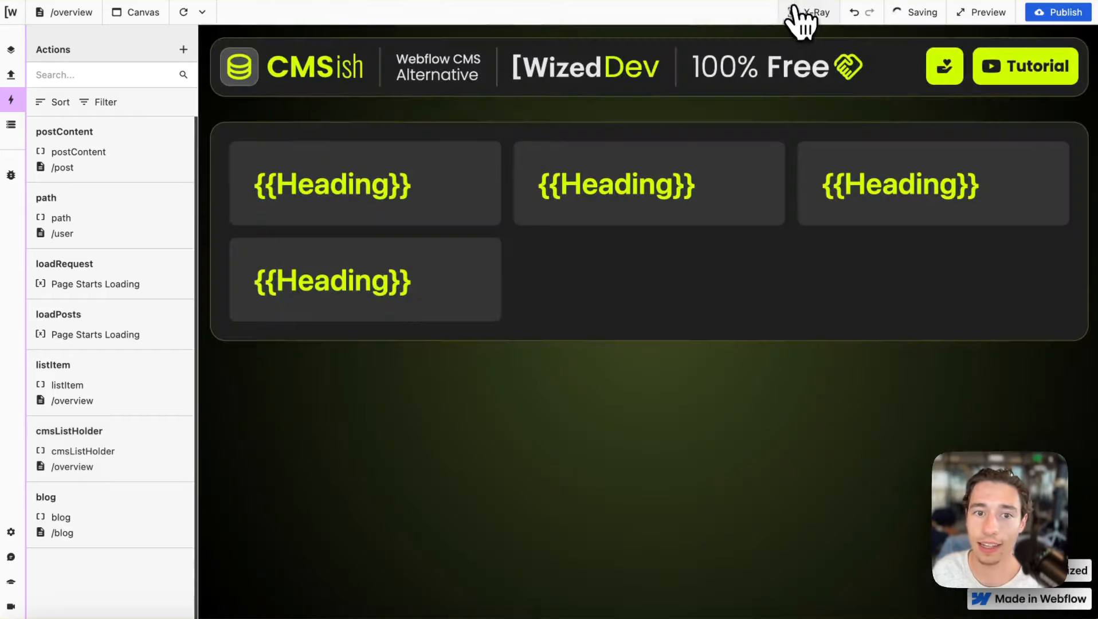
pyautogui.click(185, 12)
pyautogui.click(188, 12)
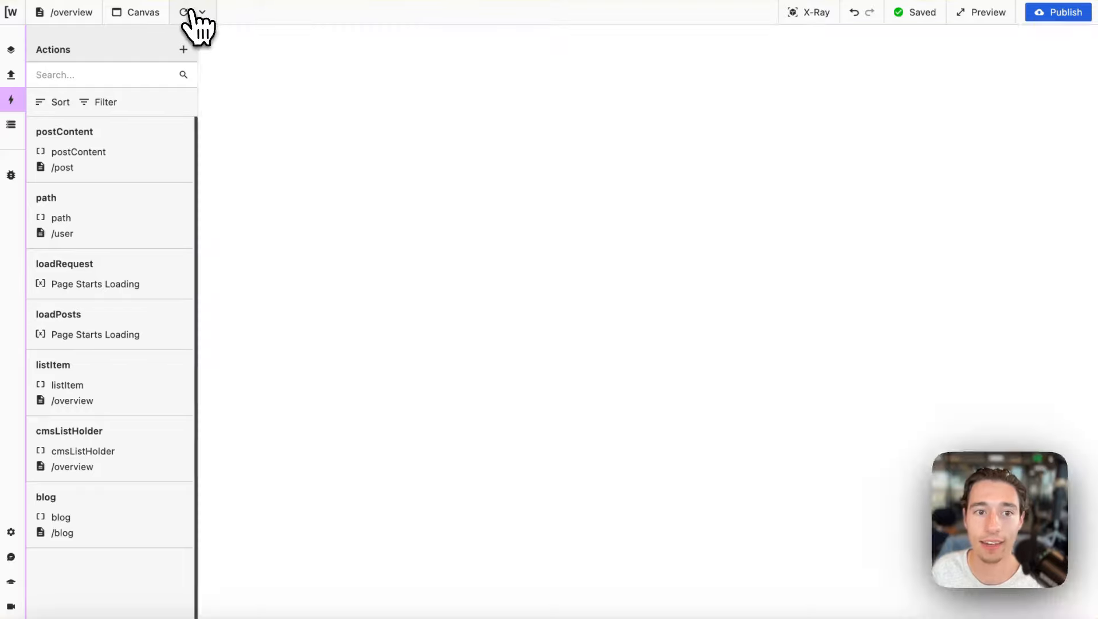
pyautogui.click(189, 11)
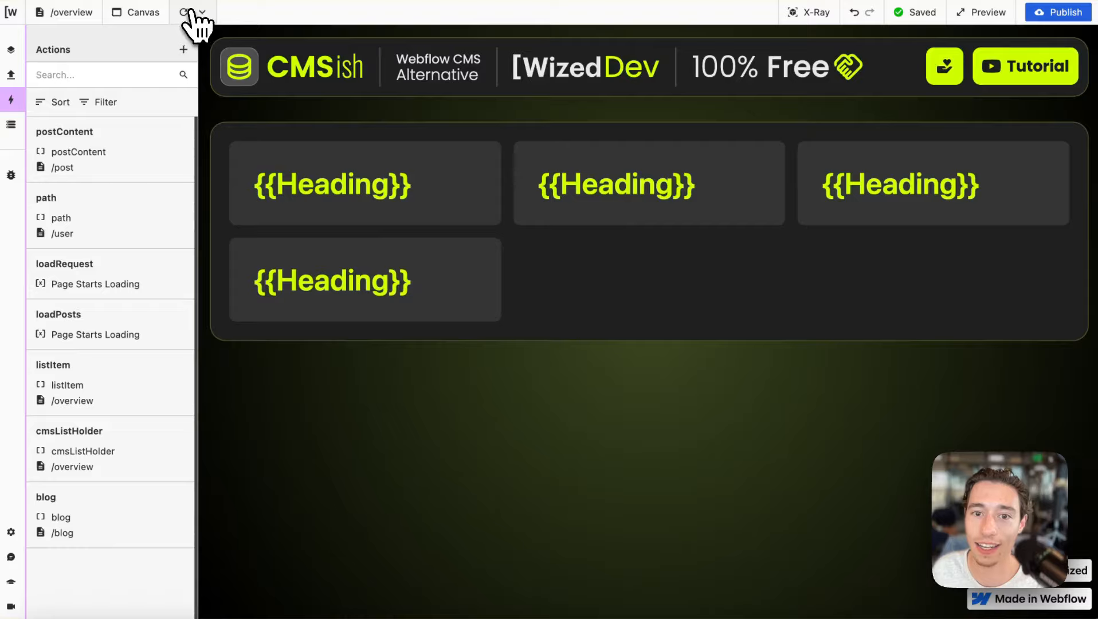
pyautogui.click(191, 13)
pyautogui.click(191, 12)
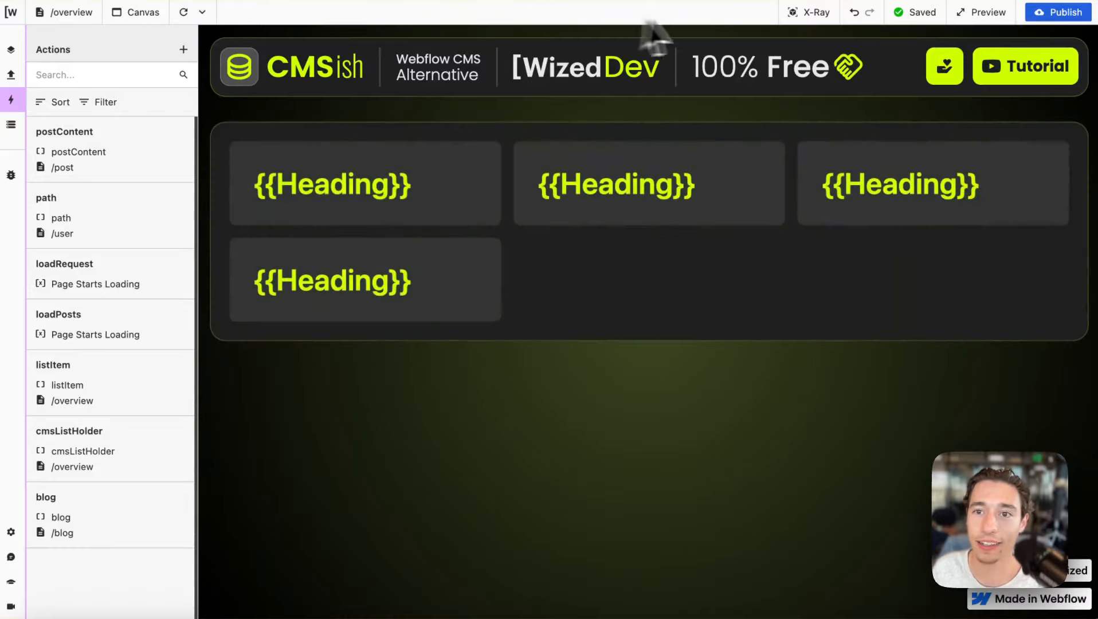
# - Turn X-Ray back on and add an On Event setting for the click event to the listItem action
pyautogui.click(807, 12)
pyautogui.click(248, 141)
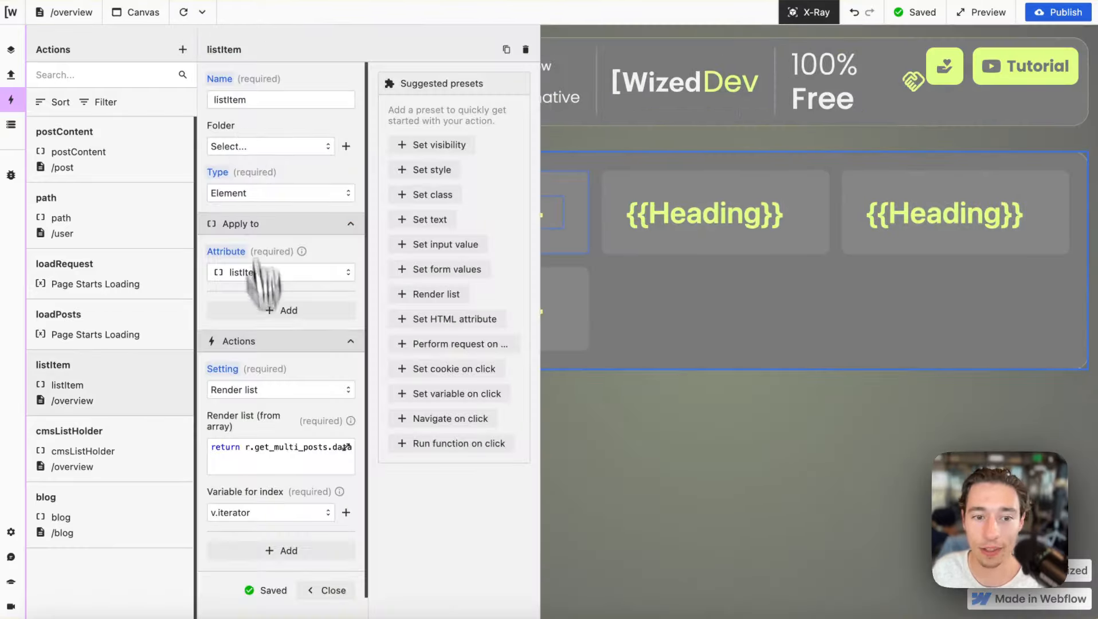
pyautogui.scroll(-2, 289, 344)
pyautogui.click(292, 484)
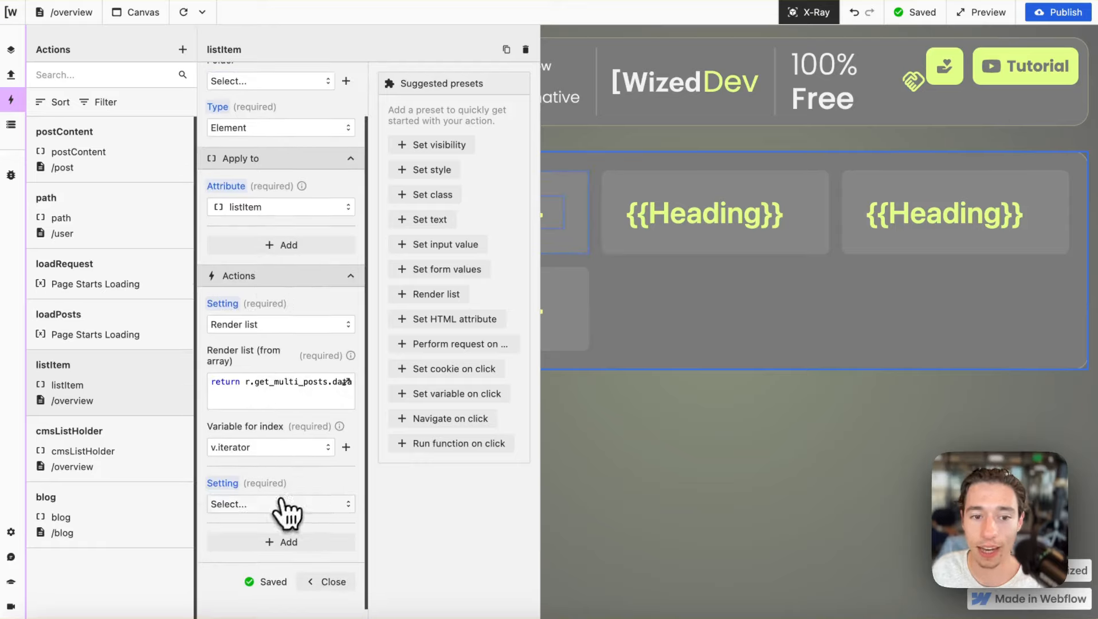
pyautogui.click(280, 503)
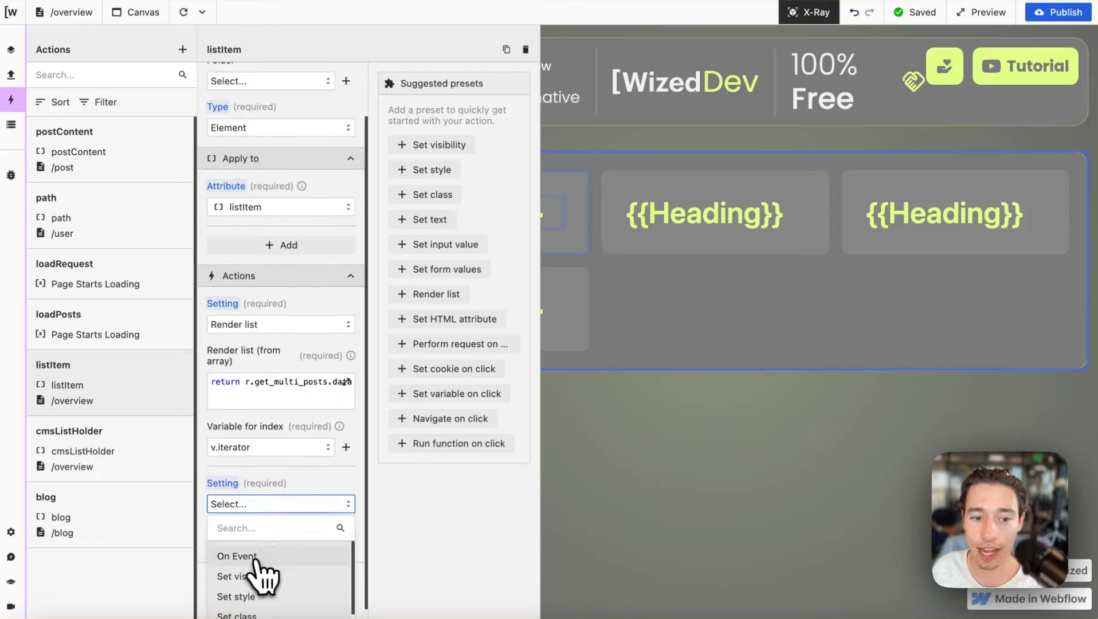
pyautogui.scroll(2, 256, 573)
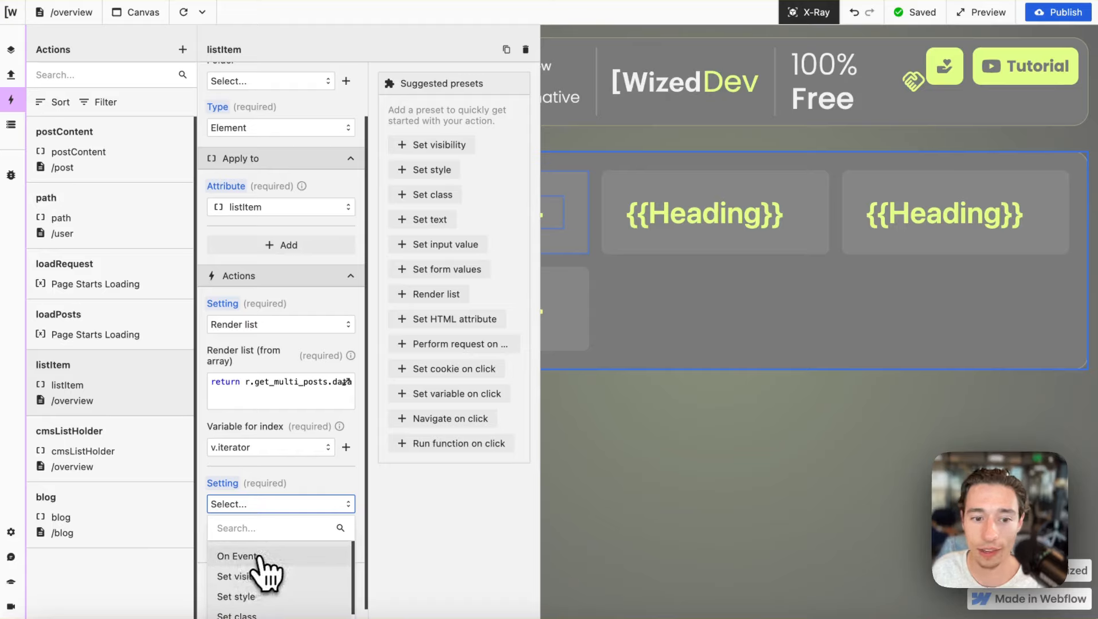
pyautogui.click(261, 557)
pyautogui.click(245, 550)
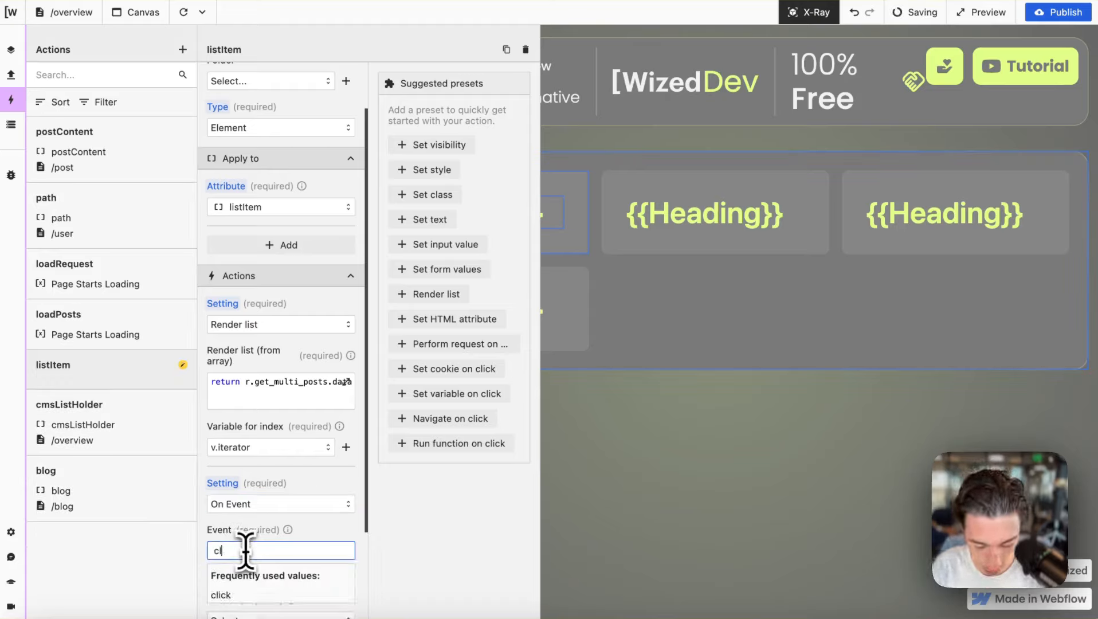
pyautogui.click(228, 593)
pyautogui.scroll(-3, 281, 504)
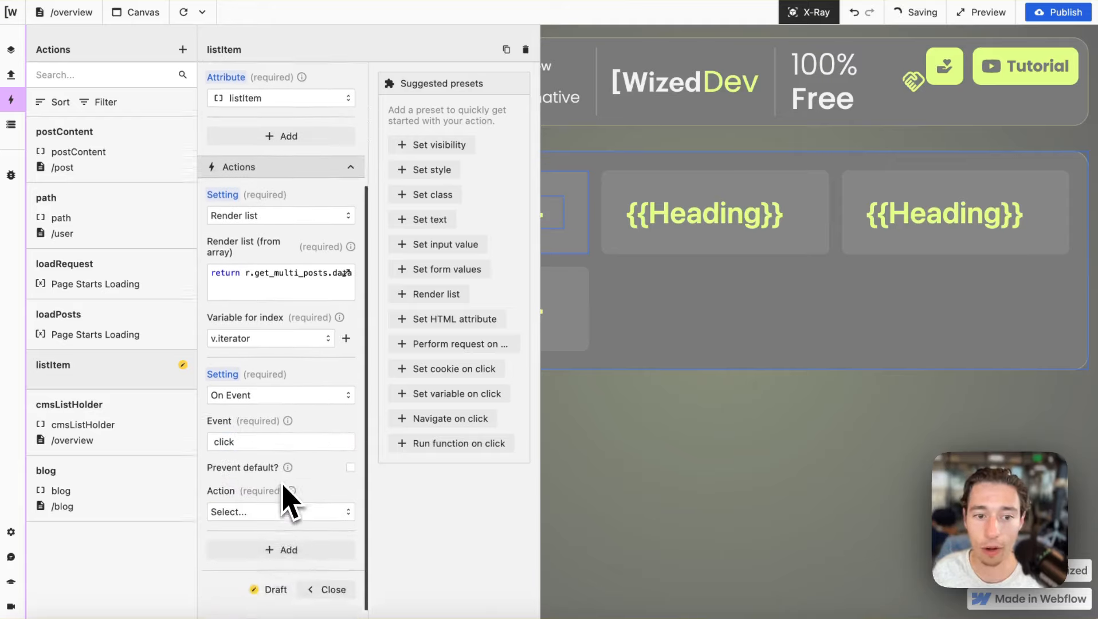
pyautogui.click(301, 448)
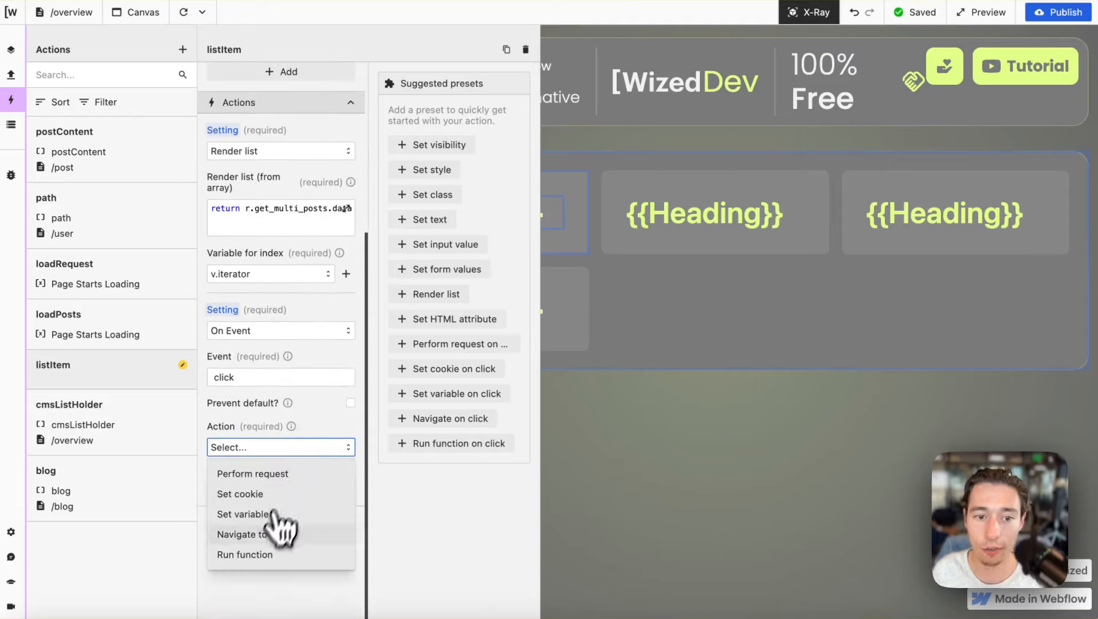
pyautogui.click(252, 535)
pyautogui.click(261, 510)
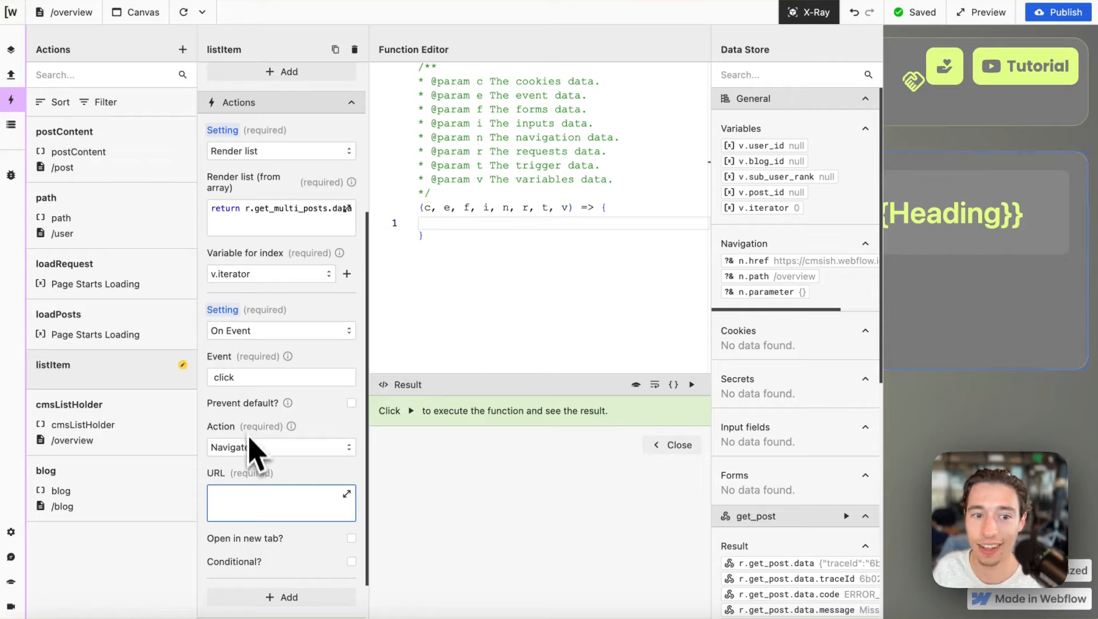
# - Make the listItem click event run a function, starting its code with return n.path = "/post" +
pyautogui.click(243, 446)
pyautogui.click(265, 558)
pyautogui.click(265, 507)
pyautogui.write('return')
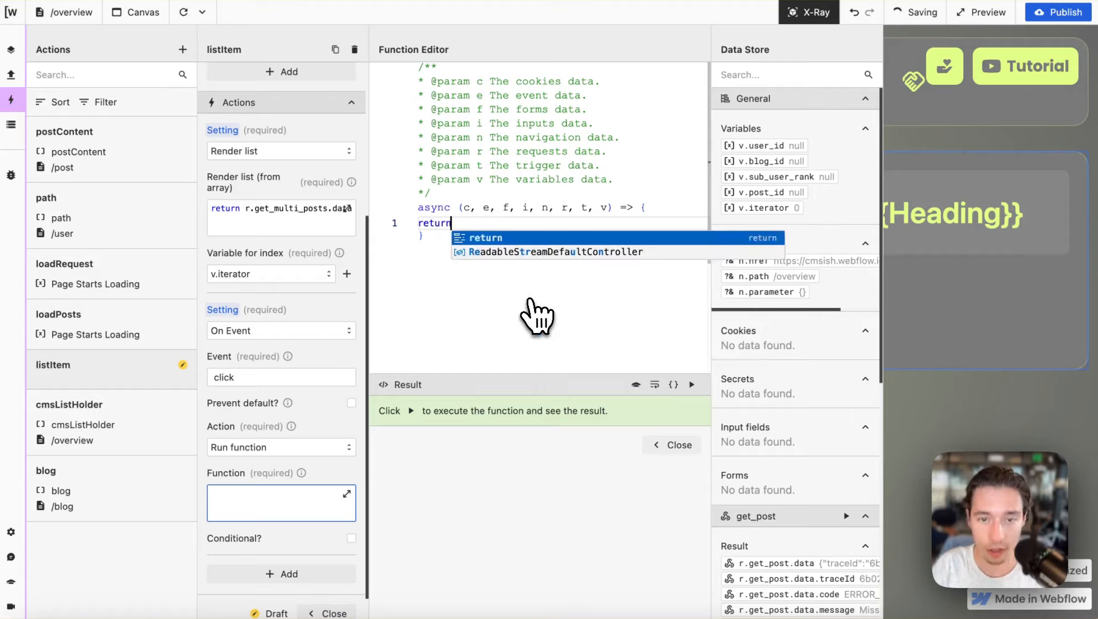
pyautogui.click(763, 280)
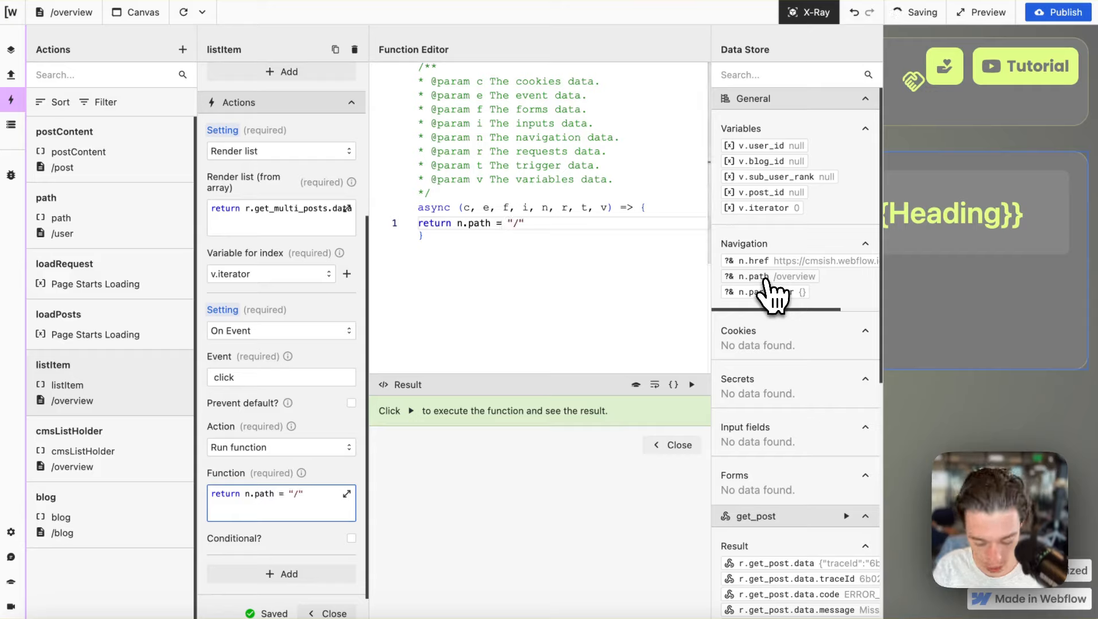
pyautogui.click(631, 227)
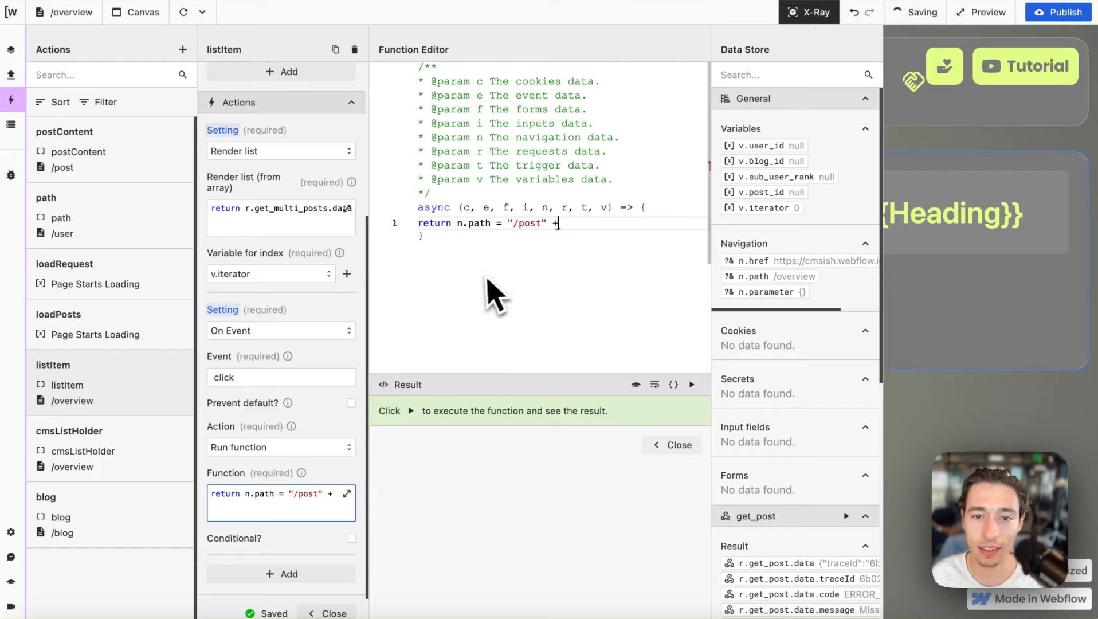
# - Append r.get_multi_posts.data[0].slug from the Data Store to the path expression in the function
pyautogui.scroll(-2, 856, 467)
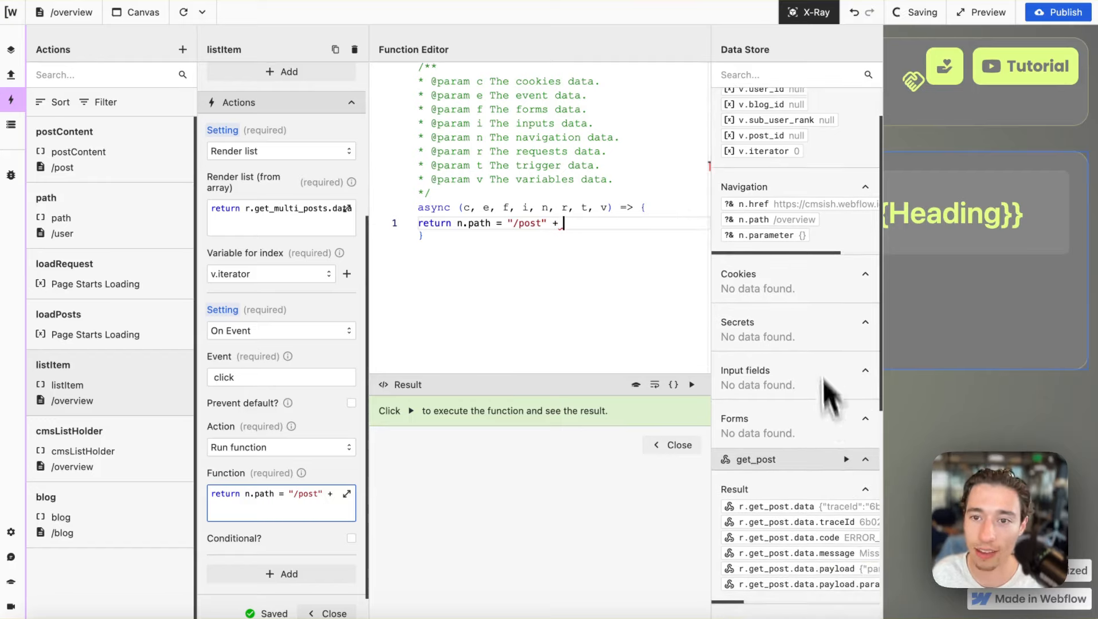
pyautogui.scroll(1, 789, 274)
pyautogui.scroll(-10, 789, 274)
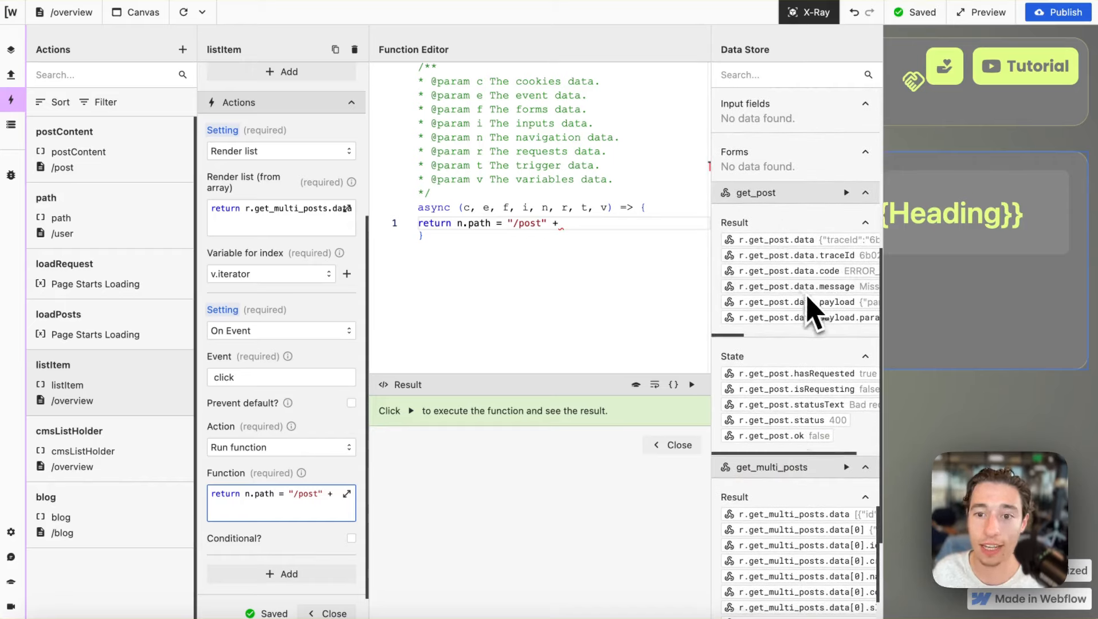
pyautogui.hscroll(2, 825, 294)
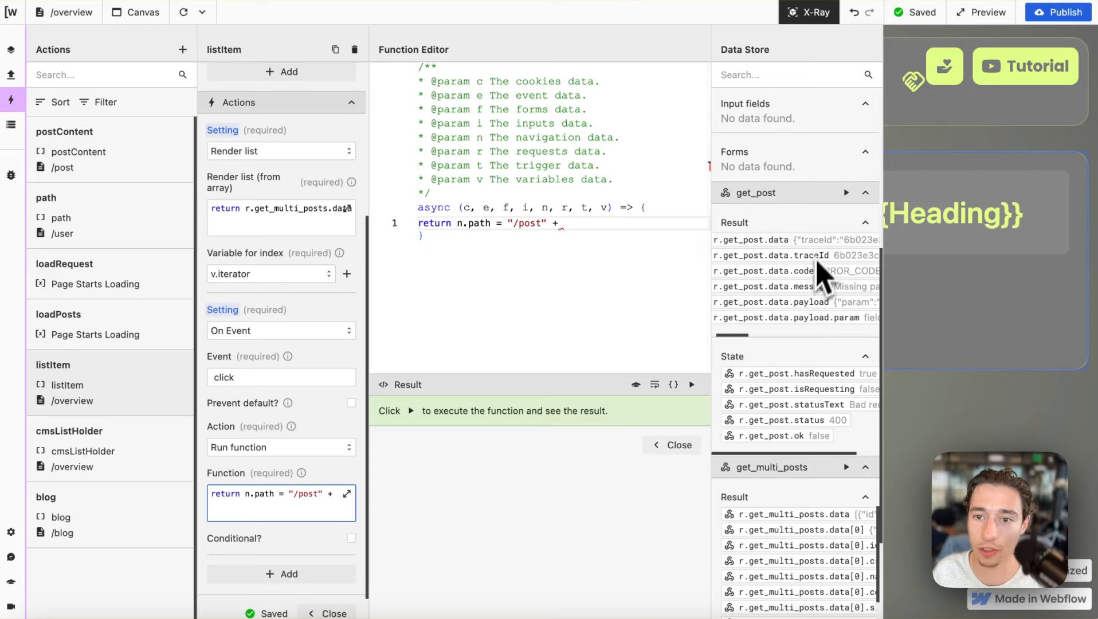
pyautogui.scroll(-8, 825, 270)
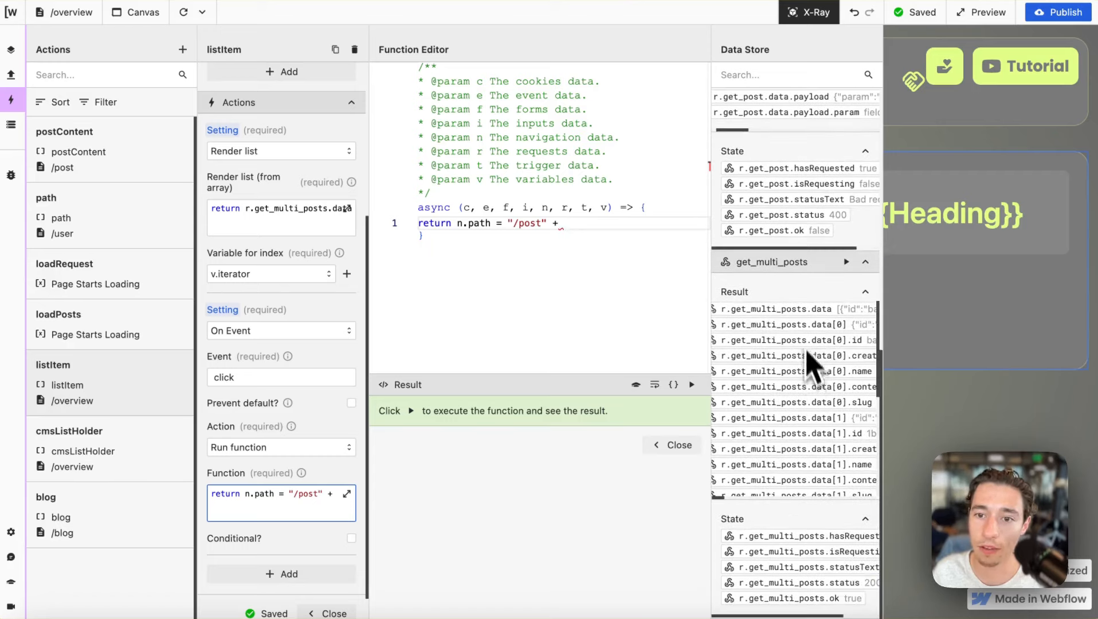
pyautogui.hscroll(5, 802, 298)
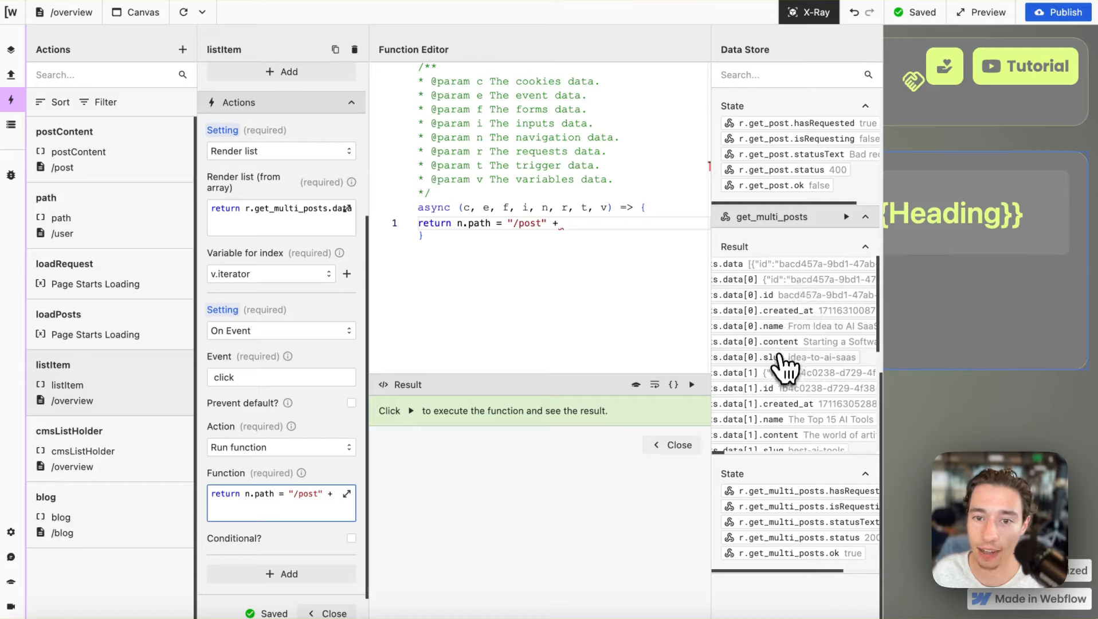
pyautogui.click(779, 357)
# - Replace the fixed index 0 in the slug expression with the variable v.iterator
pyautogui.click(651, 223)
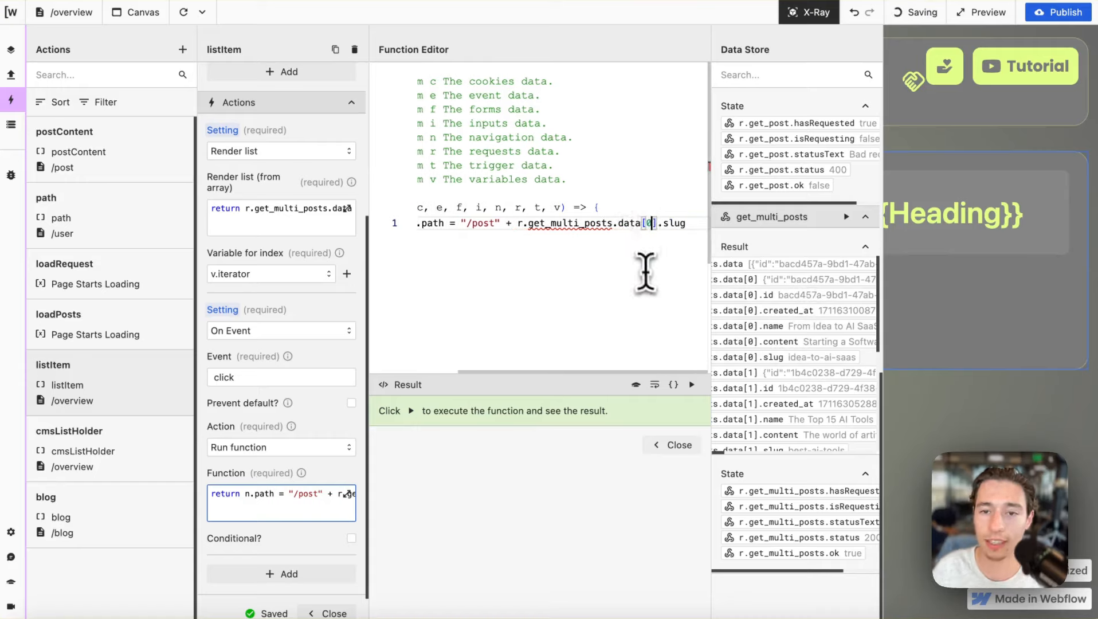
pyautogui.press('BackSpace')
pyautogui.scroll(10, 842, 175)
pyautogui.click(787, 207)
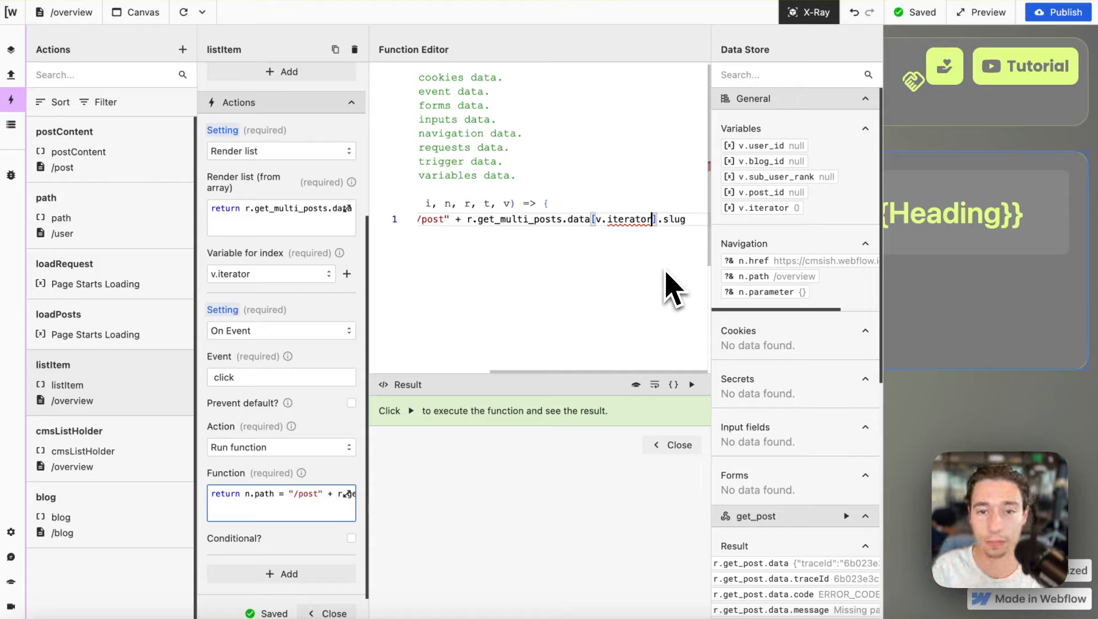
# - Execute the function to test the path it returns, and close the function editor and the listItem action
pyautogui.click(692, 385)
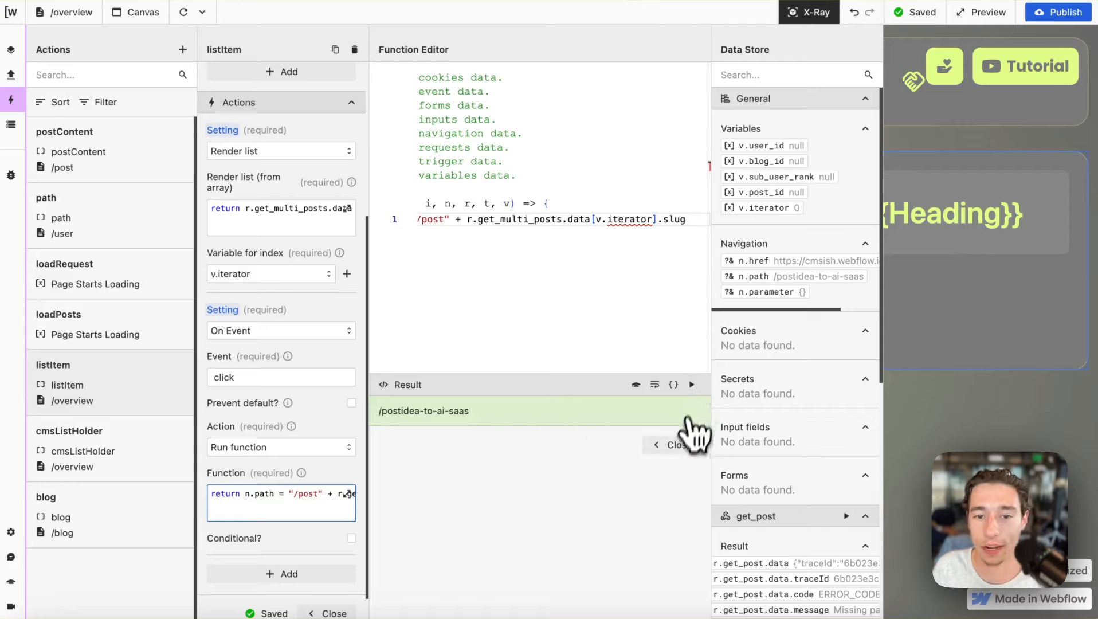
pyautogui.click(679, 446)
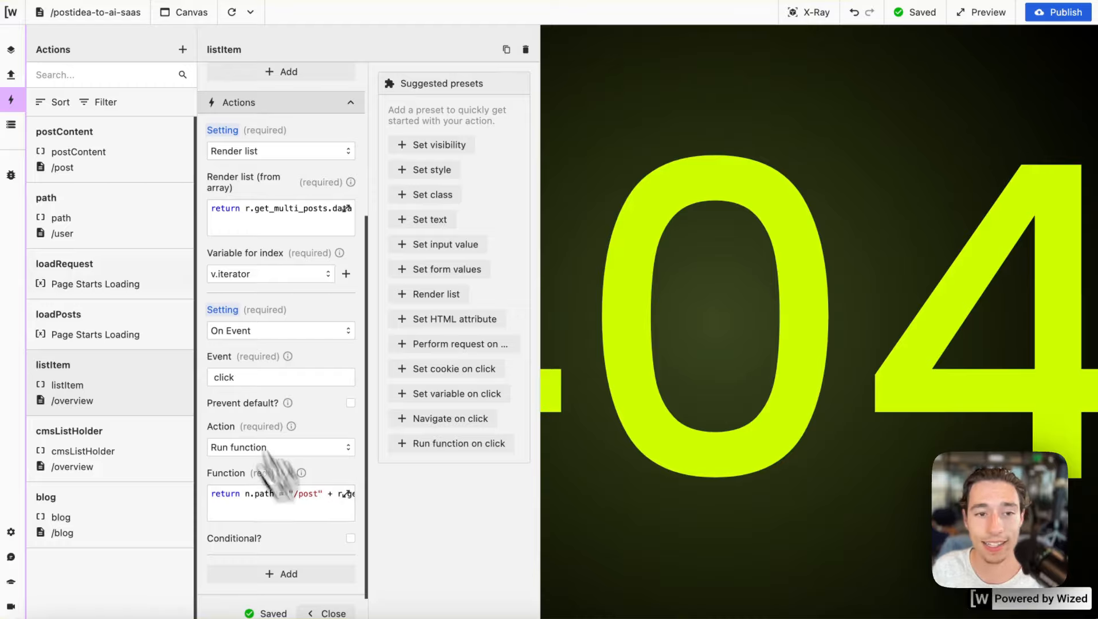
pyautogui.scroll(-3, 303, 487)
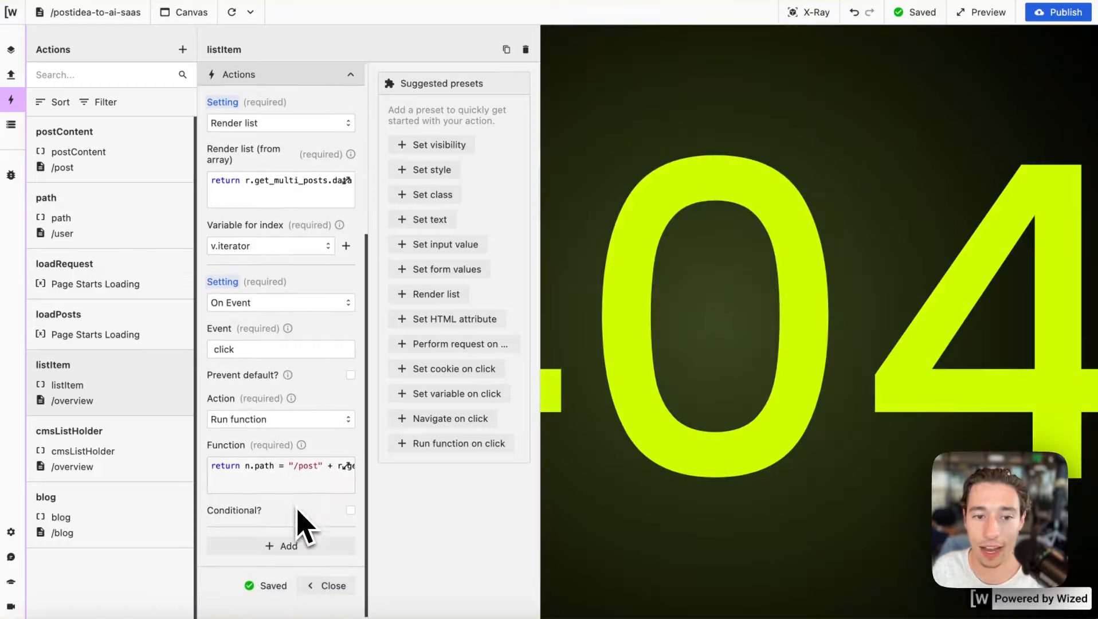
pyautogui.click(330, 536)
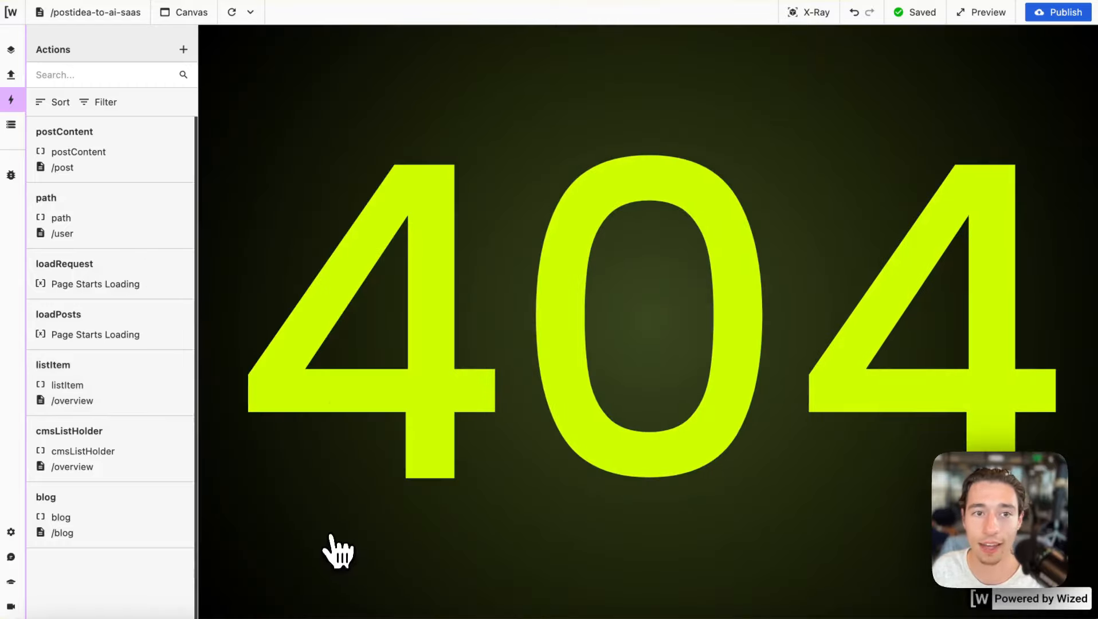
# - Show the overview page in the configurator canvas and reload the Wized configurator
pyautogui.click(232, 18)
pyautogui.click(173, 11)
pyautogui.click(131, 19)
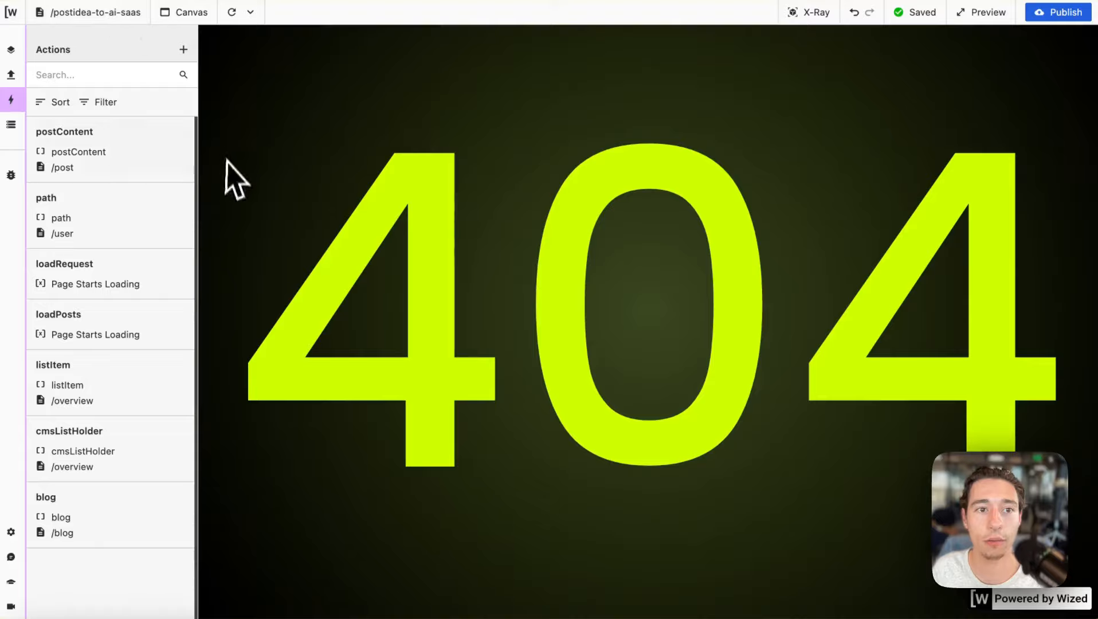
pyautogui.click(103, 13)
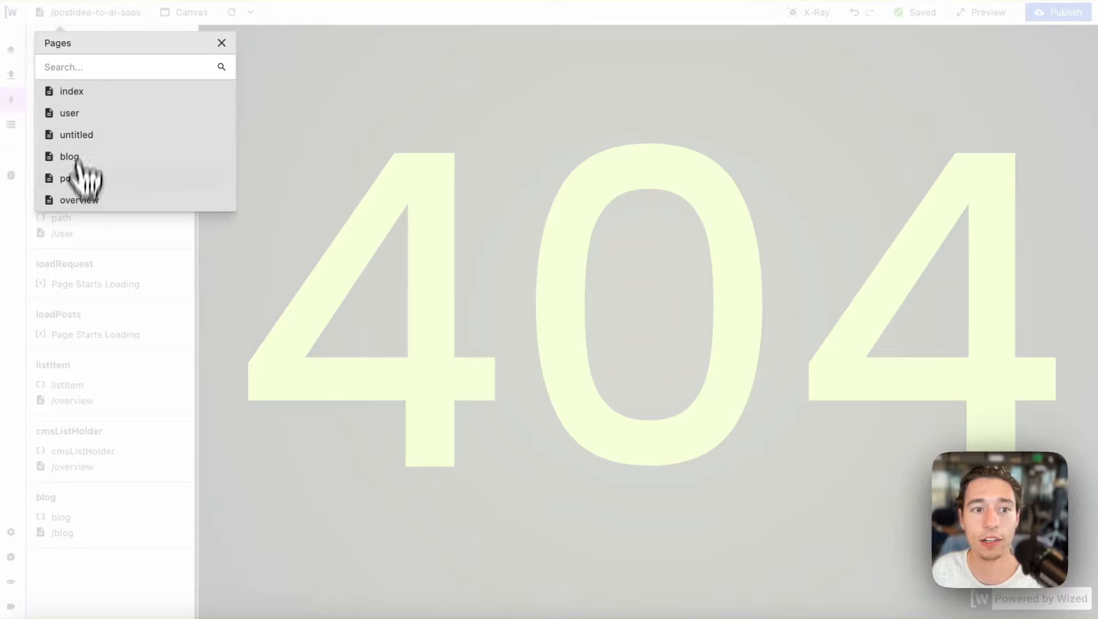
pyautogui.click(76, 200)
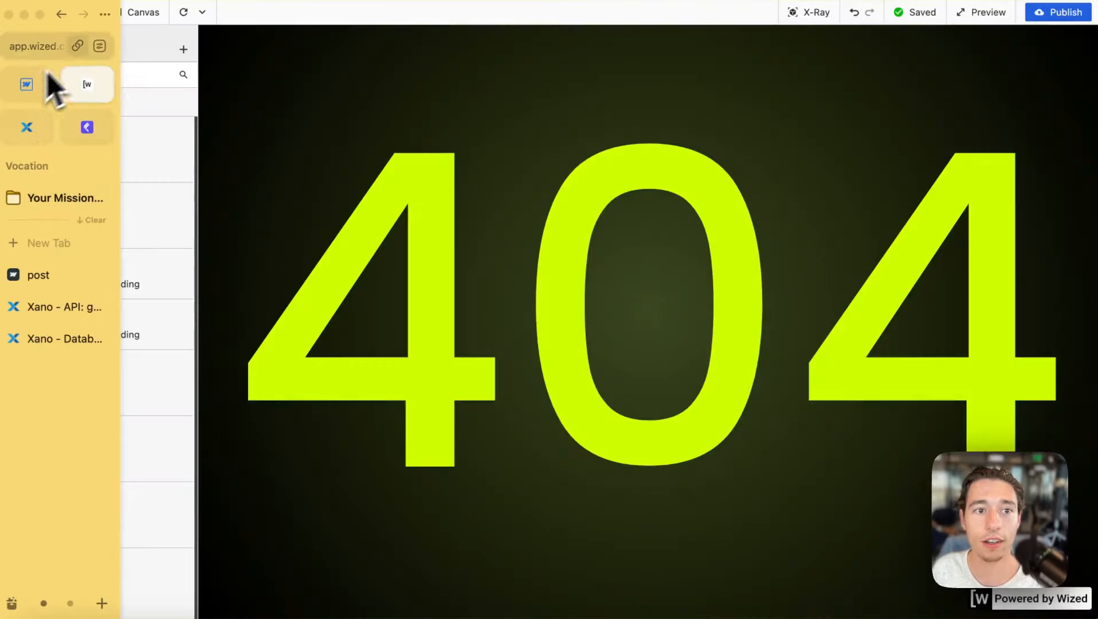
pyautogui.click(29, 46)
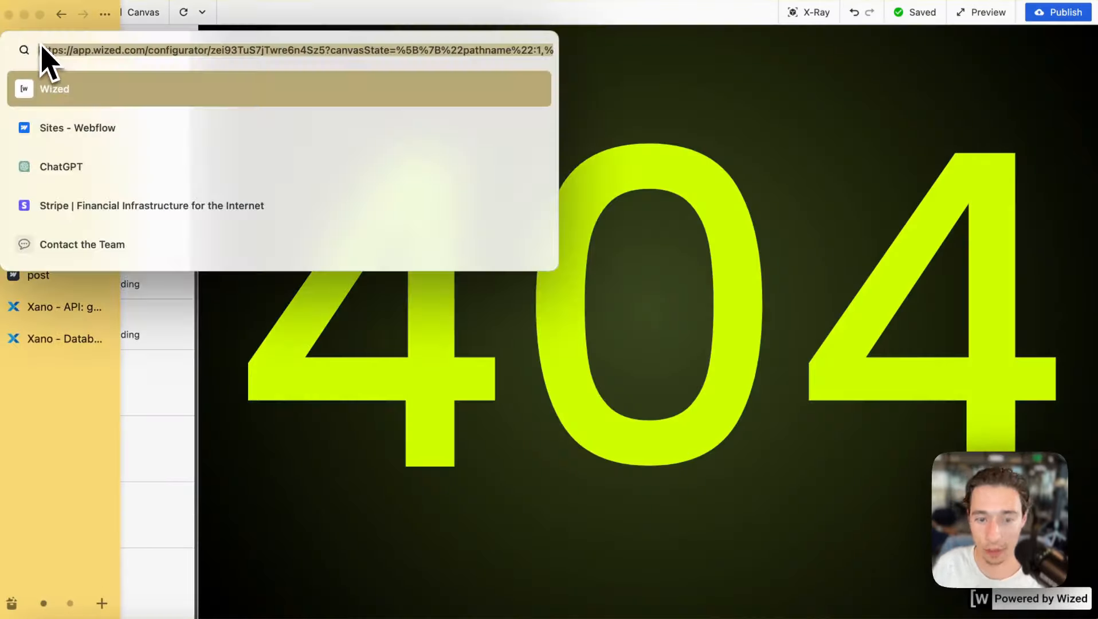
pyautogui.press('Return')
pyautogui.moveTo(25, 277)
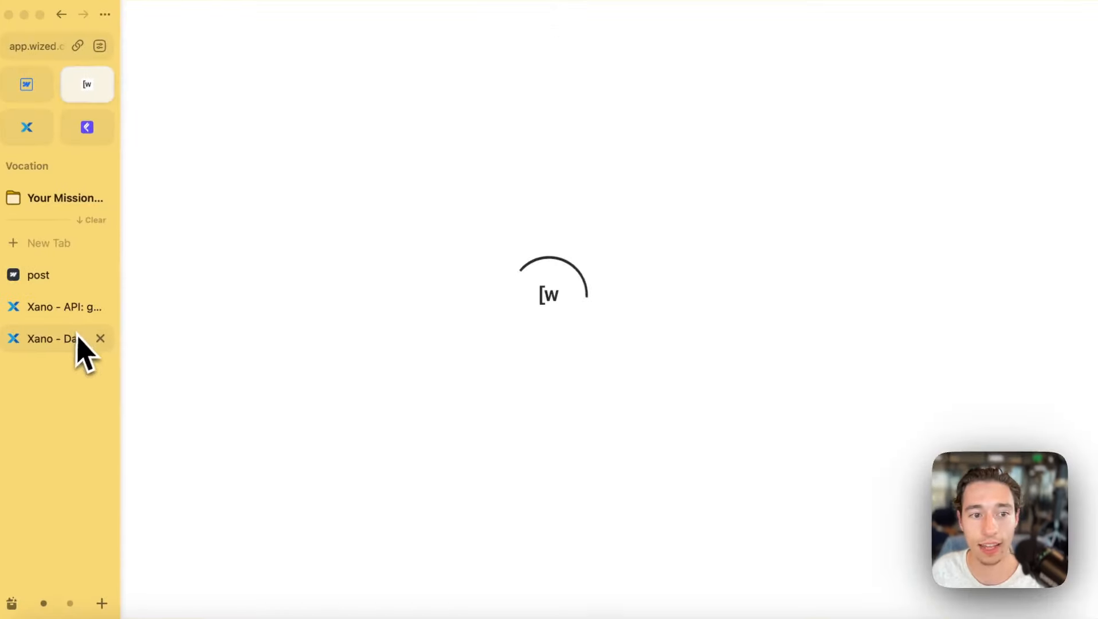
# - Switch to the live site's post tab and load cmsish.hey-642.workers.dev/overview in place of the open post
pyautogui.click(68, 339)
pyautogui.click(34, 275)
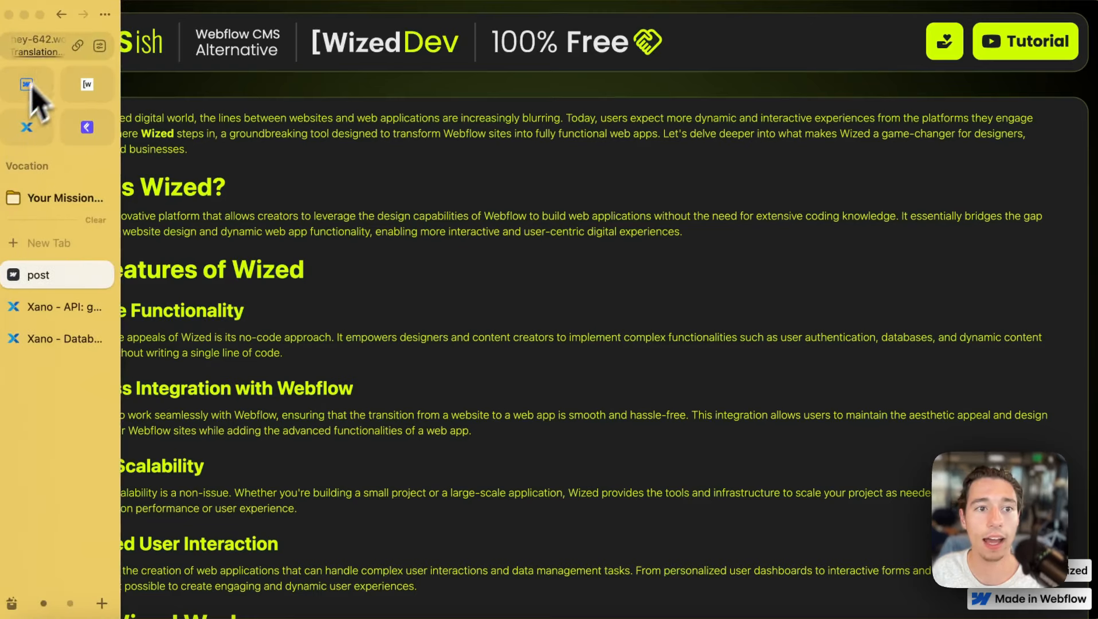
pyautogui.click(48, 46)
pyautogui.press('End')
pyautogui.press('BackSpace')
pyautogui.press('BackSpace')
pyautogui.press('BackSpace')
pyautogui.press('BackSpace')
pyautogui.press('BackSpace')
pyautogui.press('BackSpace')
pyautogui.press('BackSpace')
pyautogui.press('BackSpace')
pyautogui.press('BackSpace')
pyautogui.press('BackSpace')
pyautogui.press('BackSpace')
pyautogui.press('BackSpace')
pyautogui.press('BackSpace')
pyautogui.press('BackSpace')
pyautogui.press('BackSpace')
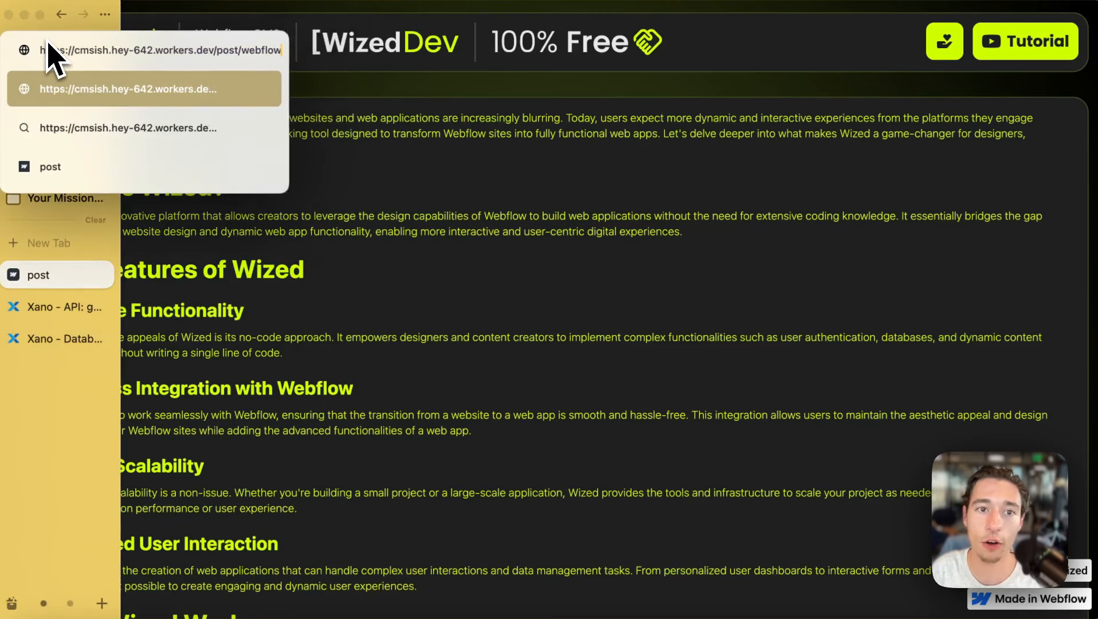
pyautogui.press('BackSpace')
pyautogui.press('BackSpace')
pyautogui.press('BackSpace')
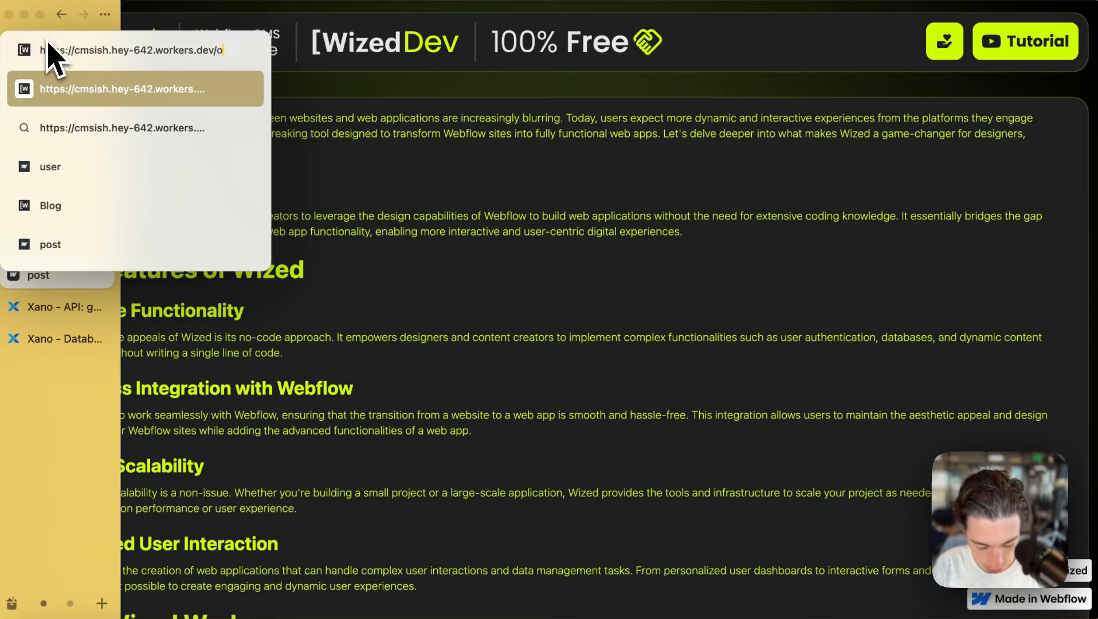
pyautogui.write('ove')
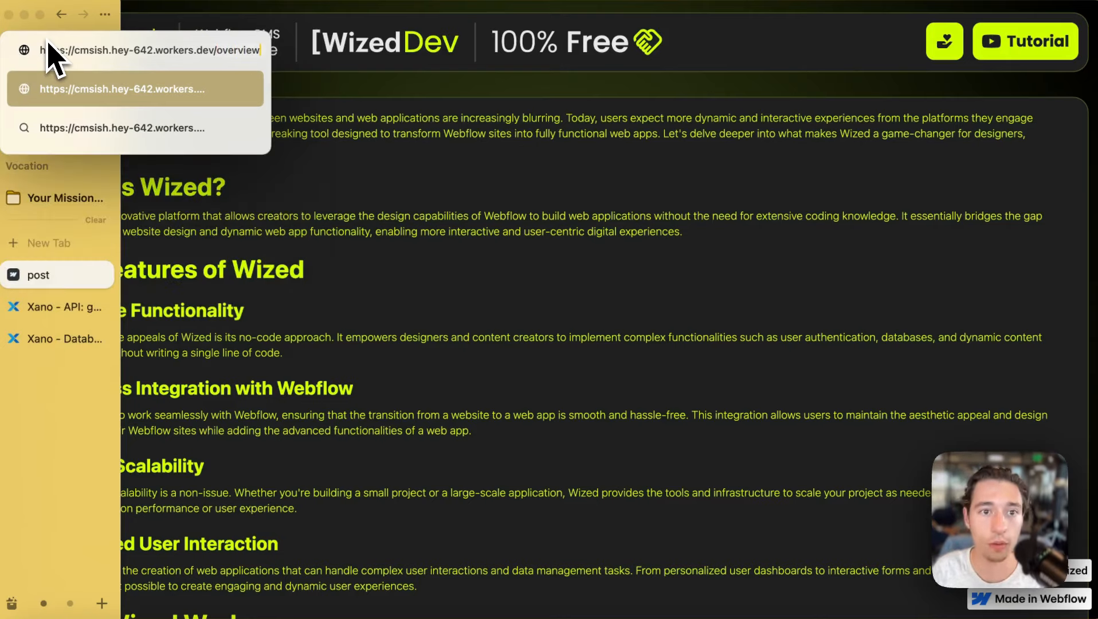
pyautogui.write('rview')
pyautogui.press('Return')
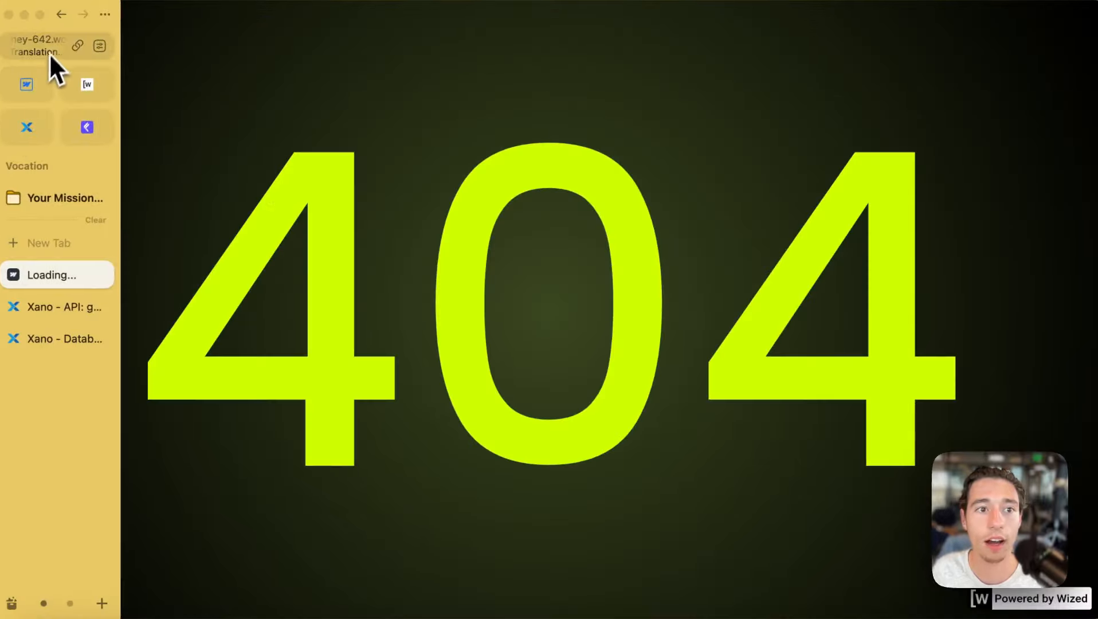
# - Inspect the path in the address of the live site's 404 page
pyautogui.click(49, 53)
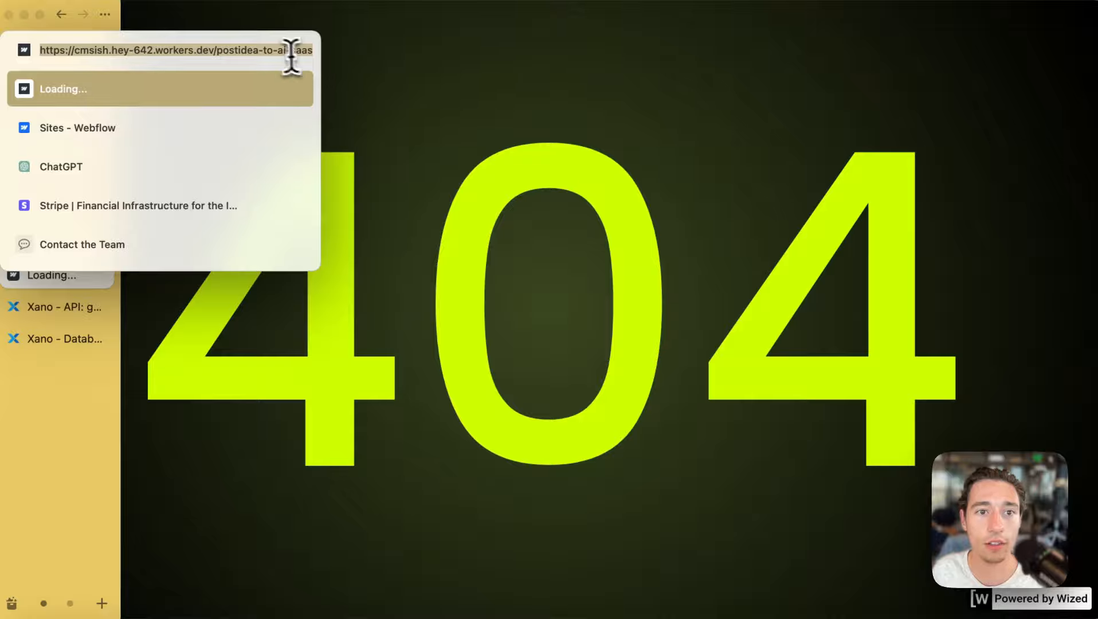
pyautogui.click(269, 50)
pyautogui.moveTo(216, 51); pyautogui.dragTo(375, 50)
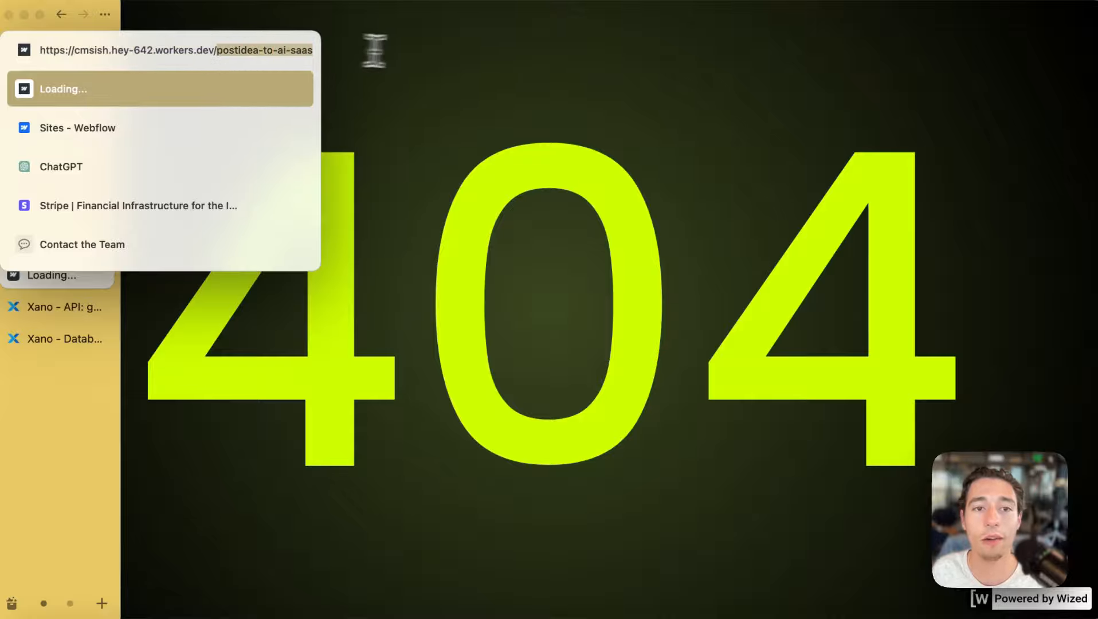
pyautogui.click(434, 93)
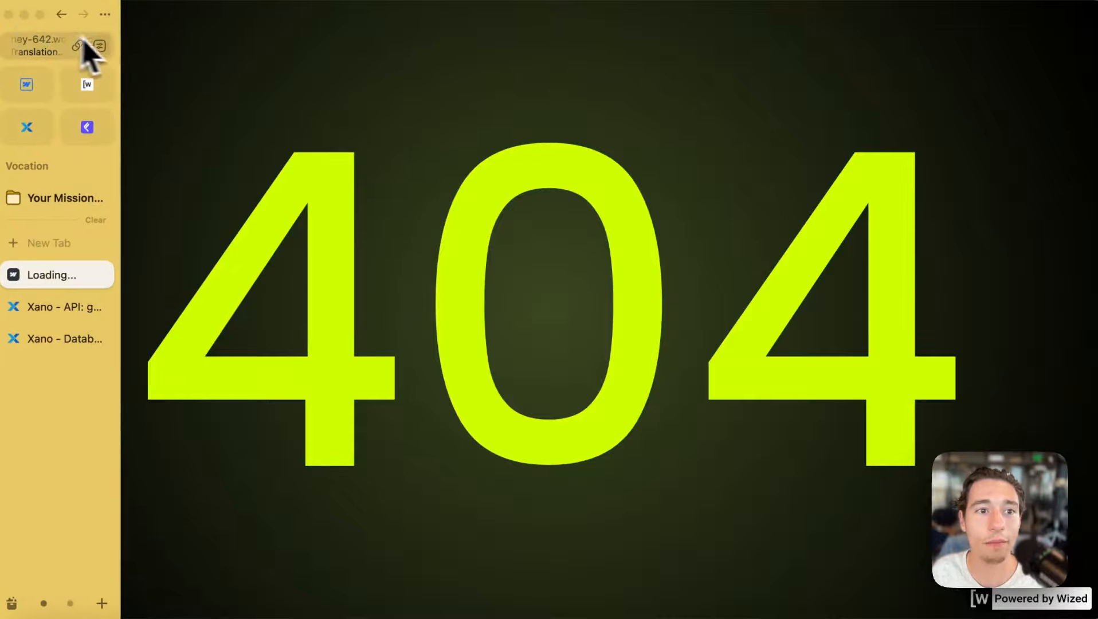
# - Switch back to Wized, change the path prefix in the listItem click function to "/post/", and review the full expression
pyautogui.click(25, 306)
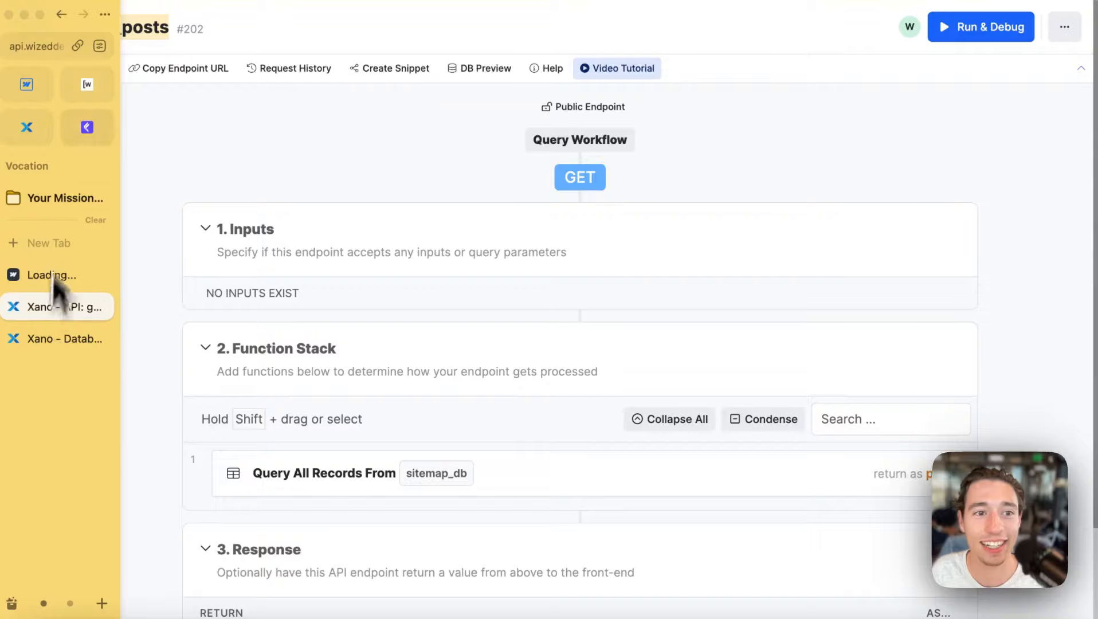
pyautogui.click(85, 96)
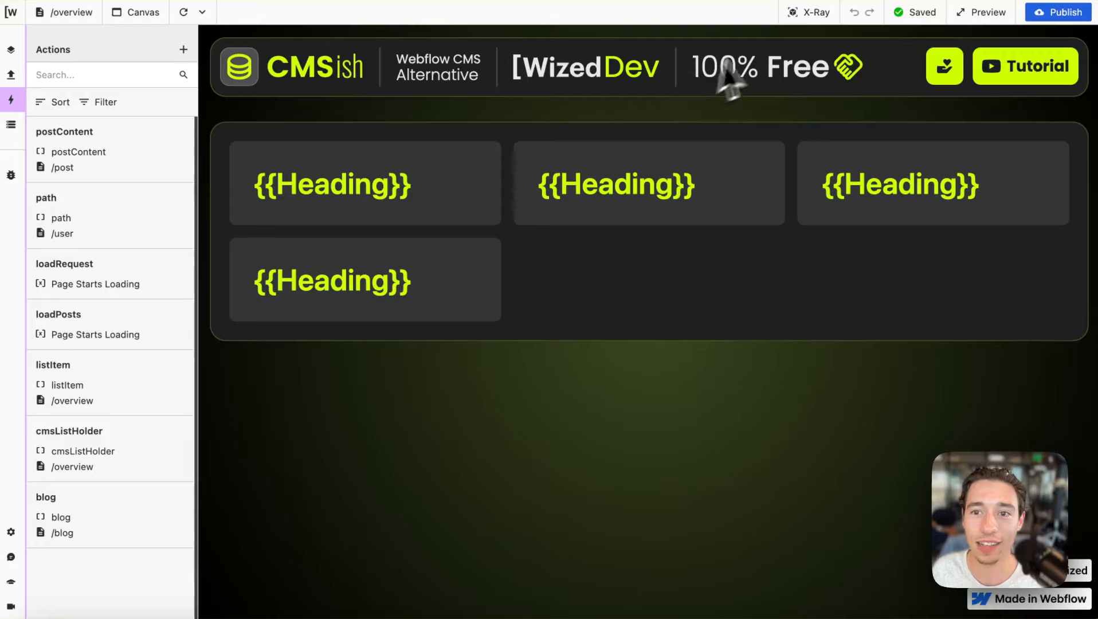
pyautogui.click(805, 12)
pyautogui.click(247, 143)
pyautogui.scroll(-6, 281, 344)
pyautogui.click(298, 414)
pyautogui.click(540, 227)
pyautogui.write('/')
pyautogui.click(667, 445)
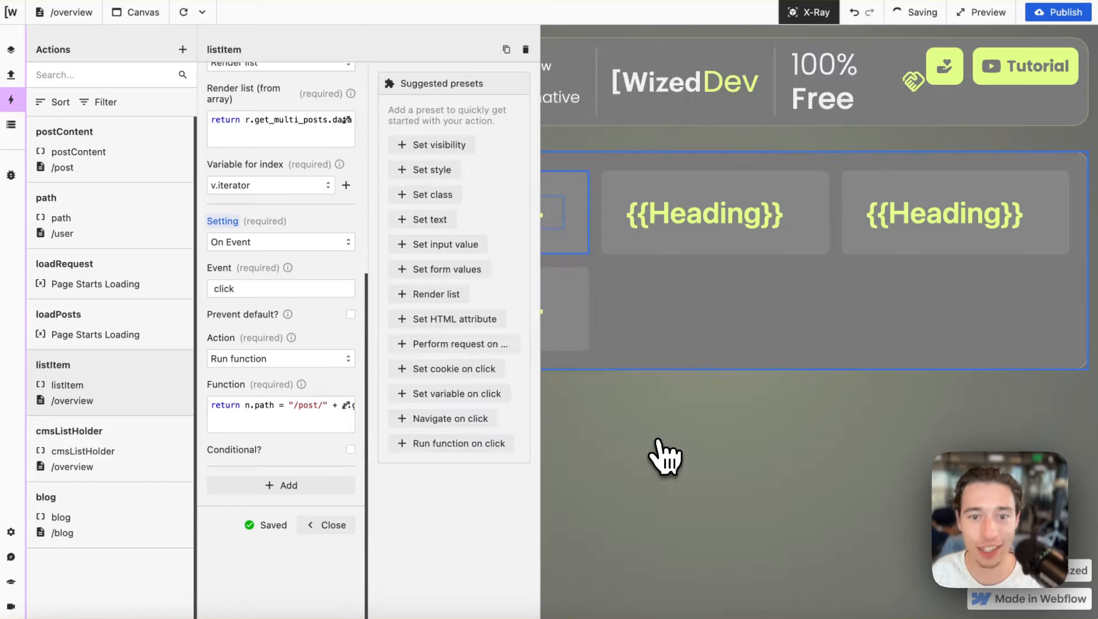
pyautogui.click(289, 419)
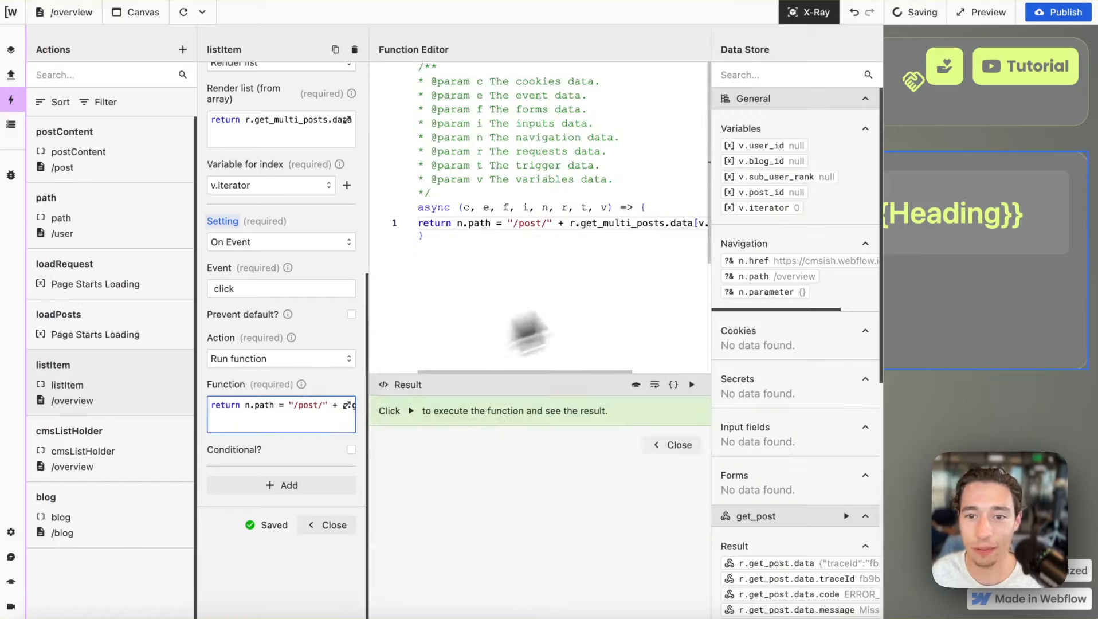
pyautogui.click(637, 266)
# - Return to the live site's 404 tab and replace the path in its address with /overview
pyautogui.moveTo(3, 343)
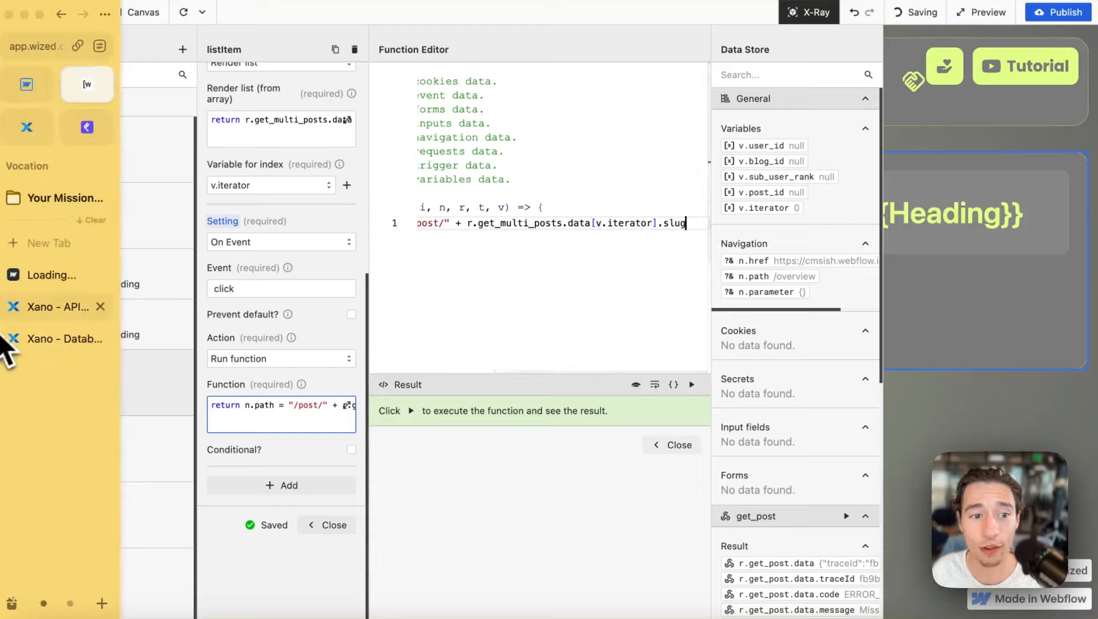
pyautogui.click(42, 278)
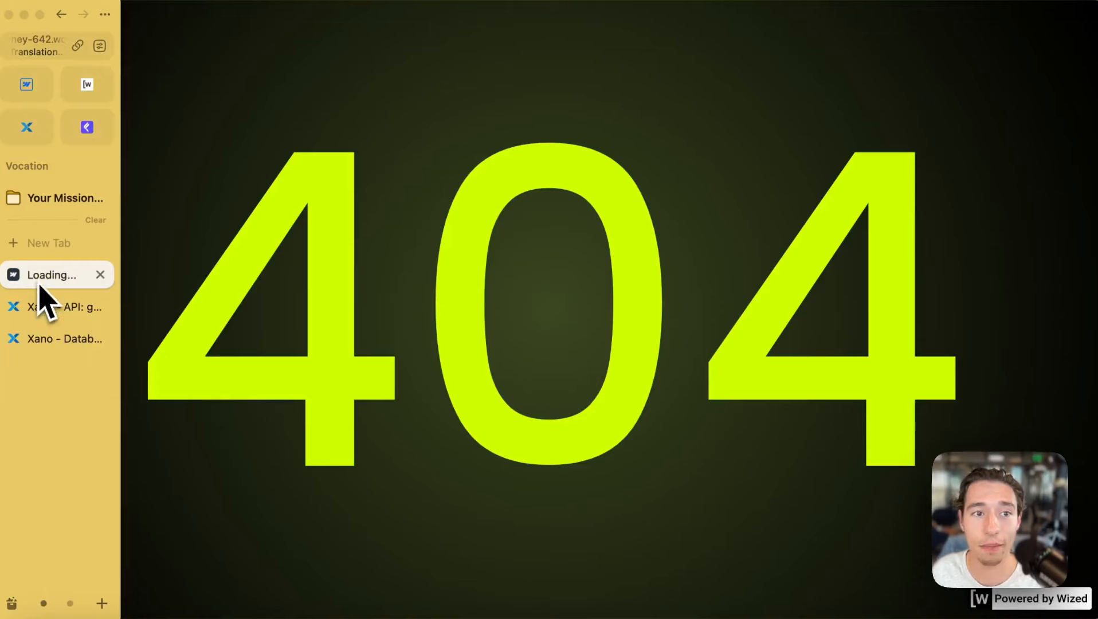
pyautogui.click(43, 46)
pyautogui.click(223, 50)
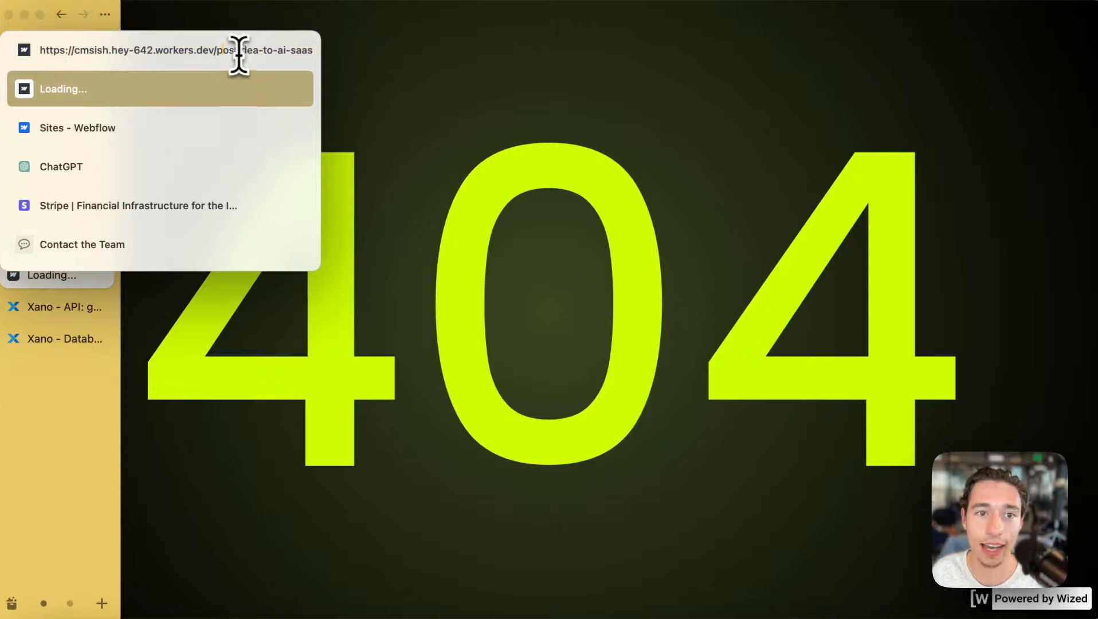
pyautogui.moveTo(235, 50); pyautogui.dragTo(288, 51)
pyautogui.press('BackSpace')
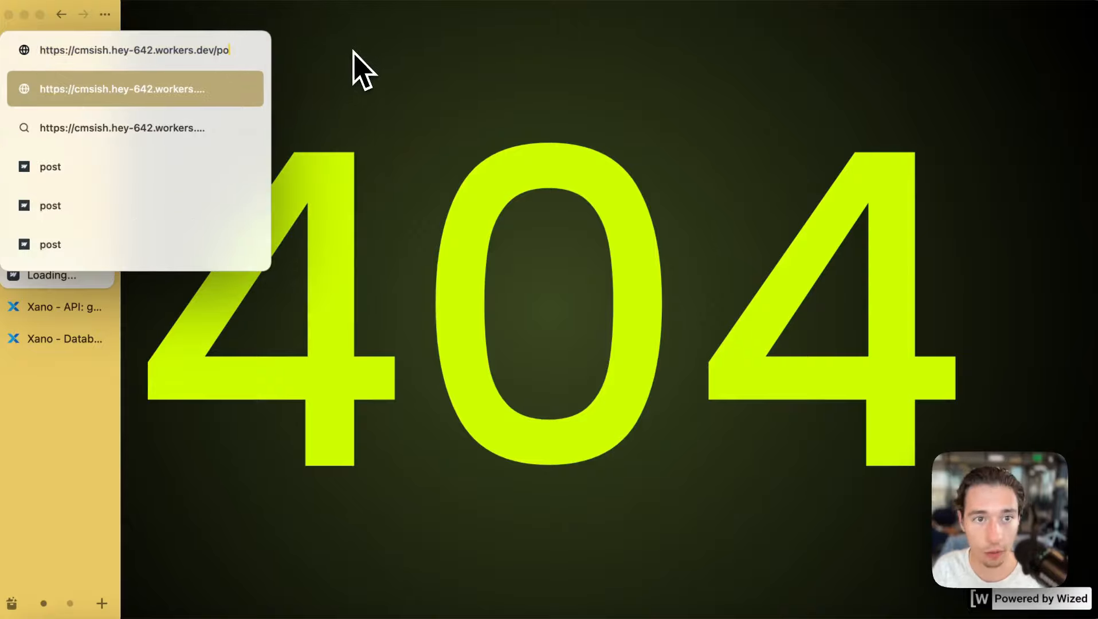
pyautogui.write('over')
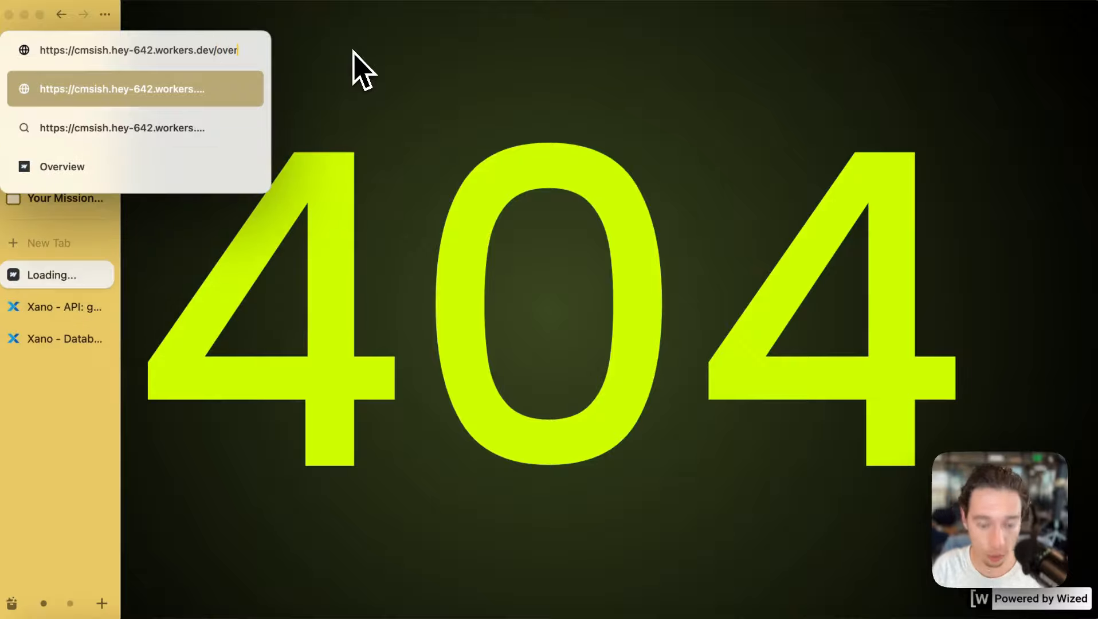
pyautogui.write('view')
pyautogui.press('Return')
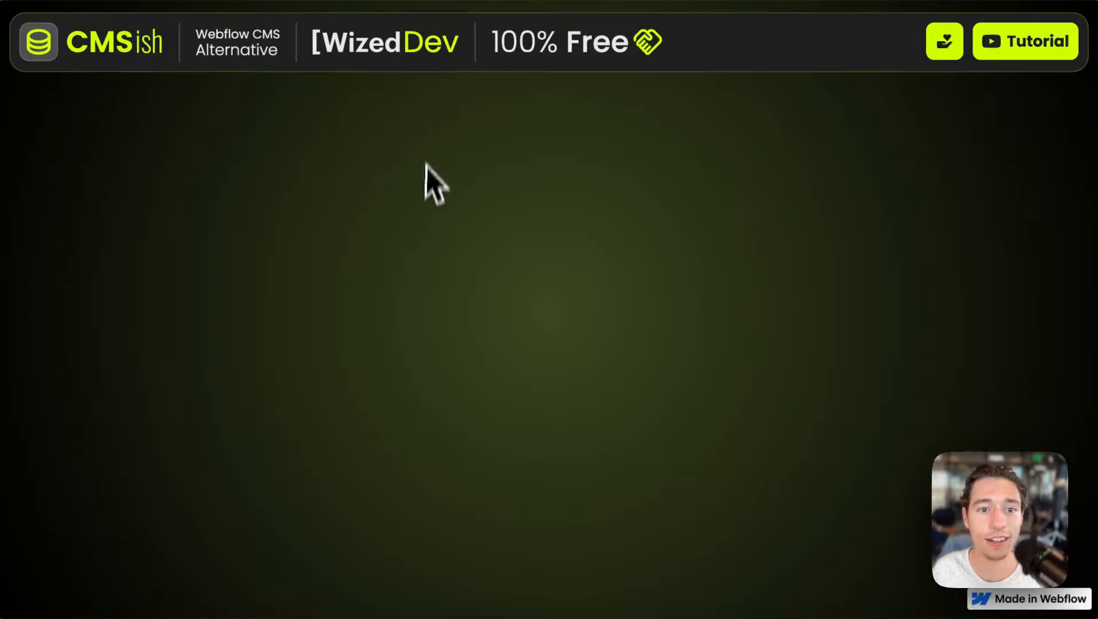
# - Test item navigation by opening several posts from the live overview list, going back to the list between them
pyautogui.click(335, 178)
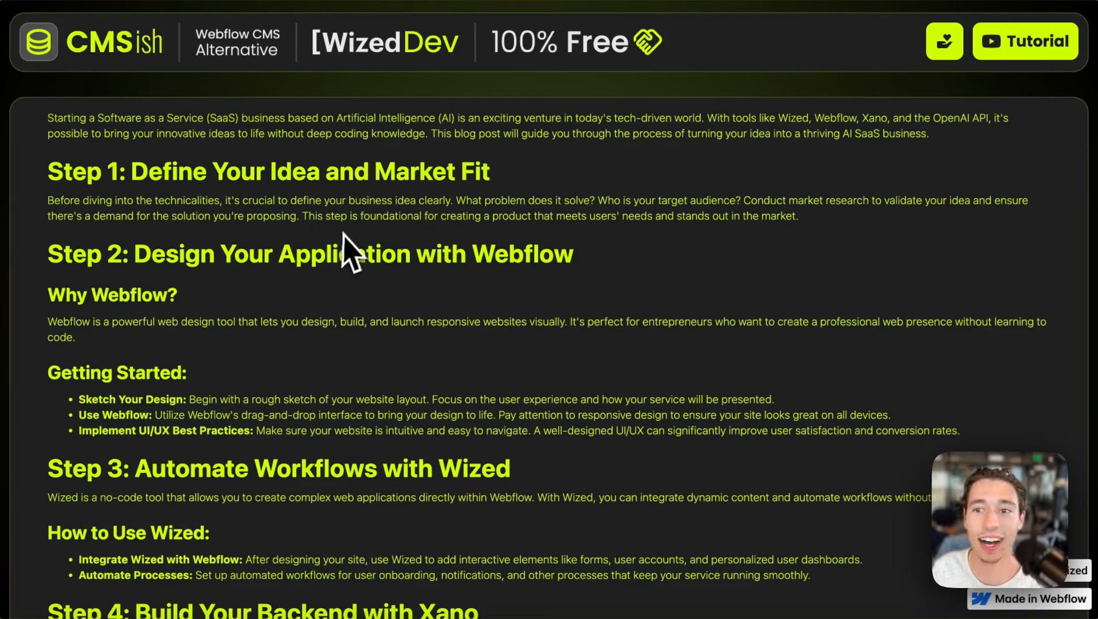
pyautogui.moveTo(26, 94)
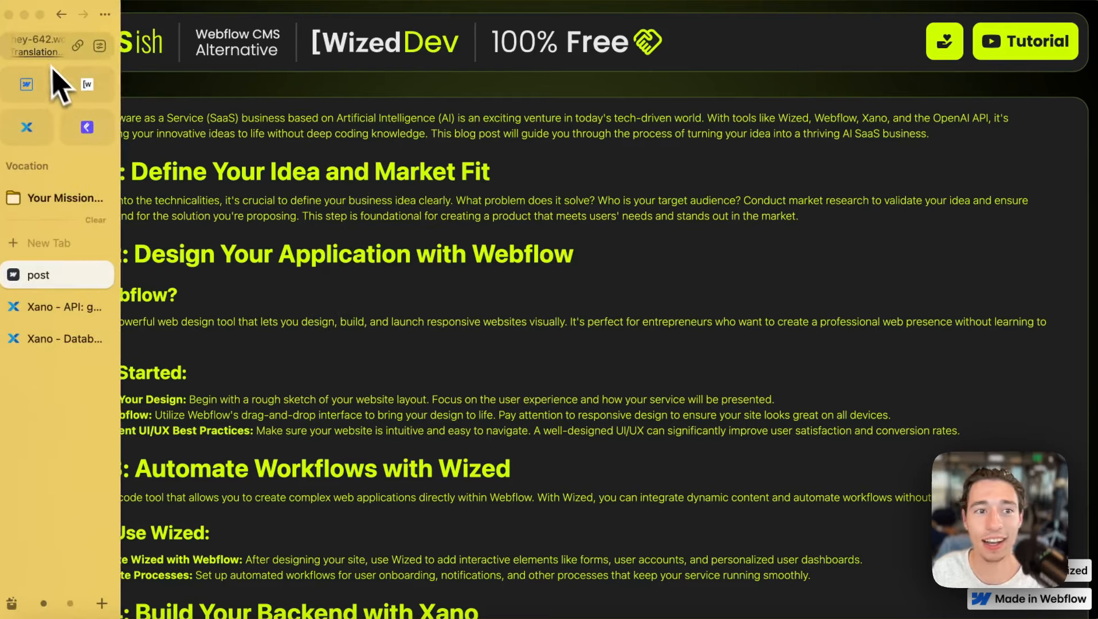
pyautogui.click(61, 14)
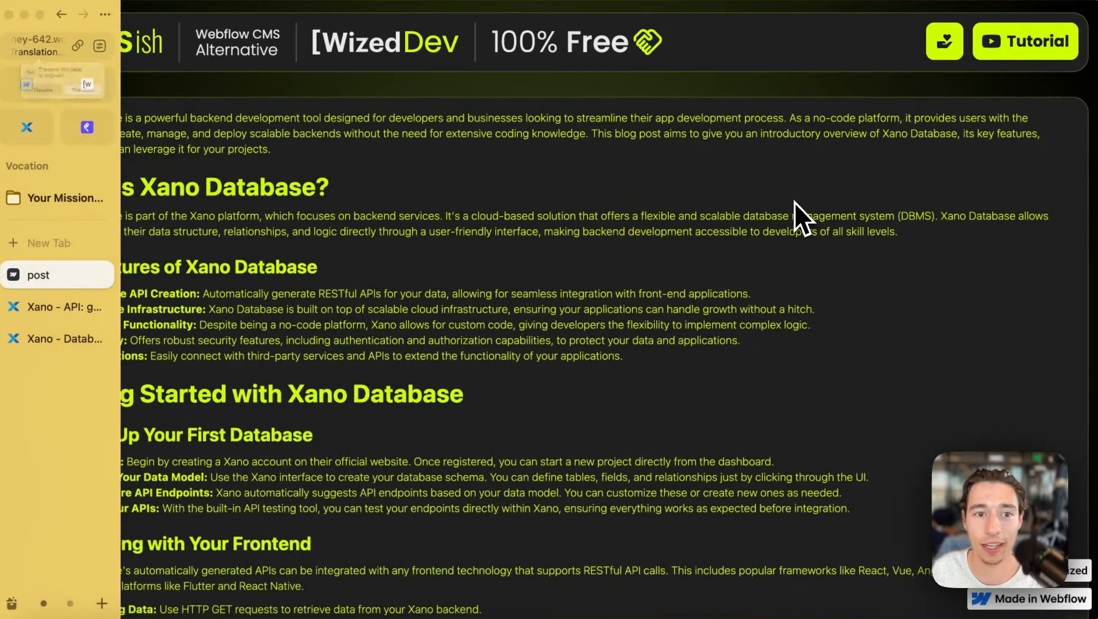
pyautogui.click(62, 15)
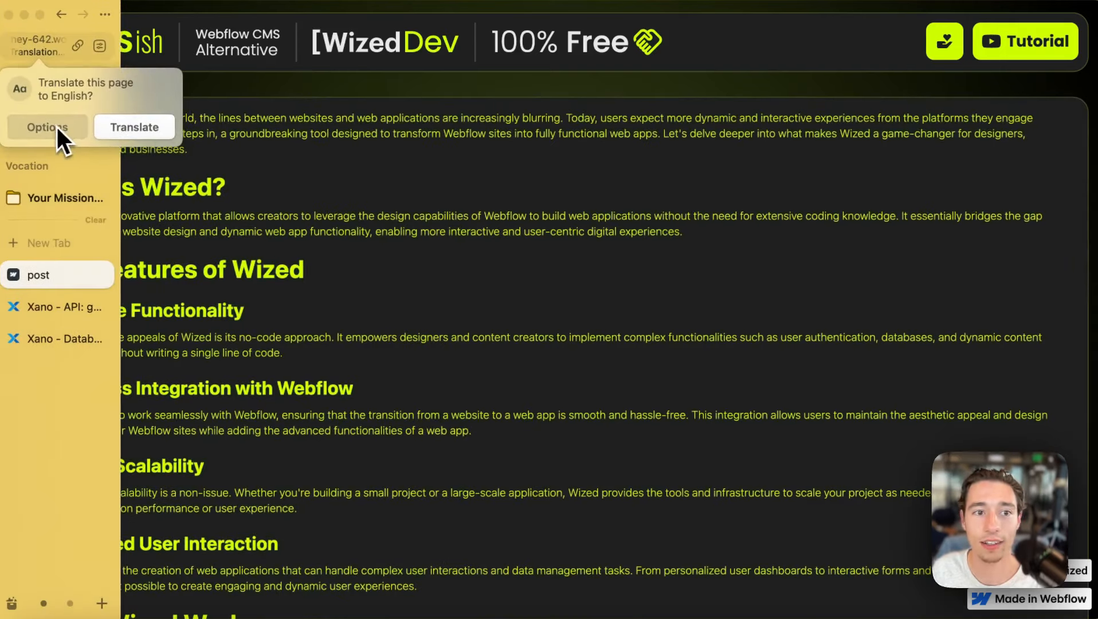
# - Set the browser to never translate this site and go back to the overview list
pyautogui.click(57, 127)
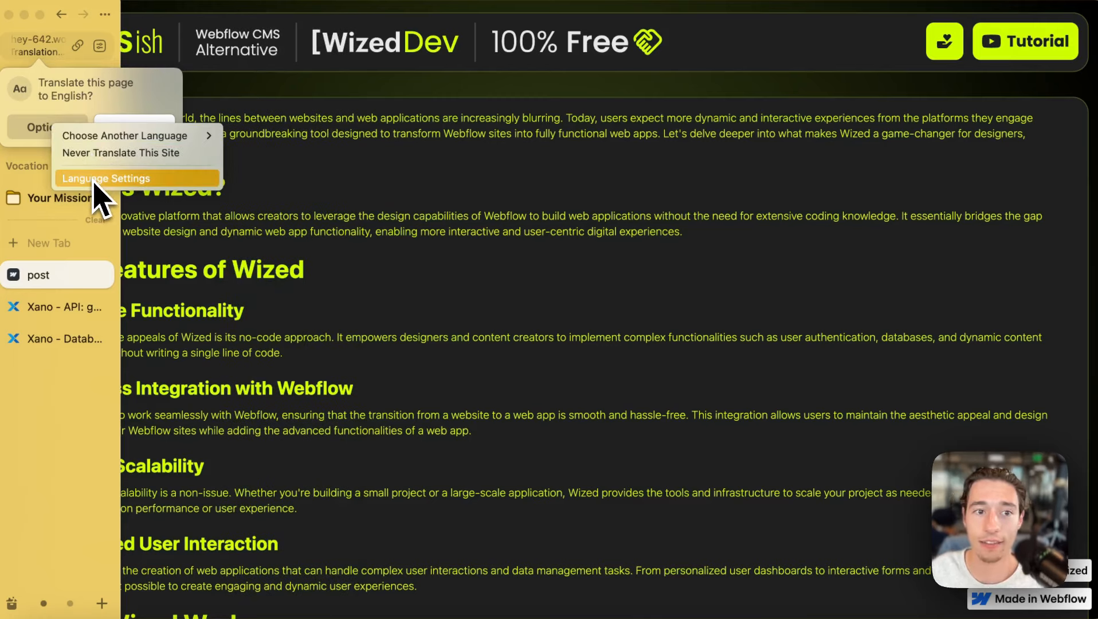
pyautogui.click(91, 152)
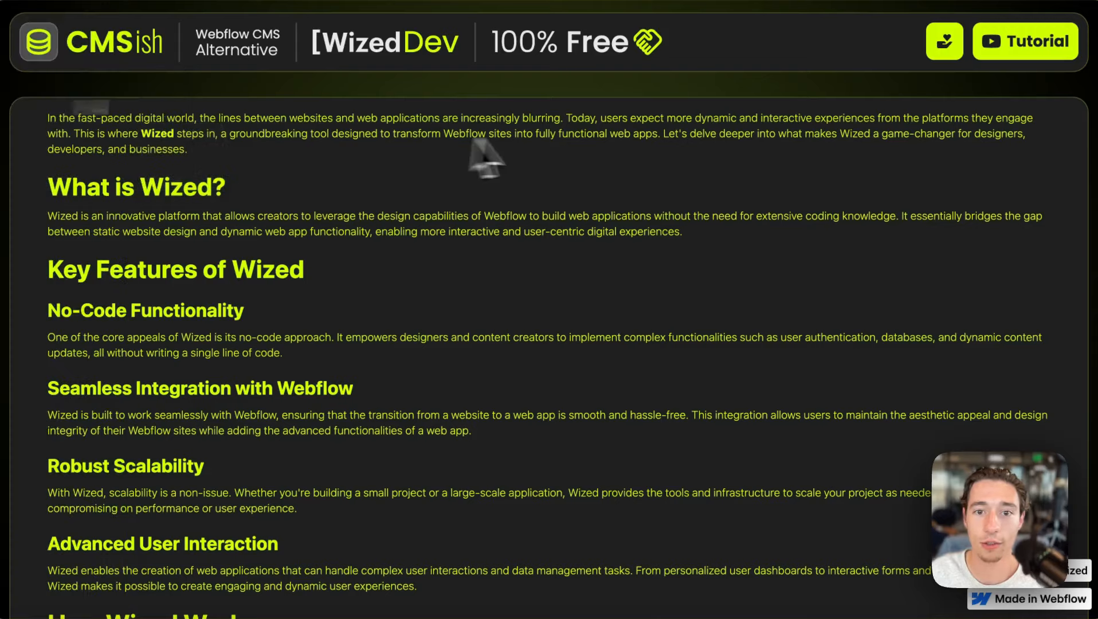
pyautogui.click(60, 20)
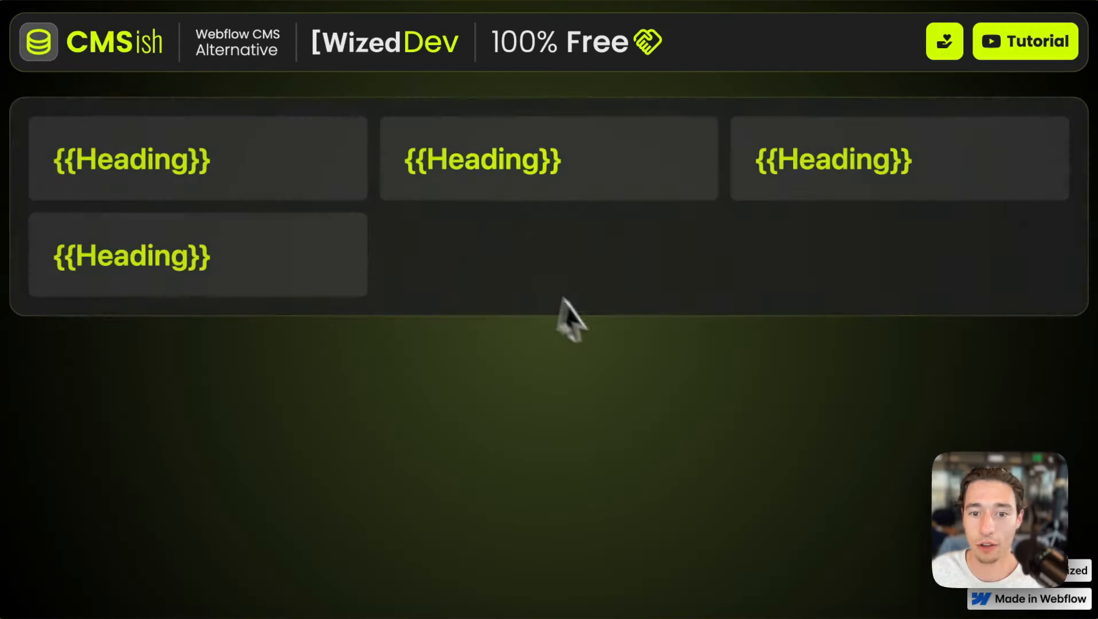
# - Open the fourth post from the overview list, go back, and open the second one
pyautogui.click(363, 267)
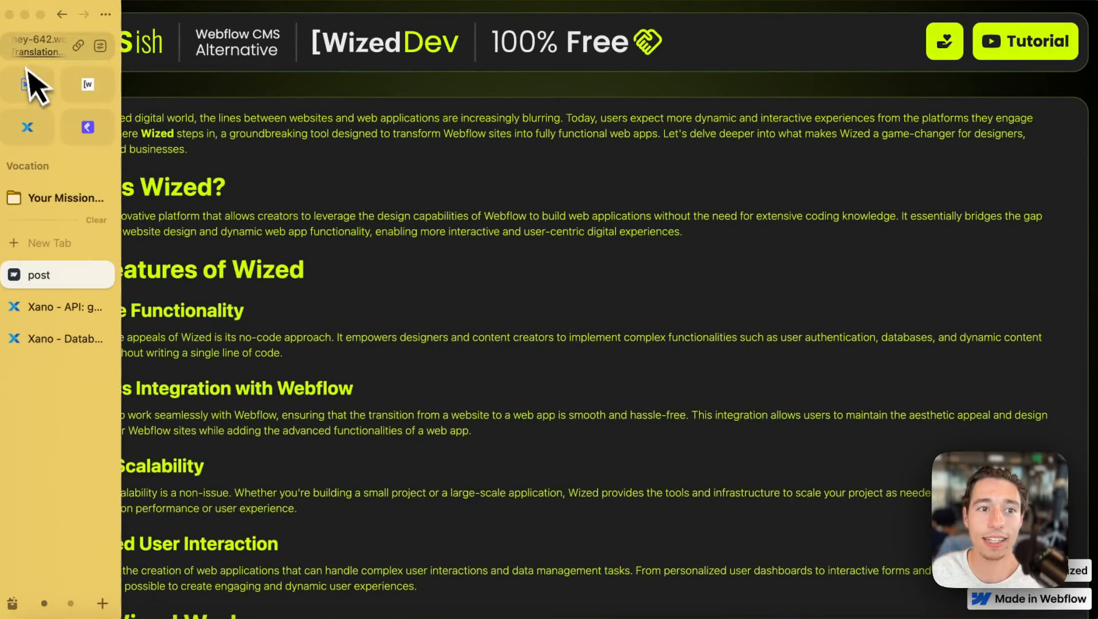
pyautogui.click(54, 23)
pyautogui.click(606, 154)
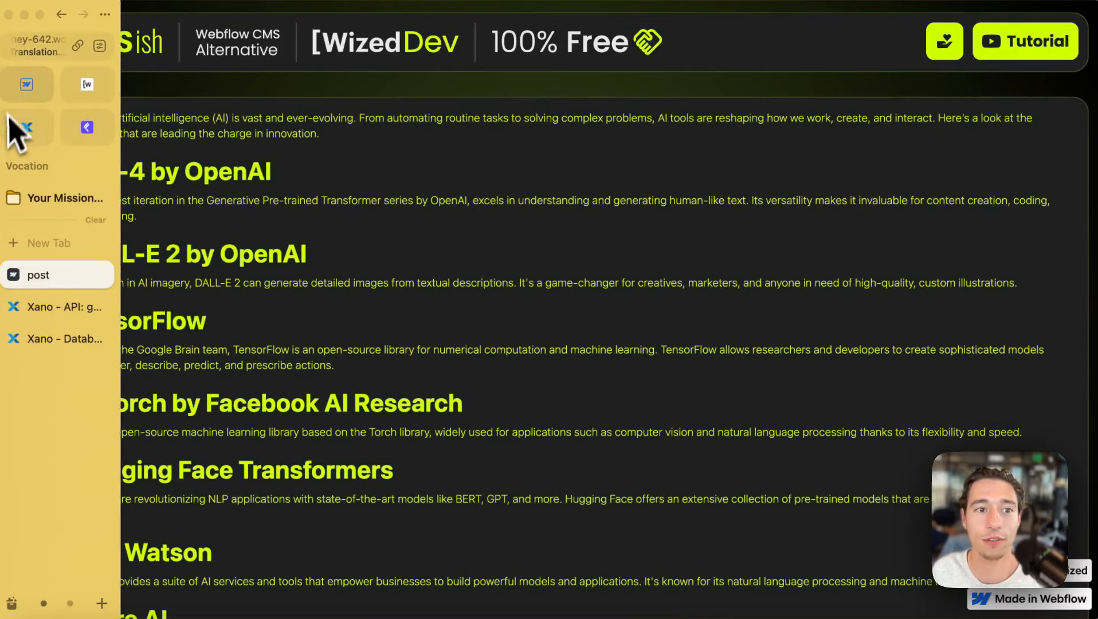
# - Inspect the path in the opened post's address, and switch back to the Wized configurator
pyautogui.moveTo(3, 58)
pyautogui.click(31, 43)
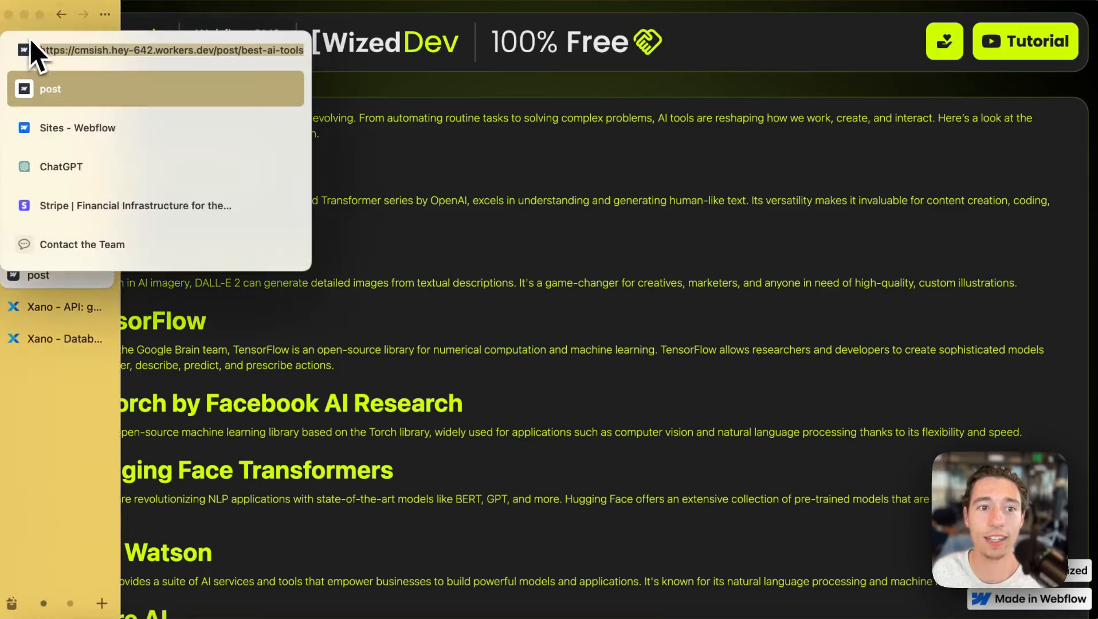
pyautogui.moveTo(214, 51); pyautogui.dragTo(356, 56)
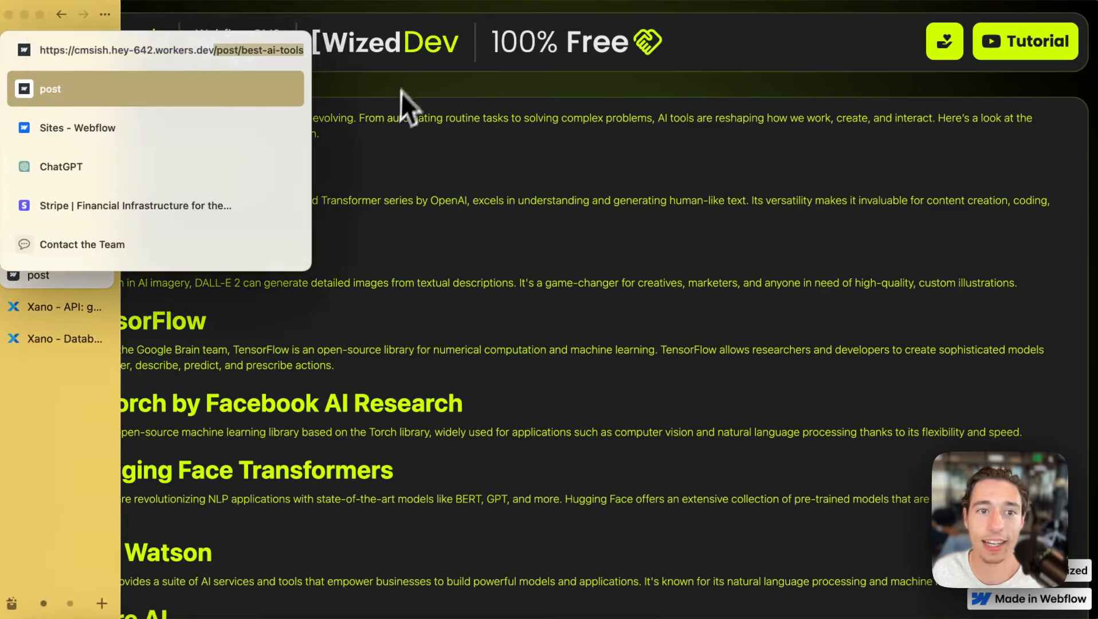
pyautogui.click(403, 90)
pyautogui.moveTo(3, 121)
pyautogui.click(103, 81)
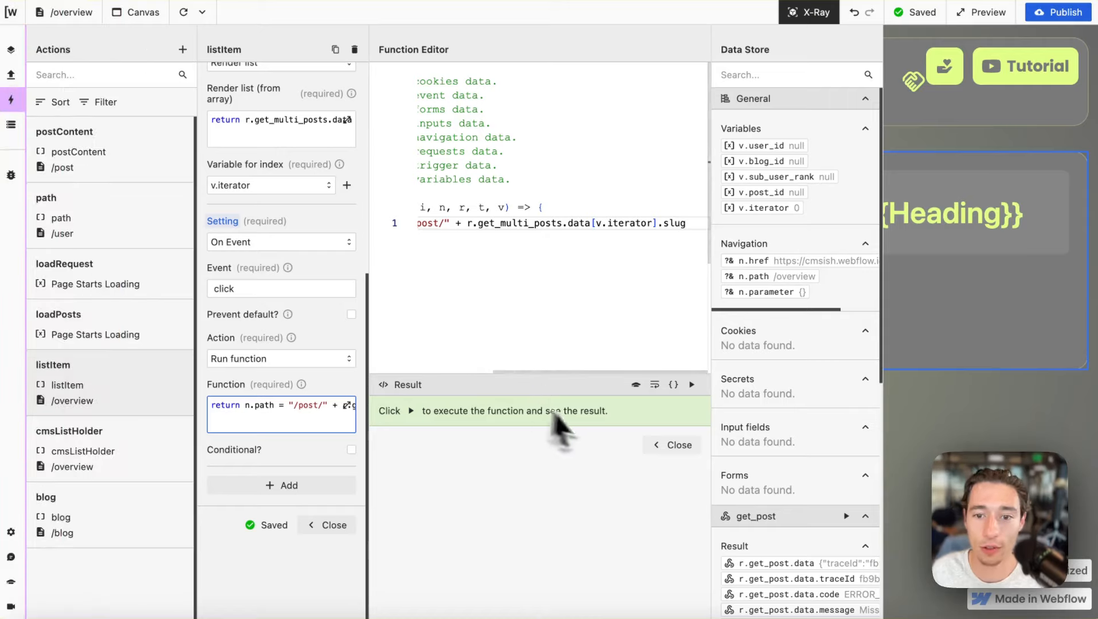
# - Close the listItem action and add a plain-text Set text action to the postItemHeading element in the first list item
pyautogui.click(675, 445)
pyautogui.click(333, 524)
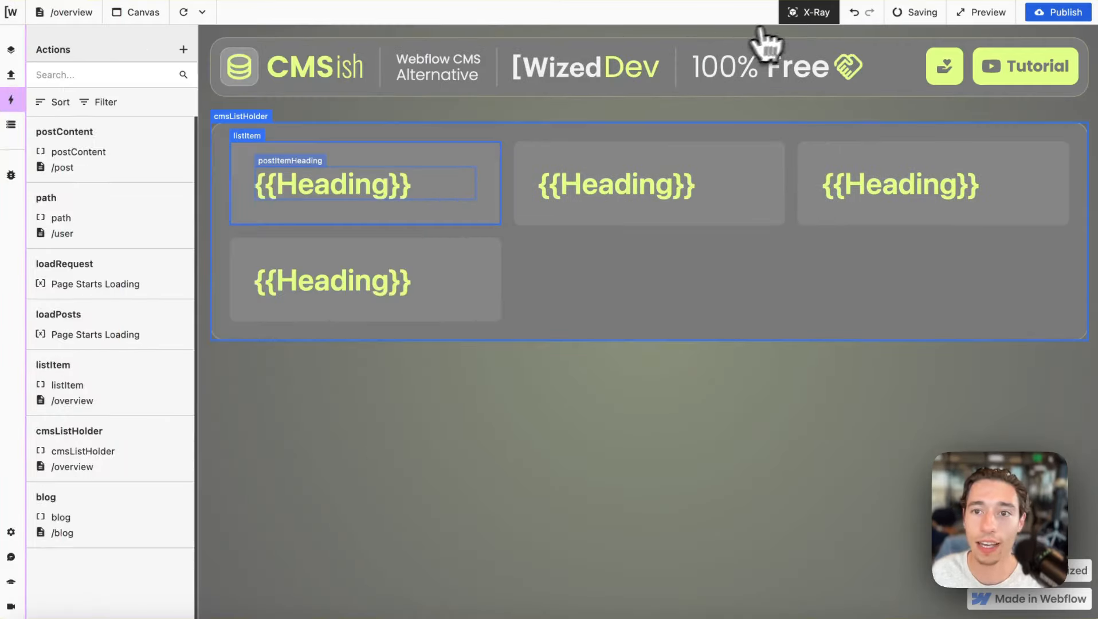
pyautogui.click(807, 17)
pyautogui.click(811, 20)
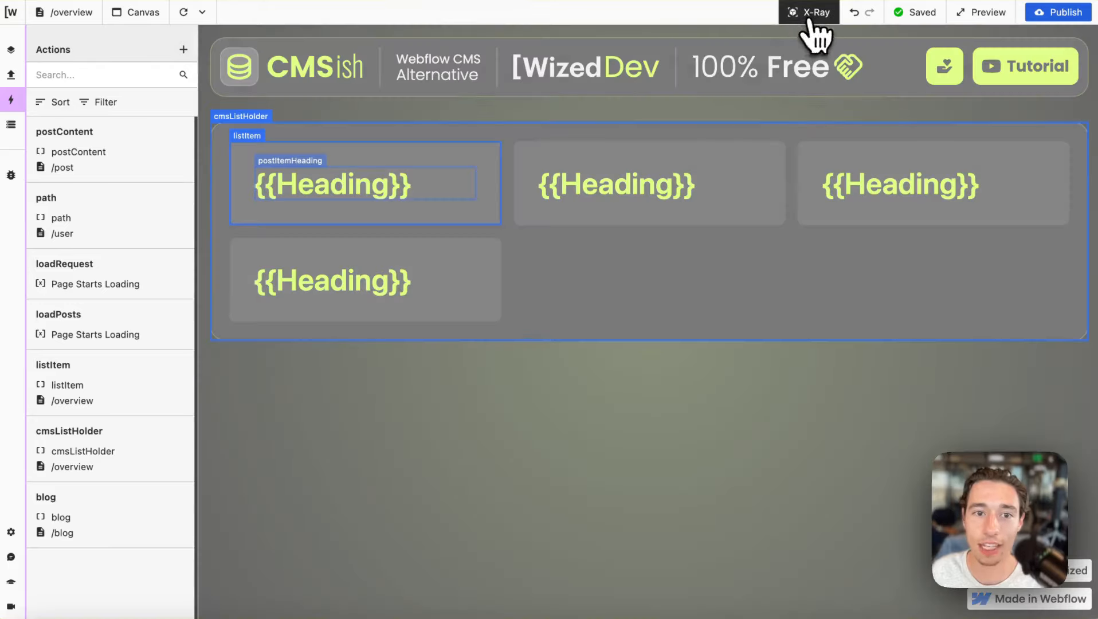
pyautogui.click(307, 183)
pyautogui.click(275, 389)
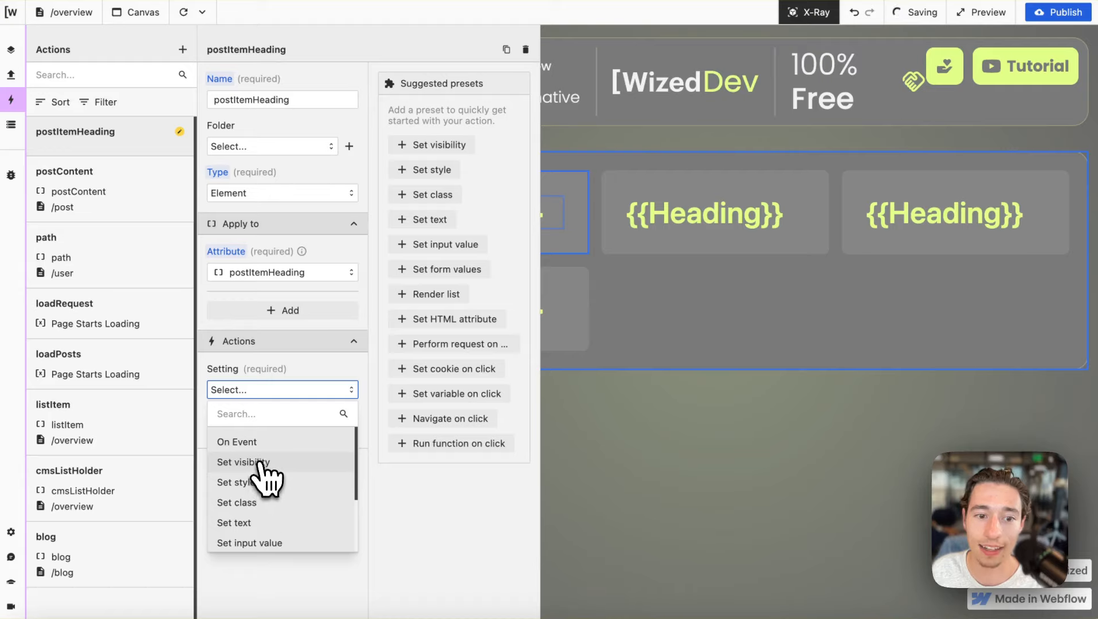
pyautogui.click(252, 523)
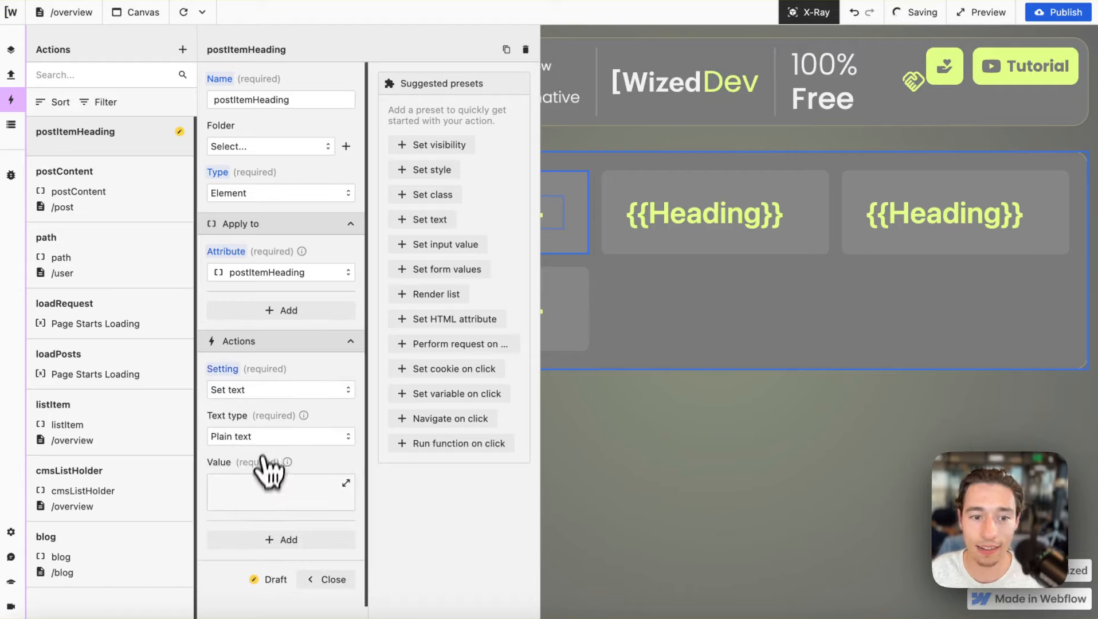
# - Set the heading text value to return r.get_multi_posts.data[0].name from the get_multi_posts request data
pyautogui.click(272, 496)
pyautogui.write('return')
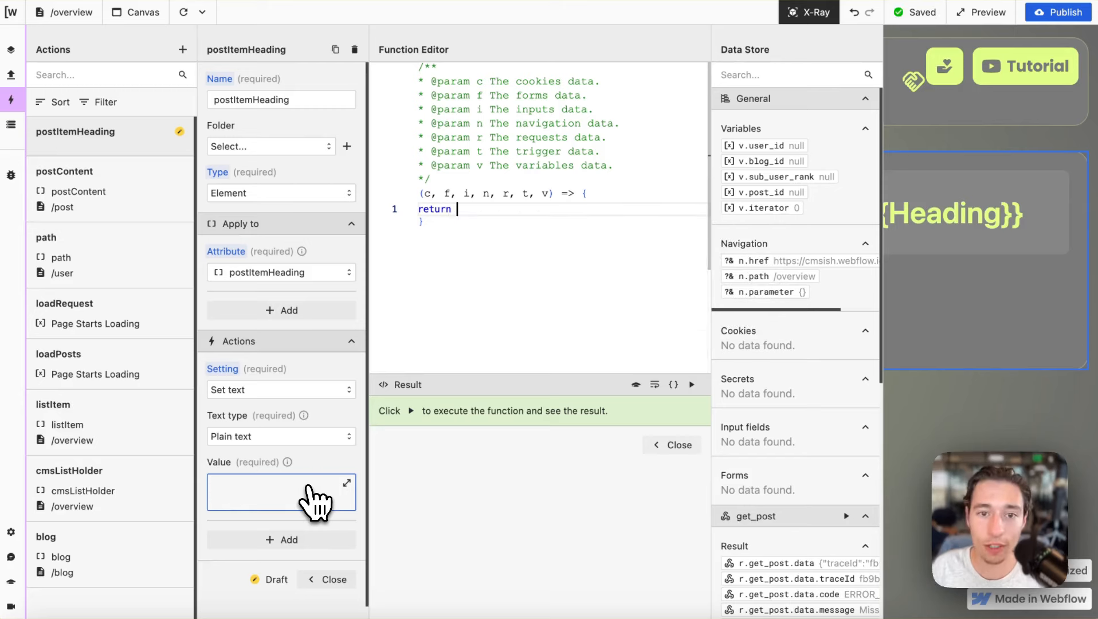
pyautogui.scroll(-5, 788, 399)
pyautogui.scroll(-5, 787, 398)
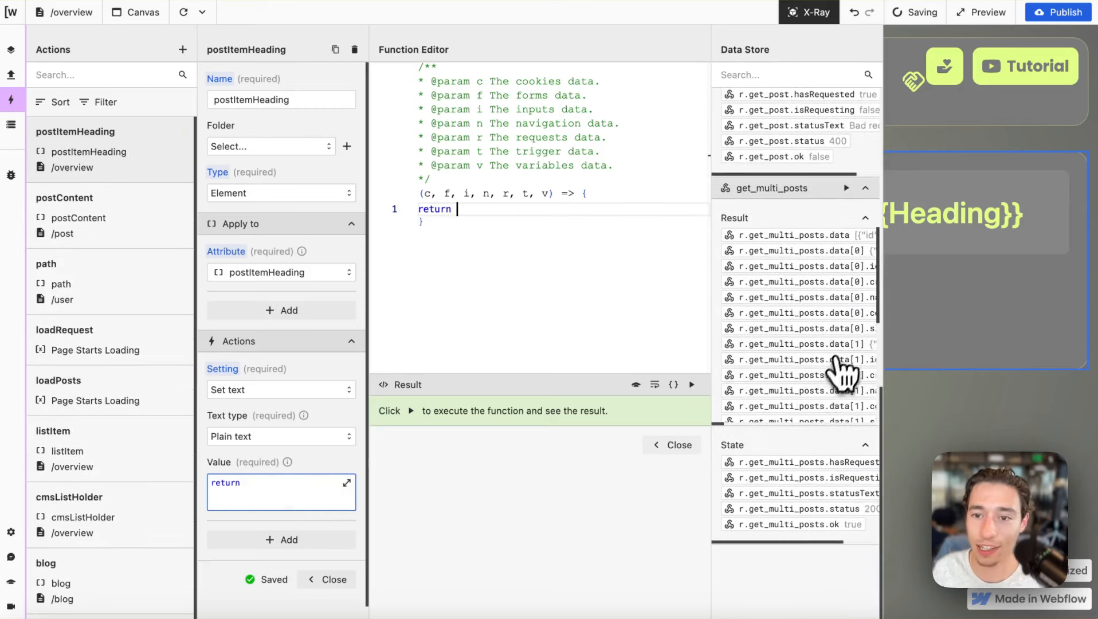
pyautogui.hscroll(3, 845, 367)
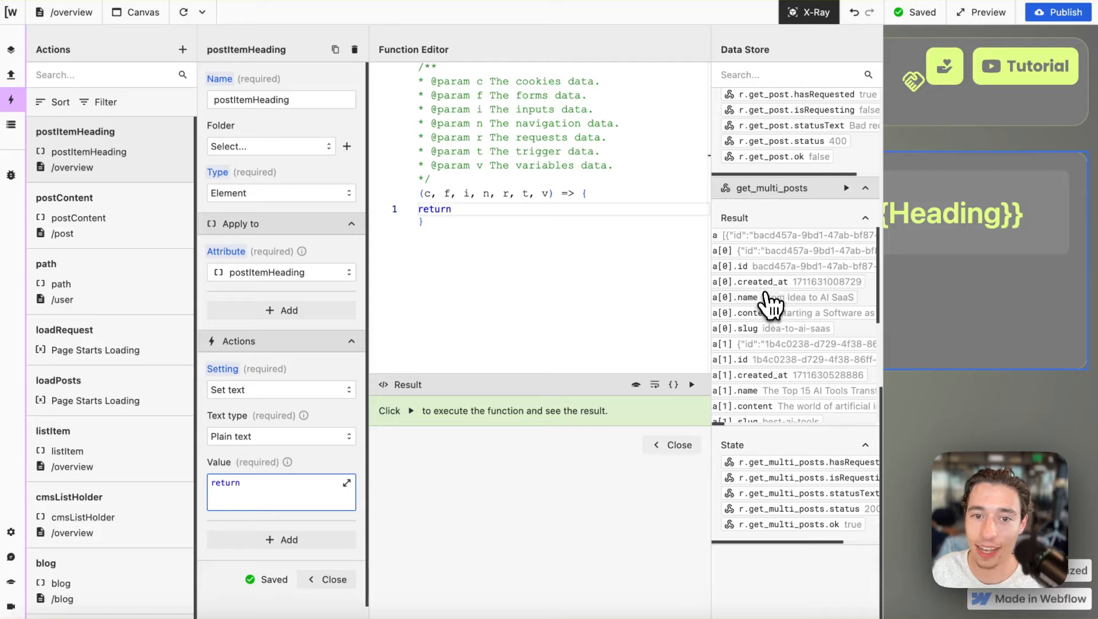
pyautogui.click(766, 295)
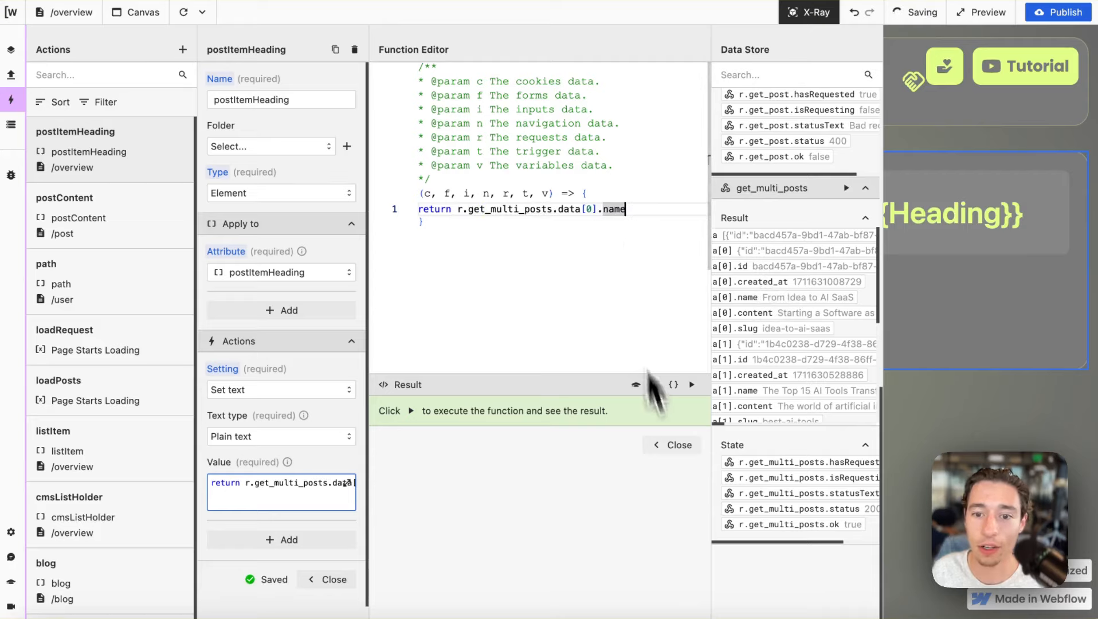
pyautogui.click(676, 445)
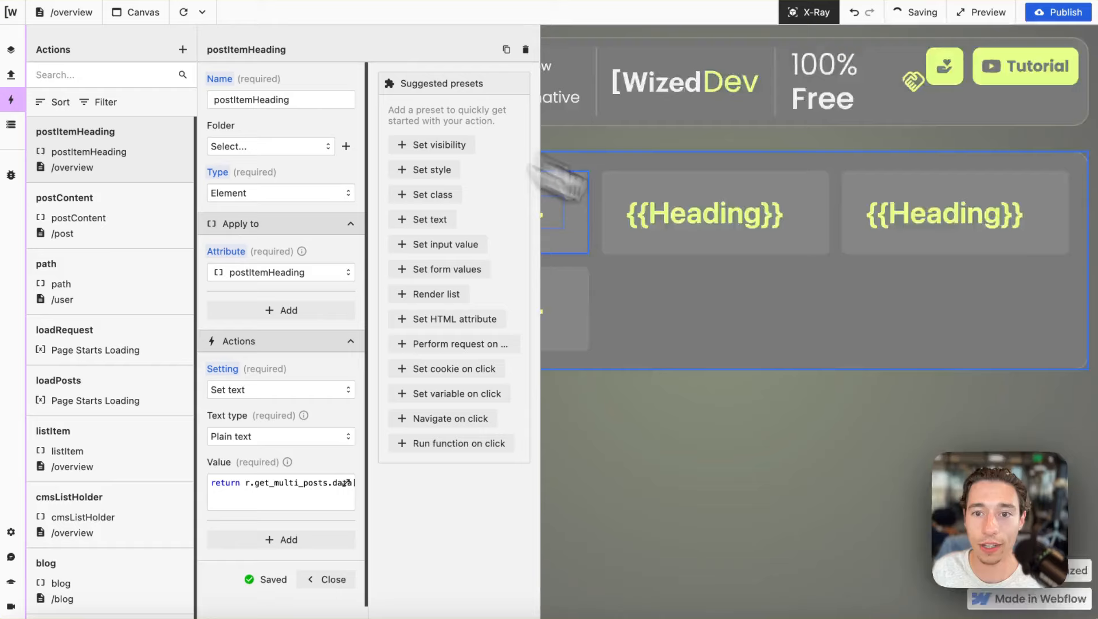
# - Replace the fixed index 0 in the heading text function with the v.iterator variable
pyautogui.click(312, 499)
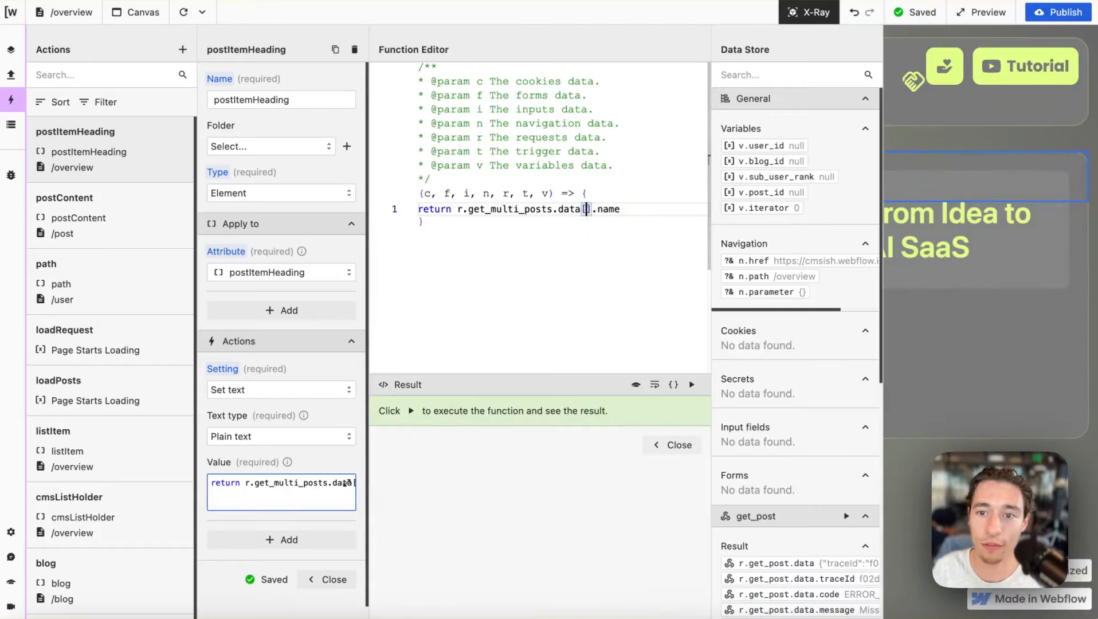
pyautogui.click(759, 207)
pyautogui.click(675, 445)
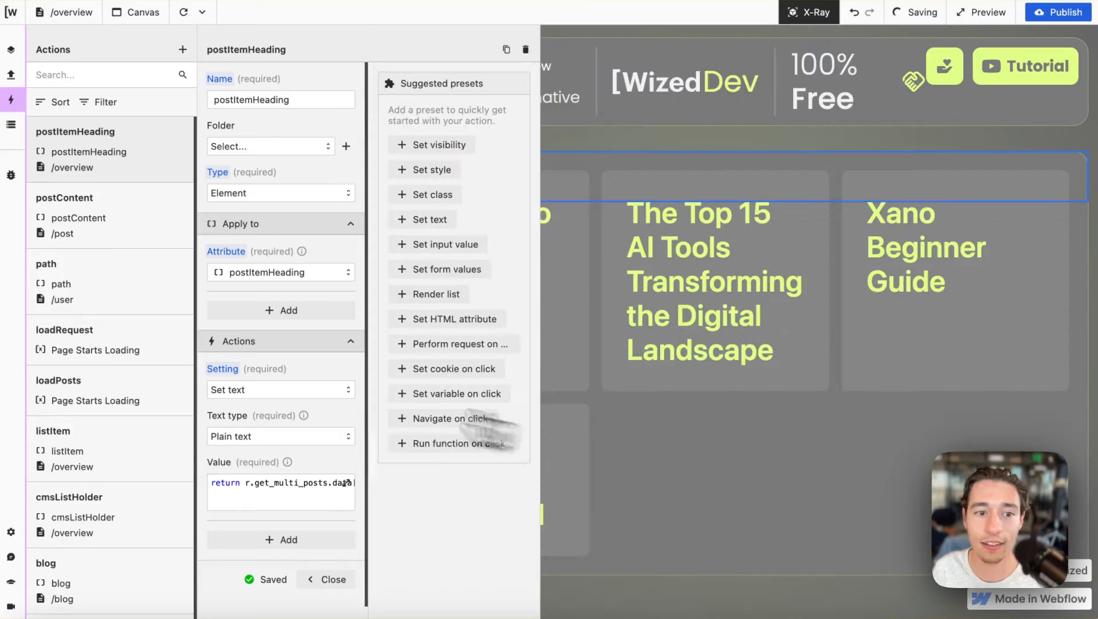
# - Review the listItem action's render list and click event settings, close it, and turn off X-Ray
pyautogui.scroll(-2, 123, 240)
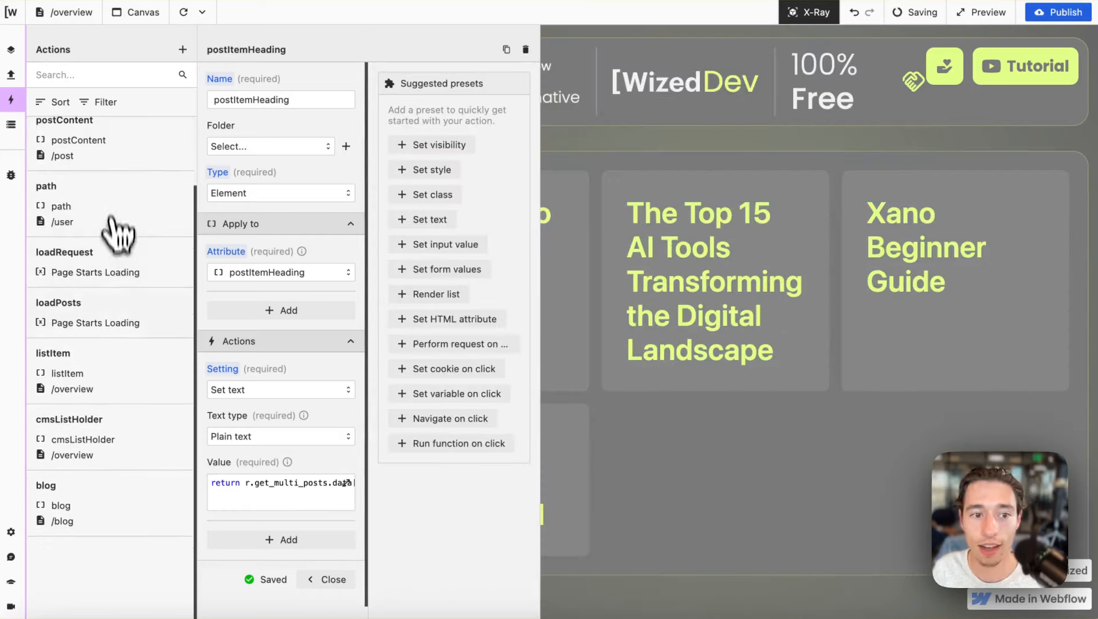
pyautogui.click(109, 373)
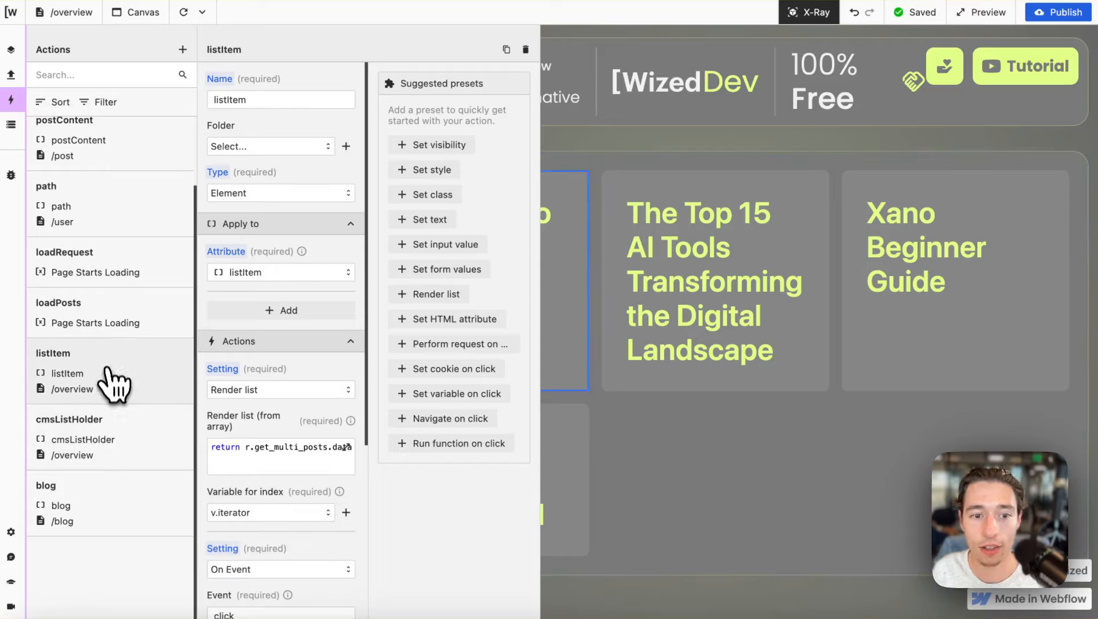
pyautogui.scroll(-4, 277, 519)
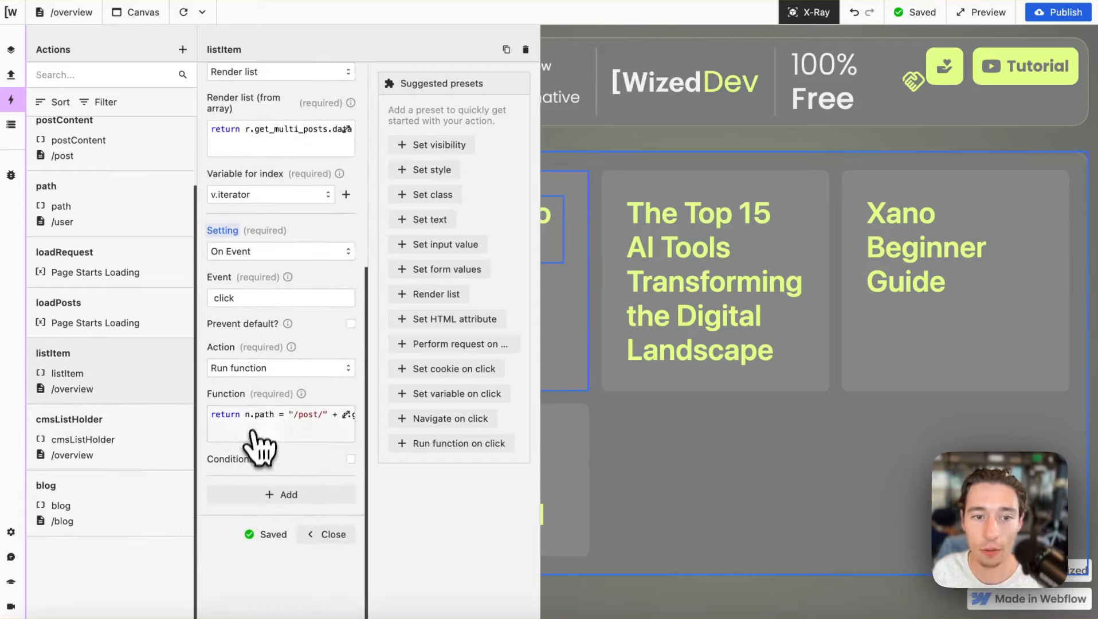
pyautogui.scroll(-1, 329, 498)
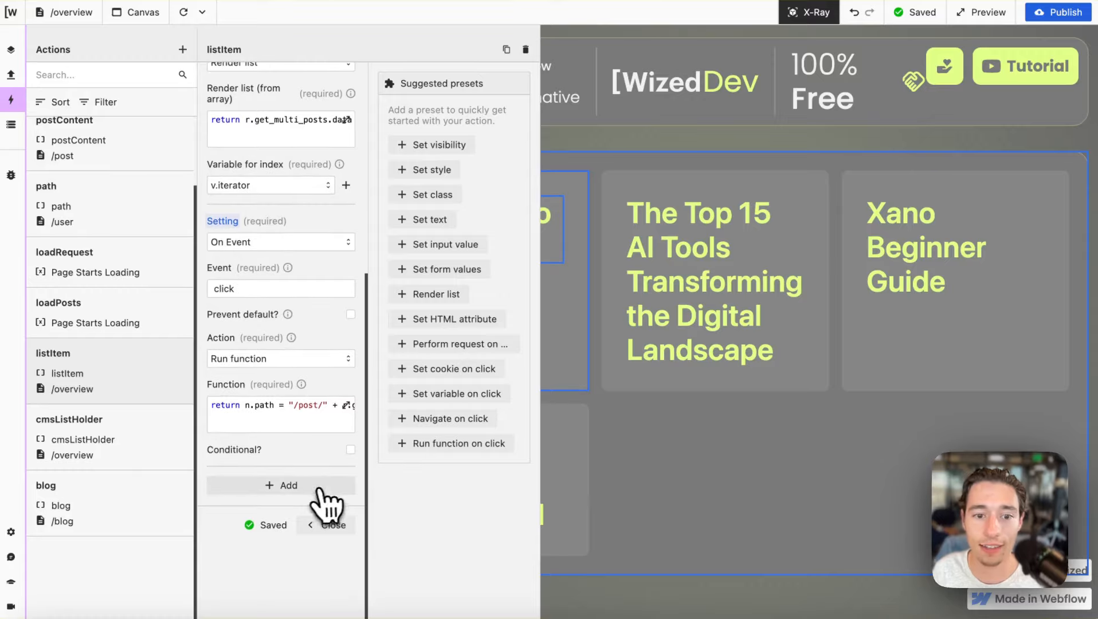
pyautogui.click(334, 526)
pyautogui.click(820, 8)
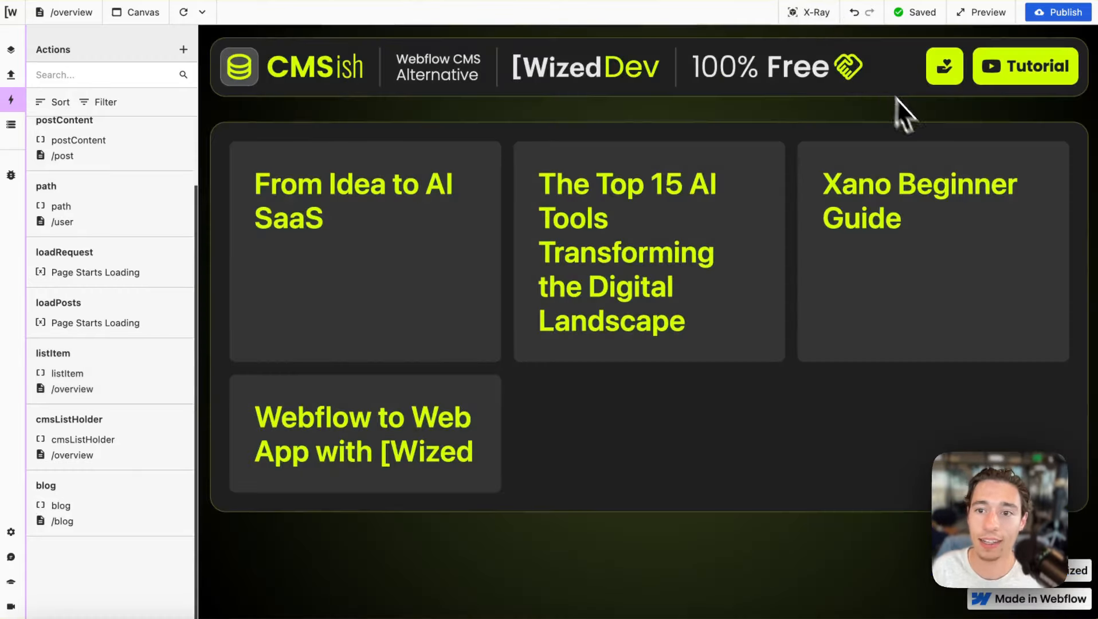
# - Switch to the live site, go back to the overview list, open the second post and look through its content
pyautogui.moveTo(6, 275)
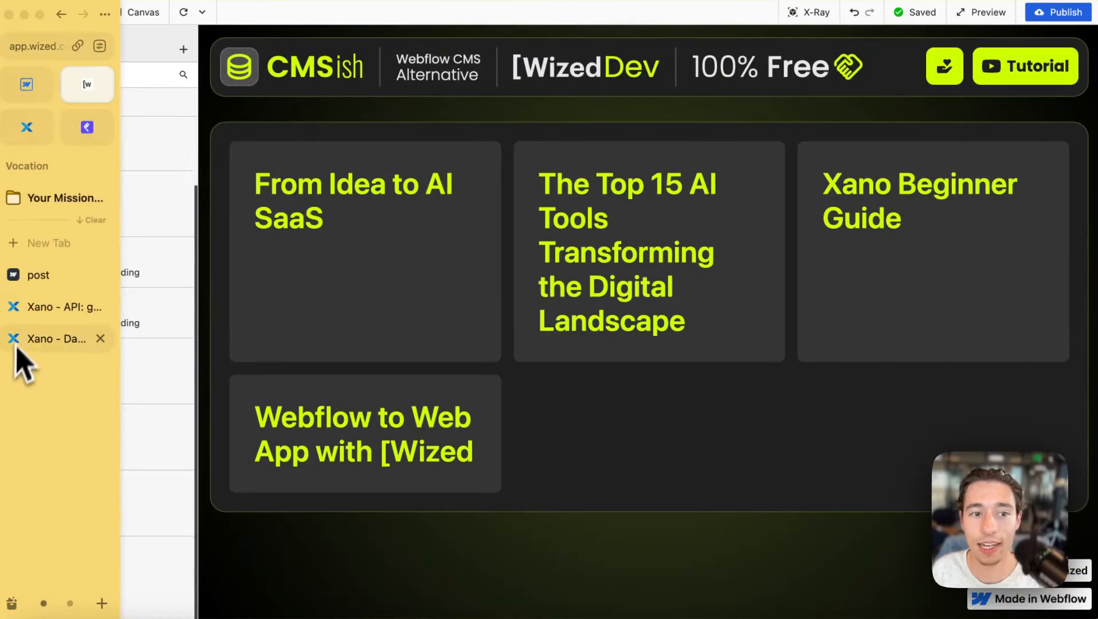
pyautogui.click(48, 274)
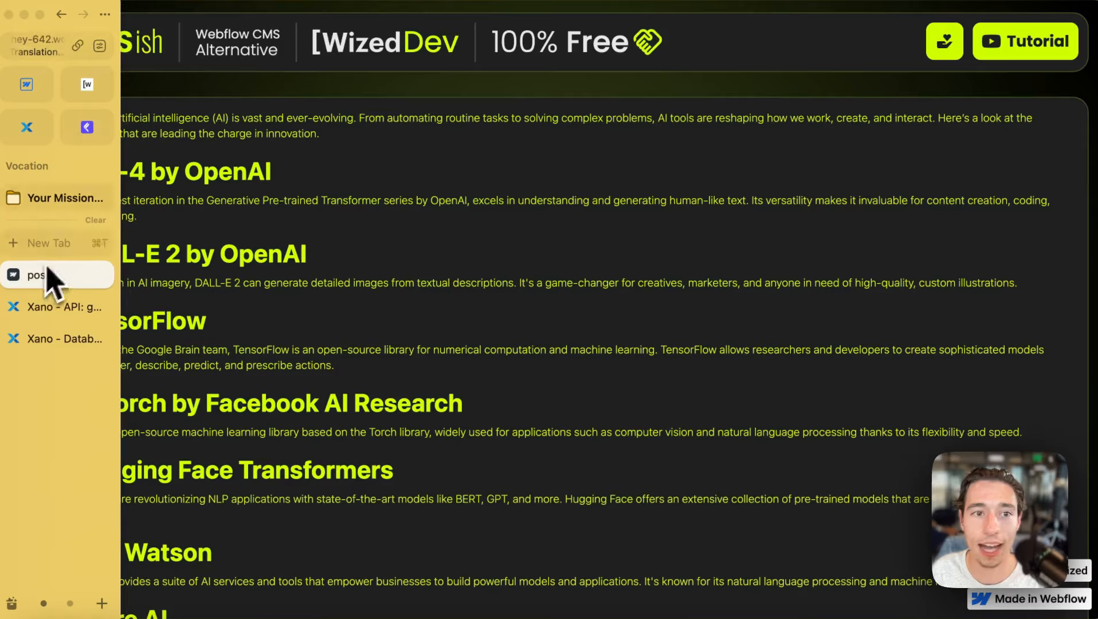
pyautogui.click(61, 14)
pyautogui.moveTo(2, 87)
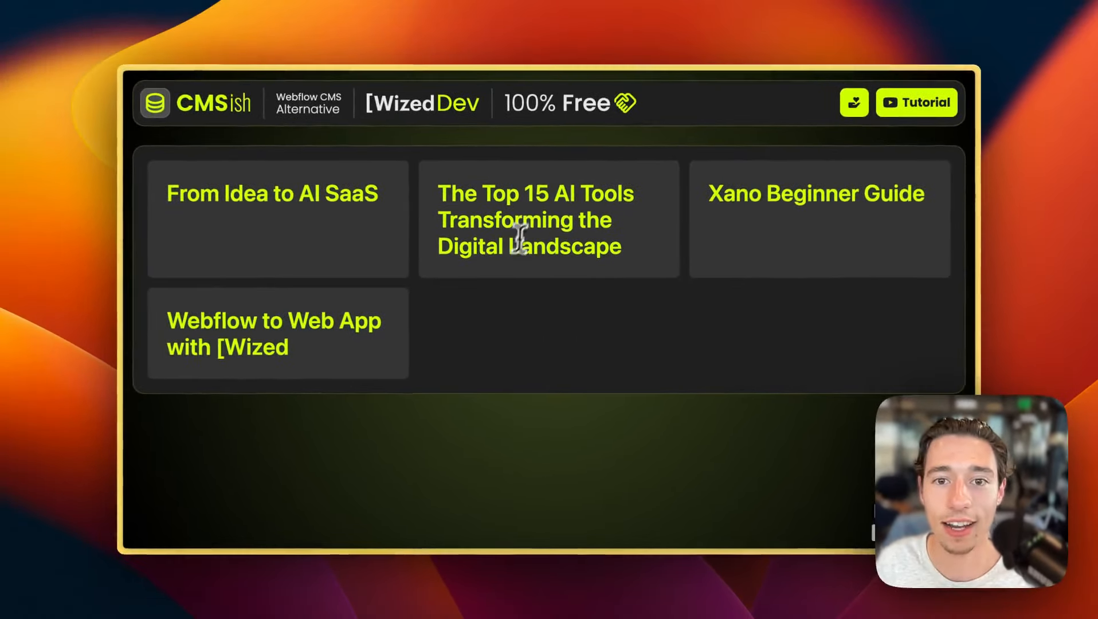
pyautogui.click(513, 231)
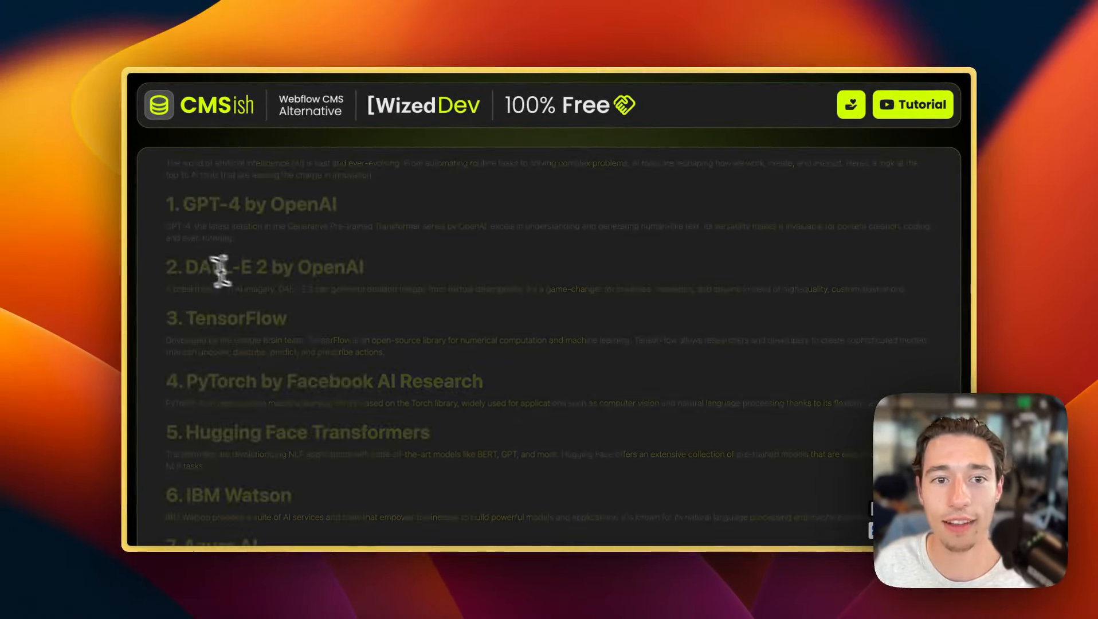
pyautogui.scroll(-10, 419, 237)
pyautogui.scroll(10, 426, 289)
# - Highlight the /post/best-ai-tools path in the live post's address, and return to the Wized configurator
pyautogui.click(162, 108)
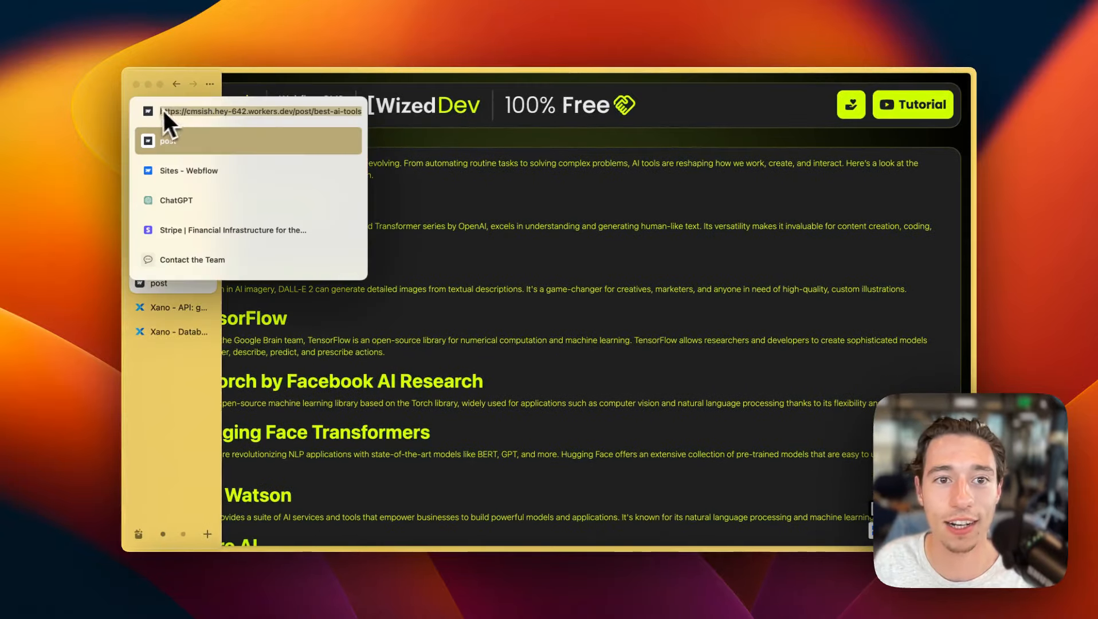
pyautogui.click(296, 113)
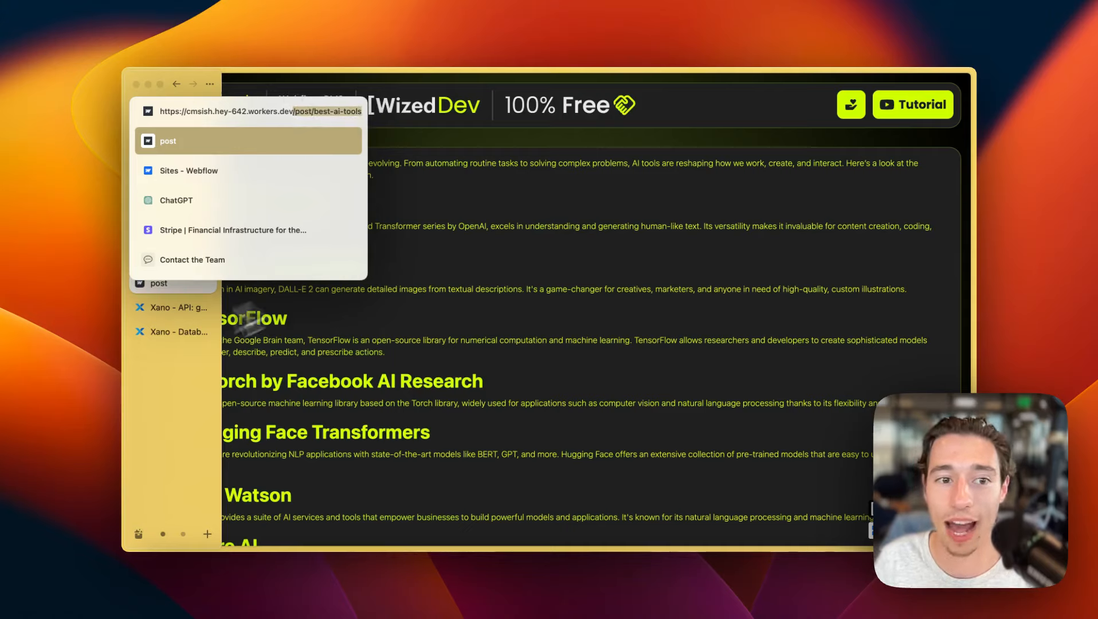
pyautogui.click(184, 405)
pyautogui.click(196, 137)
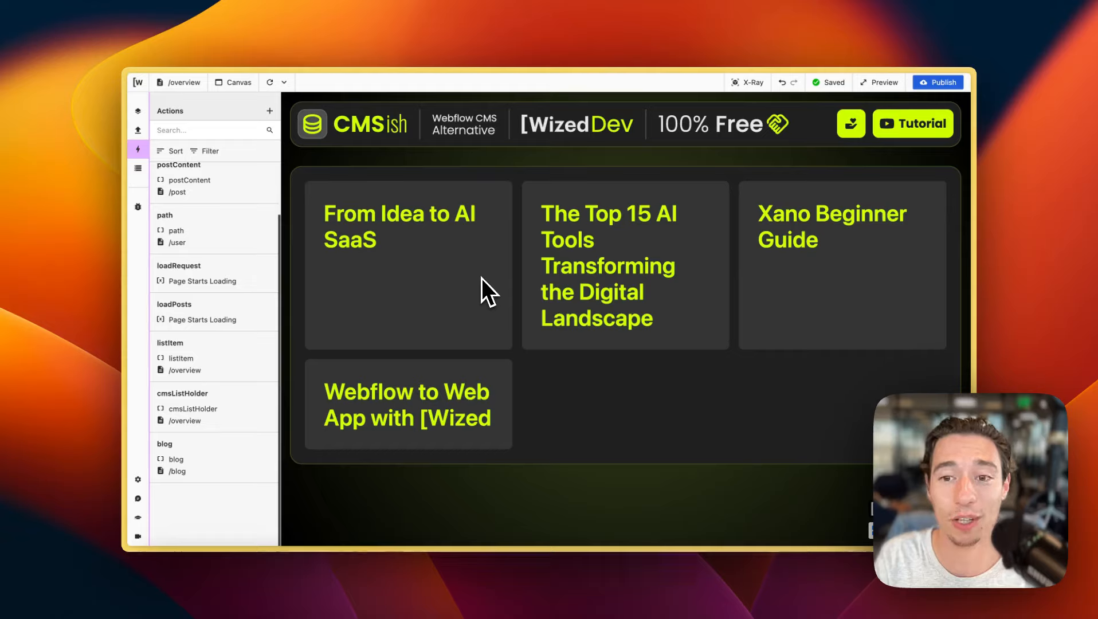